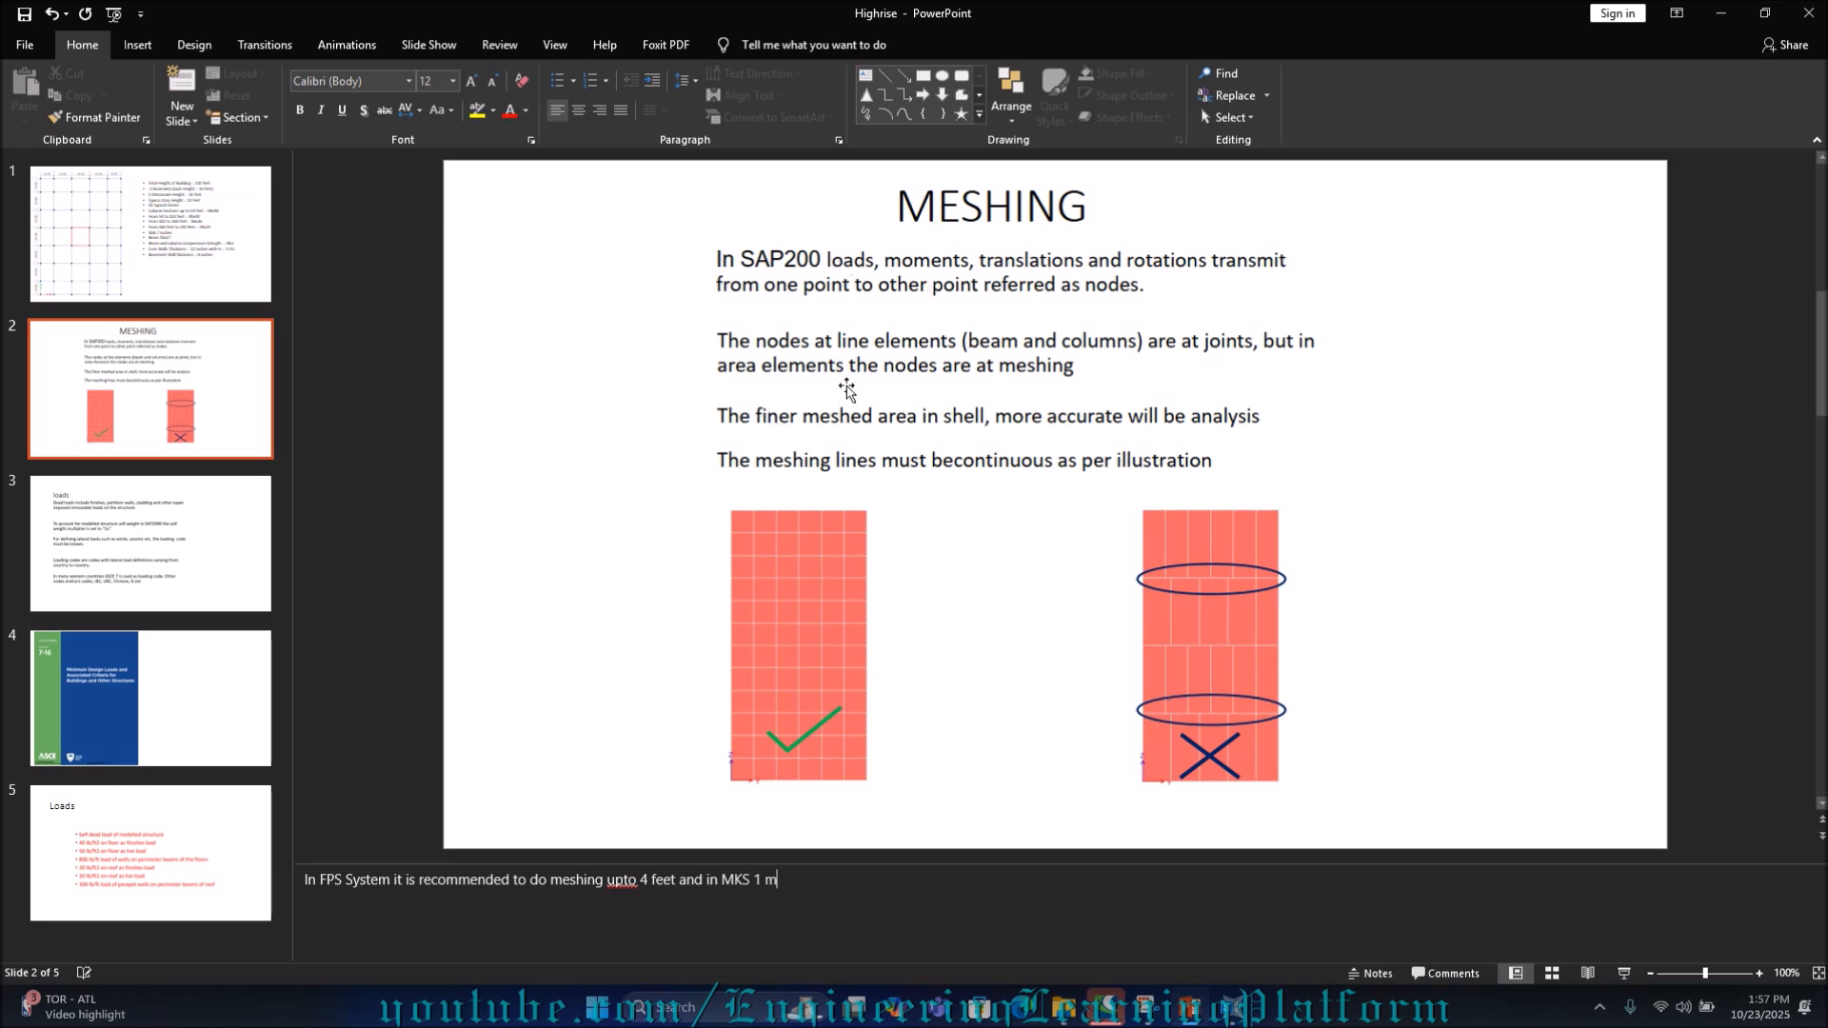
# Switch to SAP2000 and colour the objects in the 3-D view by sections
pyautogui.click(1230, 1015)
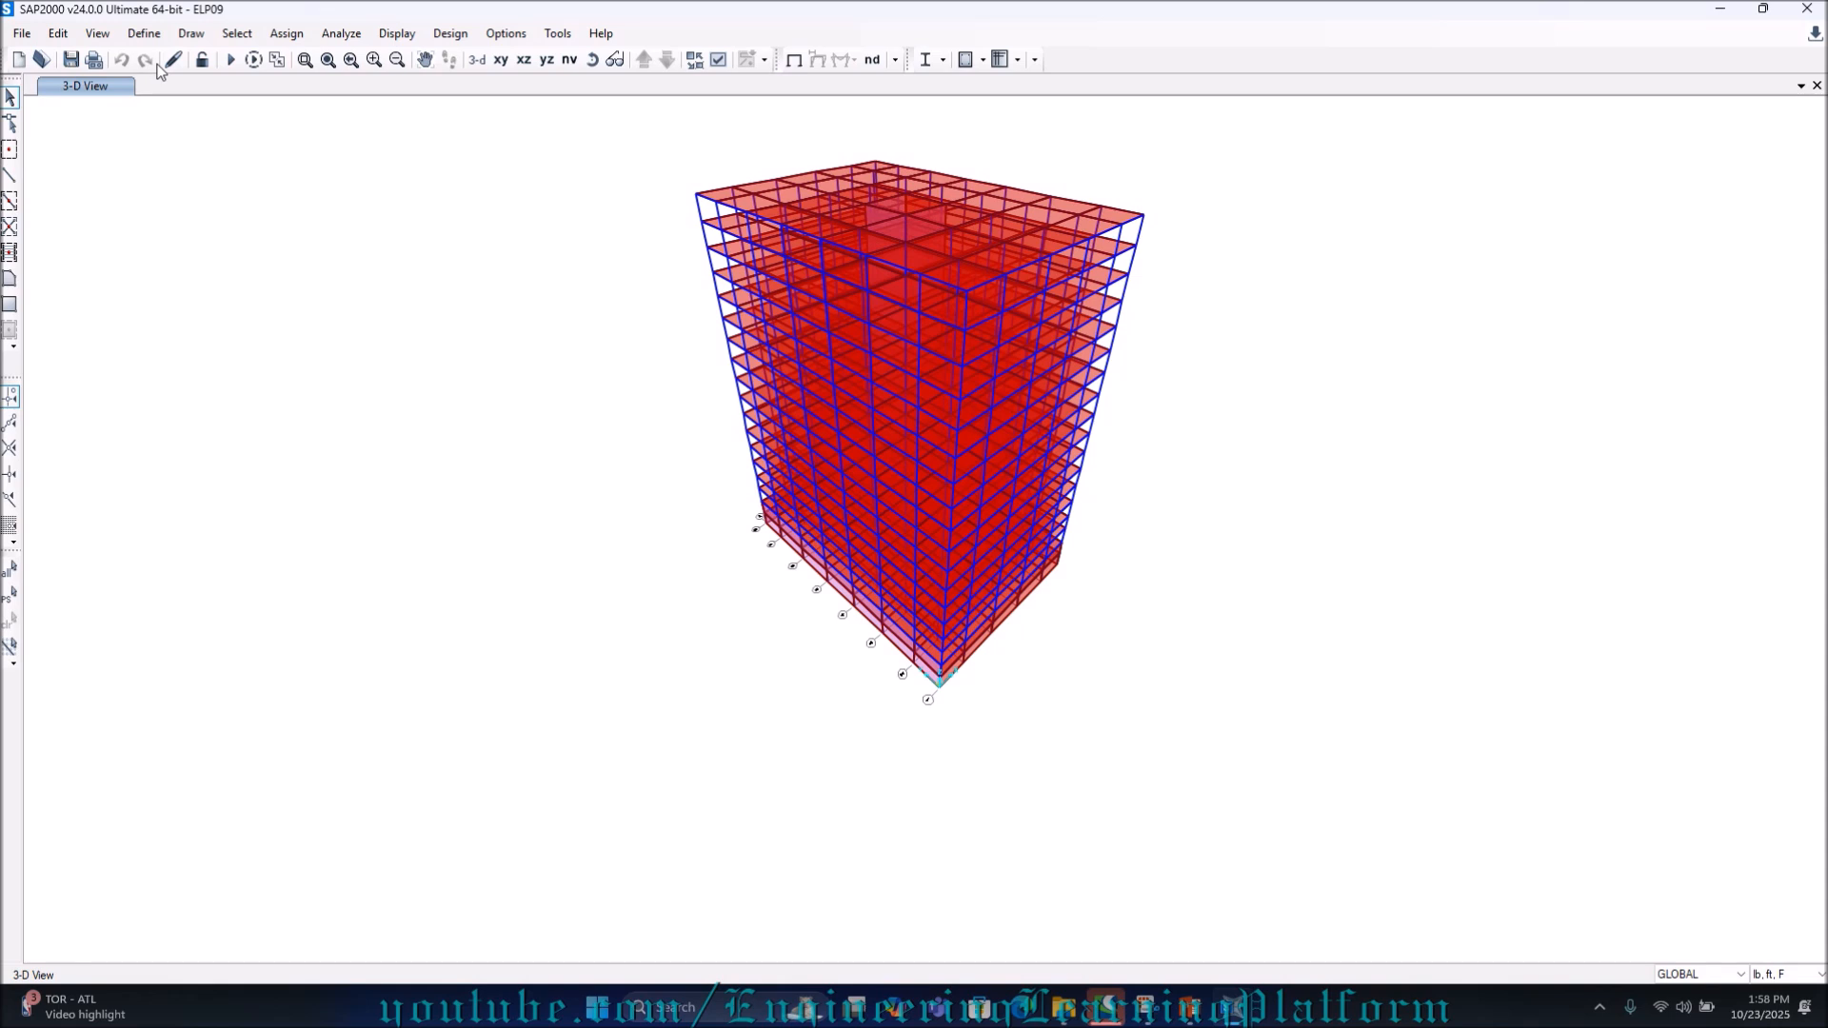
pyautogui.click(719, 60)
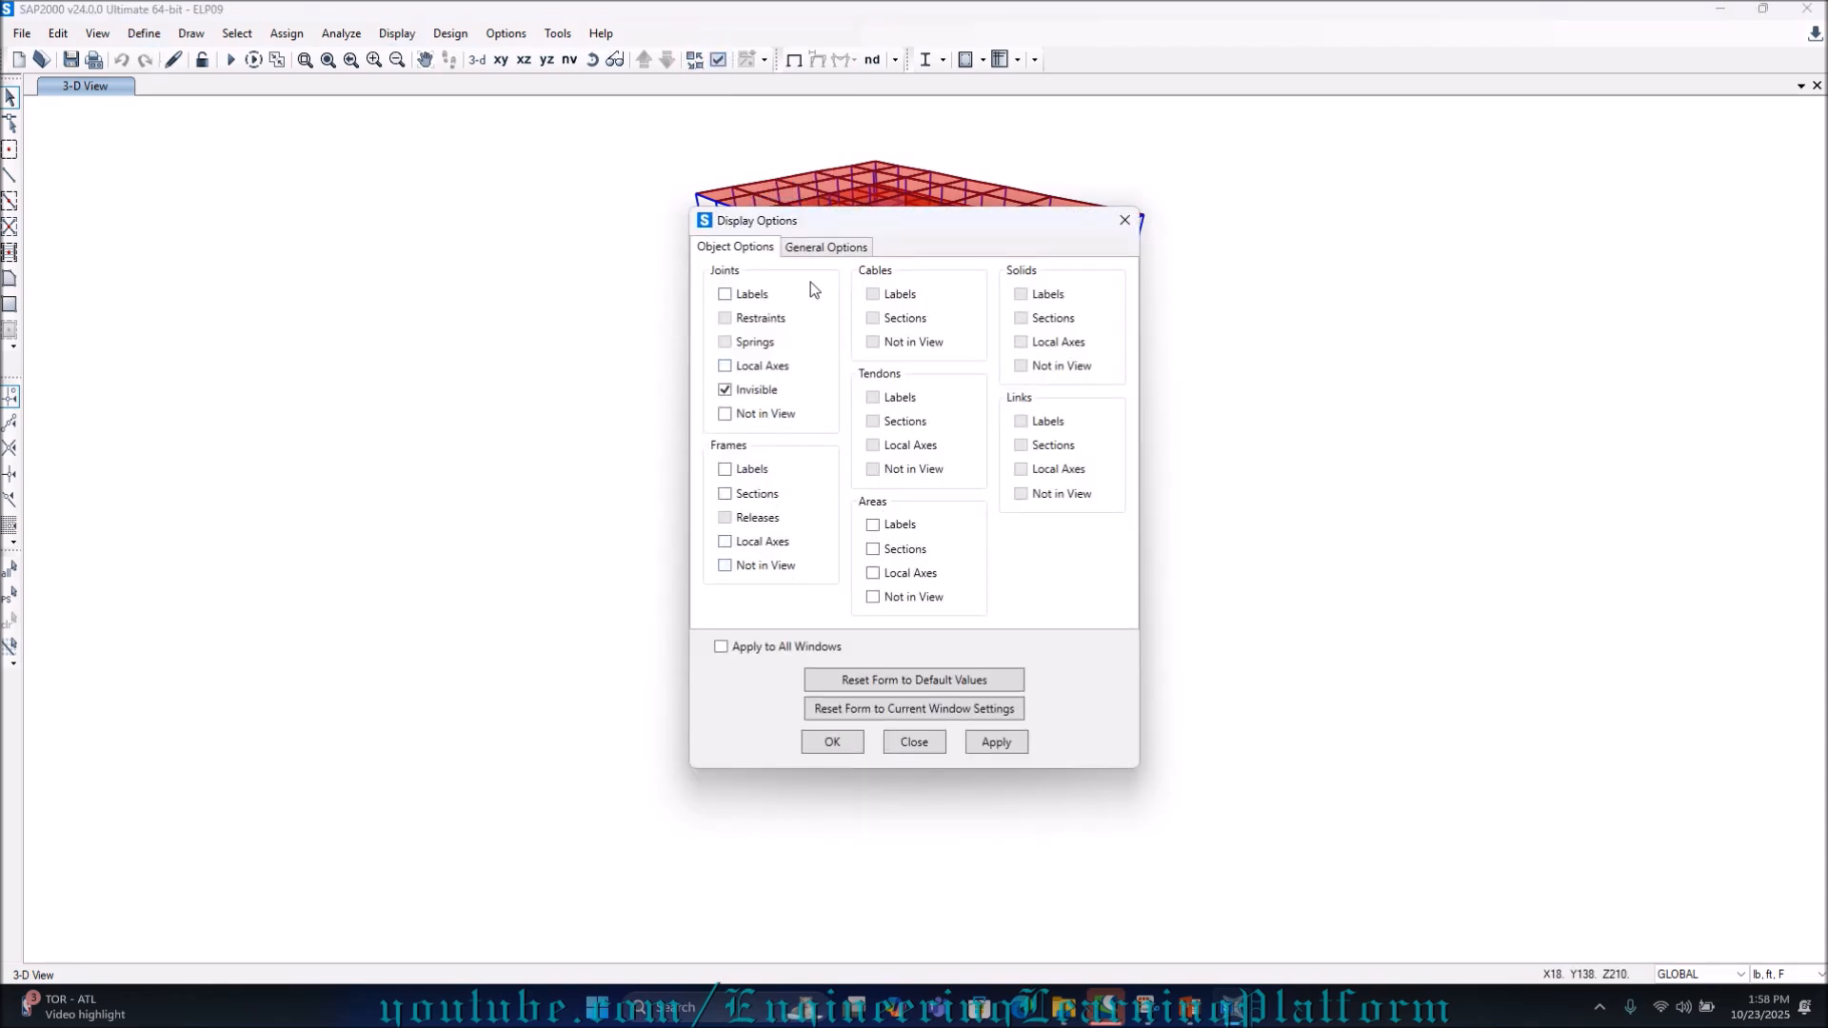
pyautogui.click(826, 248)
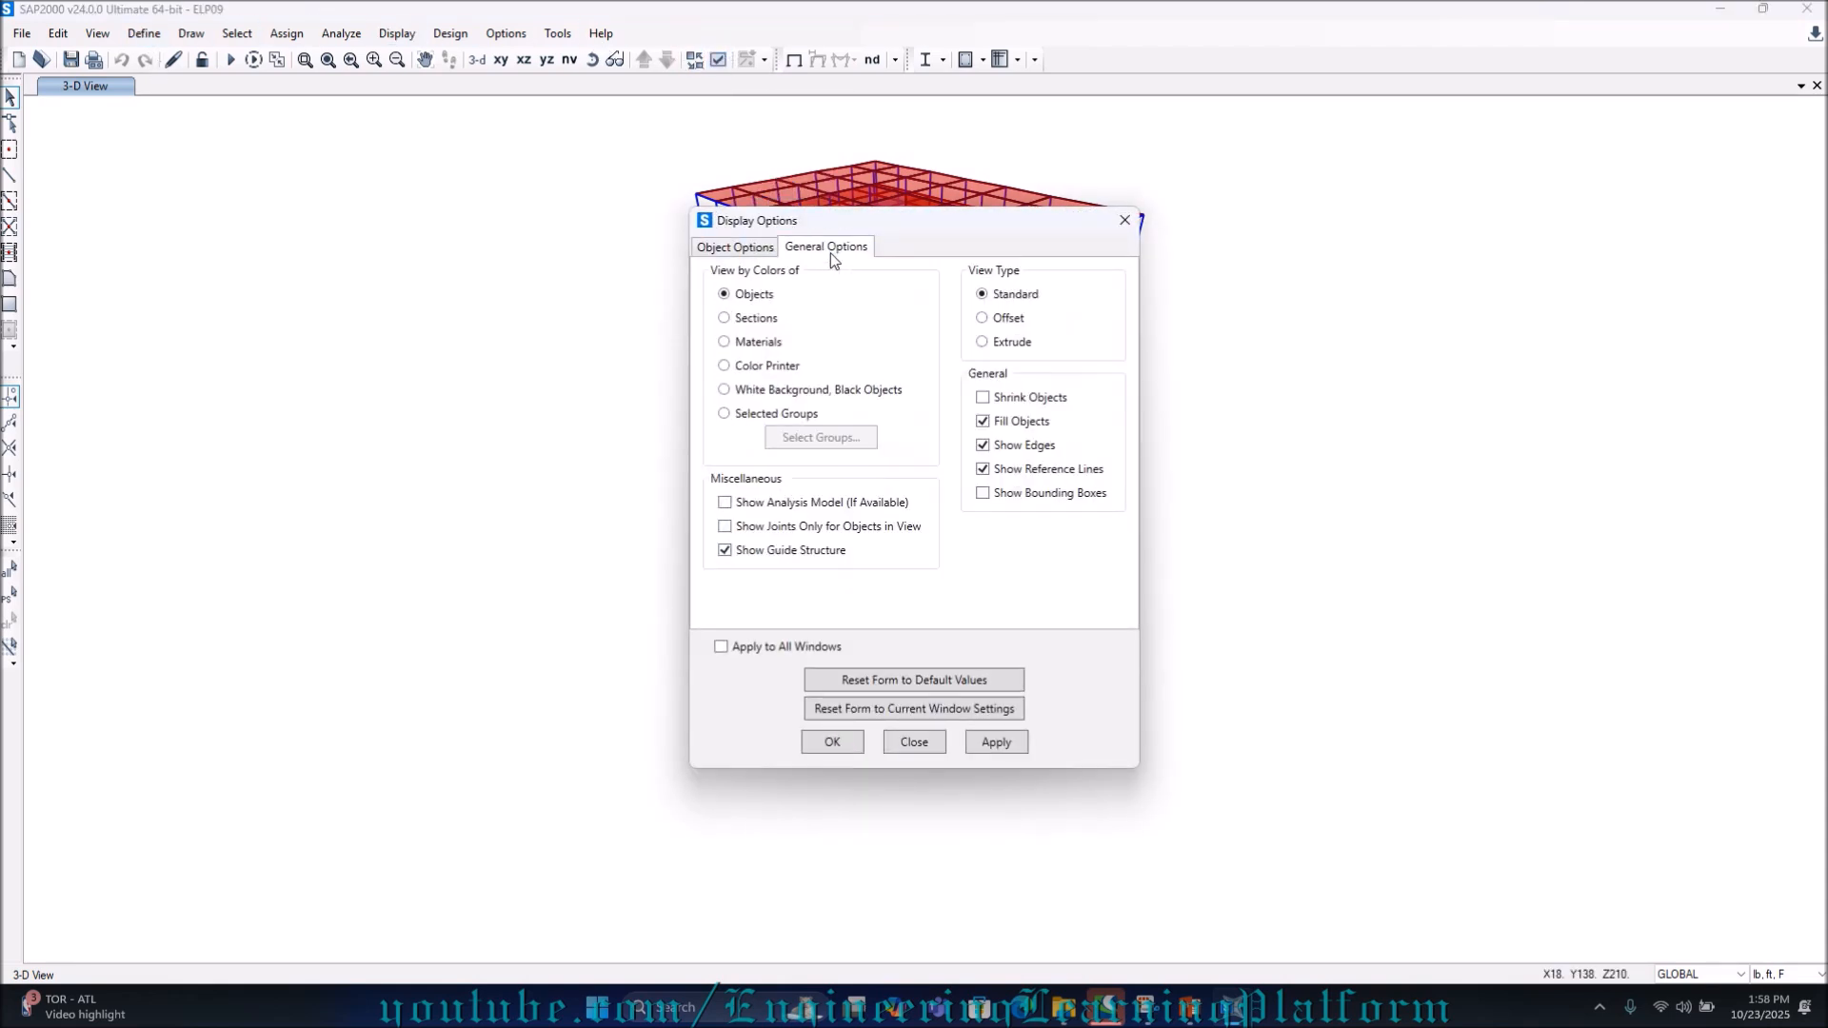
pyautogui.click(825, 739)
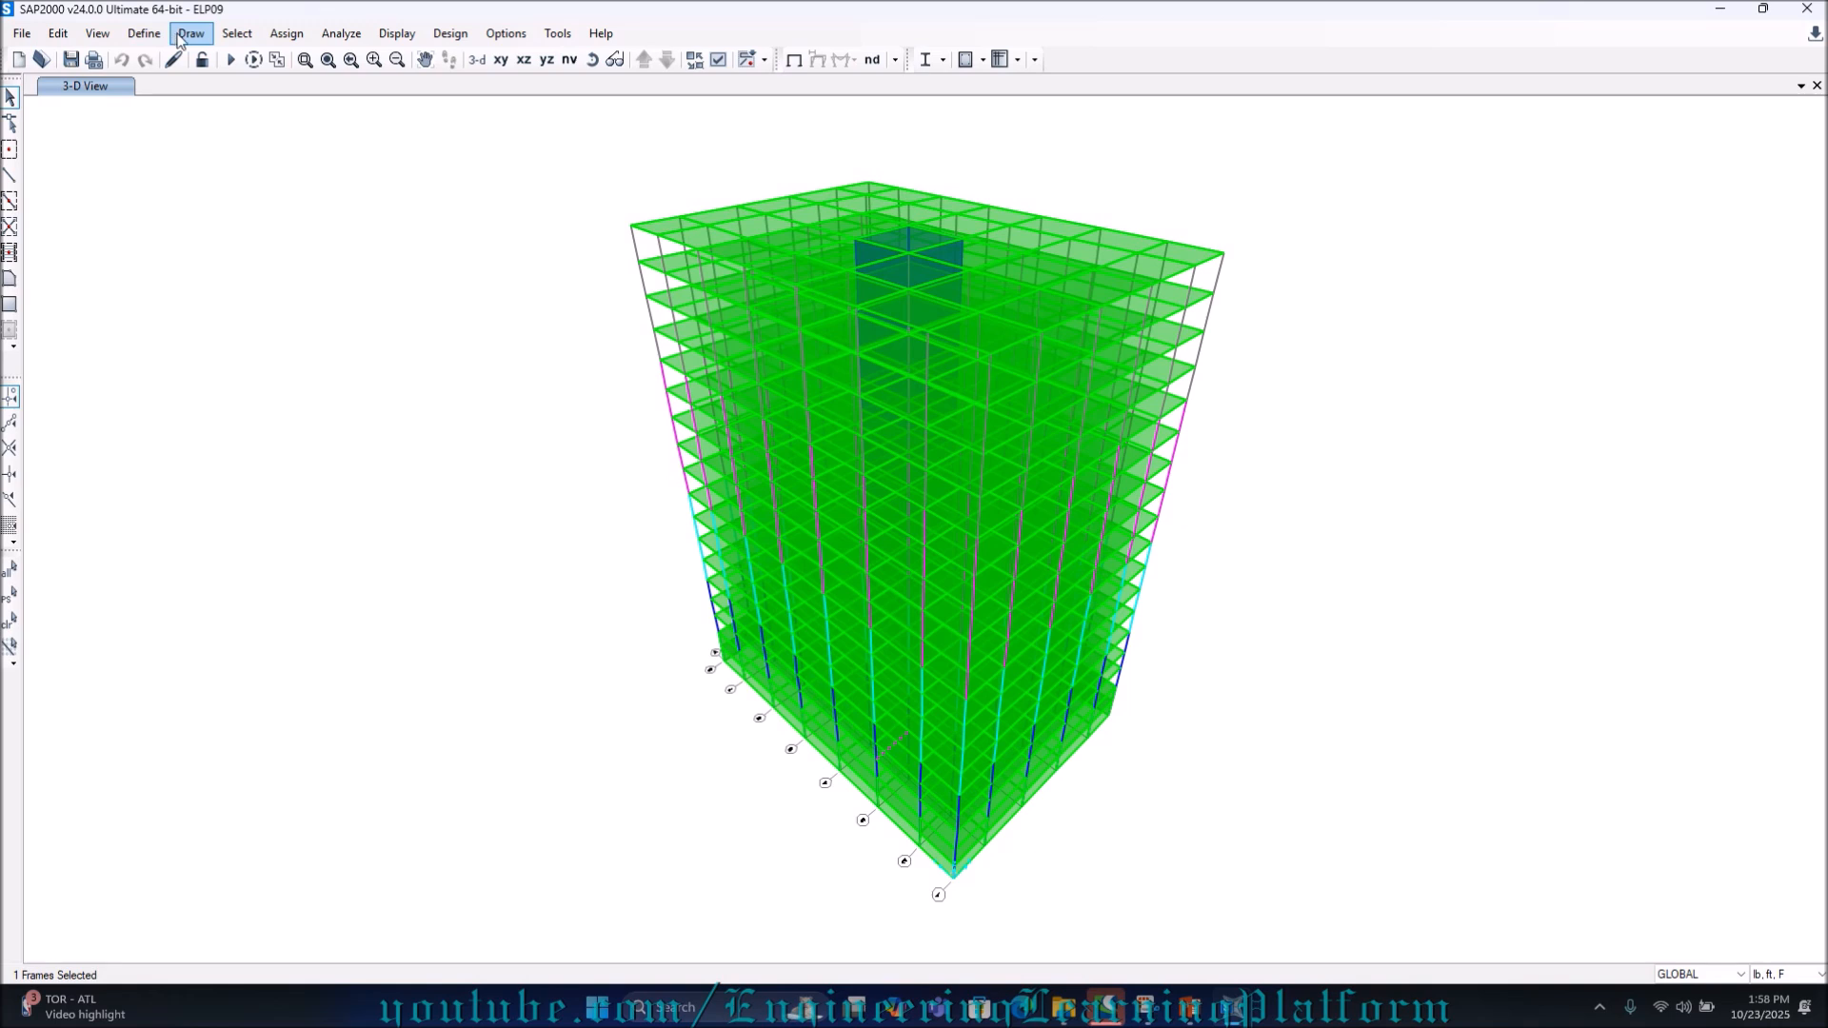
# Select all areas assigned the area sections WALL 12 and WALL 8
pyautogui.click(237, 34)
pyautogui.moveTo(257, 57)
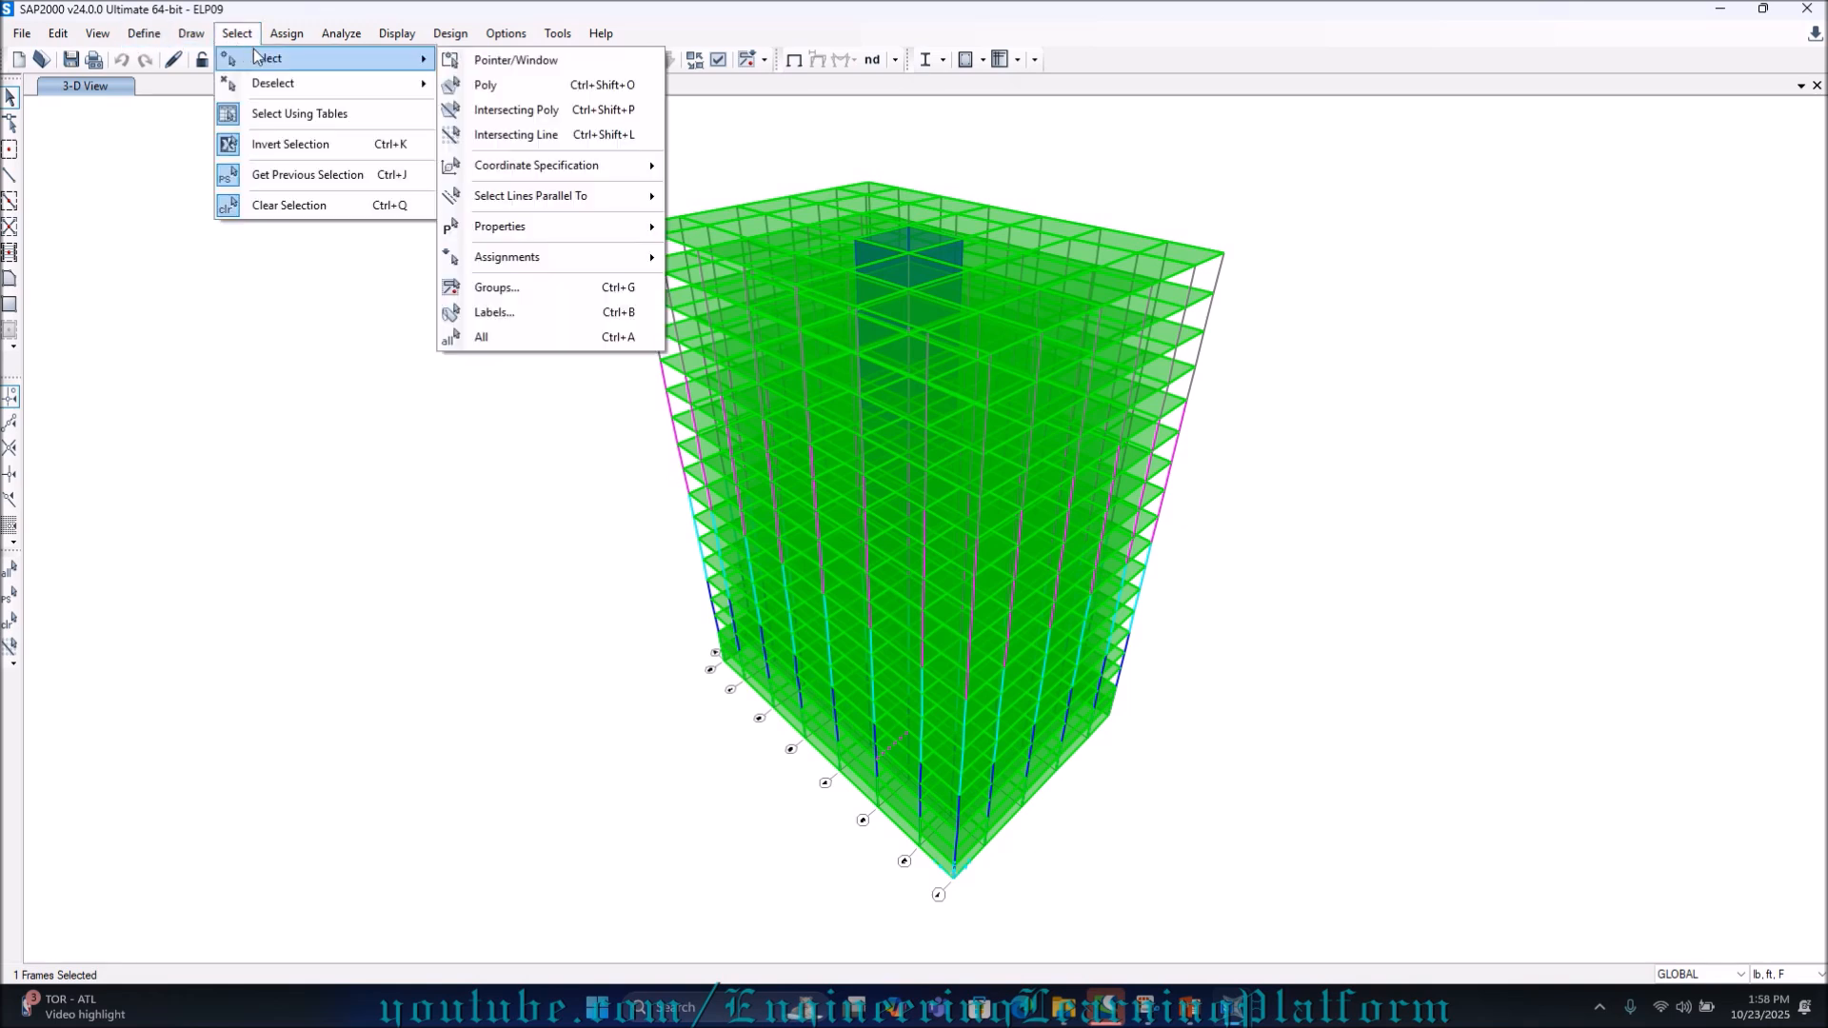
pyautogui.moveTo(517, 227)
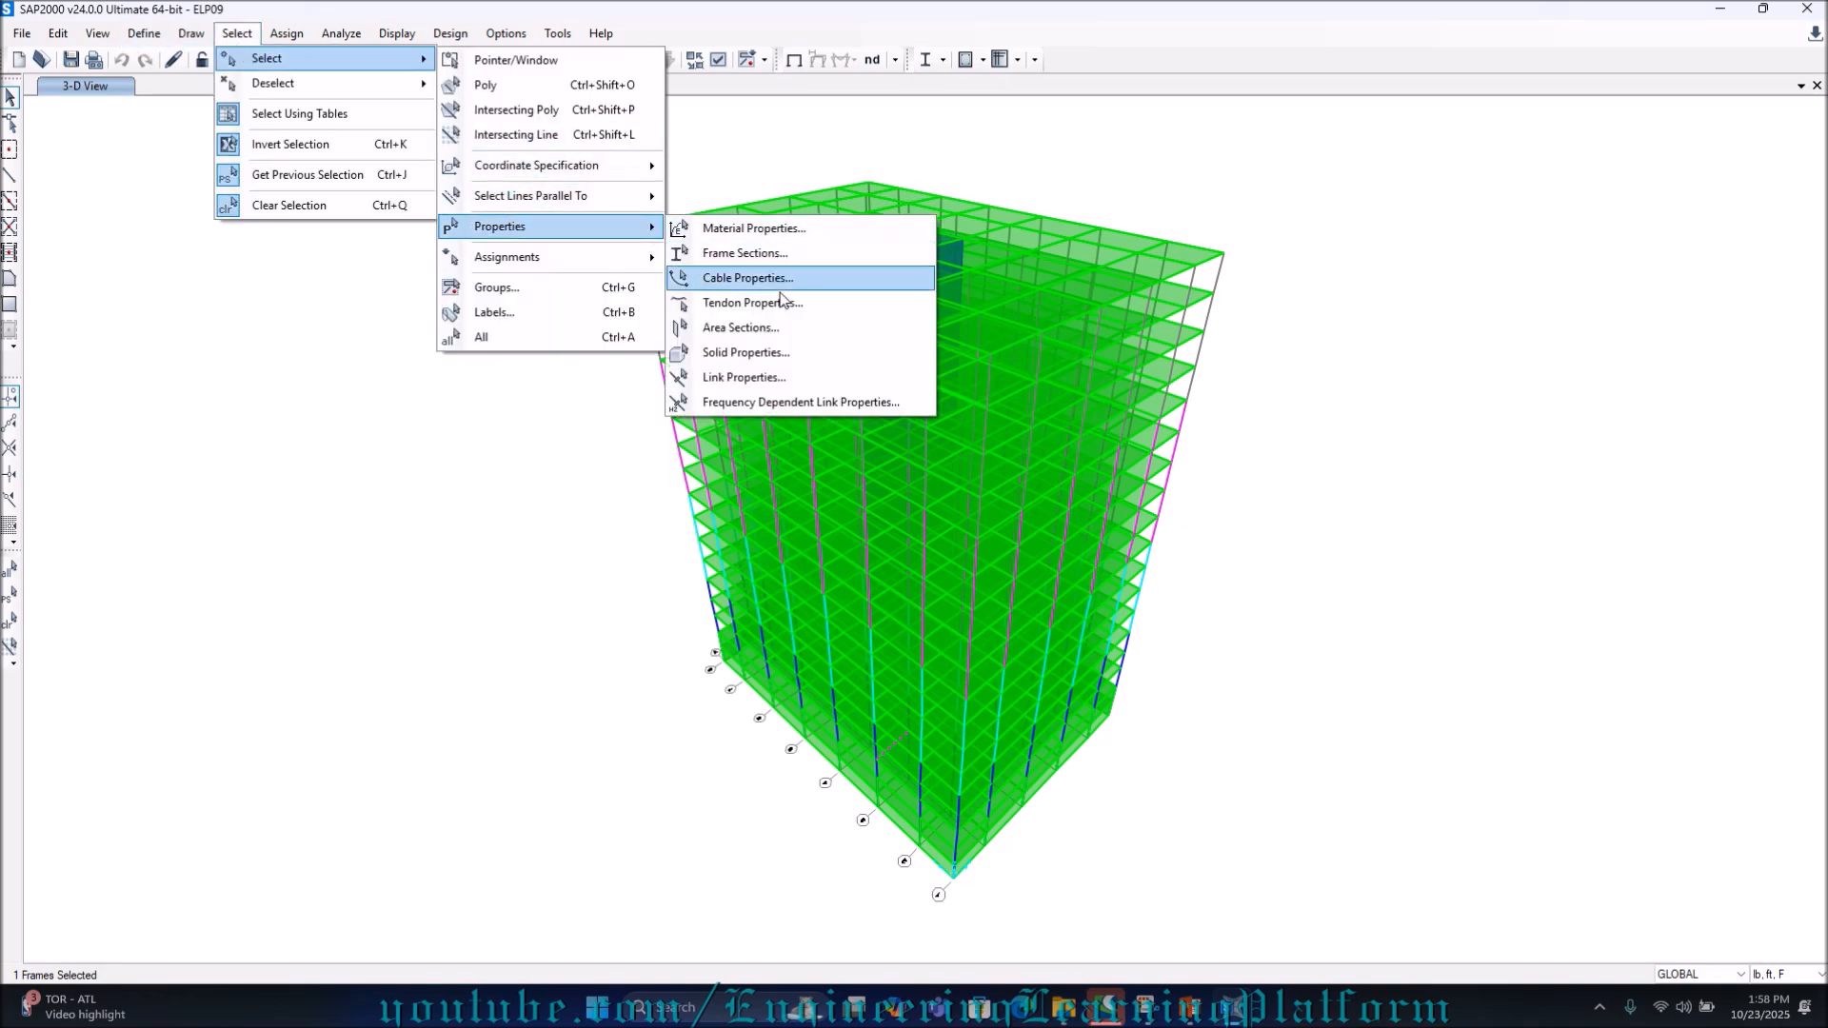
pyautogui.click(741, 328)
pyautogui.click(800, 438)
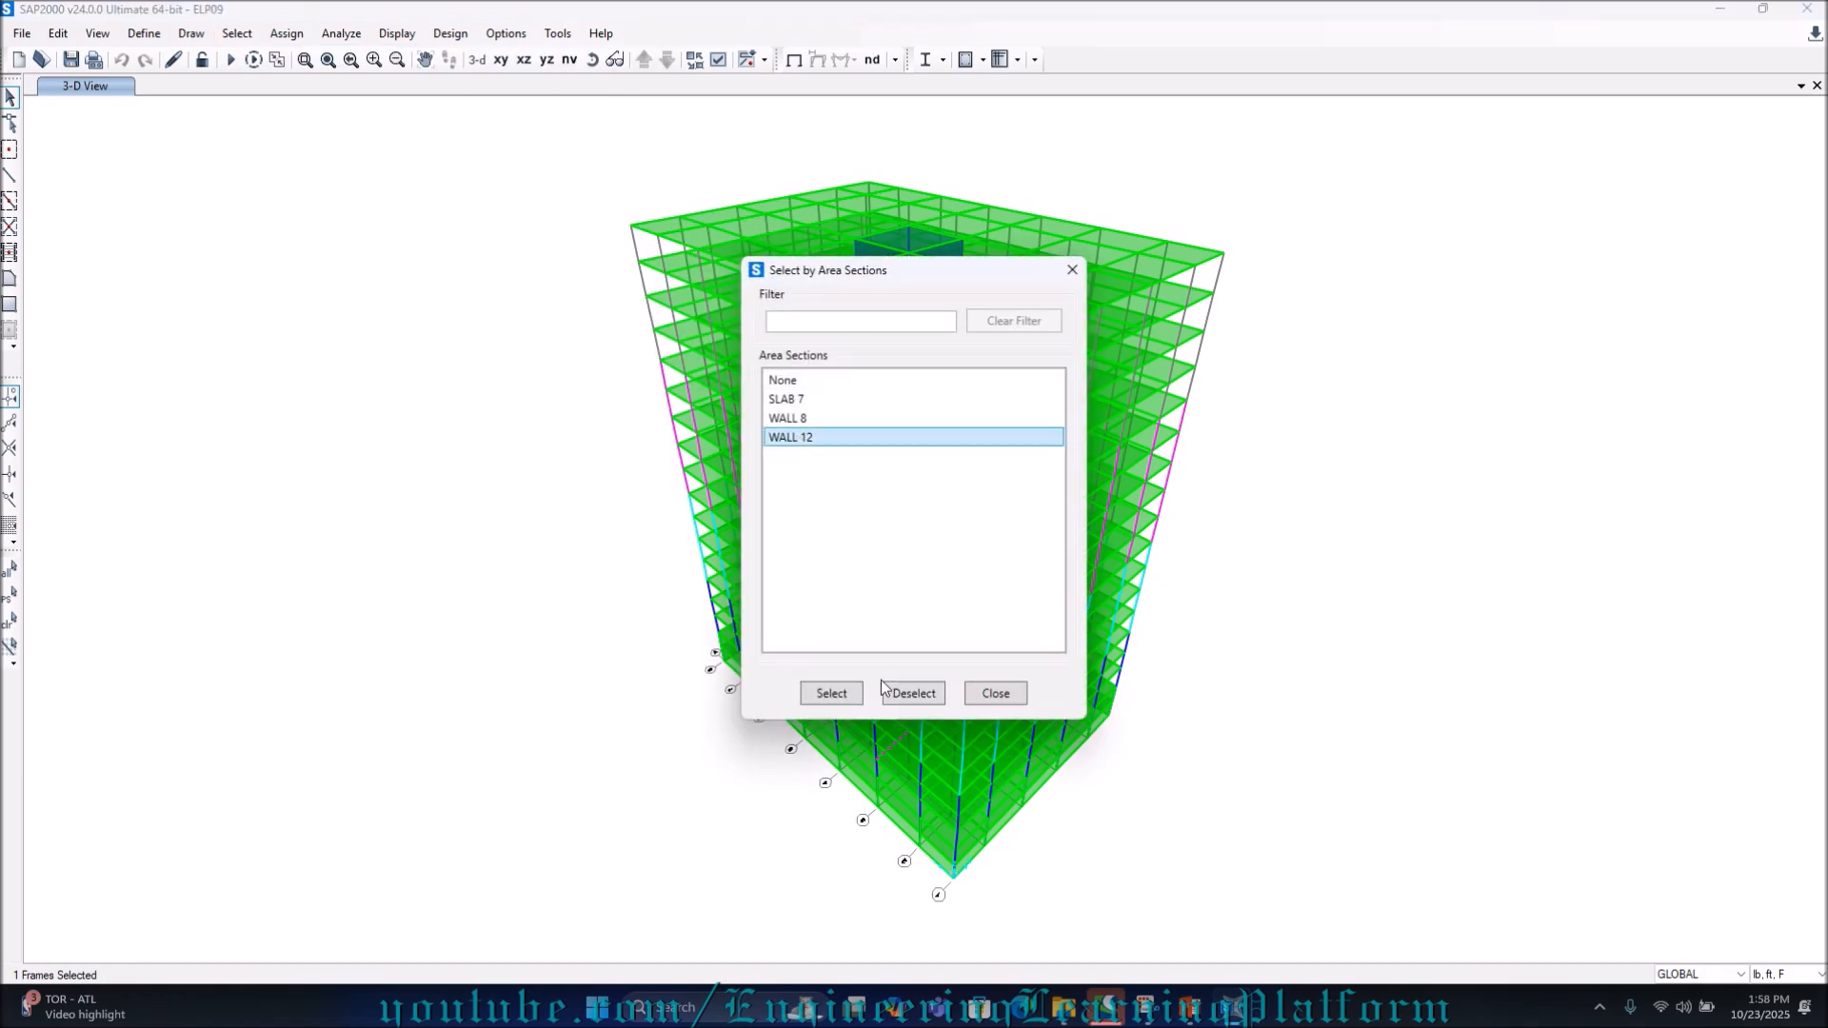
pyautogui.click(844, 693)
pyautogui.moveTo(828, 271); pyautogui.dragTo(305, 264)
pyautogui.click(285, 412)
pyautogui.click(311, 687)
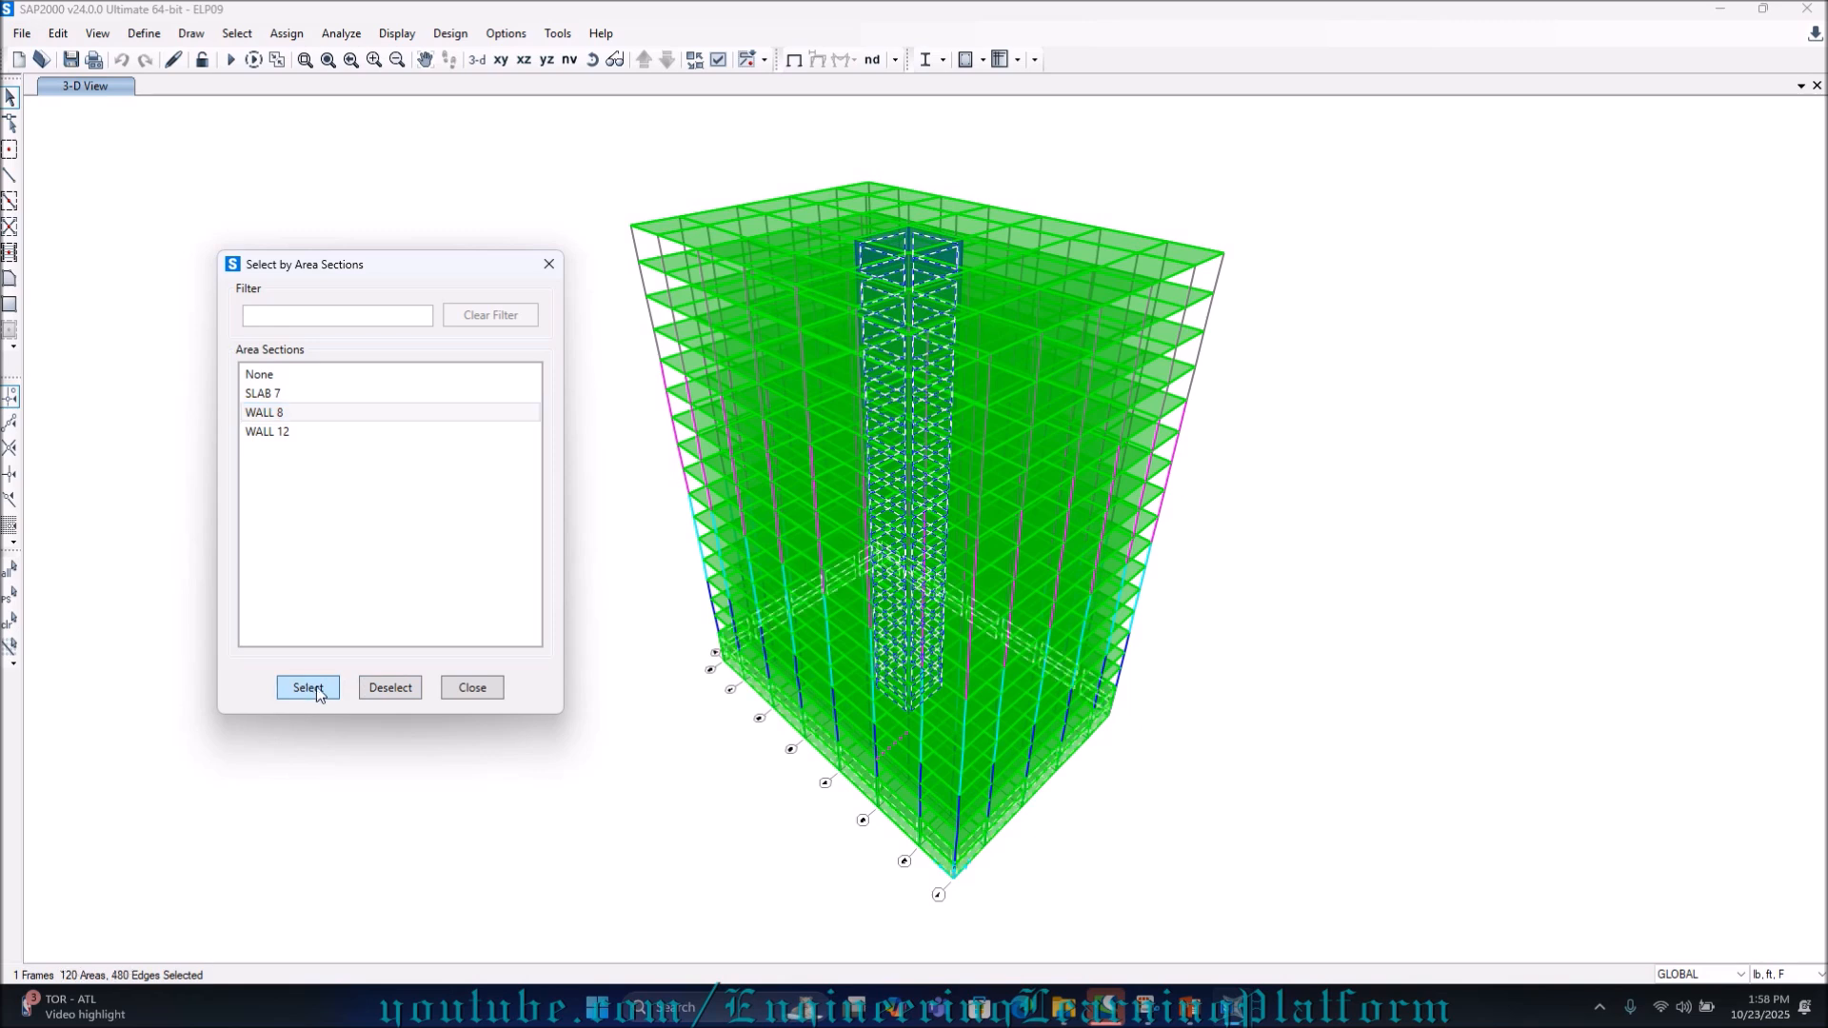
pyautogui.click(471, 688)
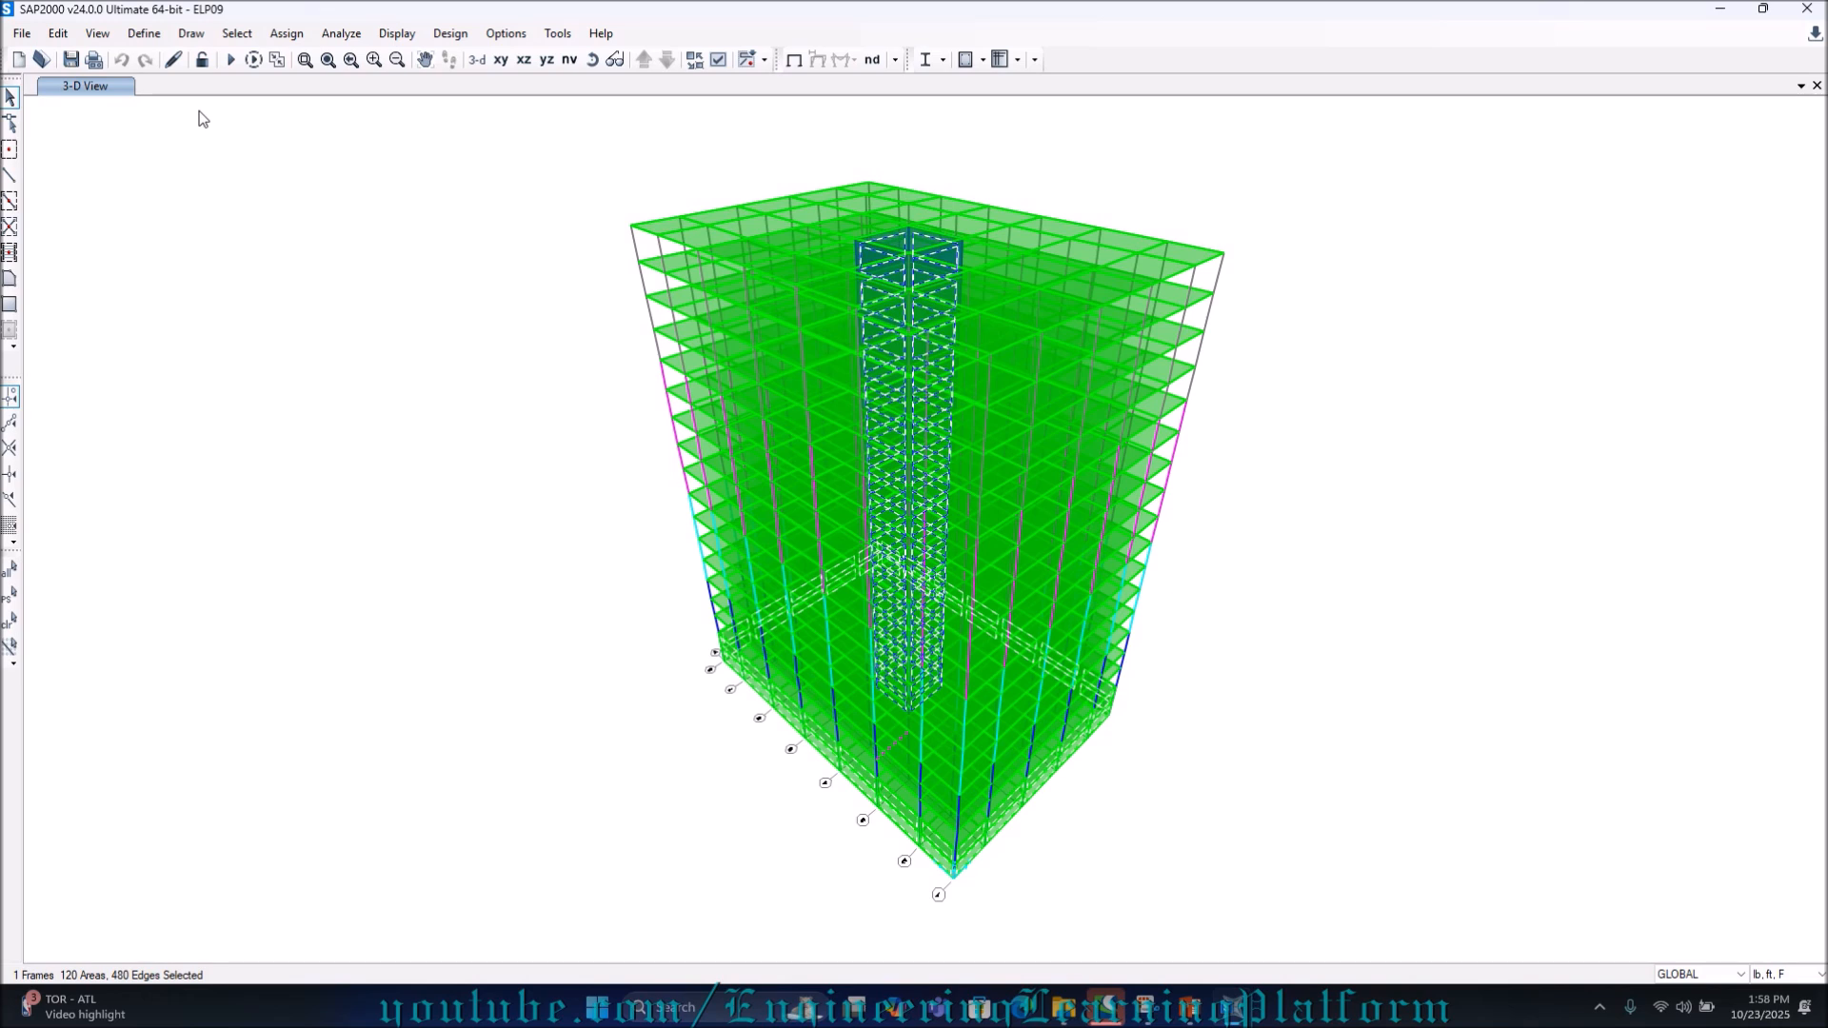
# Divide the selected wall areas into objects with a maximum size of 4 ft along both edge directions
pyautogui.click(60, 38)
pyautogui.moveTo(202, 401)
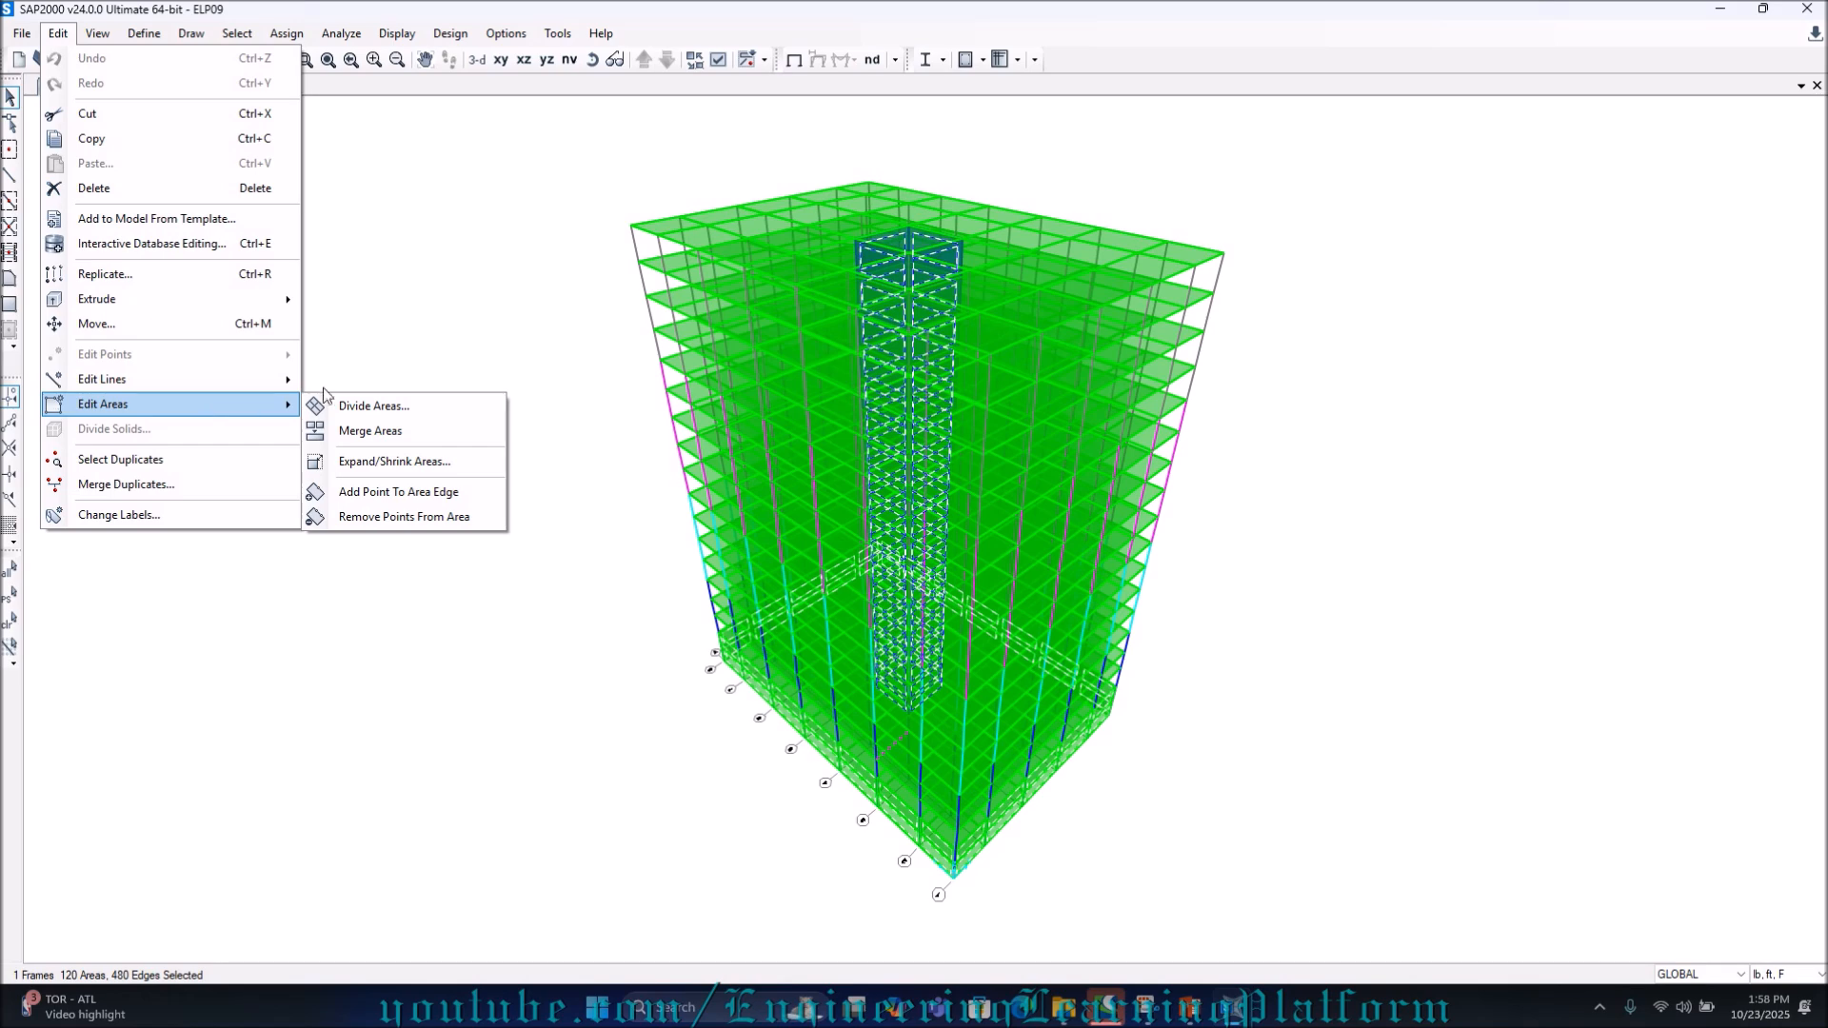
pyautogui.click(366, 406)
pyautogui.click(728, 290)
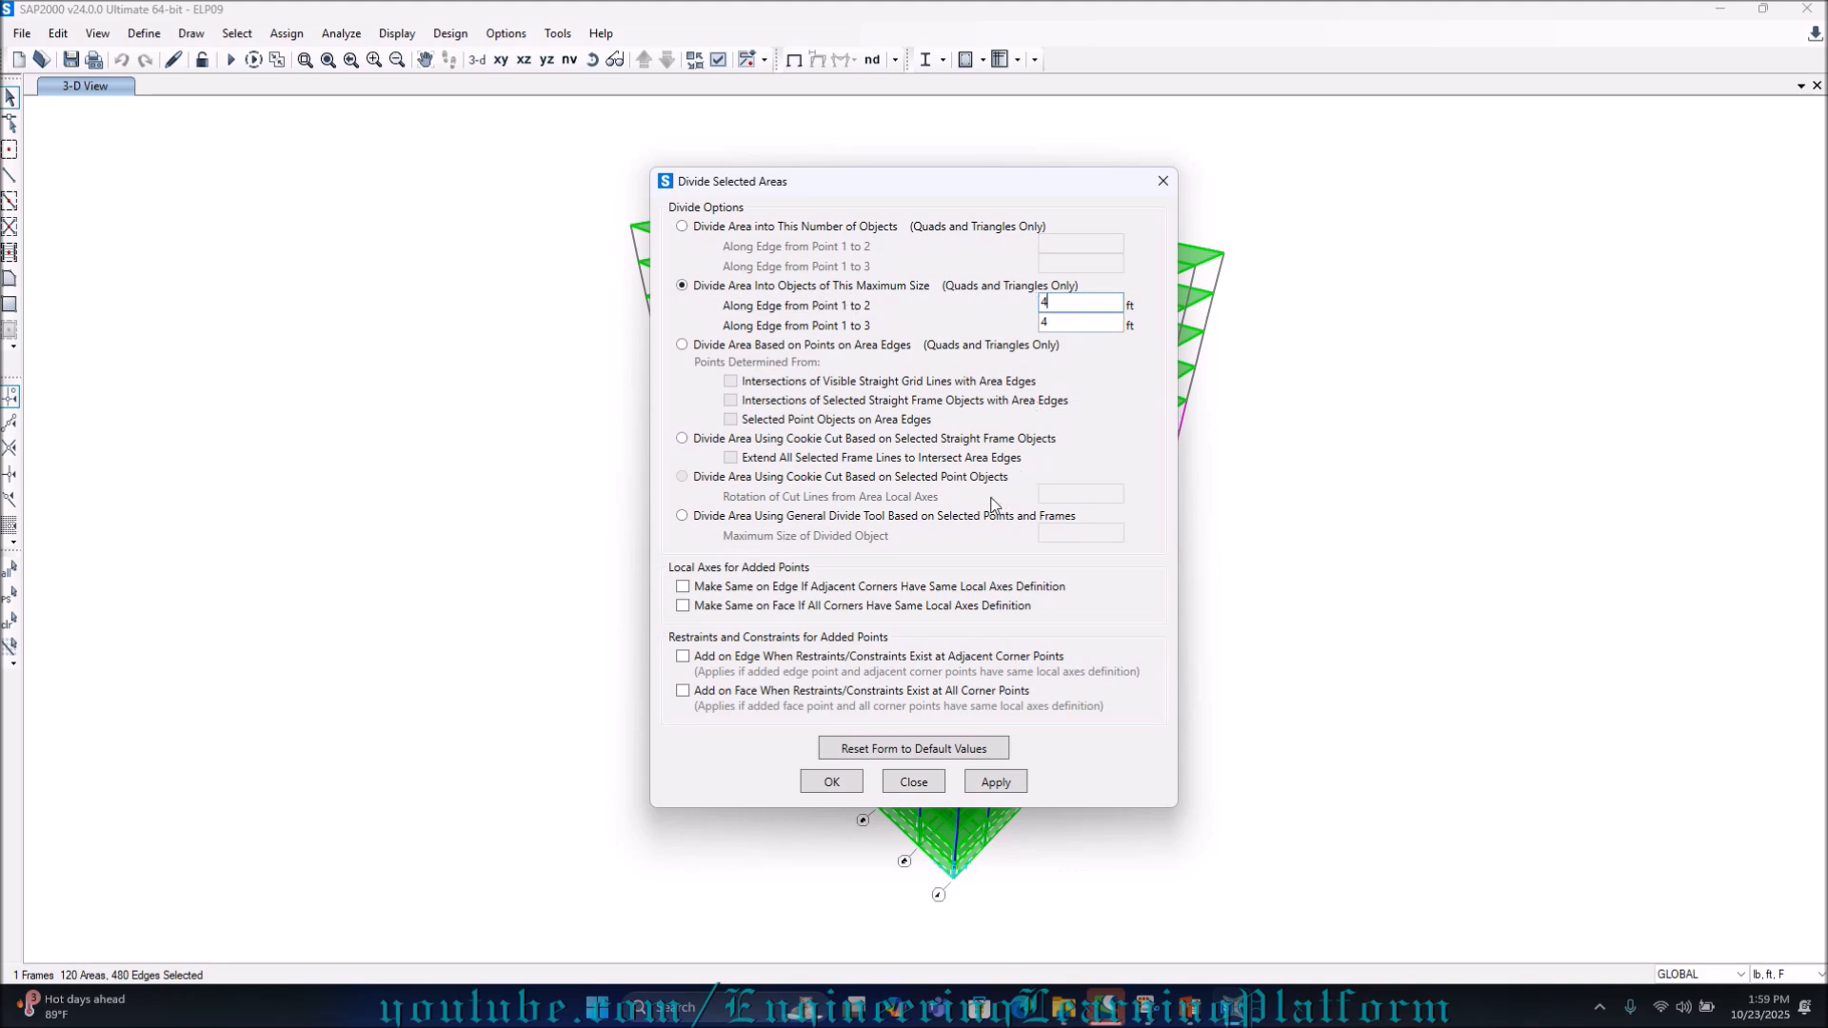
pyautogui.moveTo(890, 175); pyautogui.dragTo(269, 168)
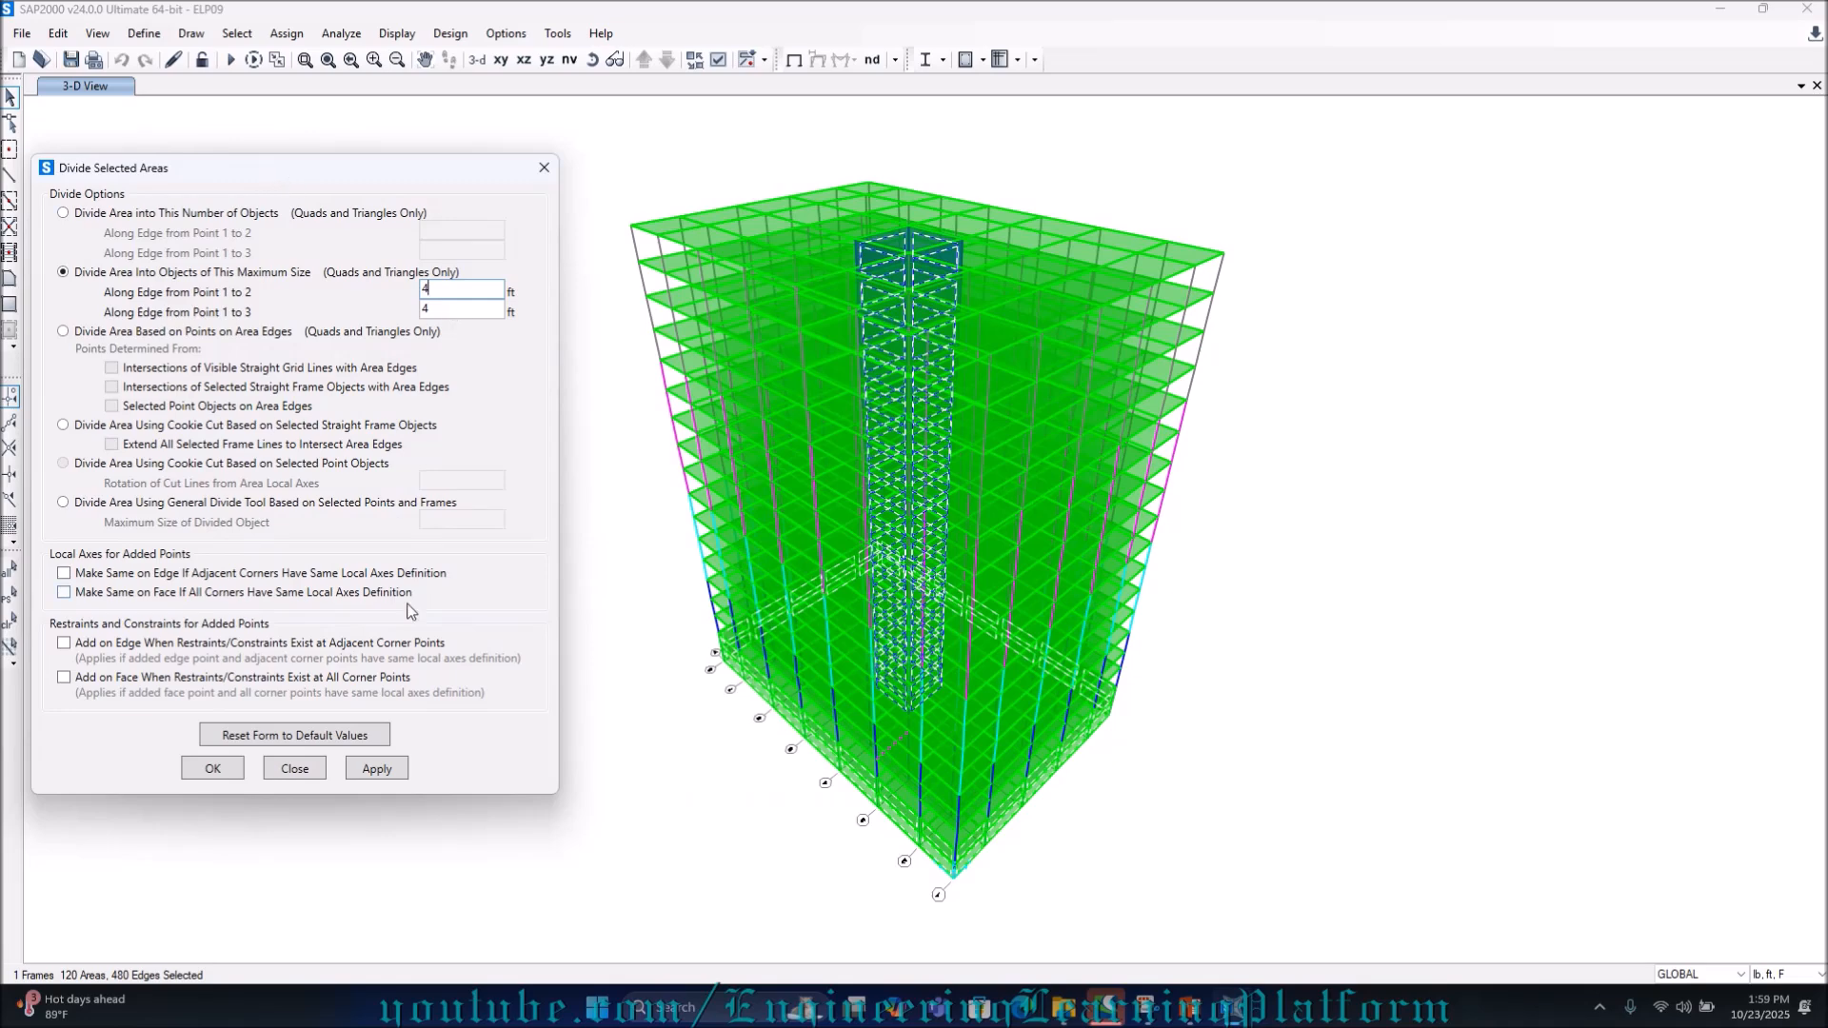
pyautogui.click(394, 771)
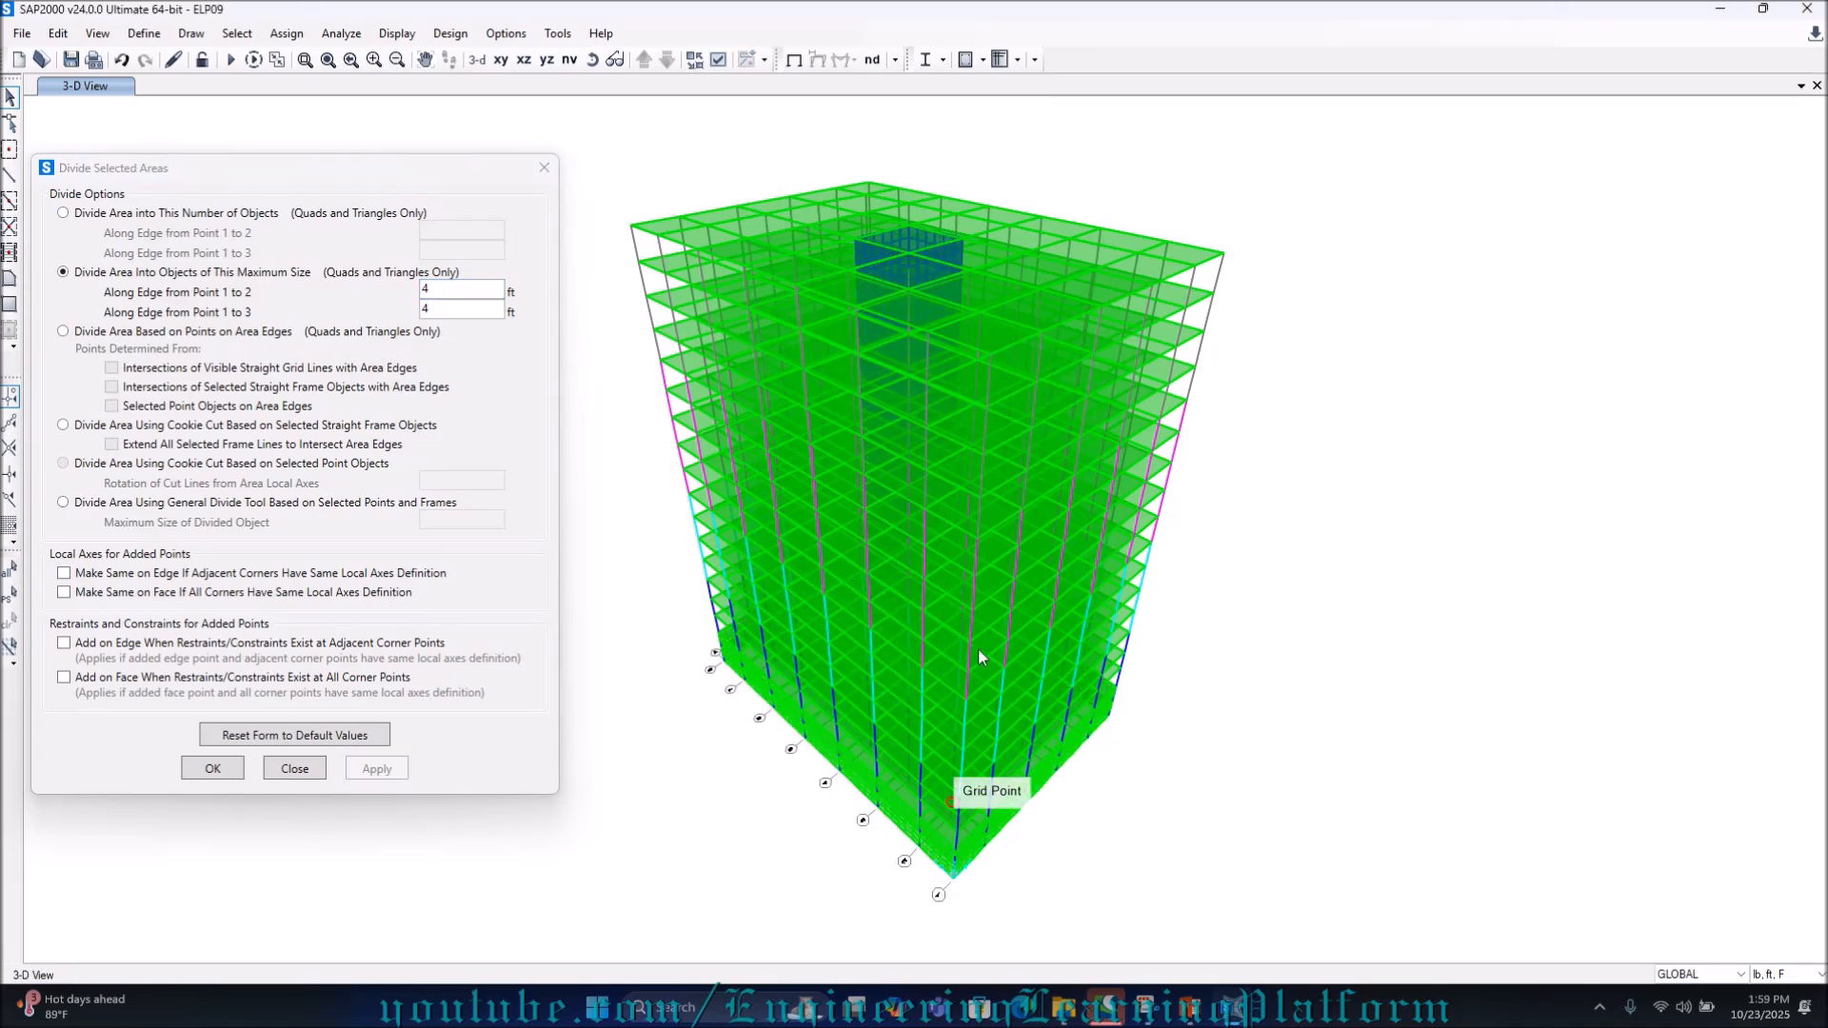
# Try to isolate the divided walls by recalling the previous selection and showing only the selection
pyautogui.click(10, 597)
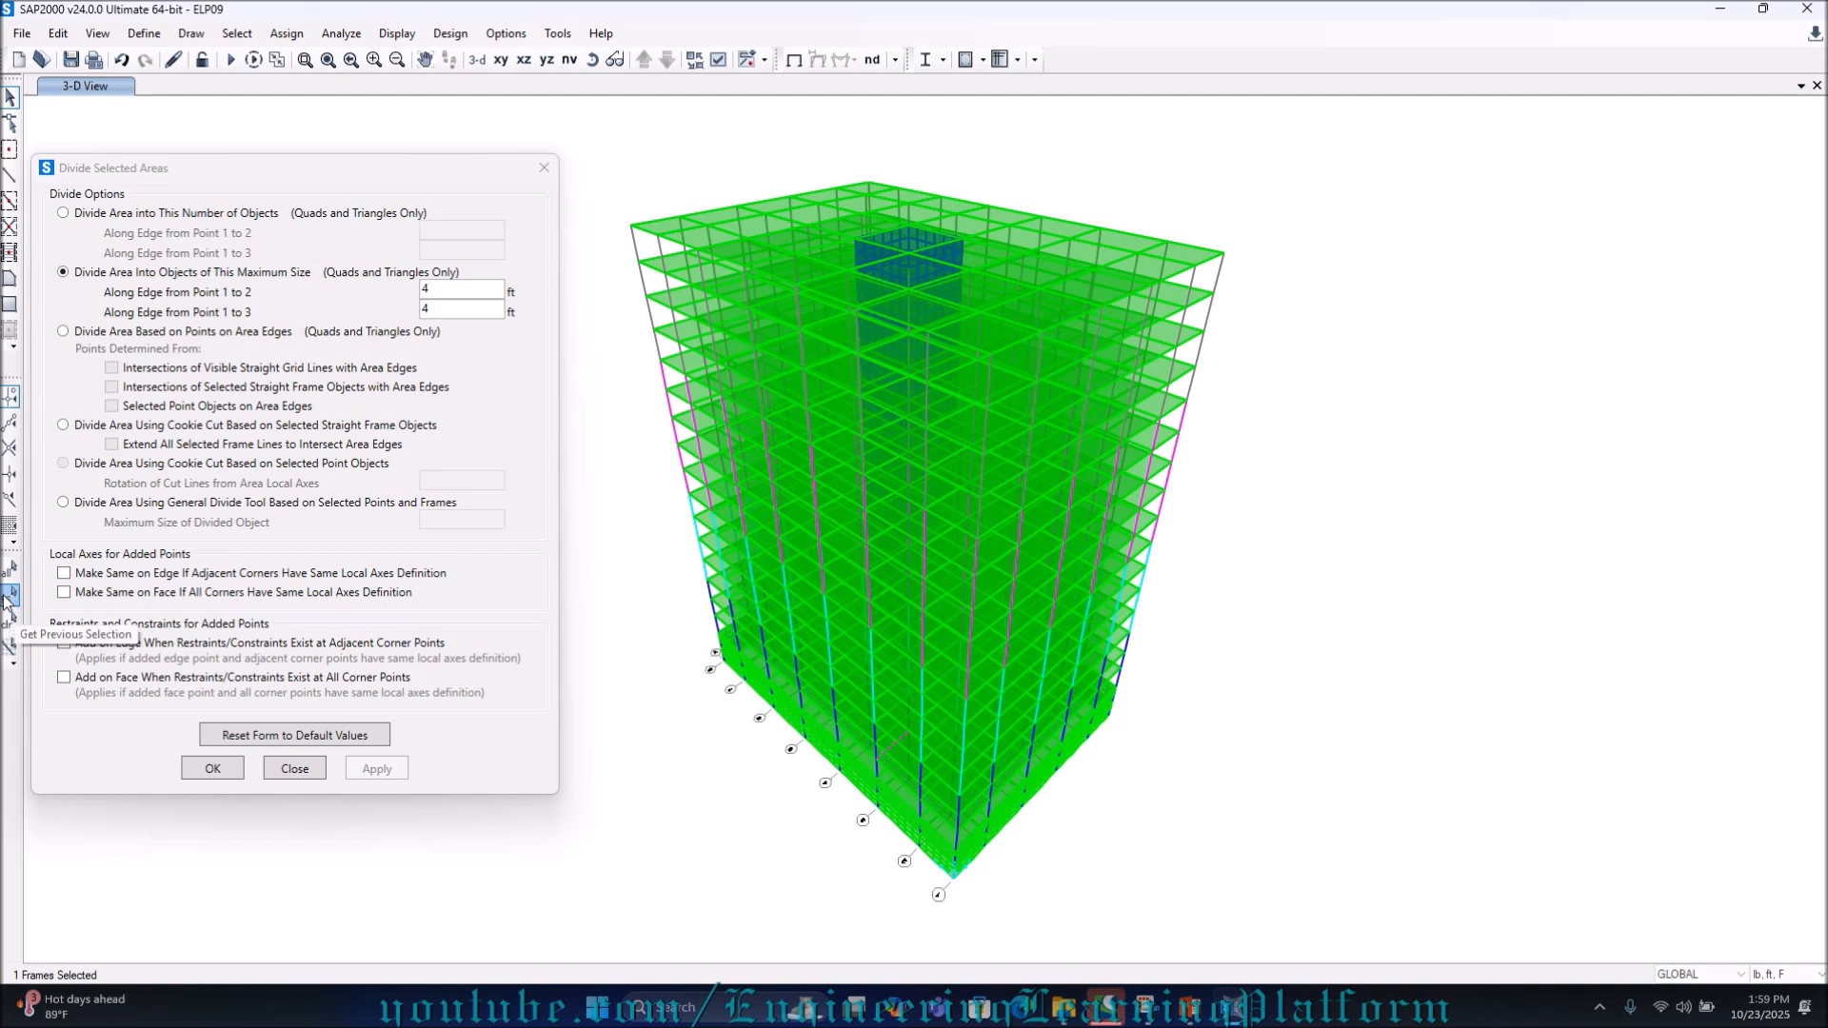
pyautogui.rightClick(1430, 519)
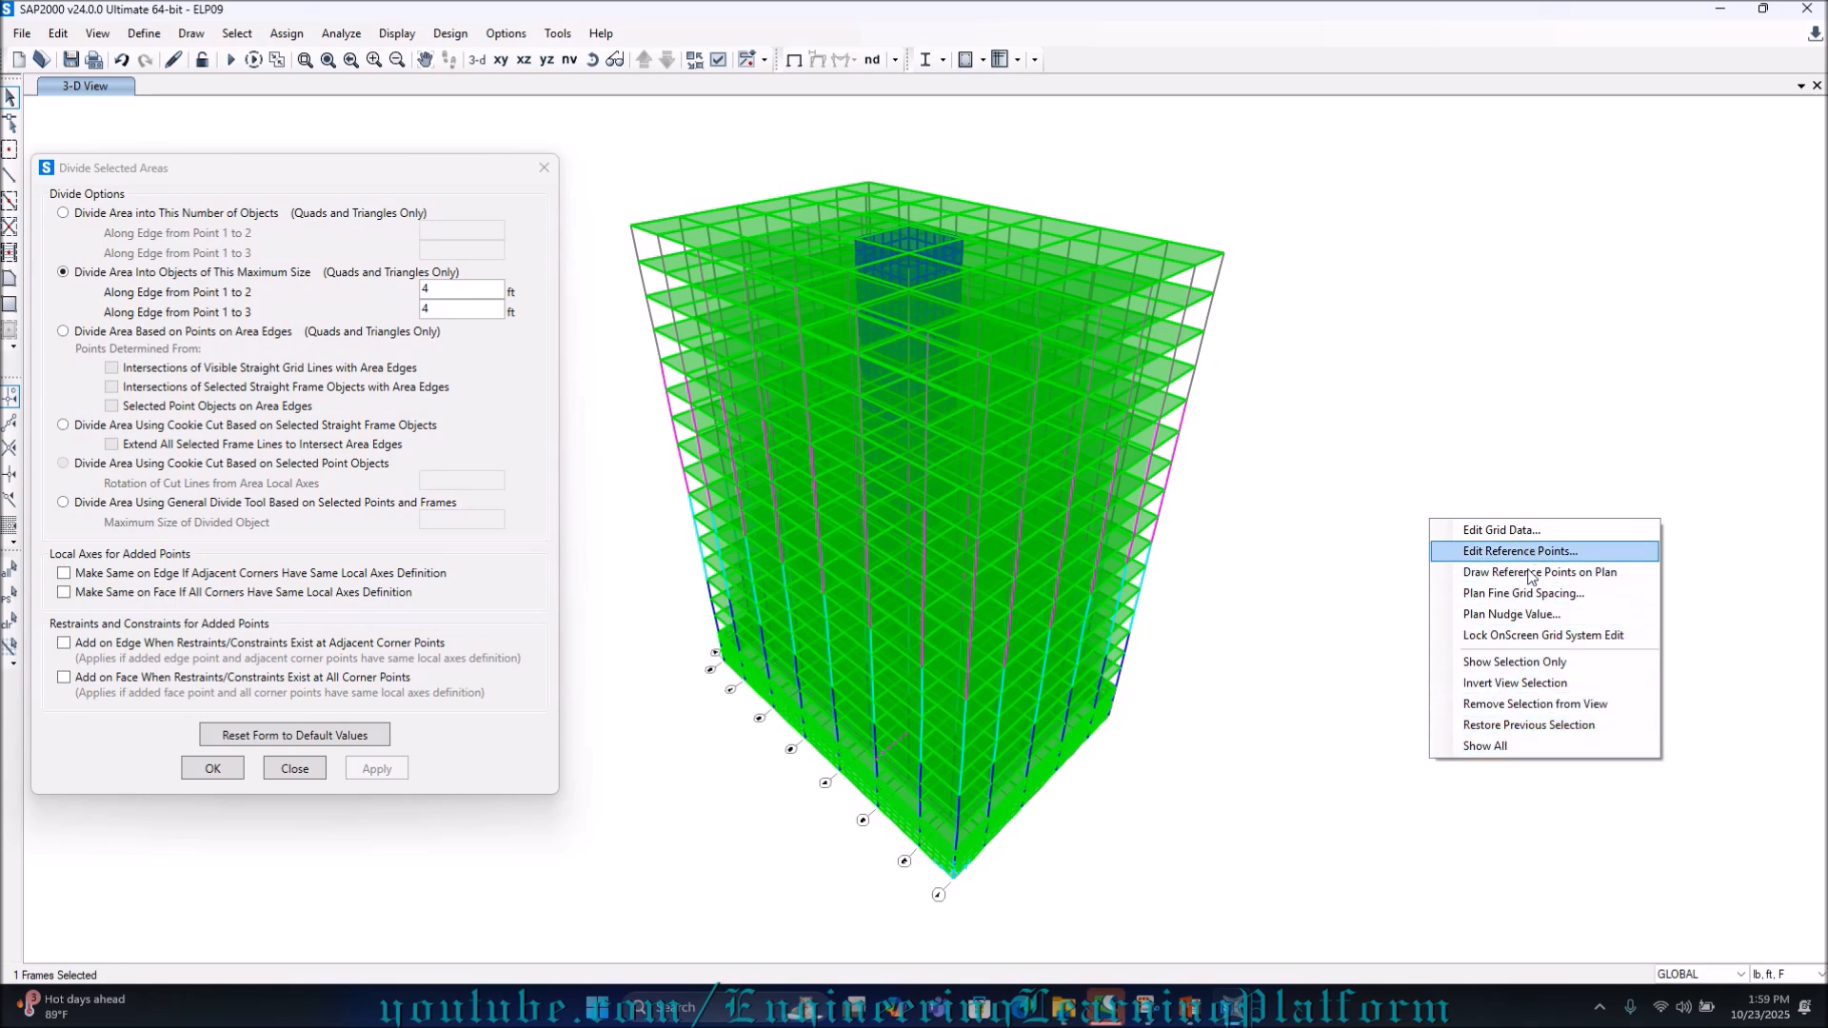
pyautogui.click(1515, 662)
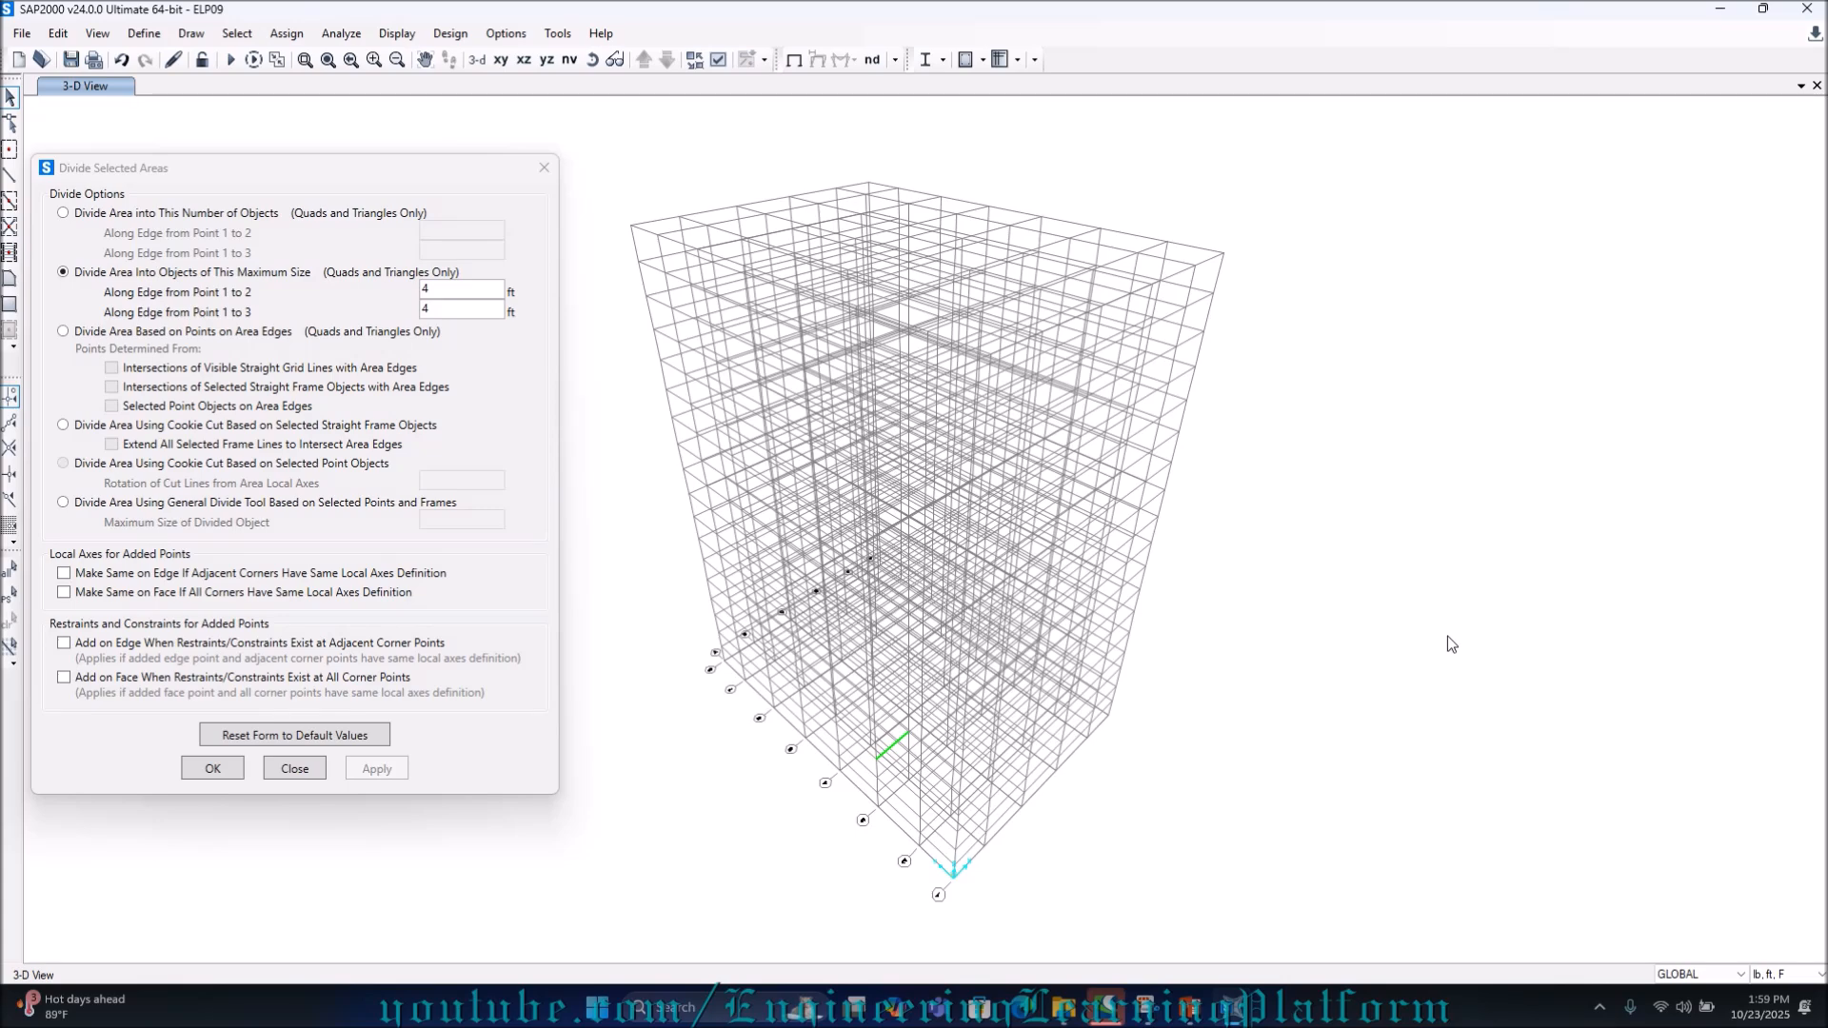
pyautogui.rightClick(1449, 628)
pyautogui.click(1484, 859)
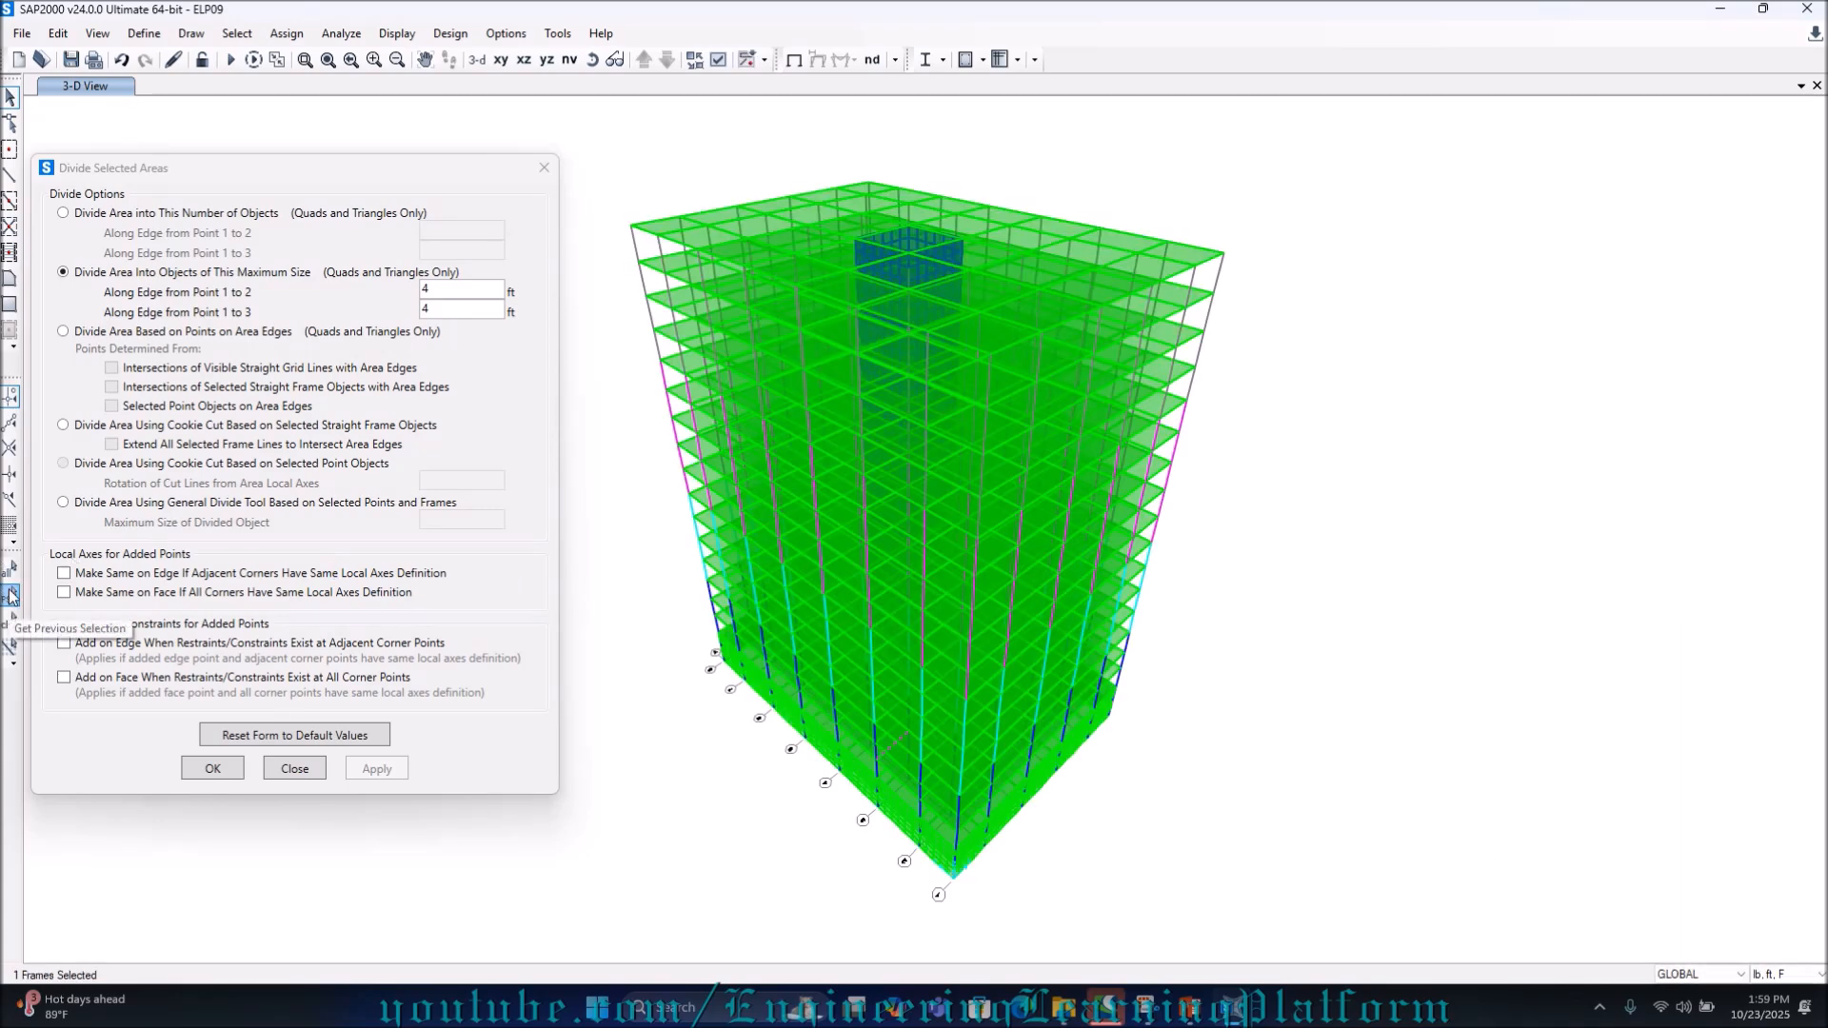
pyautogui.rightClick(1441, 484)
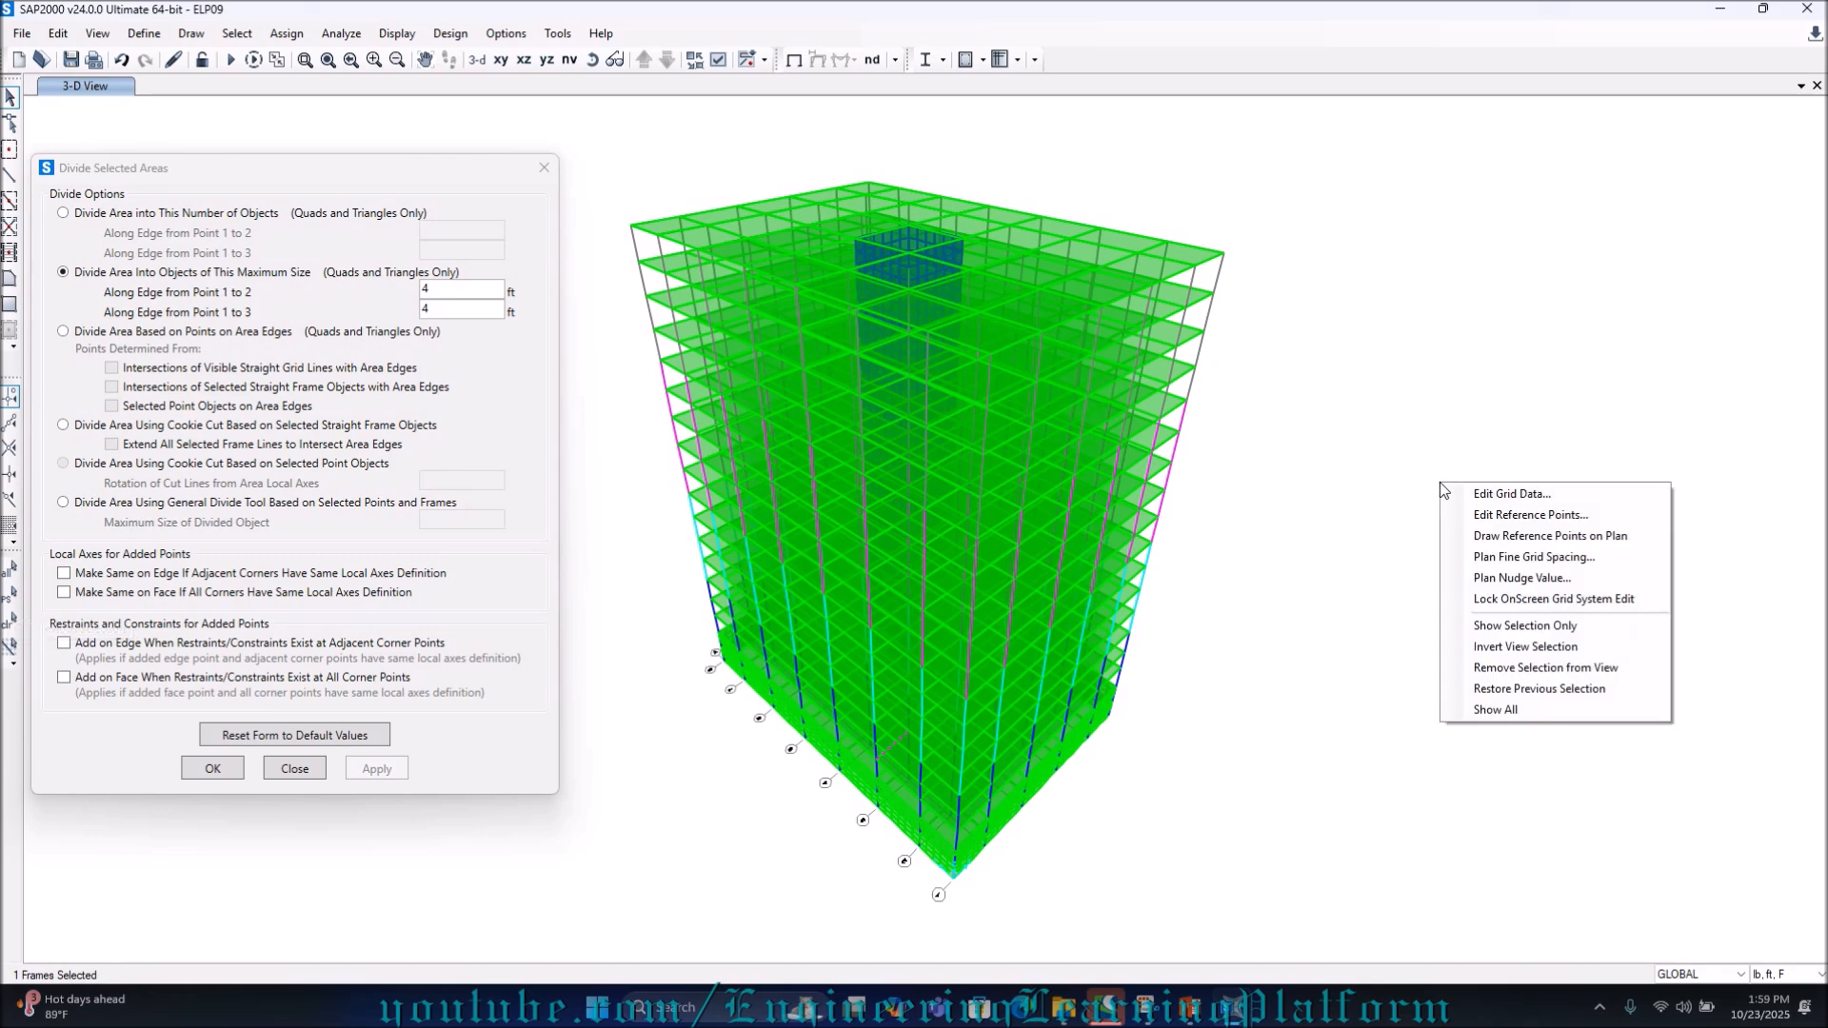
pyautogui.click(1514, 628)
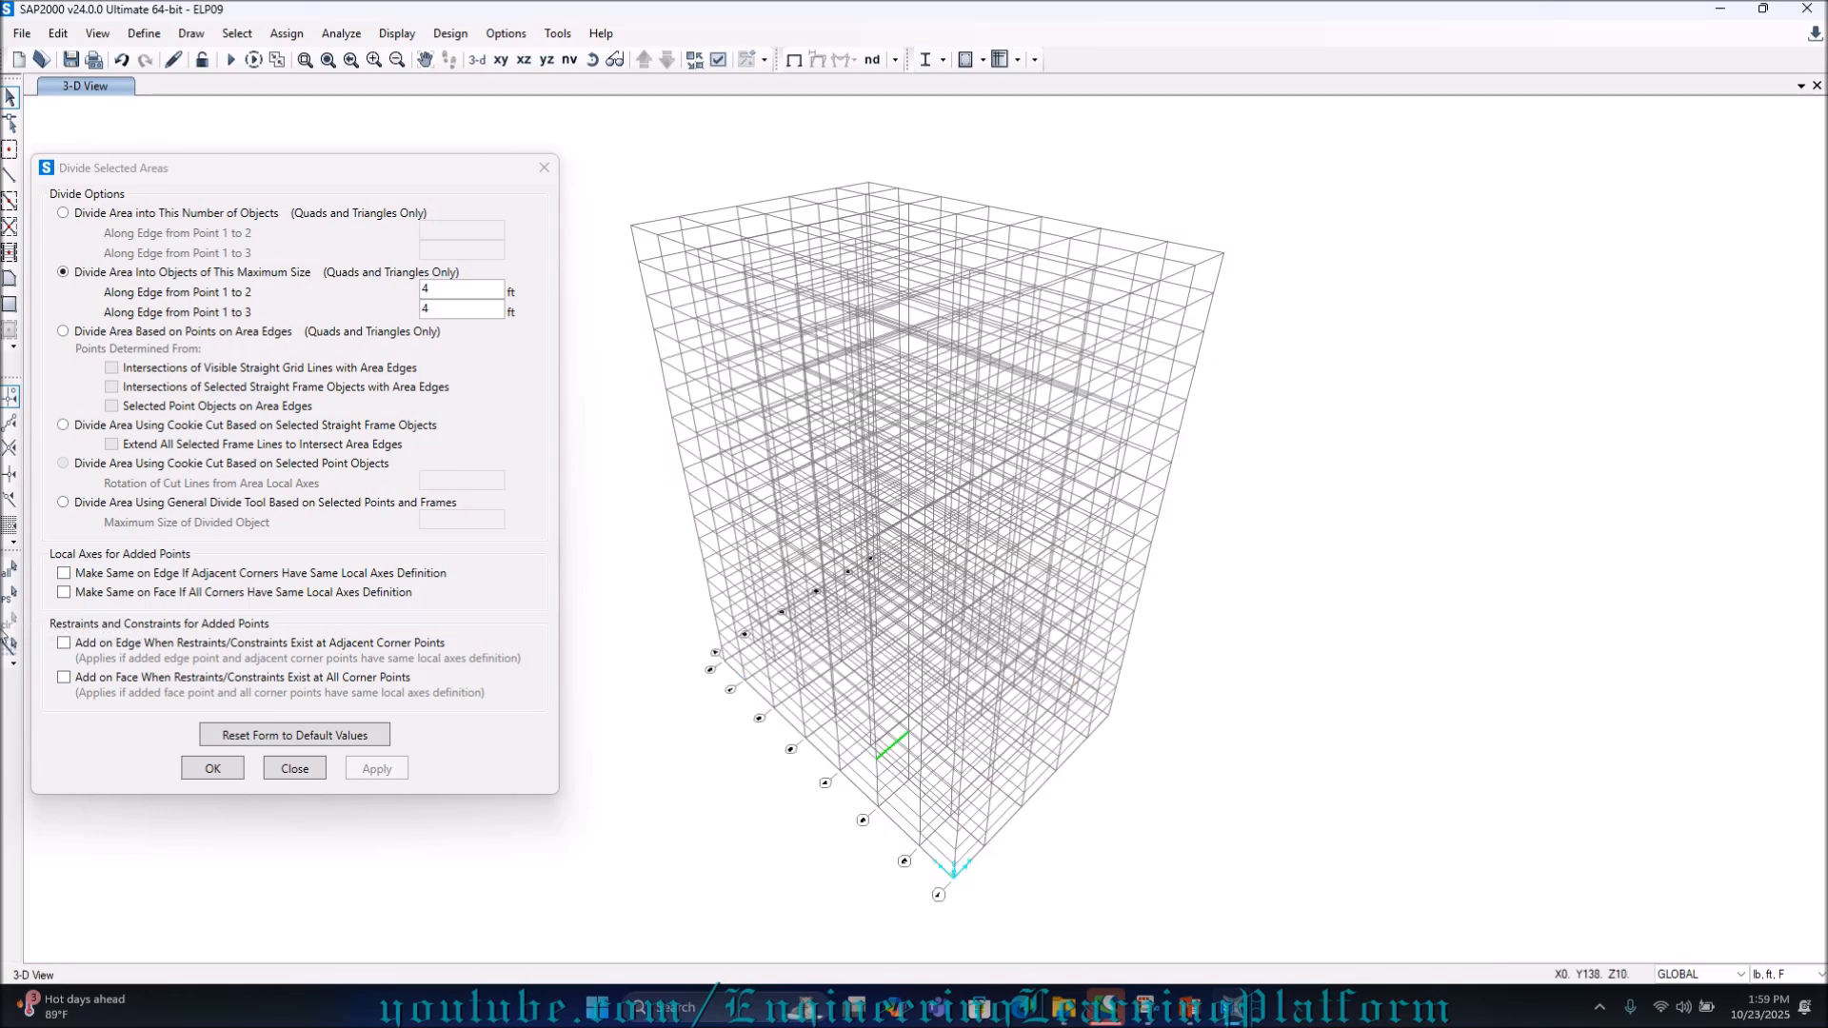
# Close the area division settings and show all objects of the model again
pyautogui.click(305, 775)
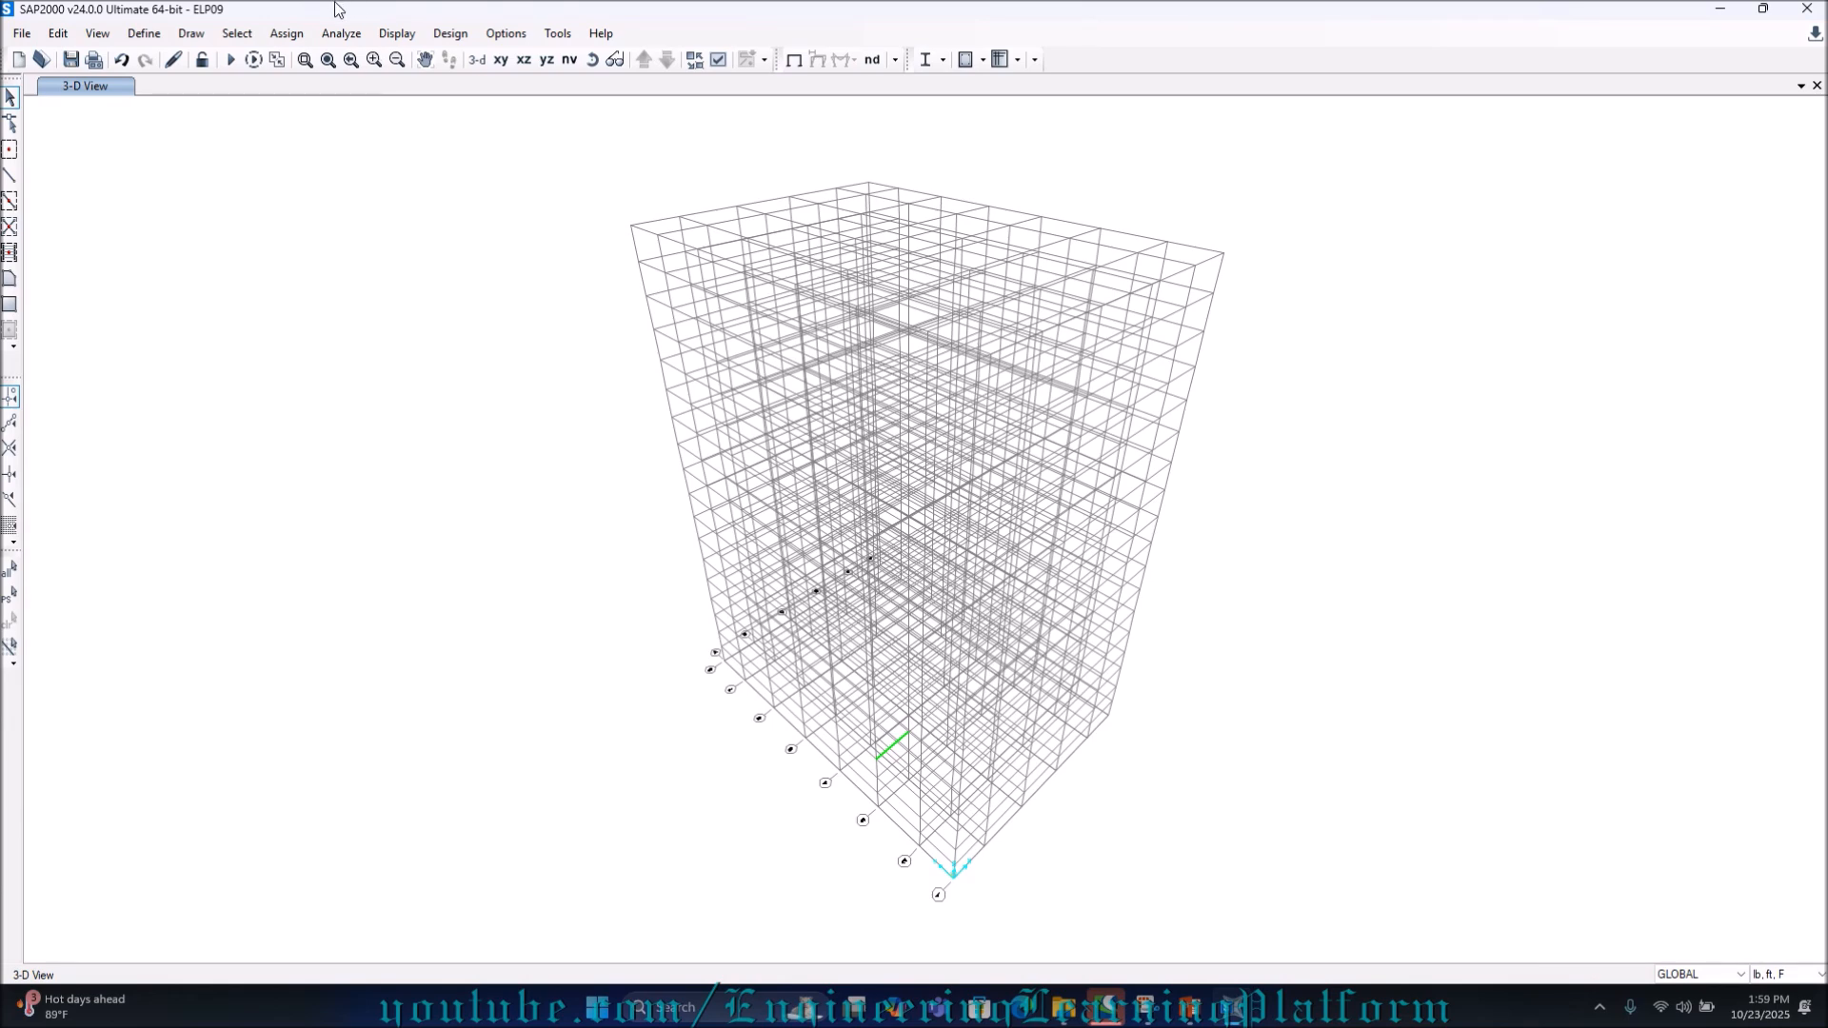
pyautogui.click(228, 36)
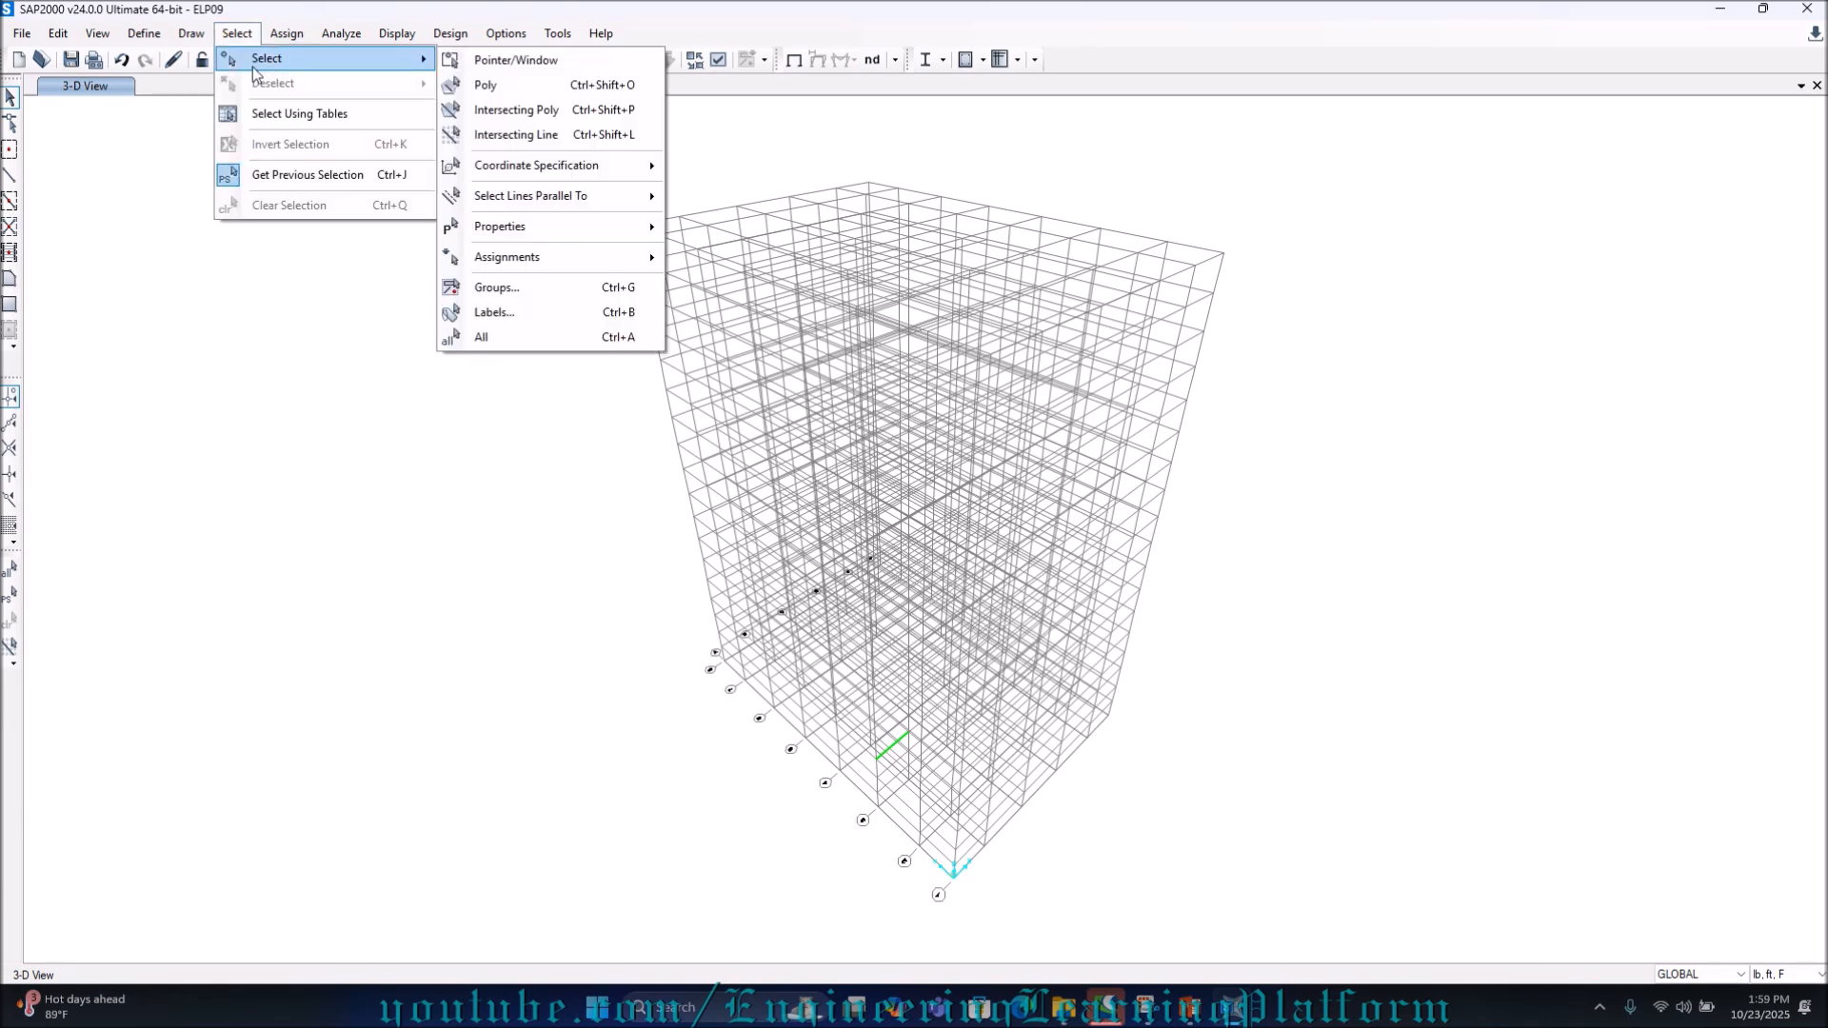
pyautogui.rightClick(396, 565)
pyautogui.click(488, 792)
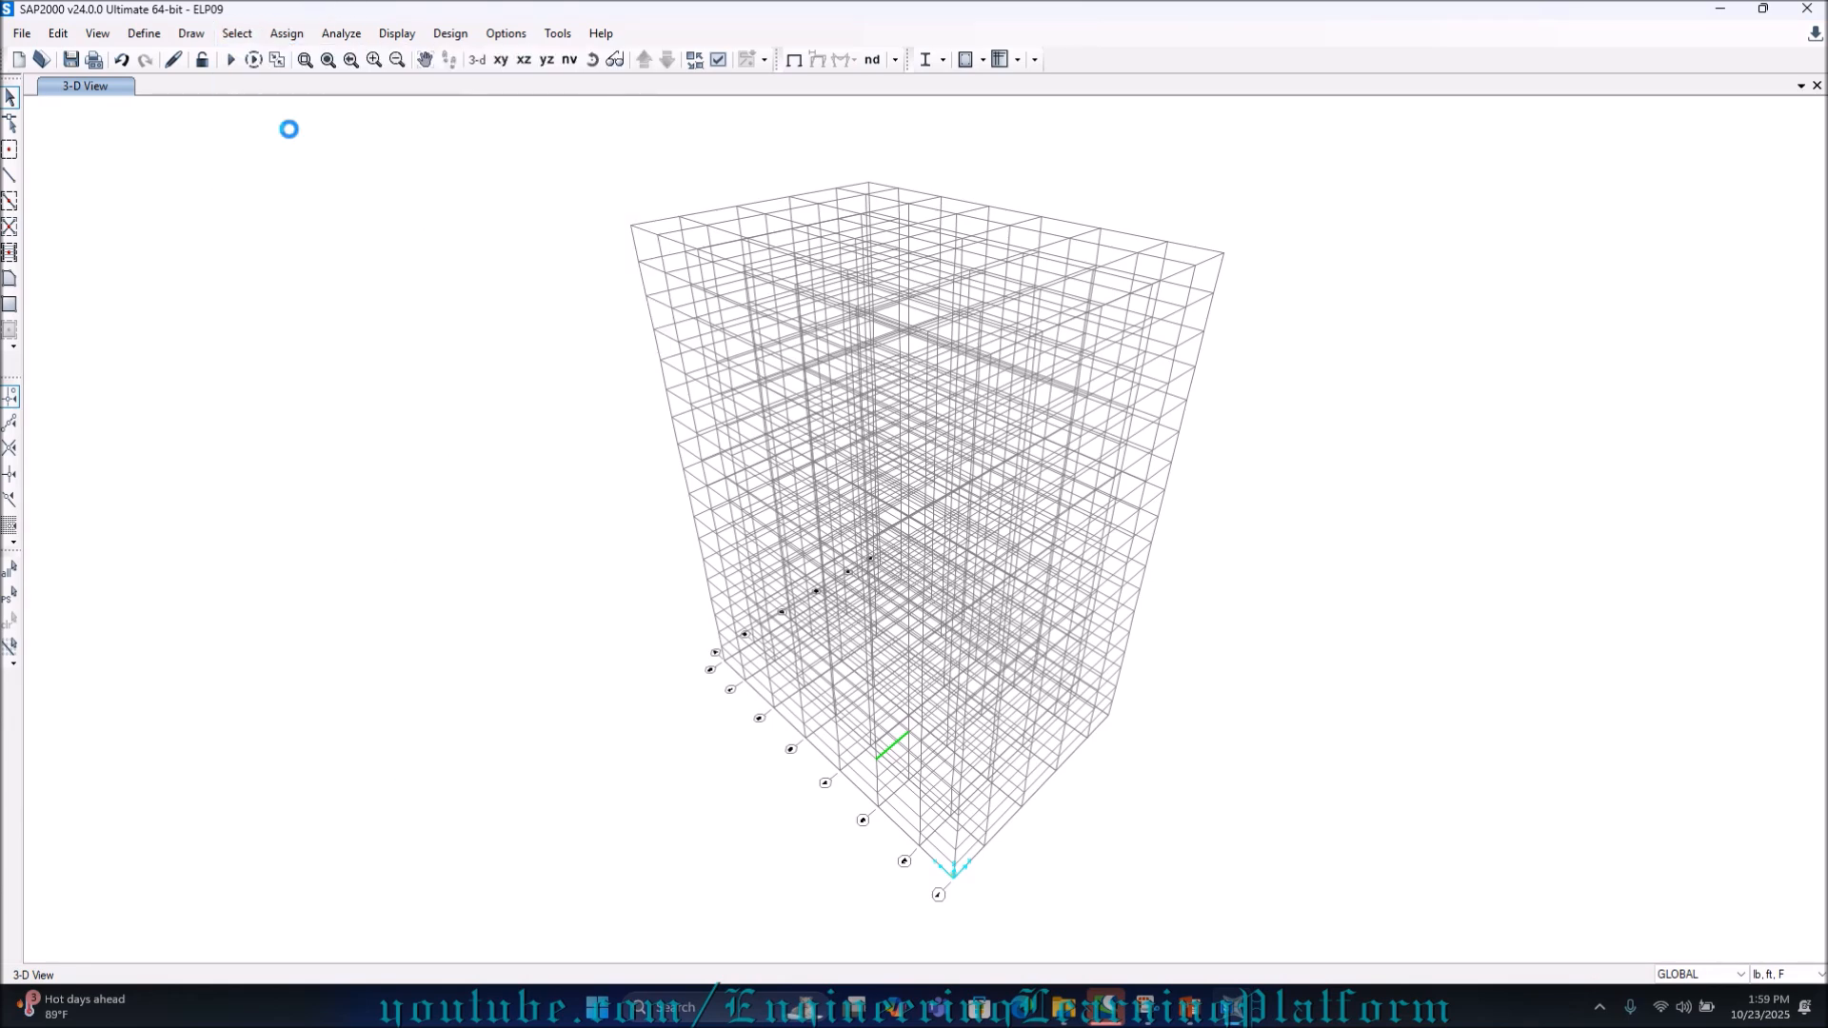
# Select the areas with sections WALL 8 and WALL 12 and show only them in the view
pyautogui.click(237, 33)
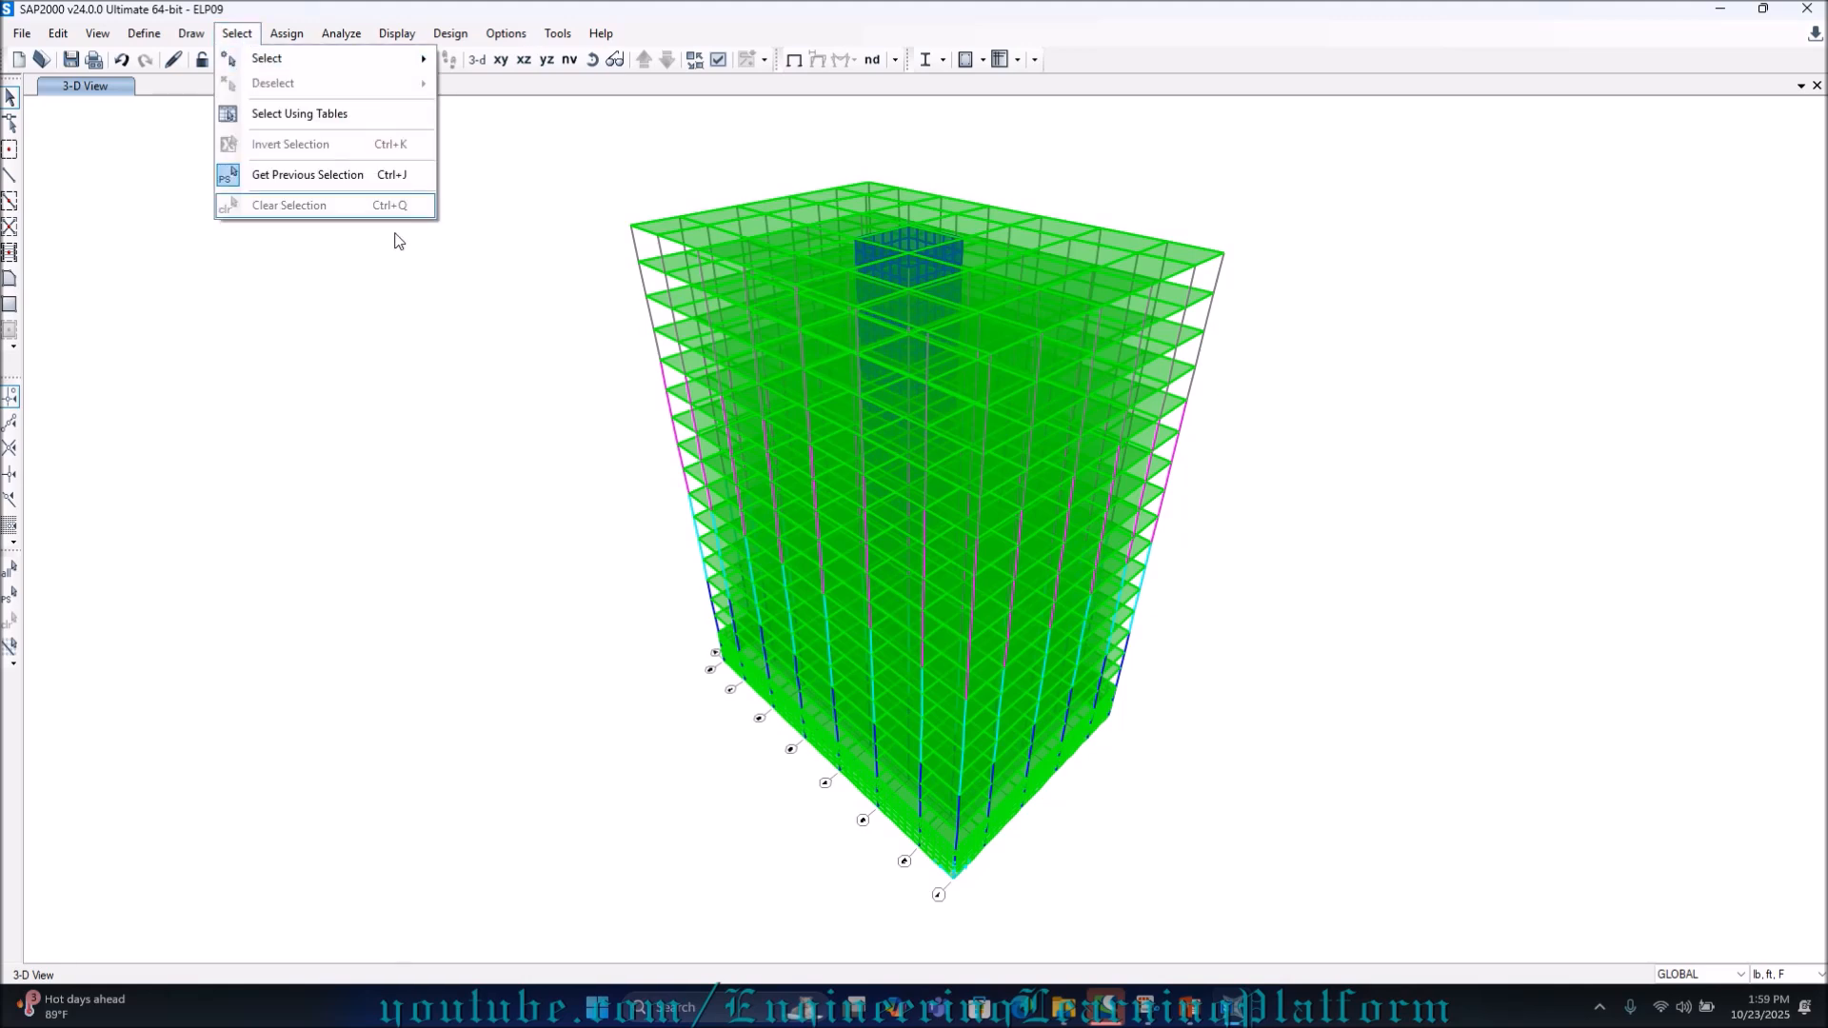
pyautogui.moveTo(286, 58)
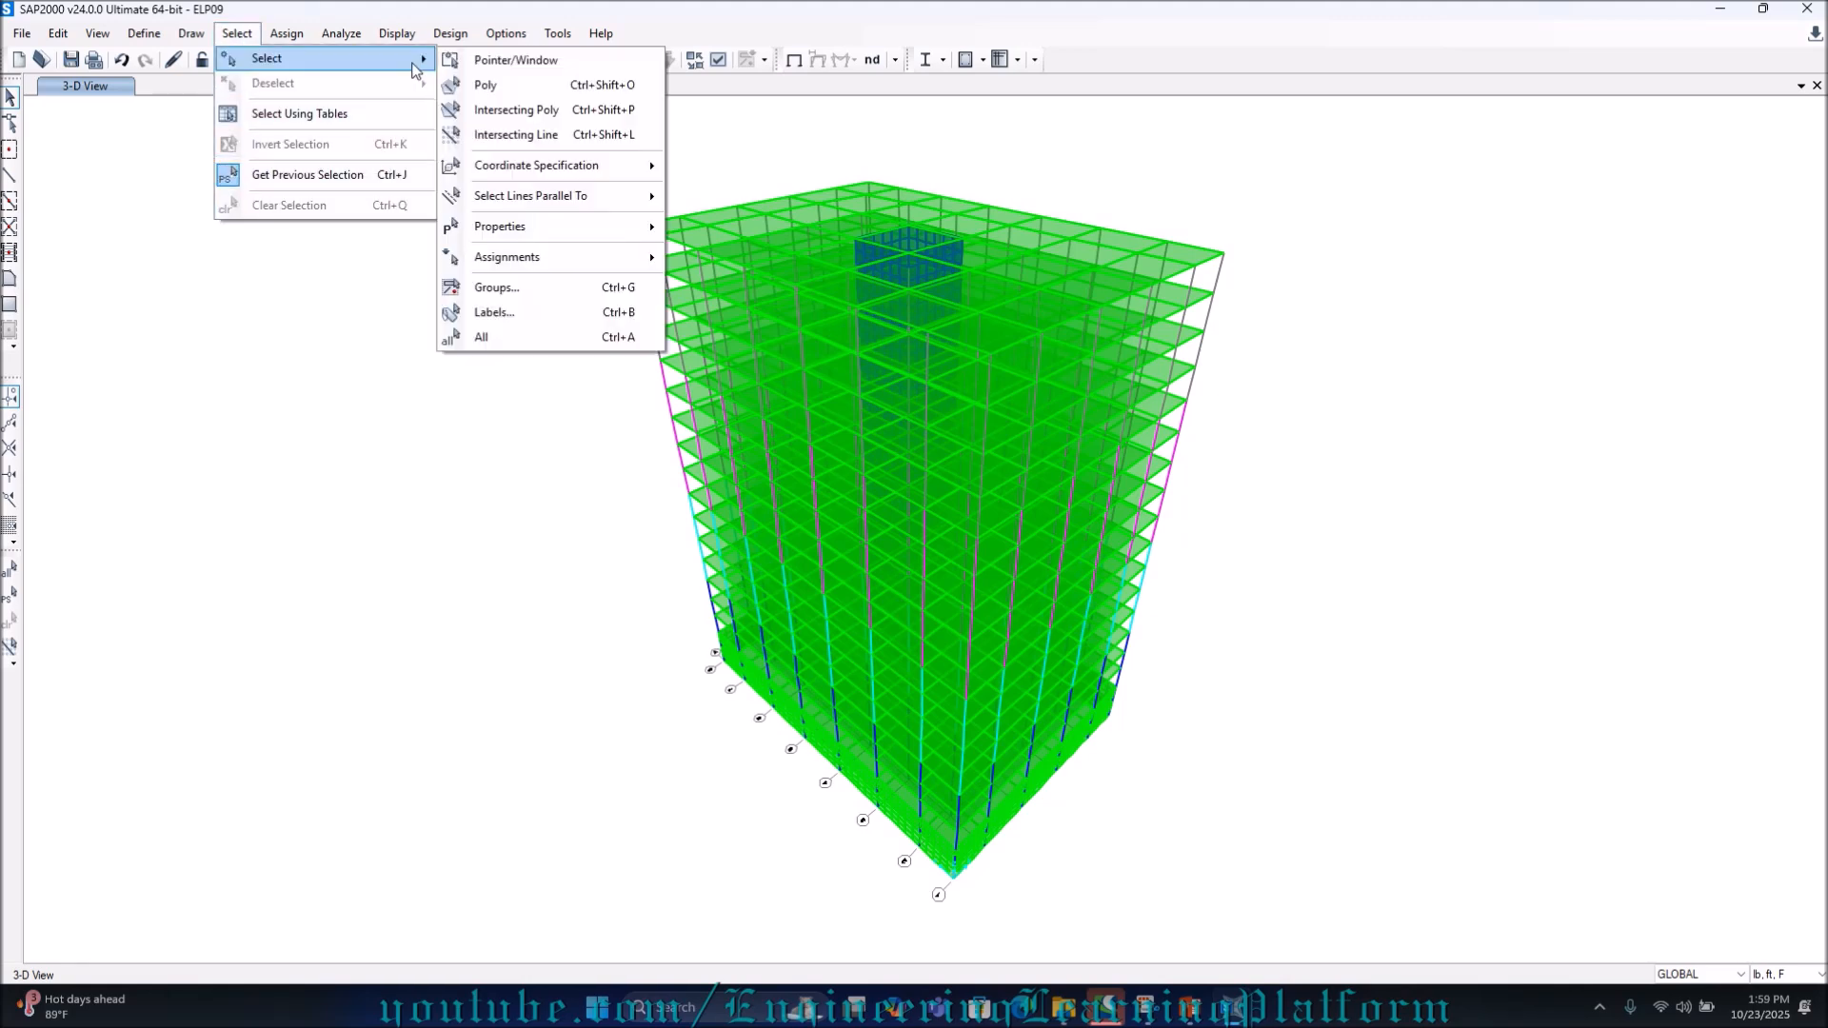
pyautogui.moveTo(533, 227)
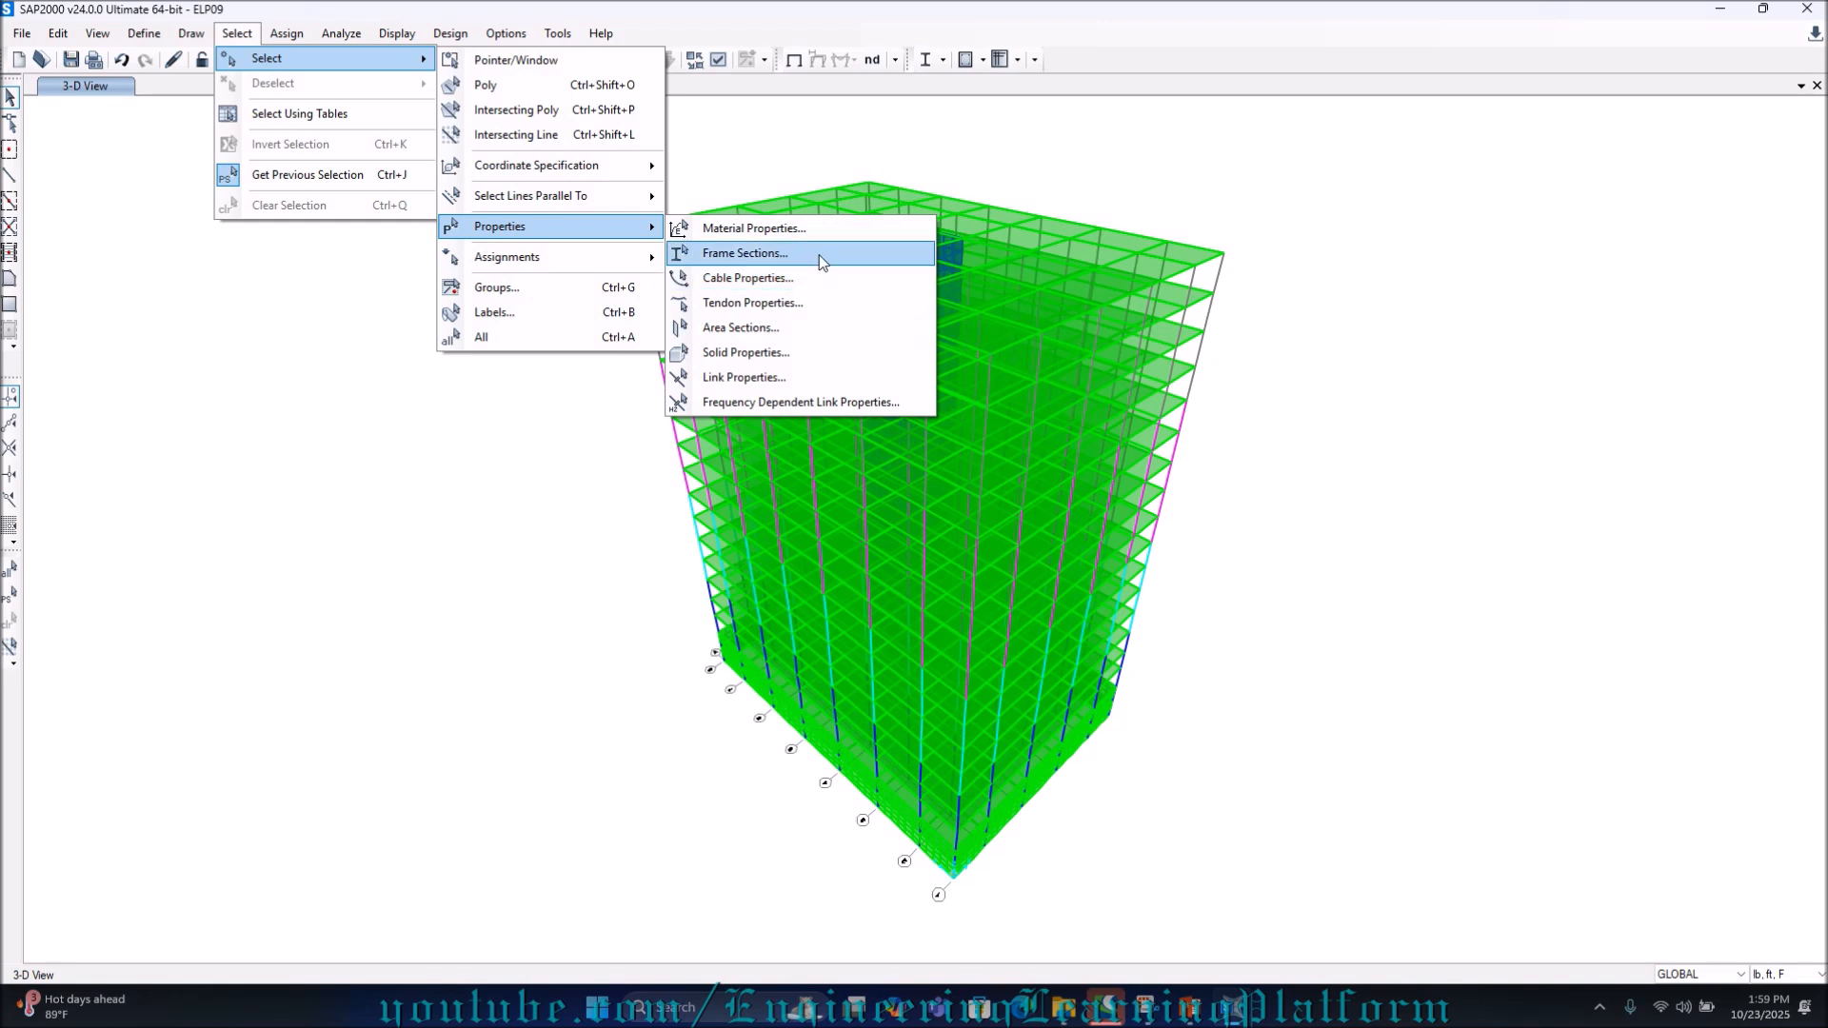
pyautogui.click(807, 328)
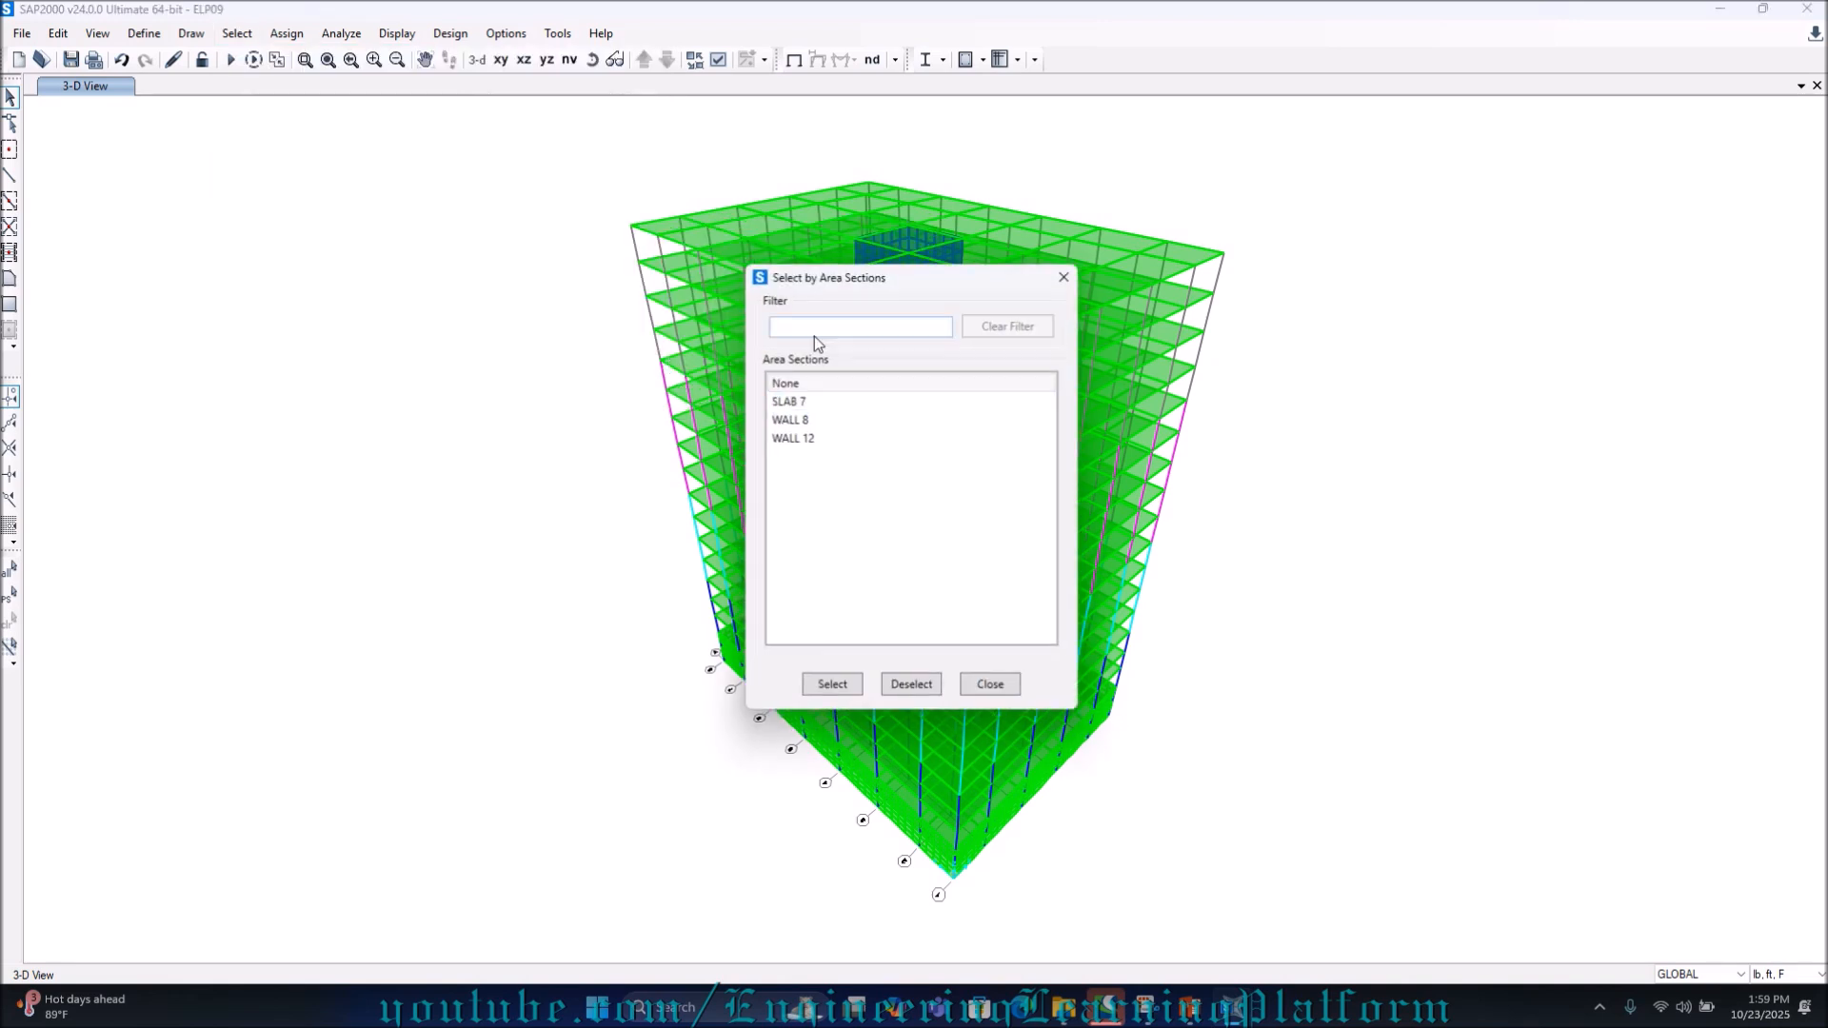
pyautogui.click(792, 418)
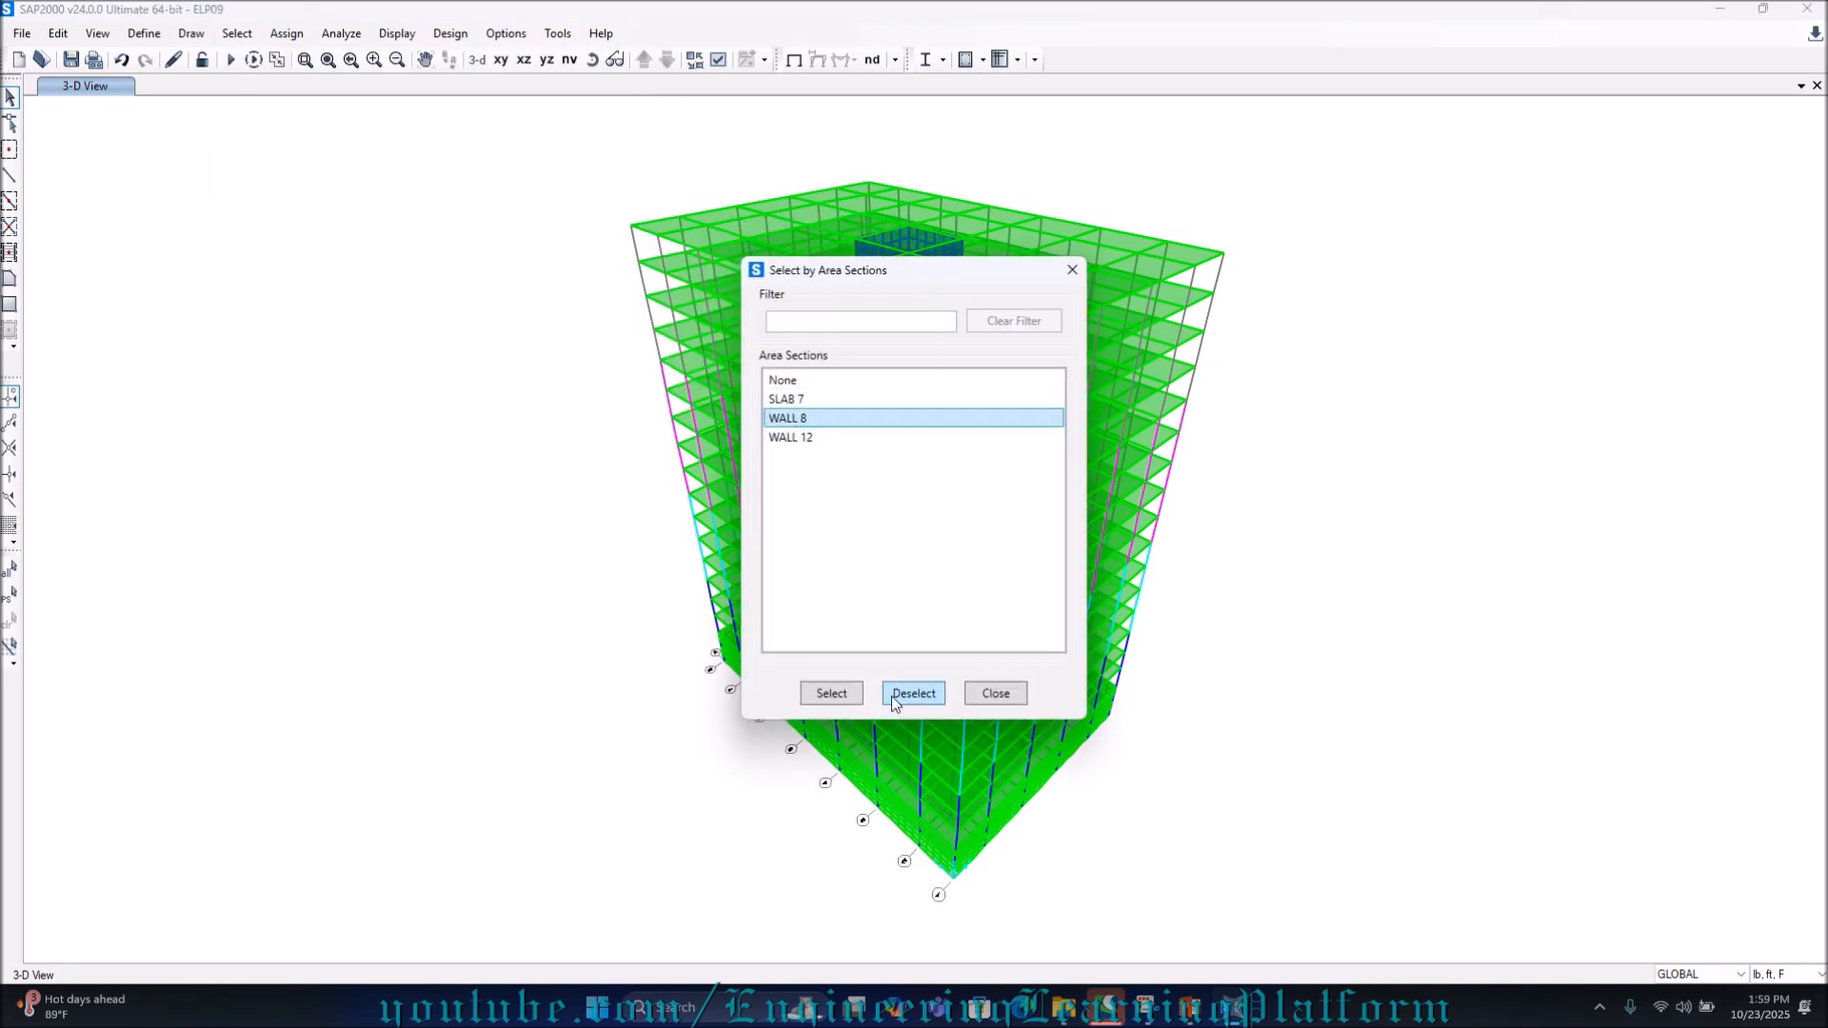
pyautogui.click(845, 693)
pyautogui.click(819, 440)
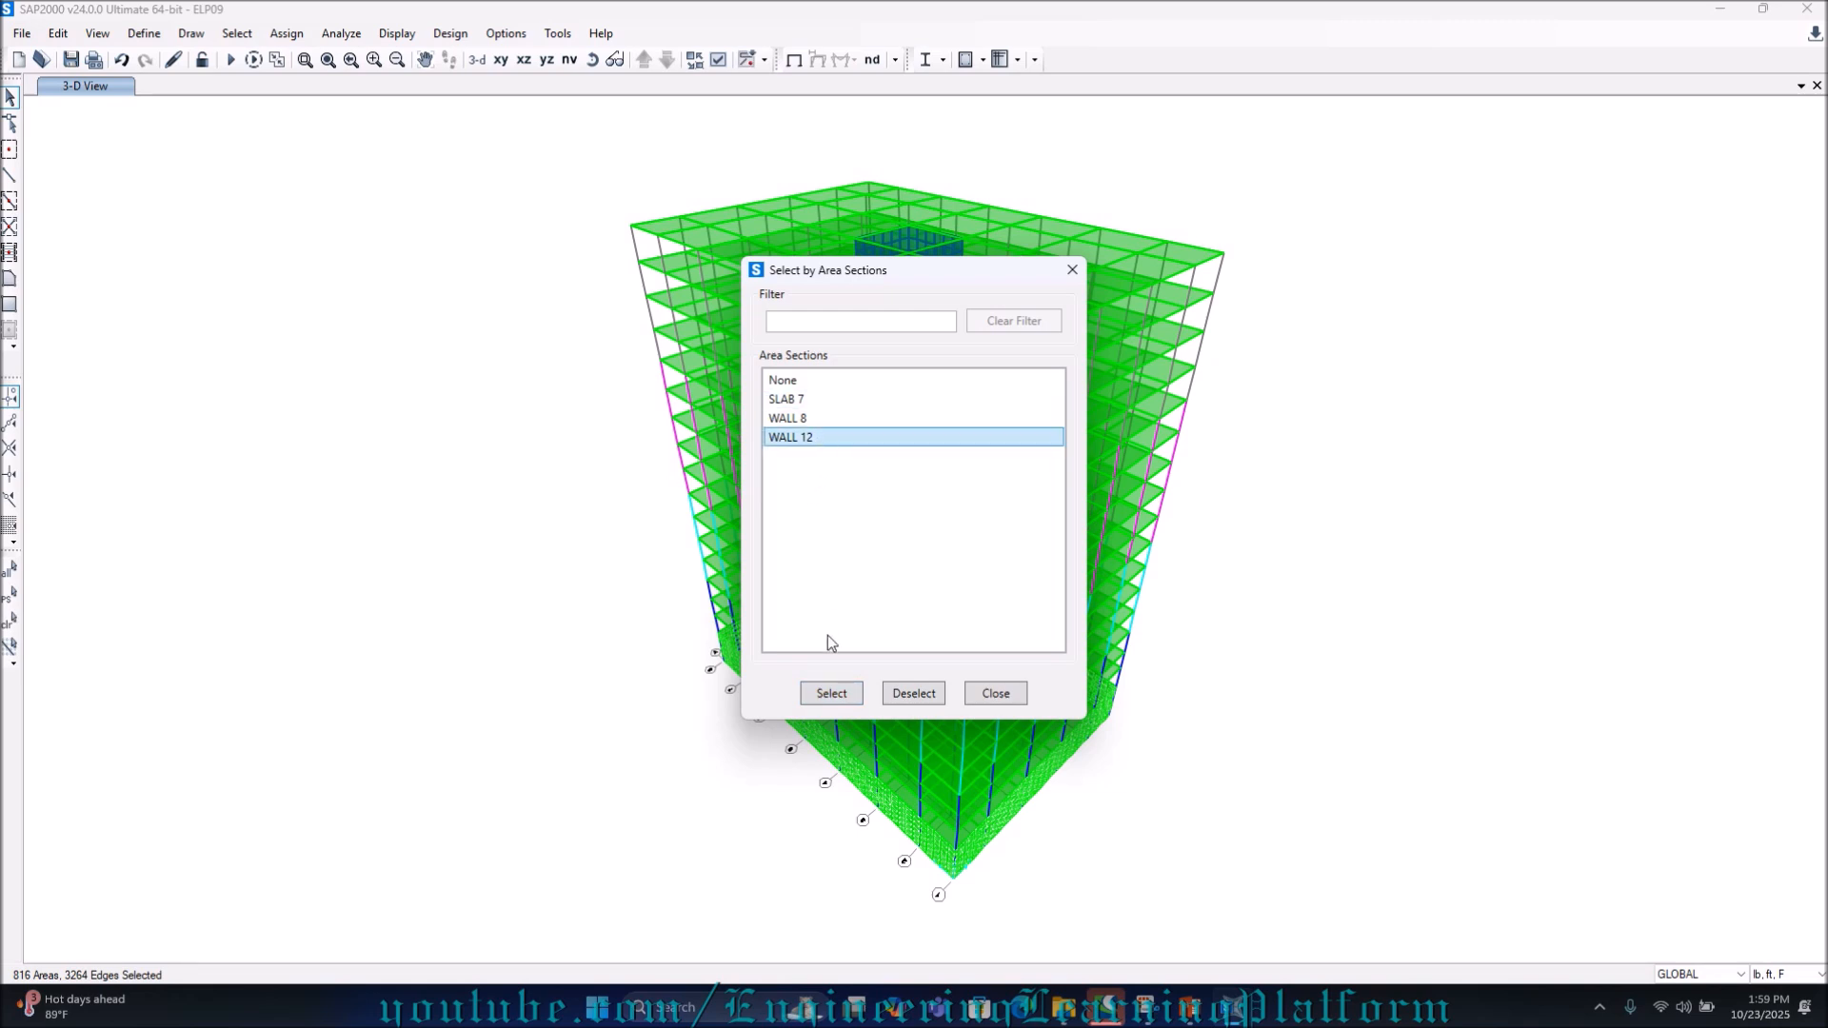
pyautogui.click(829, 693)
pyautogui.click(990, 694)
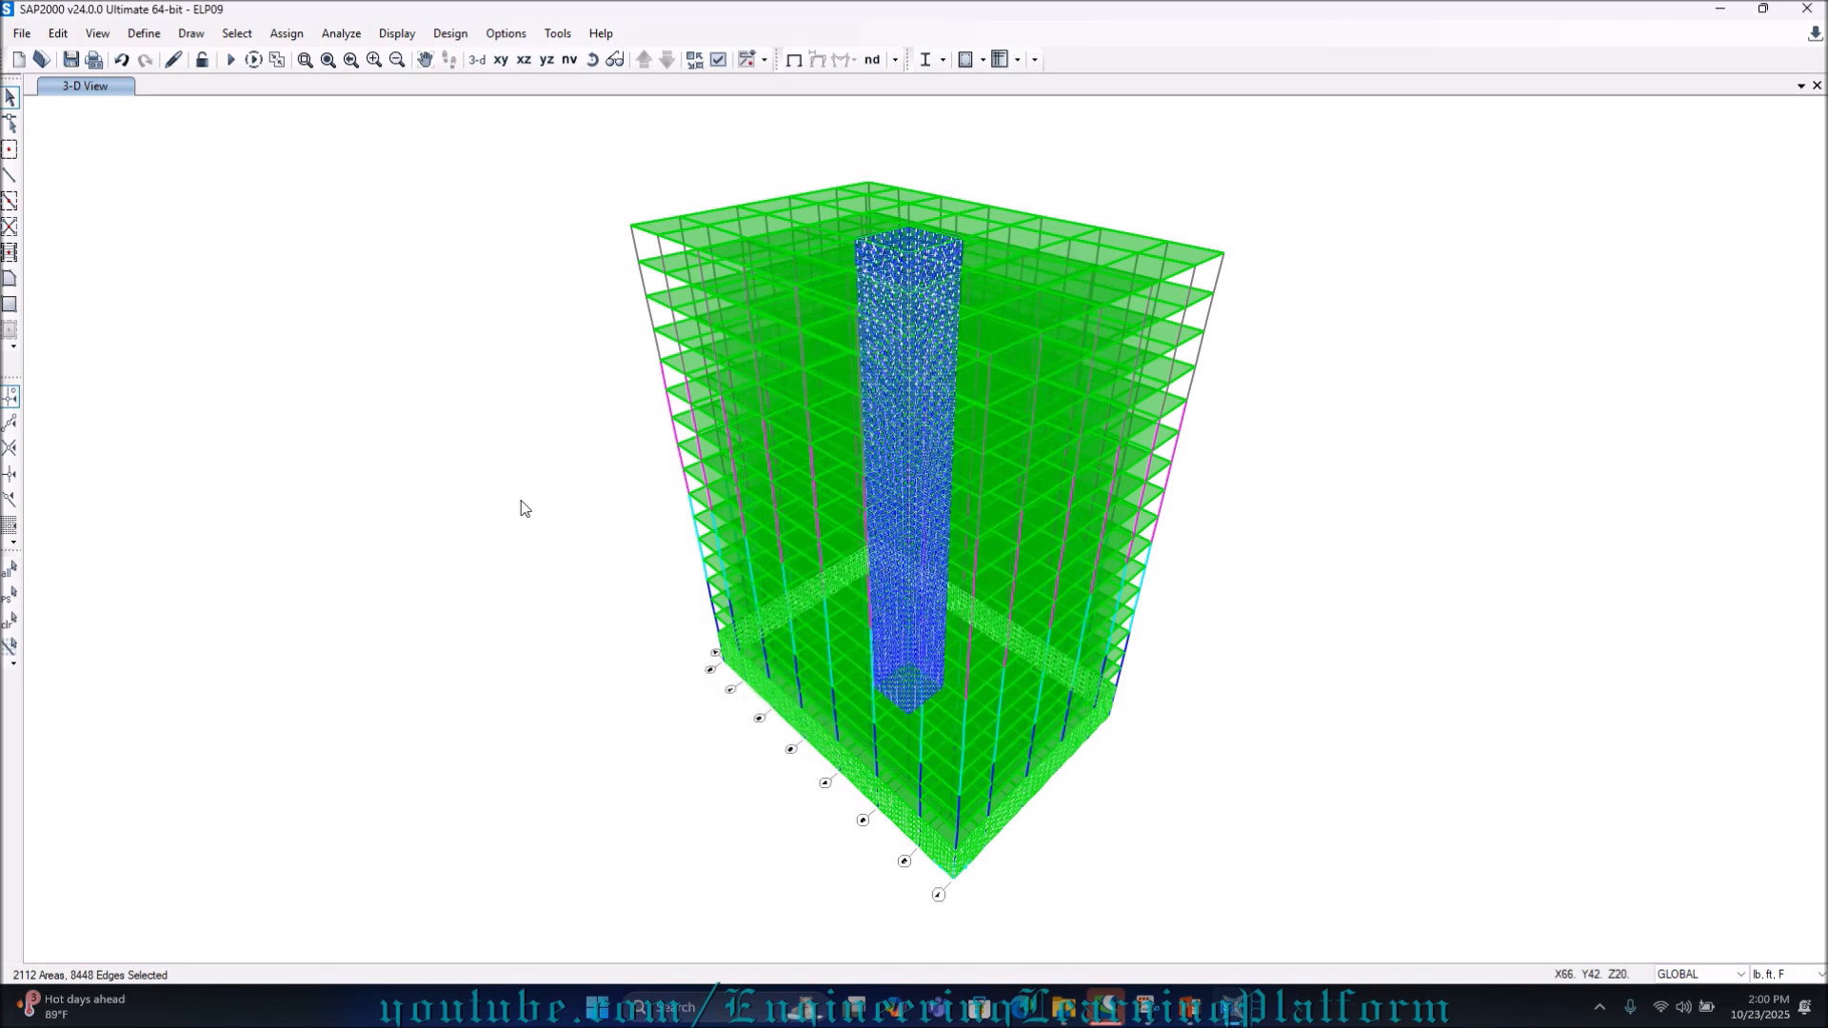
pyautogui.rightClick(389, 369)
pyautogui.click(502, 510)
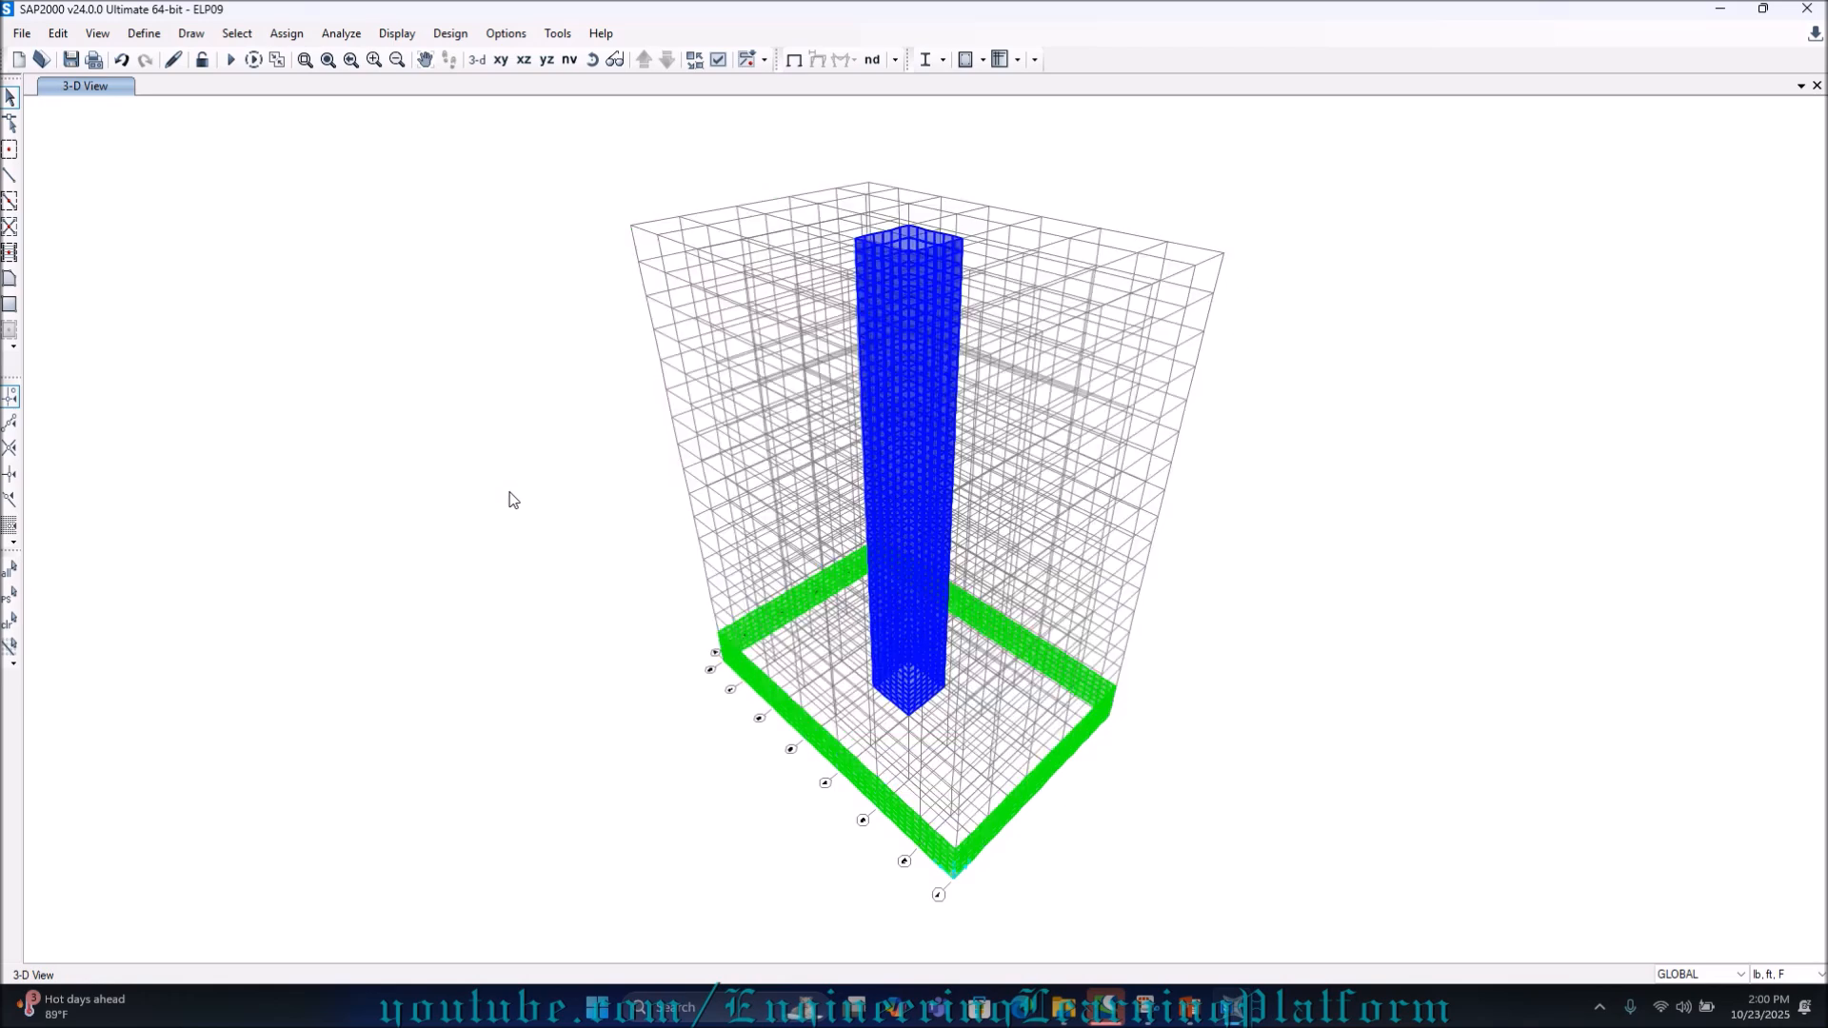
# Examine the mesh of the isolated core walls up close and bring the whole model back into view
pyautogui.scroll(5, 891, 157)
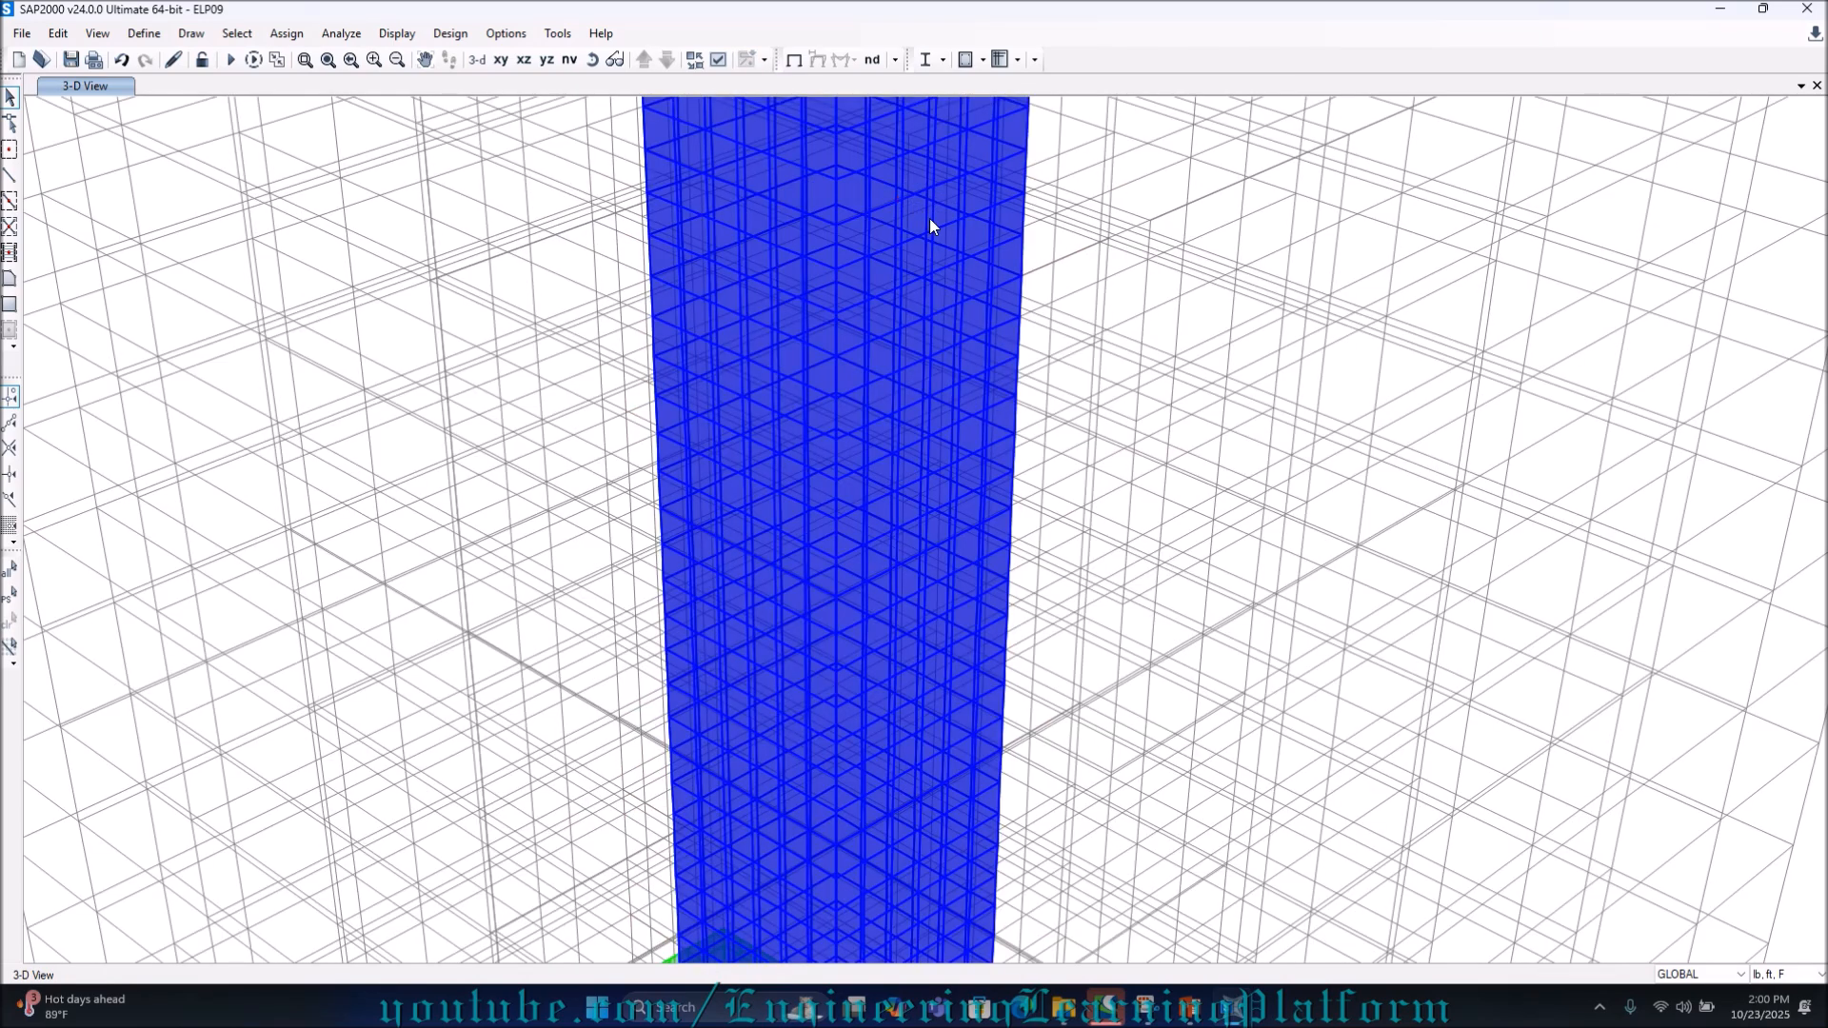
pyautogui.scroll(-8, 931, 225)
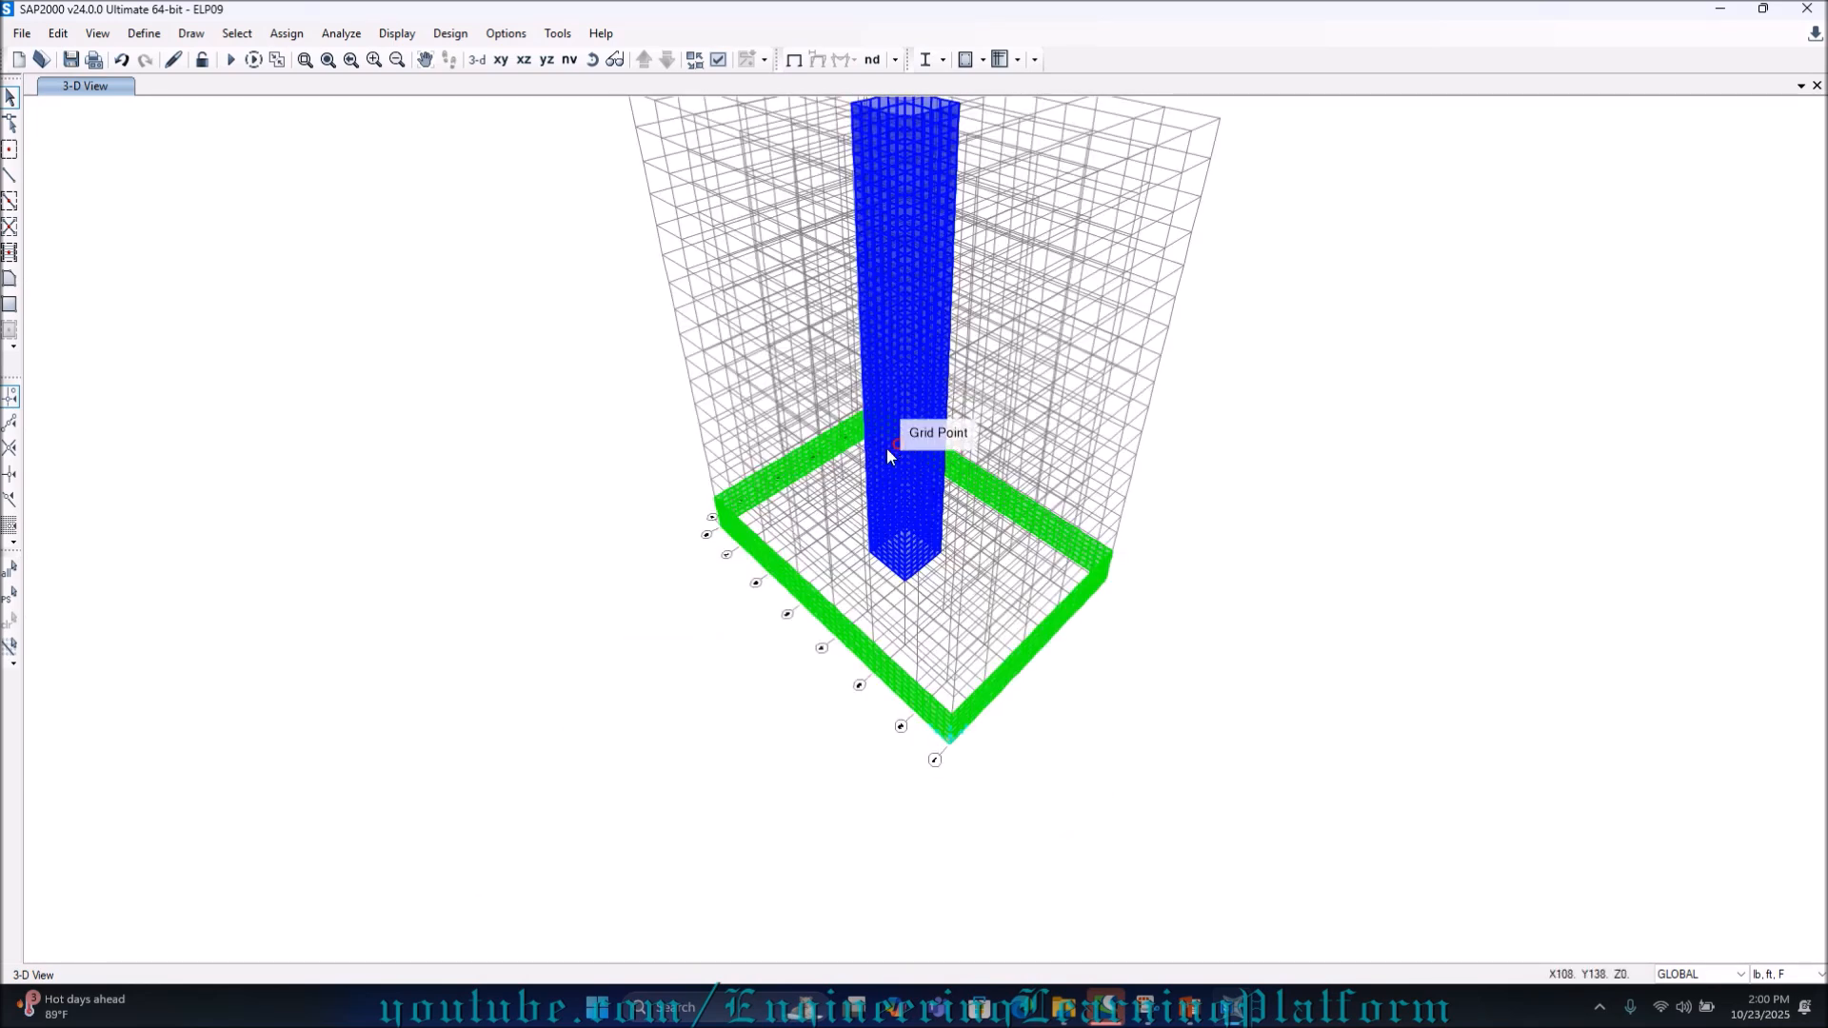
pyautogui.rightClick(500, 392)
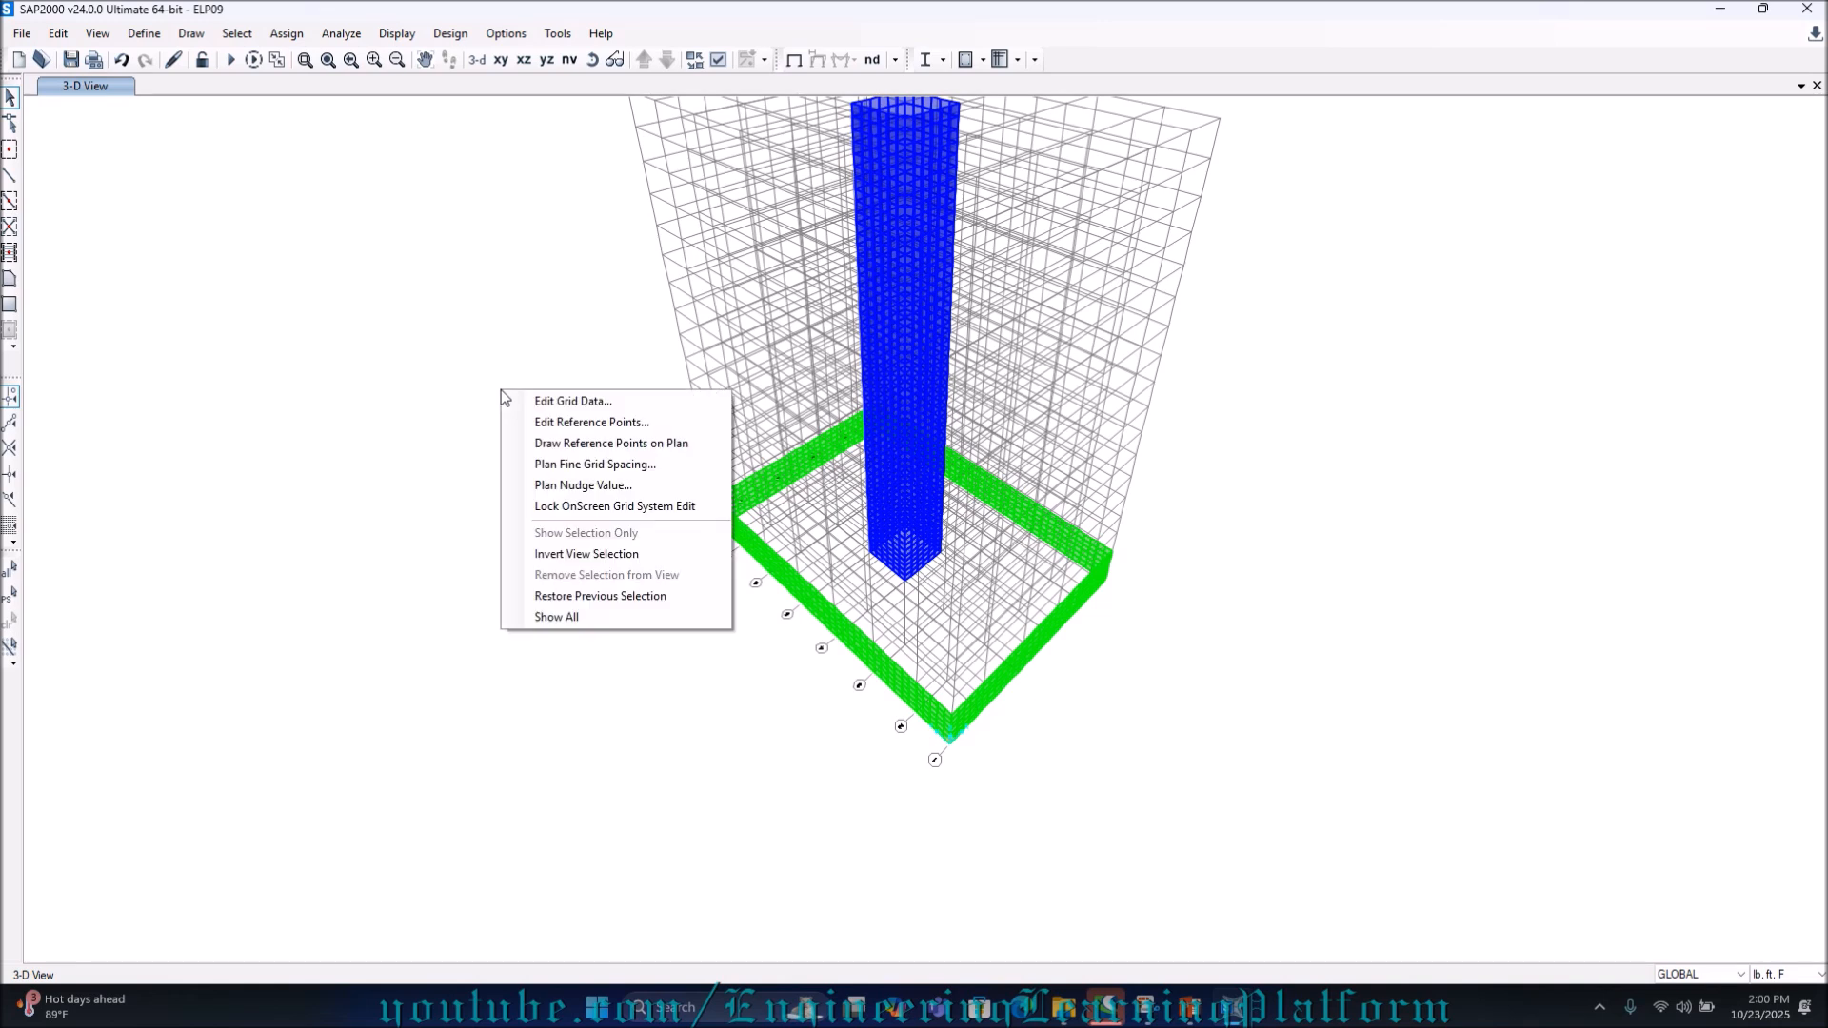
pyautogui.click(608, 615)
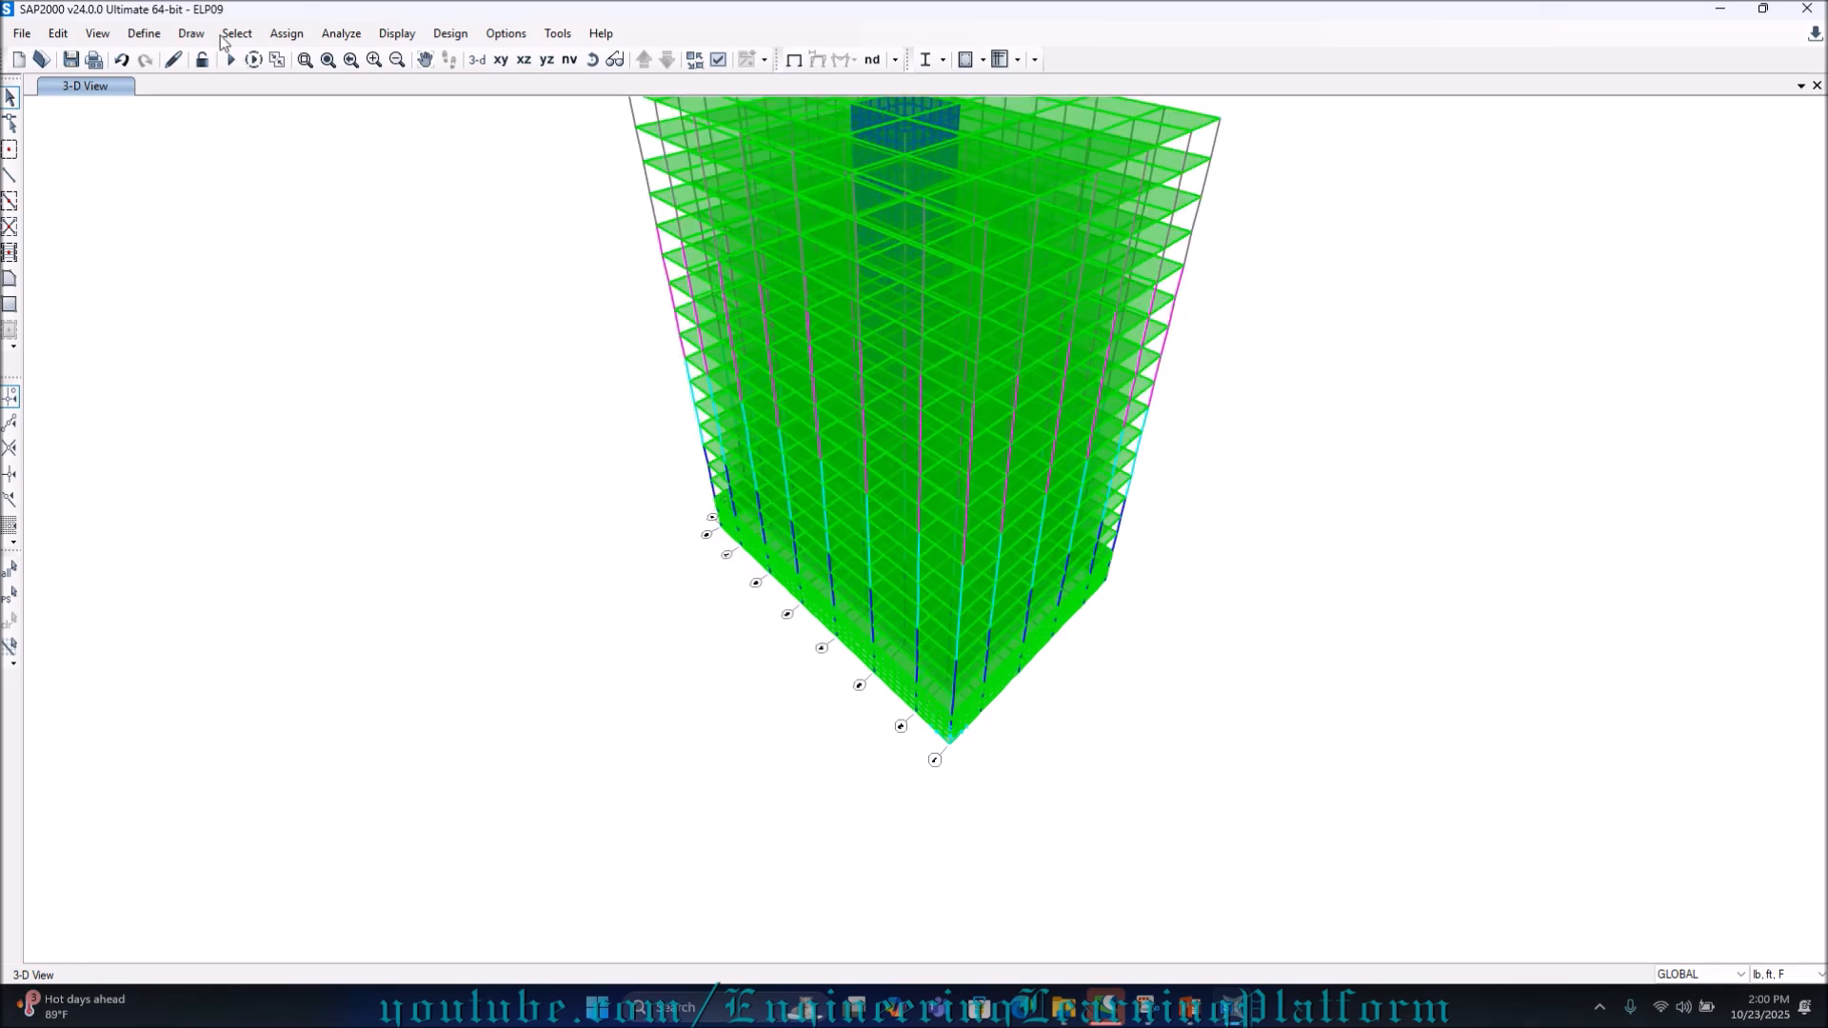
# Select all areas that have the section SLAB 7
pyautogui.click(249, 42)
pyautogui.moveTo(278, 63)
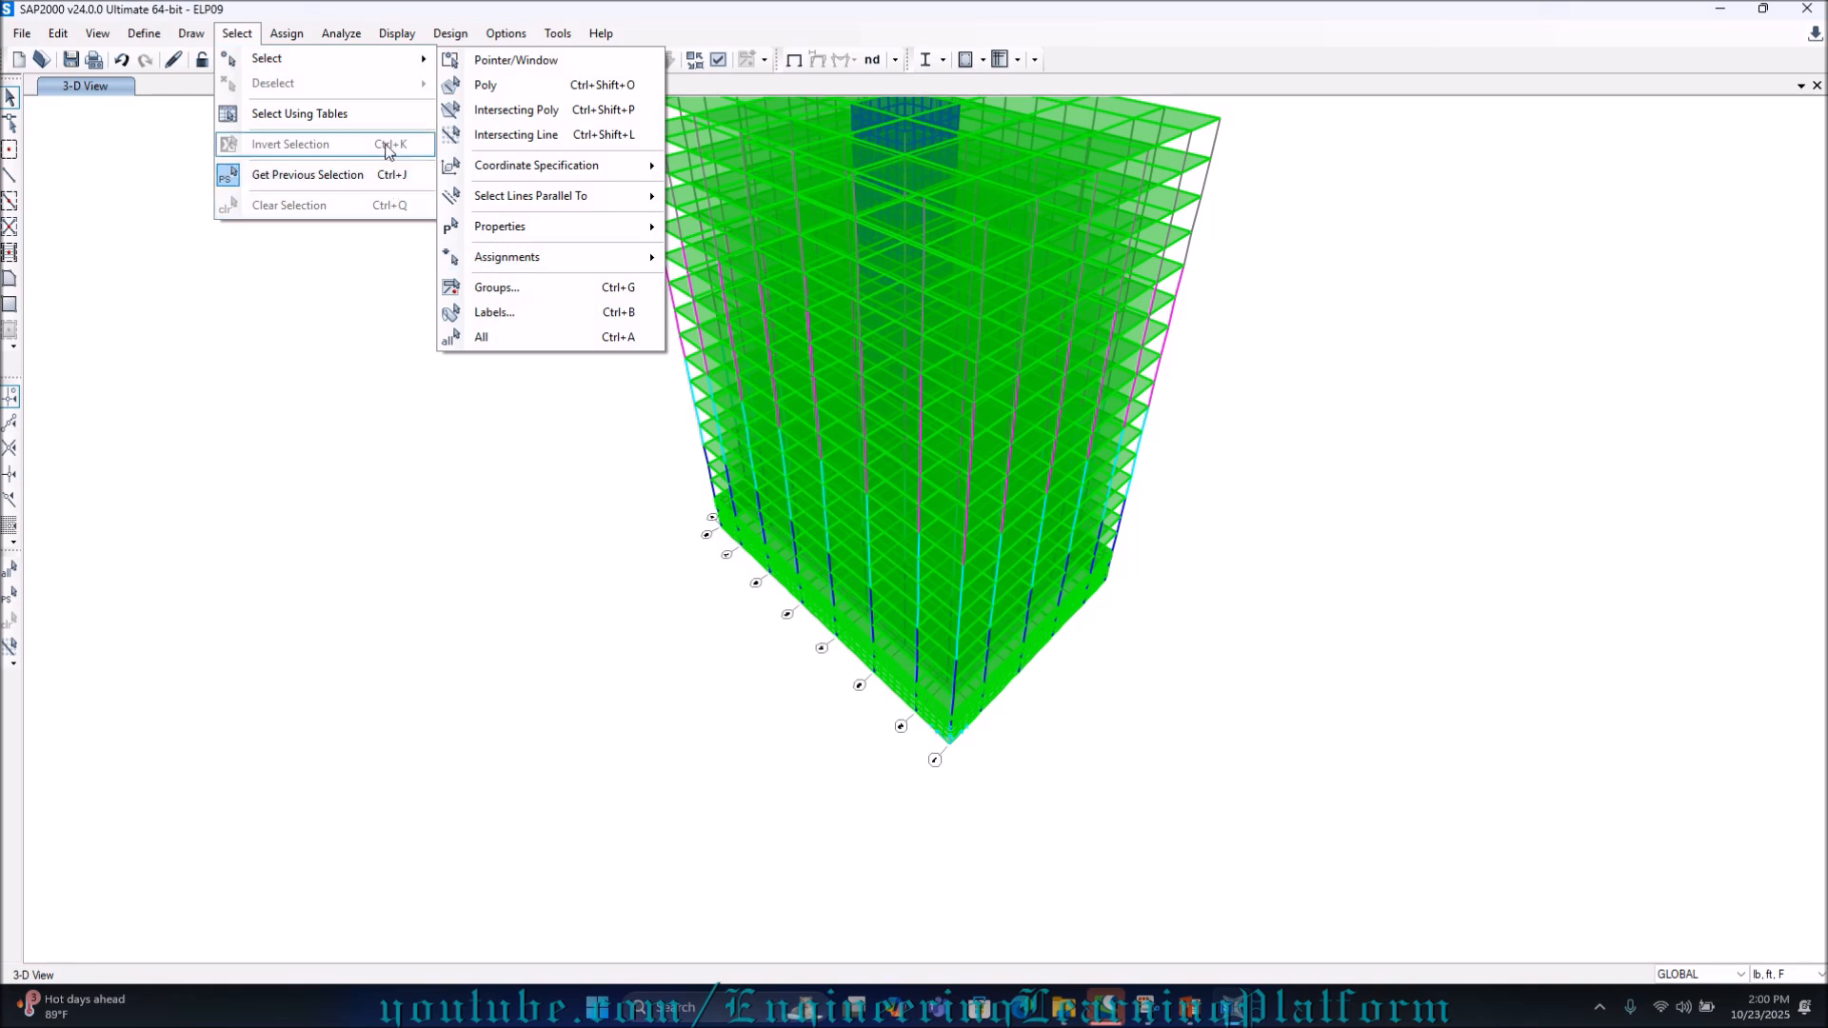
pyautogui.moveTo(419, 58)
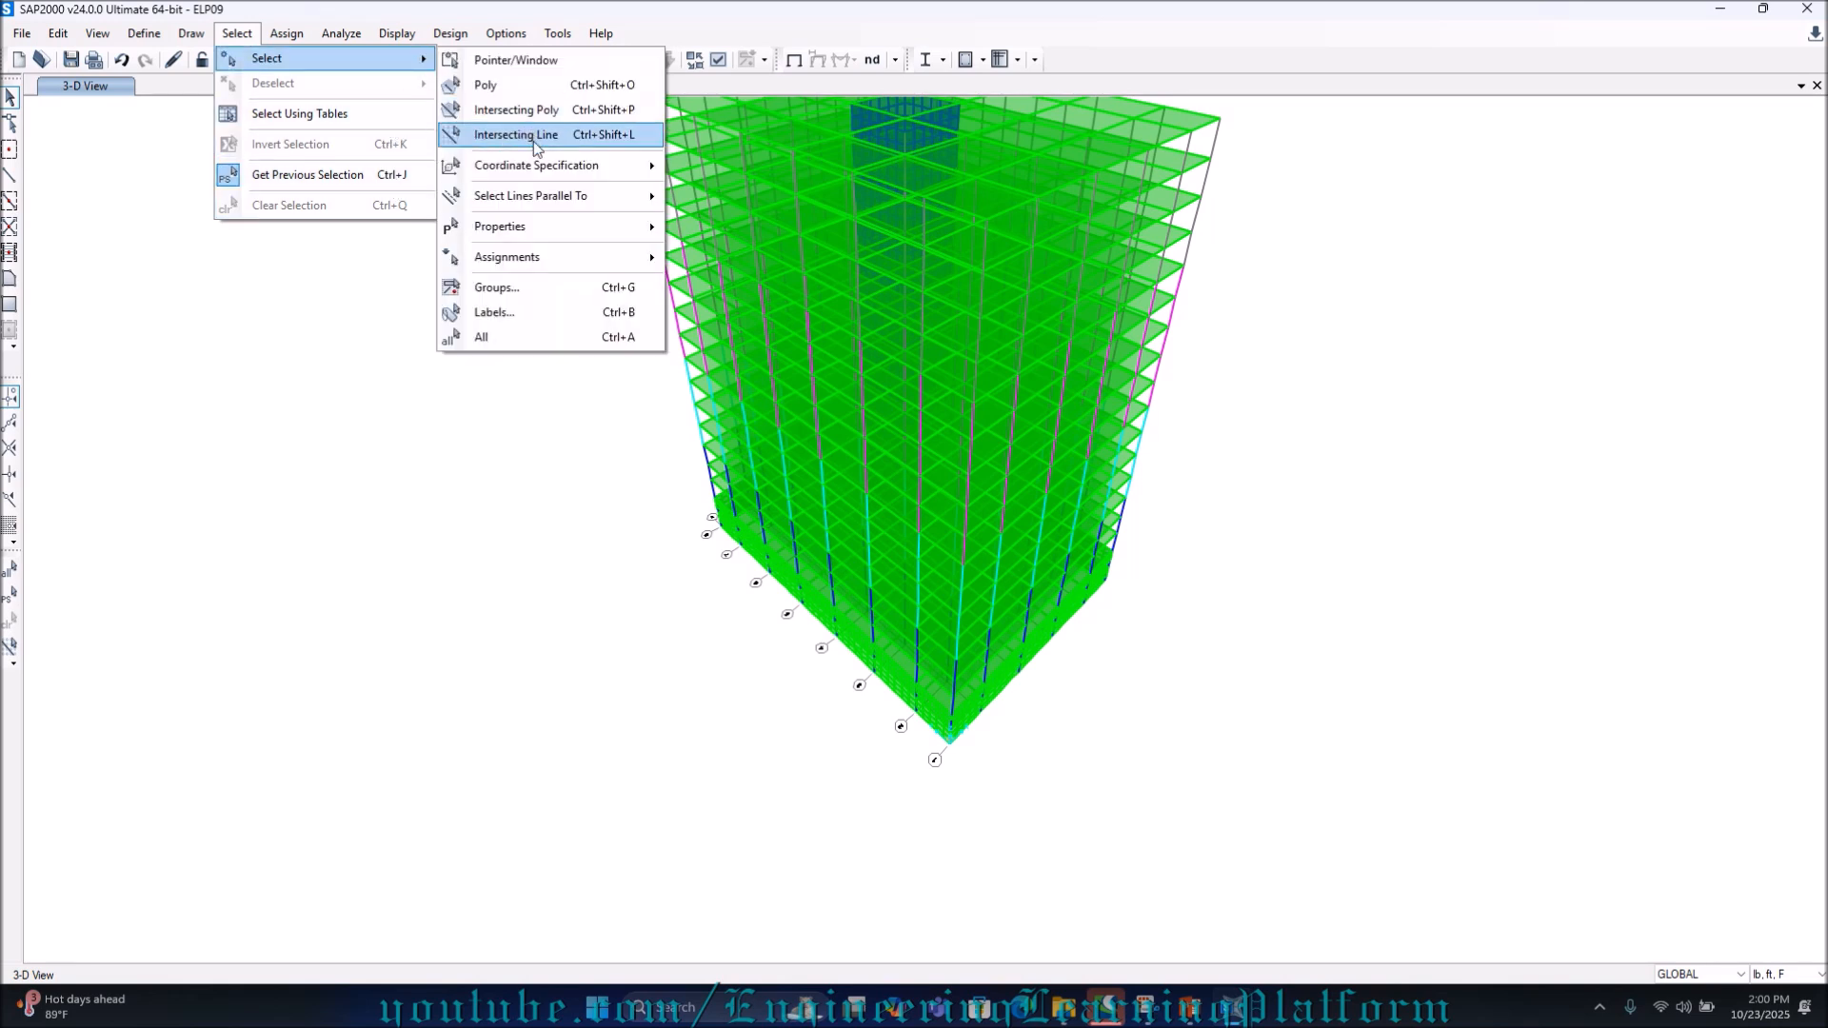
pyautogui.moveTo(542, 245)
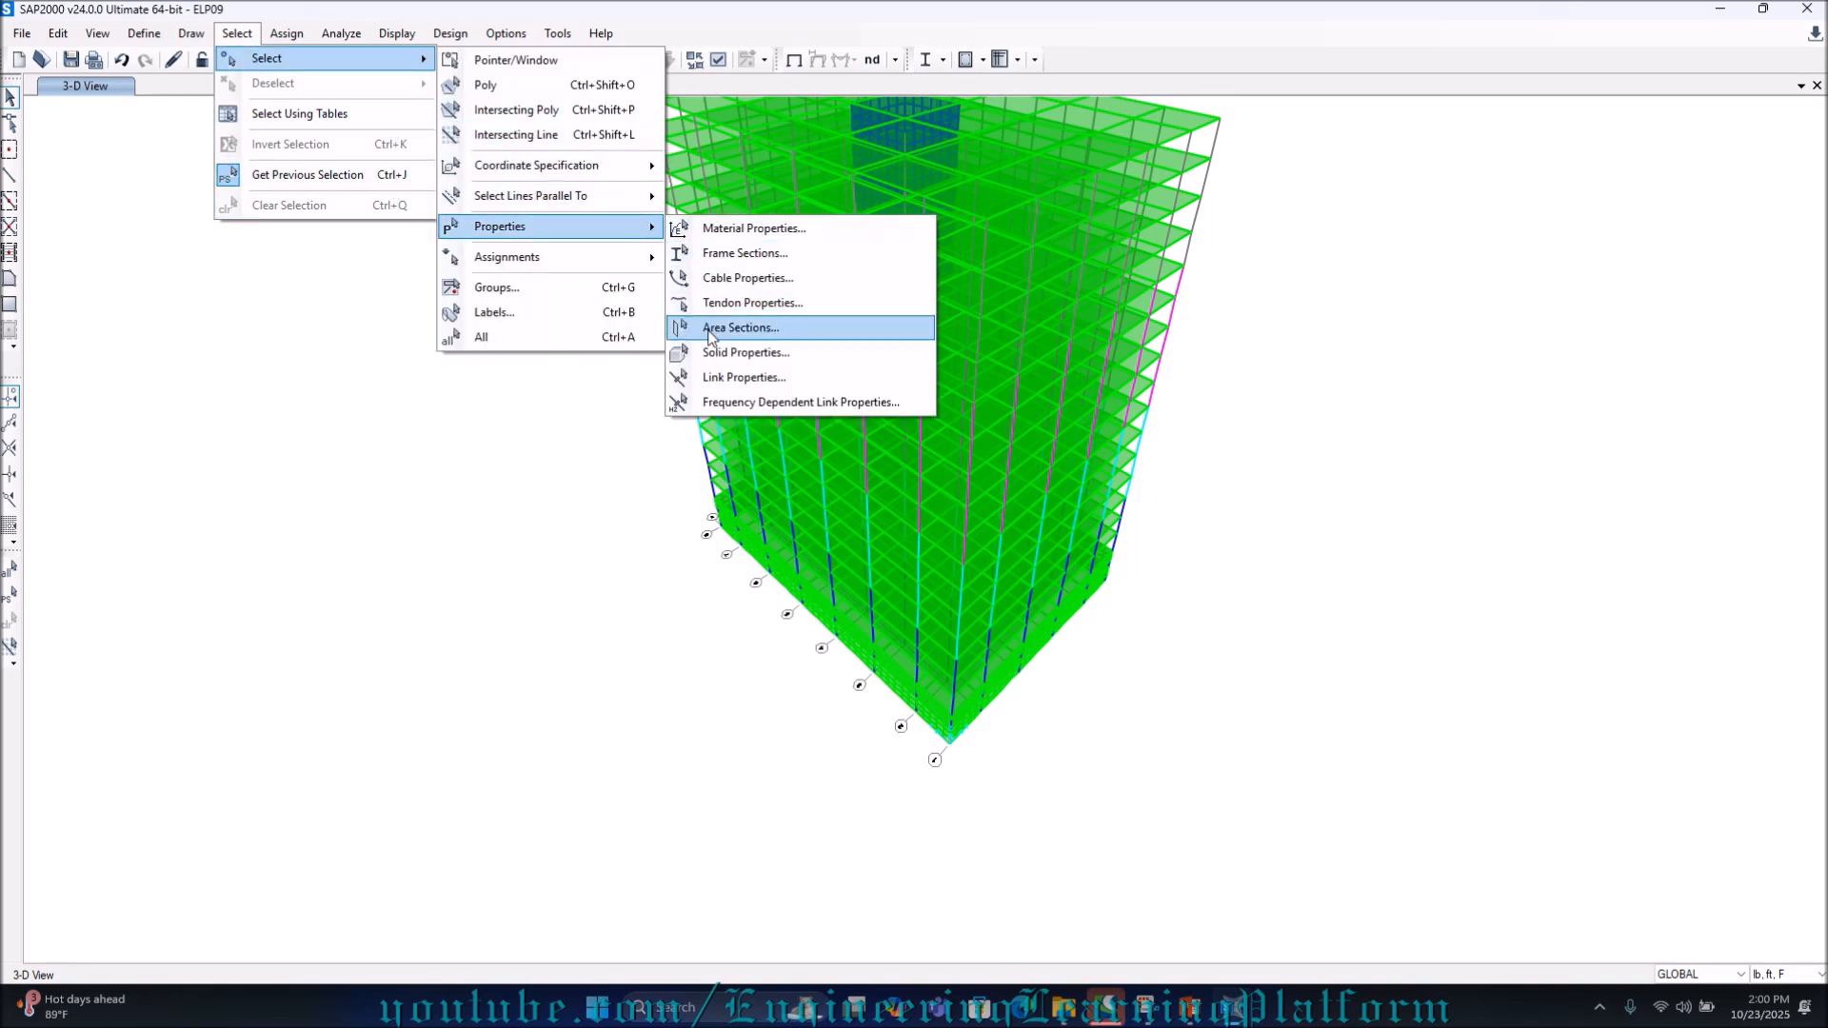
pyautogui.click(753, 327)
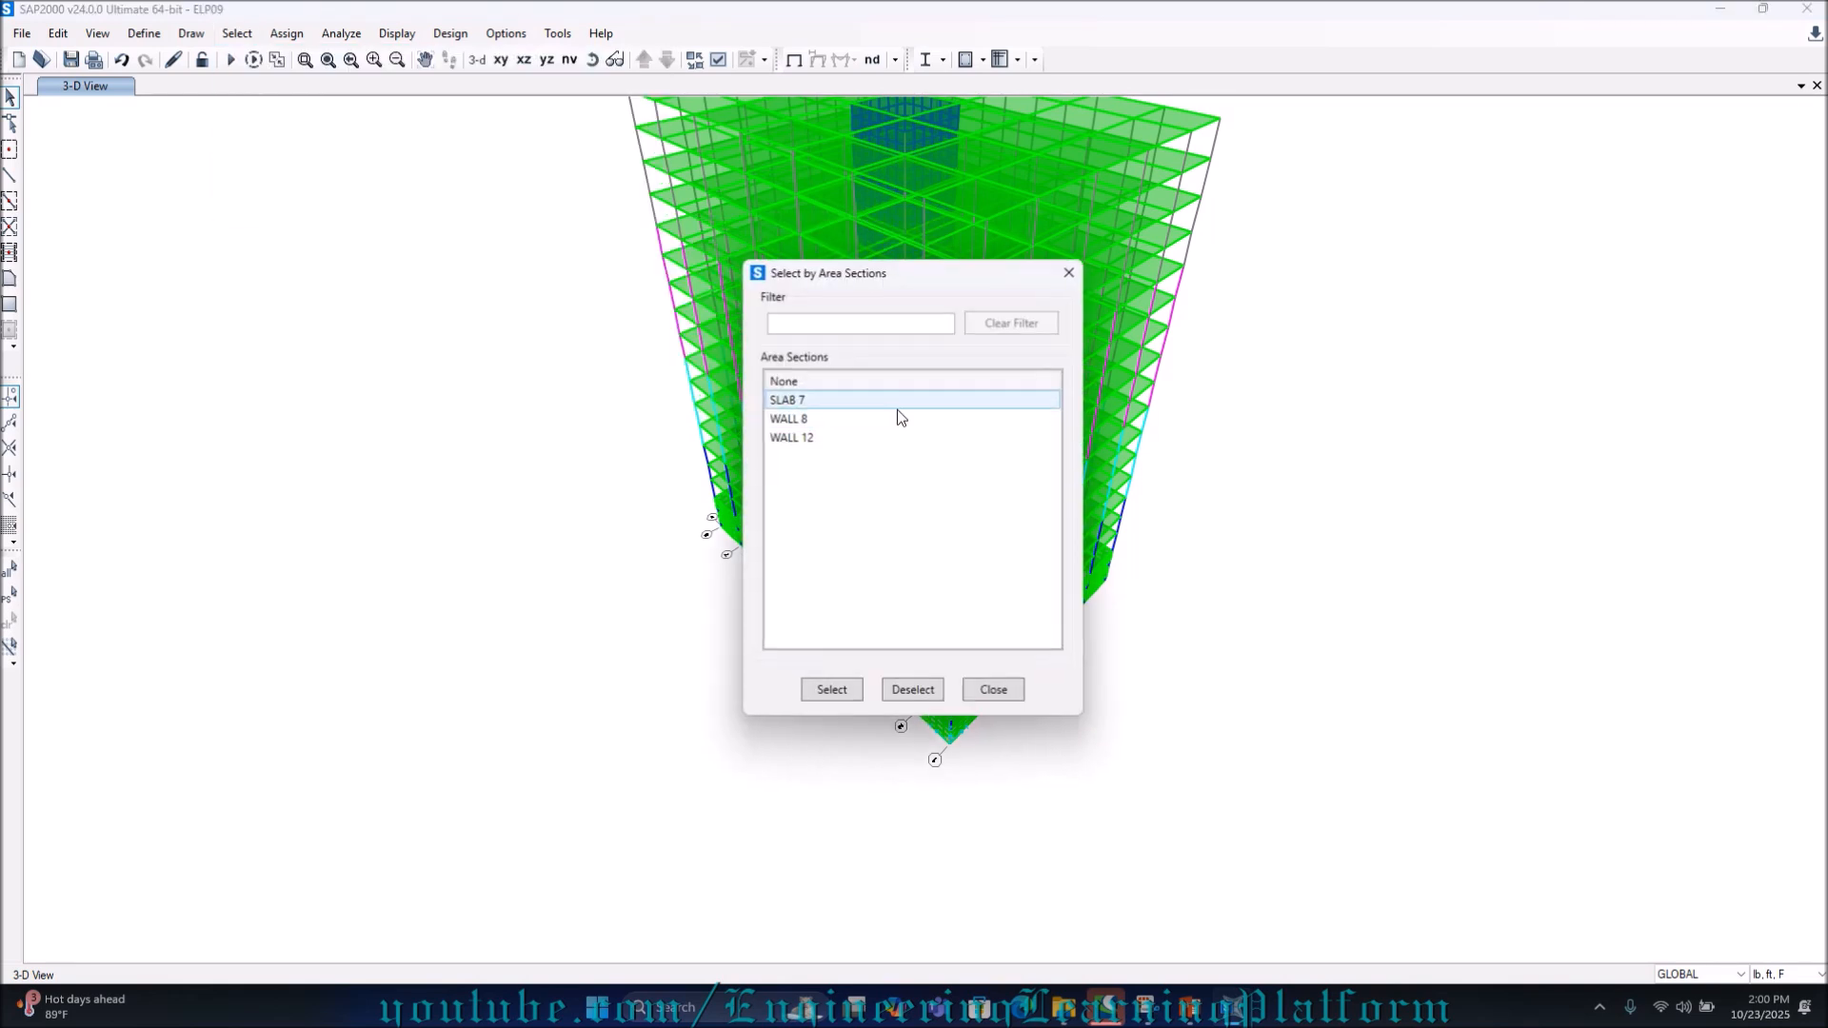
pyautogui.click(819, 402)
pyautogui.click(846, 696)
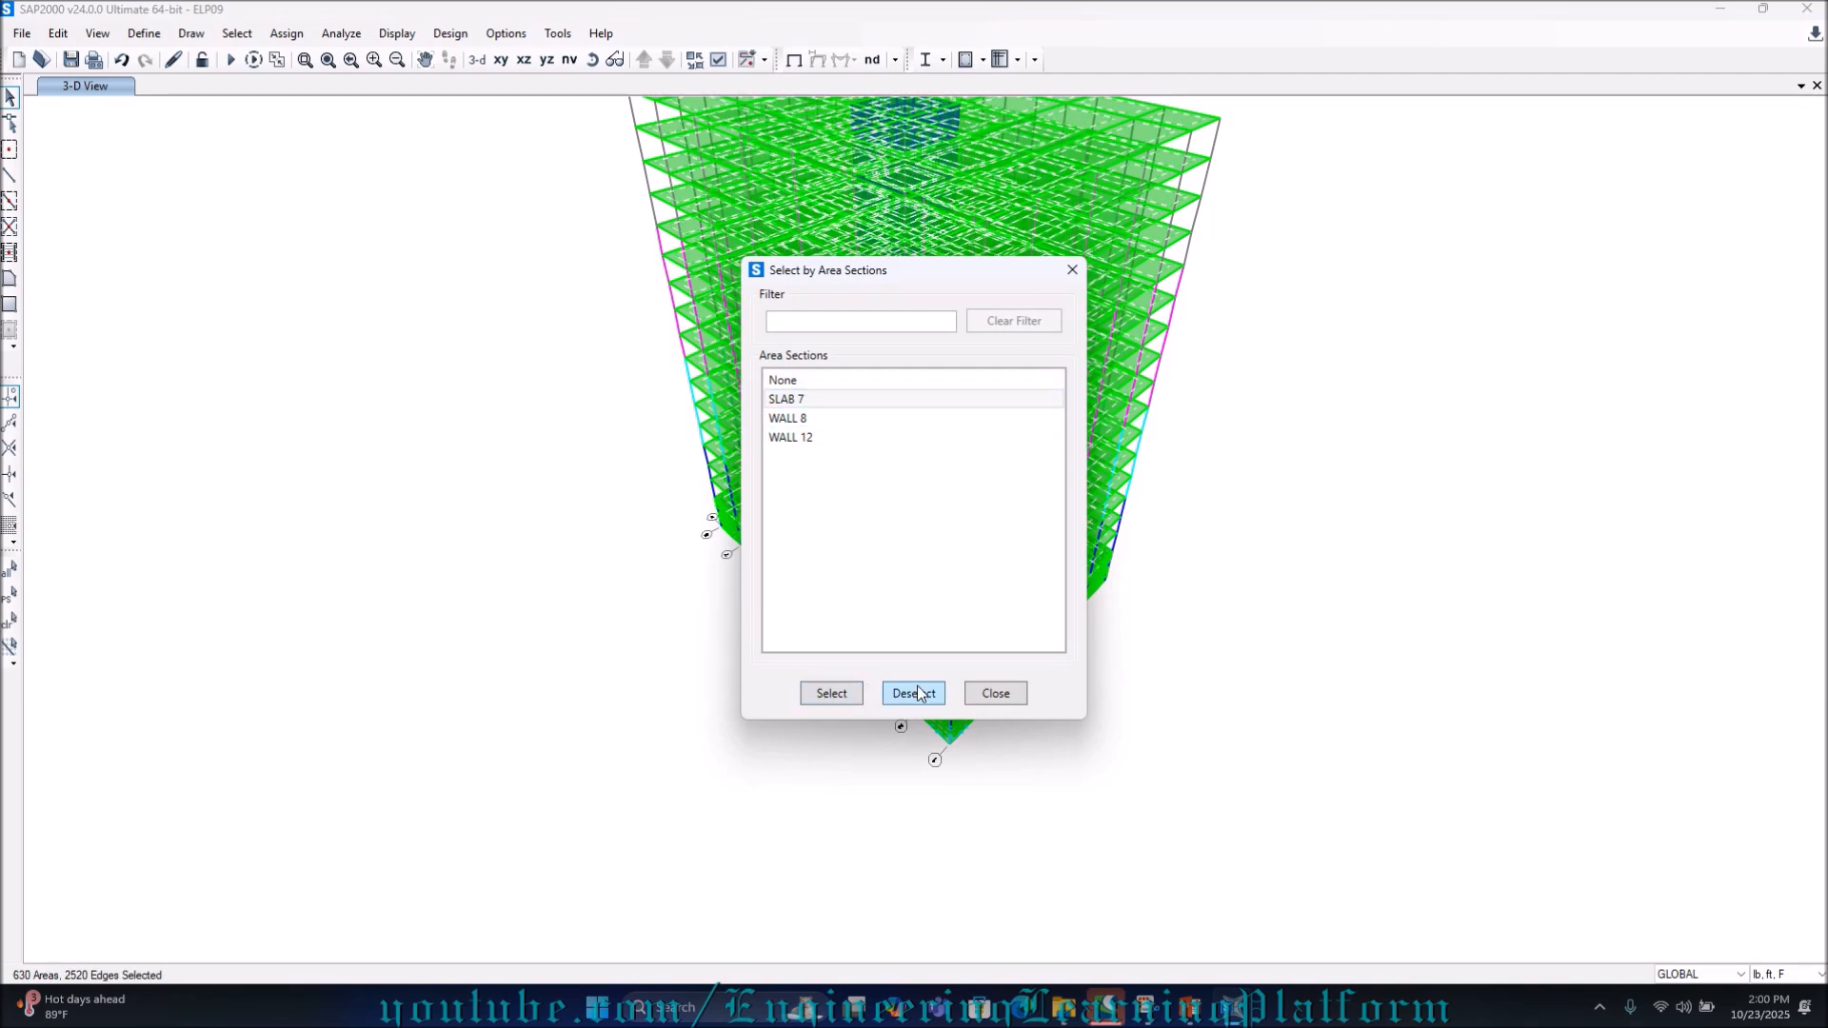
# Divide the selected slab areas into objects with a maximum size of 4 ft along both edge directions
pyautogui.click(58, 33)
pyautogui.moveTo(223, 404)
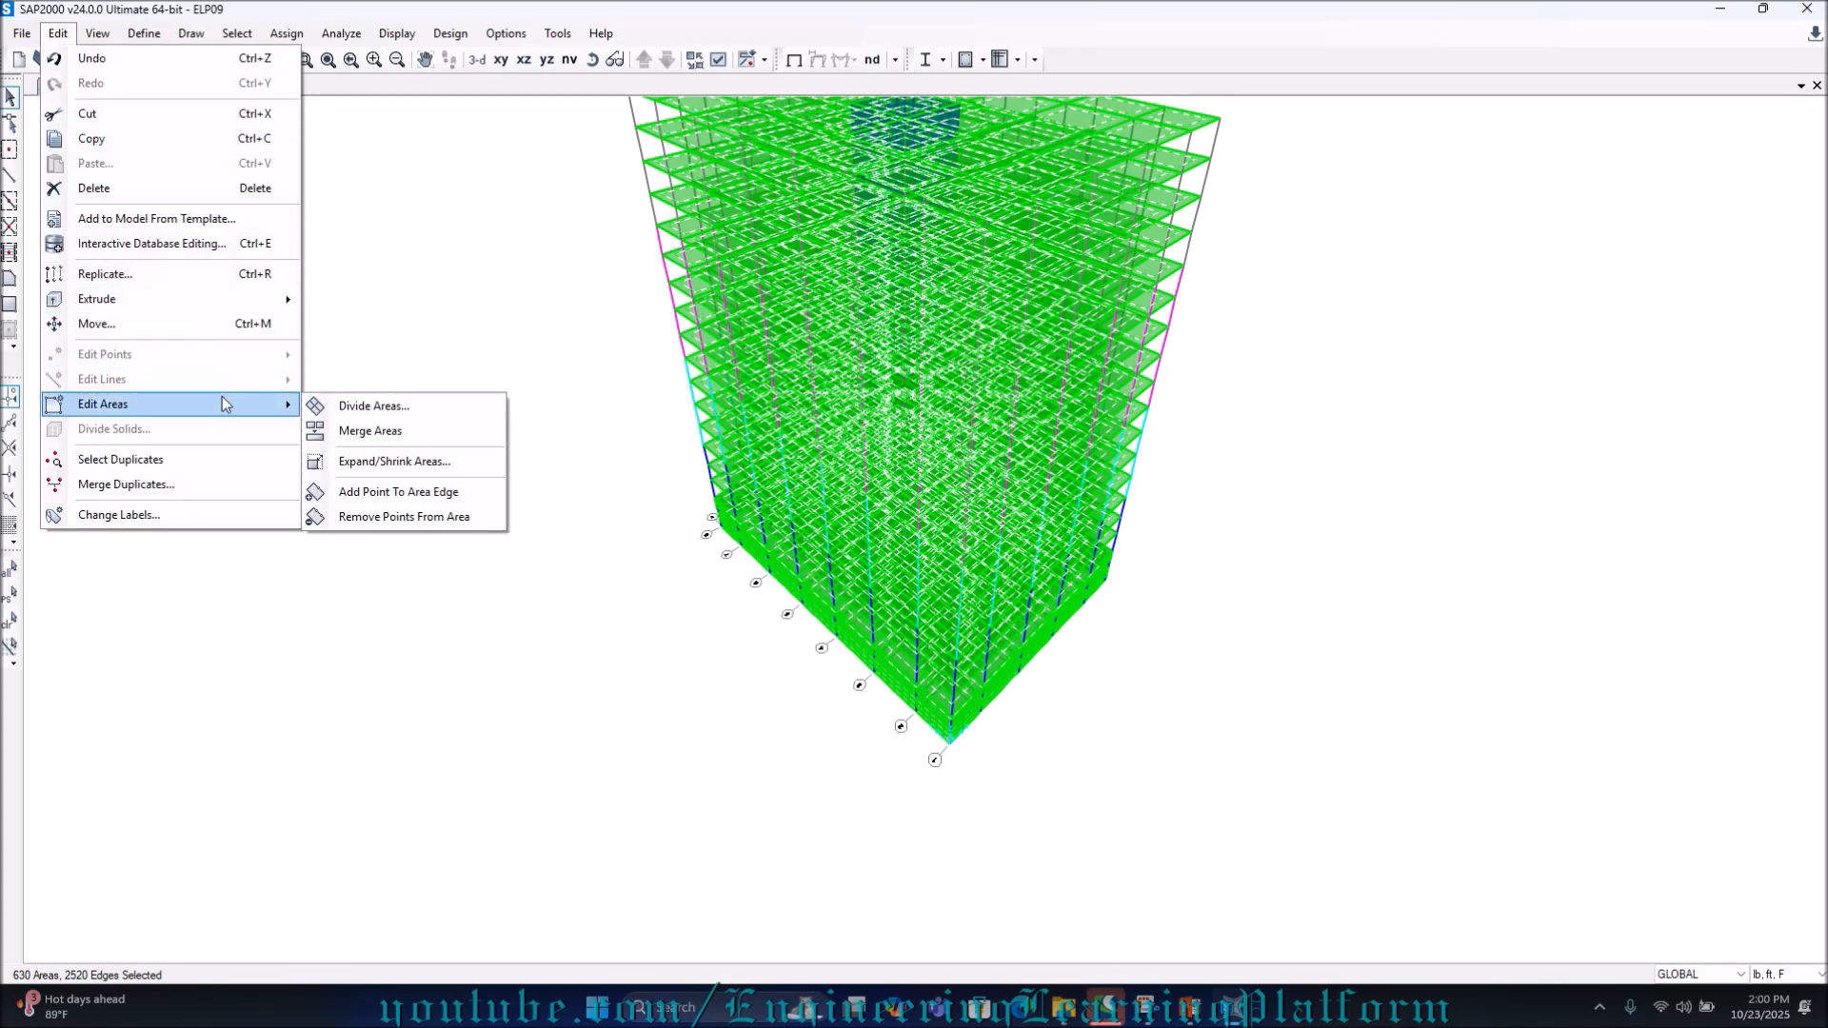
pyautogui.click(444, 419)
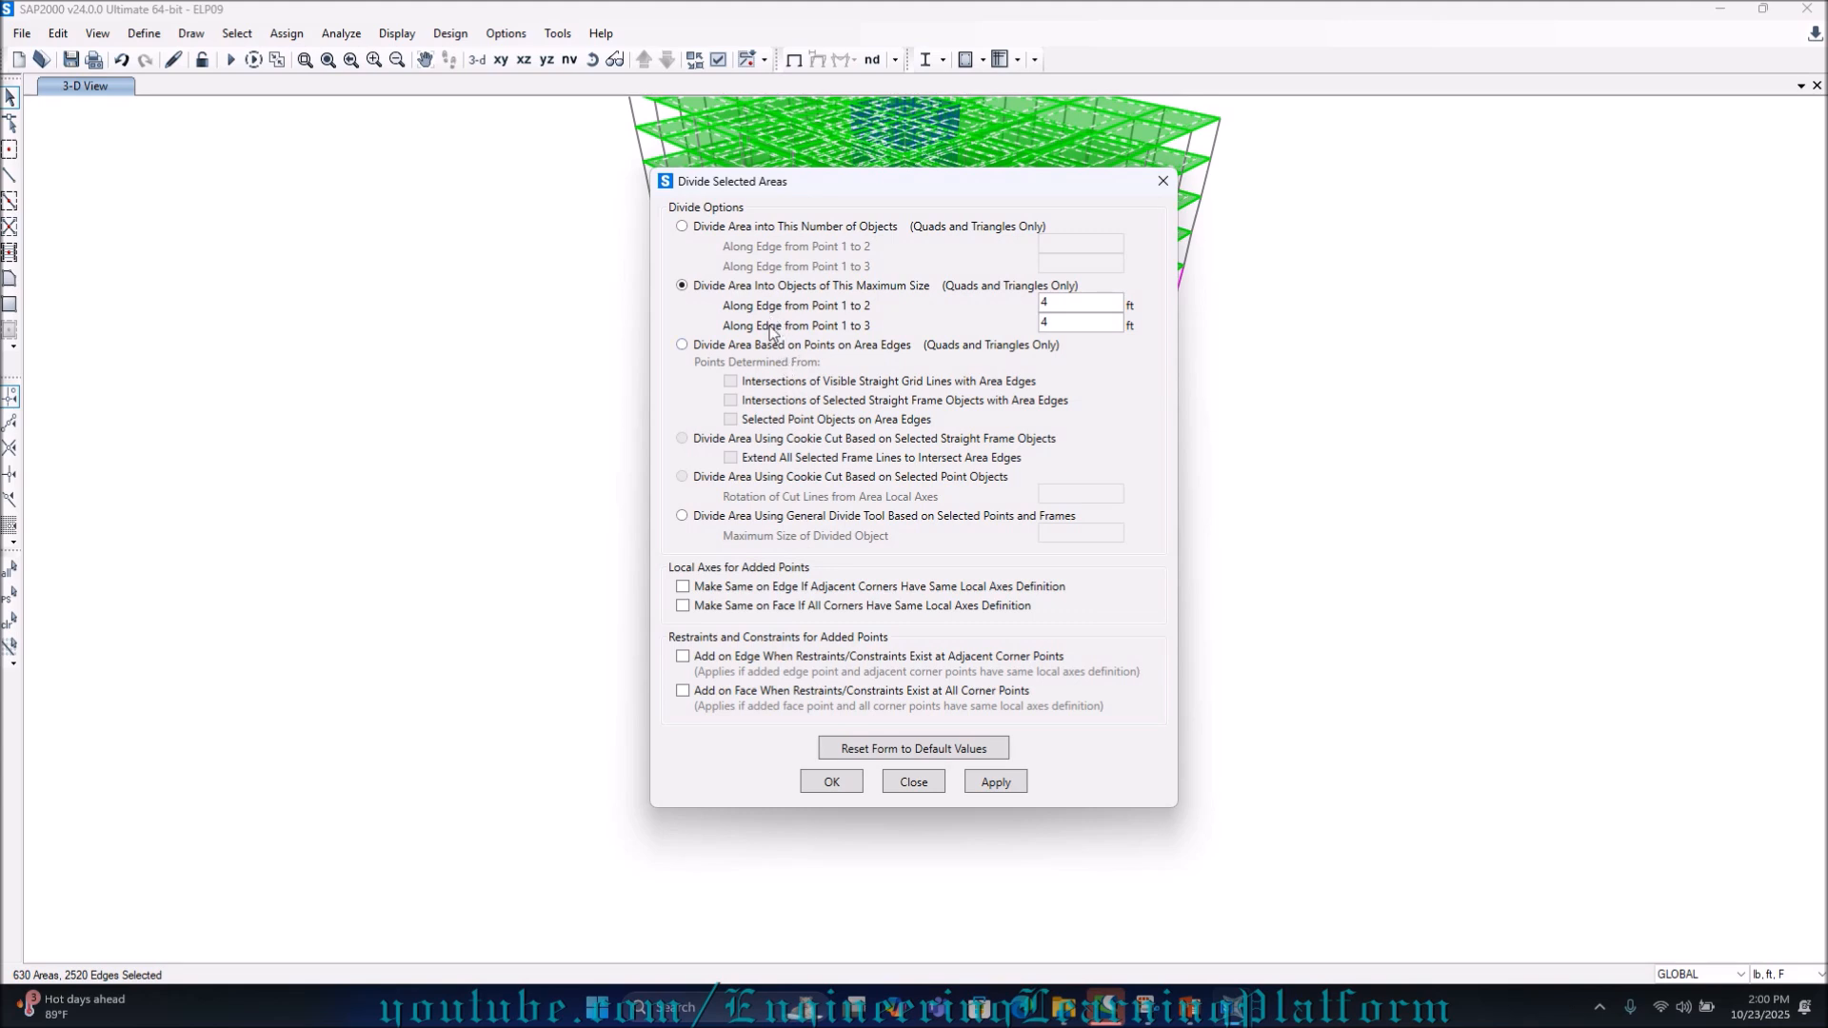
pyautogui.click(1011, 782)
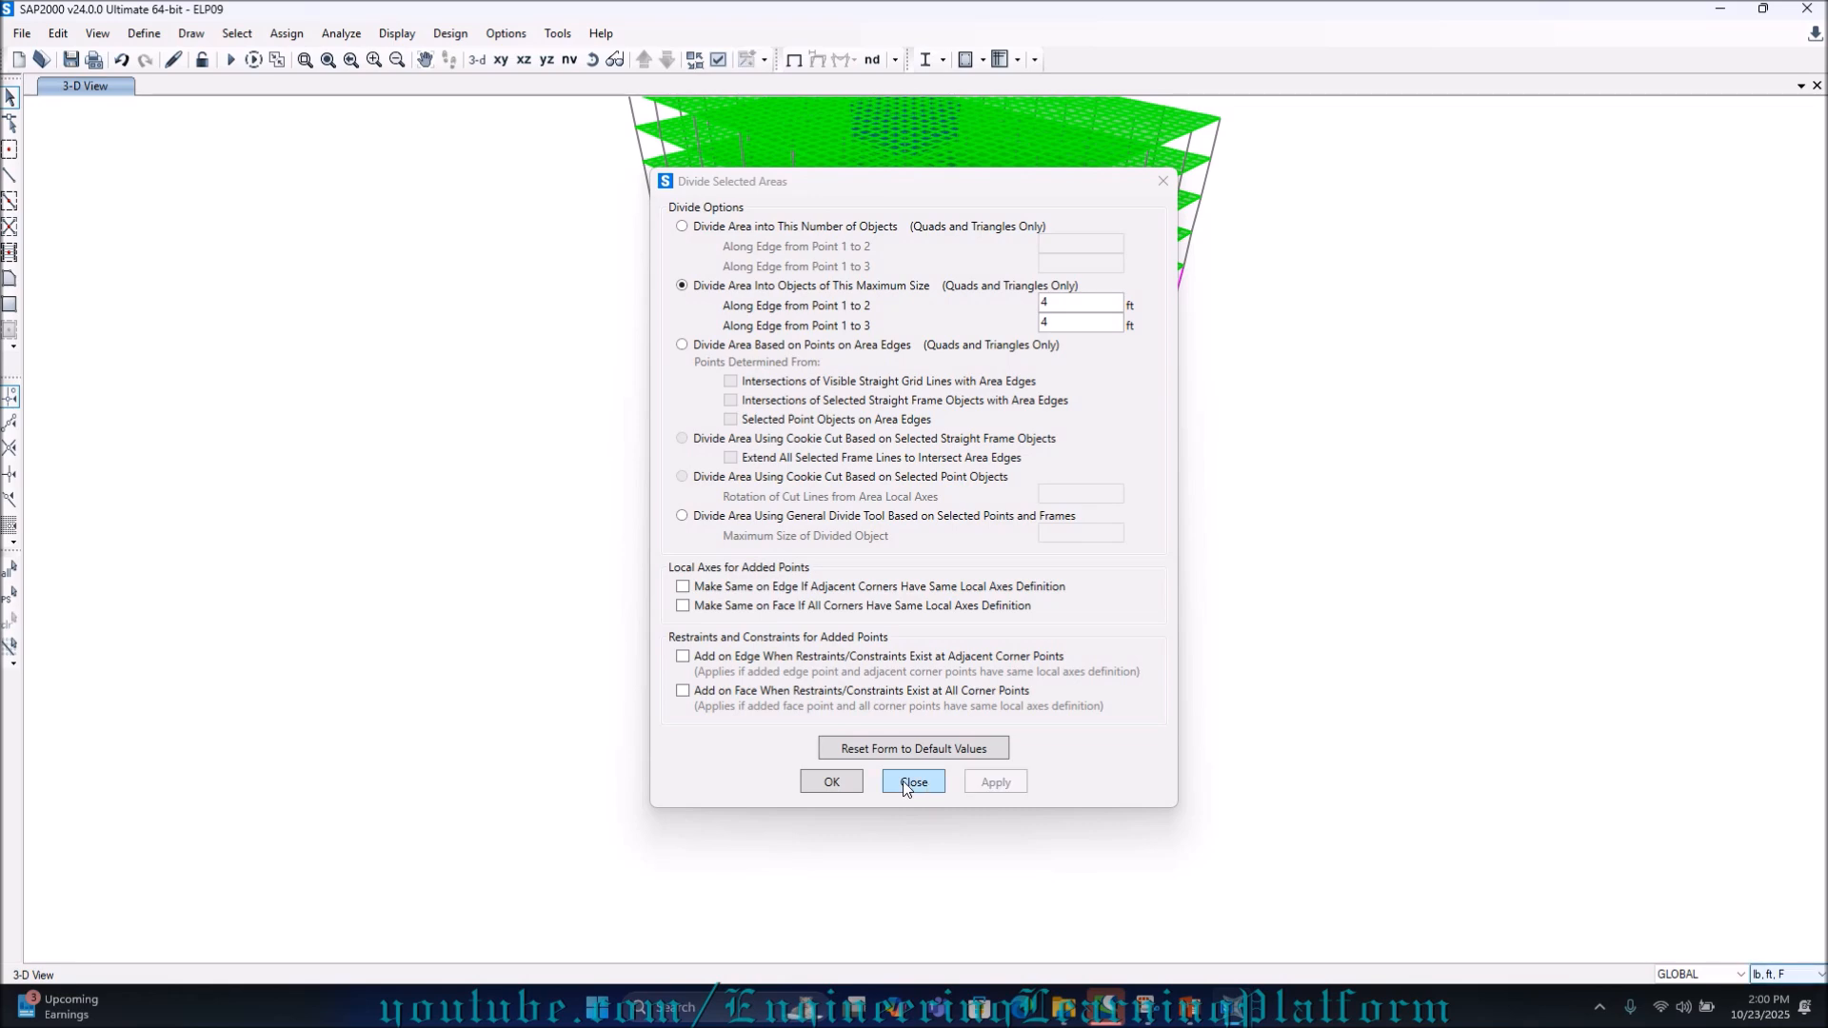
pyautogui.click(850, 788)
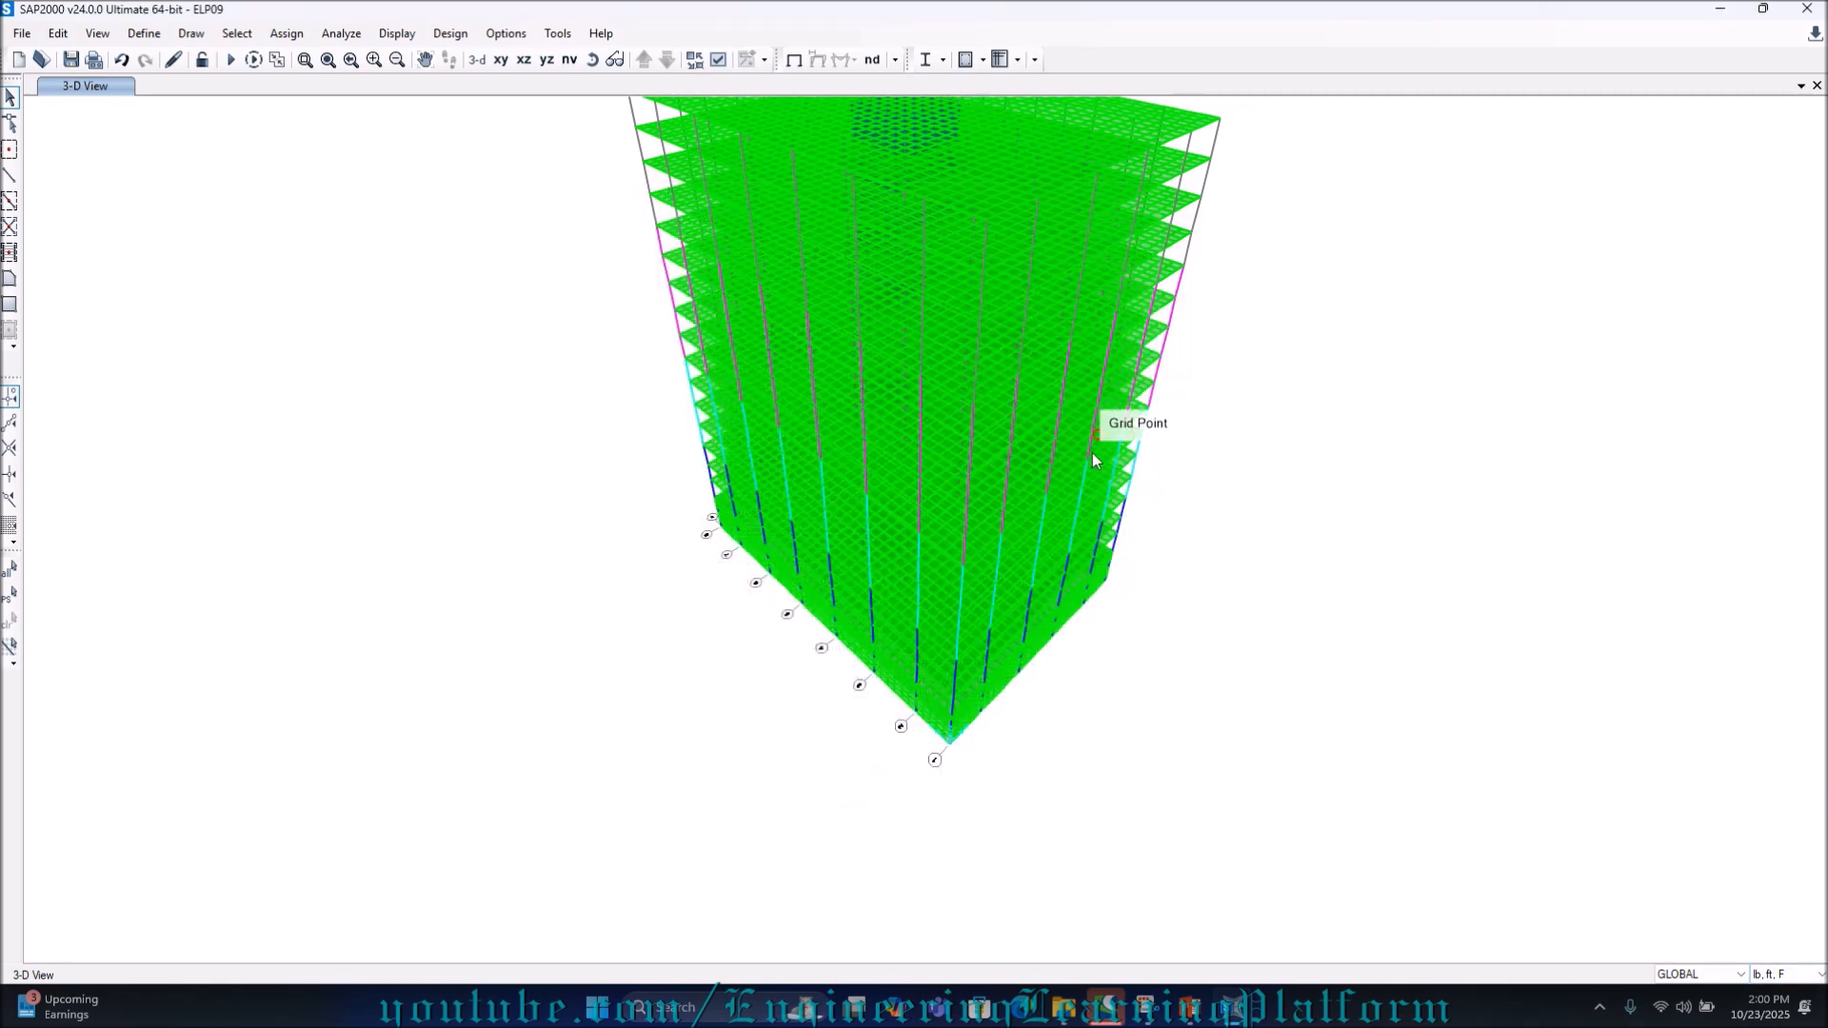
# Examine the mesh of the divided slabs up close at the corner of the roof level
pyautogui.moveTo(1333, 521)
pyautogui.mouseDown(button='middle')
pyautogui.moveTo(1326, 675)
pyautogui.moveTo(1309, 666)
pyautogui.mouseUp(button='middle')
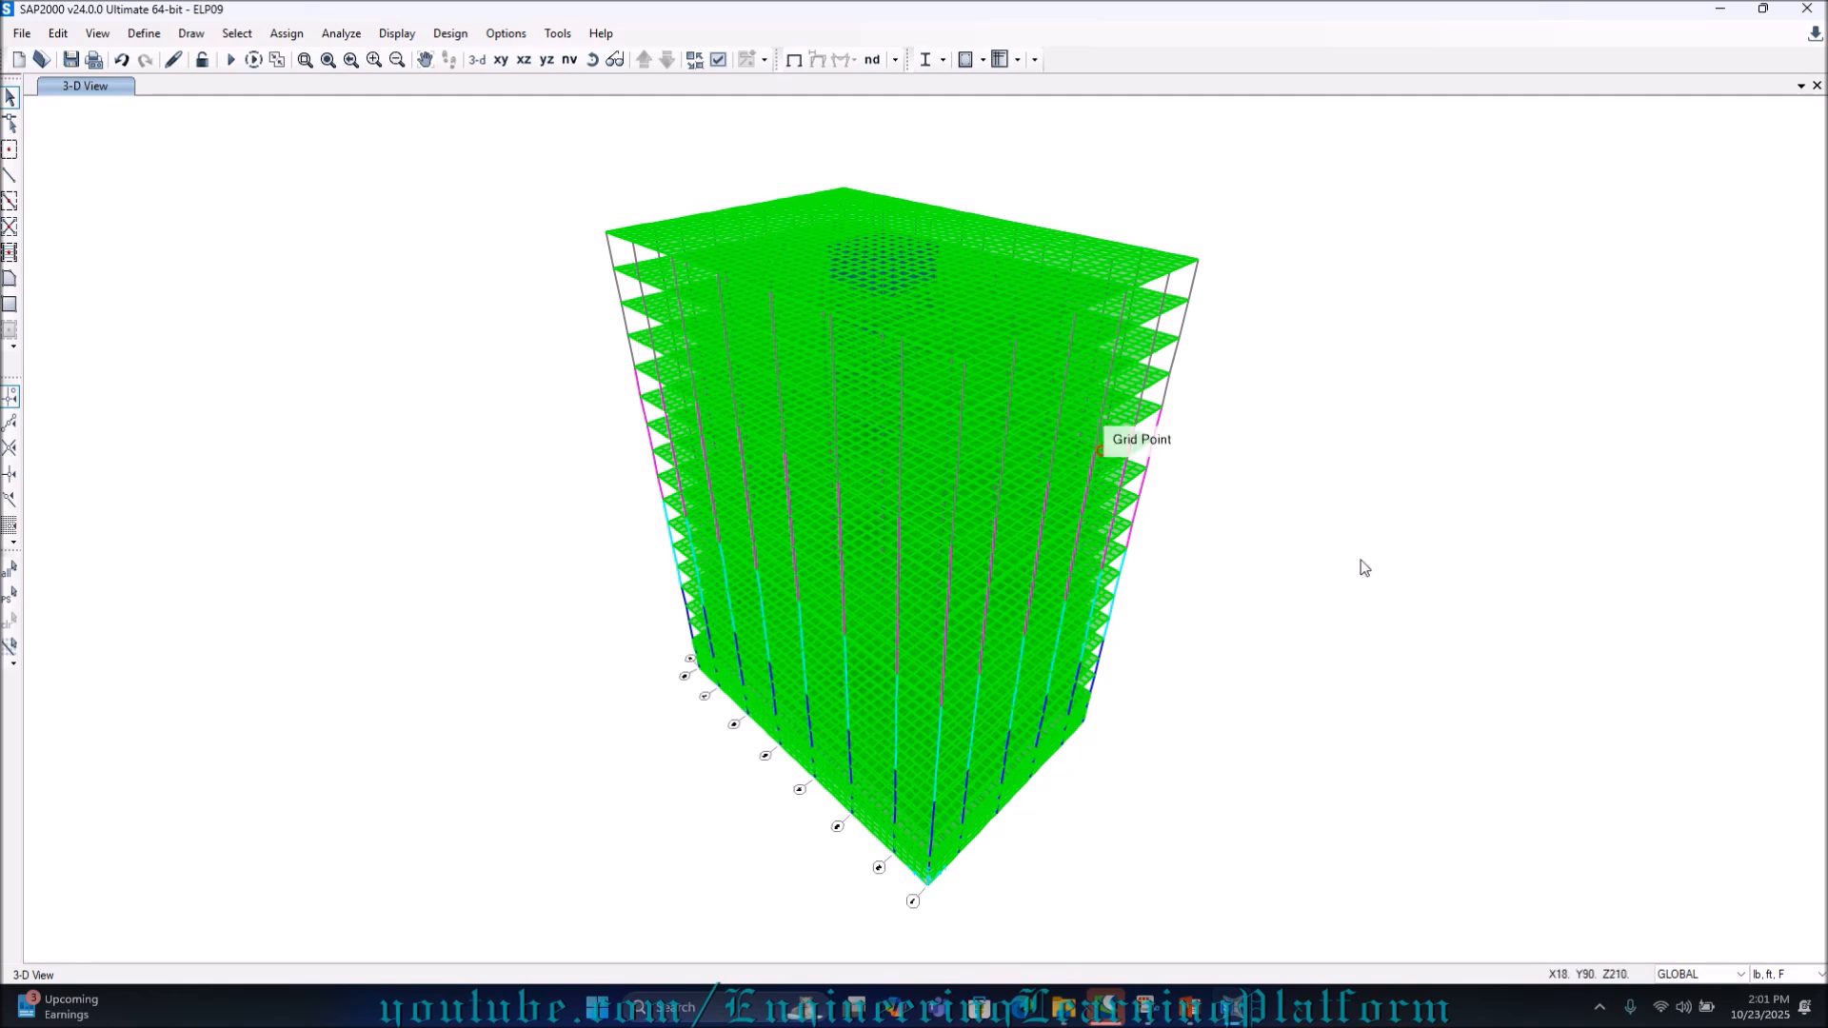
pyautogui.click(1602, 1020)
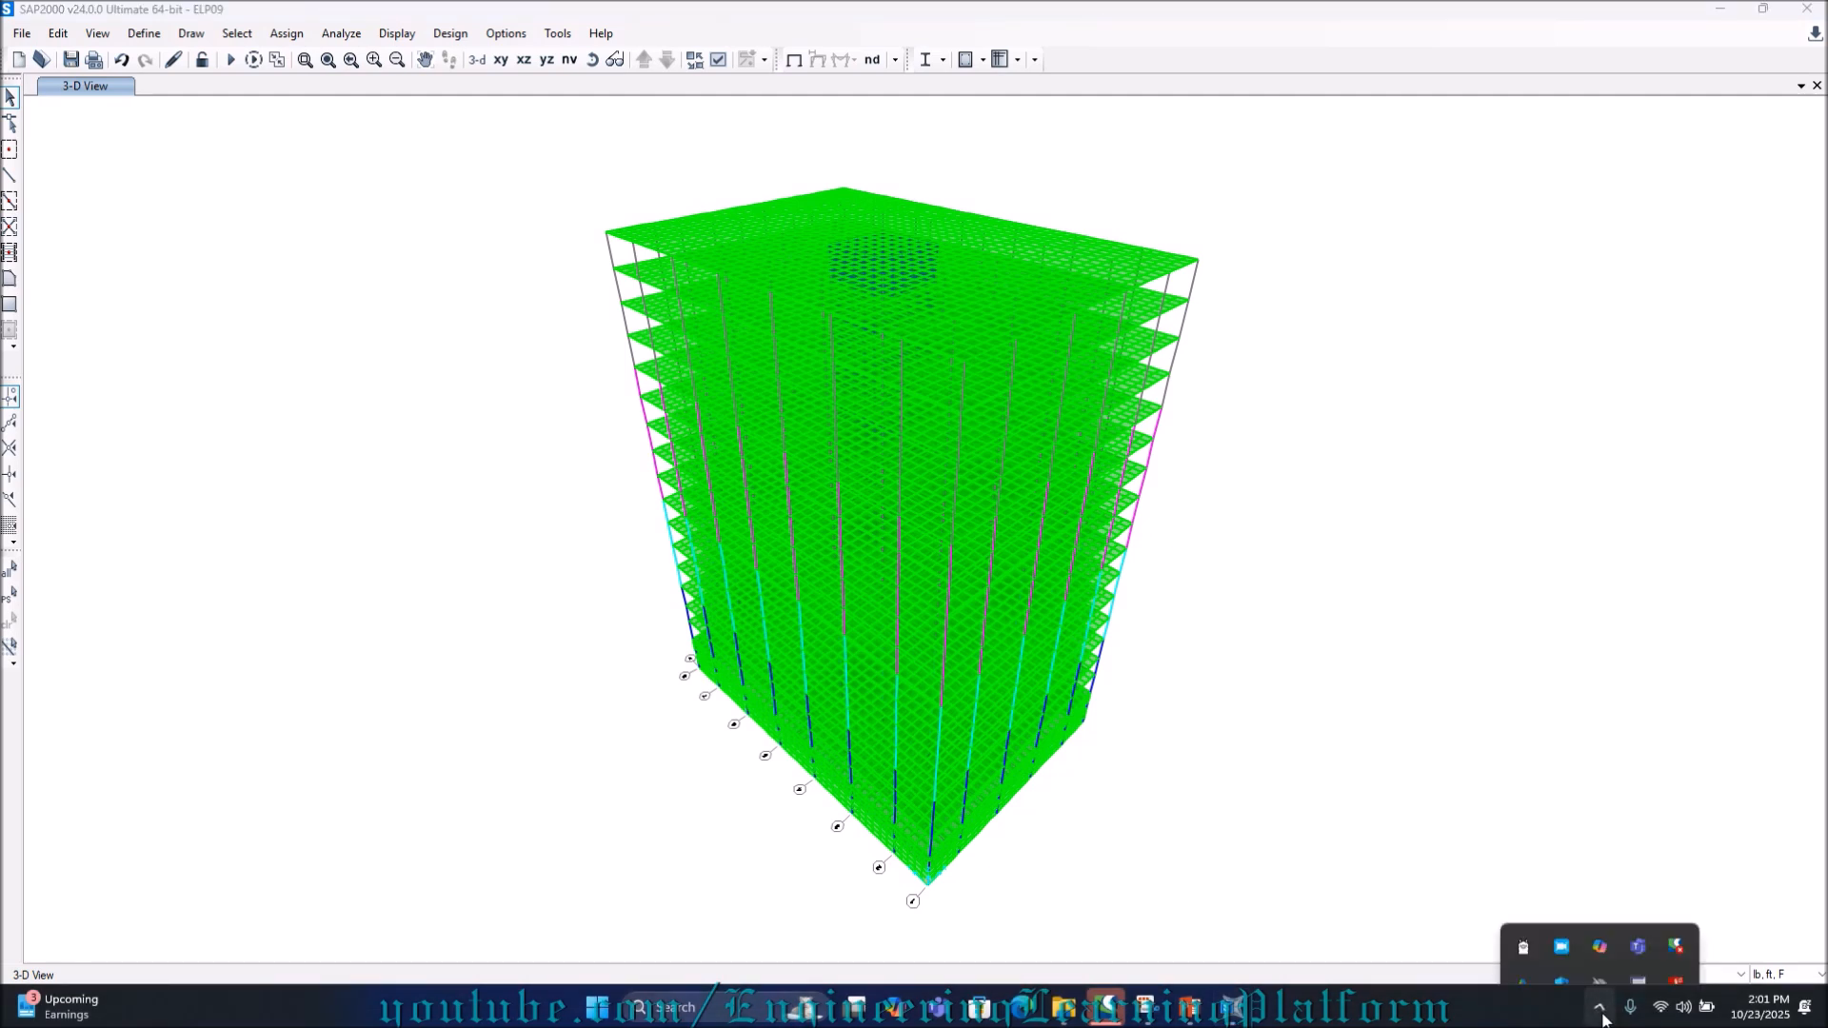
pyautogui.click(1602, 1020)
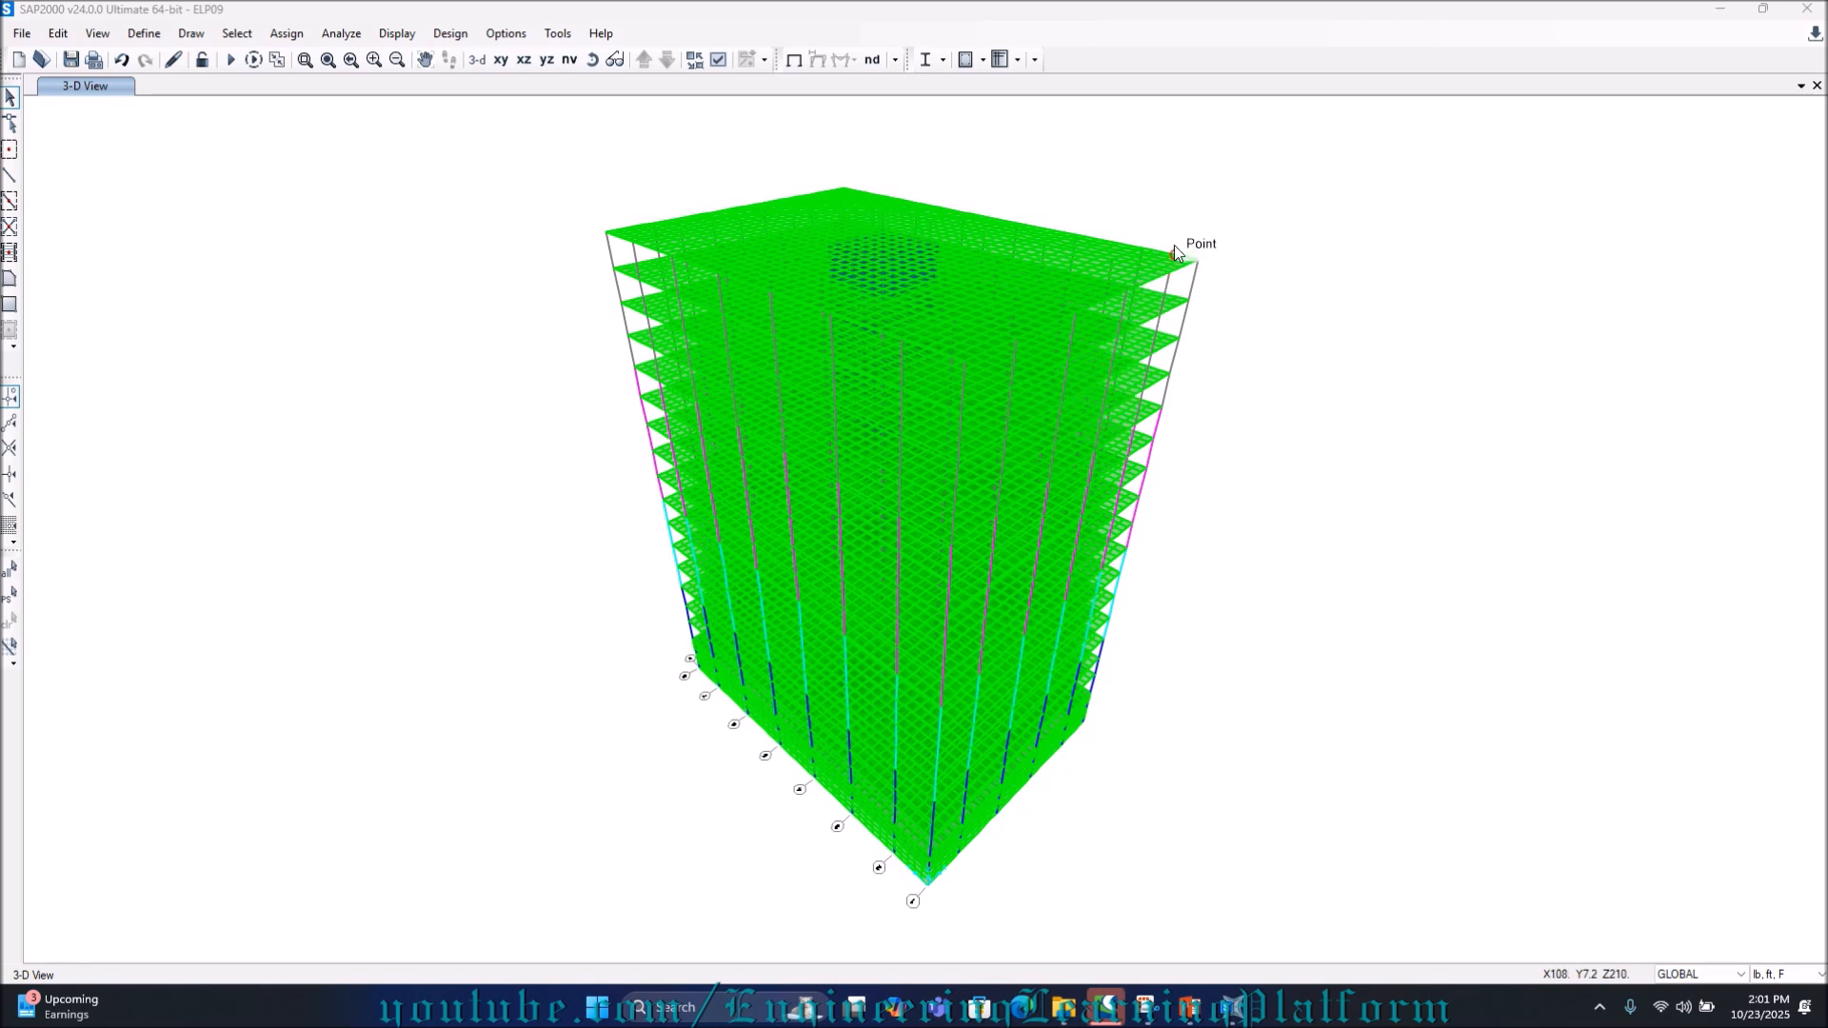
pyautogui.scroll(5, 1167, 238)
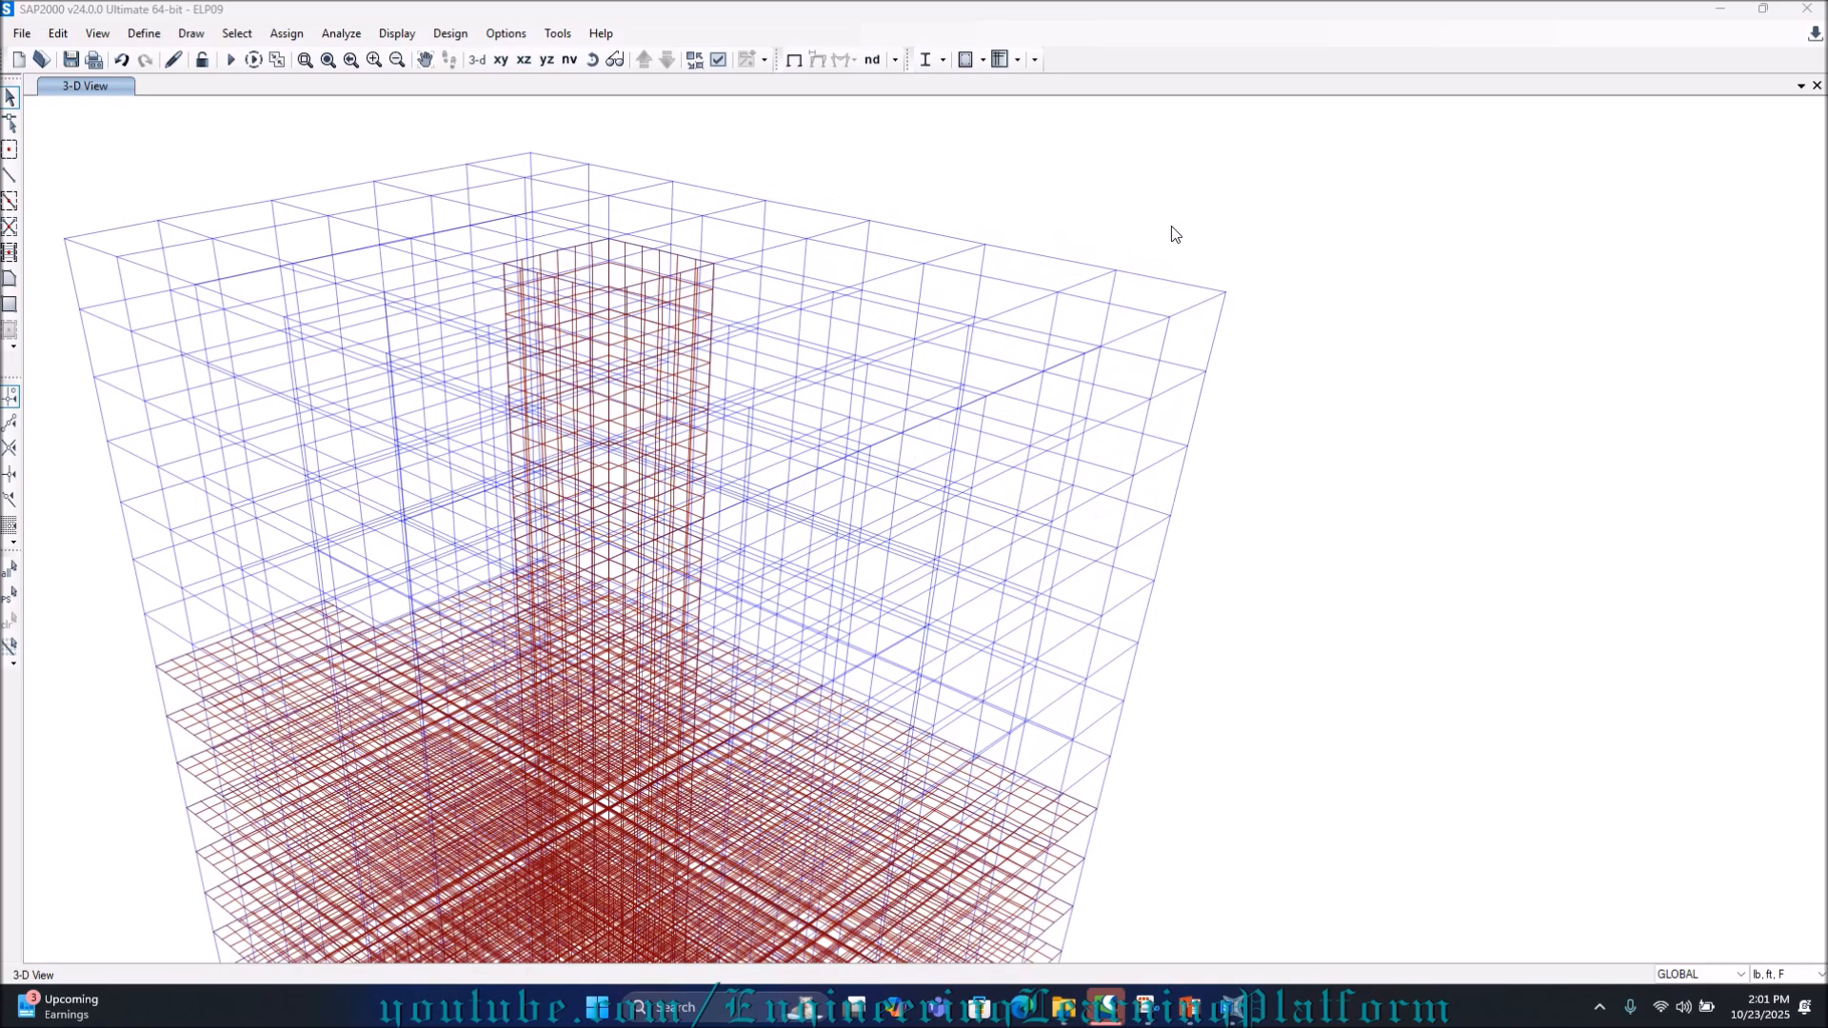
pyautogui.scroll(5, 1163, 240)
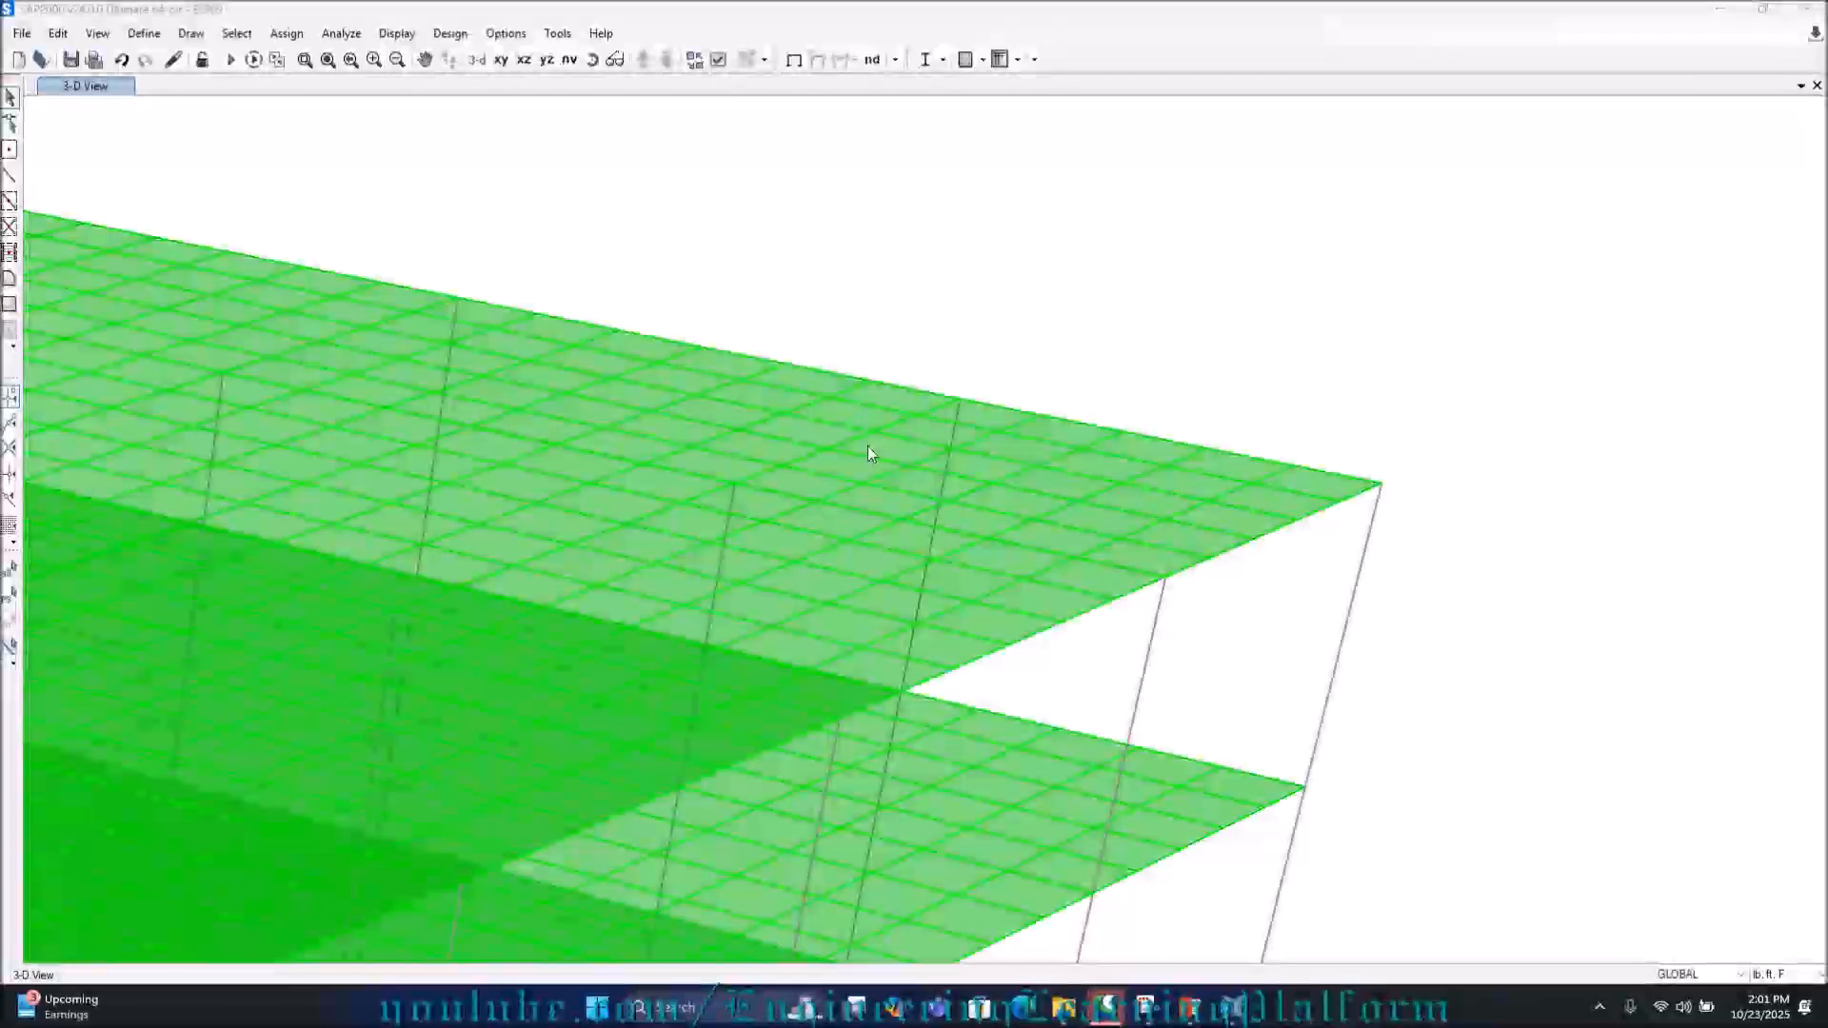
pyautogui.click(861, 443)
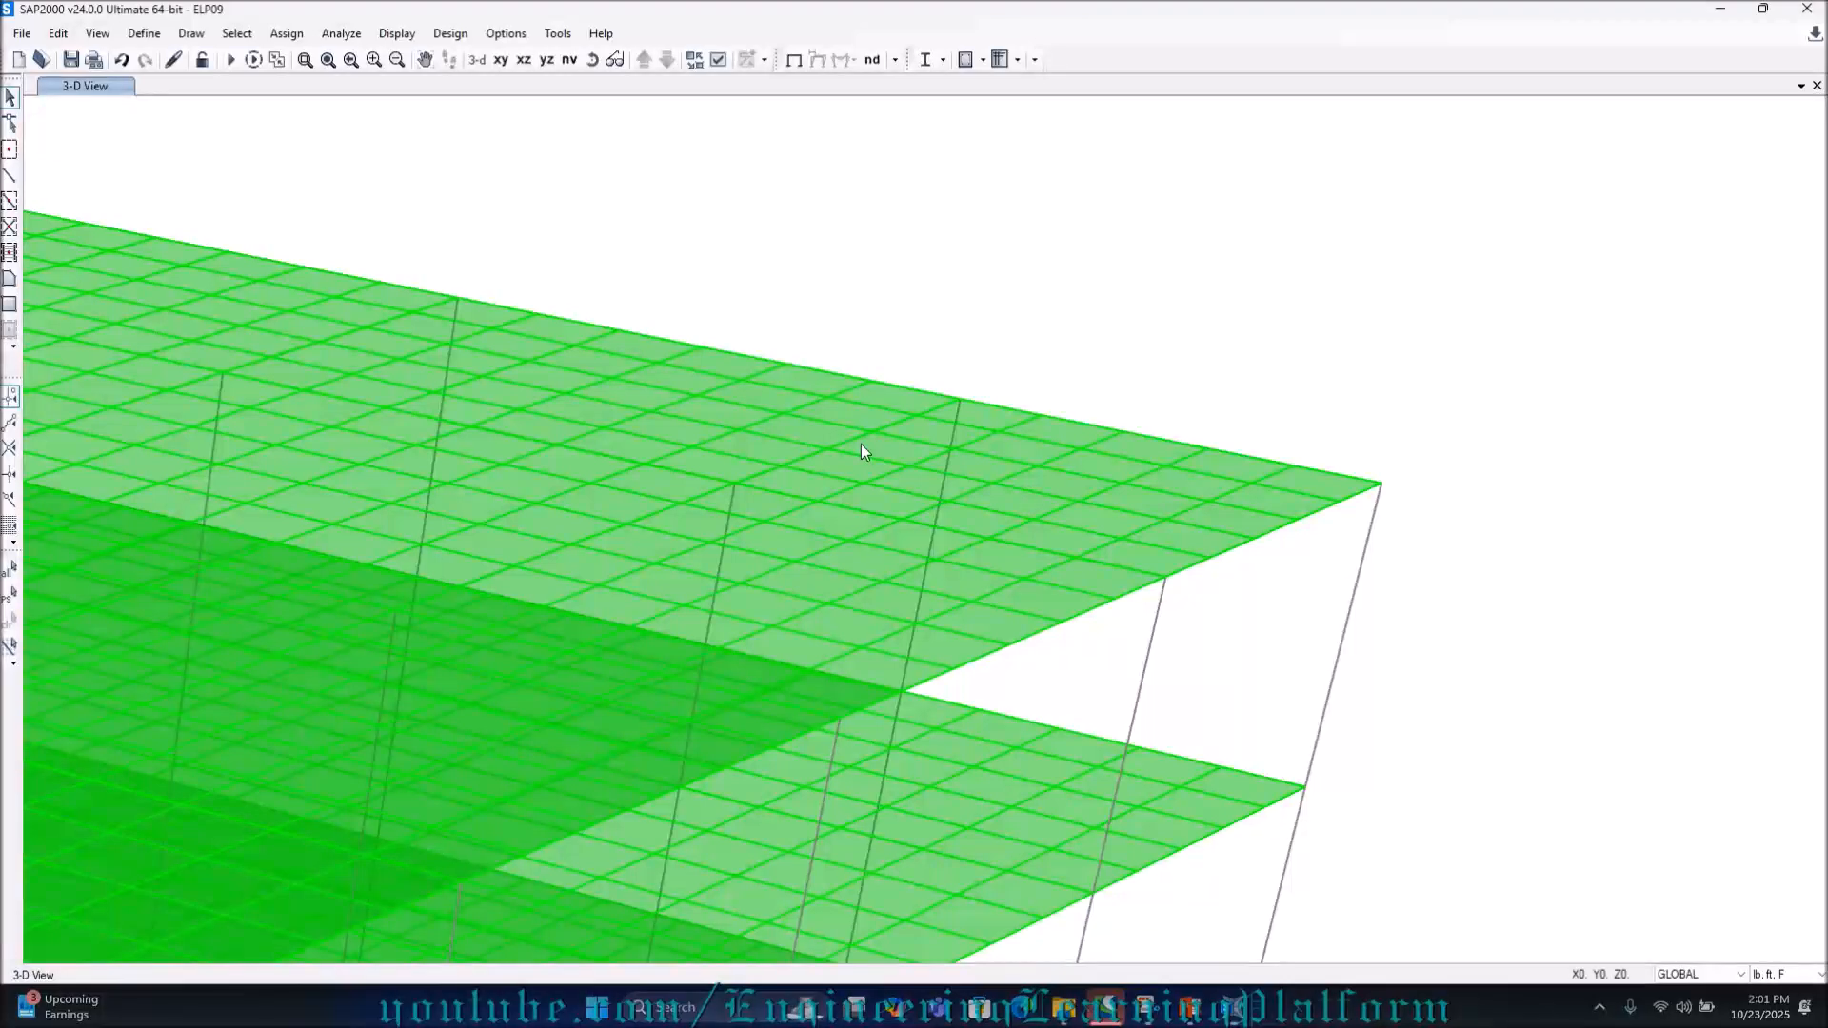
pyautogui.click(854, 440)
pyautogui.click(873, 462)
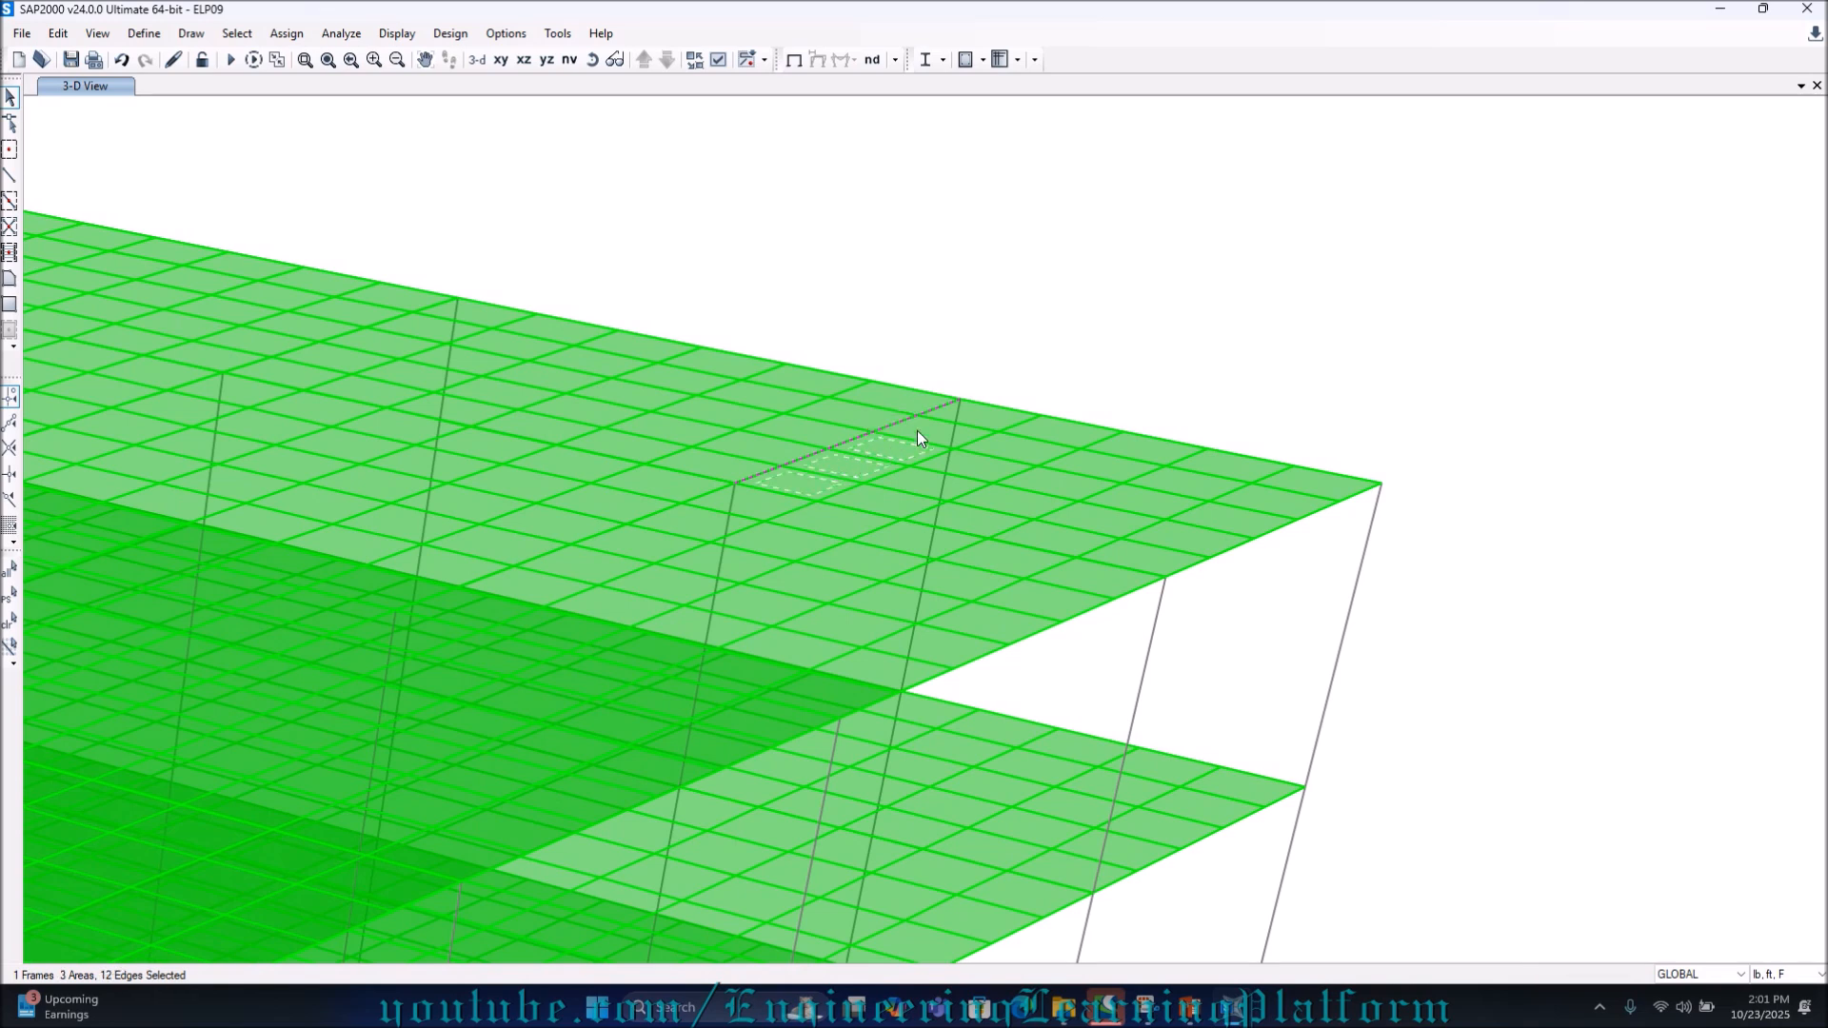
pyautogui.hotkey('ctrl', 'q')
# Select a row of five adjacent roof slab elements near the building corner and merge them into one area
pyautogui.click(837, 469)
pyautogui.click(914, 442)
pyautogui.click(956, 416)
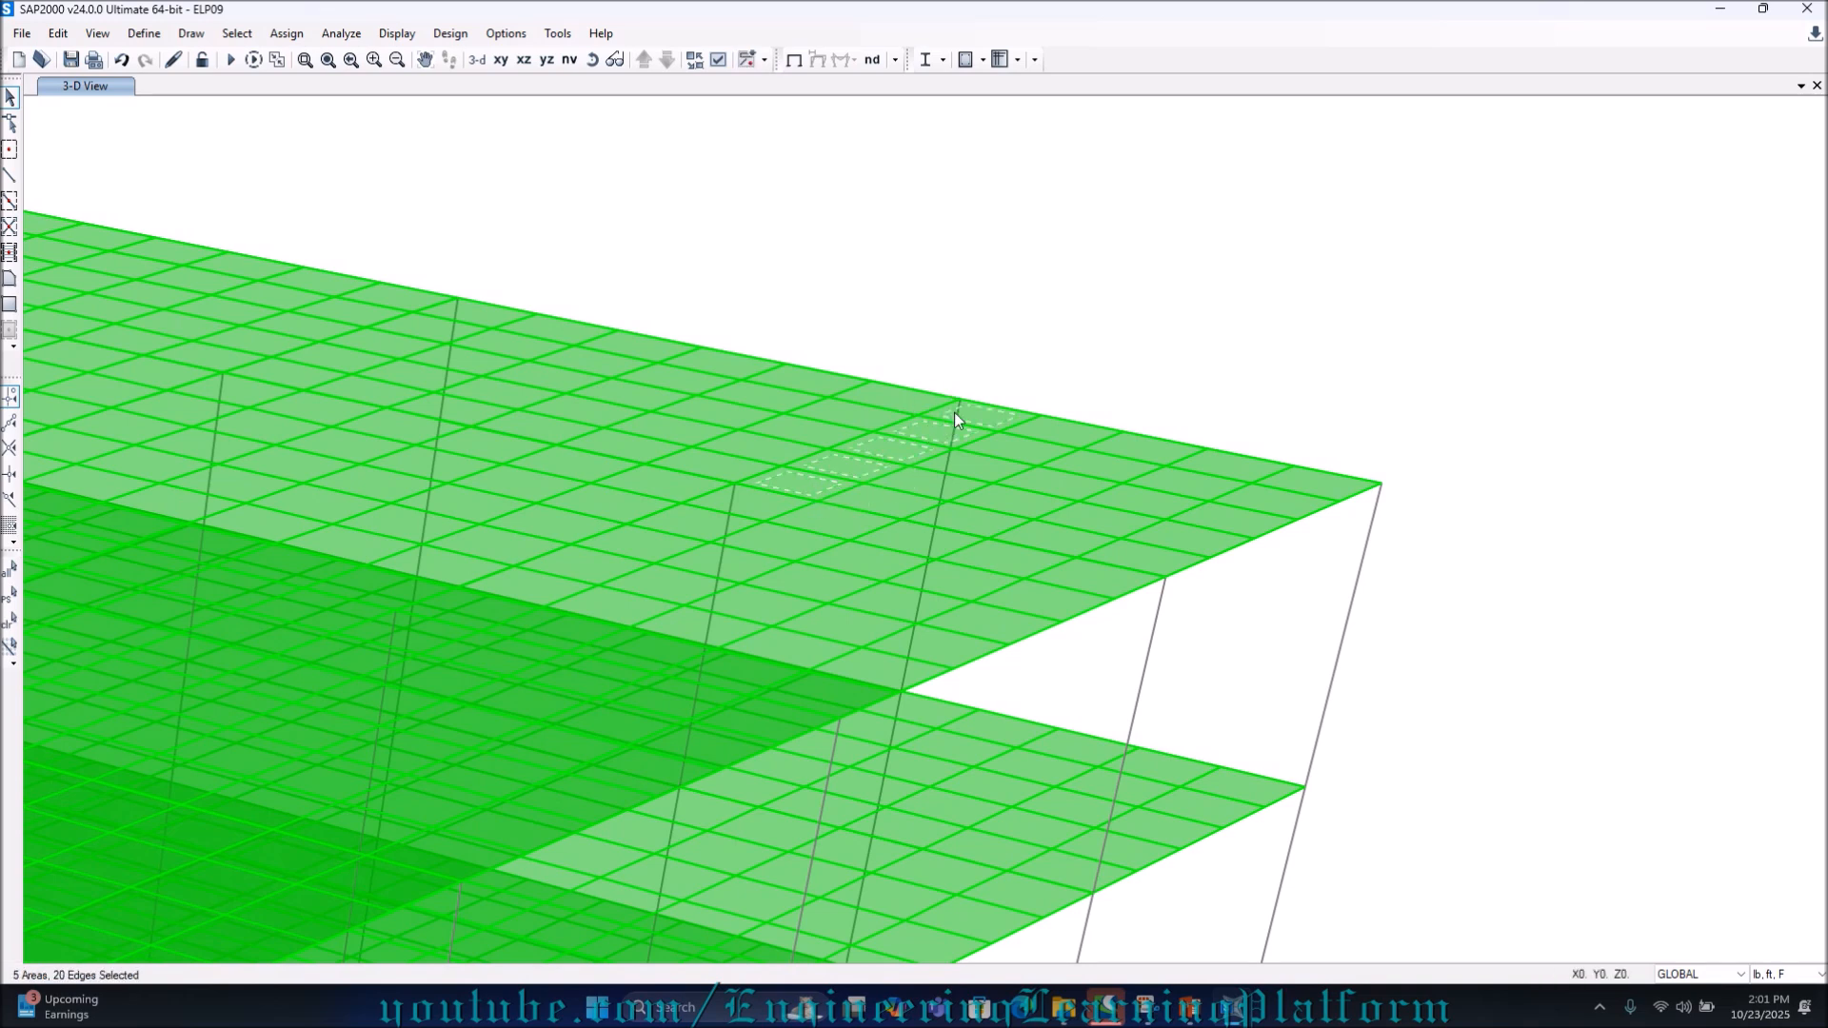
pyautogui.click(71, 39)
pyautogui.moveTo(280, 402)
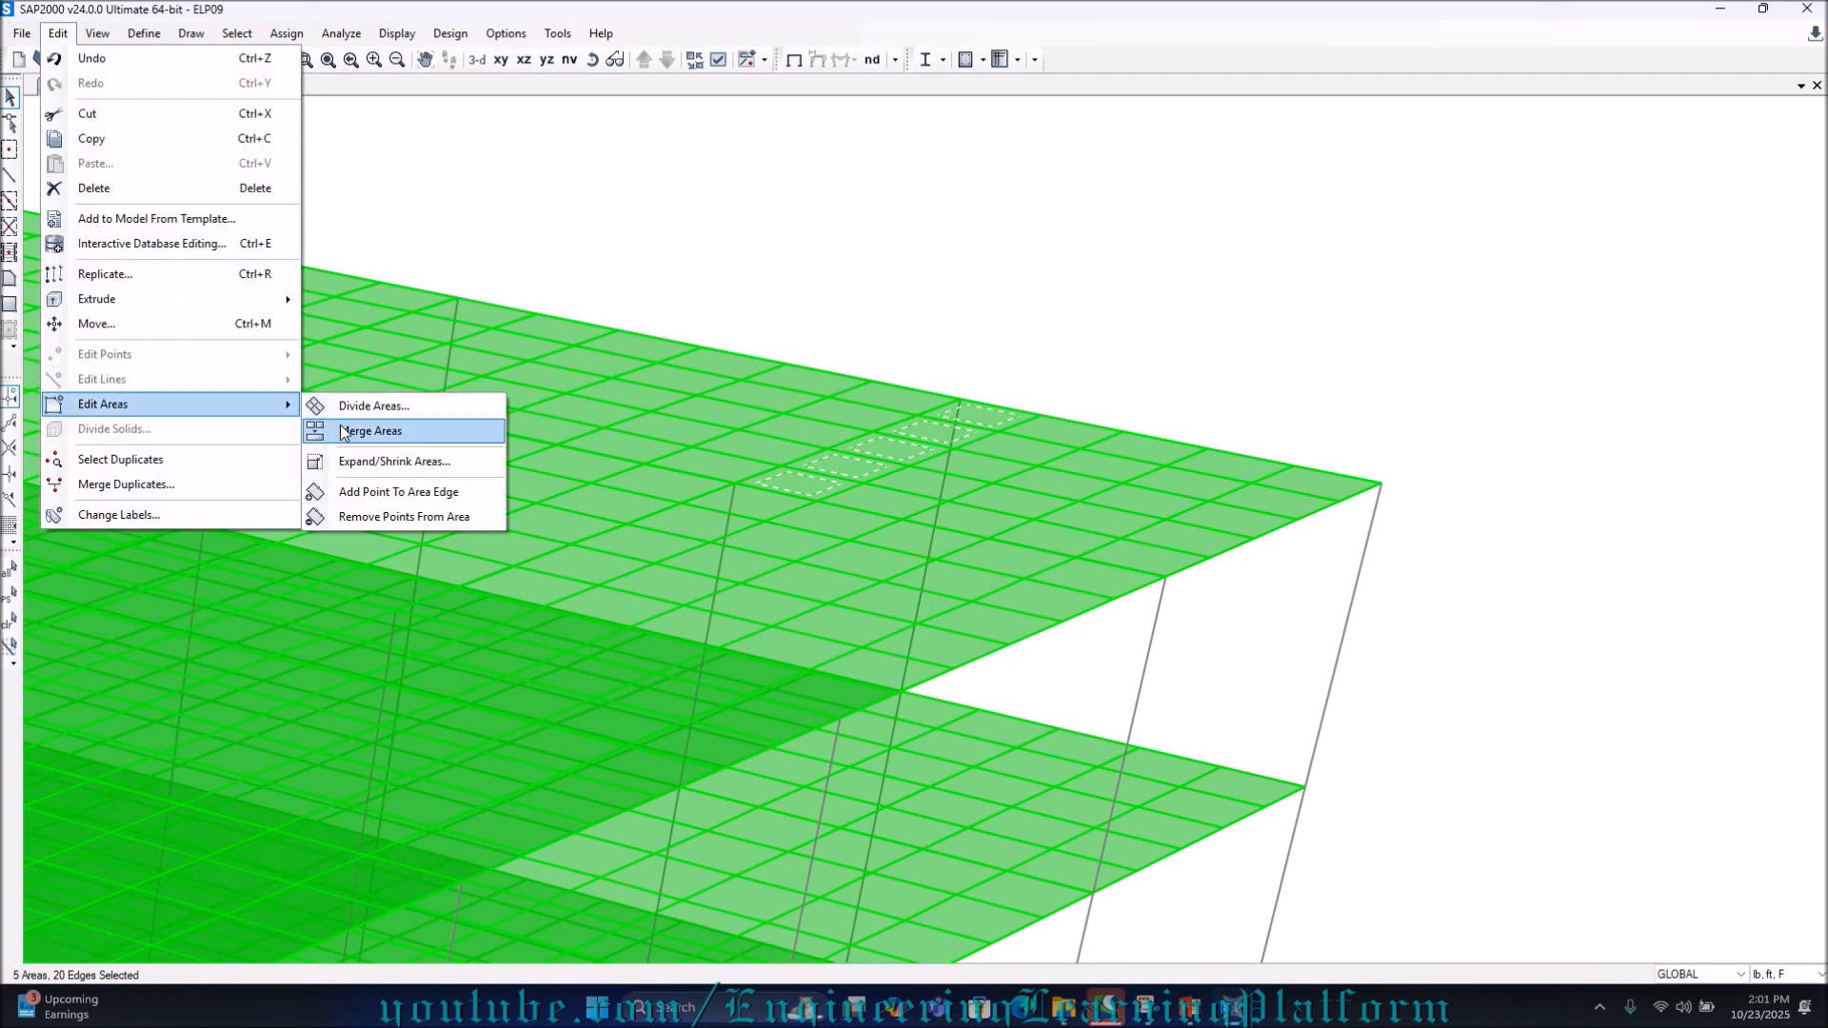
pyautogui.click(369, 430)
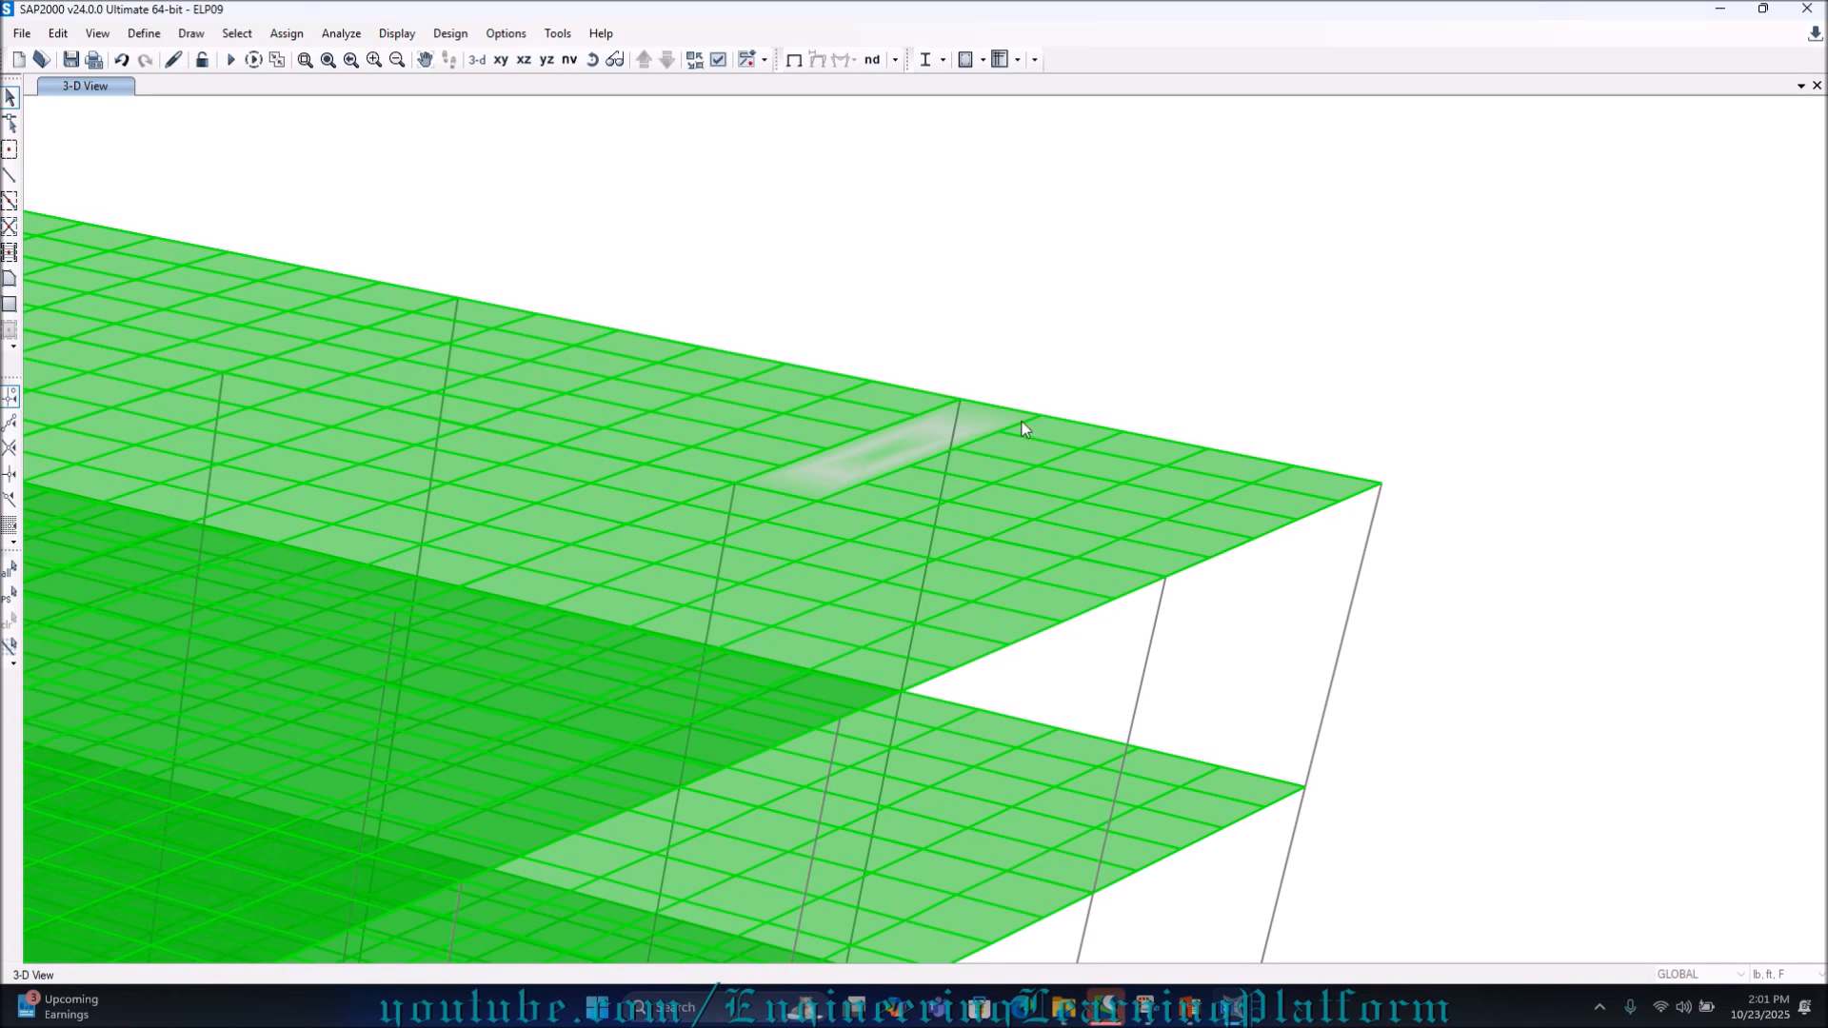
# Draw a straight frame with section B10X27 across the merged roof slab area
pyautogui.click(856, 461)
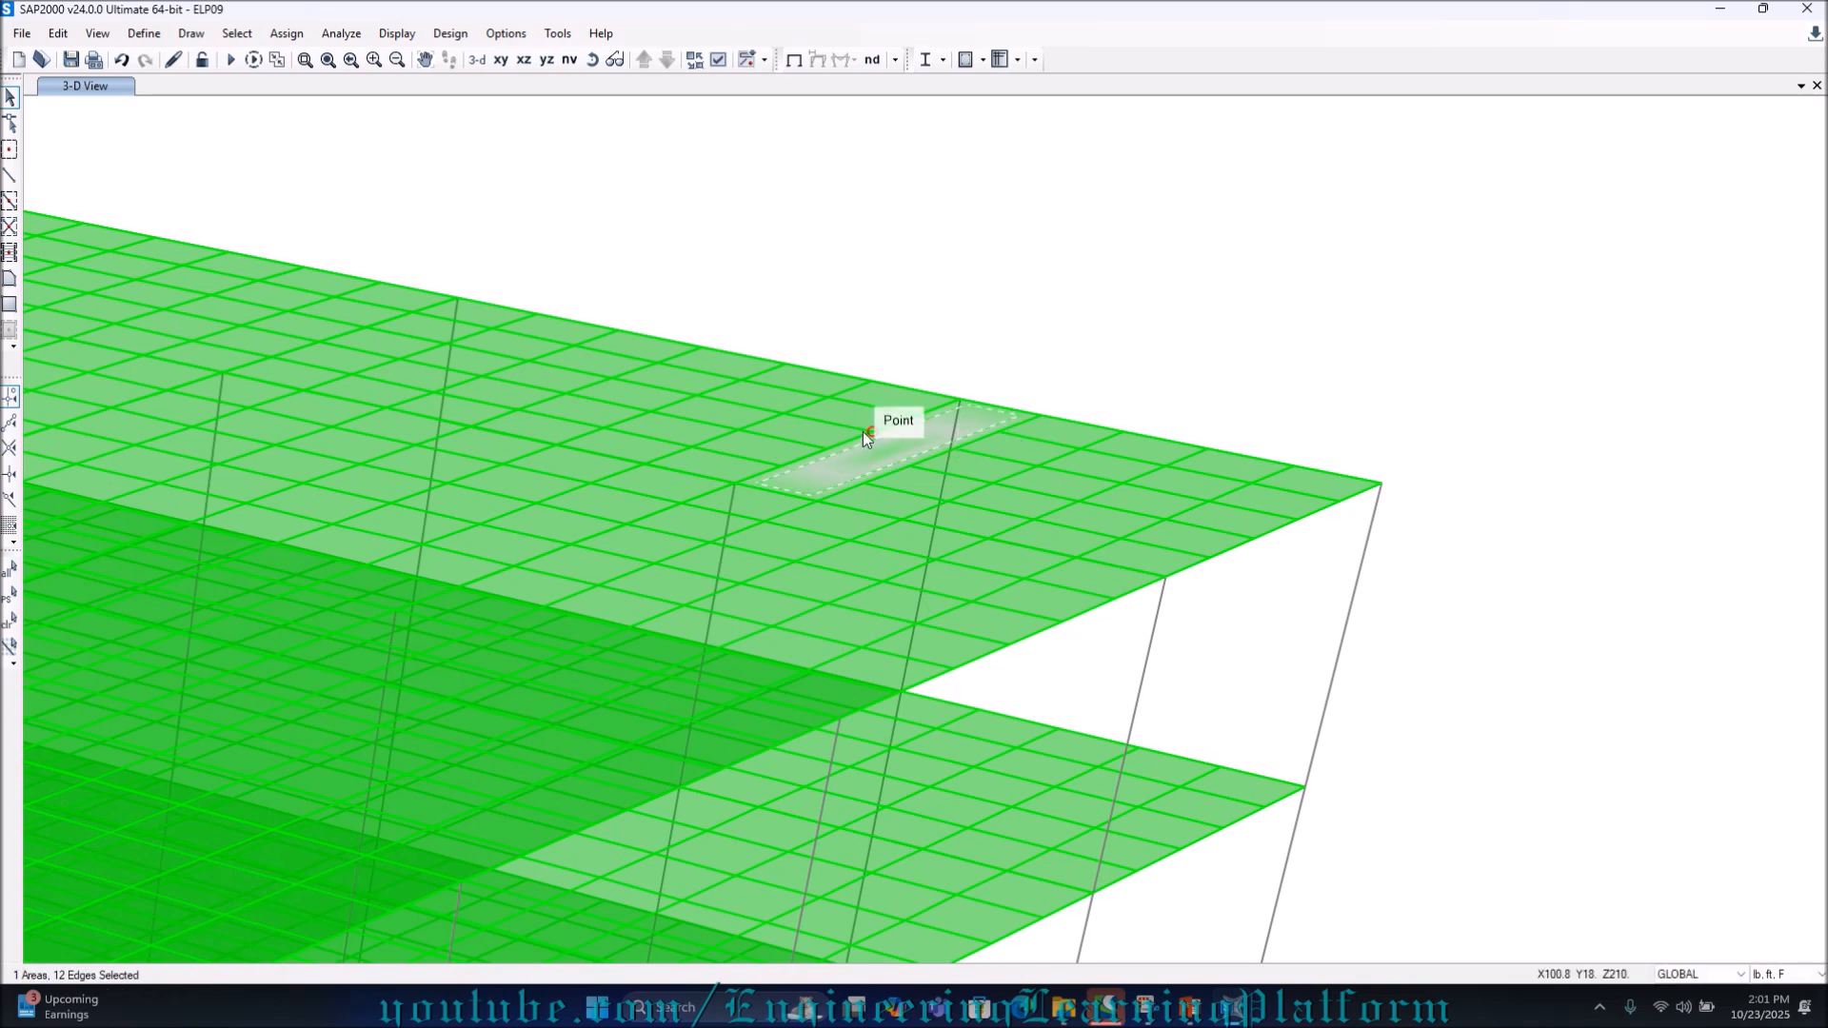
pyautogui.click(957, 449)
pyautogui.click(11, 175)
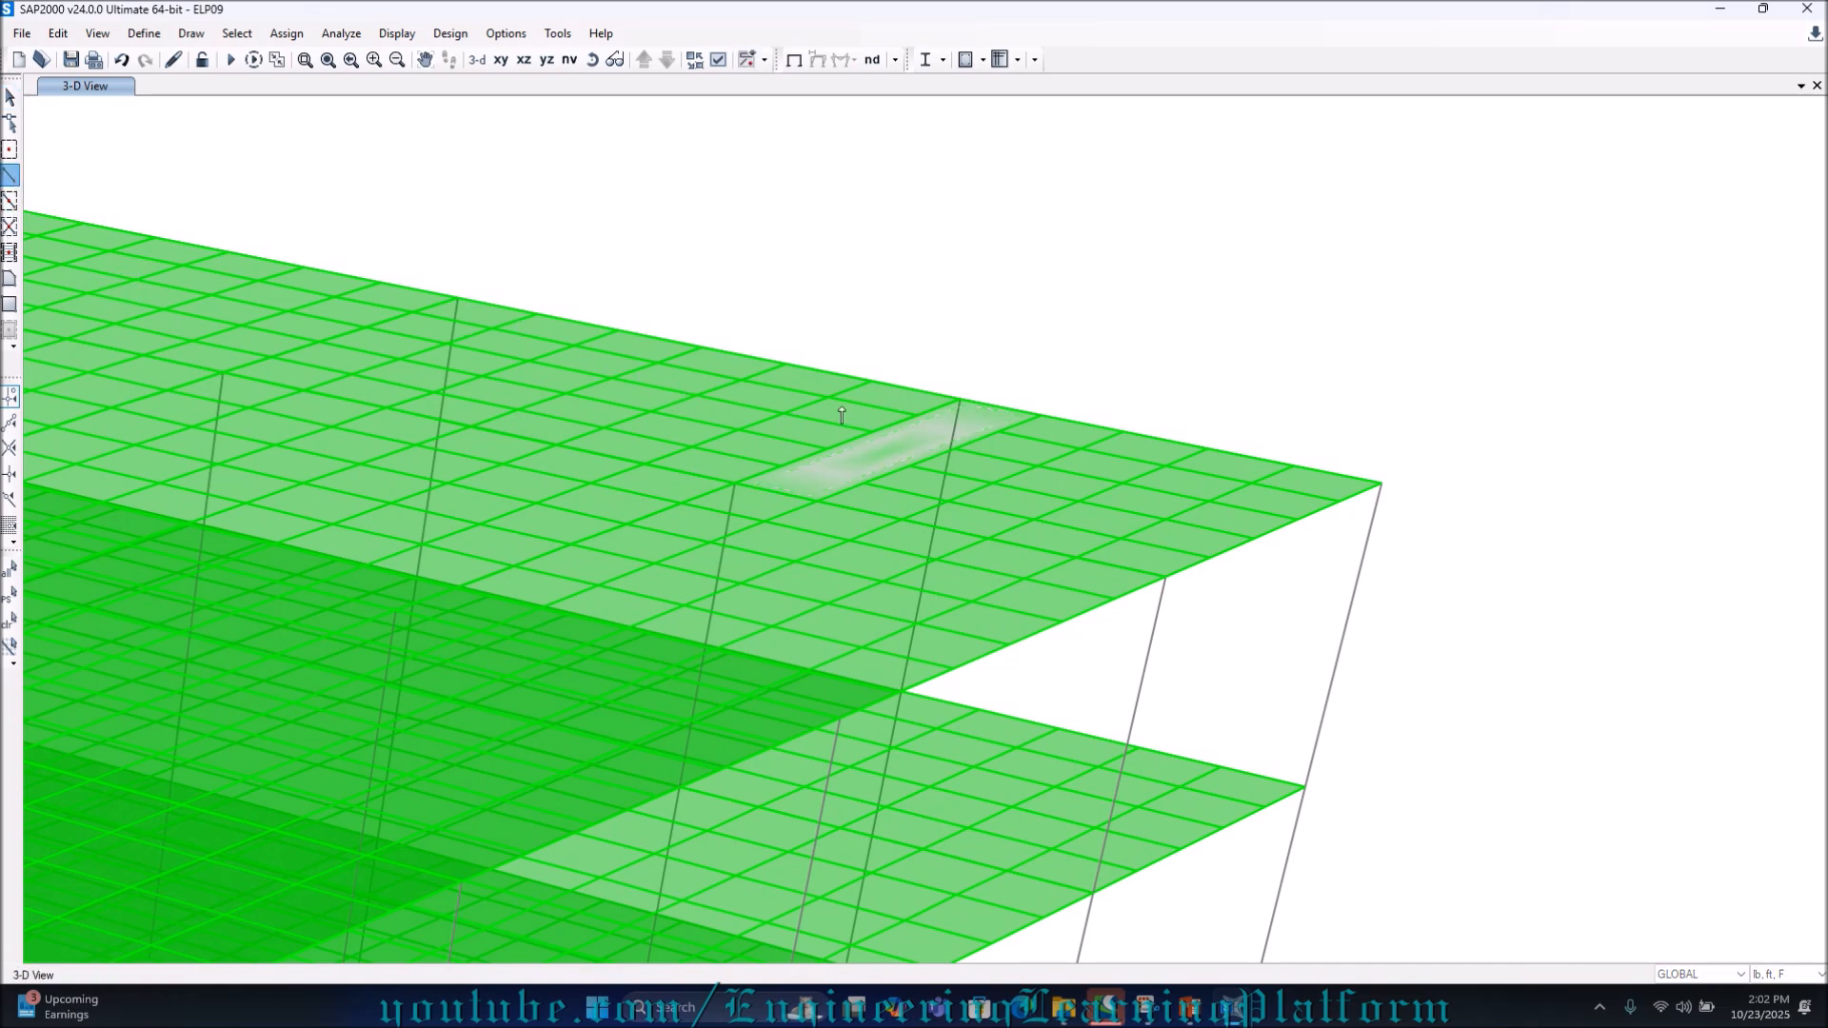
pyautogui.click(1037, 495)
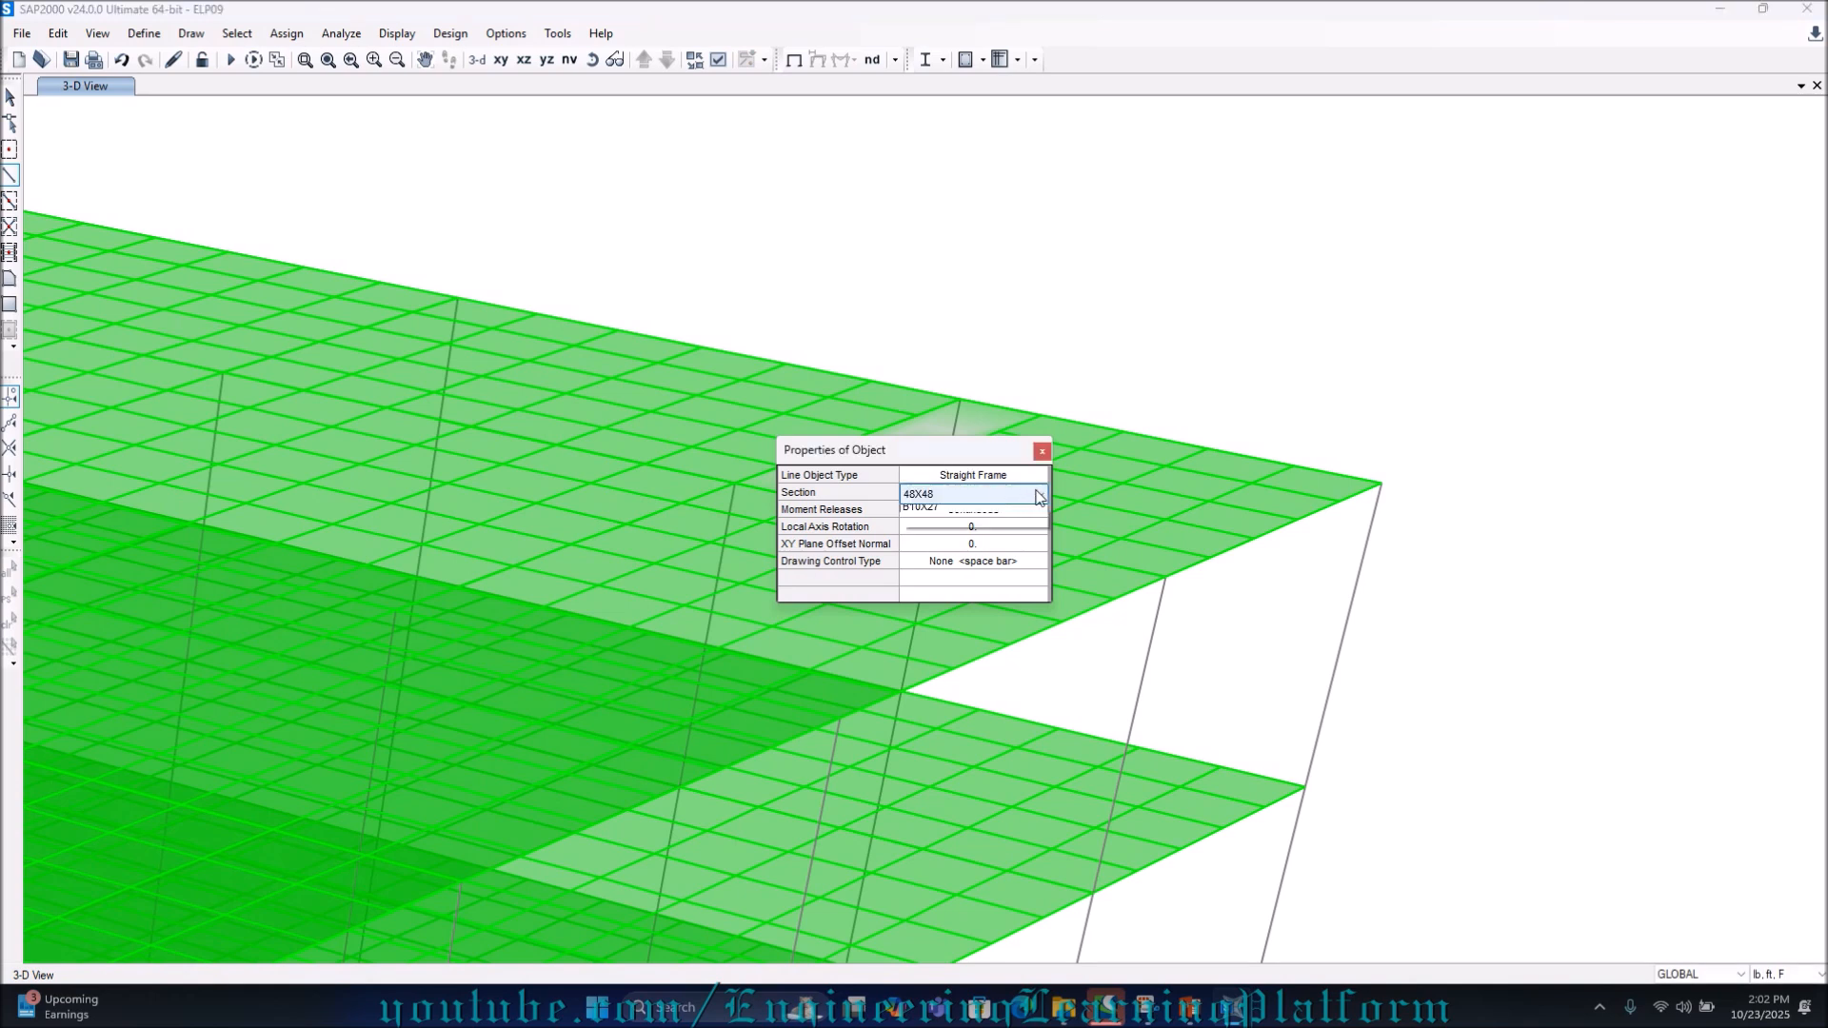
pyautogui.click(948, 581)
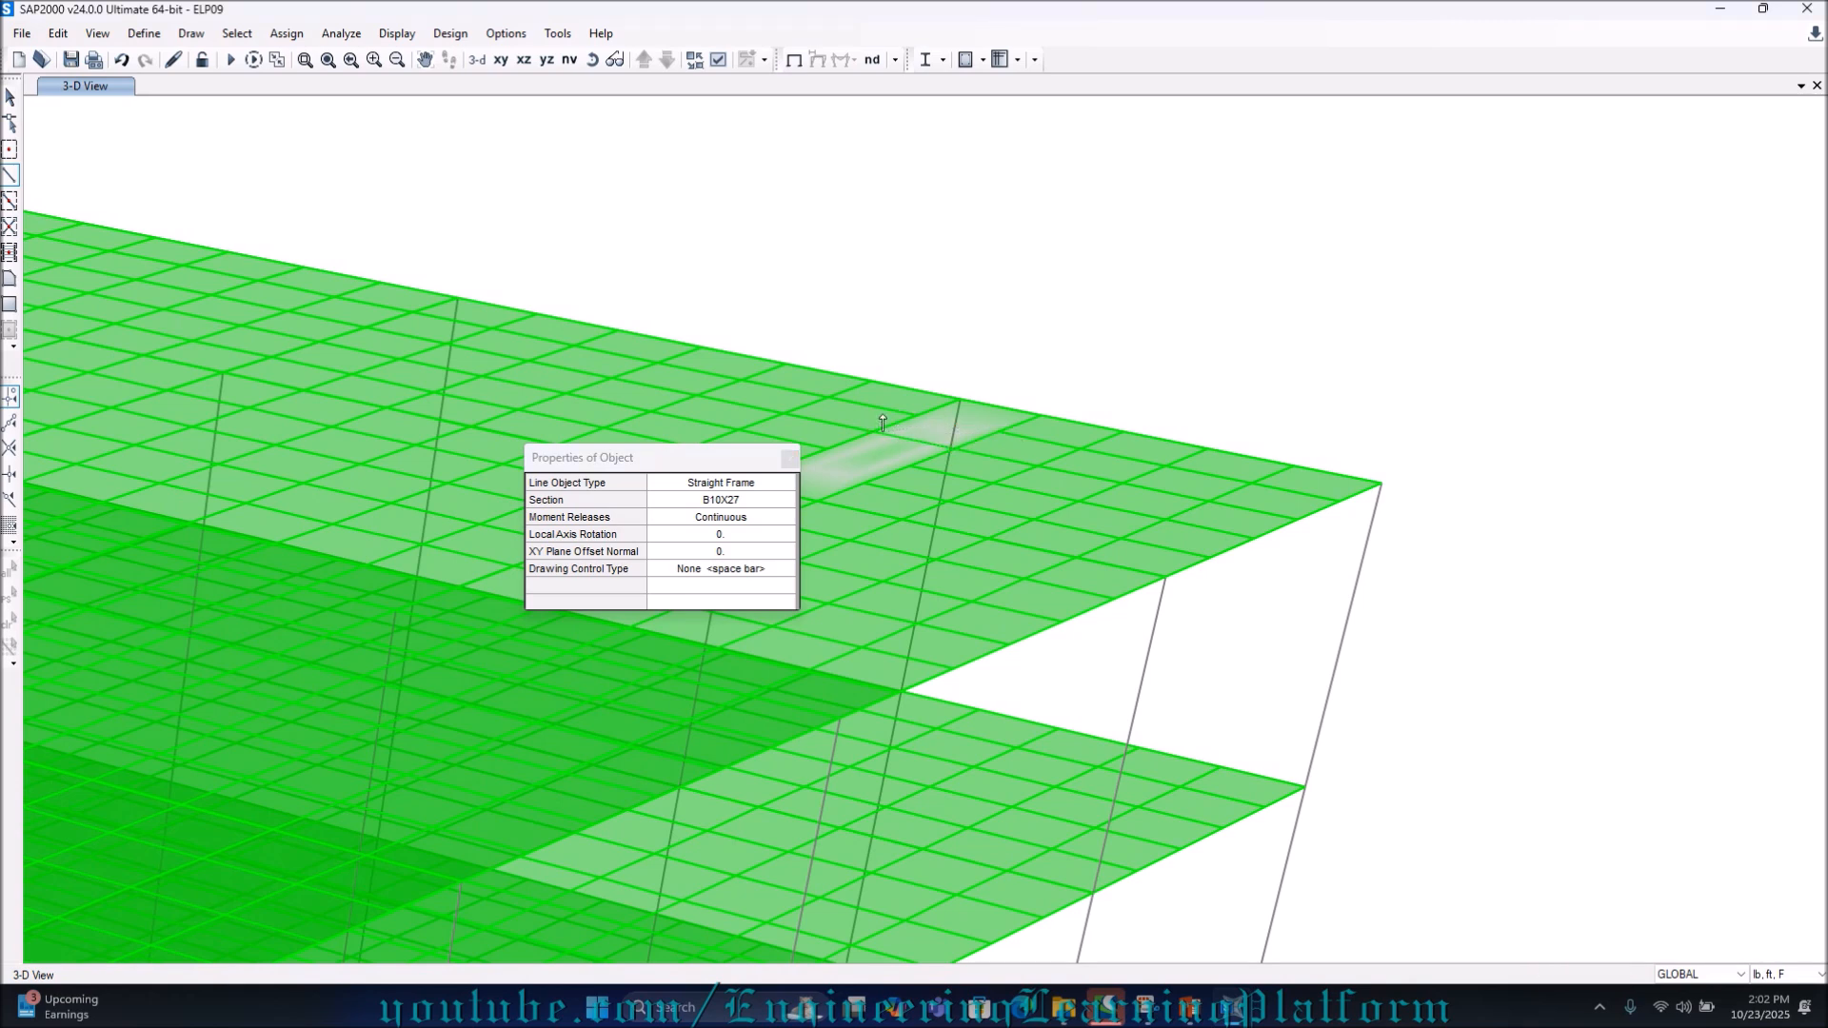
pyautogui.press('Escape')
# Divide the merged roof area using cookie cut based on selected straight frame objects, with the crossing frame selected as the cut line
pyautogui.click(914, 439)
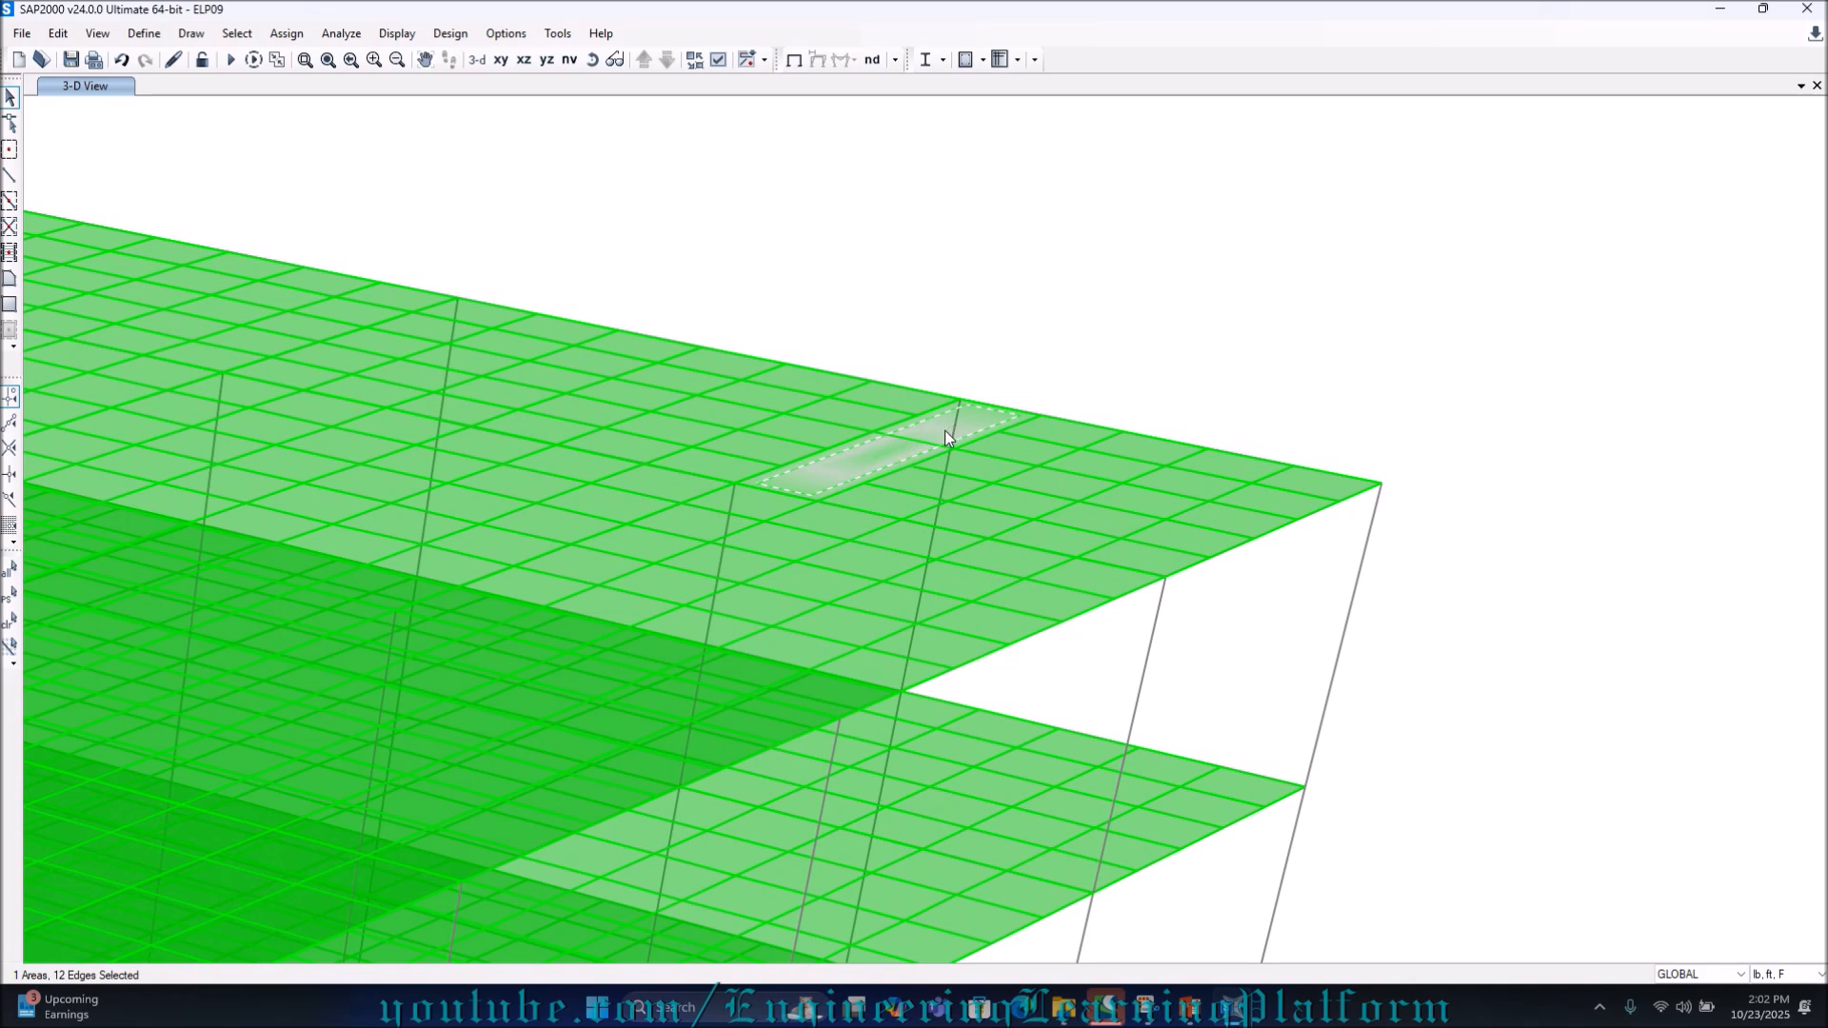
pyautogui.click(919, 443)
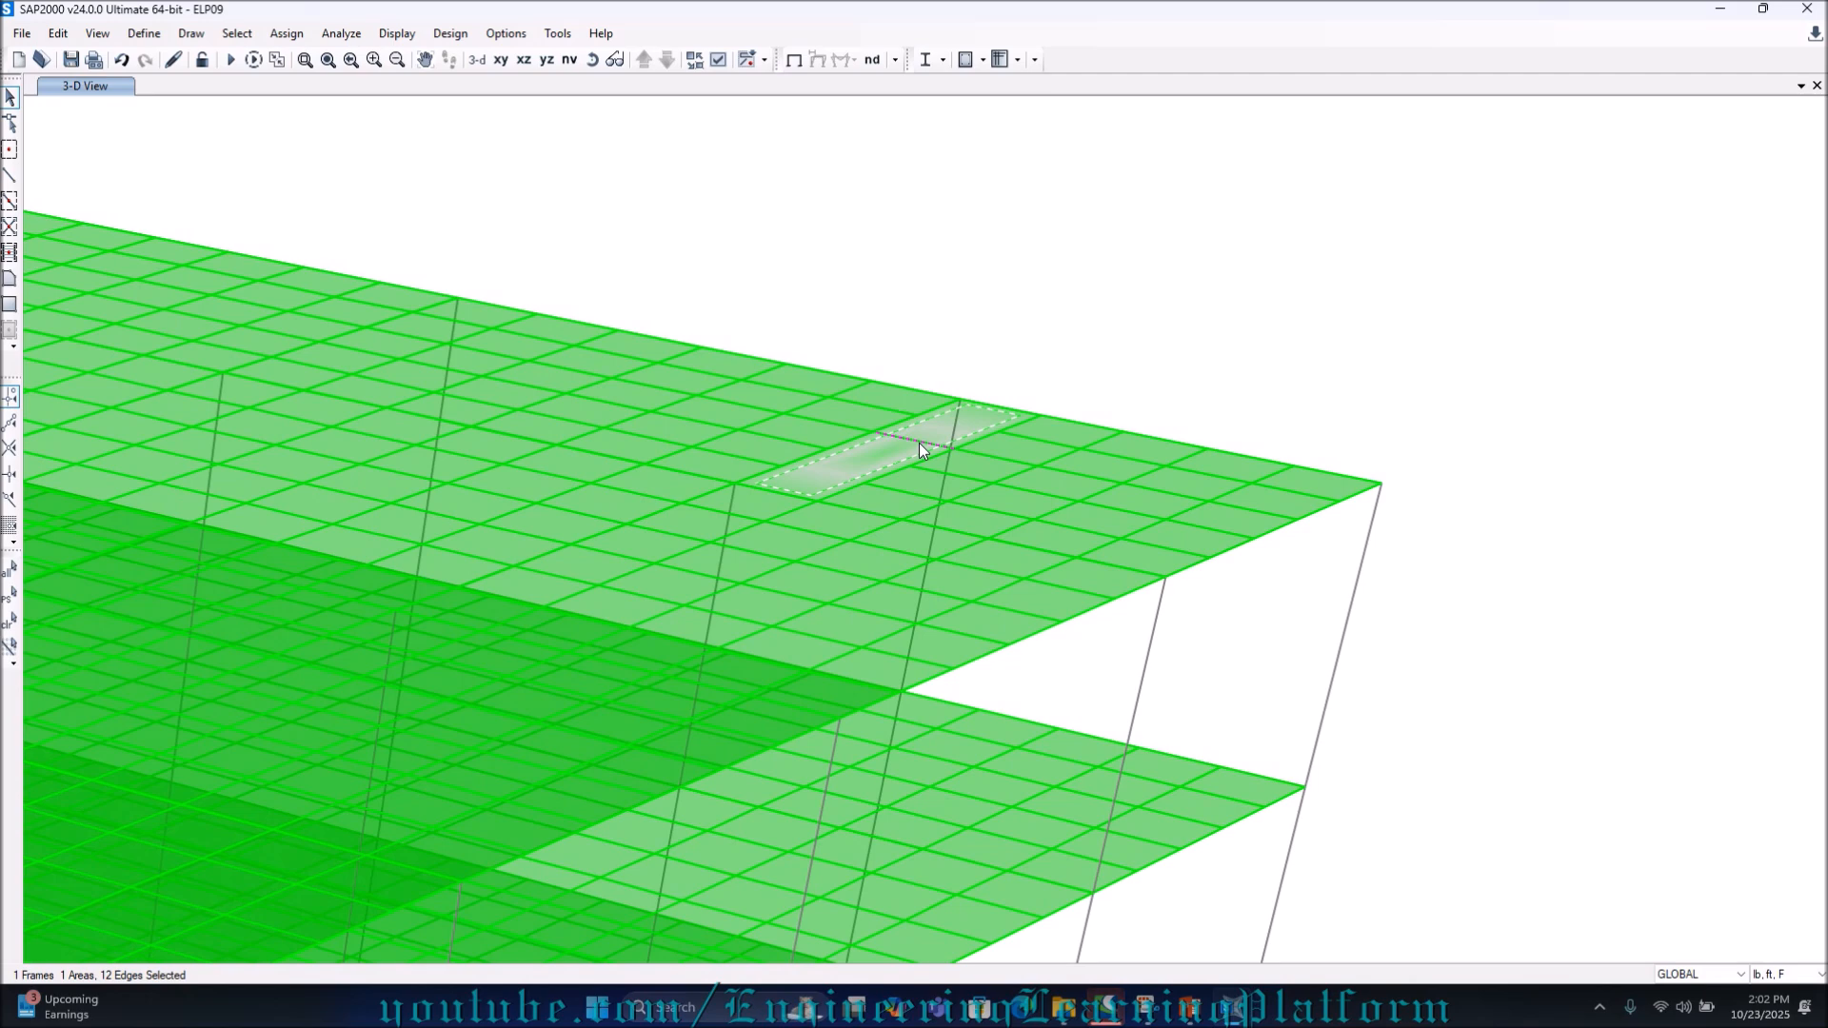
pyautogui.click(58, 33)
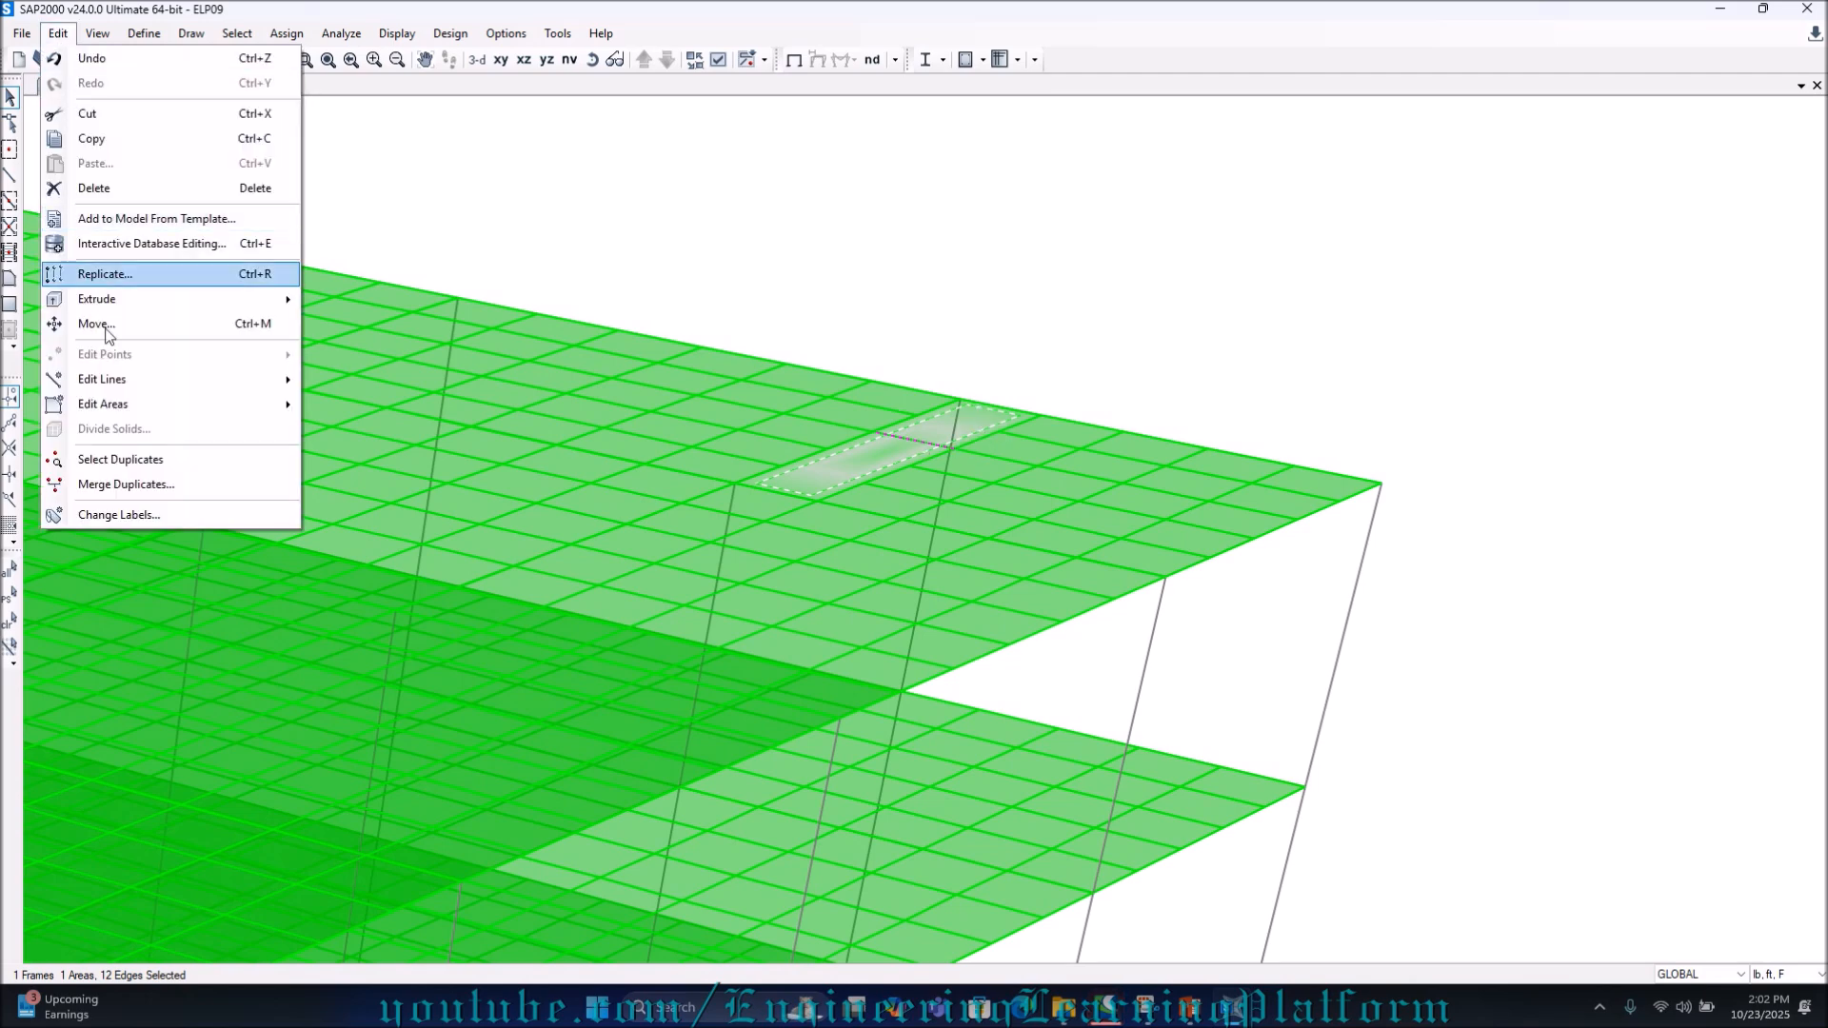
pyautogui.moveTo(138, 406)
pyautogui.click(355, 405)
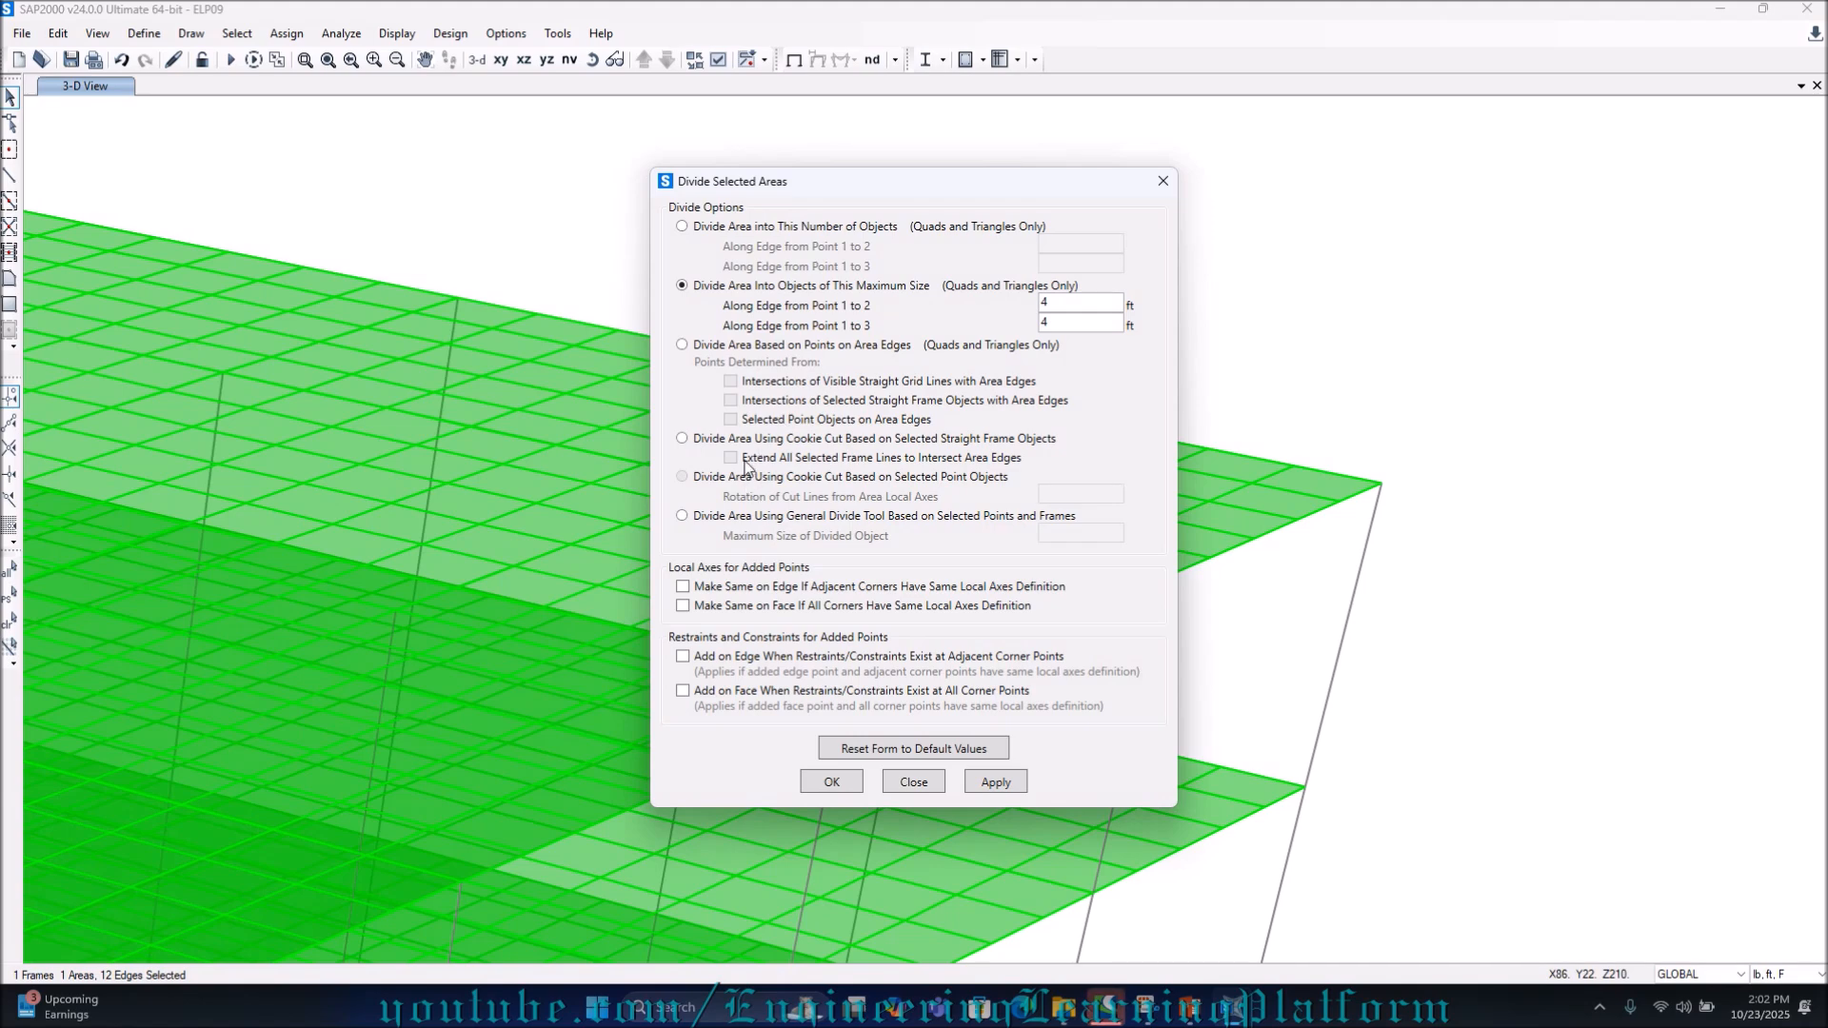
pyautogui.click(750, 440)
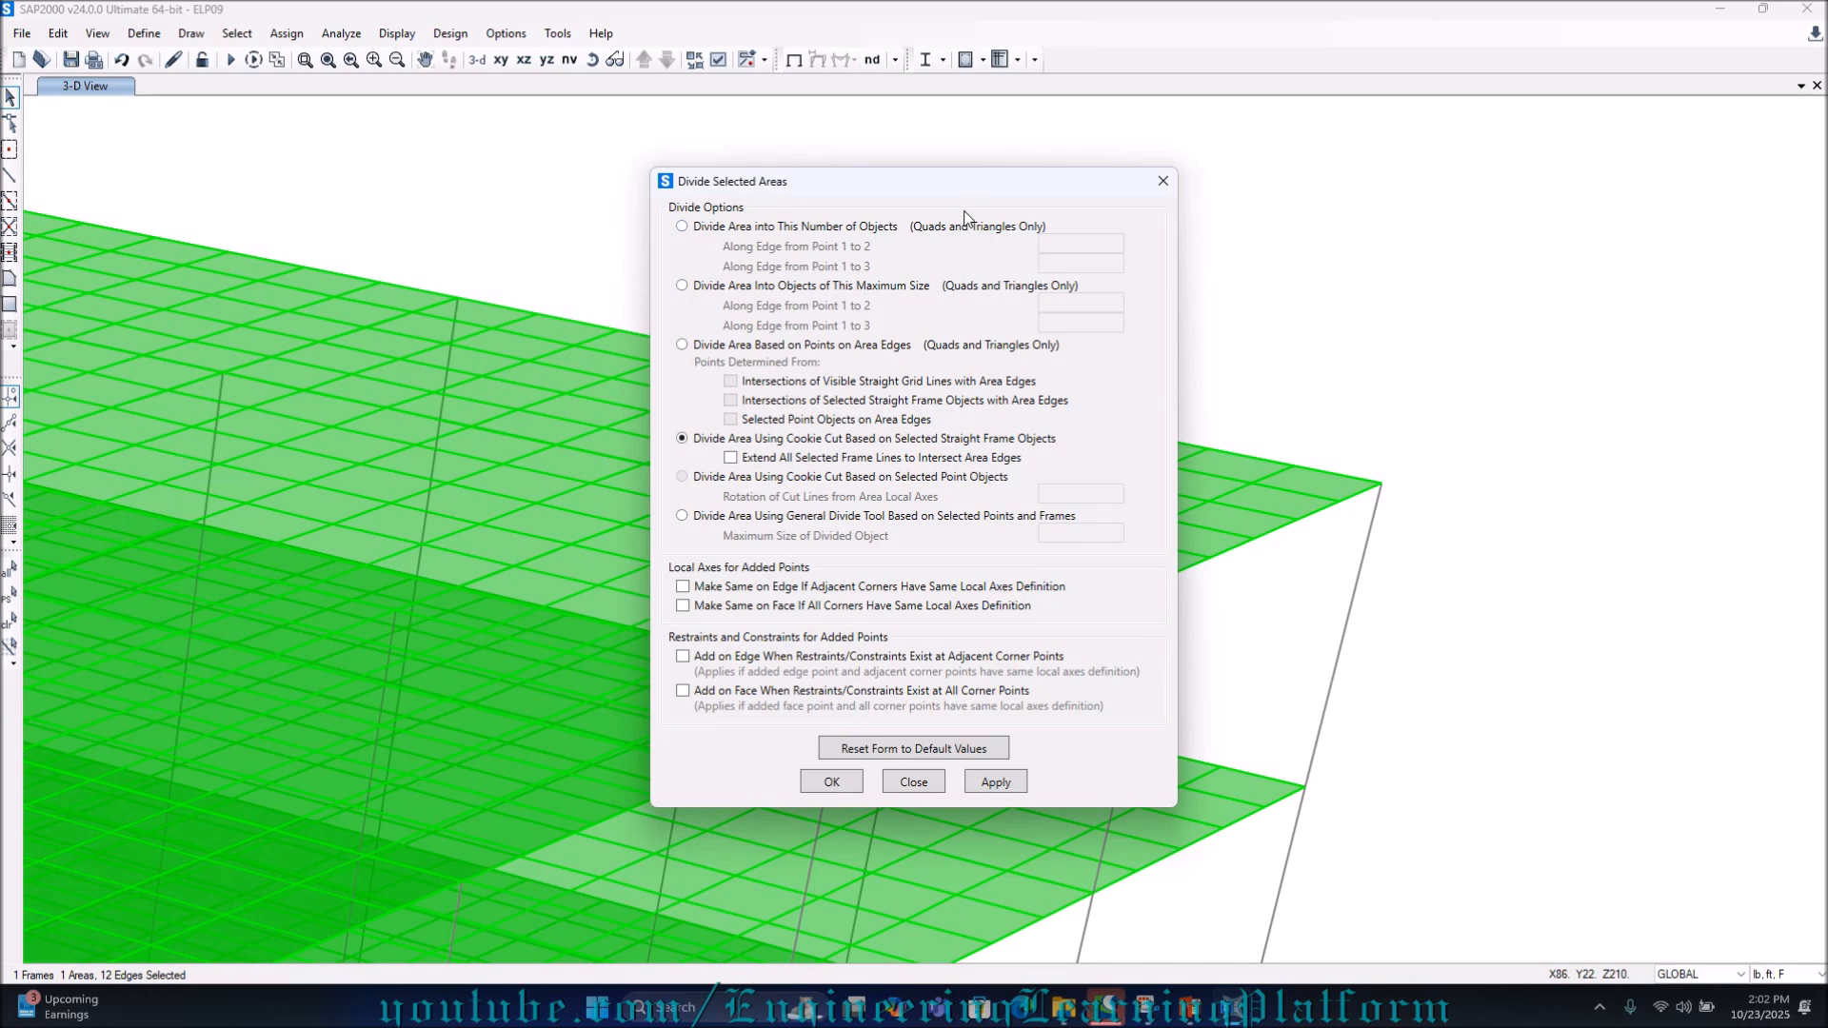
pyautogui.moveTo(964, 200); pyautogui.dragTo(357, 238)
pyautogui.click(387, 822)
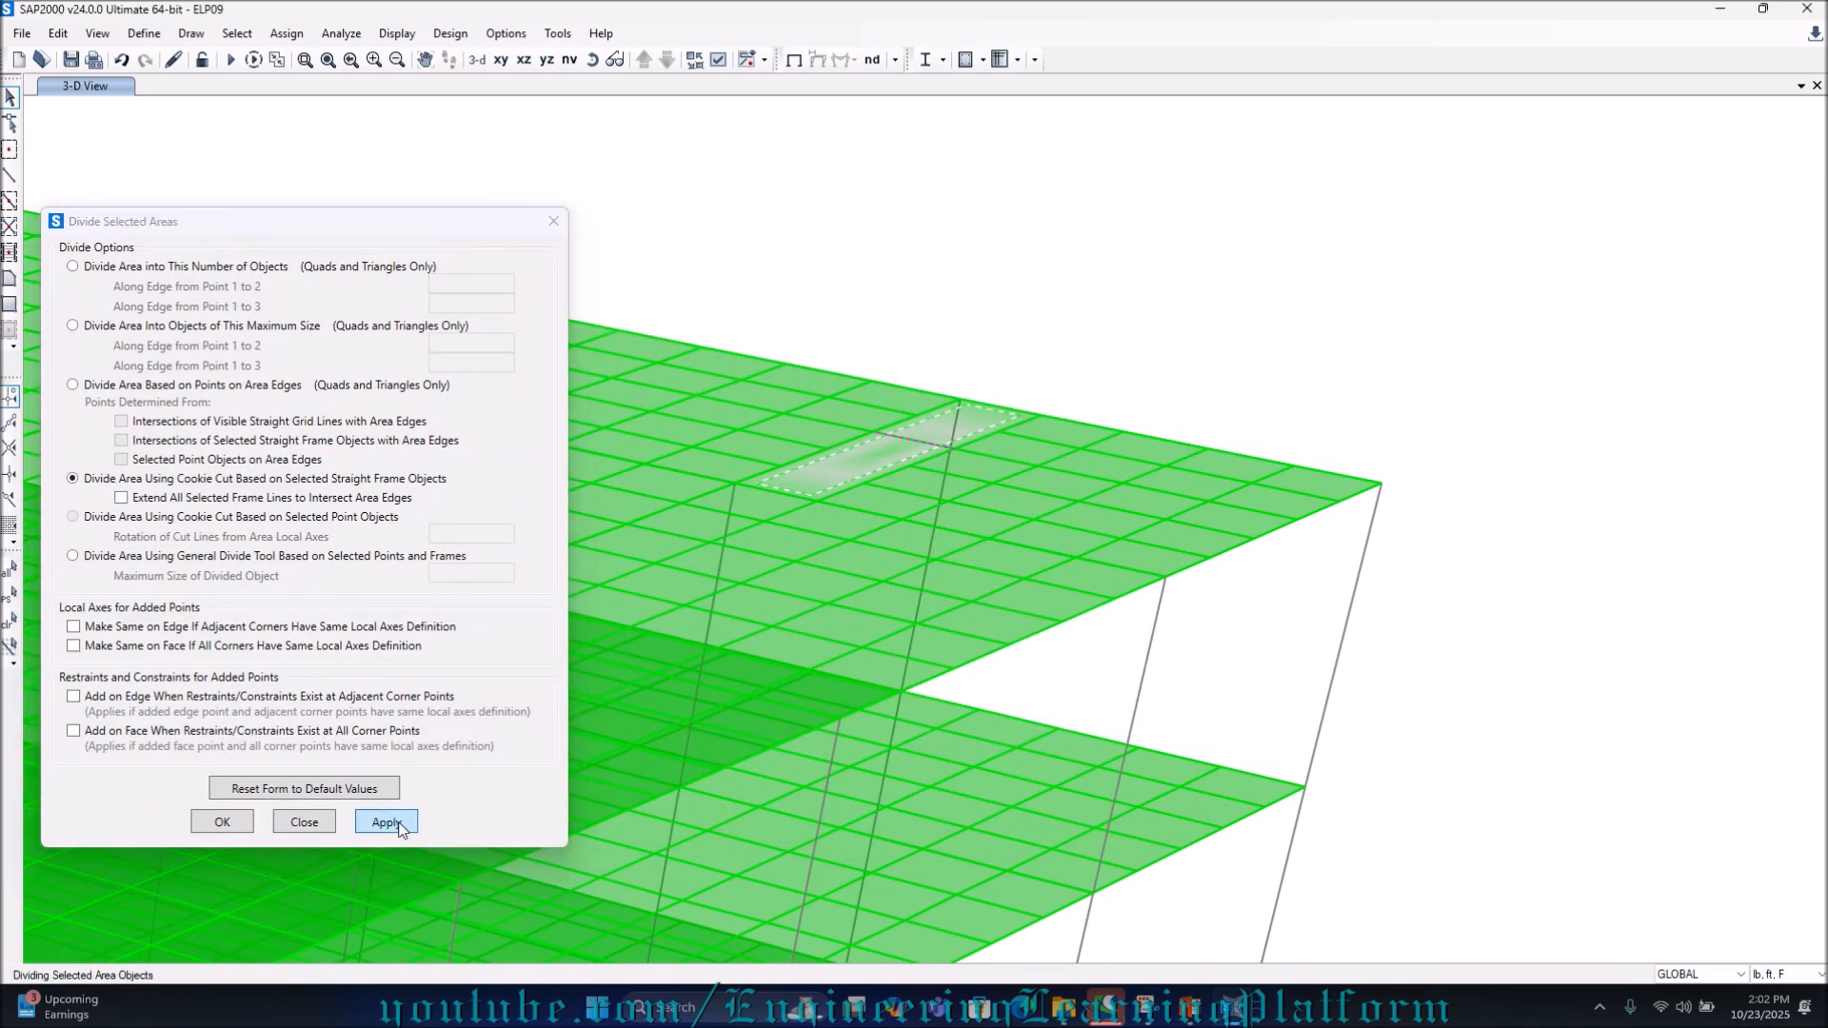
# Select the parts on both sides of the cut line to check the division of the merged area
pyautogui.click(842, 451)
pyautogui.click(917, 417)
pyautogui.click(922, 437)
pyautogui.click(922, 438)
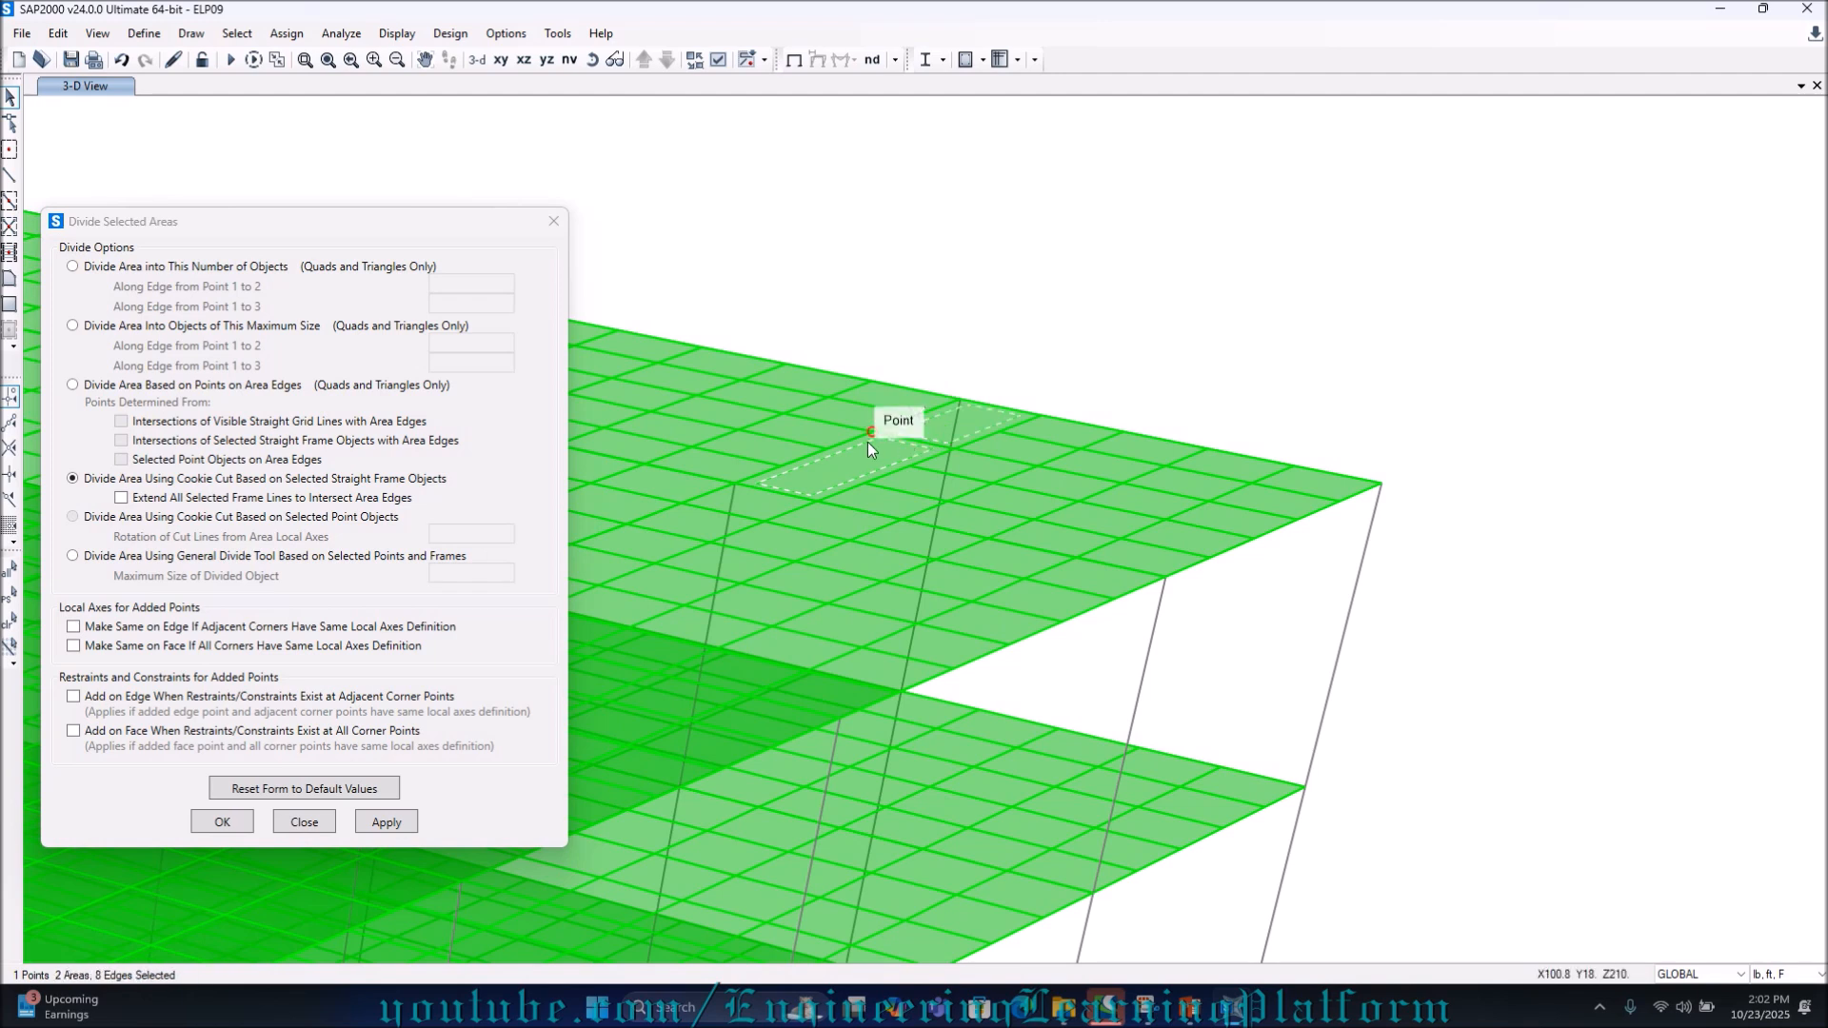
# Undo the trial cut, the drawn frame and the merge of the roof elements, and close the area division settings
pyautogui.hotkey('ctrl', 'z')
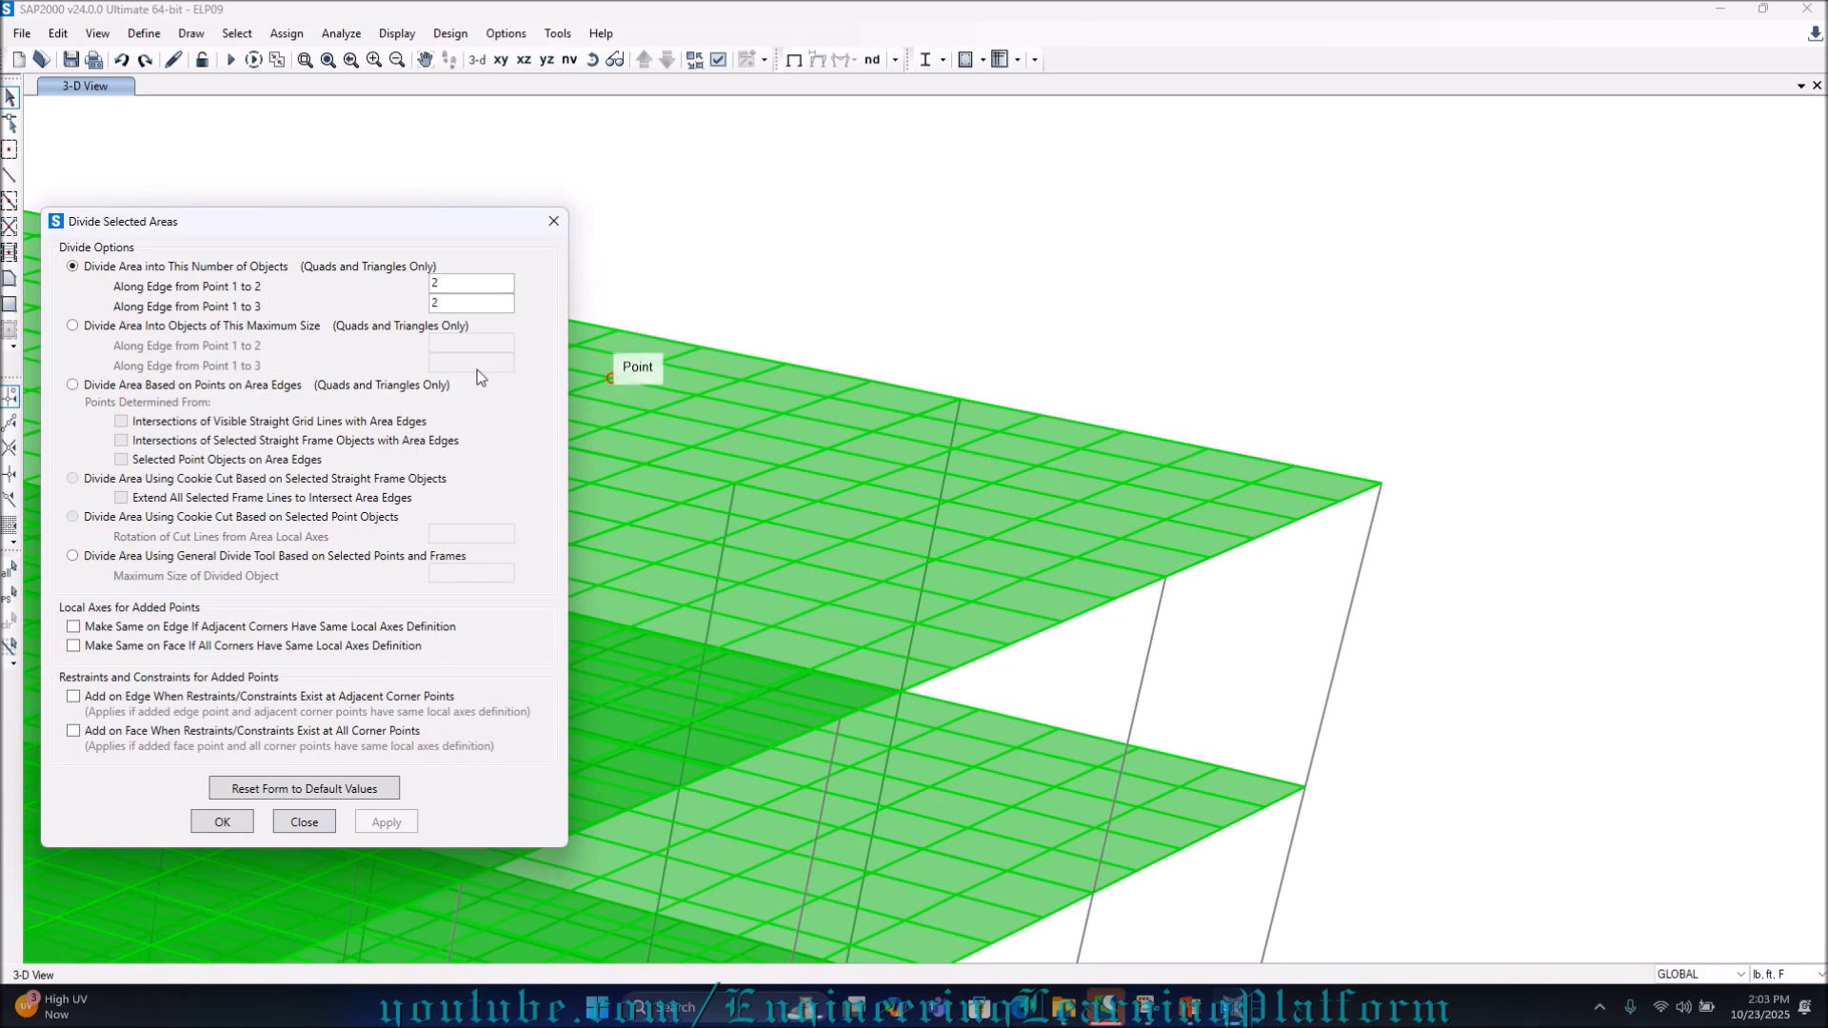
pyautogui.click(560, 229)
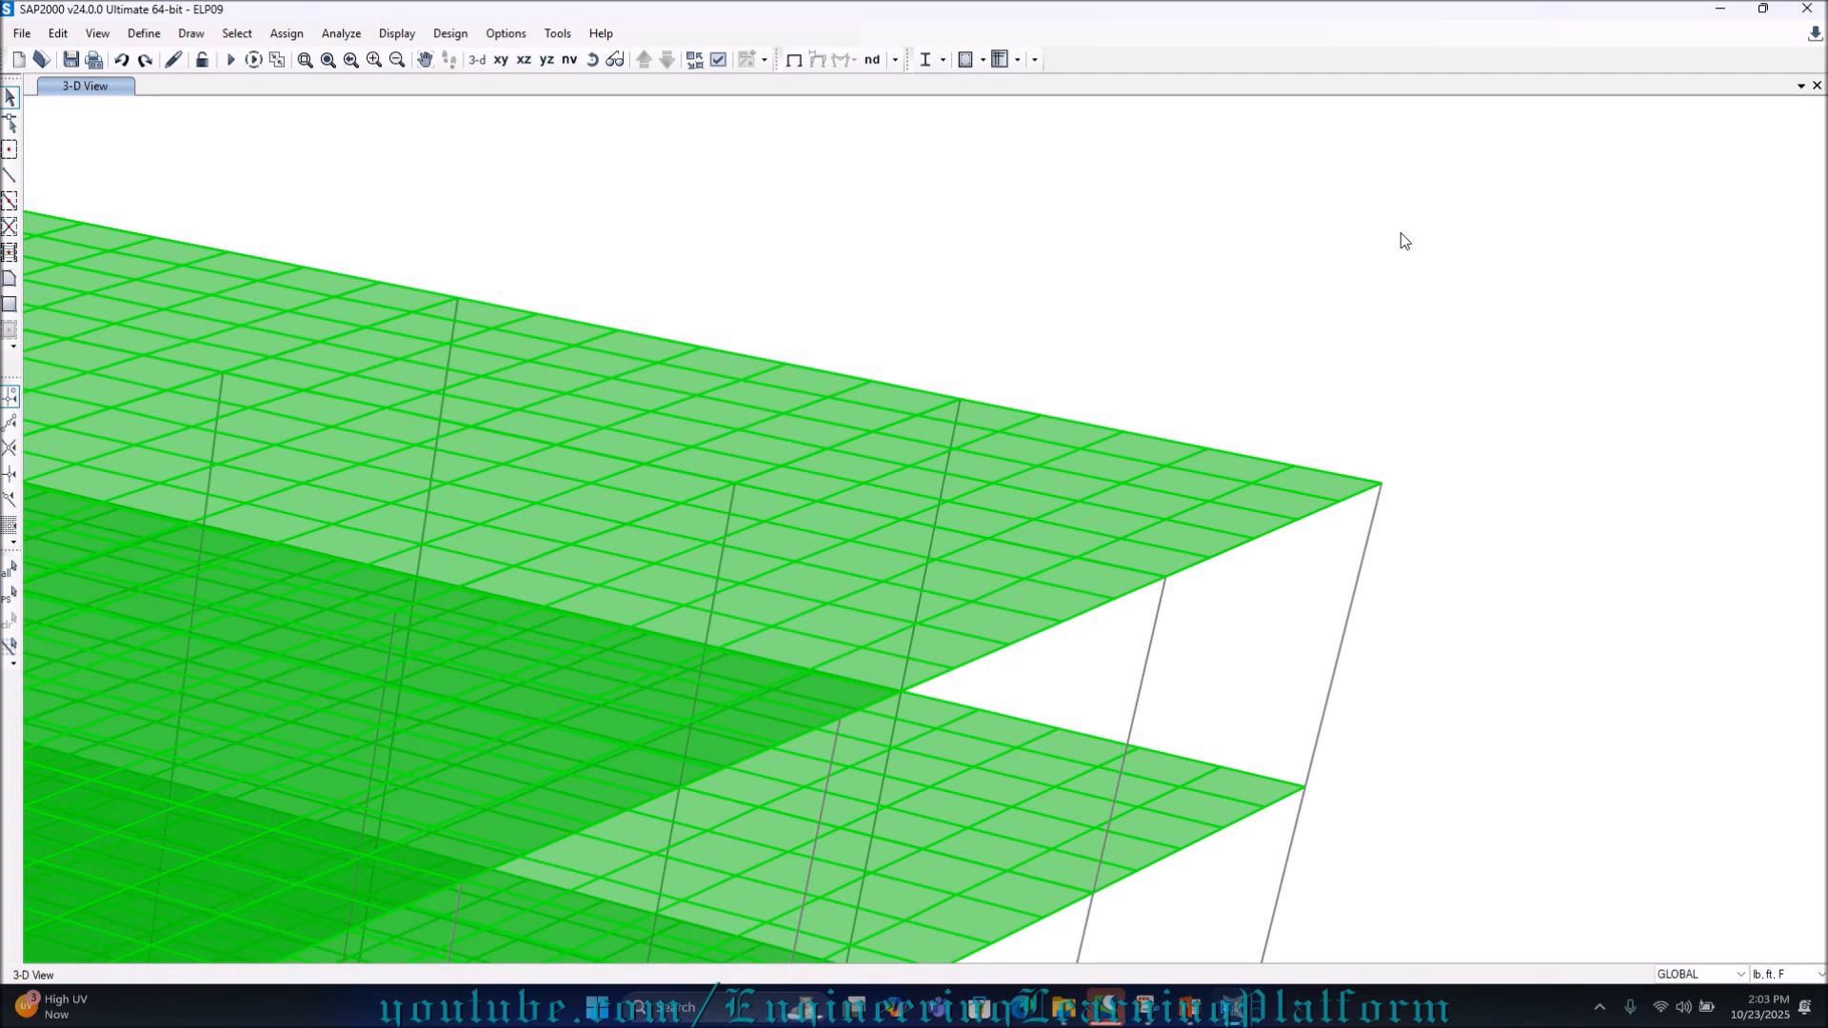
pyautogui.scroll(-2, 1437, 351)
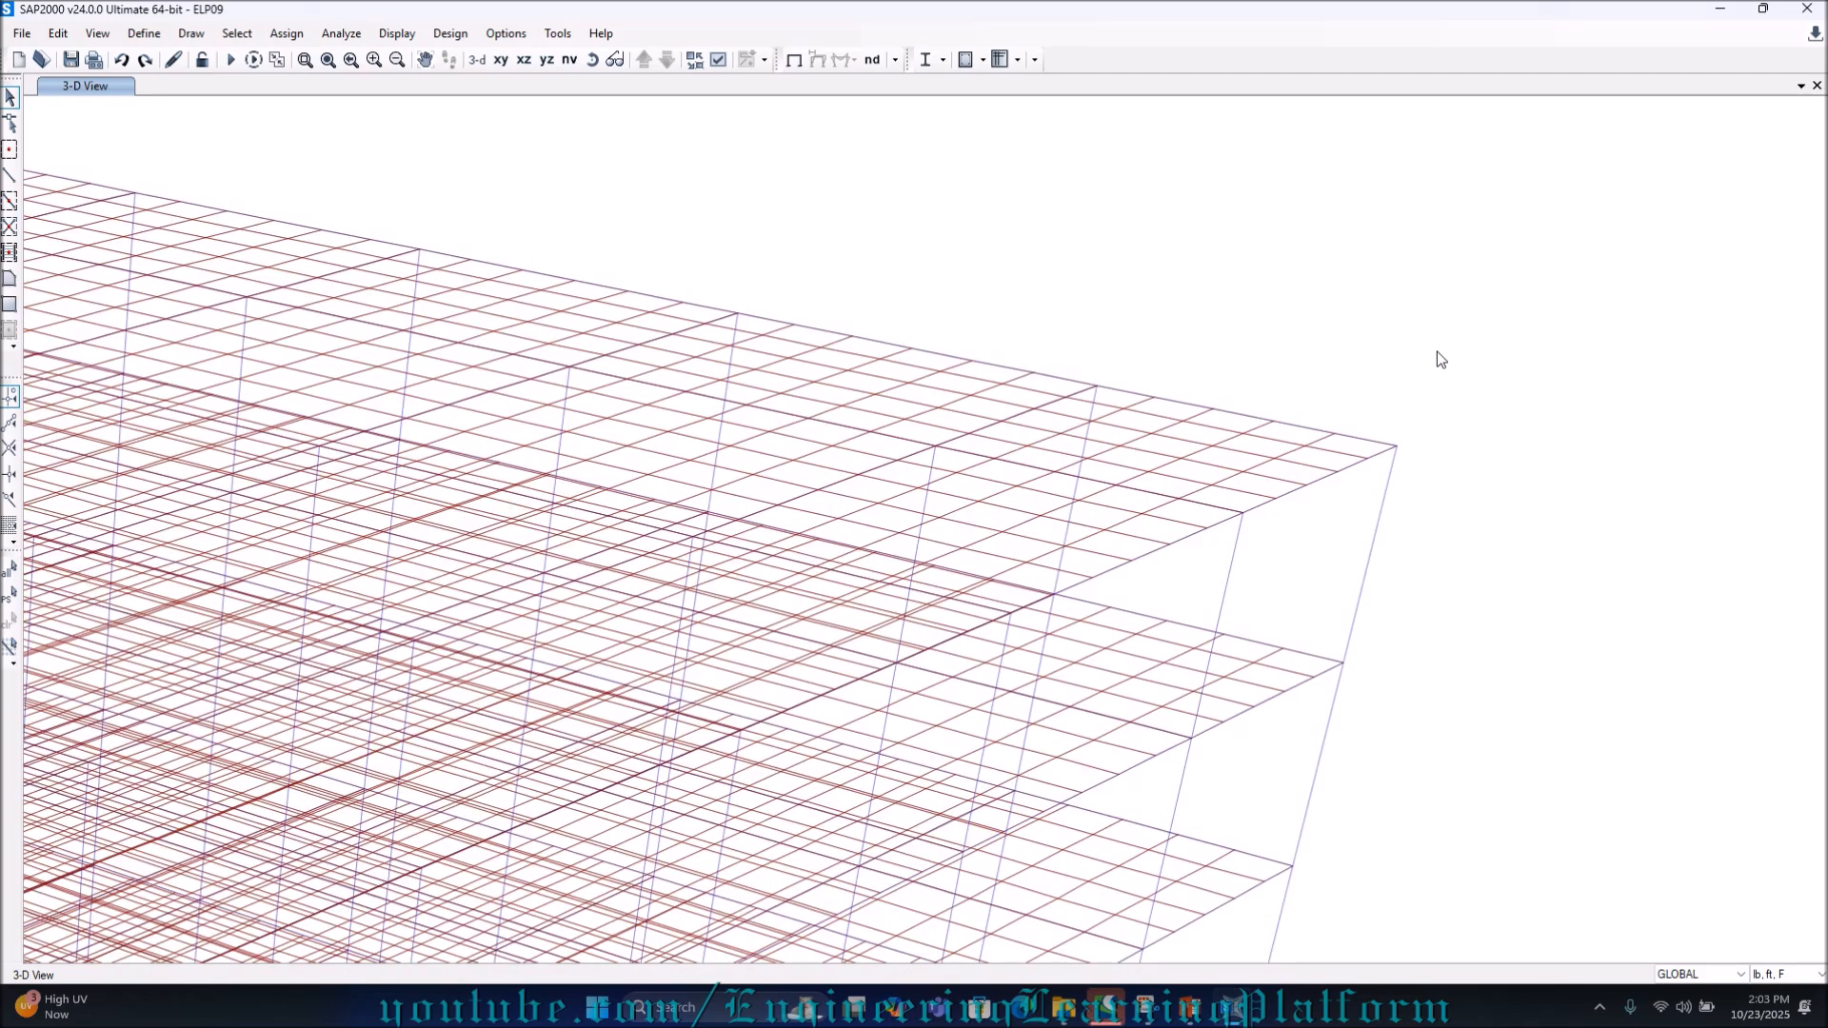
pyautogui.scroll(-3, 1323, 385)
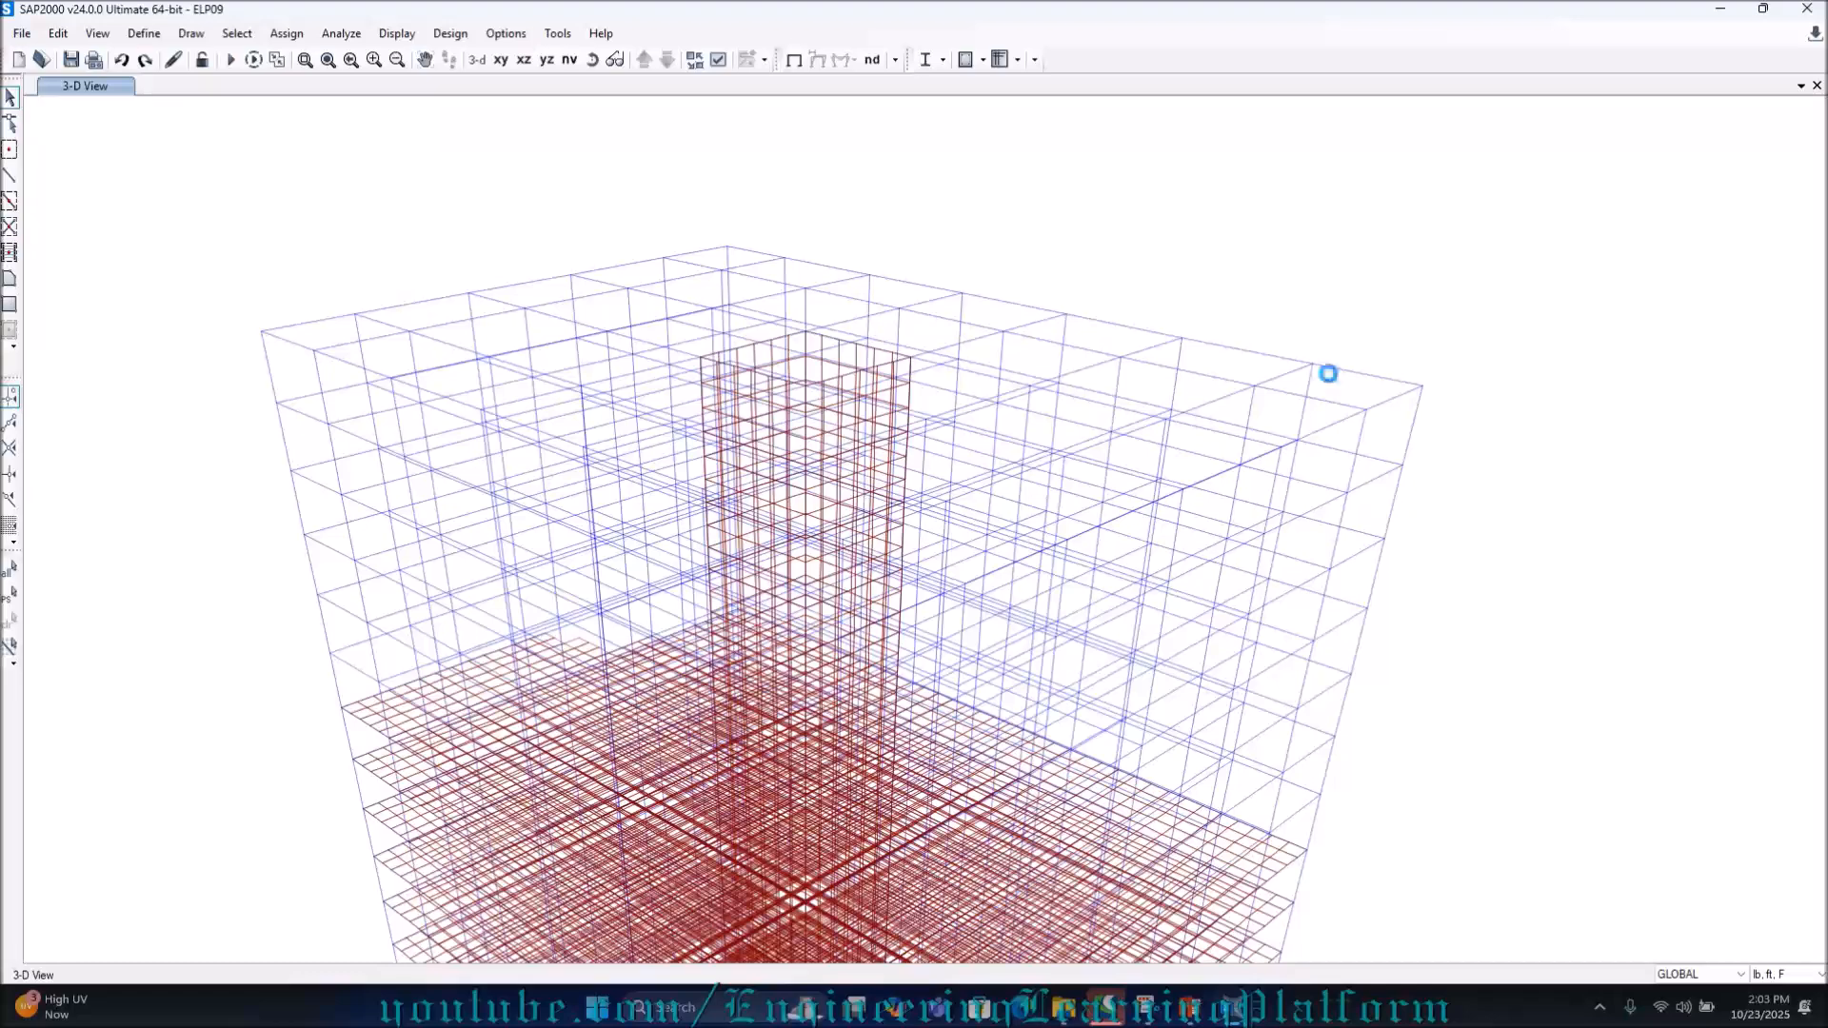
pyautogui.scroll(3, 1340, 371)
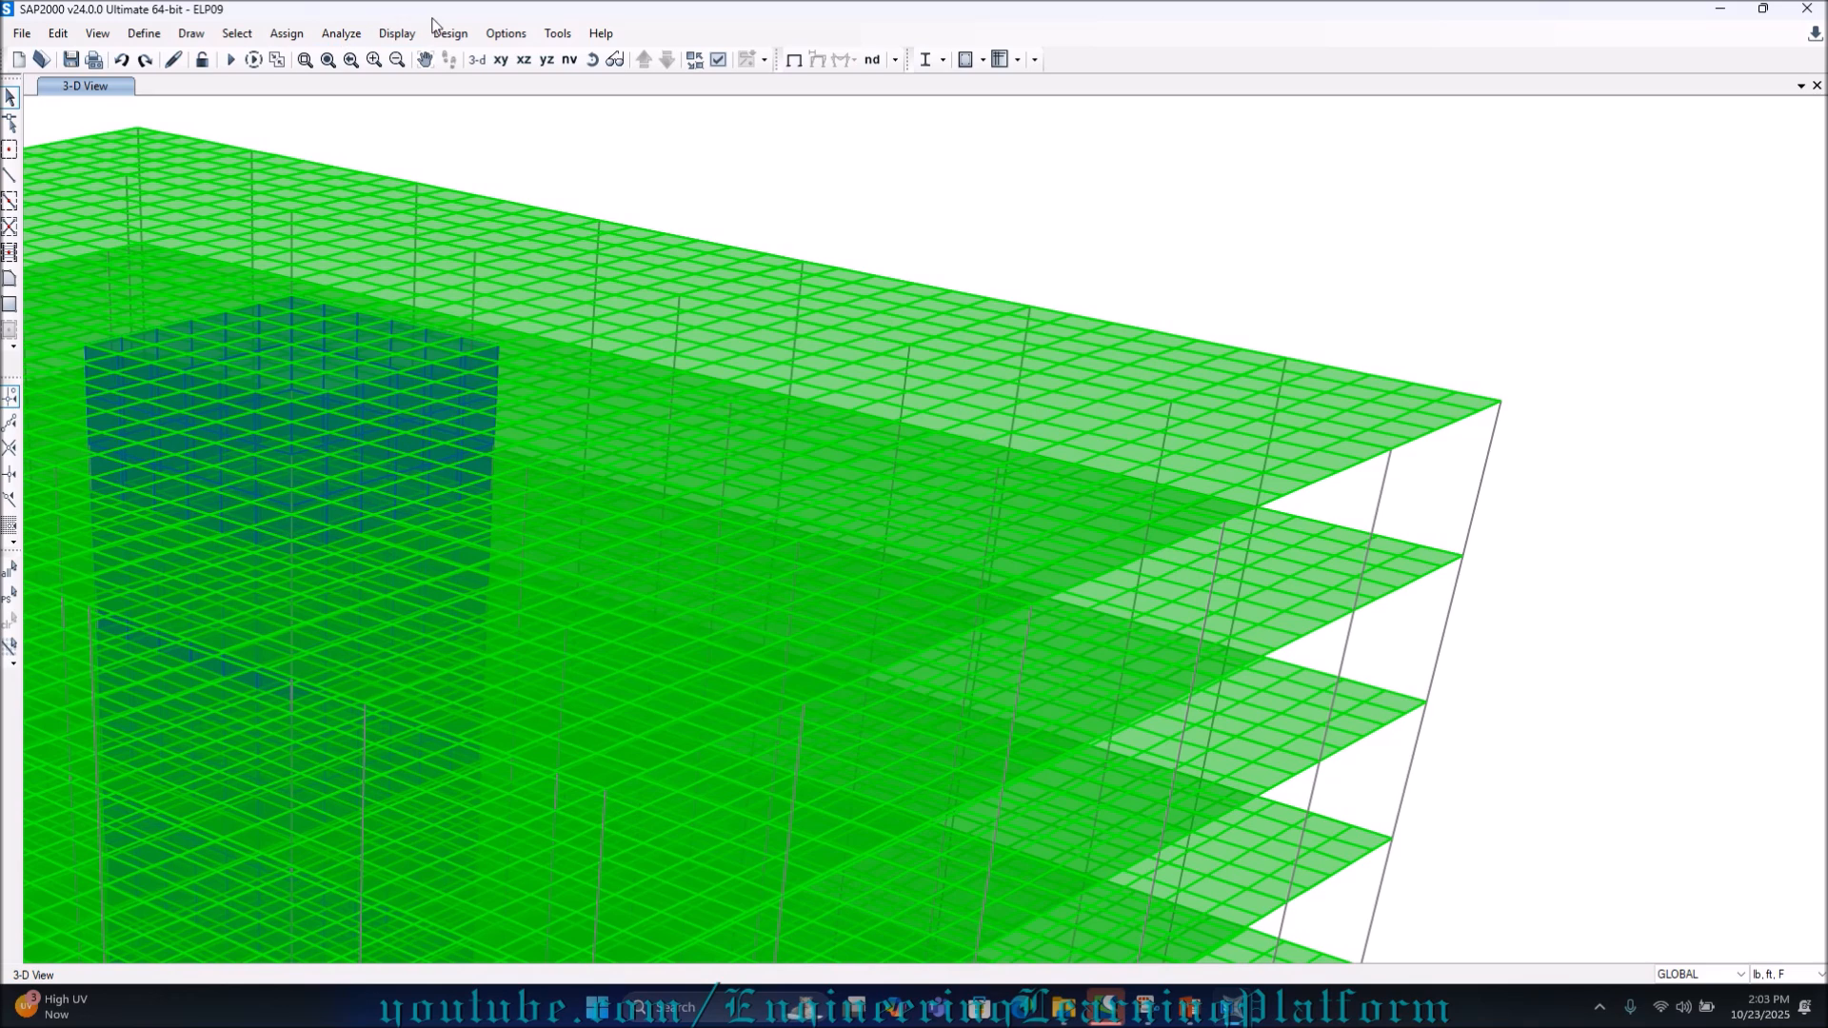
pyautogui.click(342, 36)
pyautogui.moveTo(286, 34)
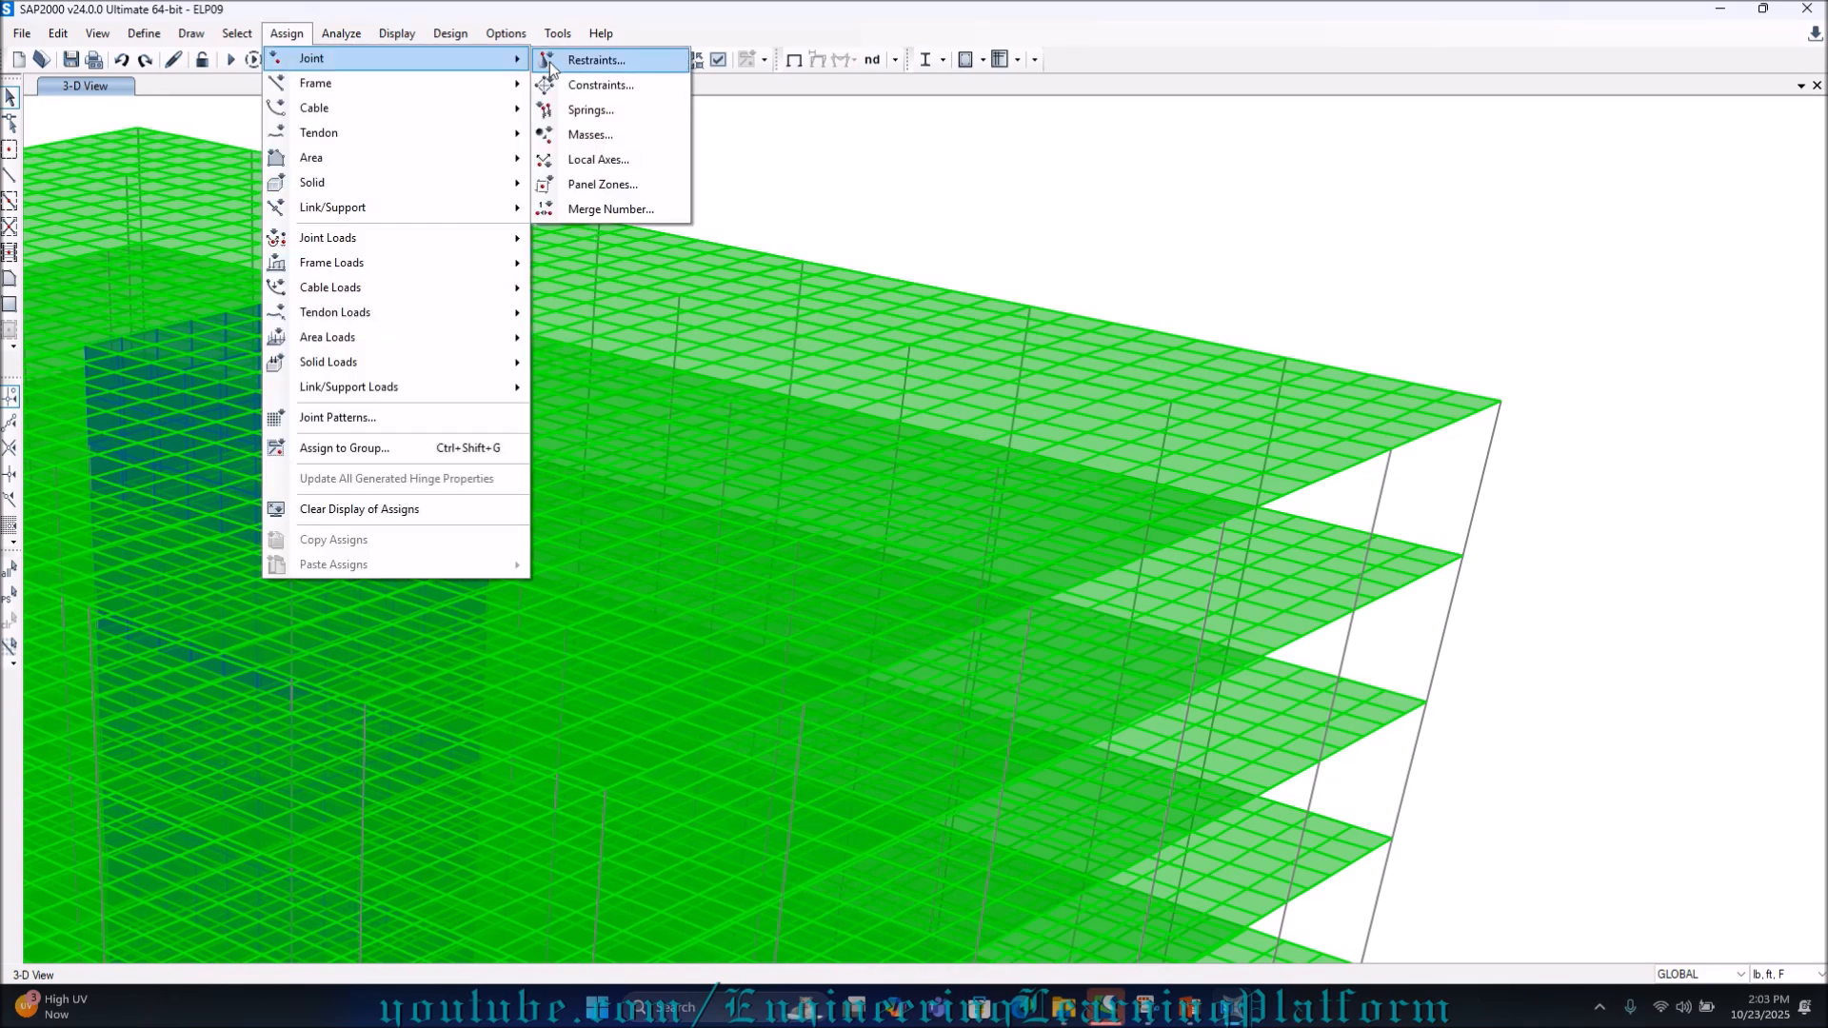
pyautogui.click(898, 17)
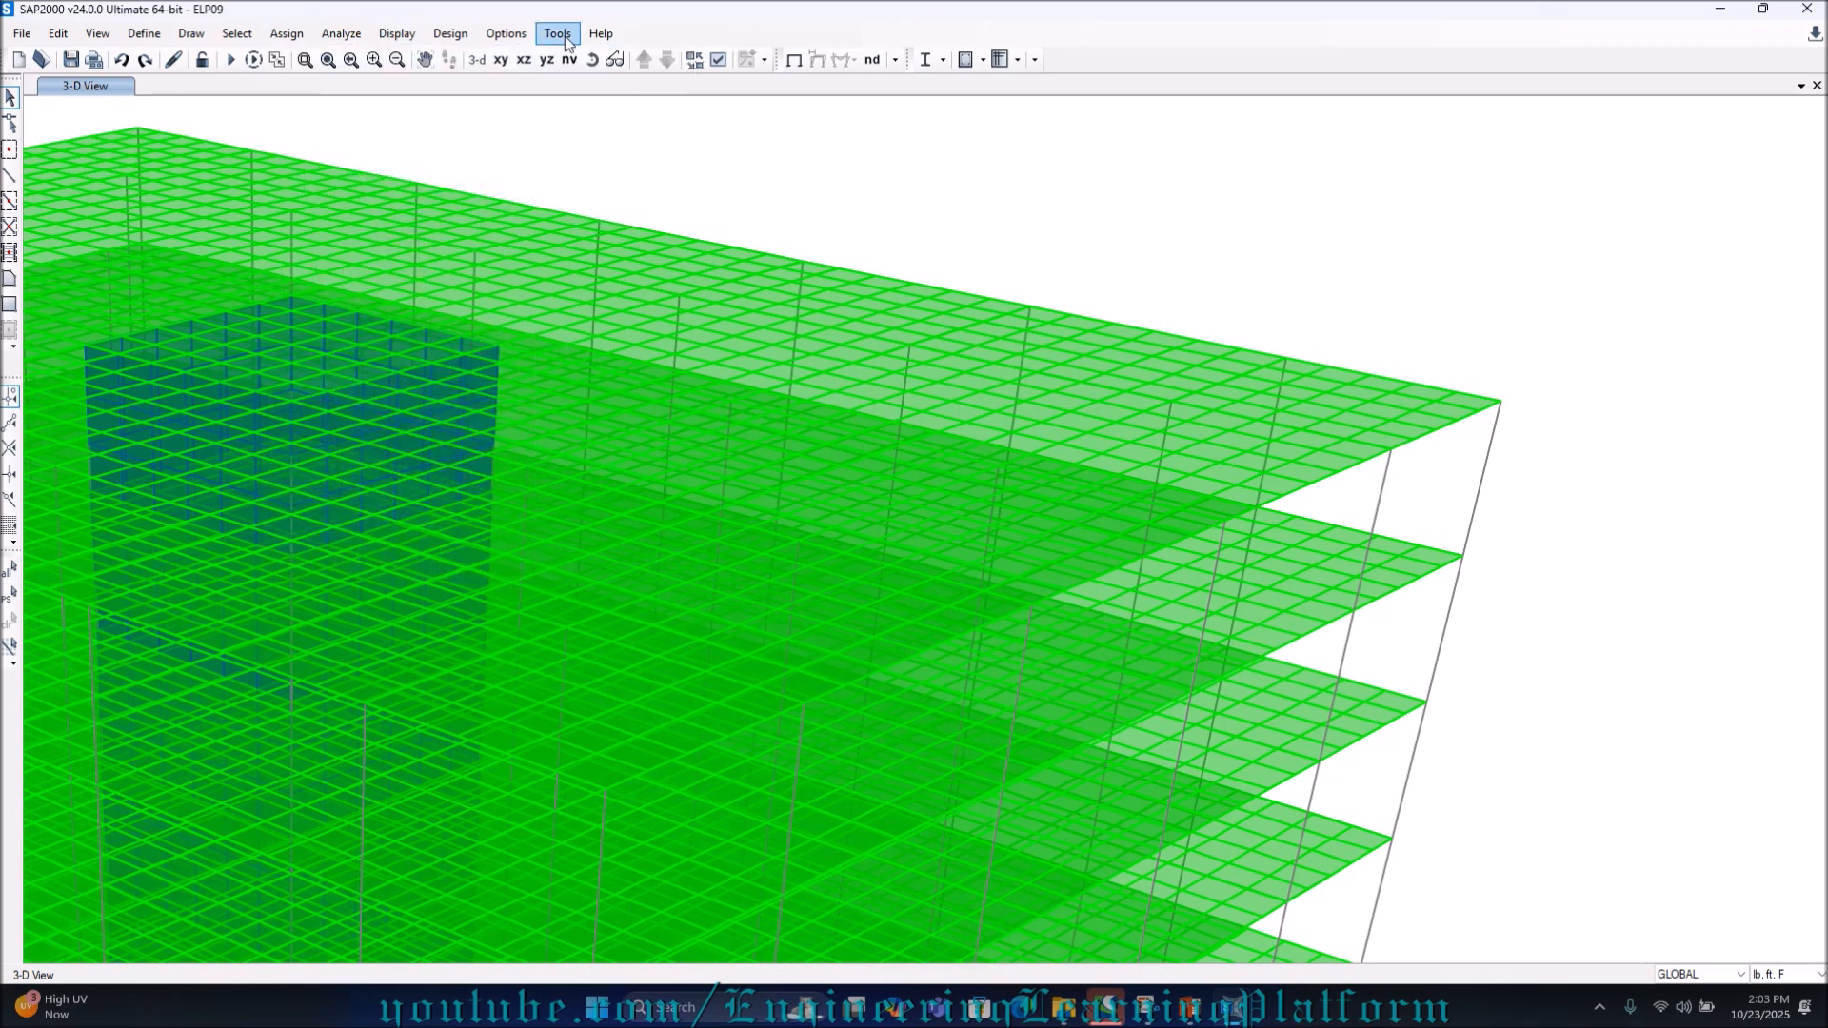
pyautogui.scroll(-2, 953, 144)
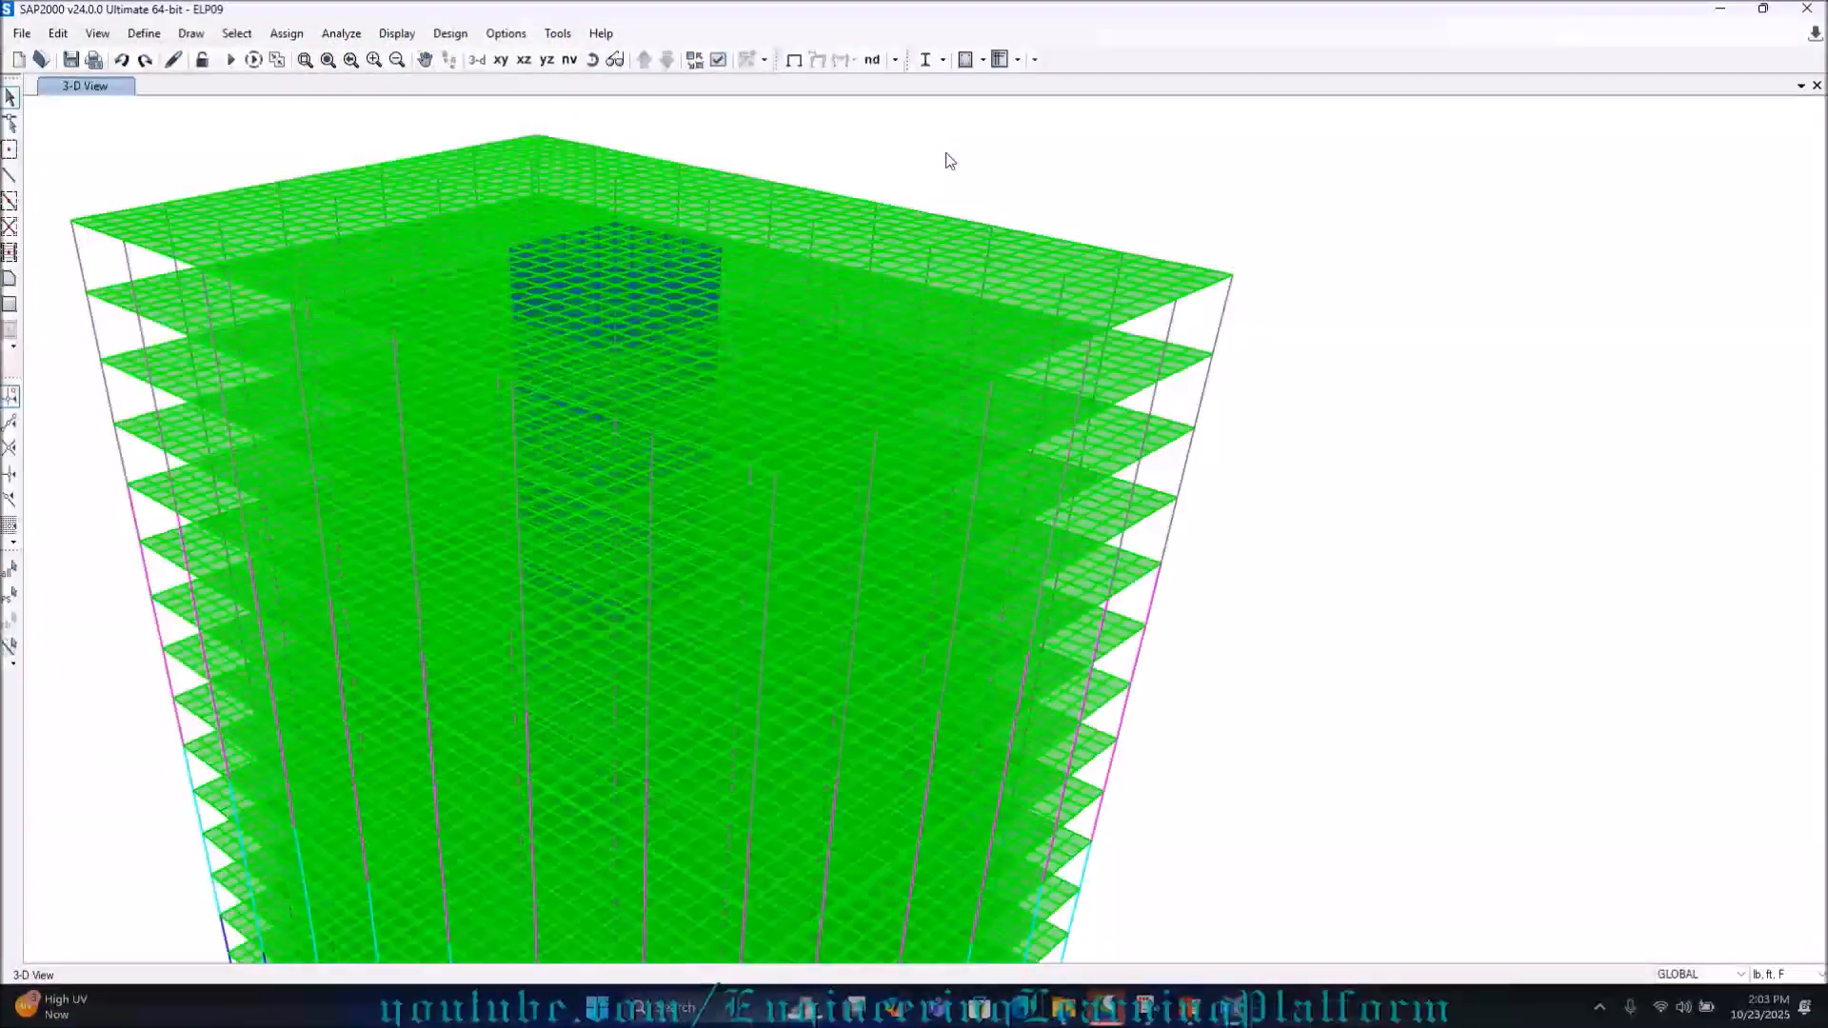
# Switch to the X-Y plan view and go through the levels to the base plane at Z=0
pyautogui.click(477, 60)
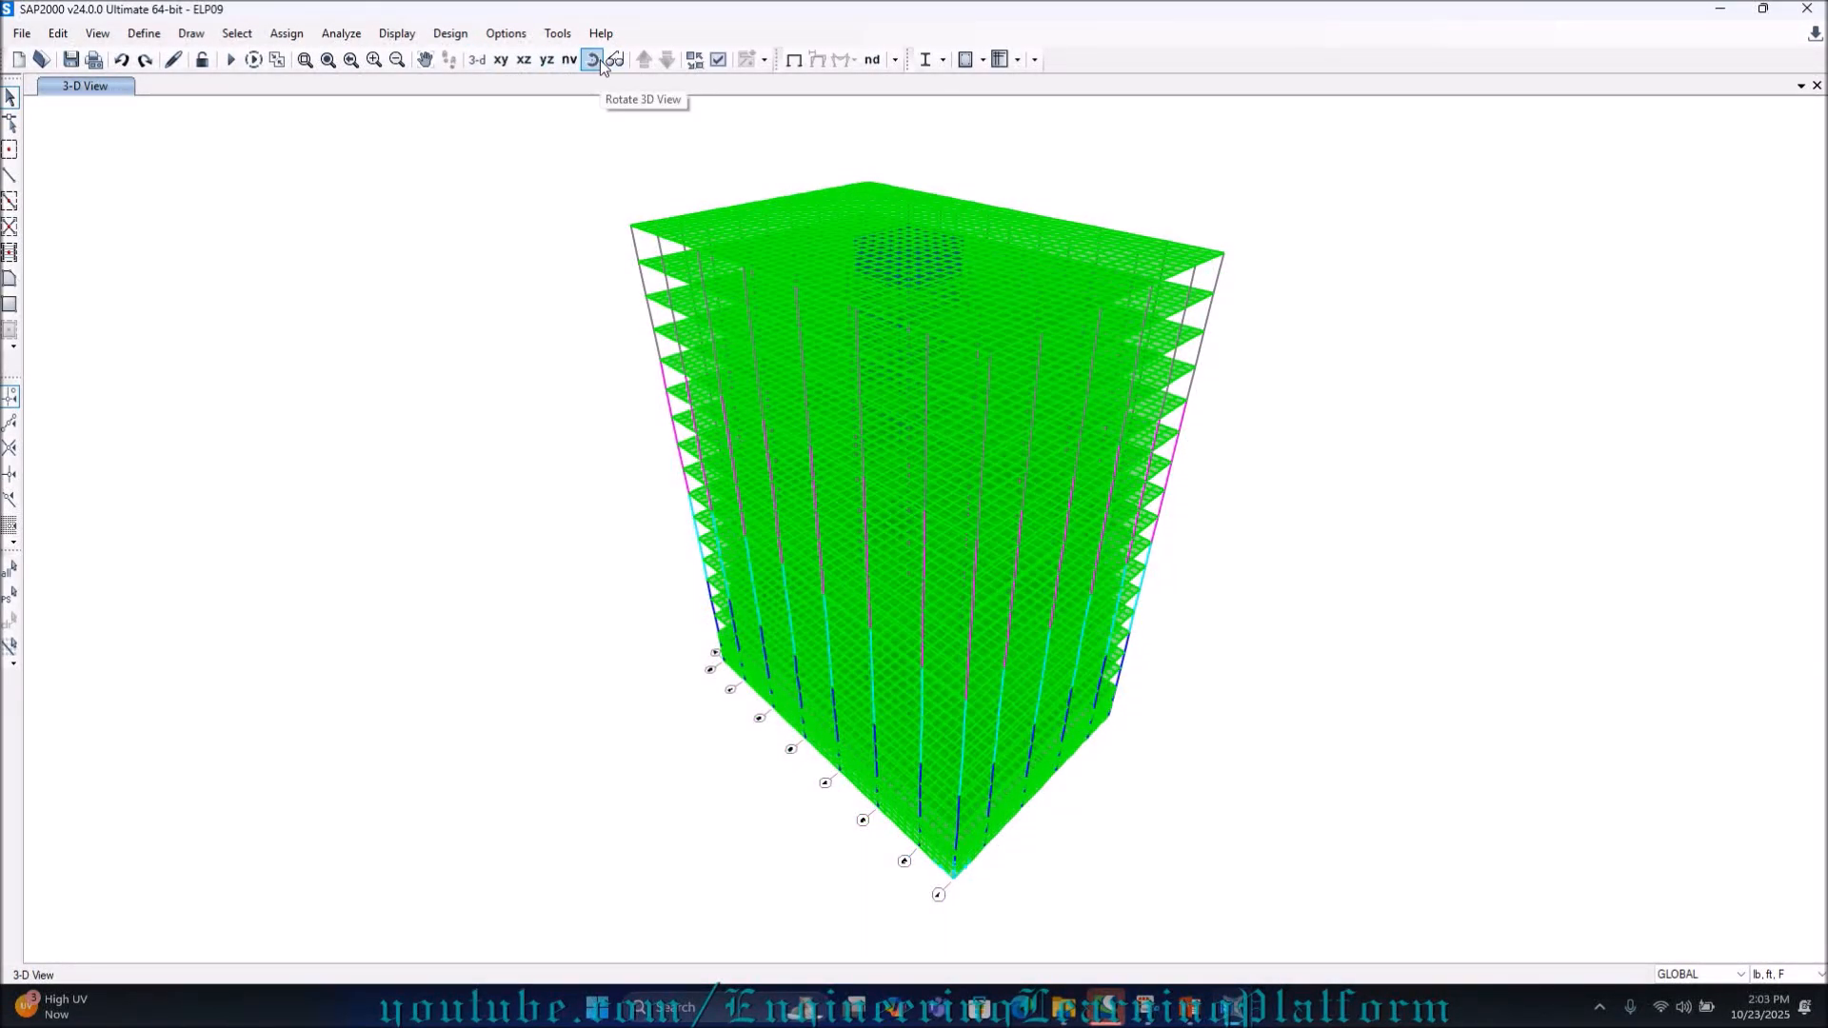
pyautogui.click(501, 60)
pyautogui.click(667, 60)
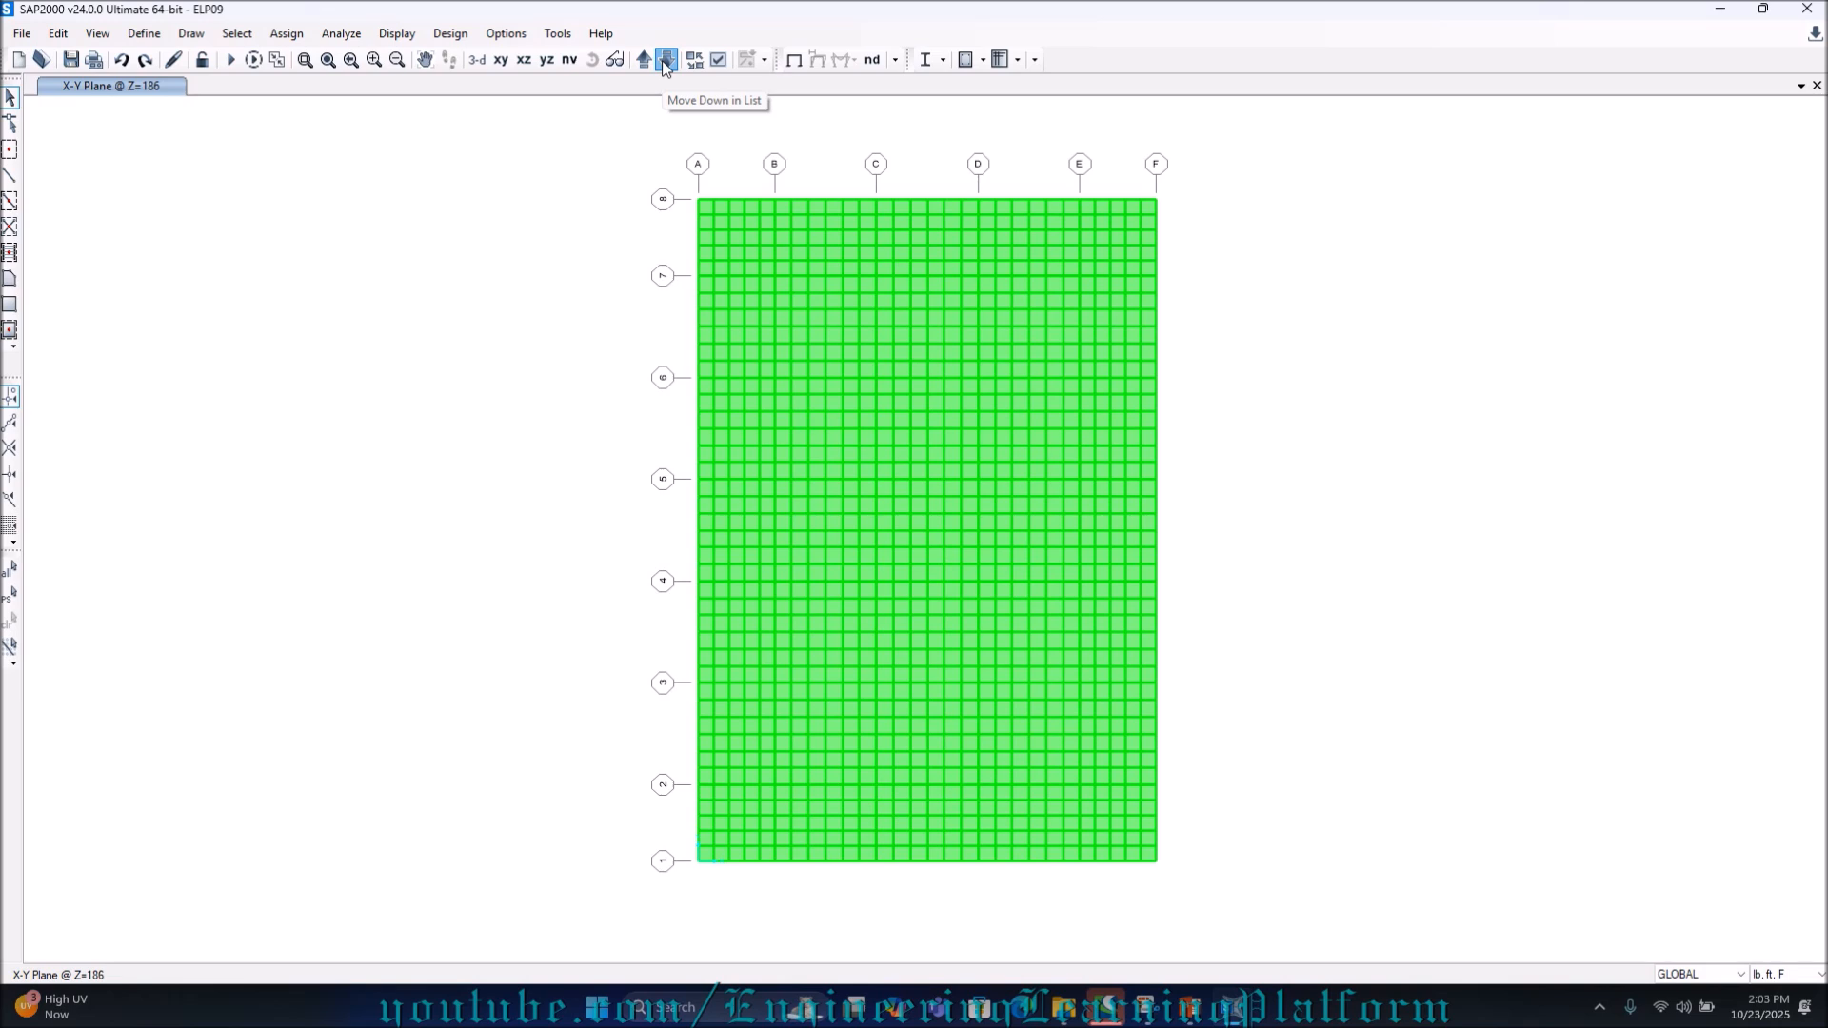
pyautogui.click(666, 60)
pyautogui.click(667, 60)
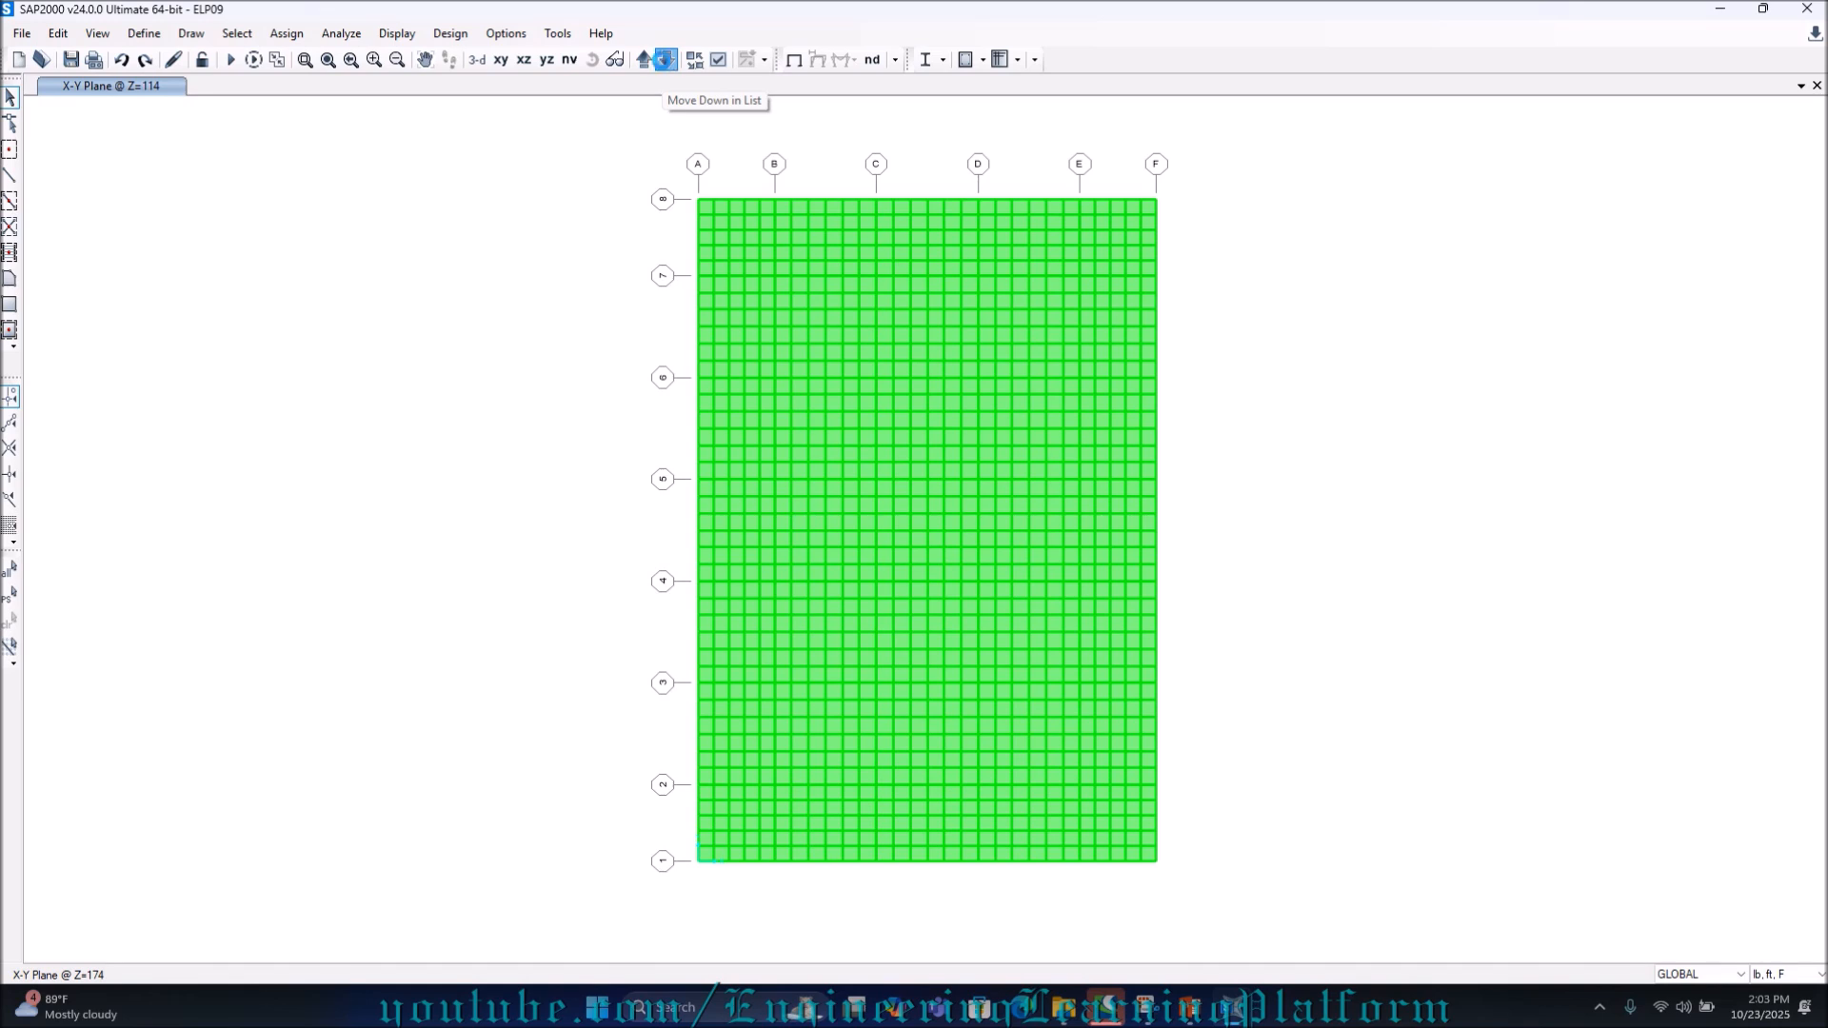
pyautogui.click(666, 60)
pyautogui.click(666, 60)
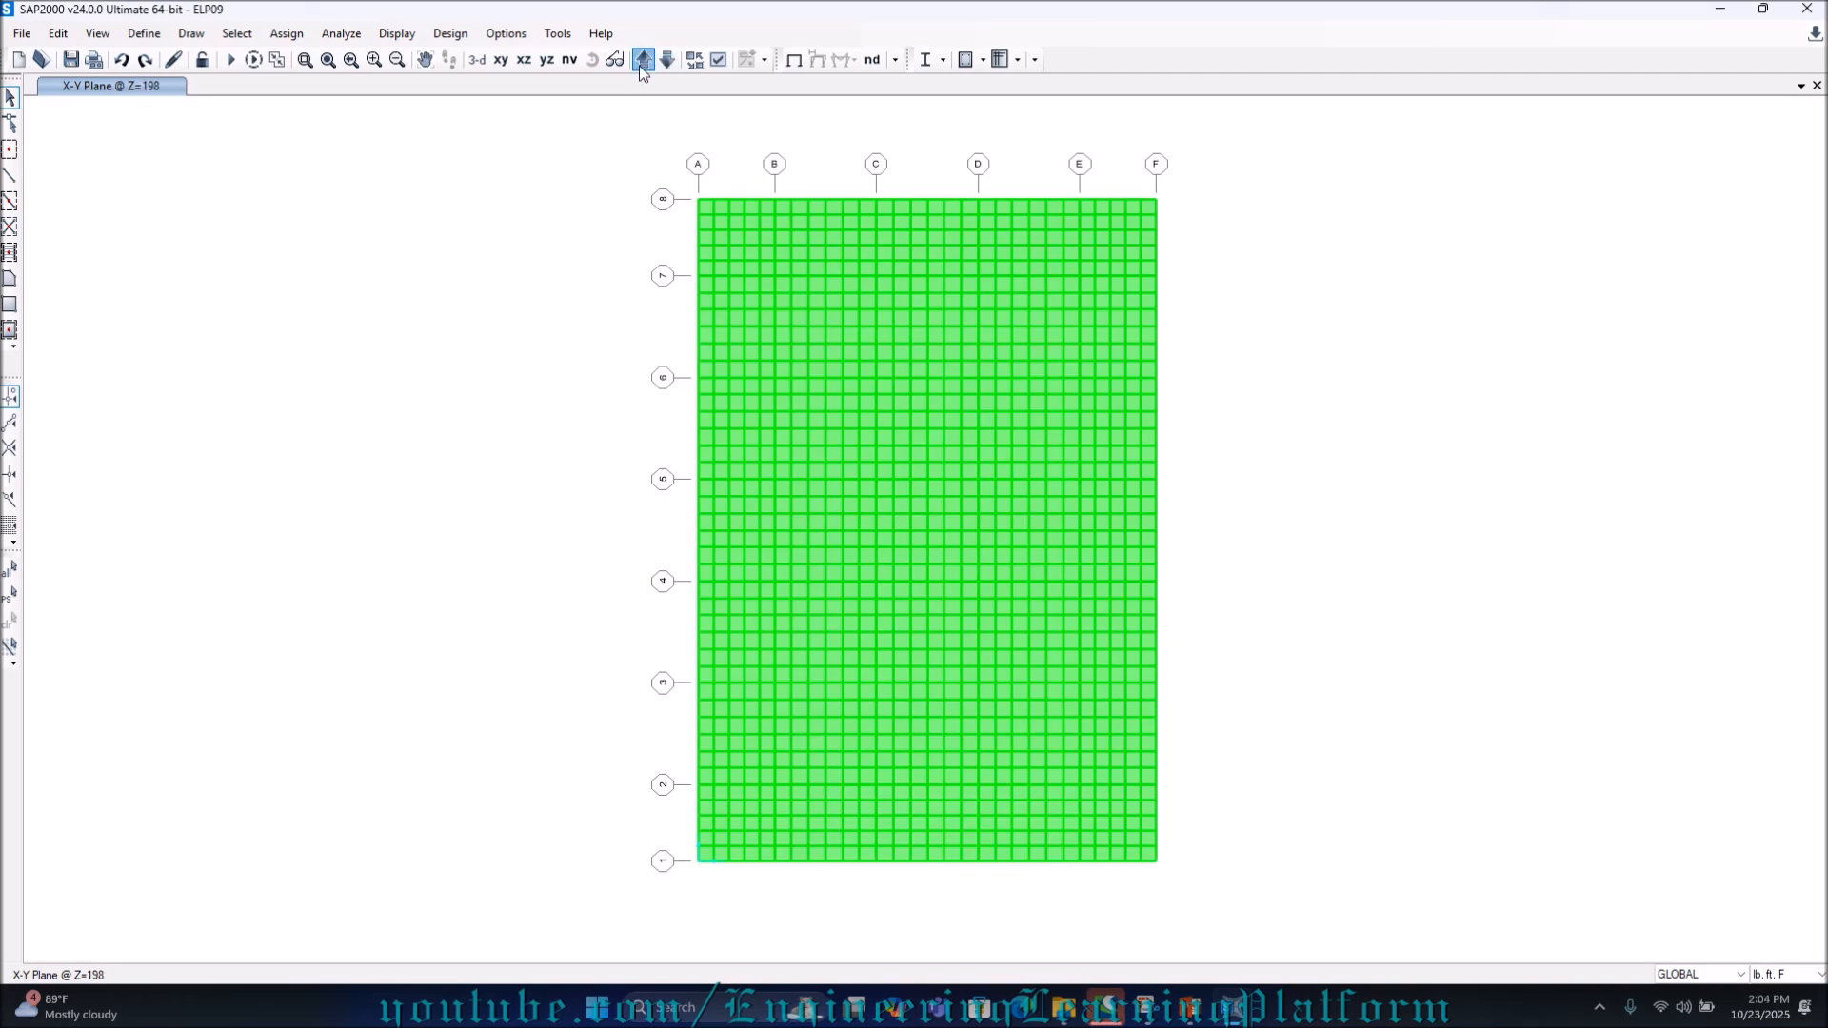
pyautogui.click(640, 63)
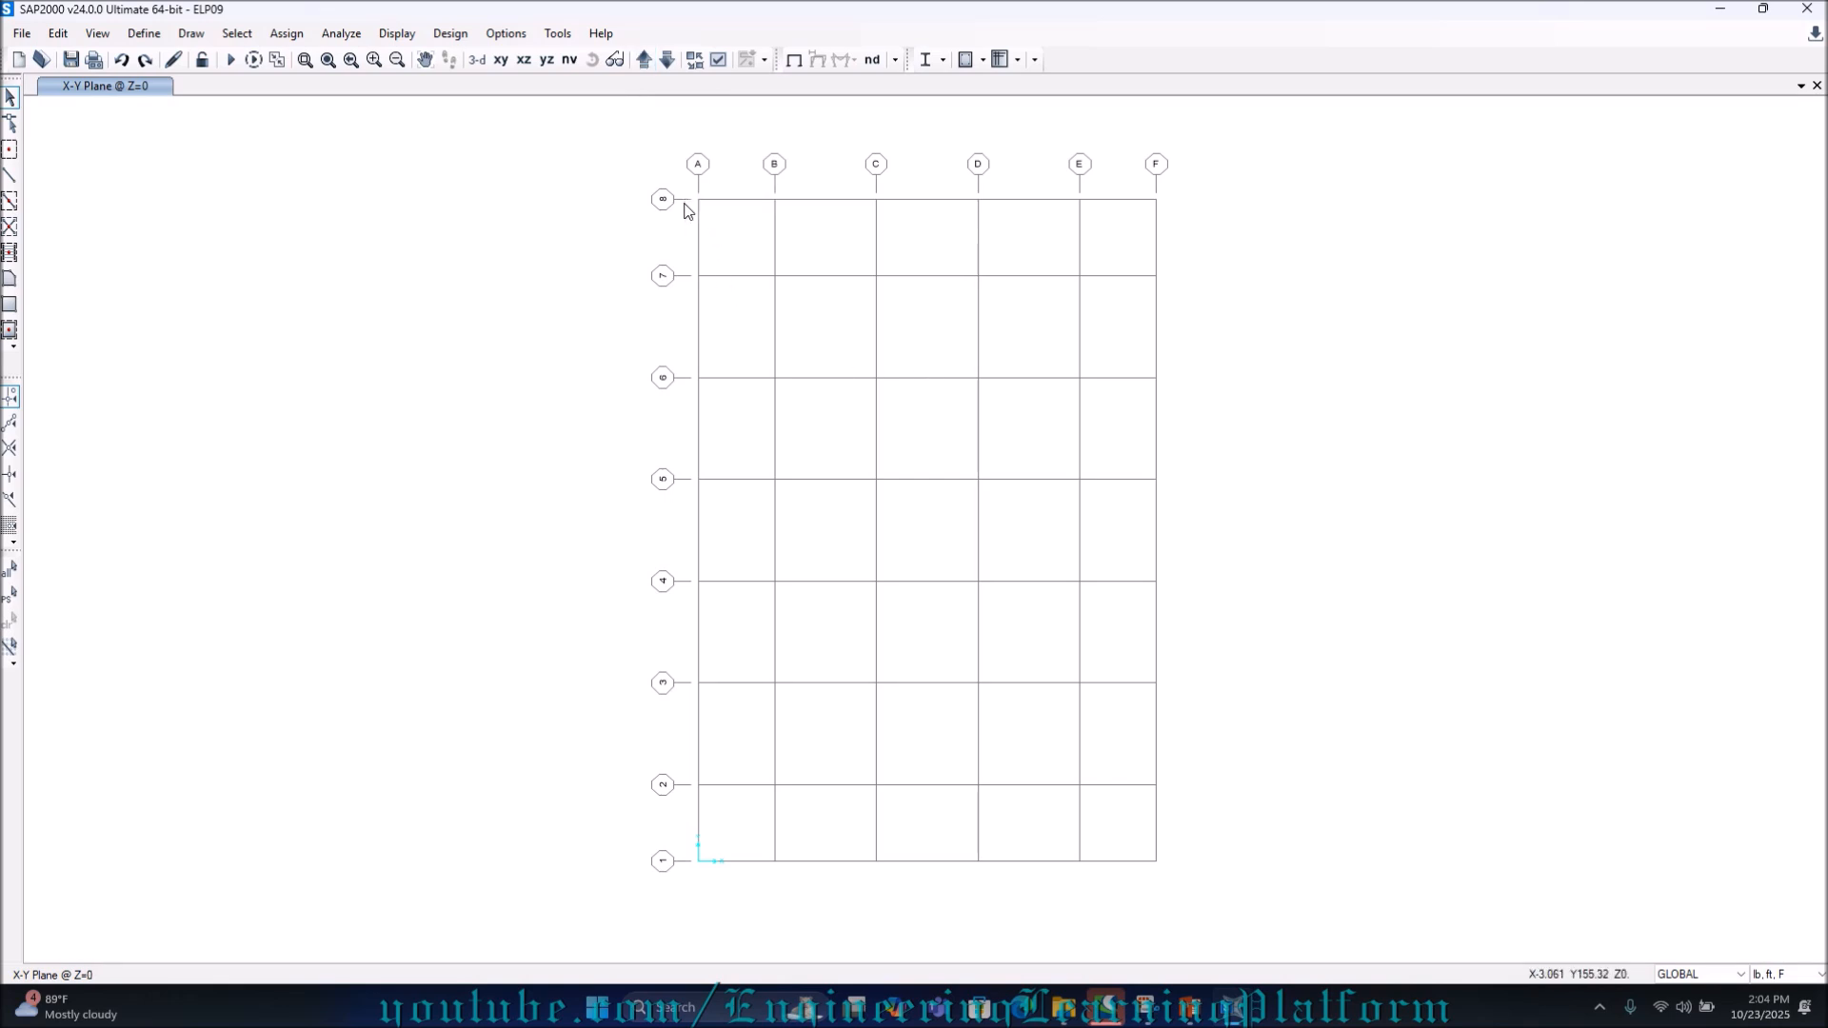
# Try window-selecting all joints on the base plane at Z=0 and clear the selection
pyautogui.moveTo(687, 196); pyautogui.dragTo(1164, 883)
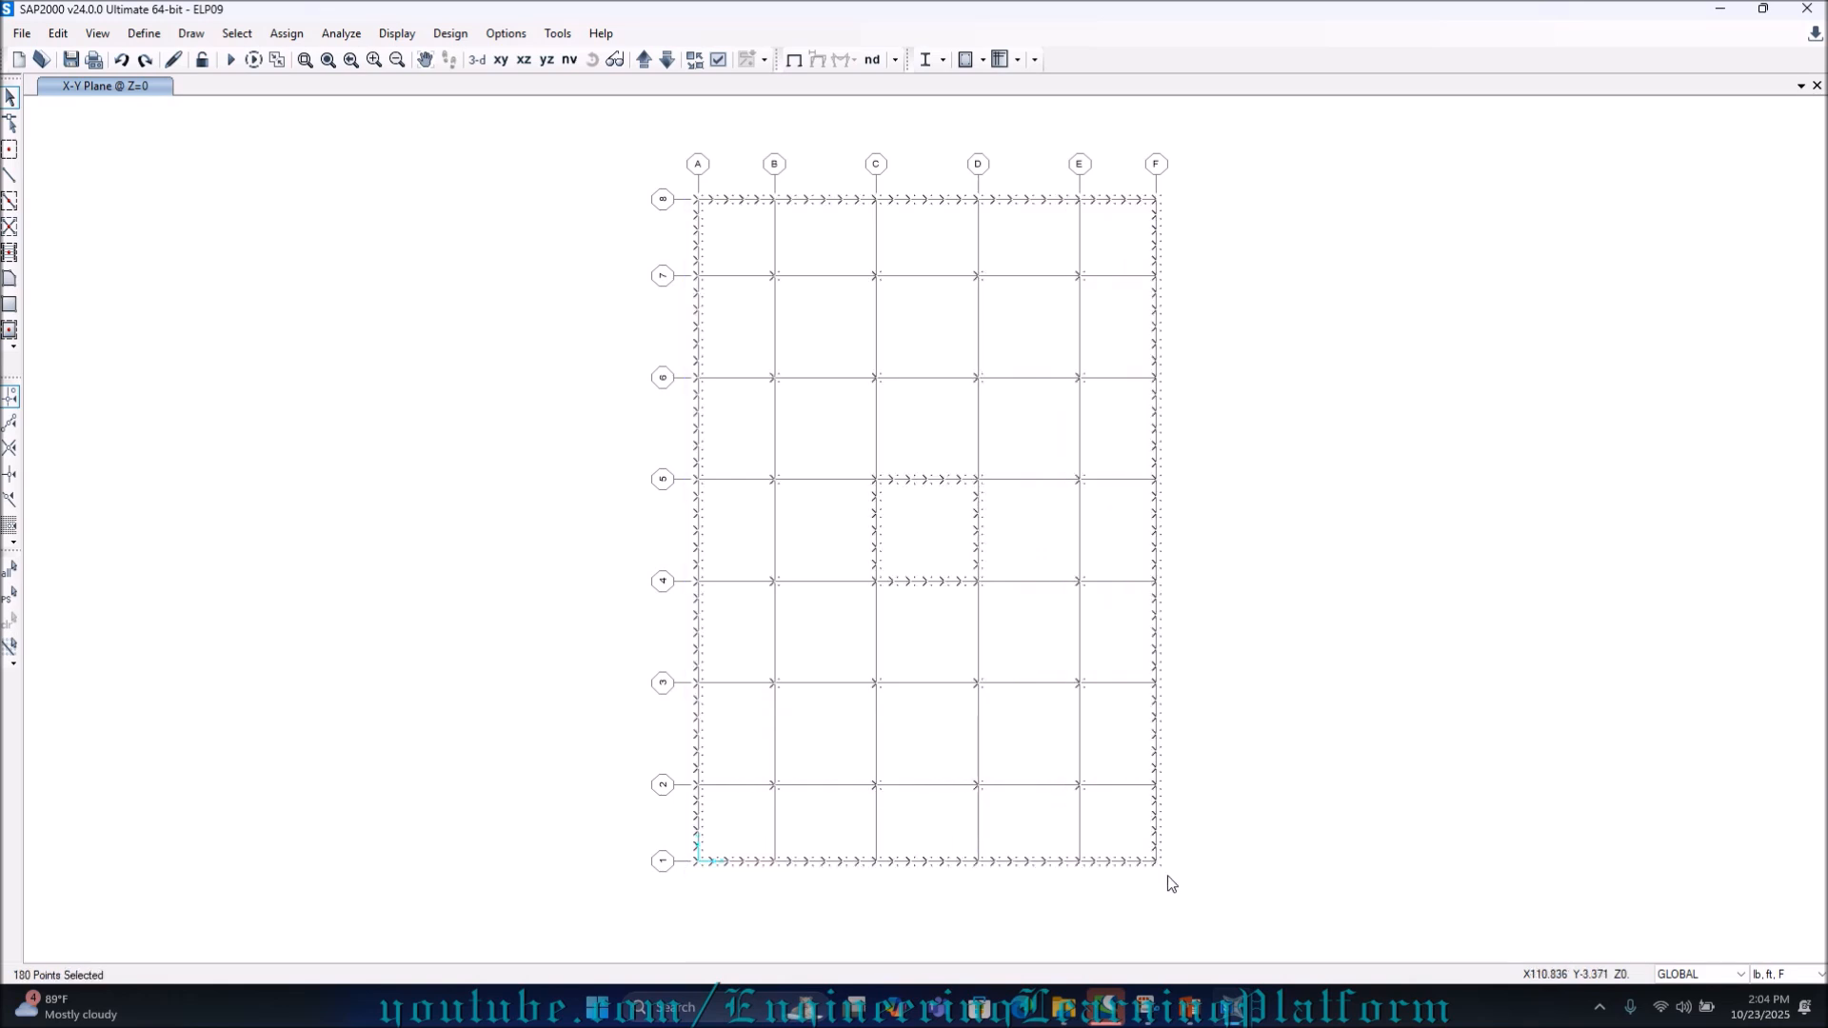
pyautogui.press('Delete')
pyautogui.moveTo(687, 190); pyautogui.dragTo(1169, 889)
pyautogui.press('Delete')
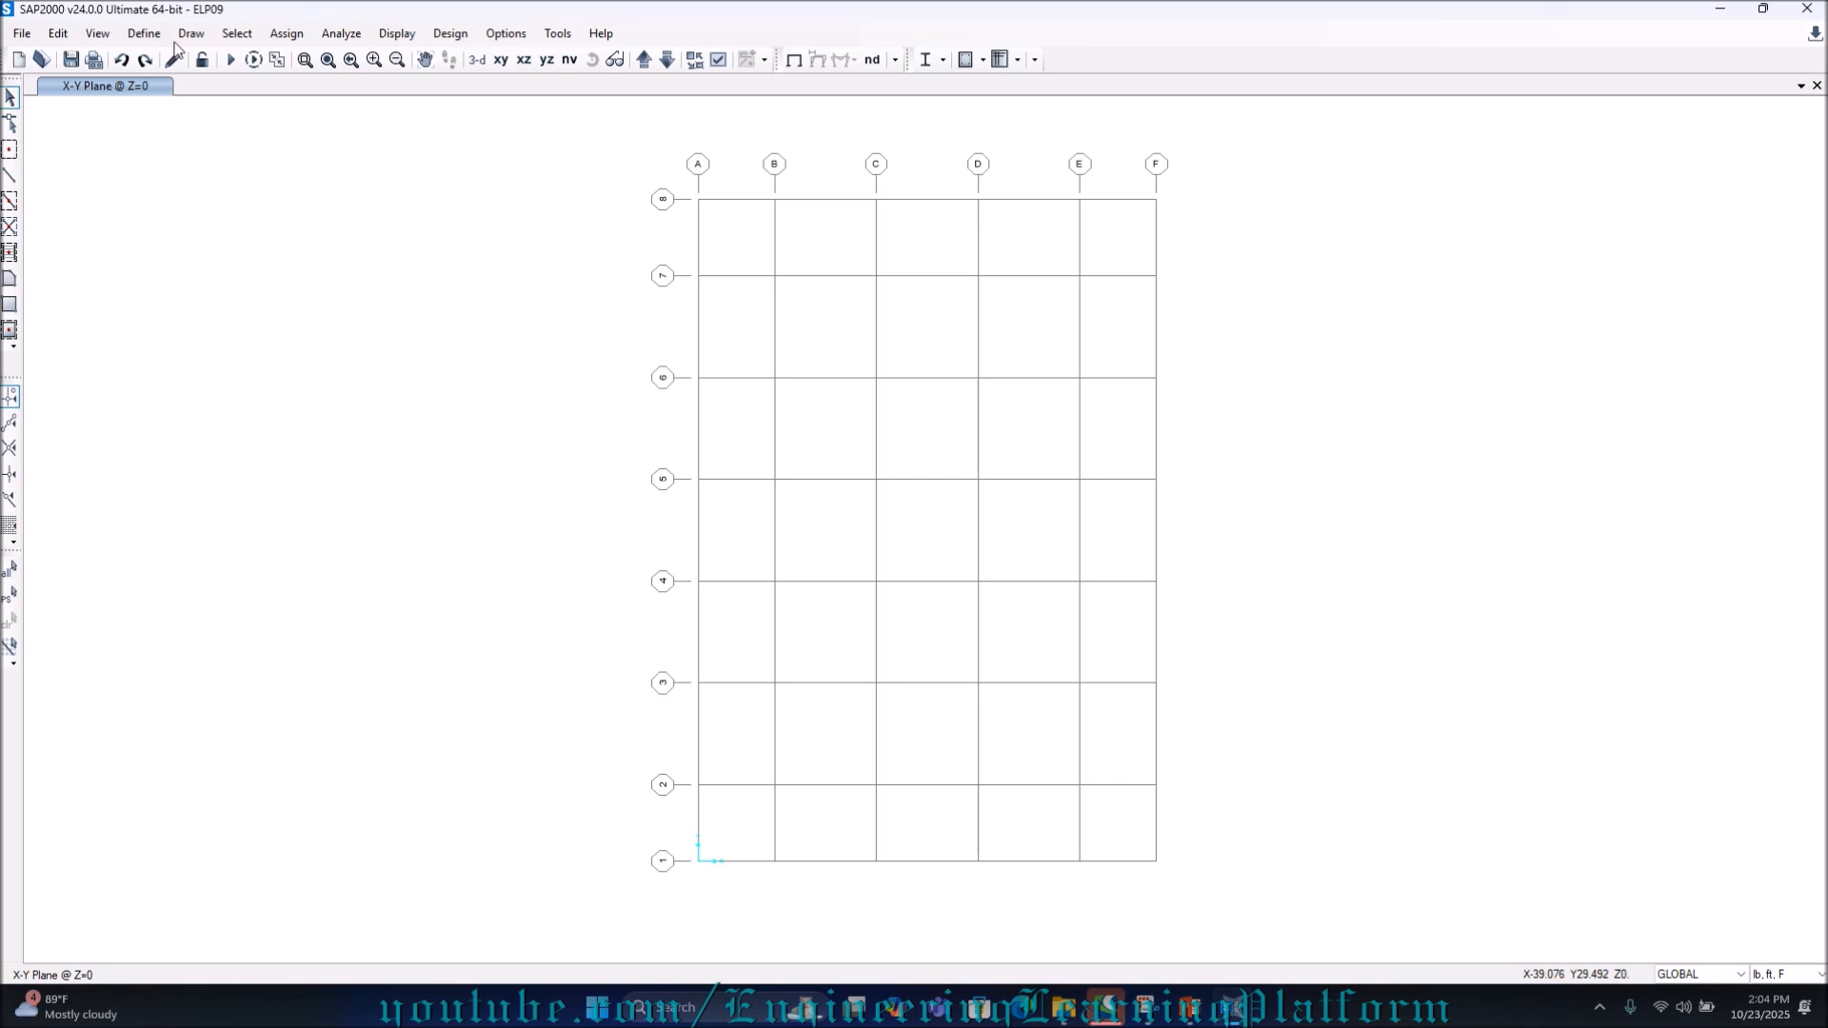
# Limit the displayed Z-axis range of the view to a maximum of 2 ft
pyautogui.click(105, 35)
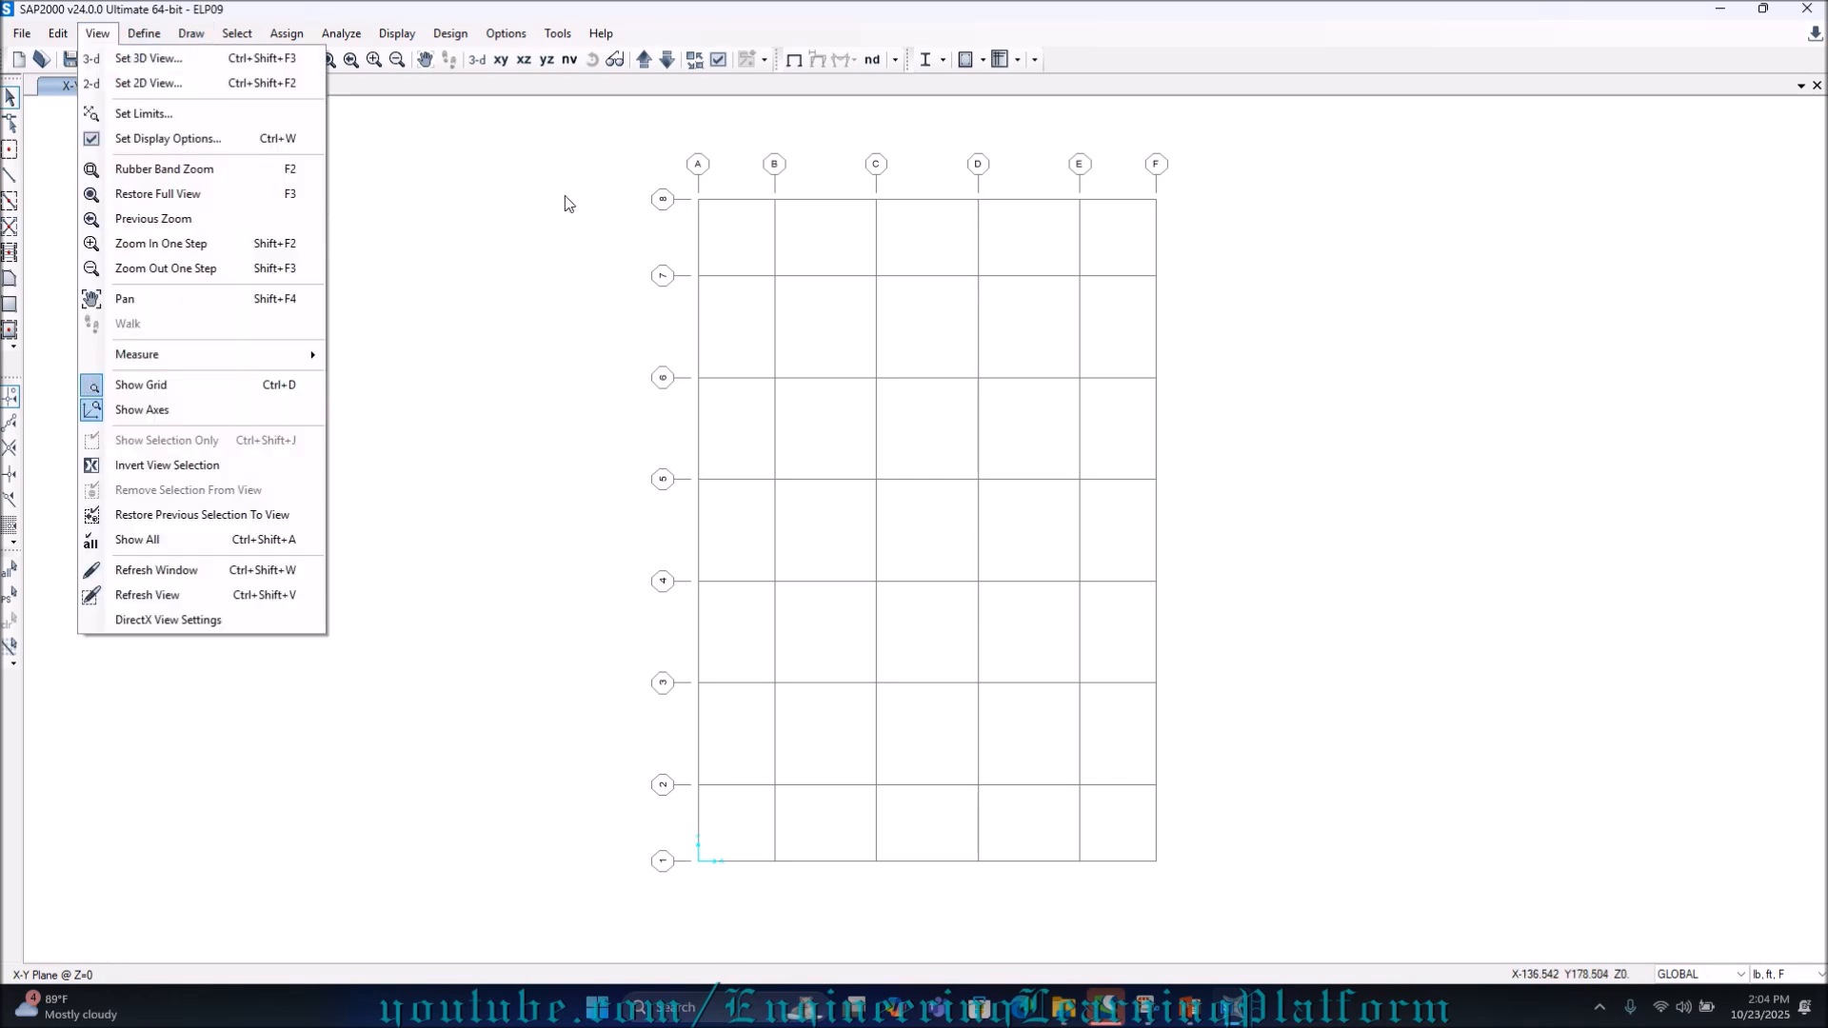
pyautogui.click(595, 203)
pyautogui.click(97, 34)
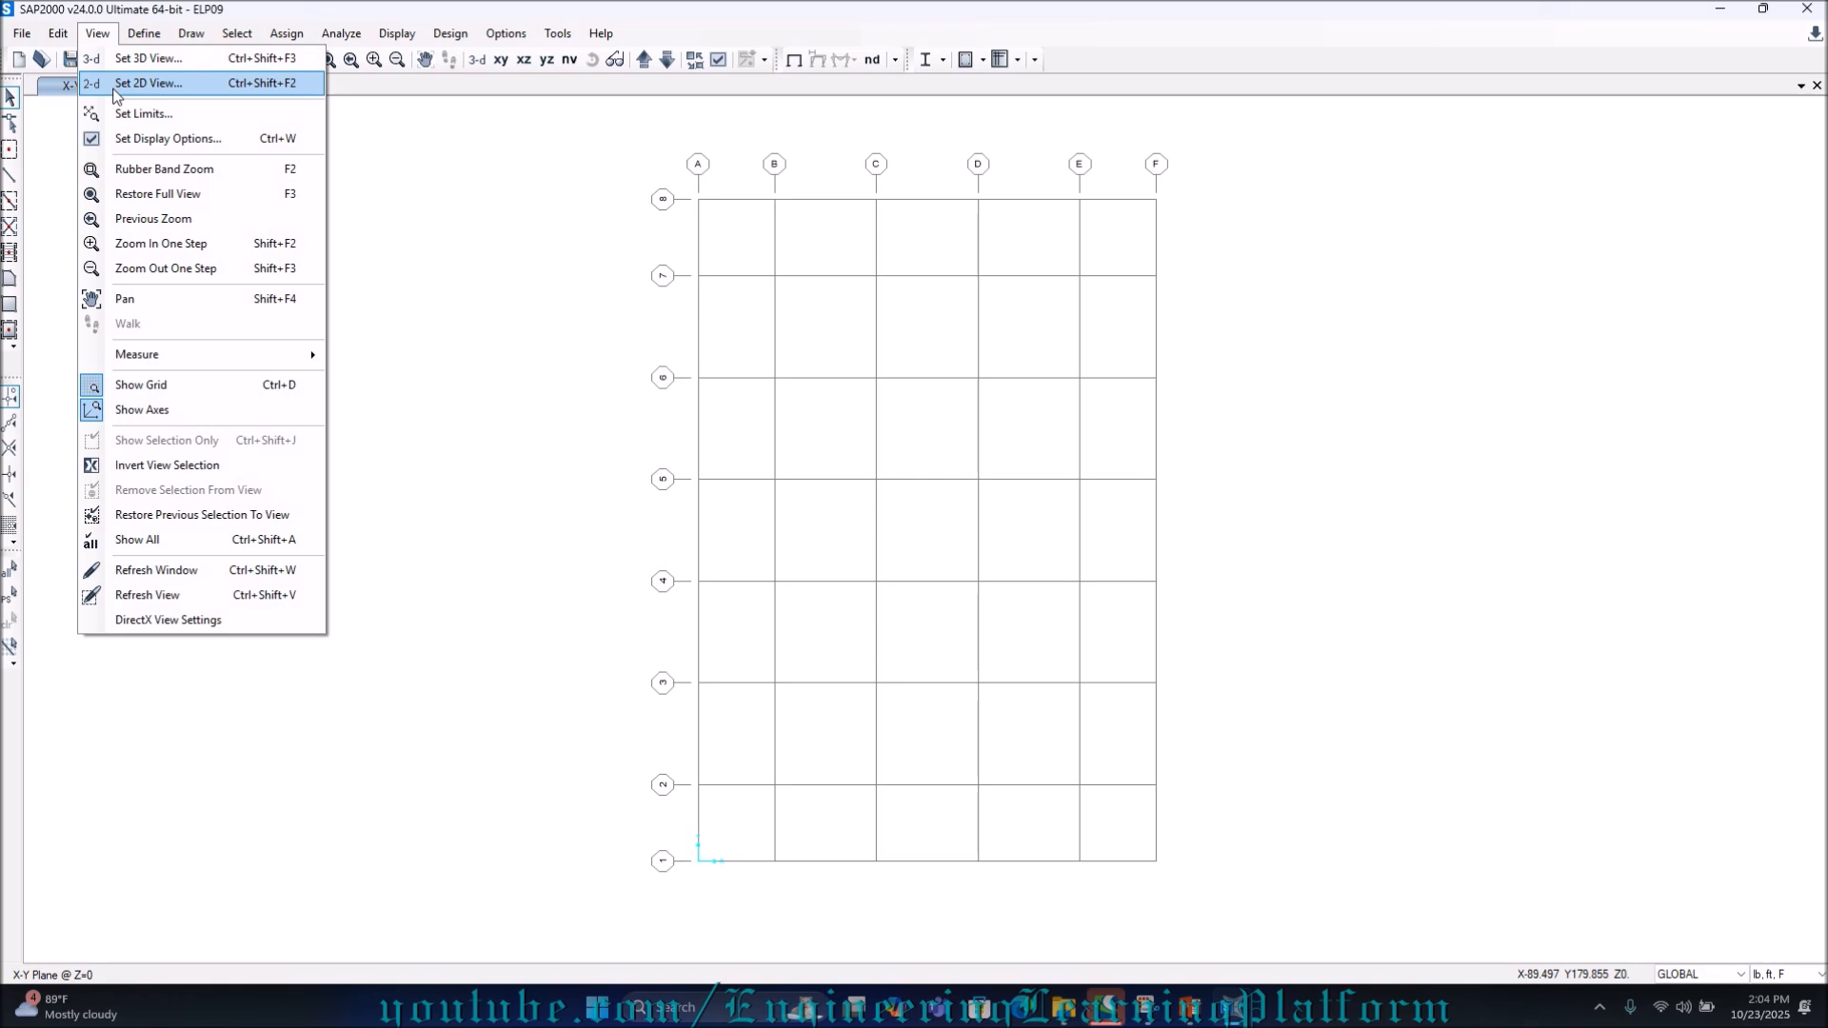
pyautogui.click(128, 115)
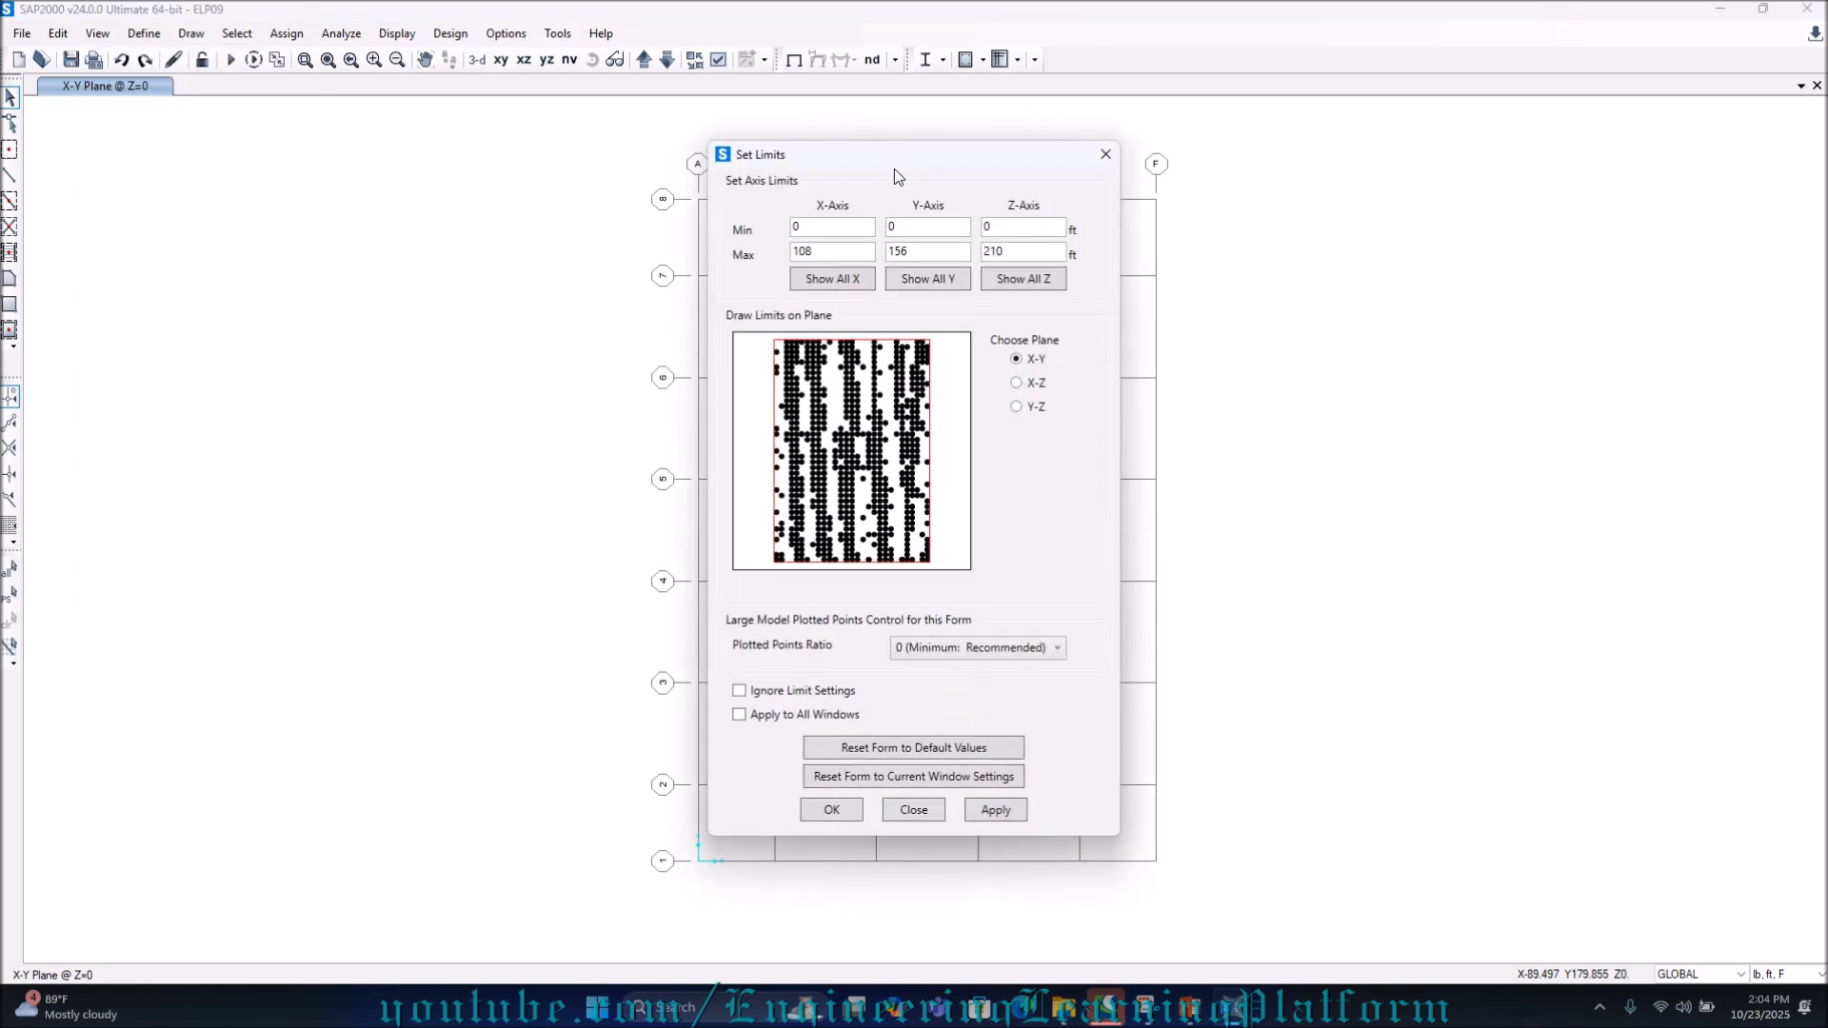
pyautogui.moveTo(894, 169); pyautogui.dragTo(675, 207)
pyautogui.click(776, 270)
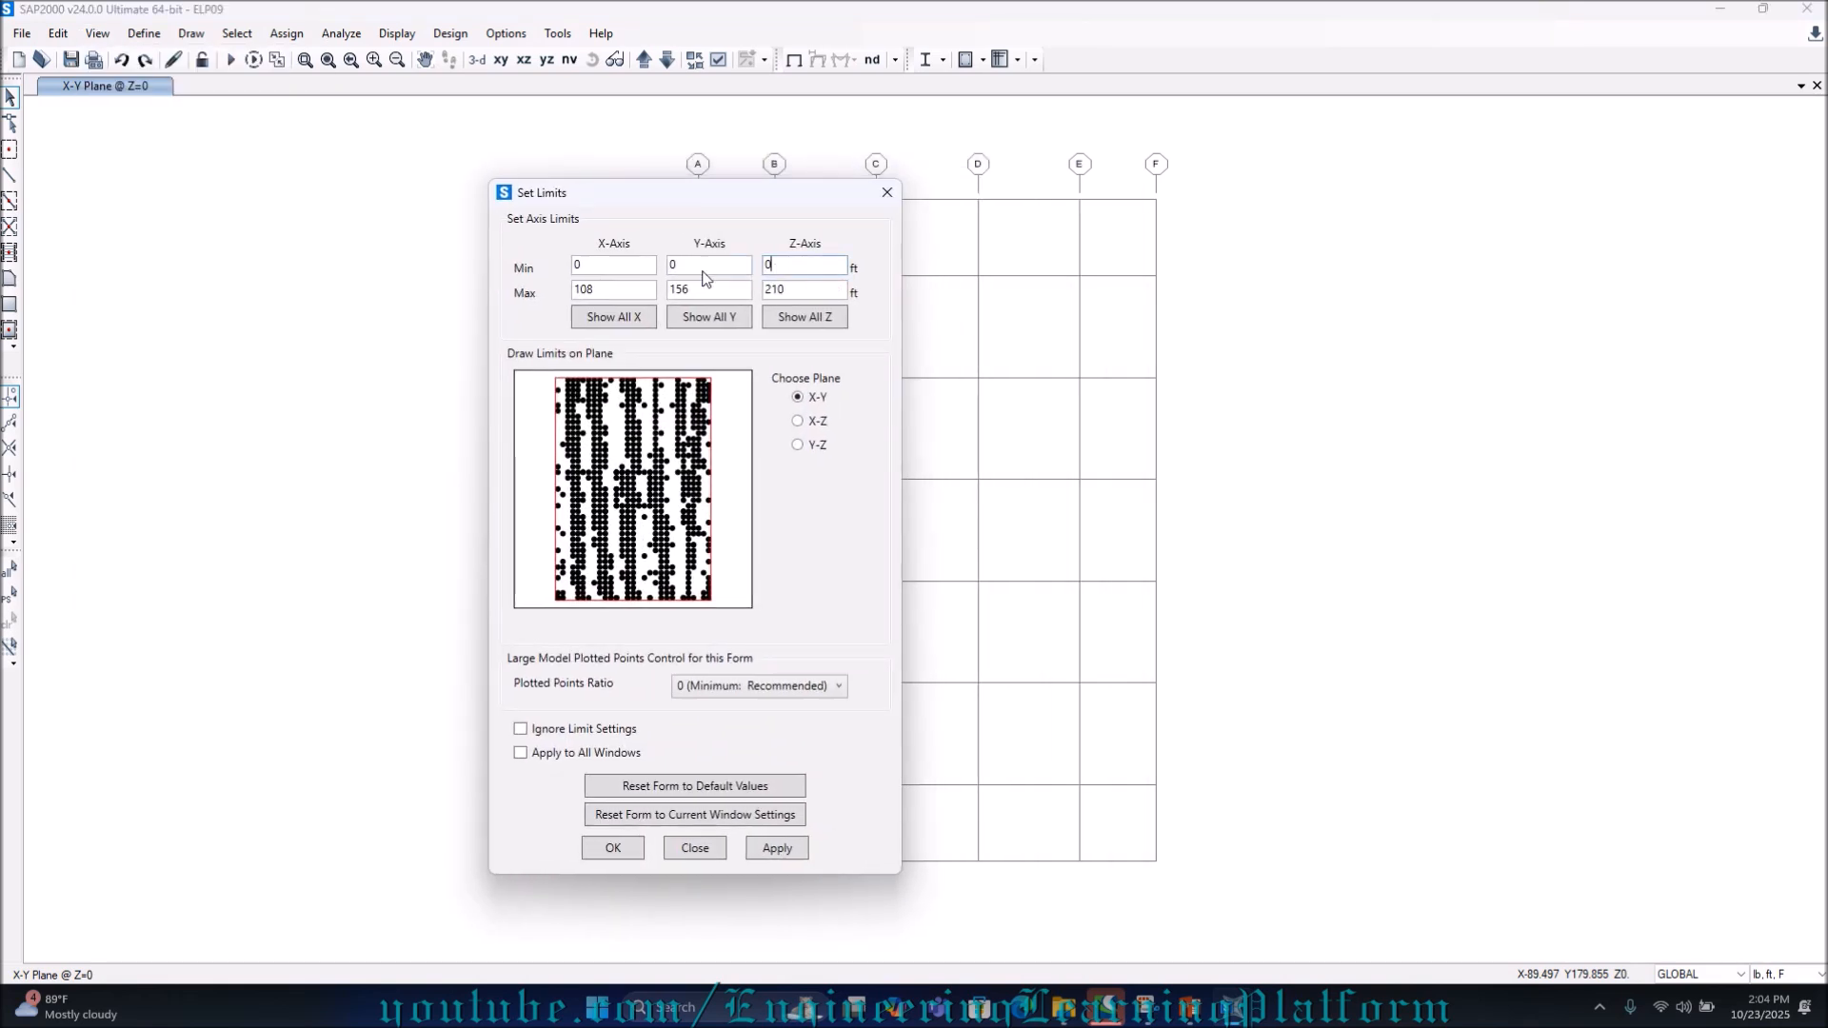
pyautogui.click(800, 292)
pyautogui.click(775, 851)
pyautogui.moveTo(559, 191); pyautogui.dragTo(172, 205)
# Select all joints on the base plane with a window and reset the view limits to their default values
pyautogui.moveTo(678, 190); pyautogui.dragTo(1163, 891)
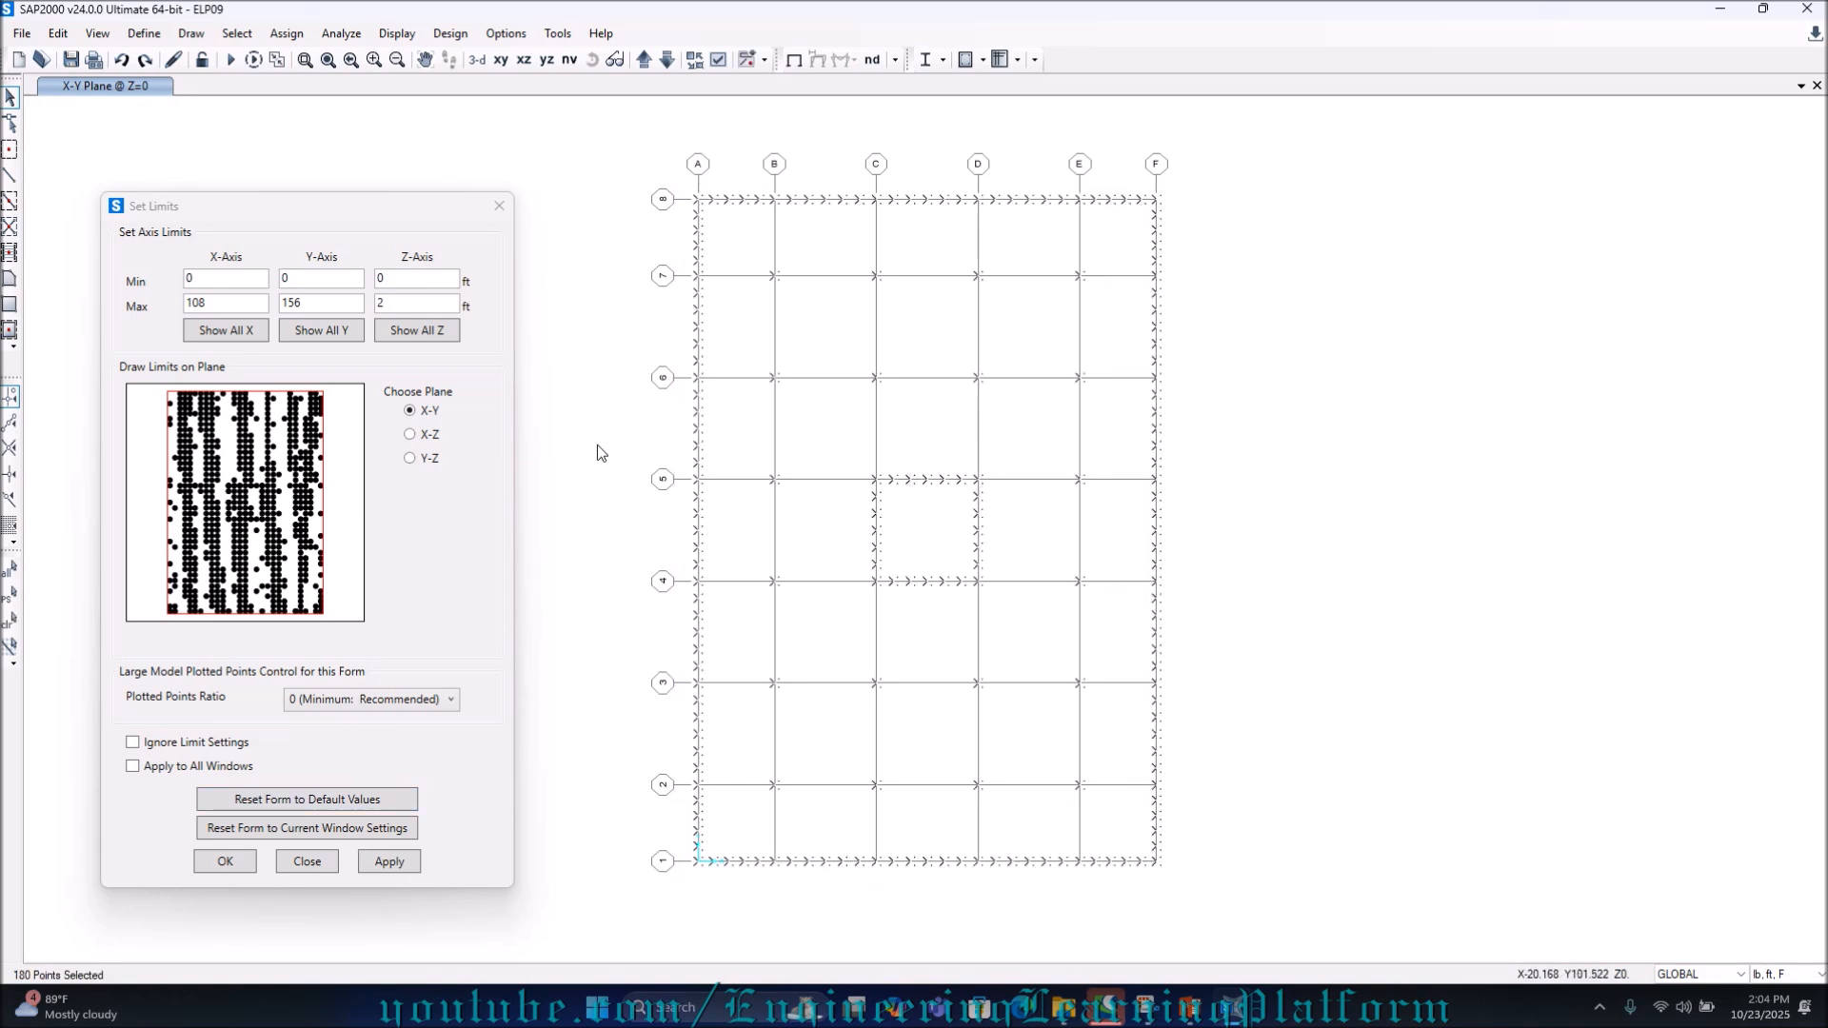
pyautogui.click(392, 861)
pyautogui.click(294, 802)
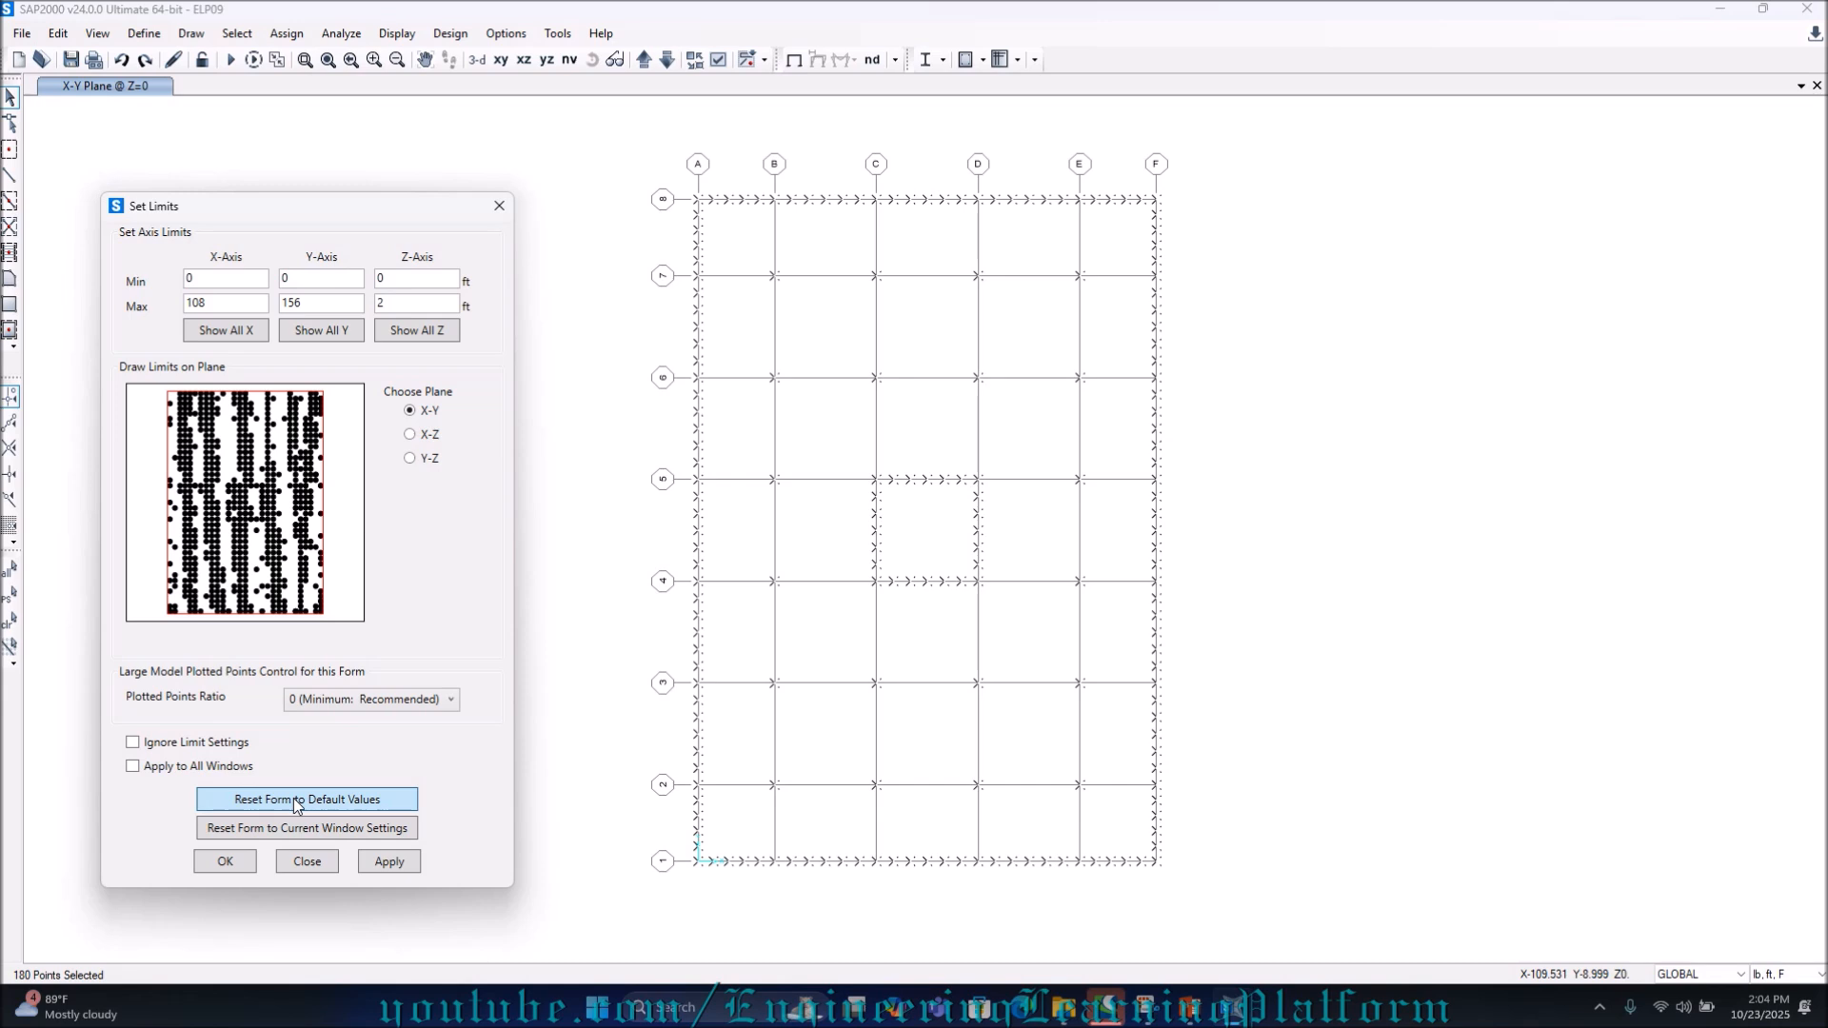
pyautogui.click(388, 862)
pyautogui.click(224, 862)
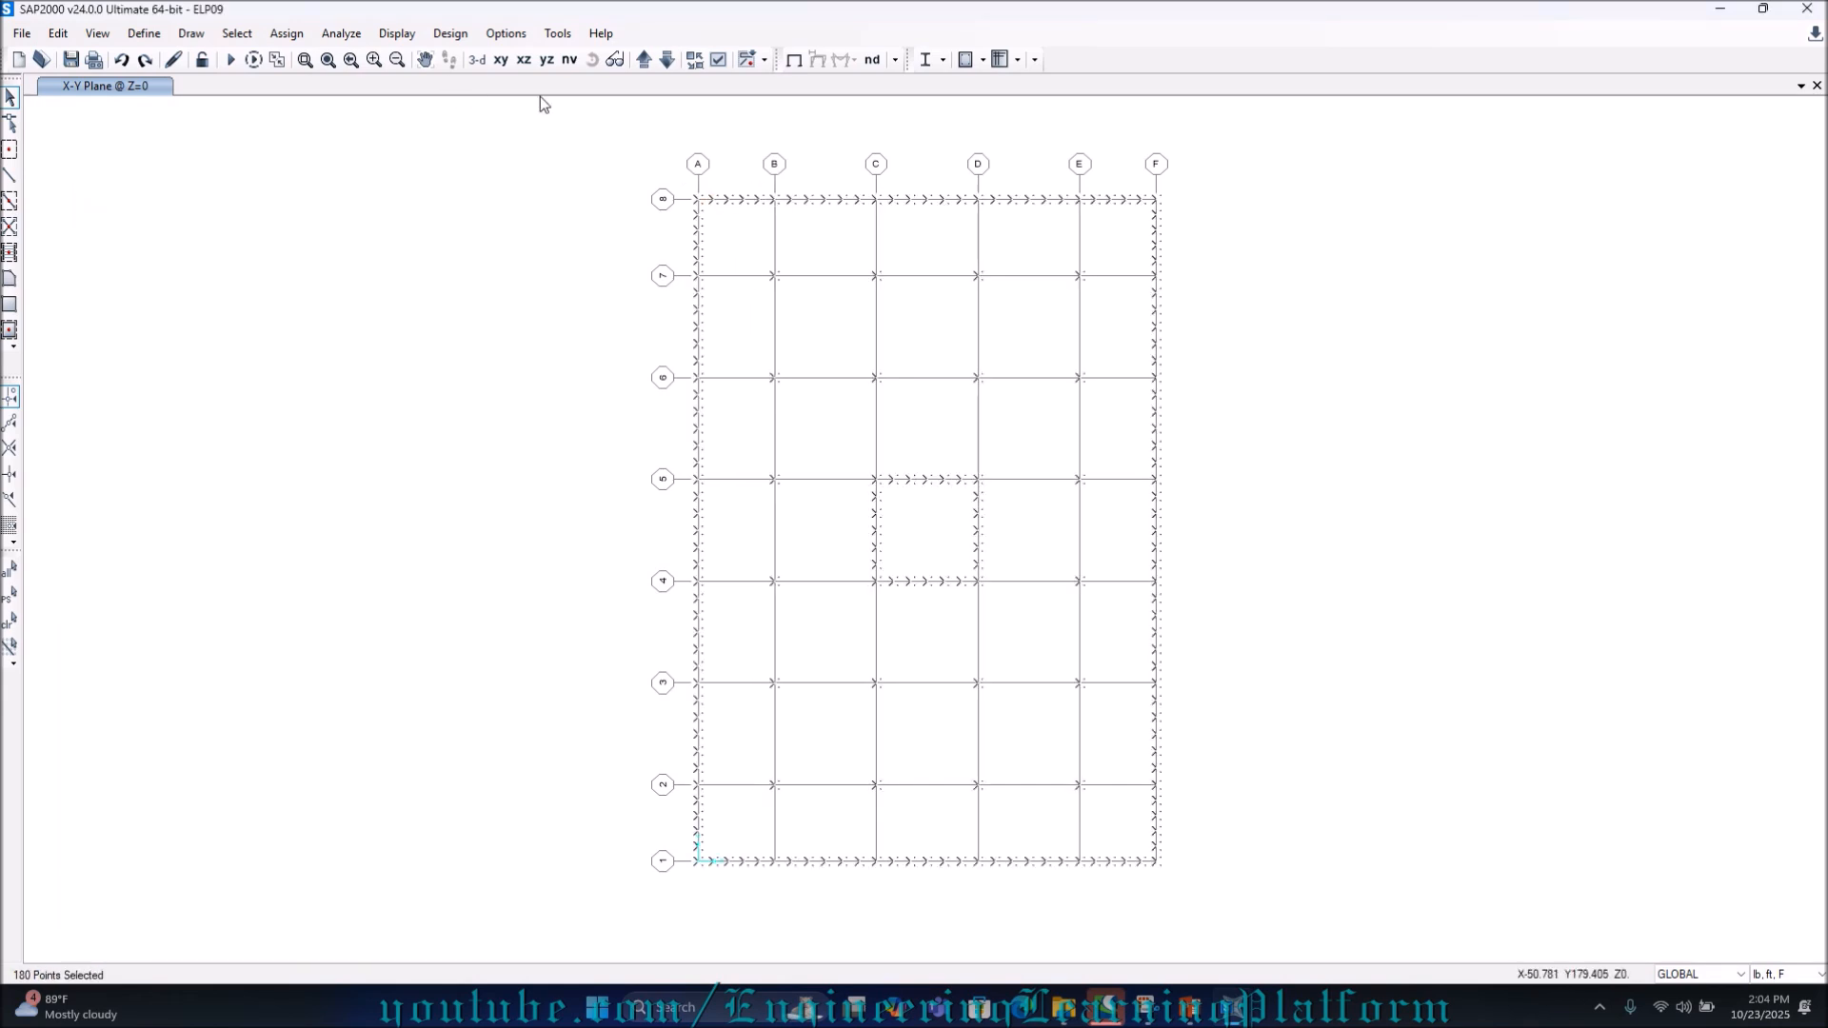
pyautogui.click(719, 59)
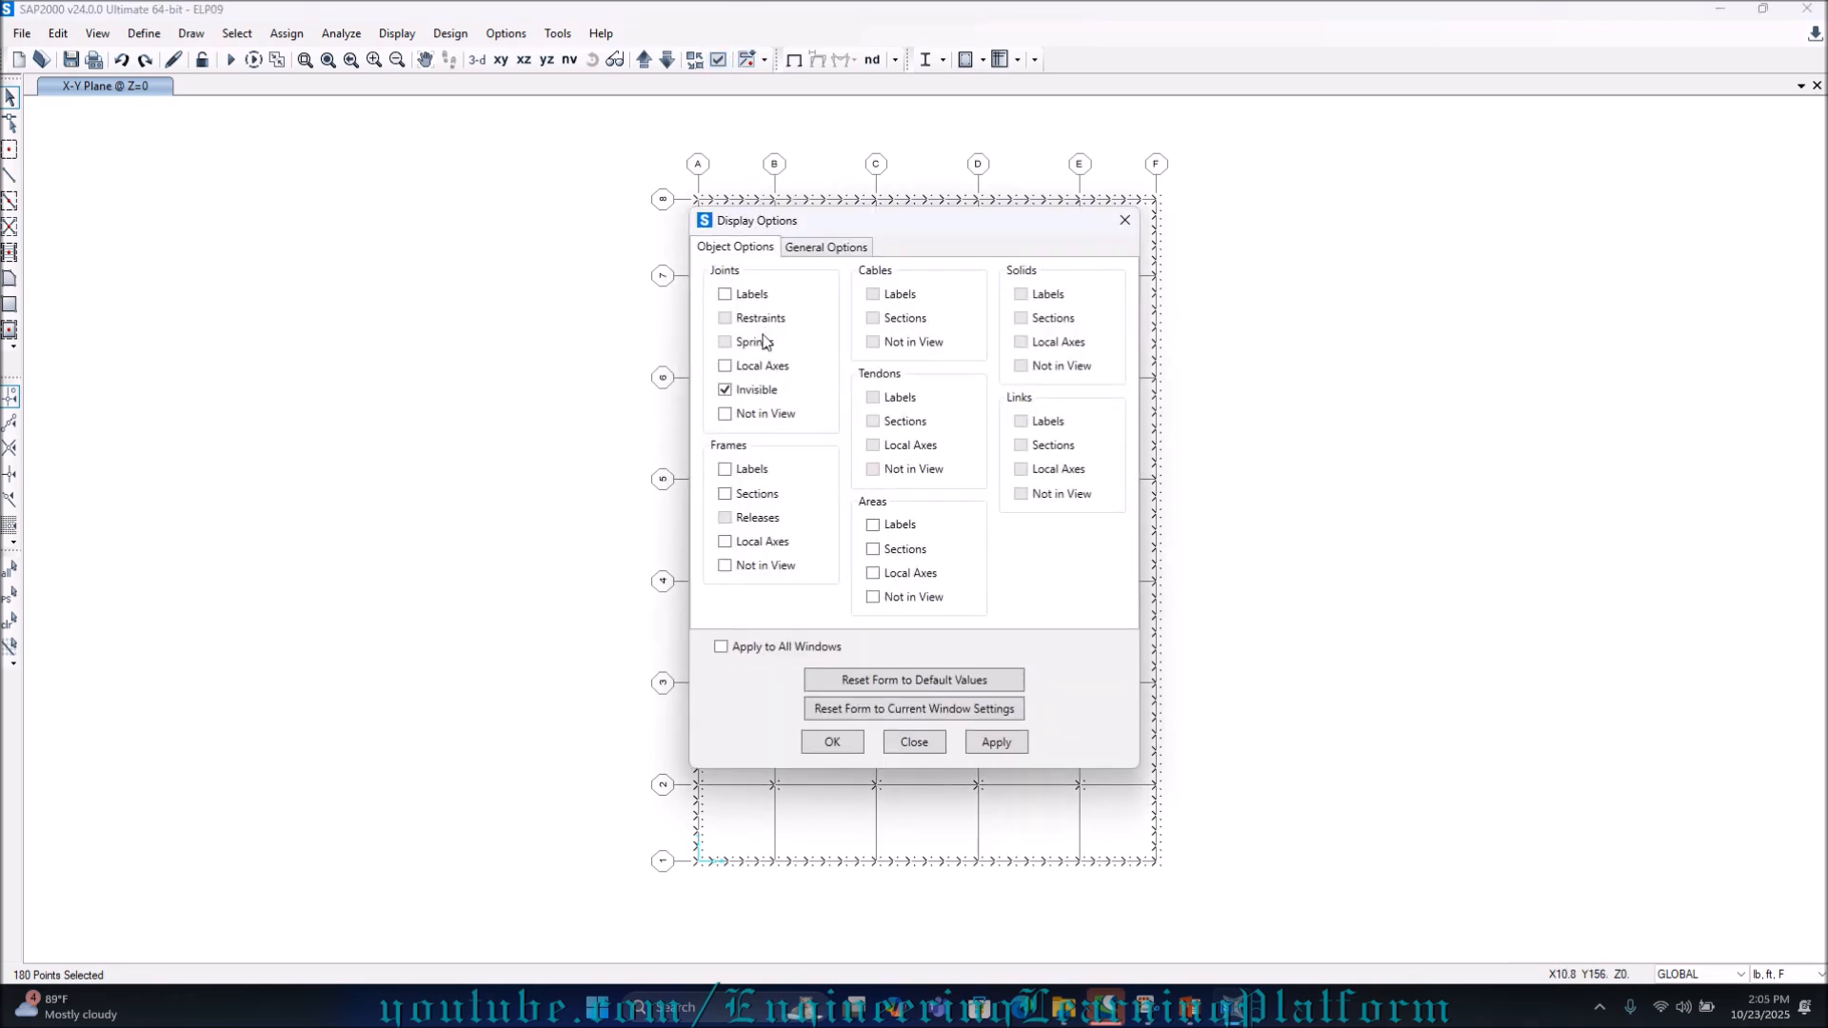
pyautogui.moveTo(961, 228); pyautogui.dragTo(1166, 262)
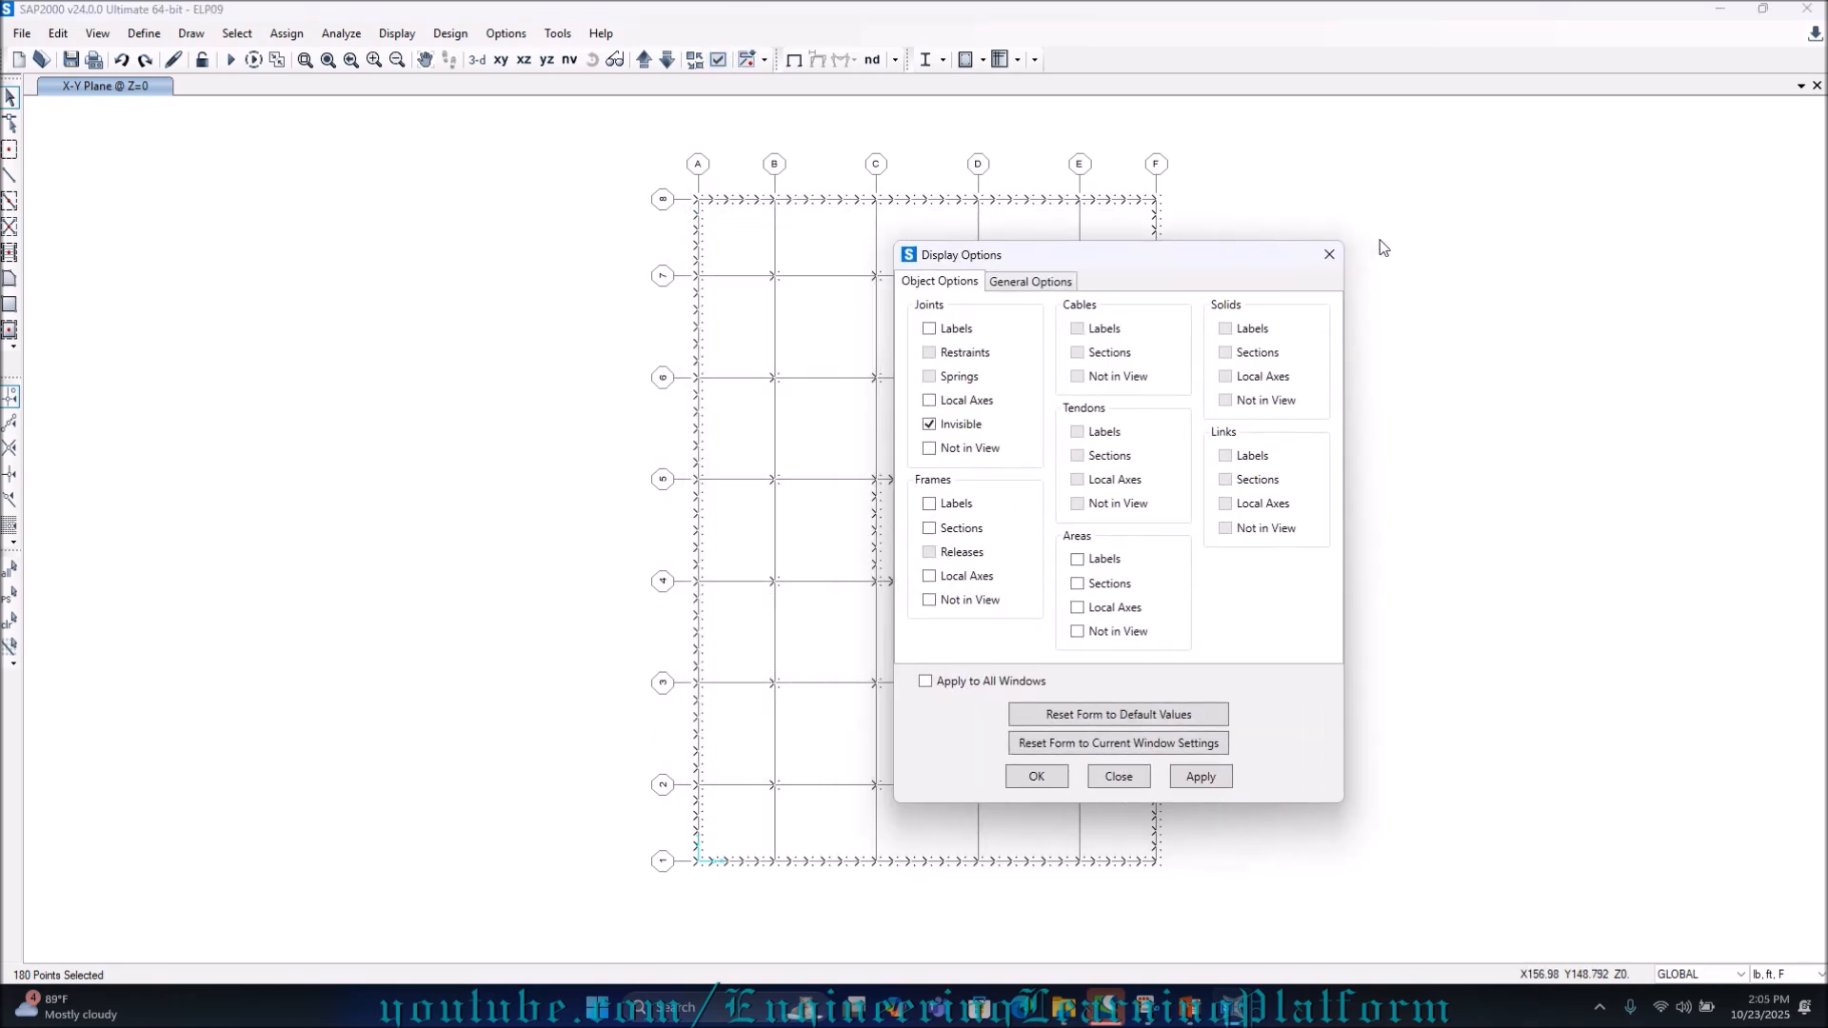
pyautogui.click(1328, 255)
# Show the model in 3D and look closely at the selected joints at the base of the building
pyautogui.click(476, 59)
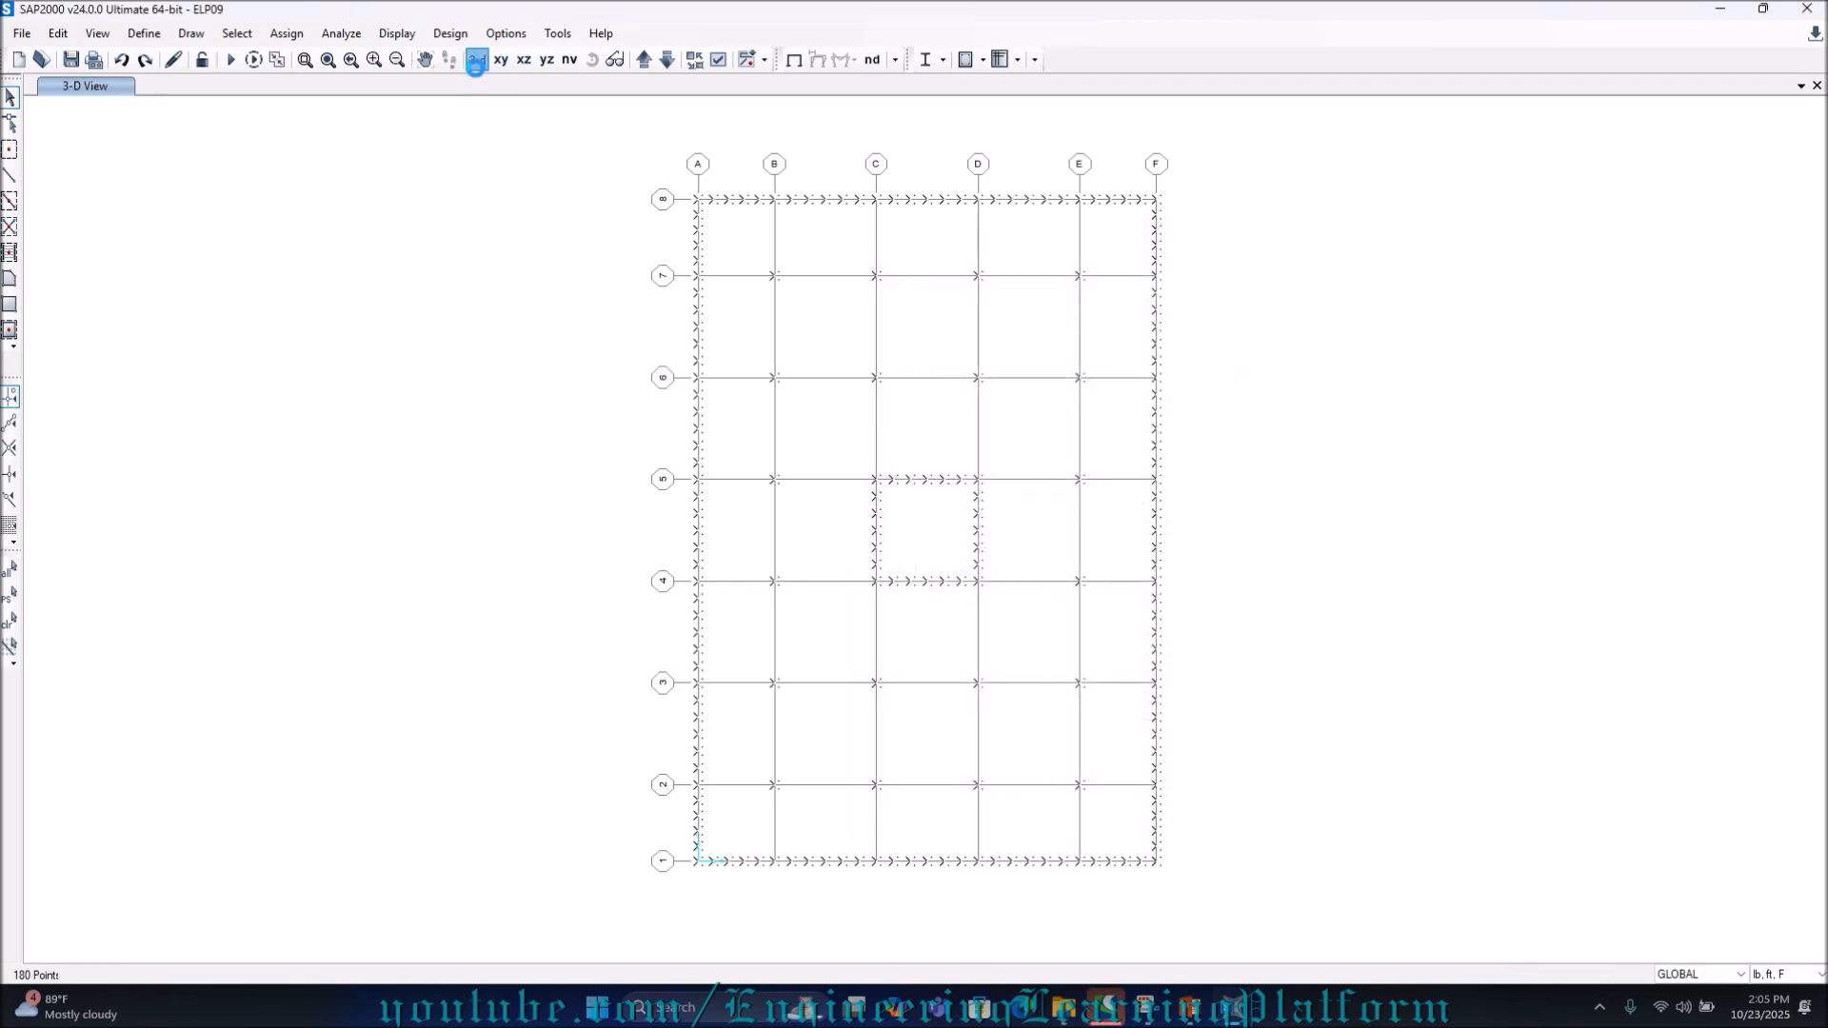
pyautogui.rightClick(388, 497)
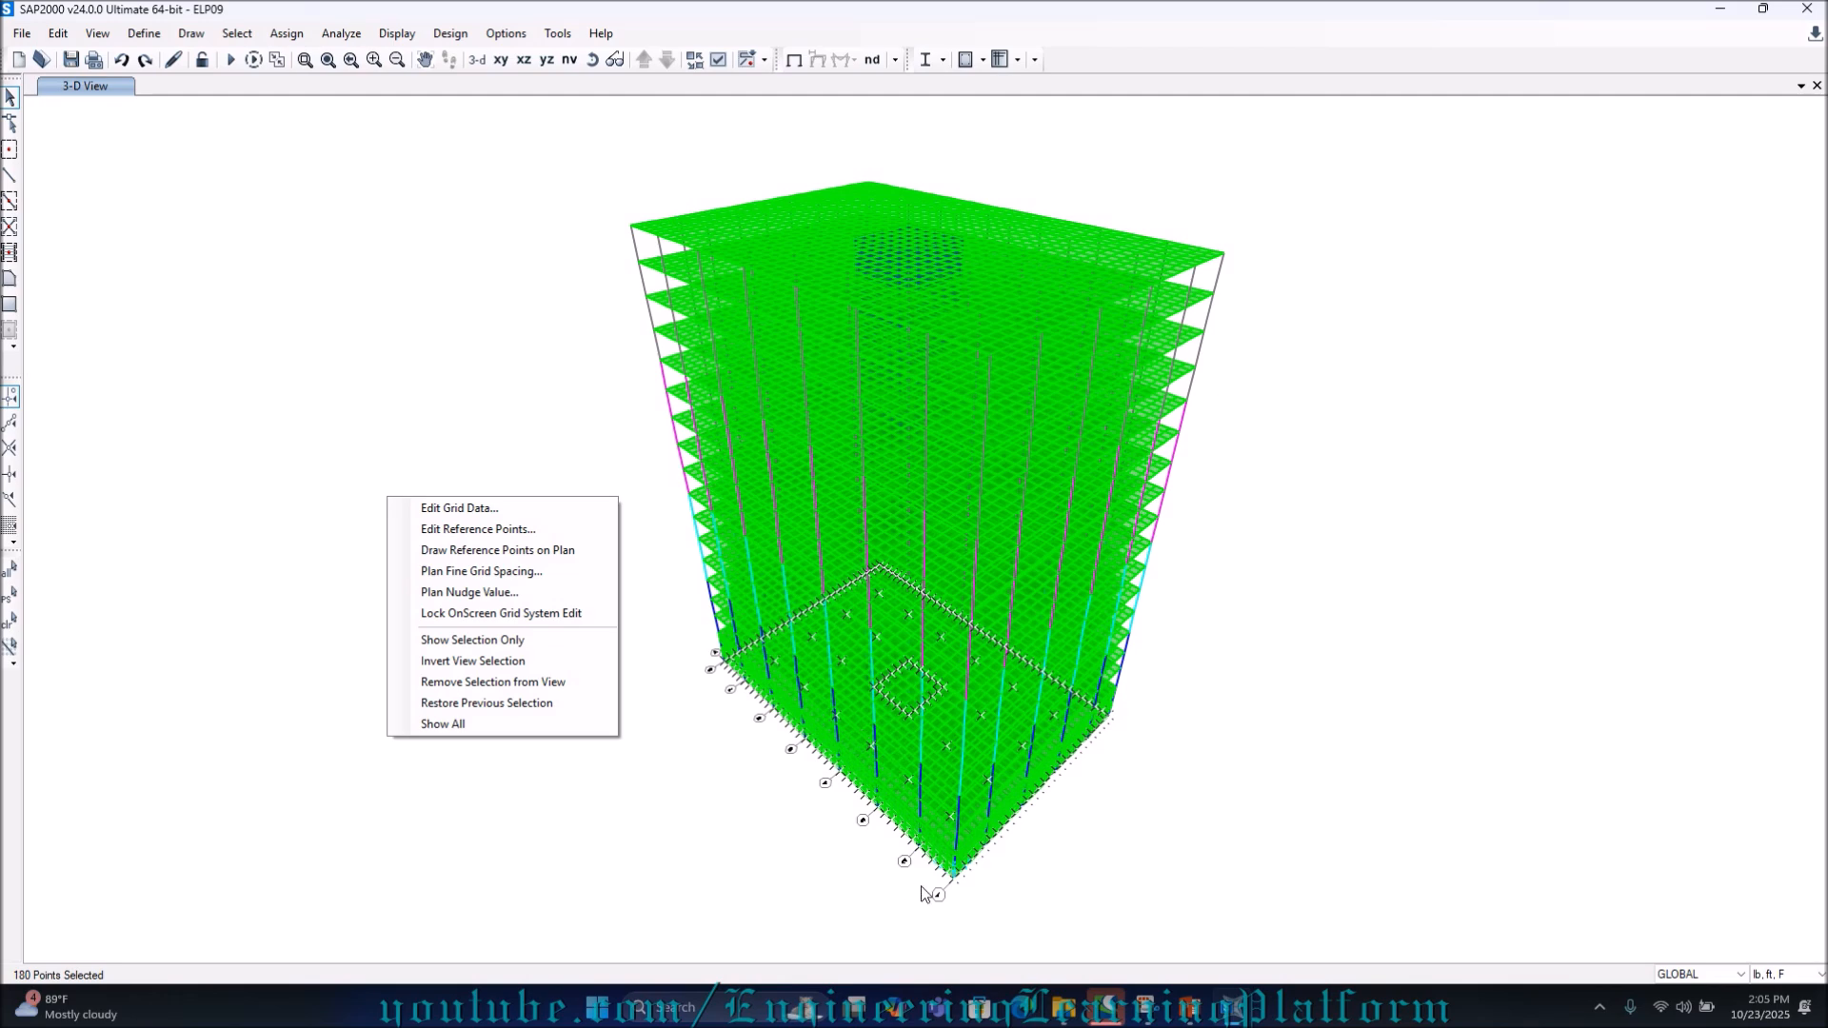
pyautogui.scroll(3, 921, 893)
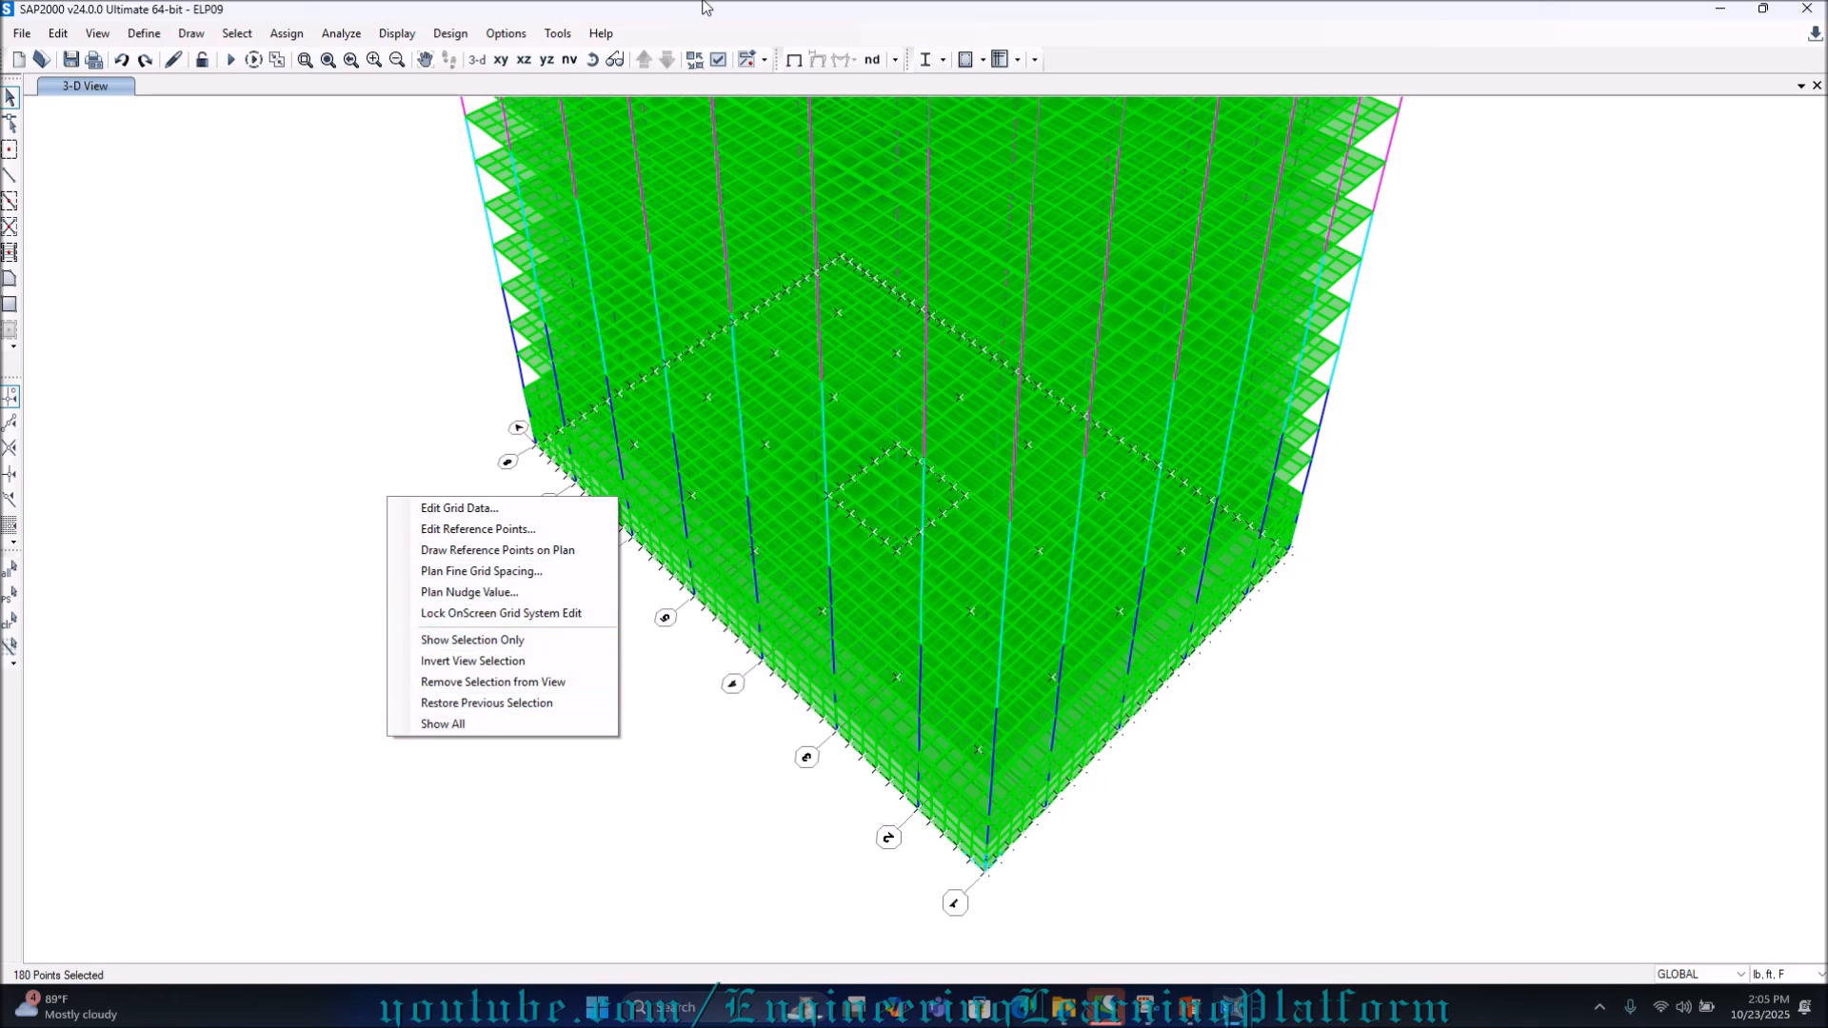
# Hide all area objects from the 3D view through the display options
pyautogui.click(718, 59)
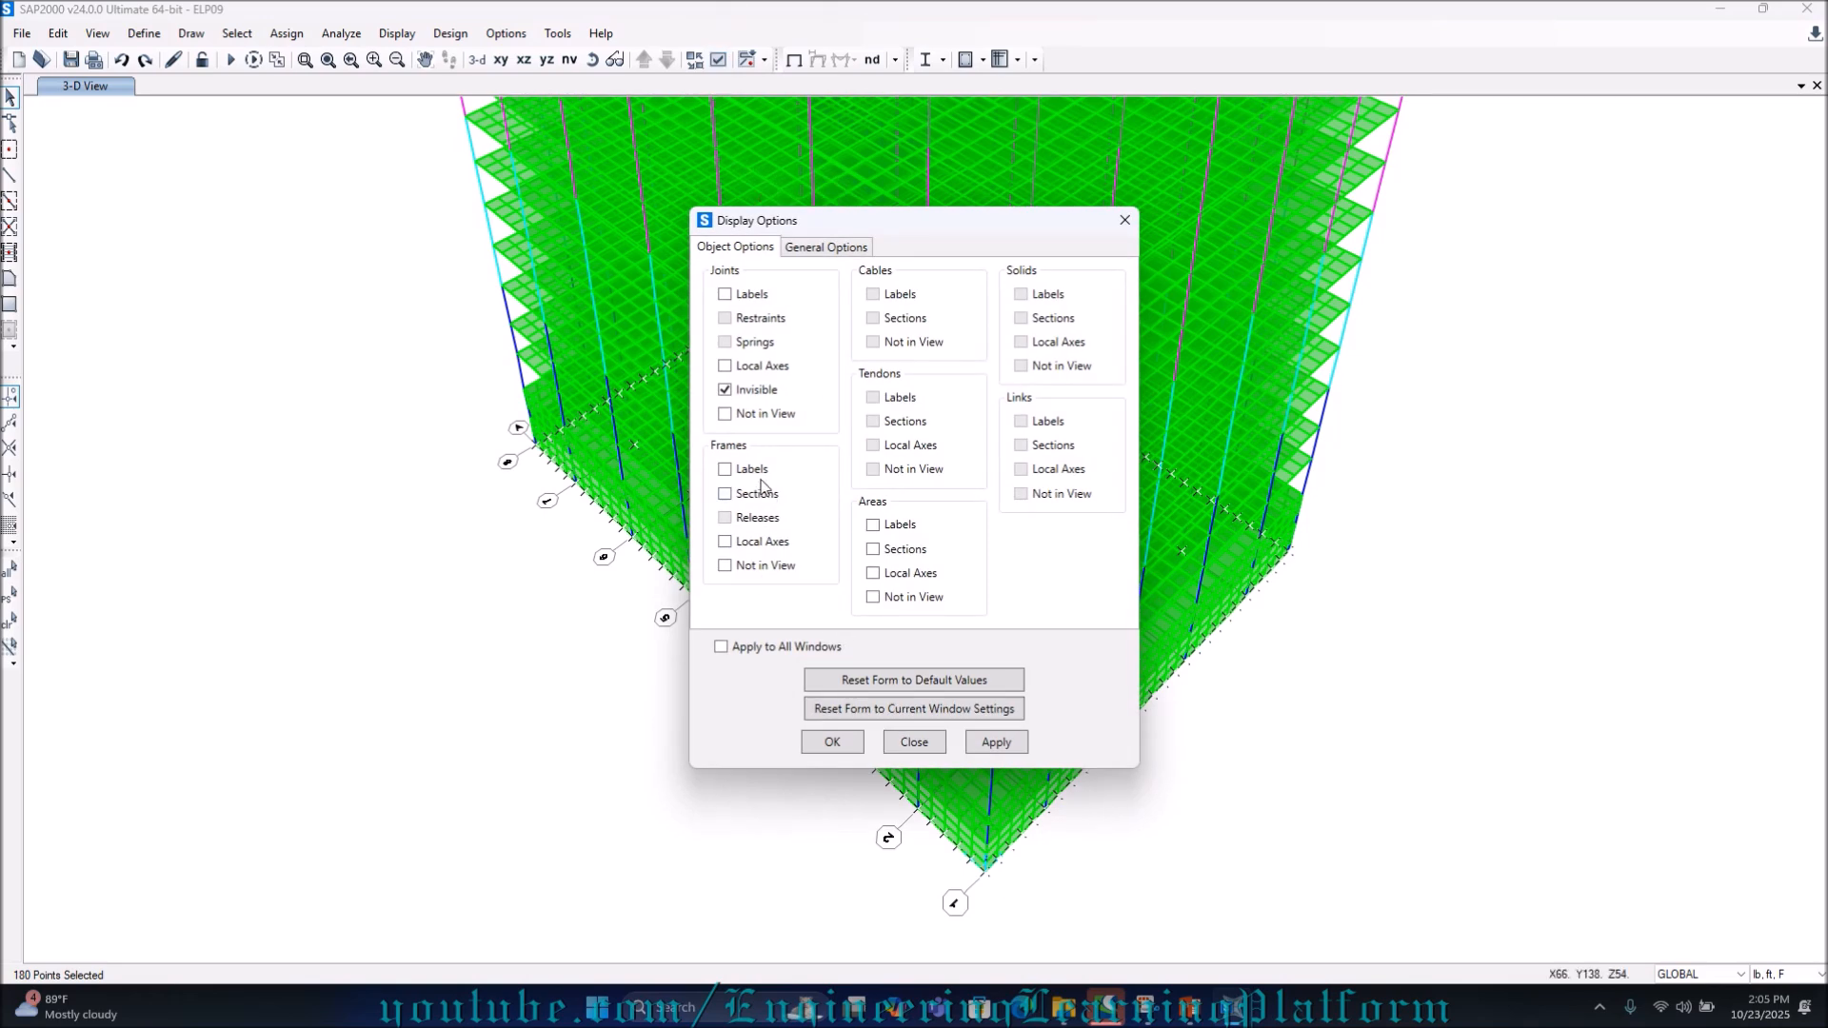
pyautogui.click(1114, 227)
pyautogui.click(718, 59)
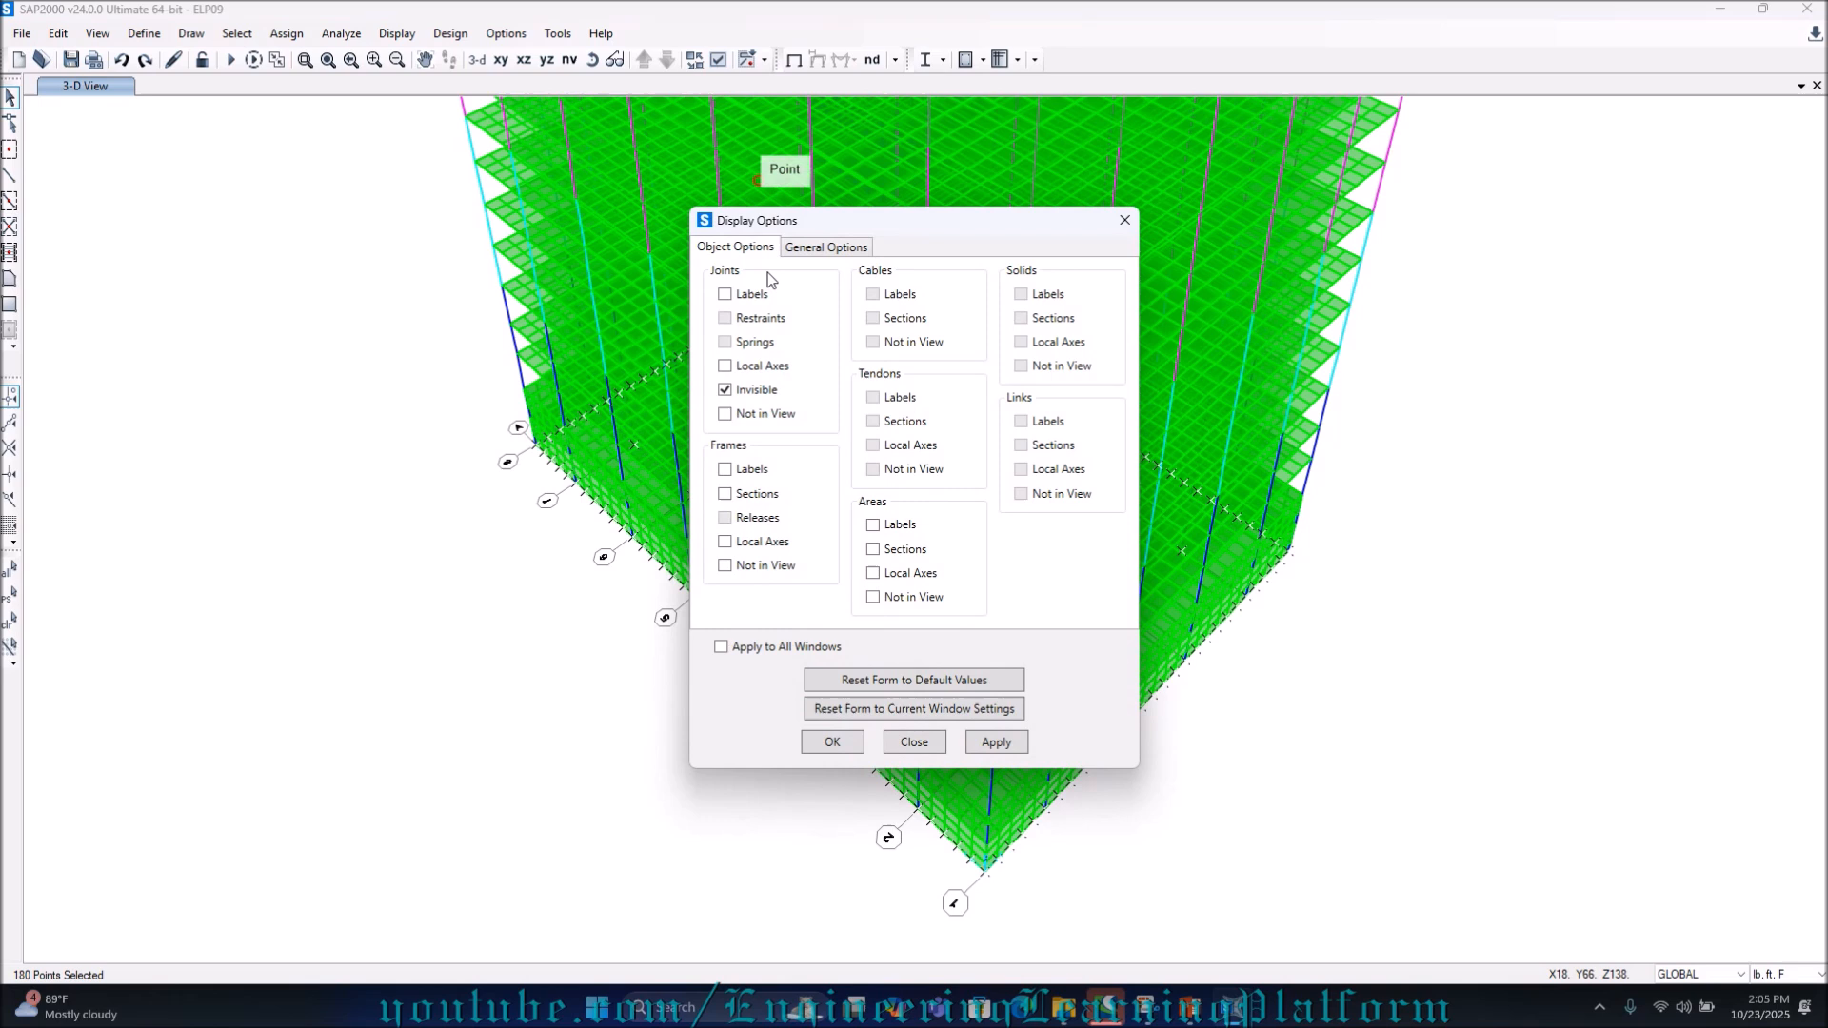
pyautogui.click(785, 250)
pyautogui.click(740, 249)
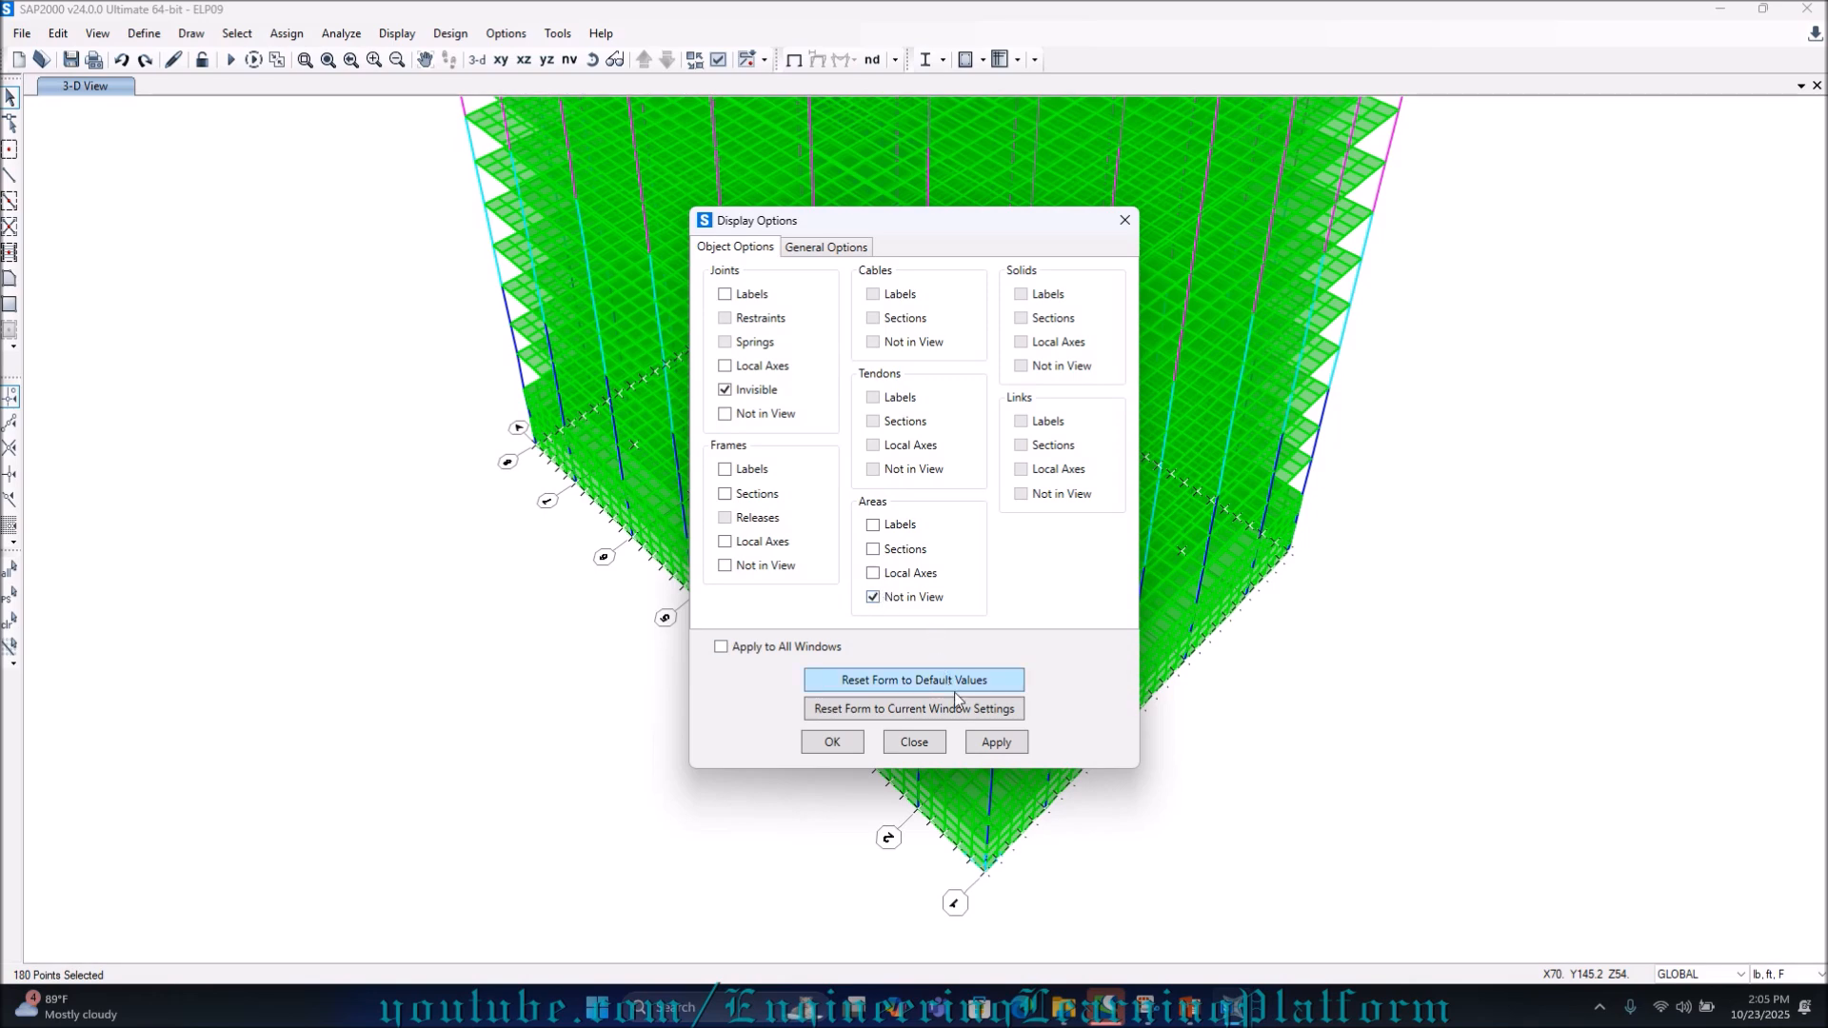
pyautogui.click(997, 743)
pyautogui.moveTo(716, 232); pyautogui.dragTo(110, 199)
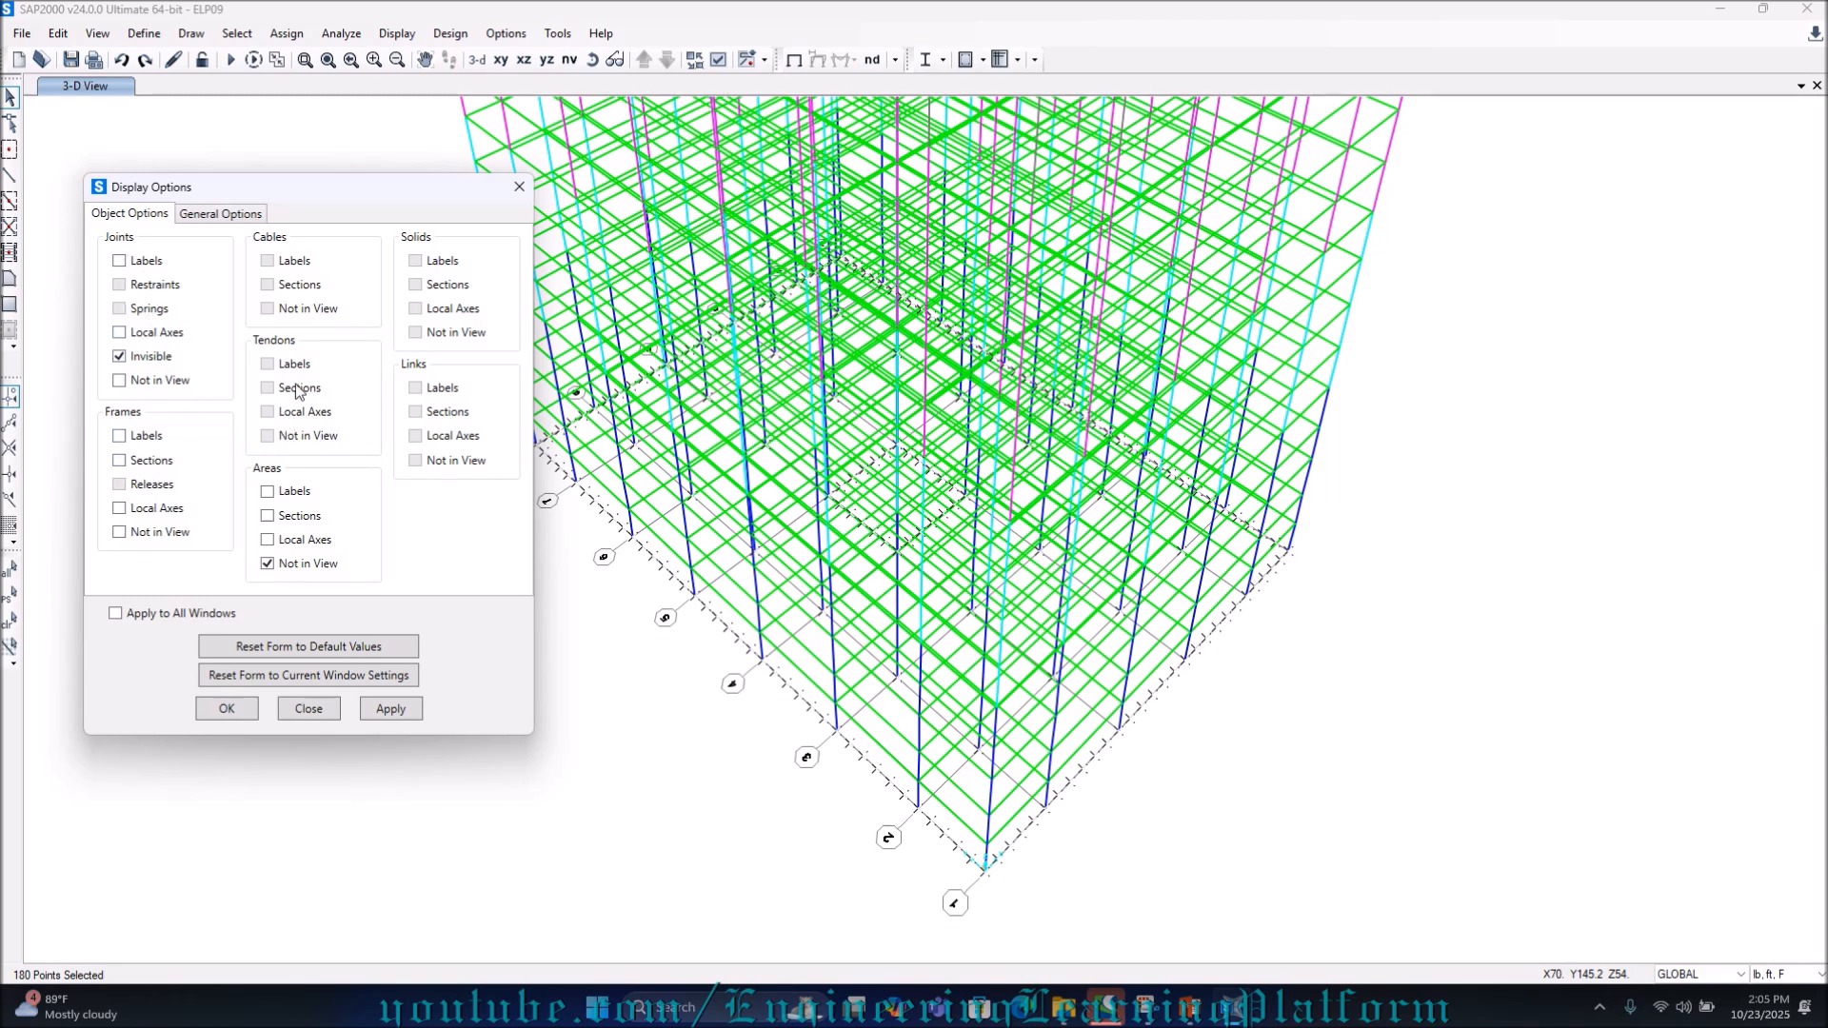
# Hide all frame objects from the 3D view as well and close the display options
pyautogui.click(239, 219)
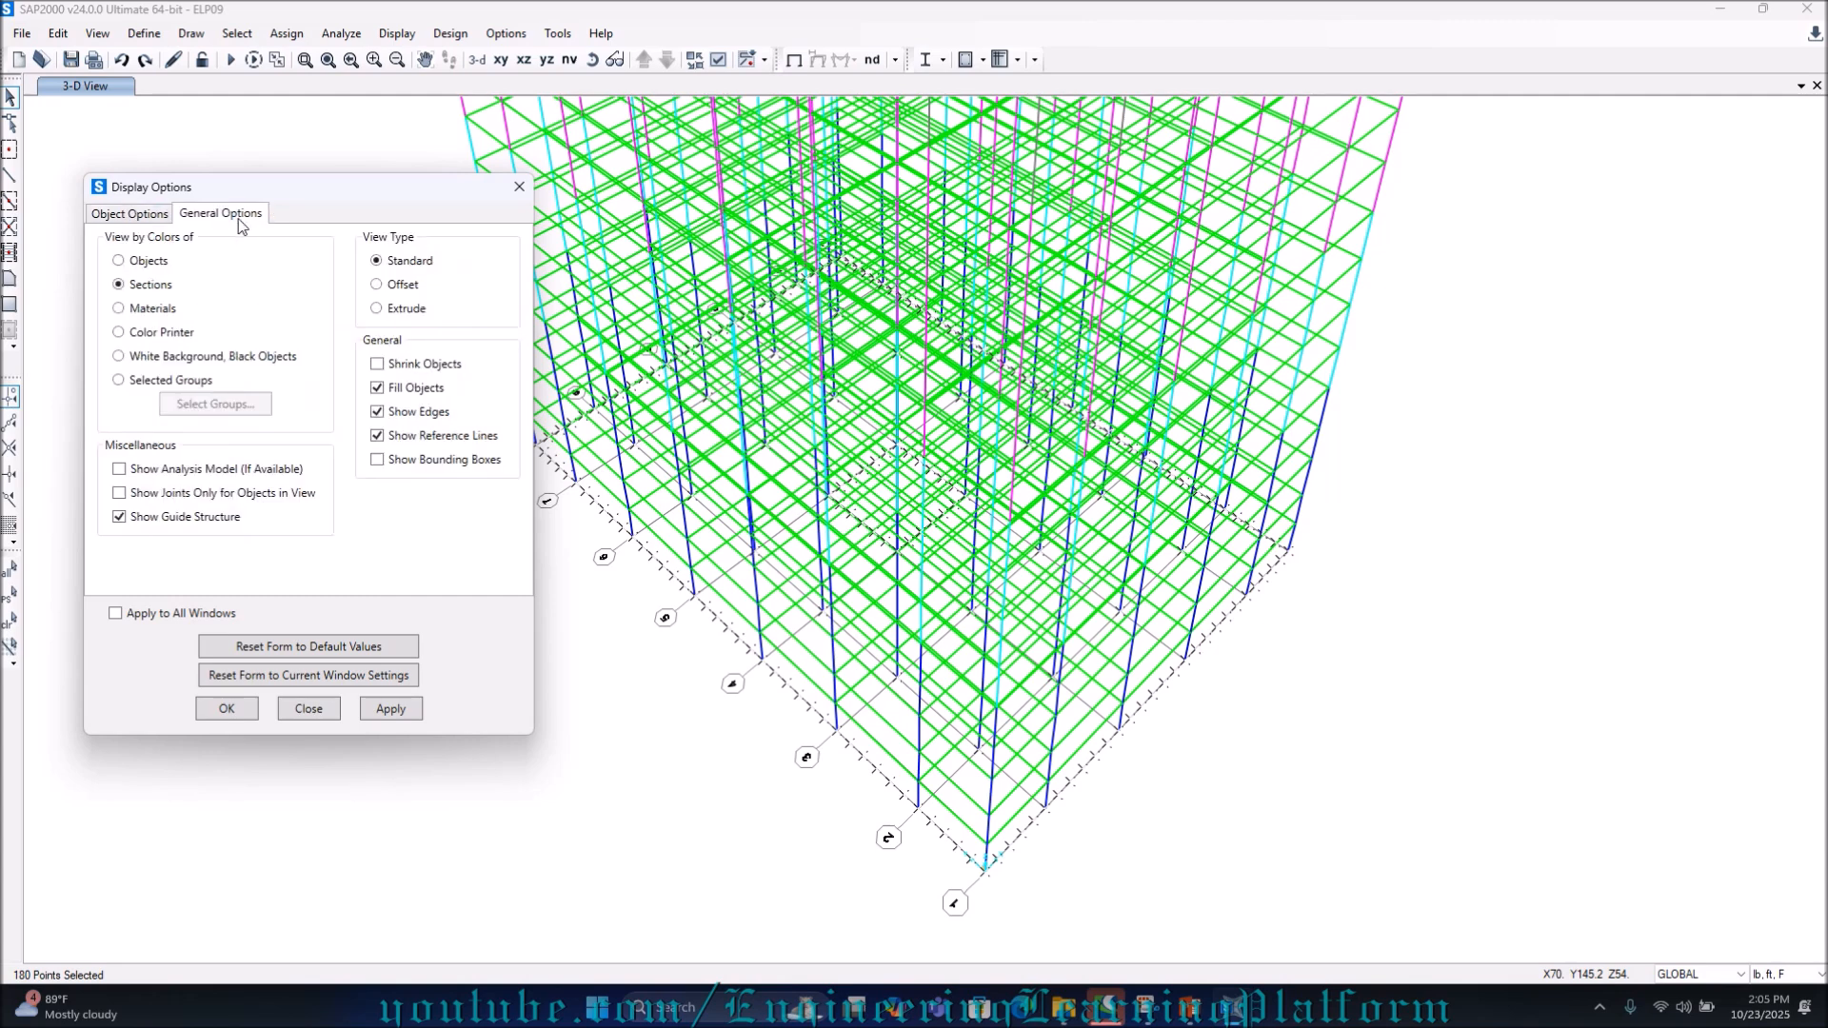
pyautogui.click(129, 221)
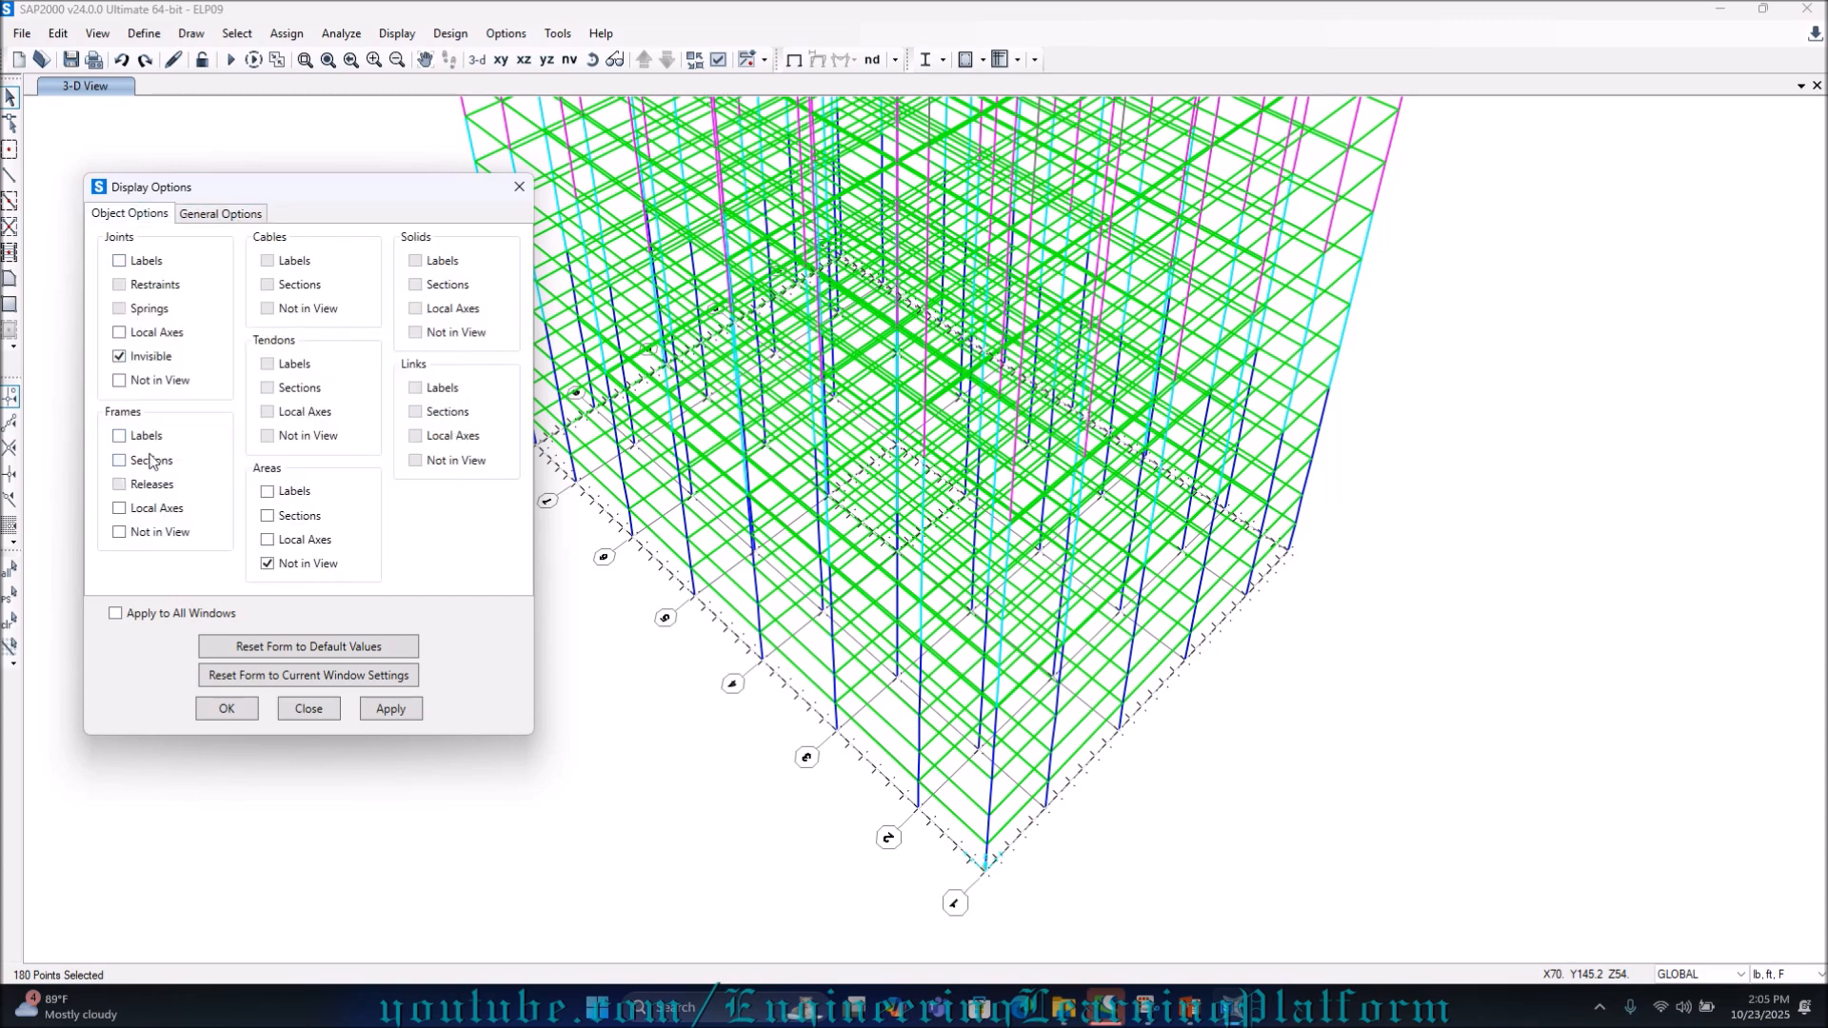
pyautogui.click(160, 533)
pyautogui.click(398, 707)
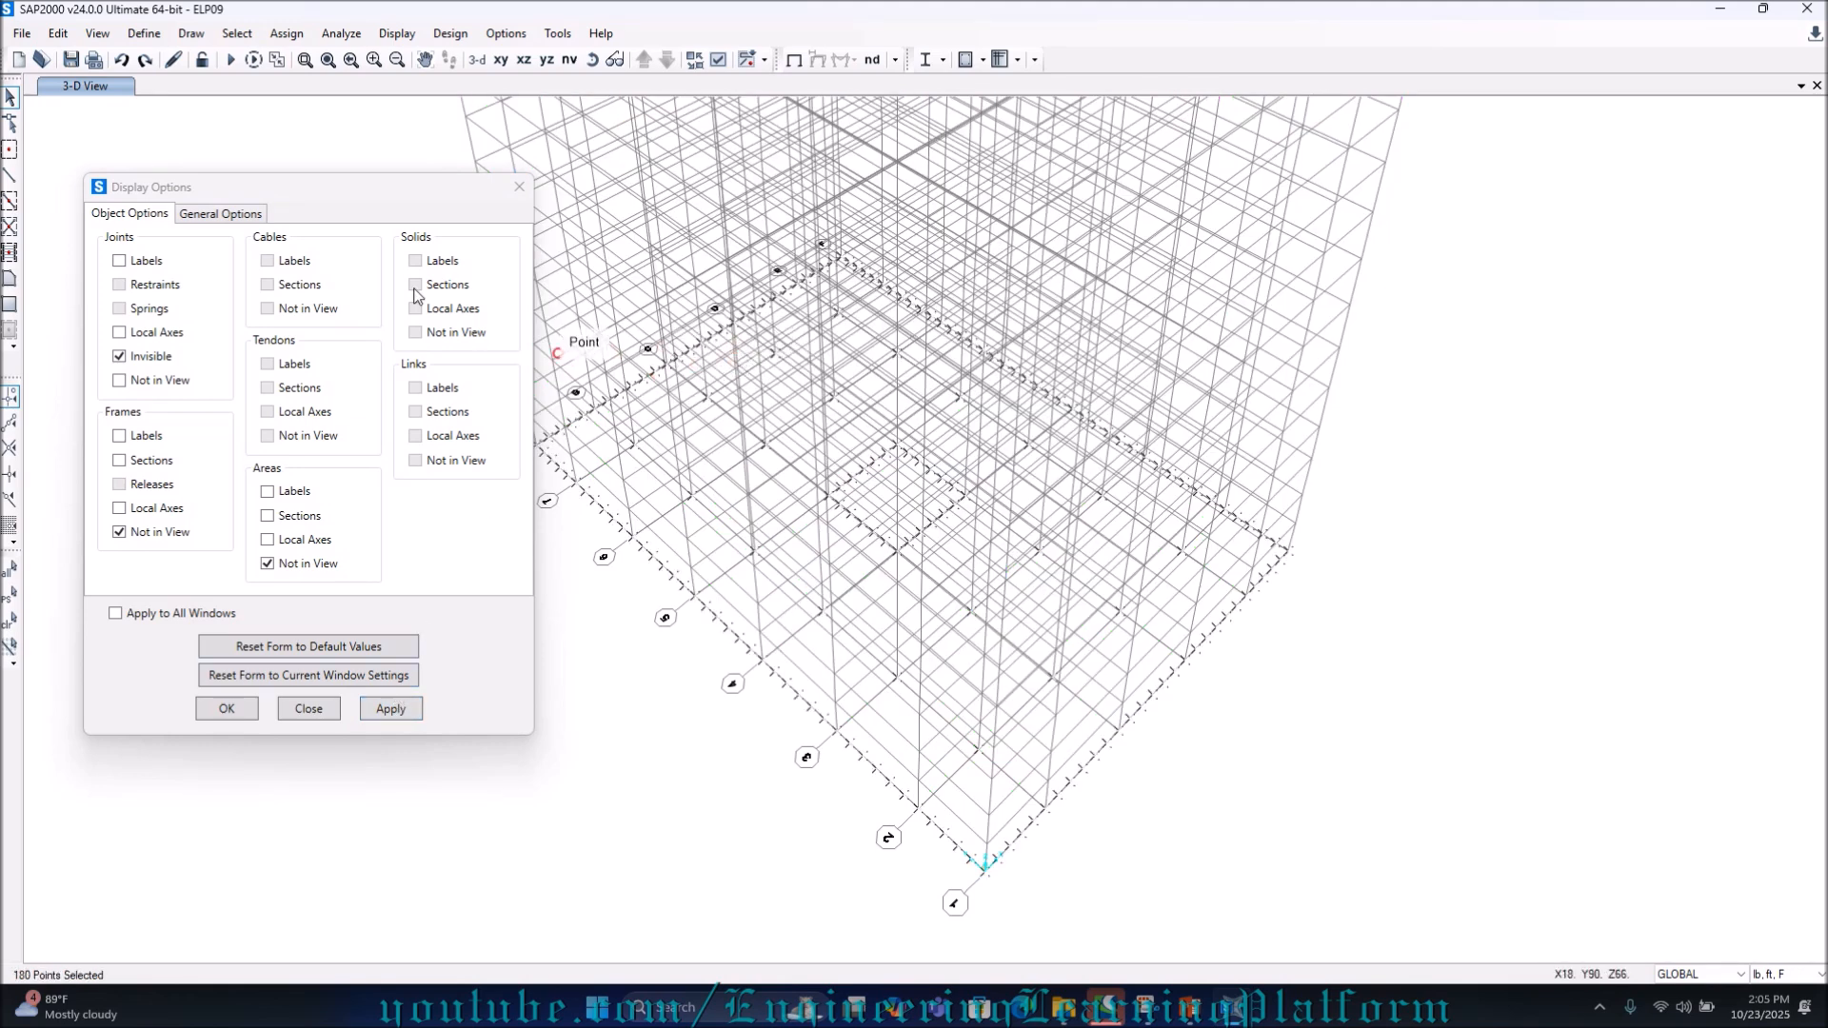
pyautogui.click(519, 187)
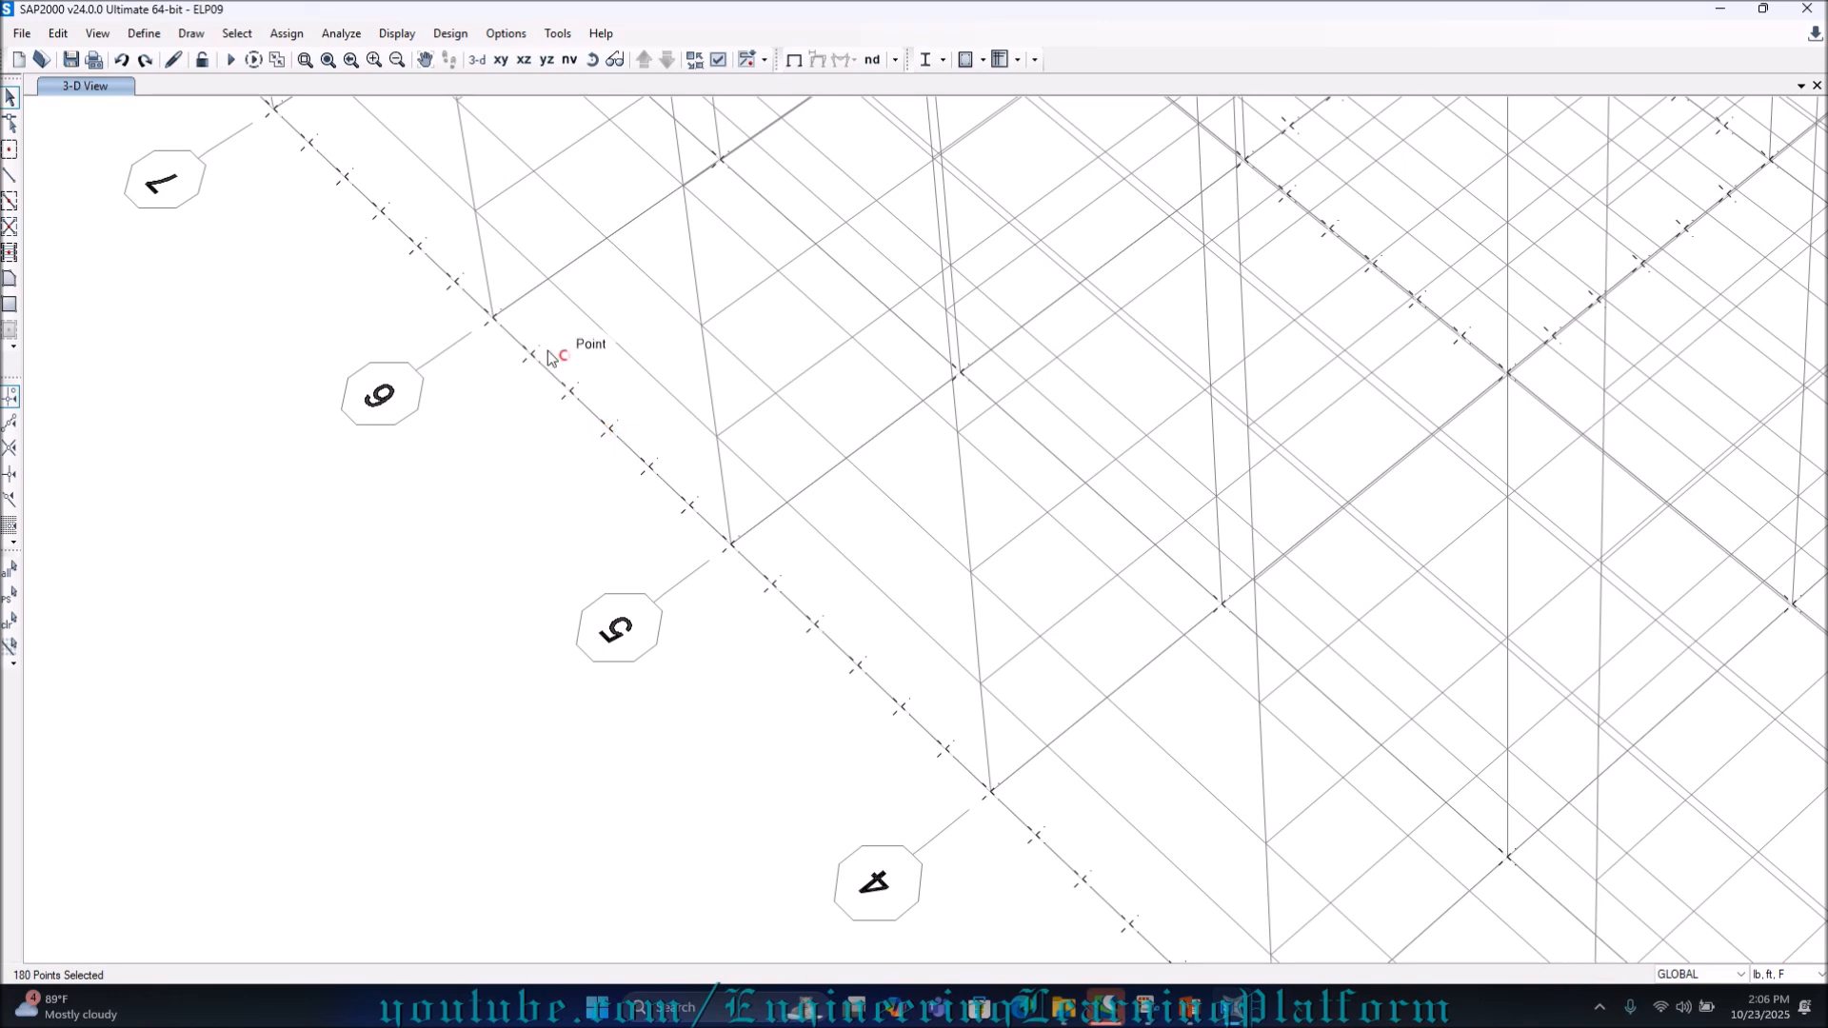
# Examine the selected base joints in both the 3D view and the Z=0 plan view
pyautogui.scroll(-1, 544, 420)
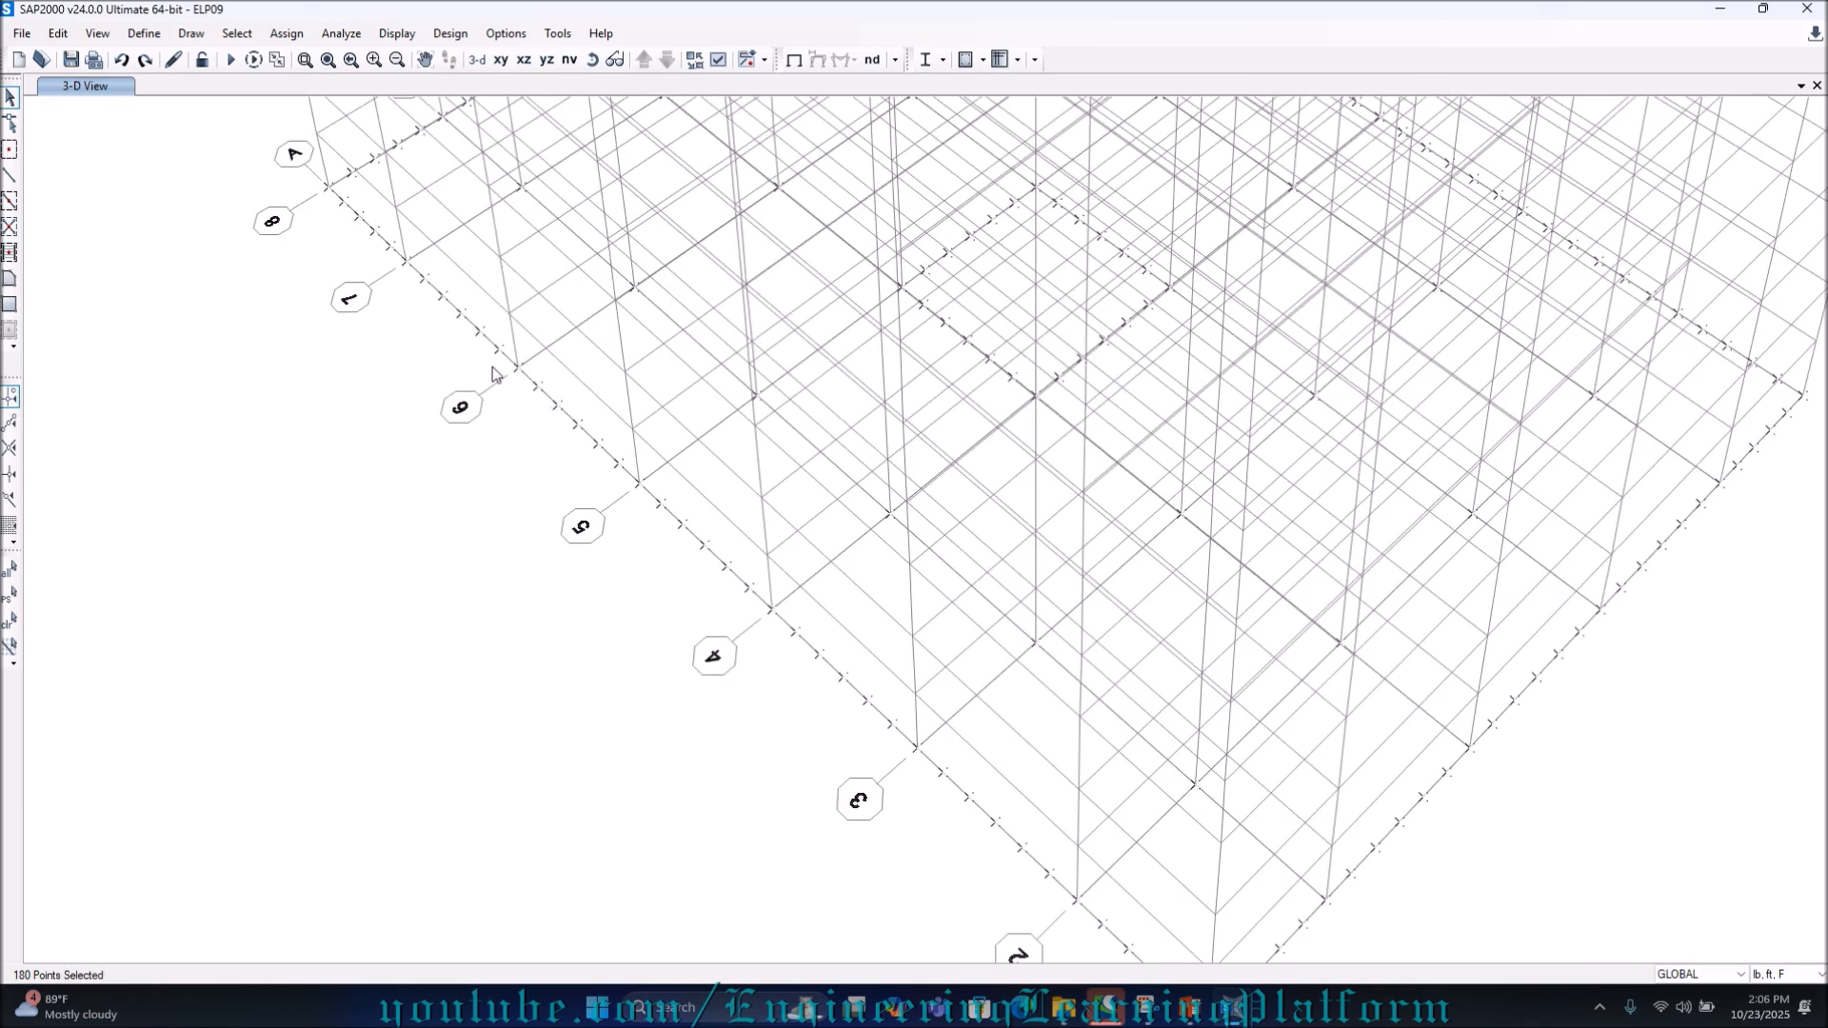
pyautogui.scroll(-1, 509, 435)
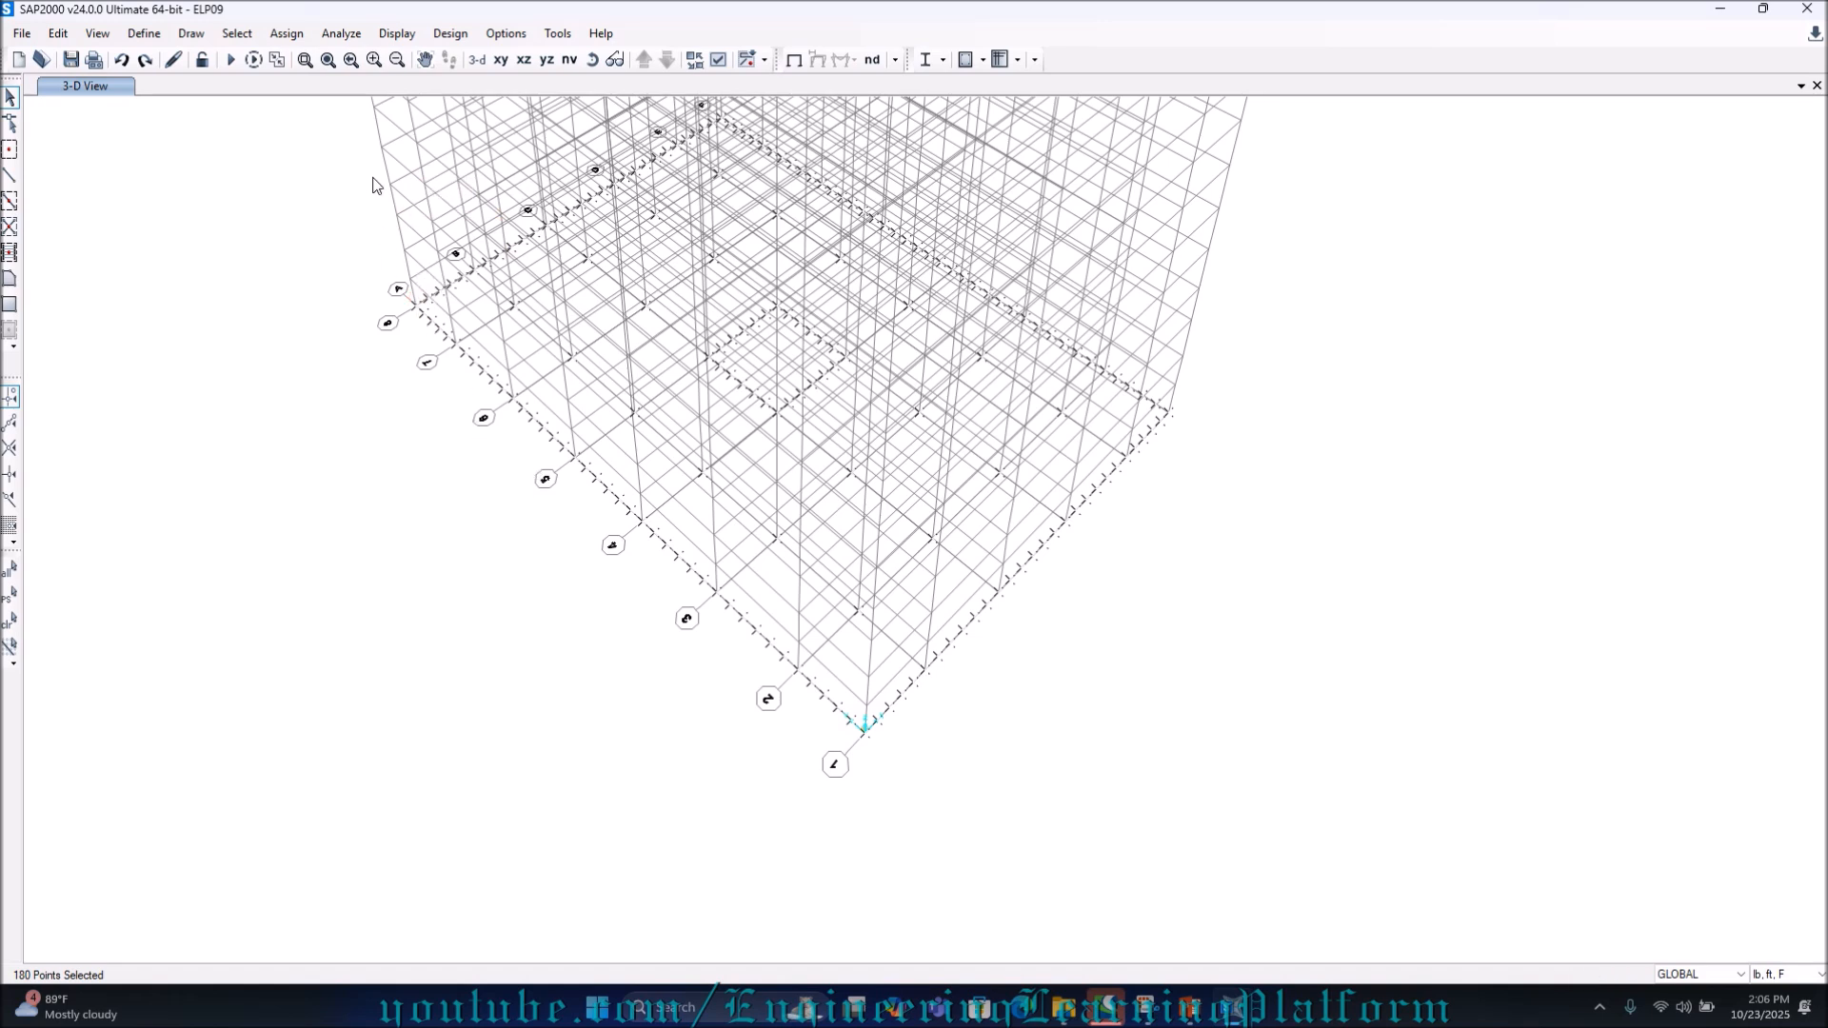
pyautogui.click(13, 598)
pyautogui.click(477, 59)
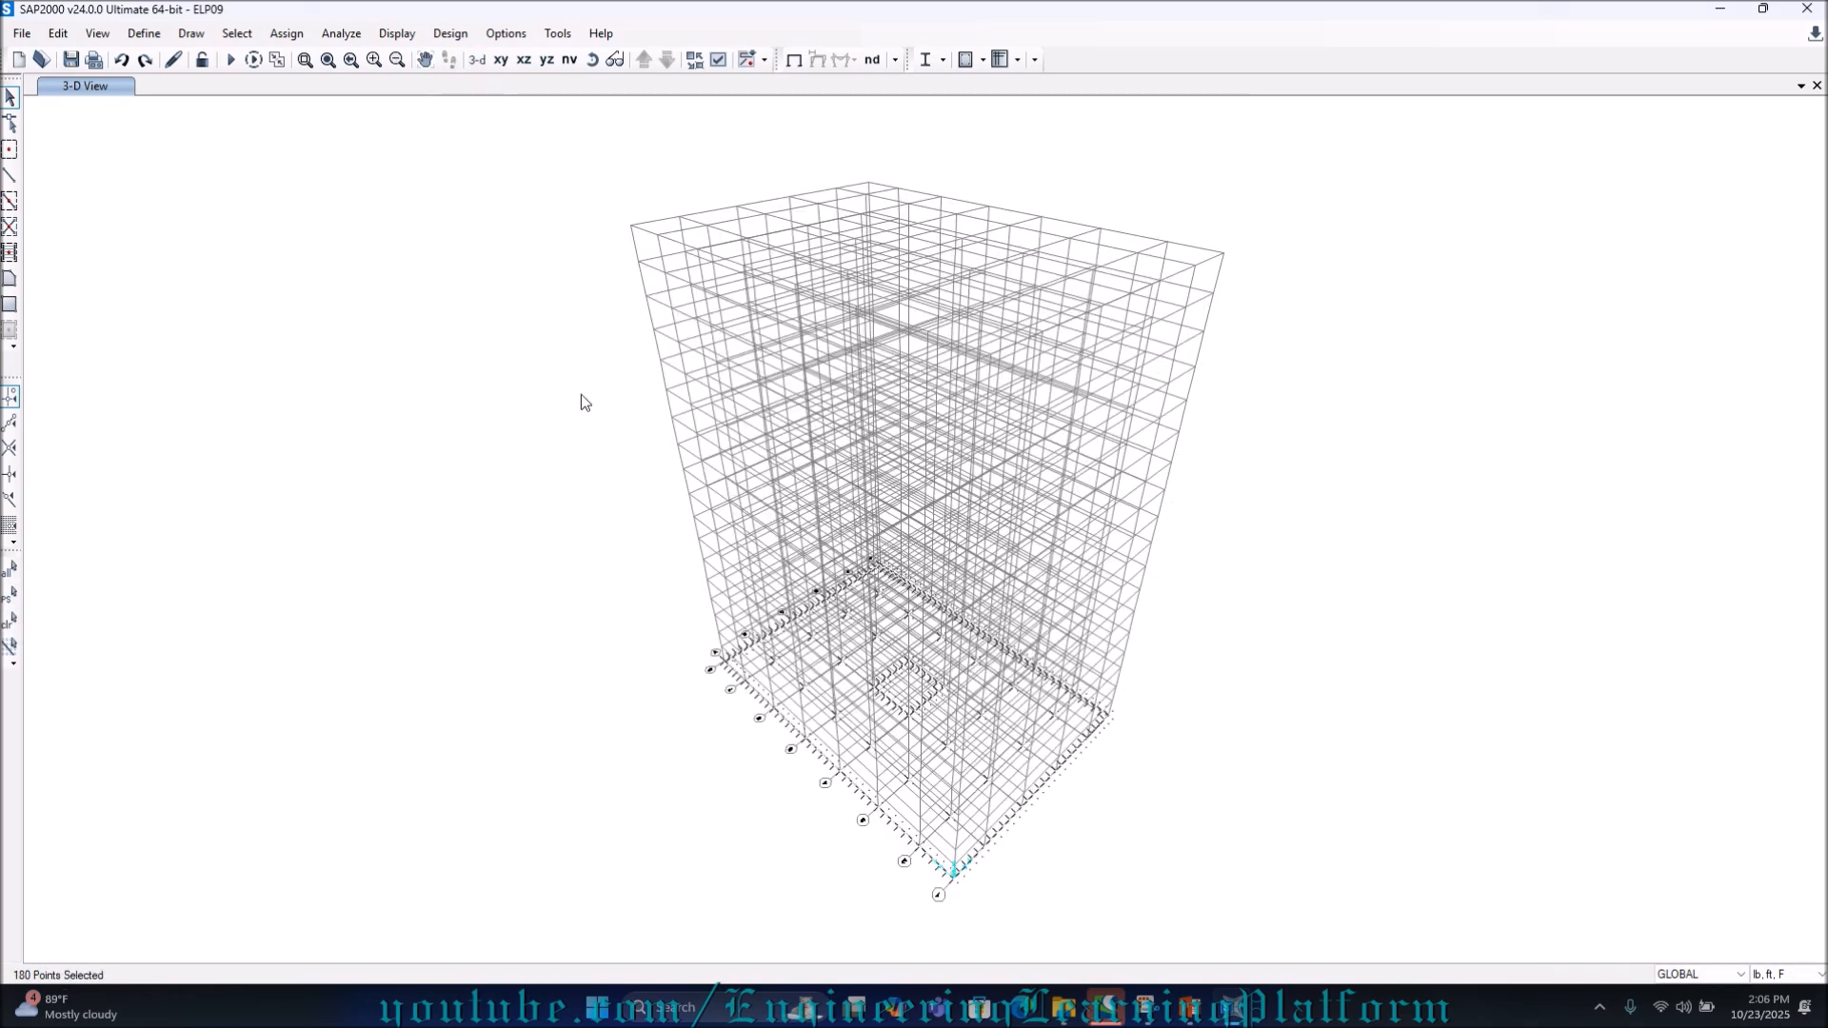
pyautogui.click(501, 59)
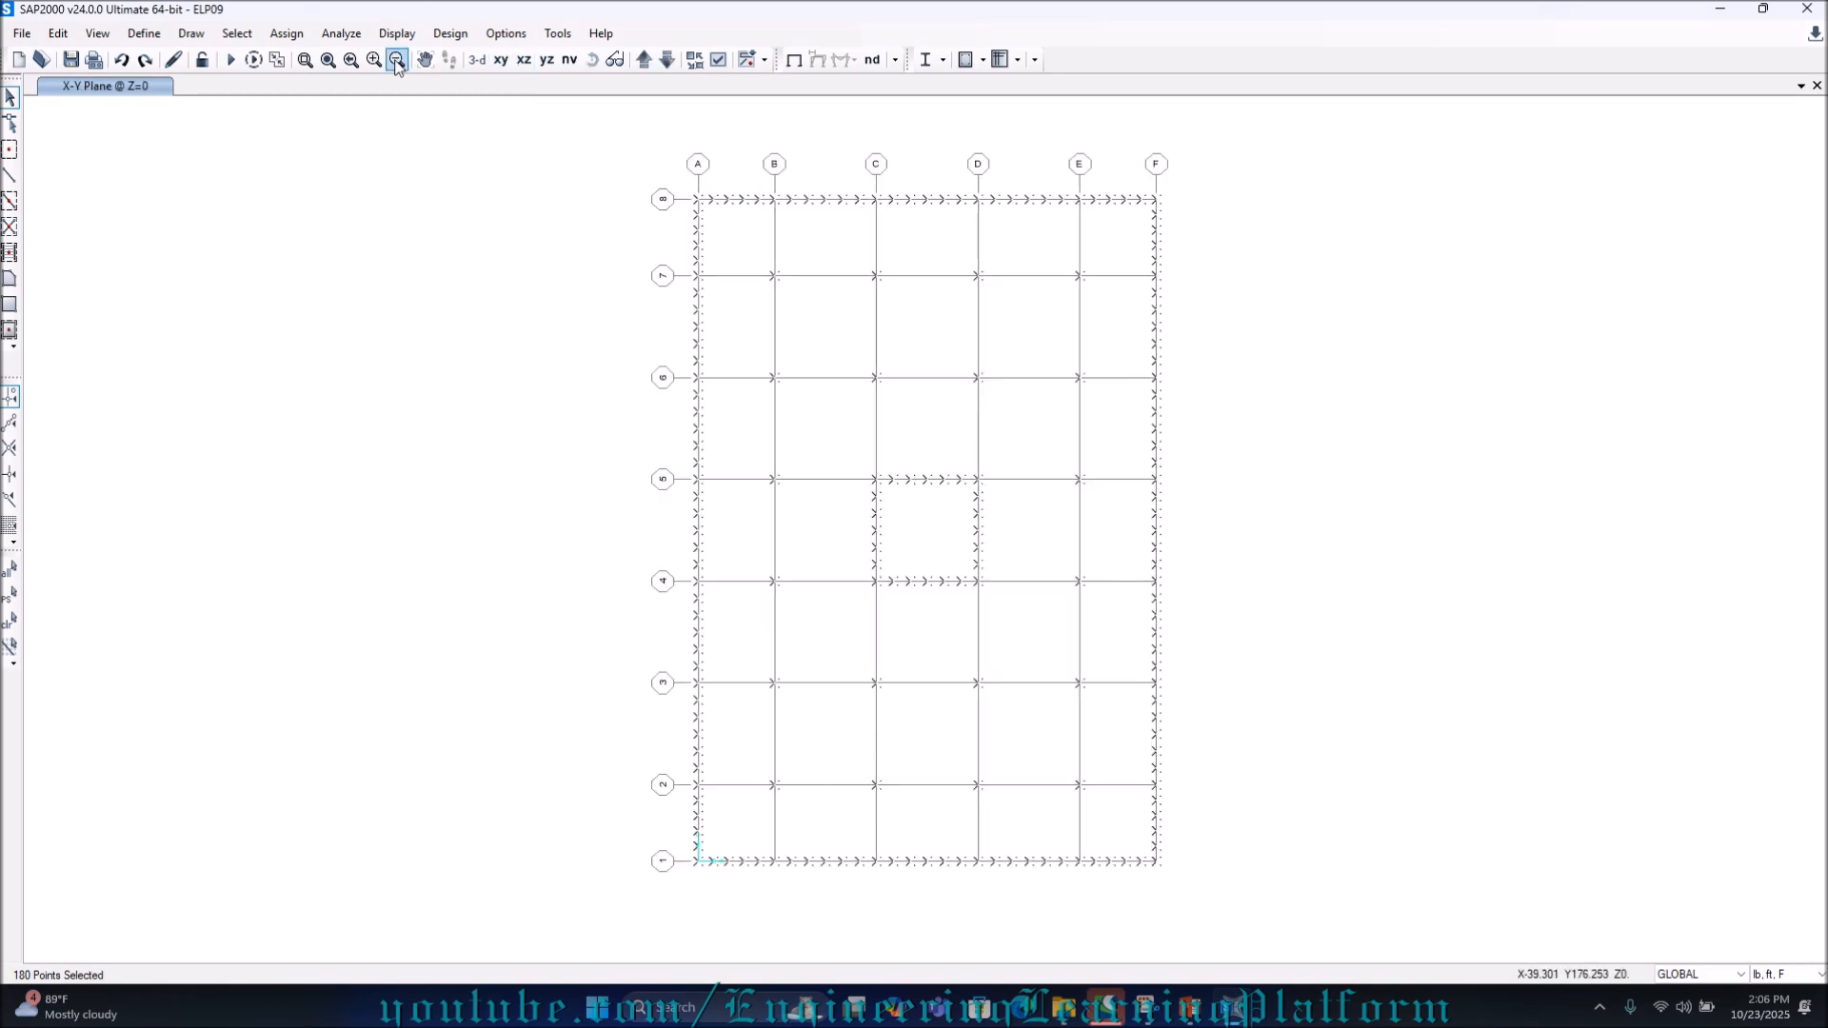
pyautogui.click(478, 63)
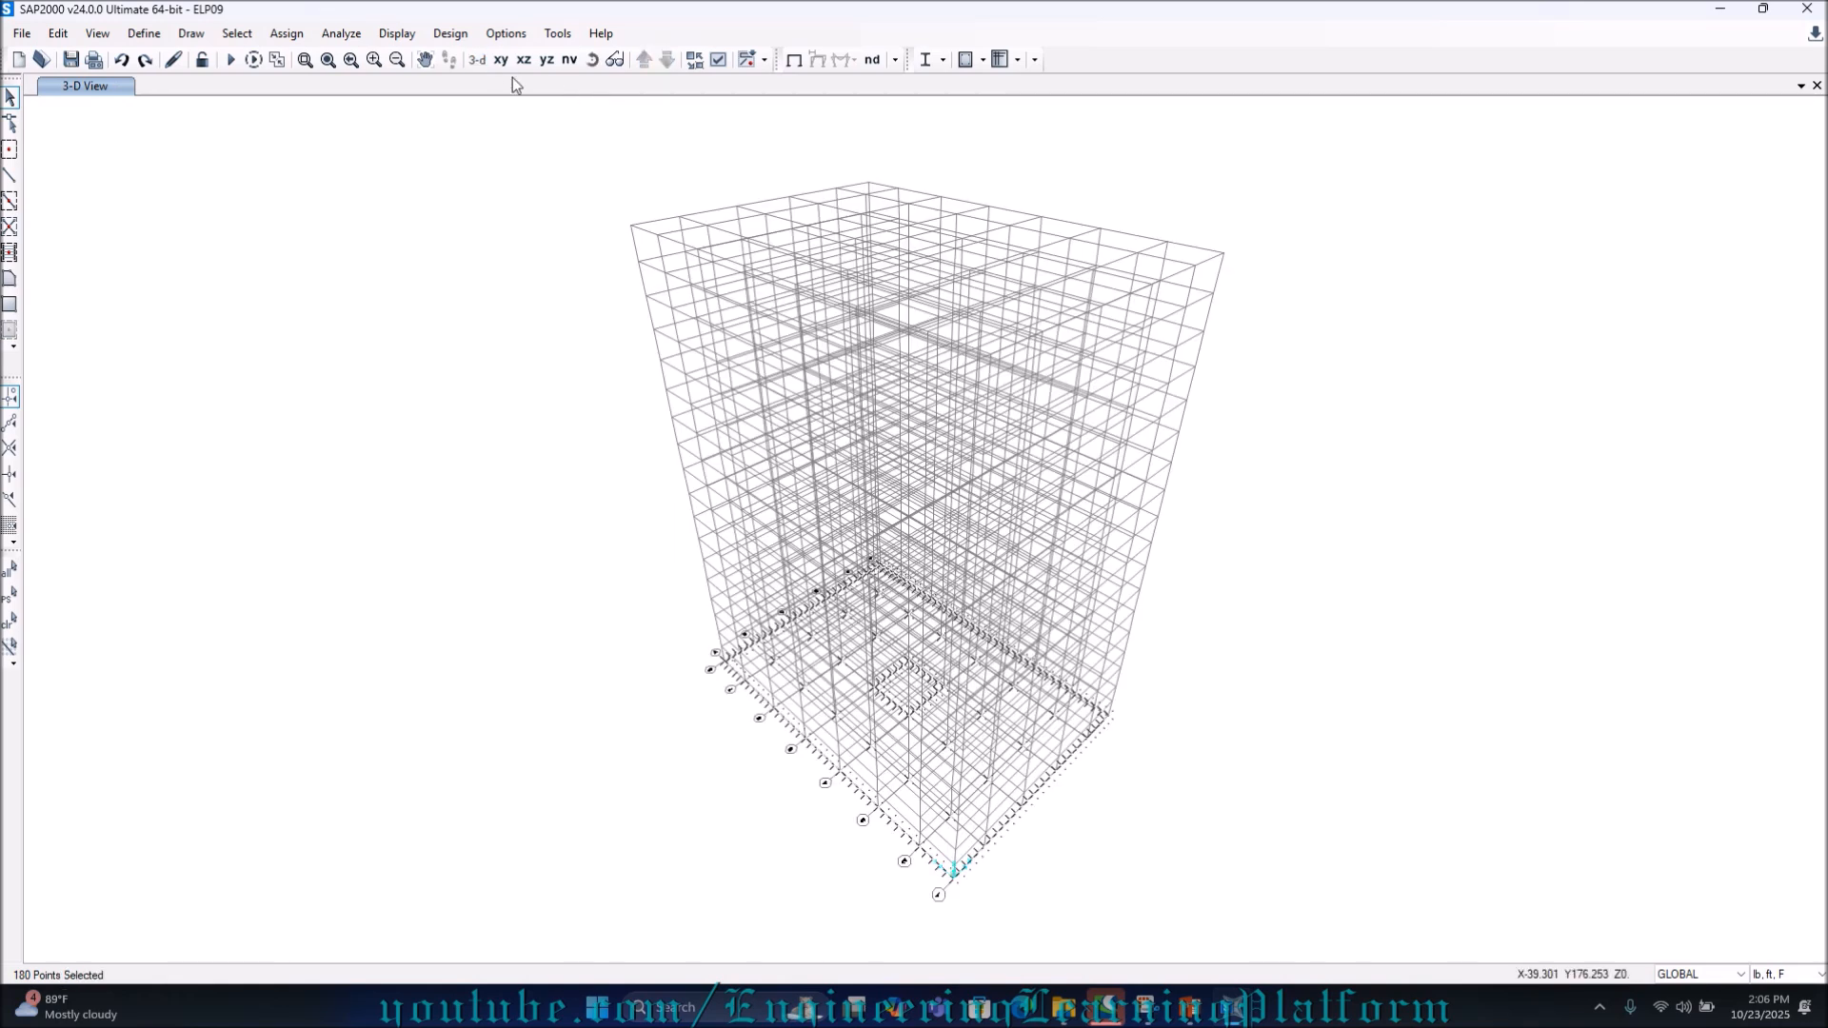
# Assign fixed restraints, with all translations and rotations restrained, to the selected base joints
pyautogui.click(299, 38)
pyautogui.moveTo(400, 55)
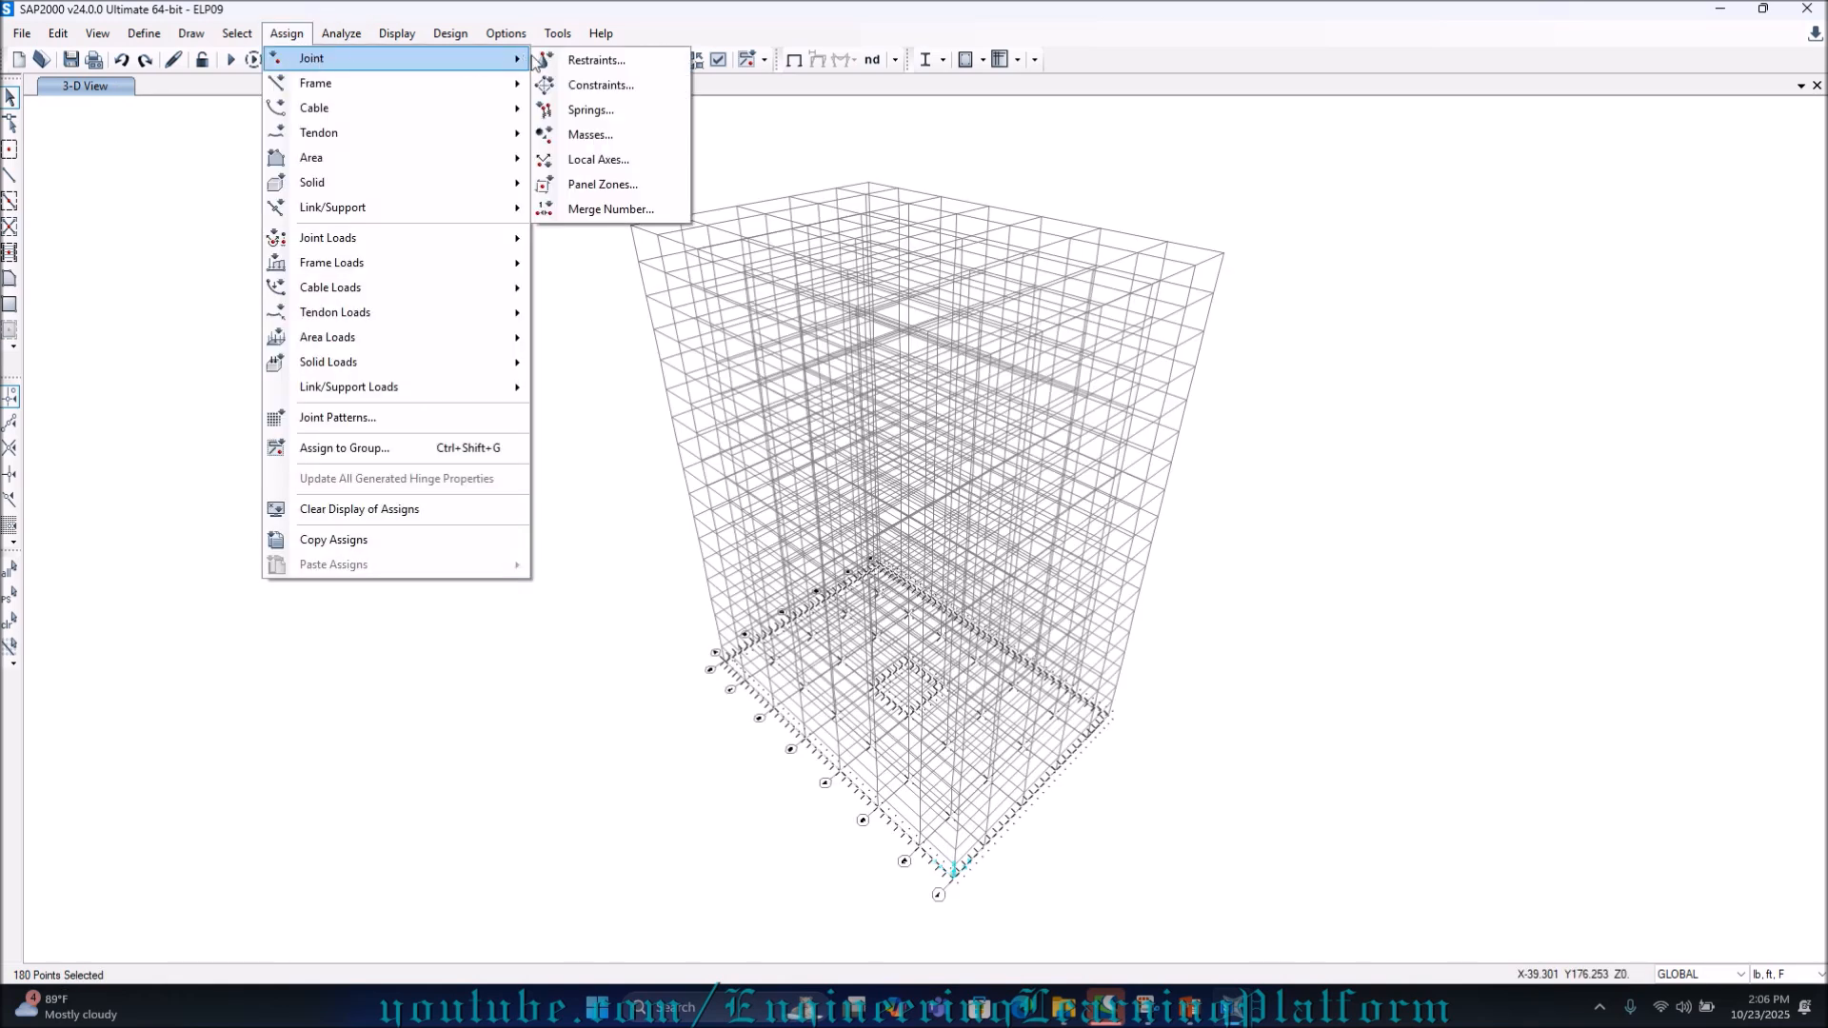
pyautogui.click(546, 55)
pyautogui.click(804, 537)
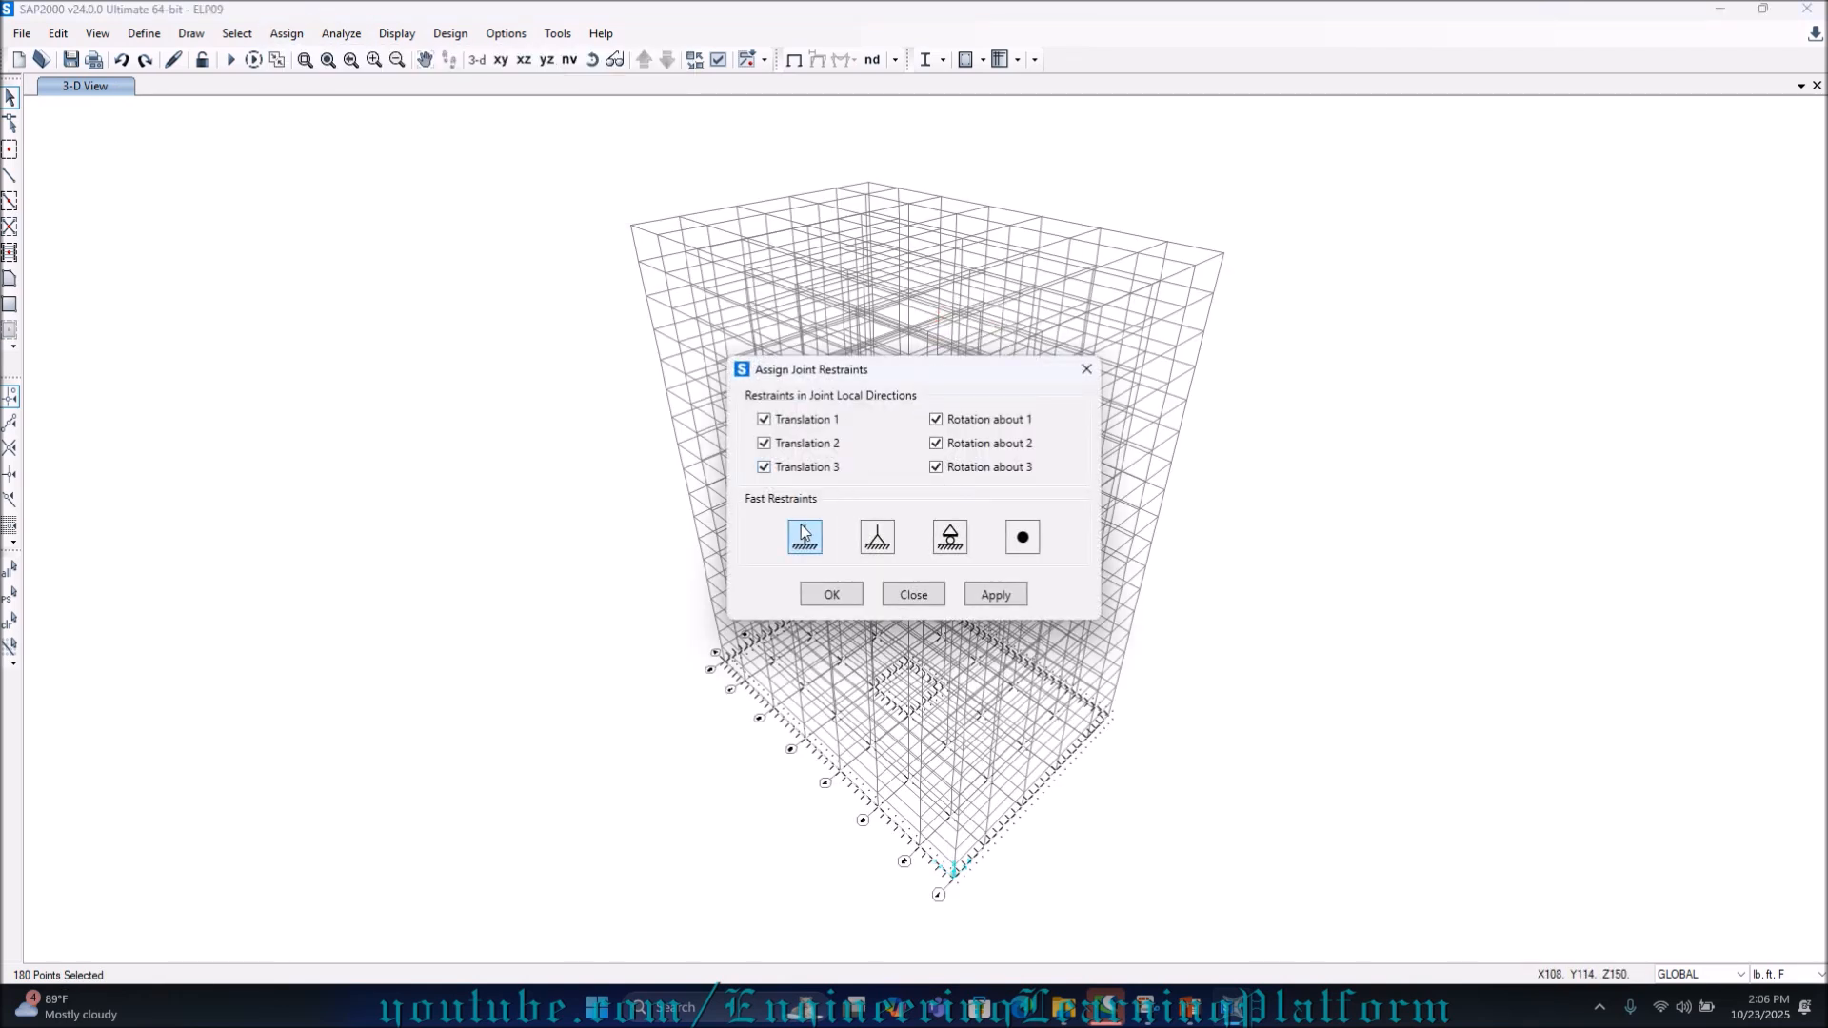
pyautogui.click(830, 596)
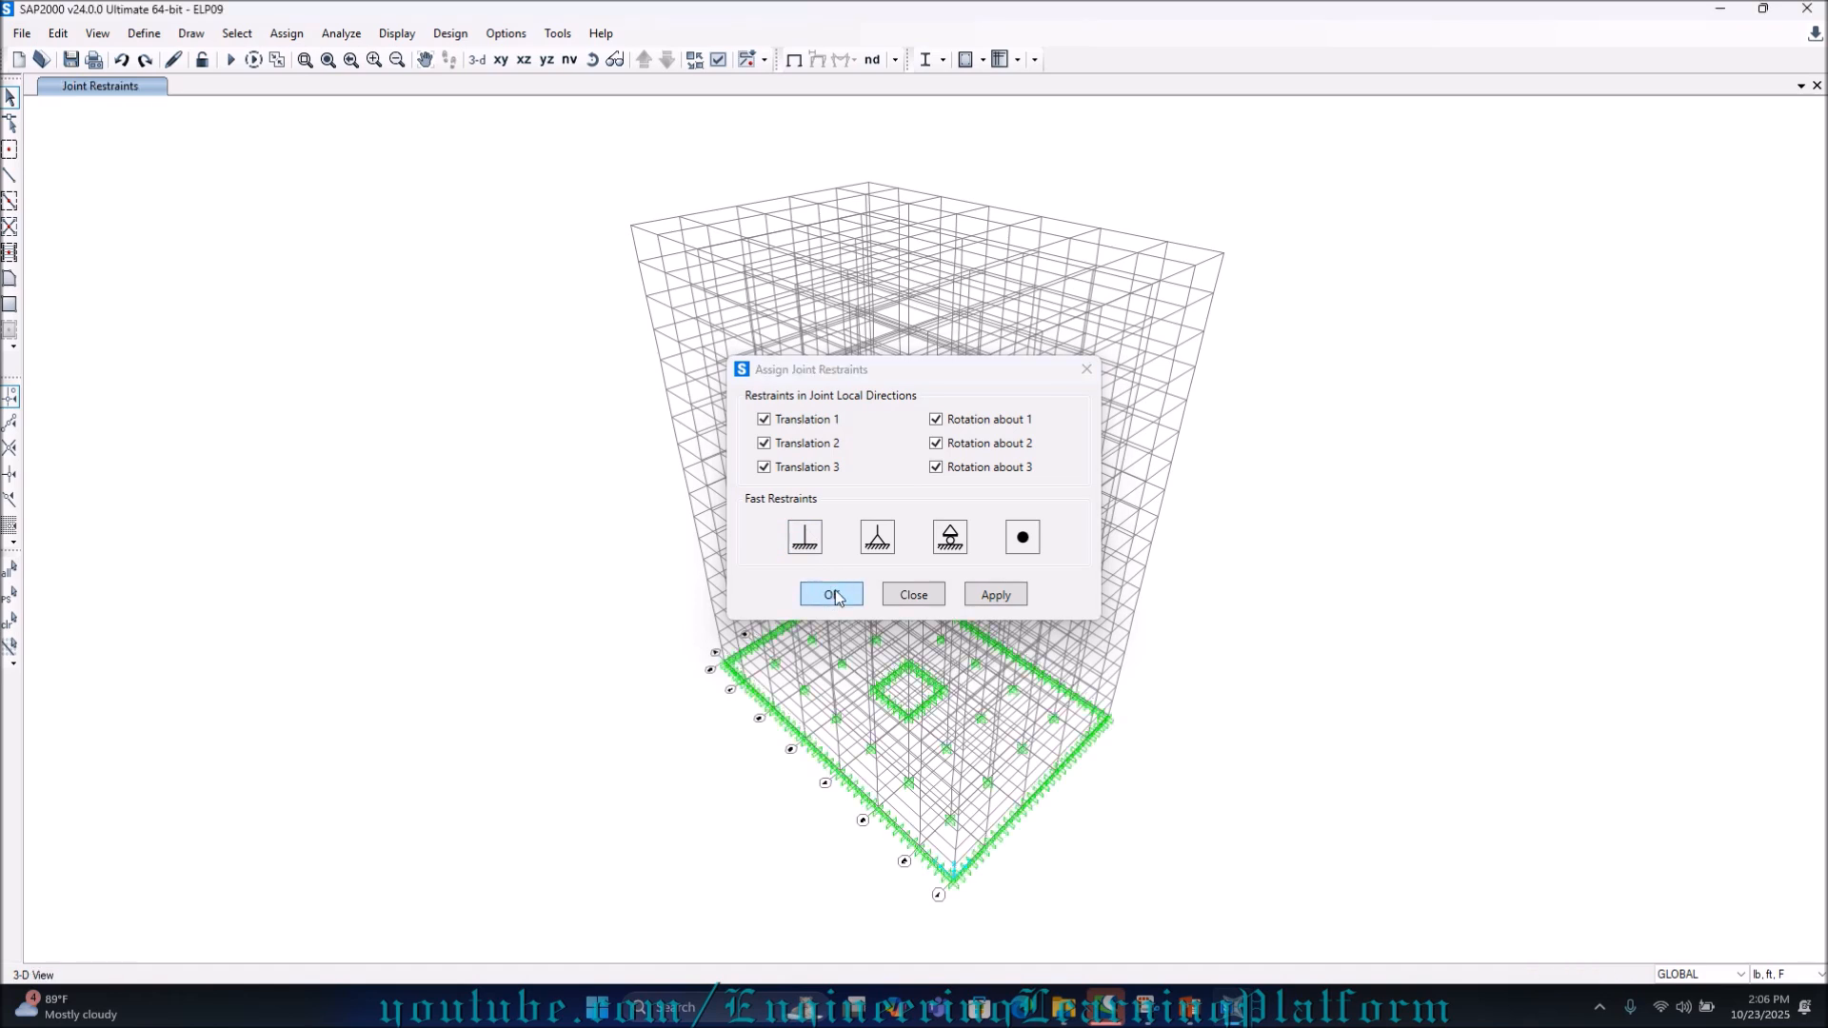
# Show all objects again and restore the frames and areas in the 3D view through the display options
pyautogui.rightClick(581, 318)
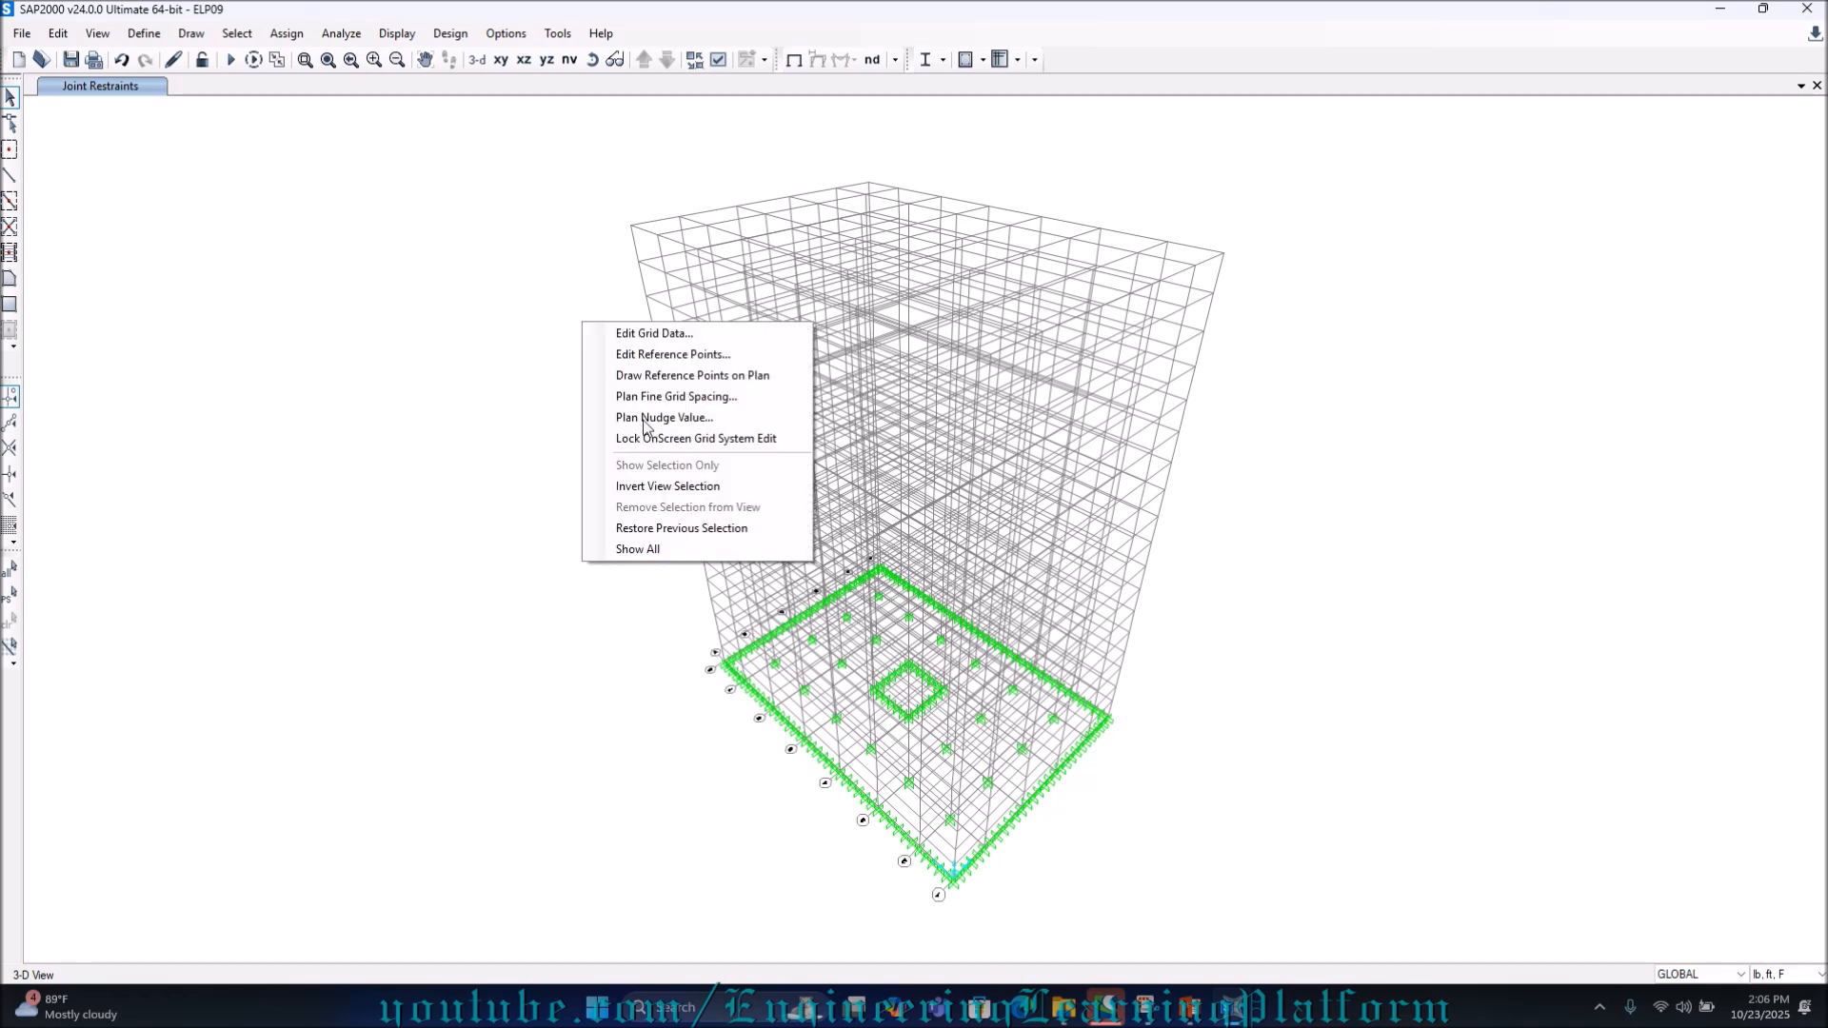
pyautogui.click(690, 552)
pyautogui.click(718, 59)
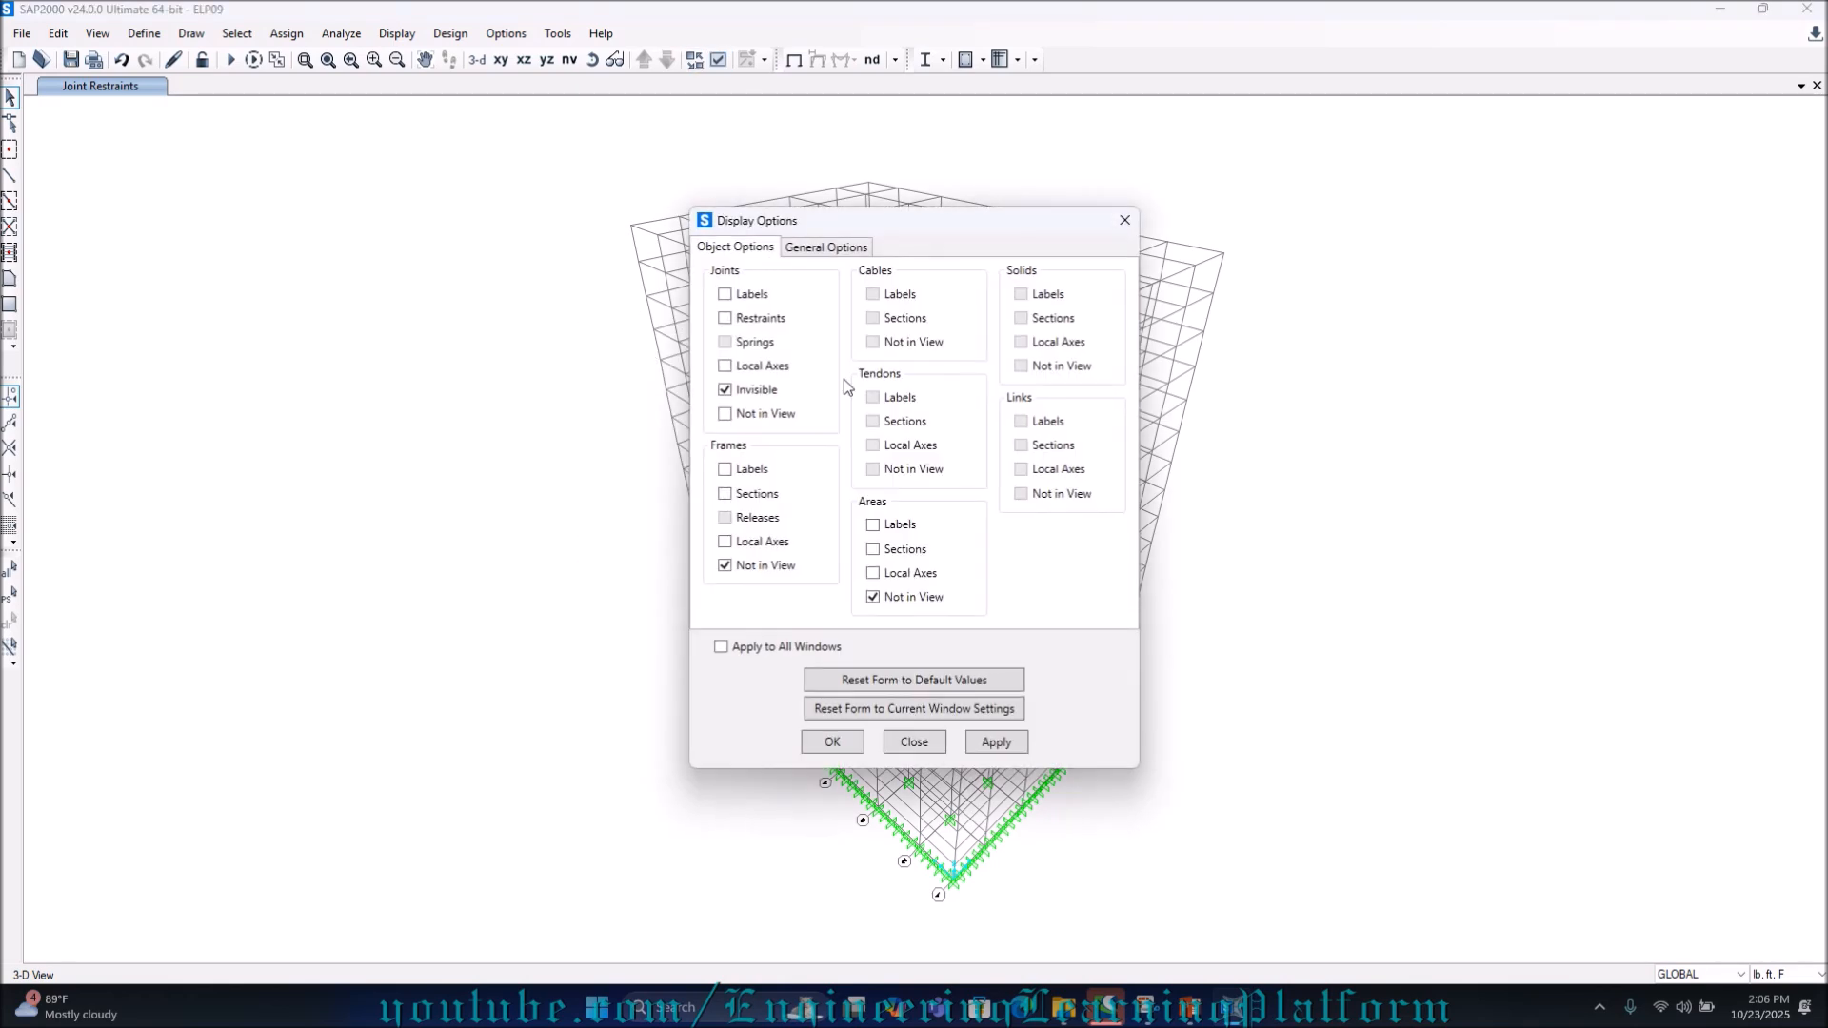
pyautogui.click(770, 568)
pyautogui.click(872, 597)
pyautogui.click(987, 742)
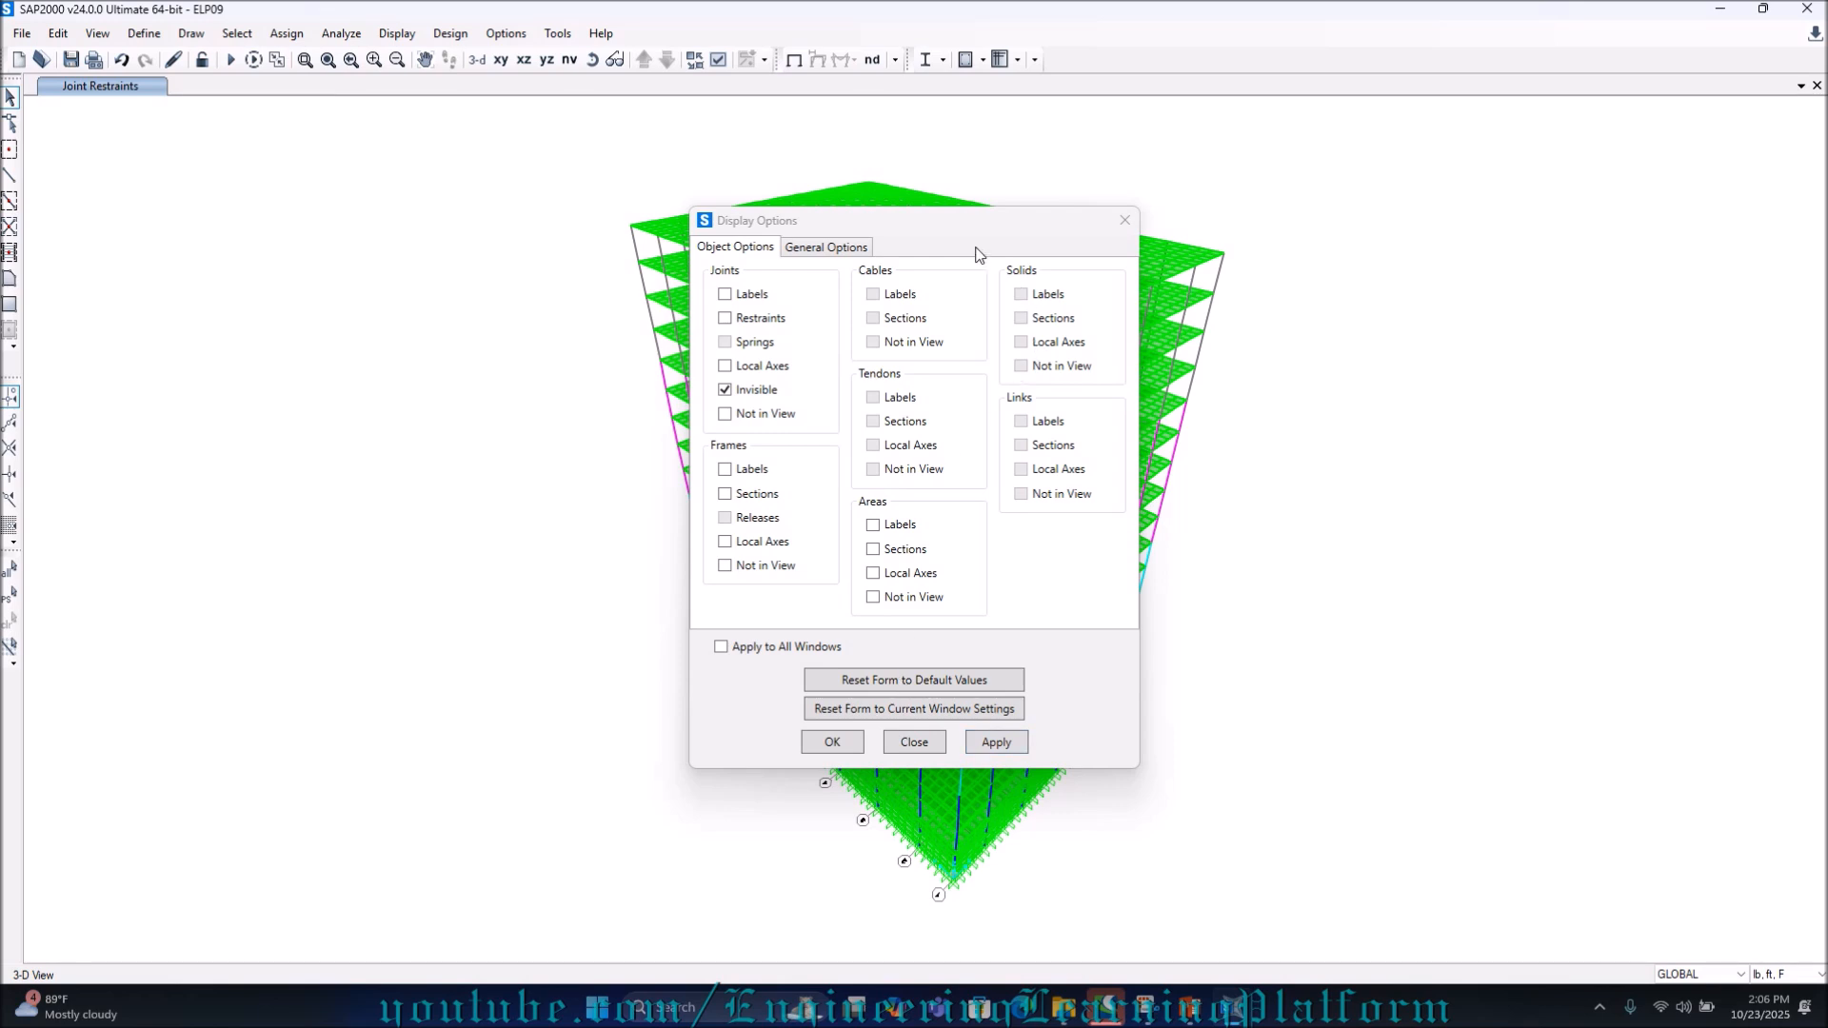
pyautogui.moveTo(972, 235); pyautogui.dragTo(346, 270)
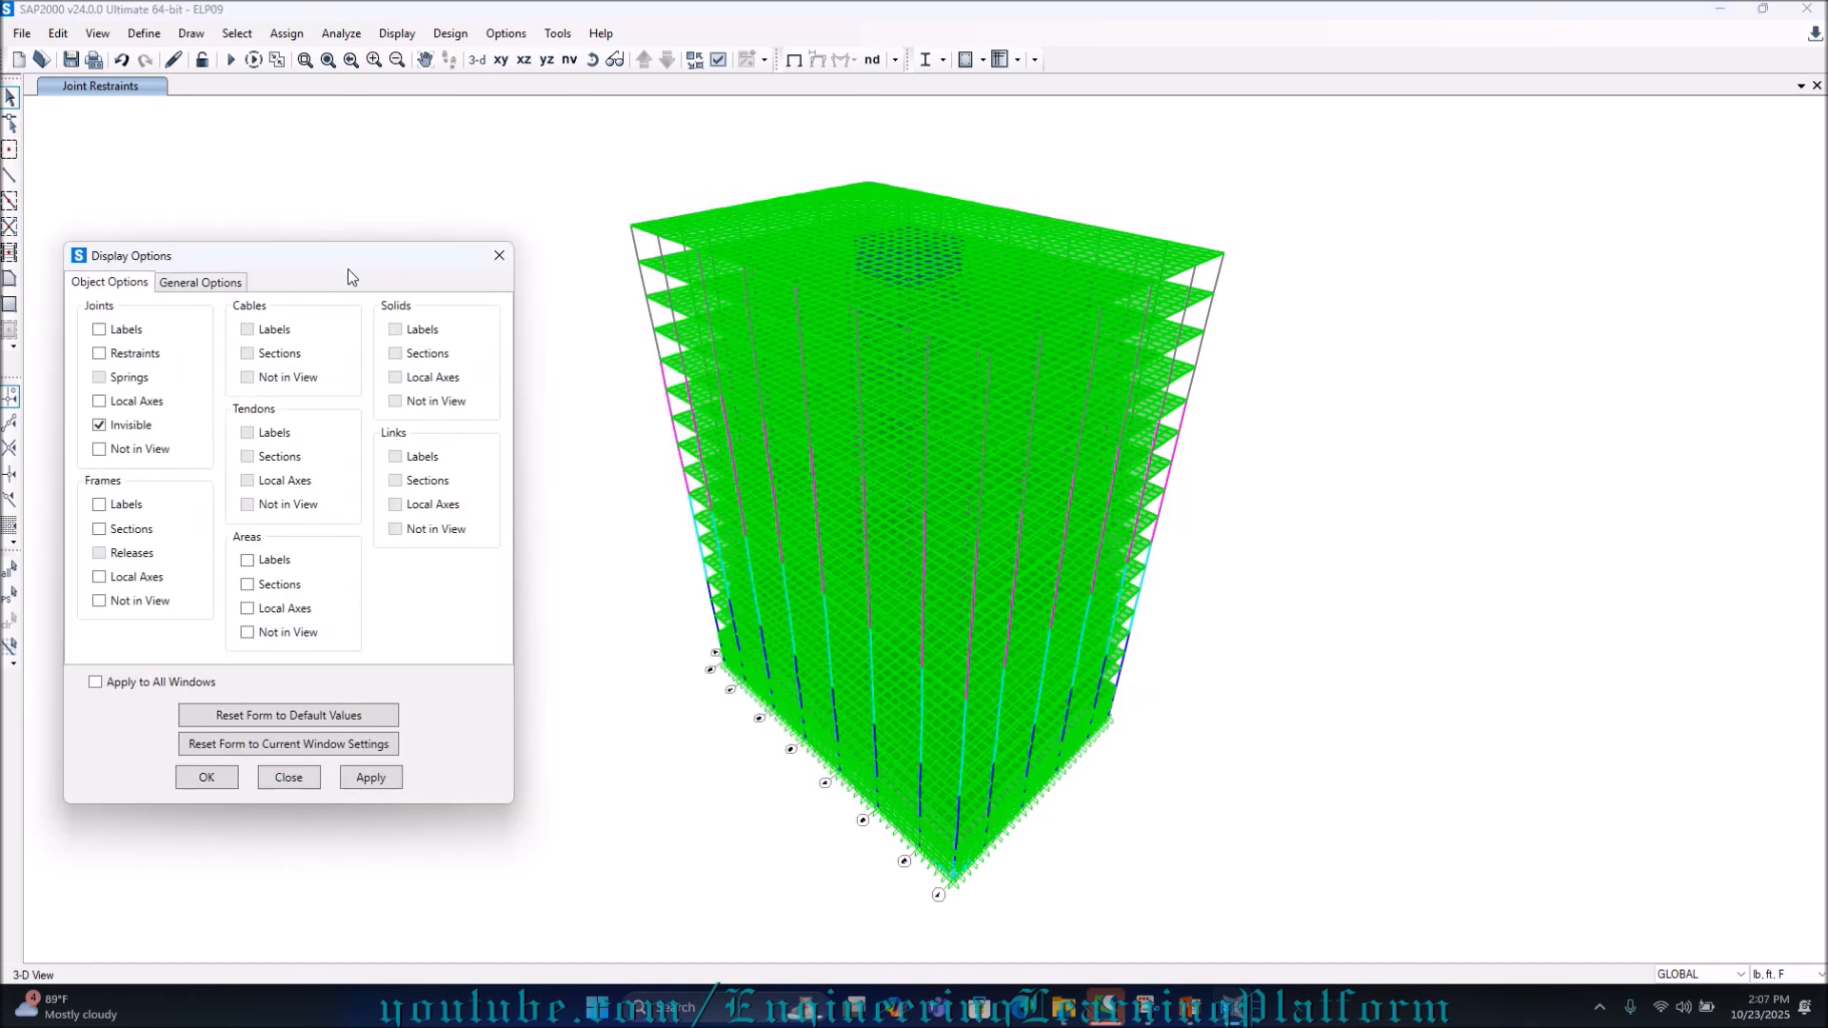
pyautogui.click(497, 257)
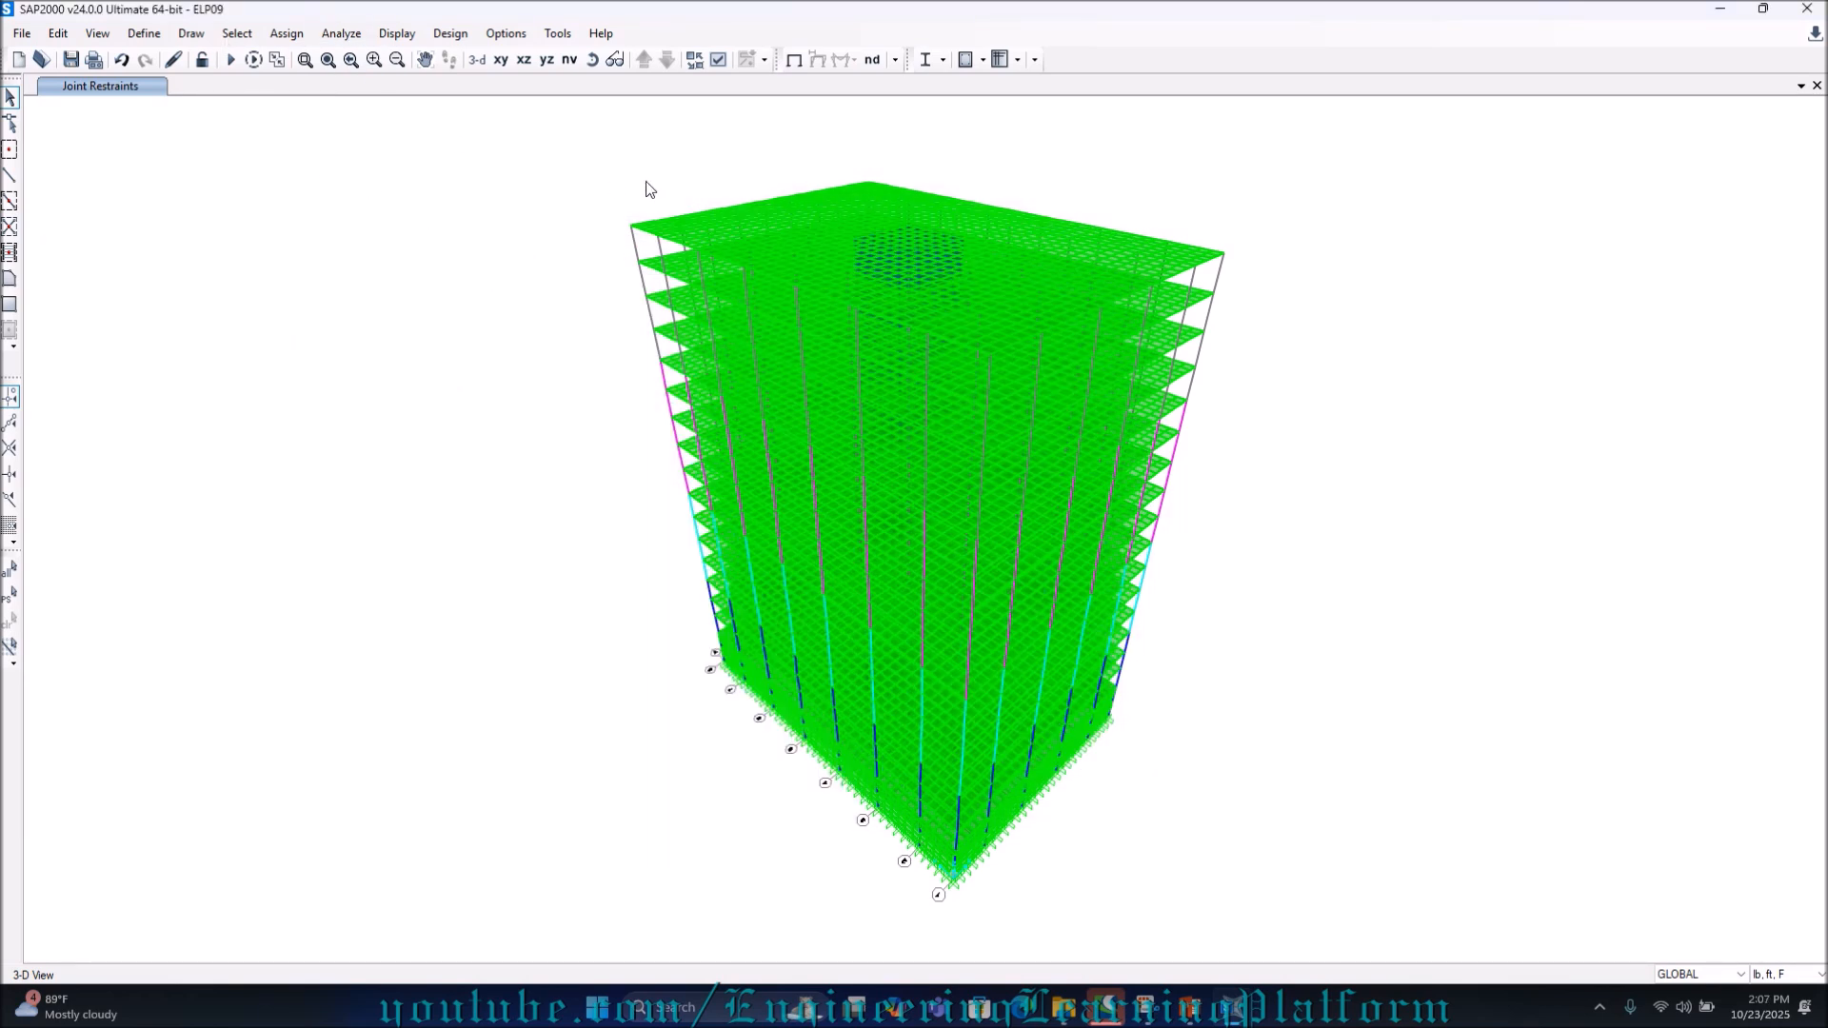
pyautogui.scroll(3, 654, 211)
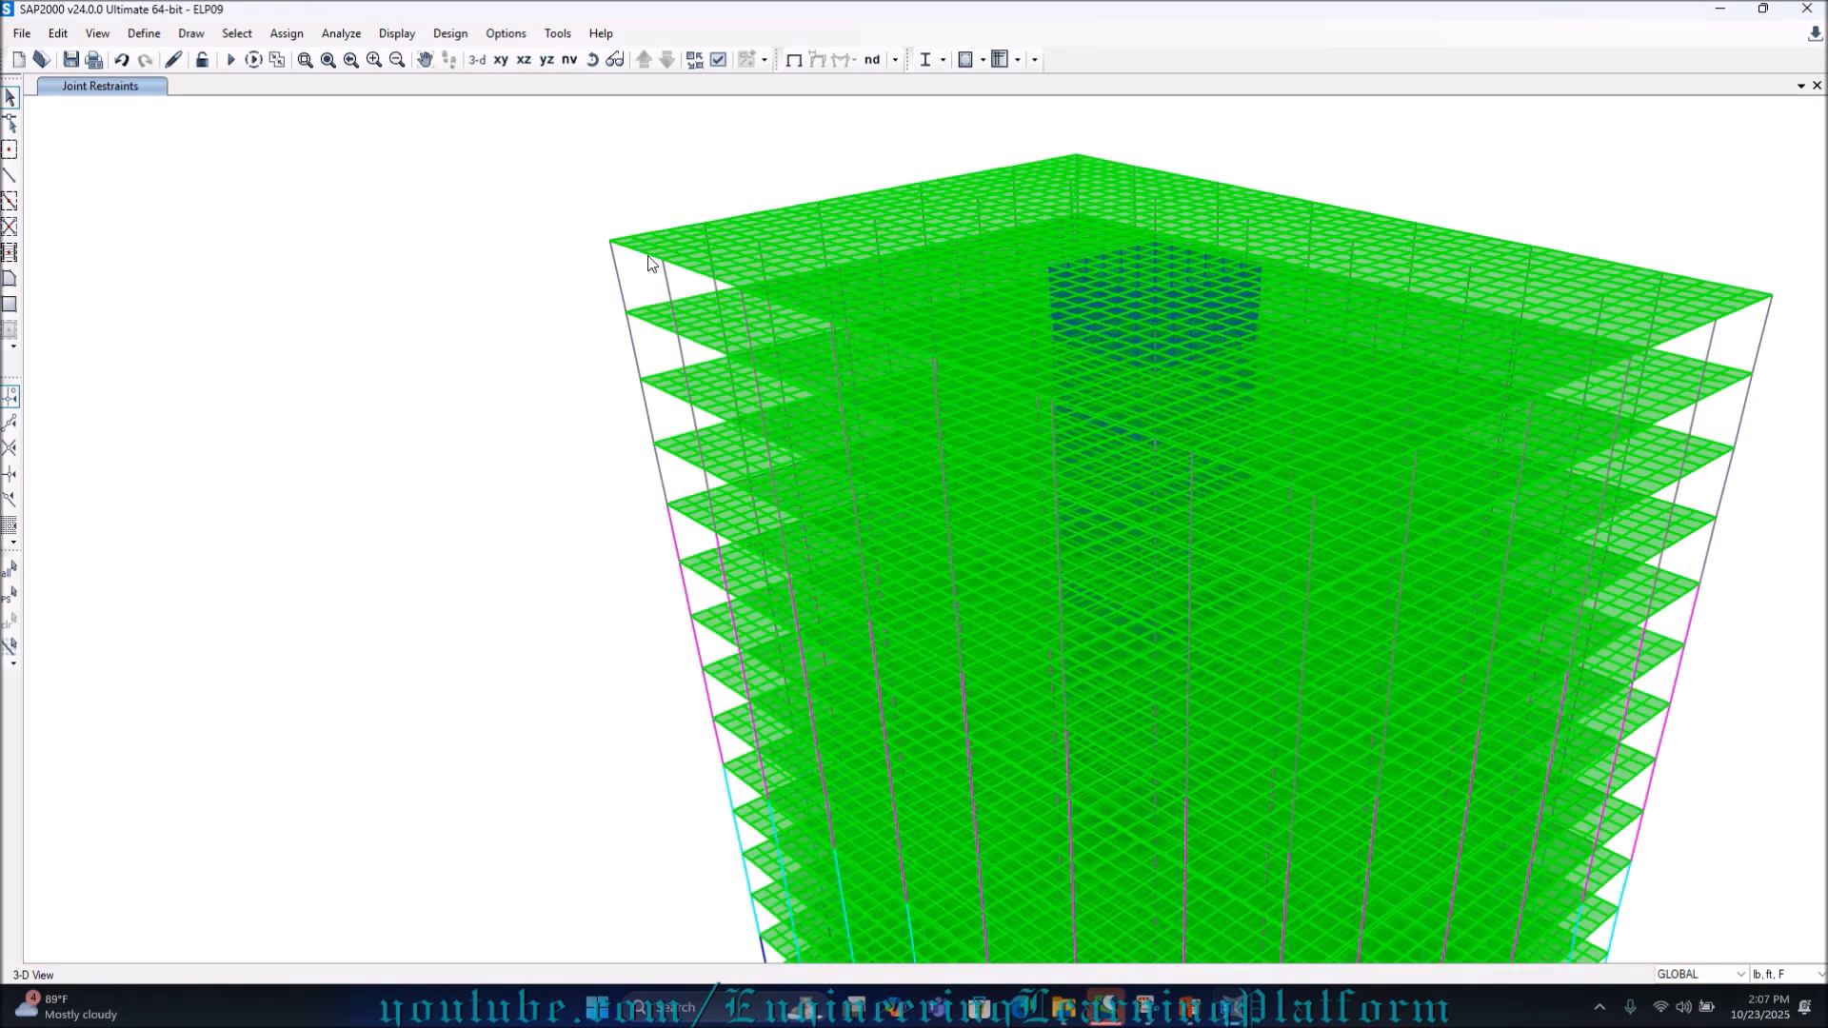
pyautogui.scroll(-2, 648, 172)
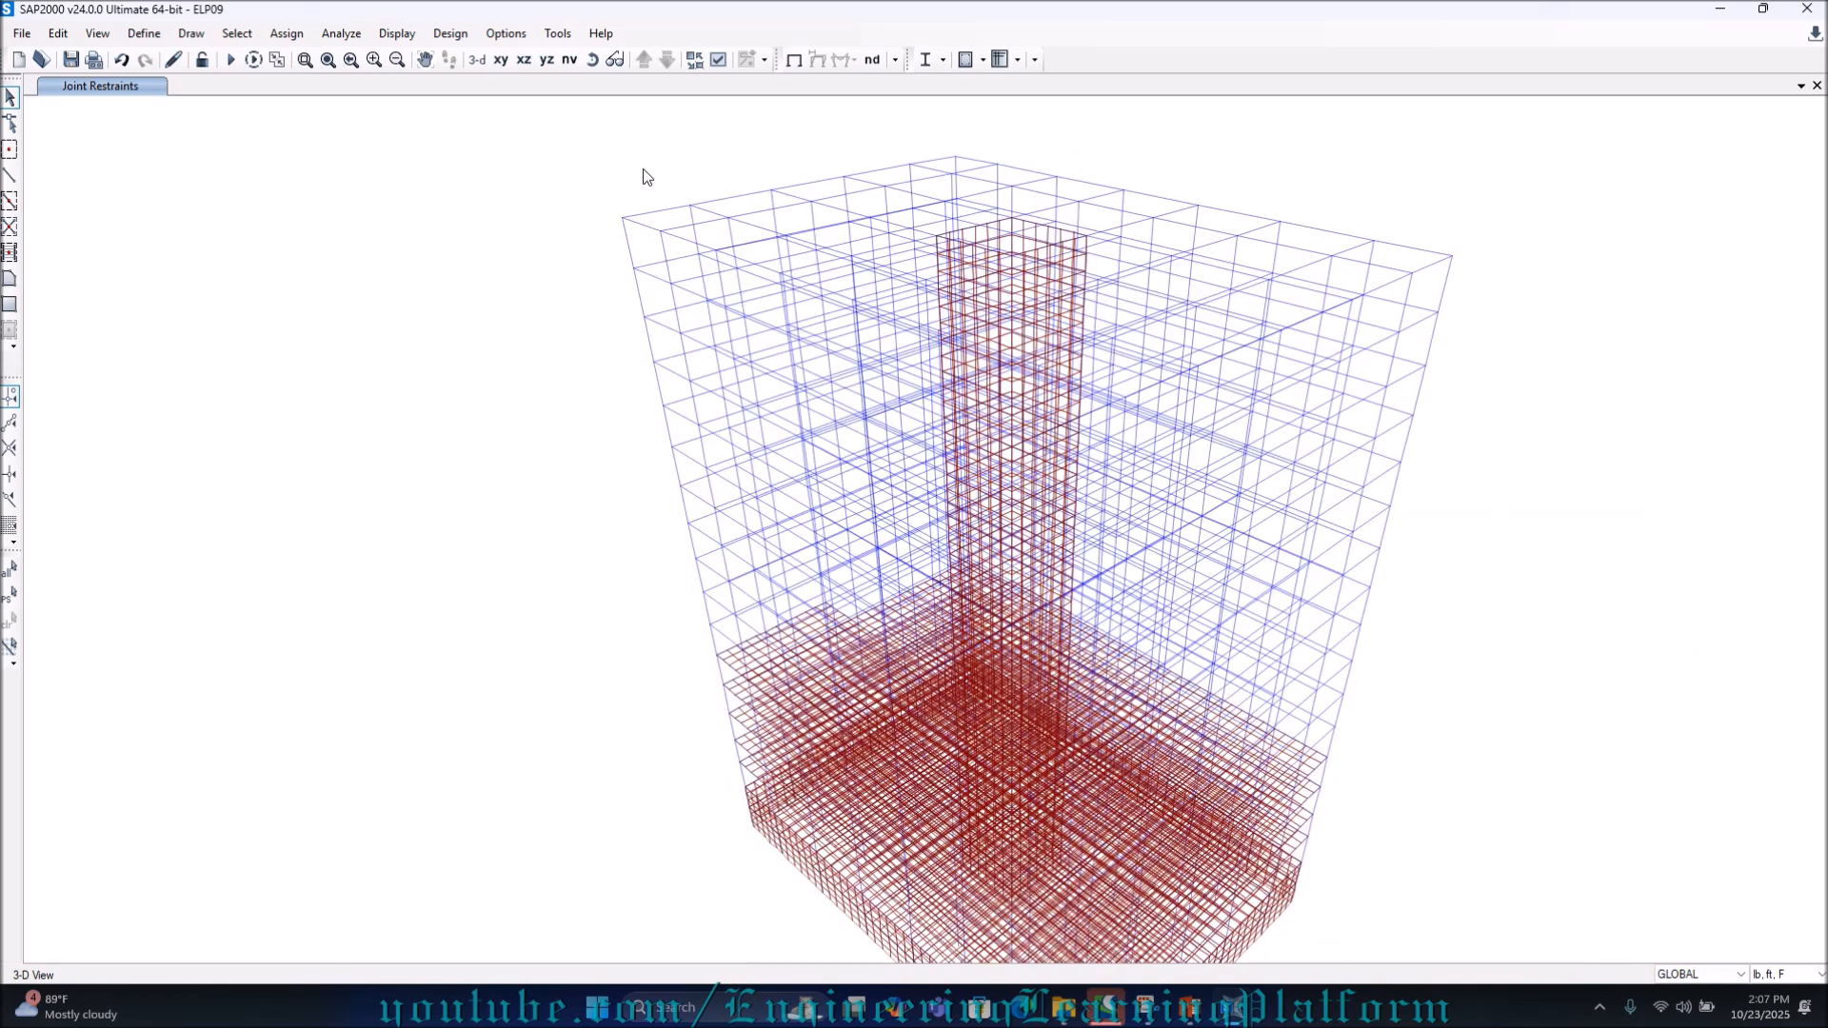
pyautogui.scroll(-1, 646, 177)
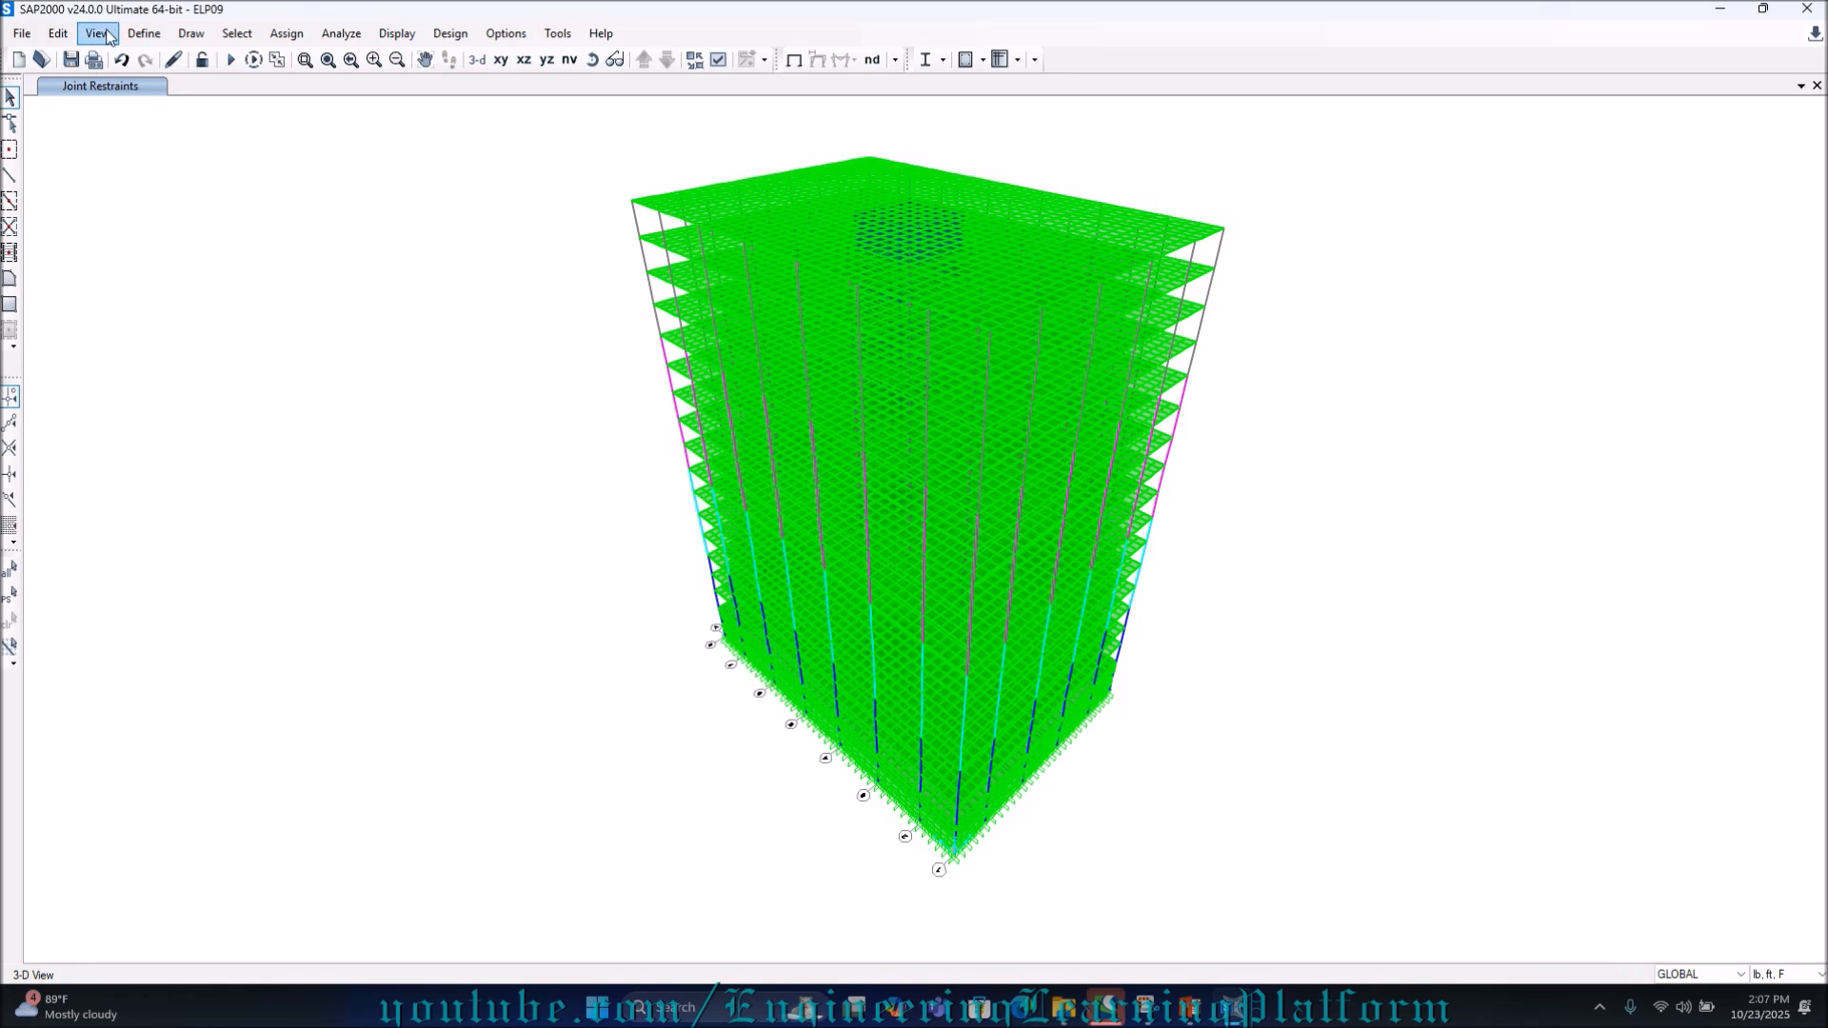
# Open the load pattern definitions and enter LIVE as the name for a new pattern
pyautogui.click(143, 34)
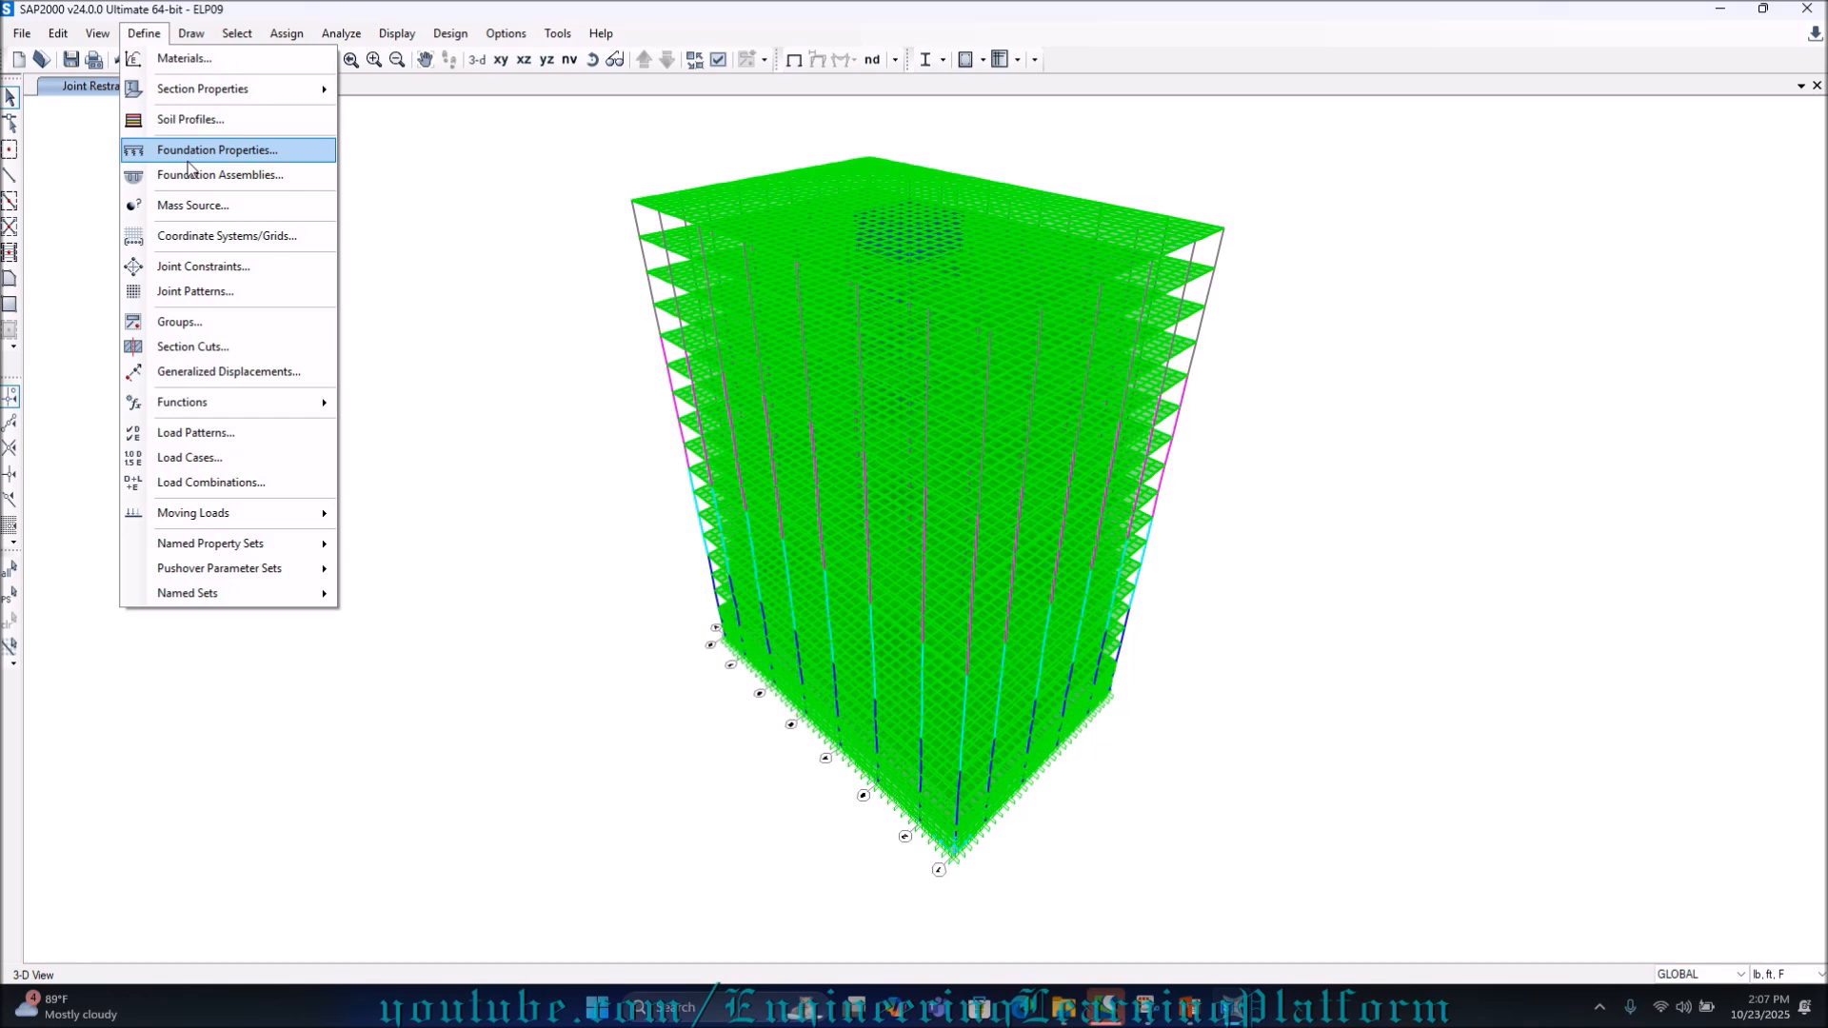
pyautogui.click(224, 435)
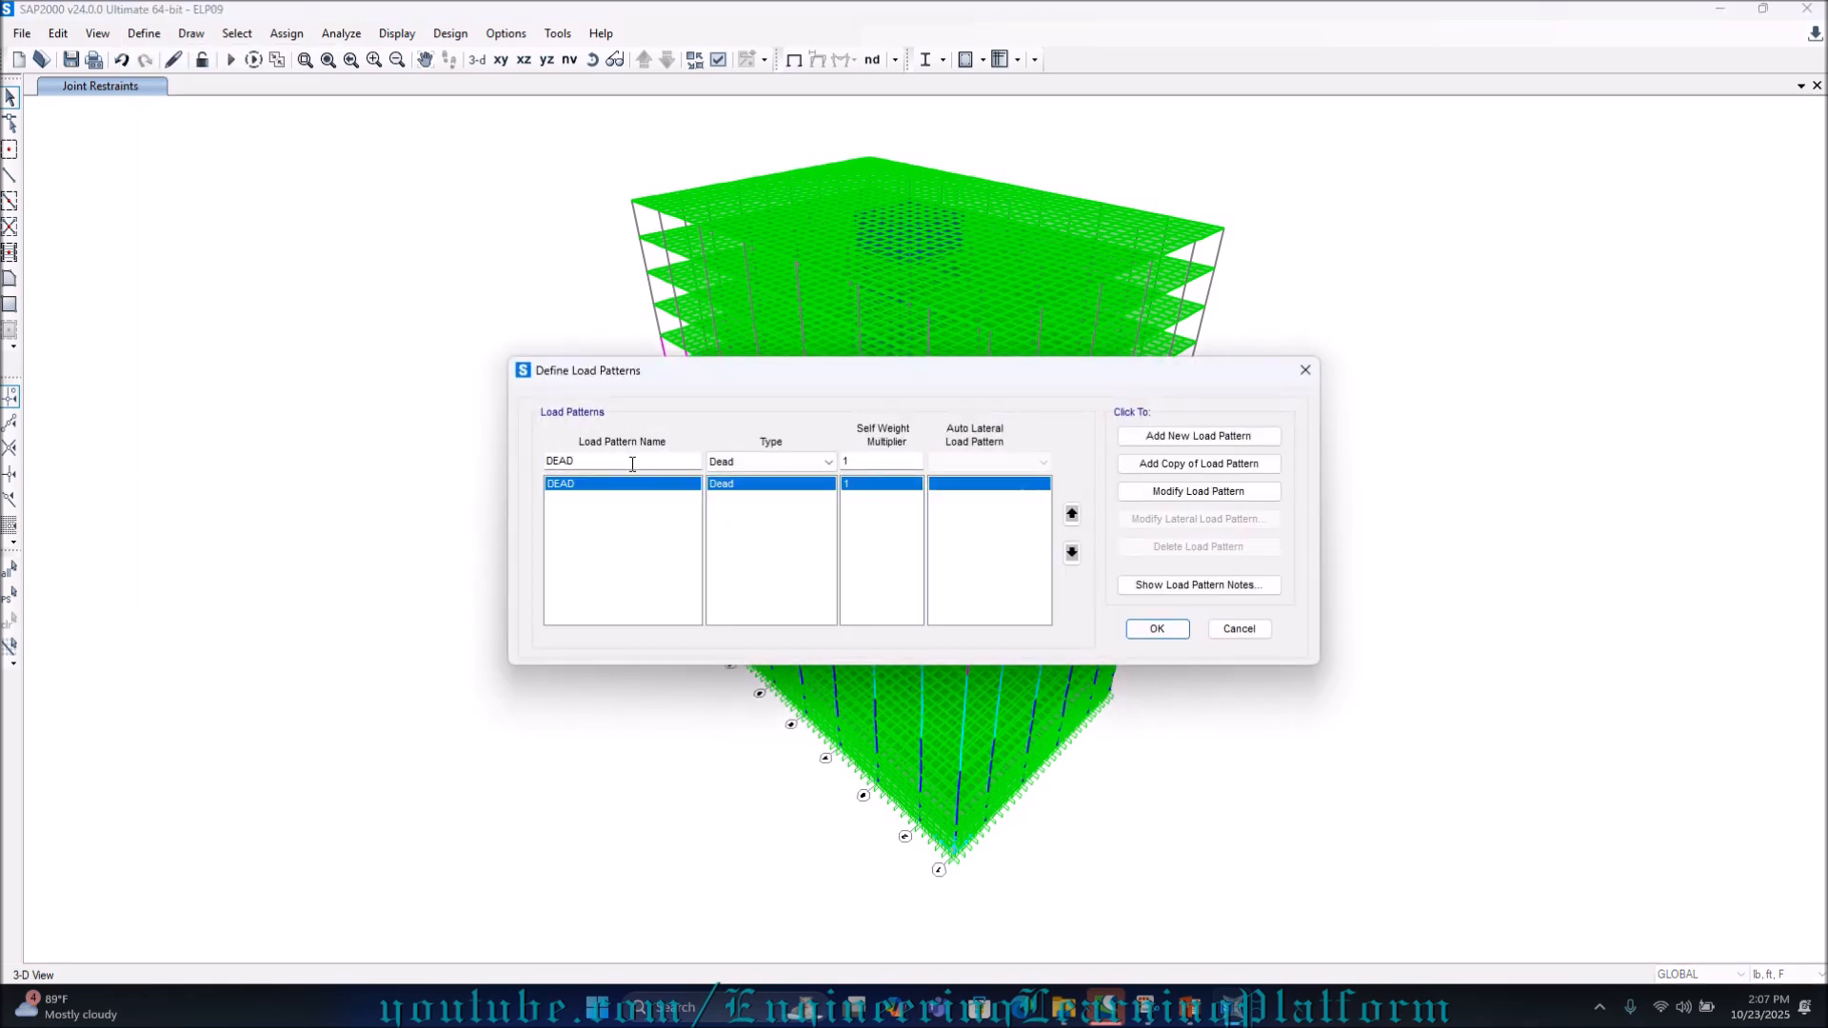
pyautogui.click(603, 462)
pyautogui.click(799, 465)
pyautogui.click(800, 465)
pyautogui.click(1149, 445)
pyautogui.click(974, 570)
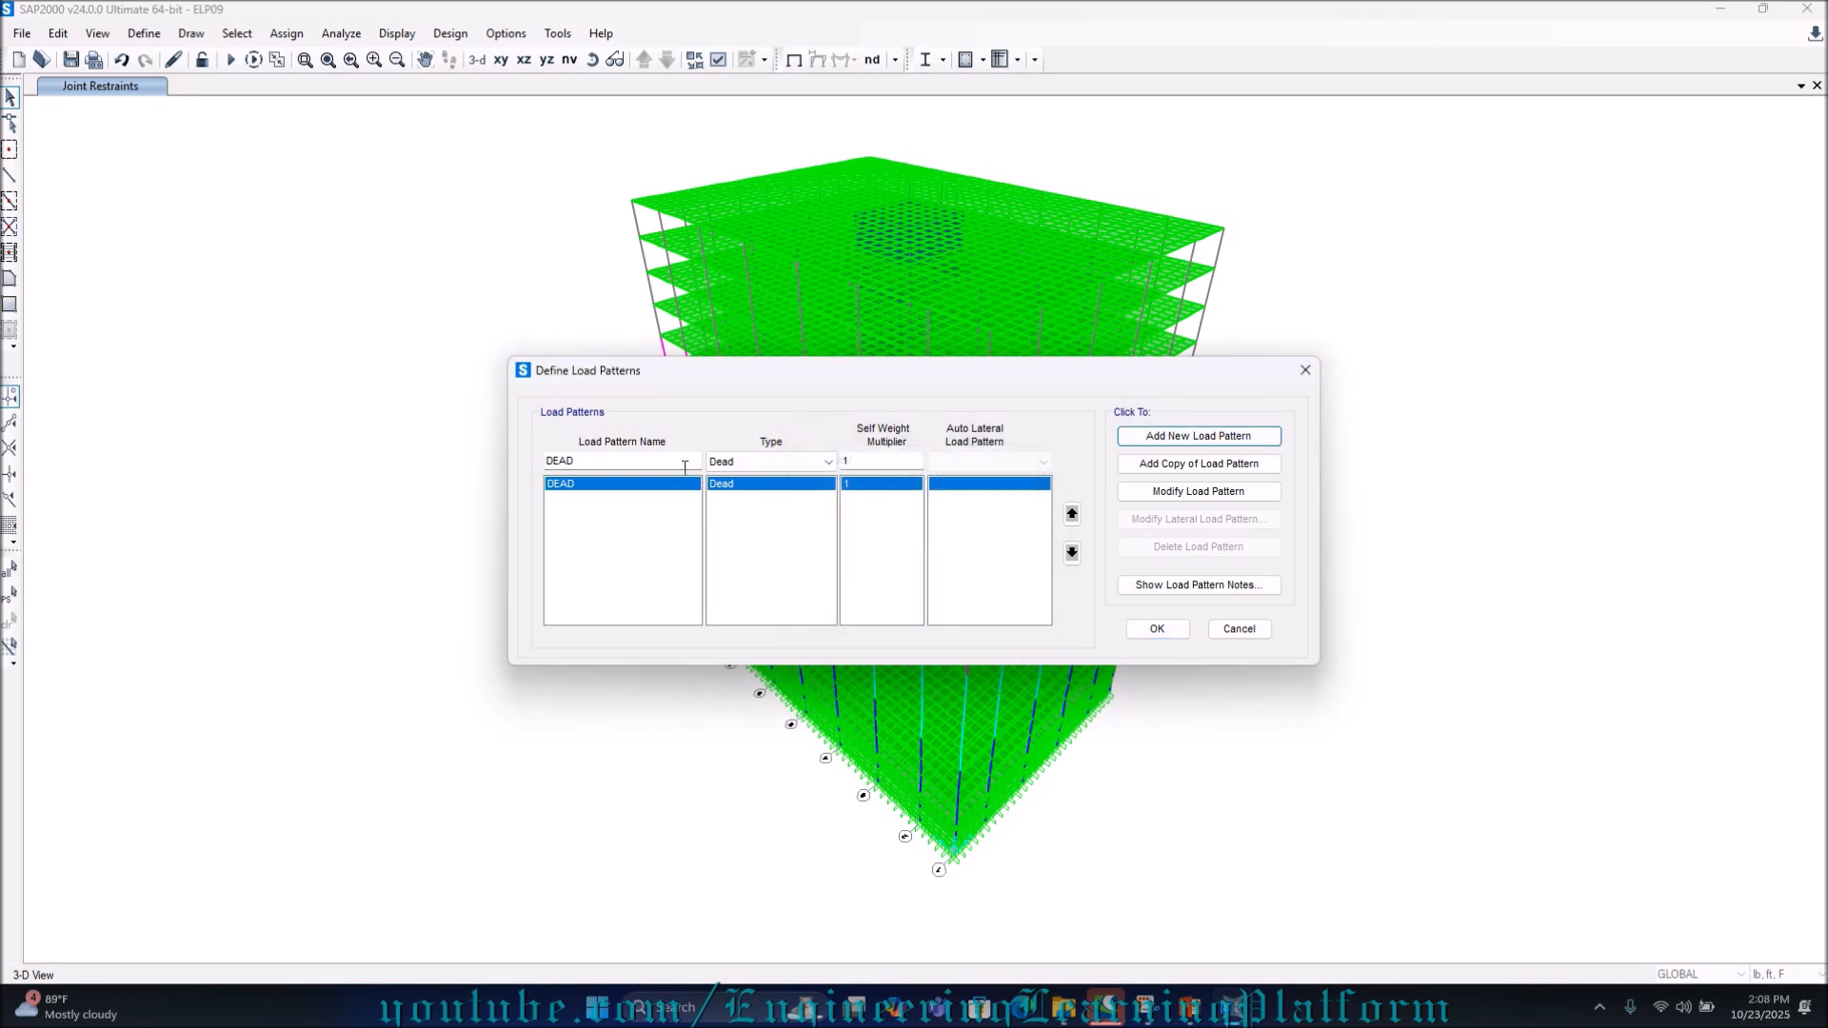
pyautogui.press('BackSpace')
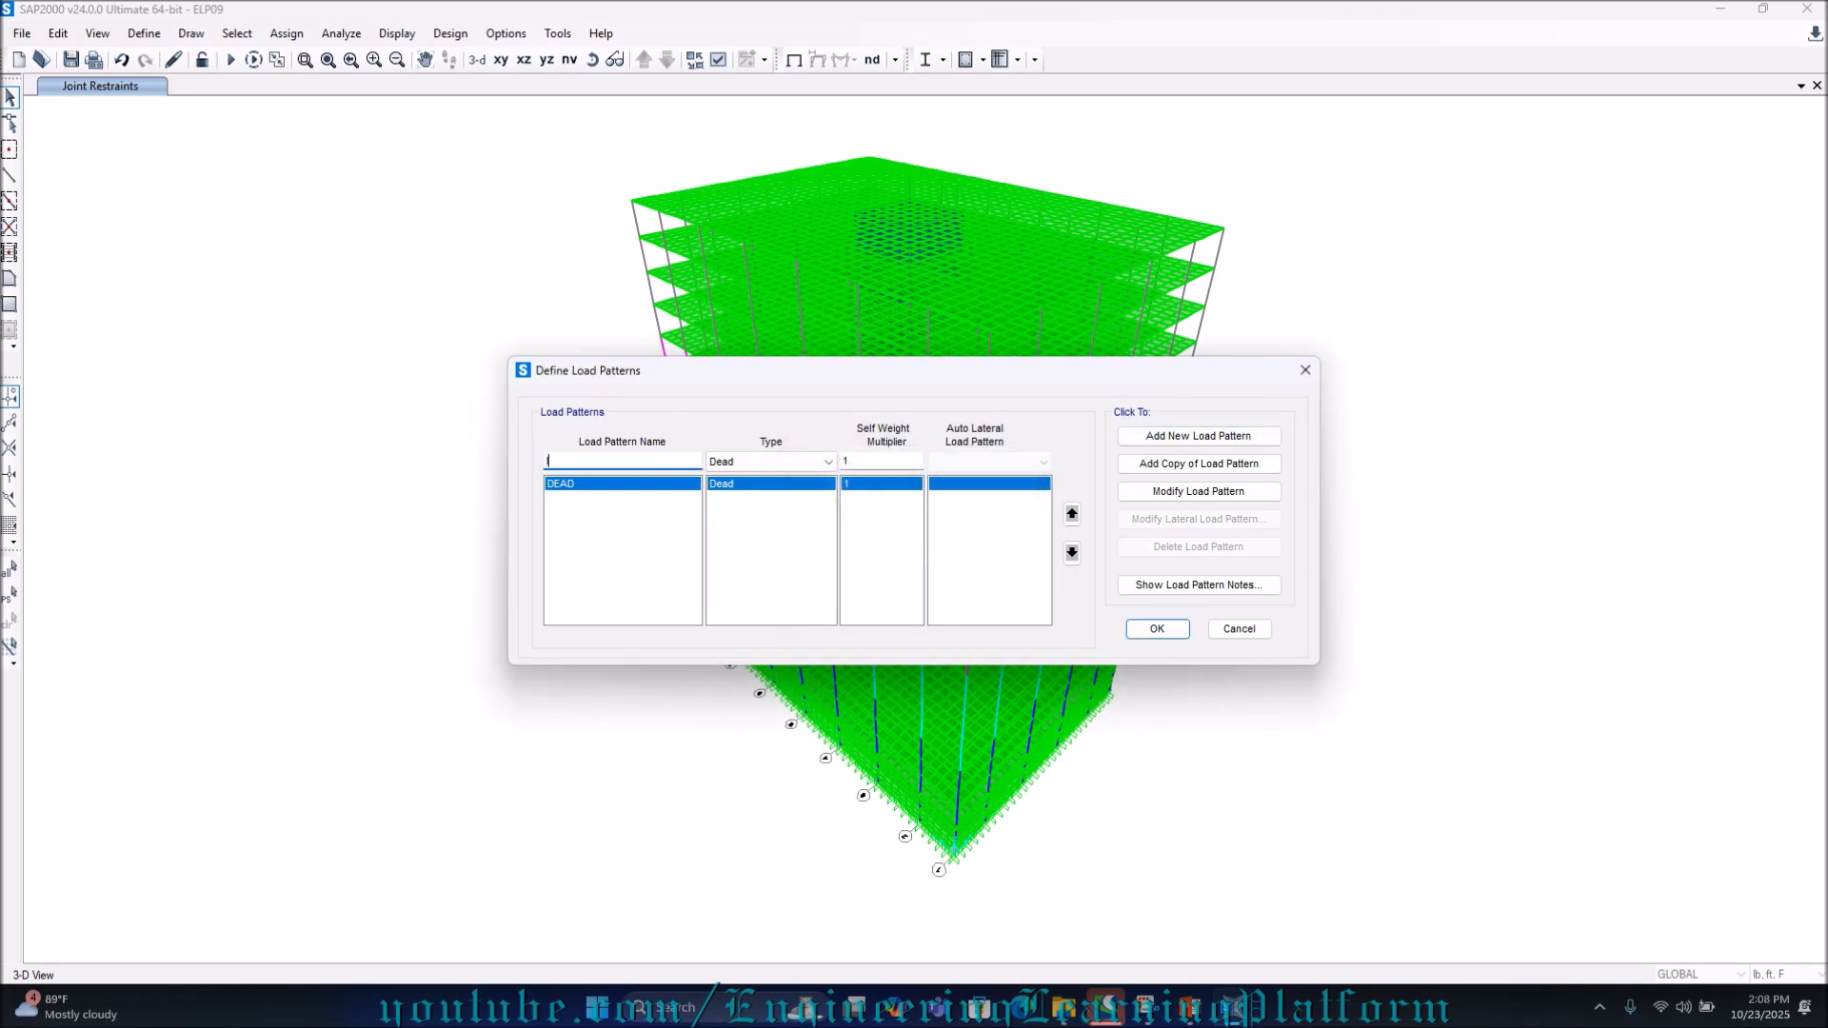
pyautogui.write('LIVE')
# Switch to PowerPoint to read the slide on dead loads, self weight and loading codes, and return to SAP2000
pyautogui.click(1192, 1011)
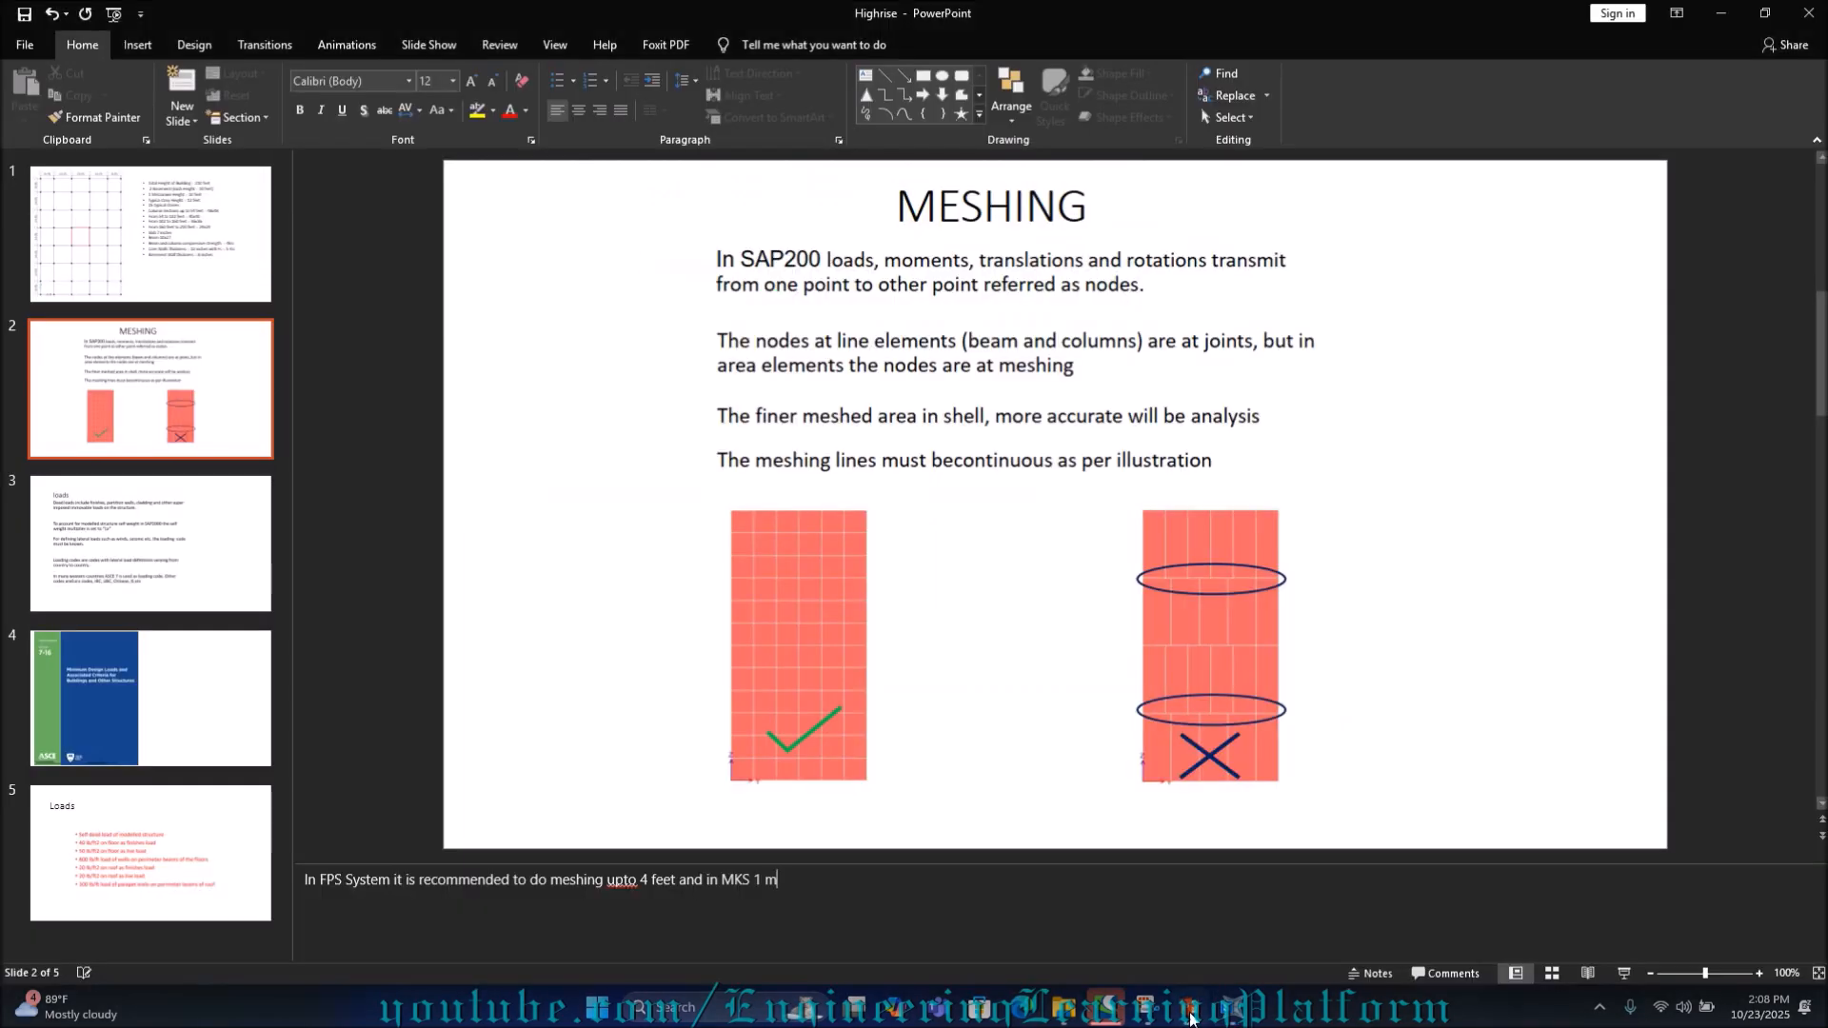
pyautogui.click(151, 543)
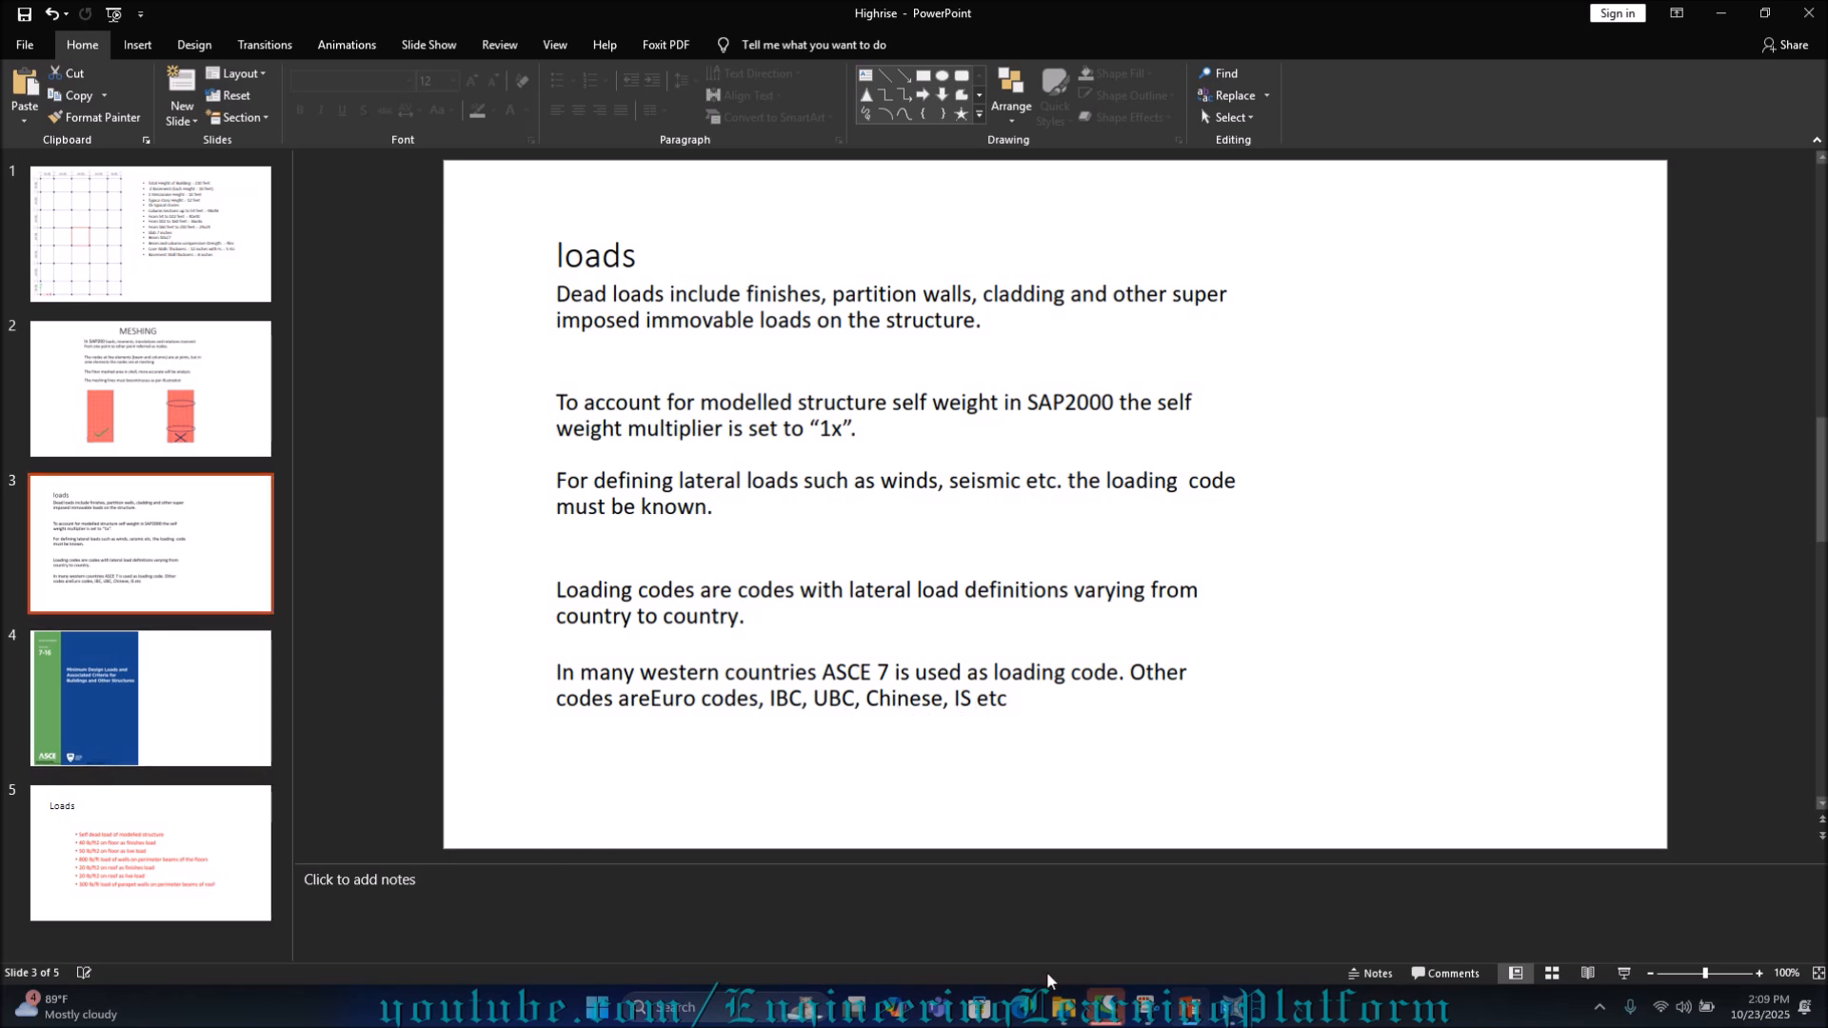
pyautogui.moveTo(1238, 1016)
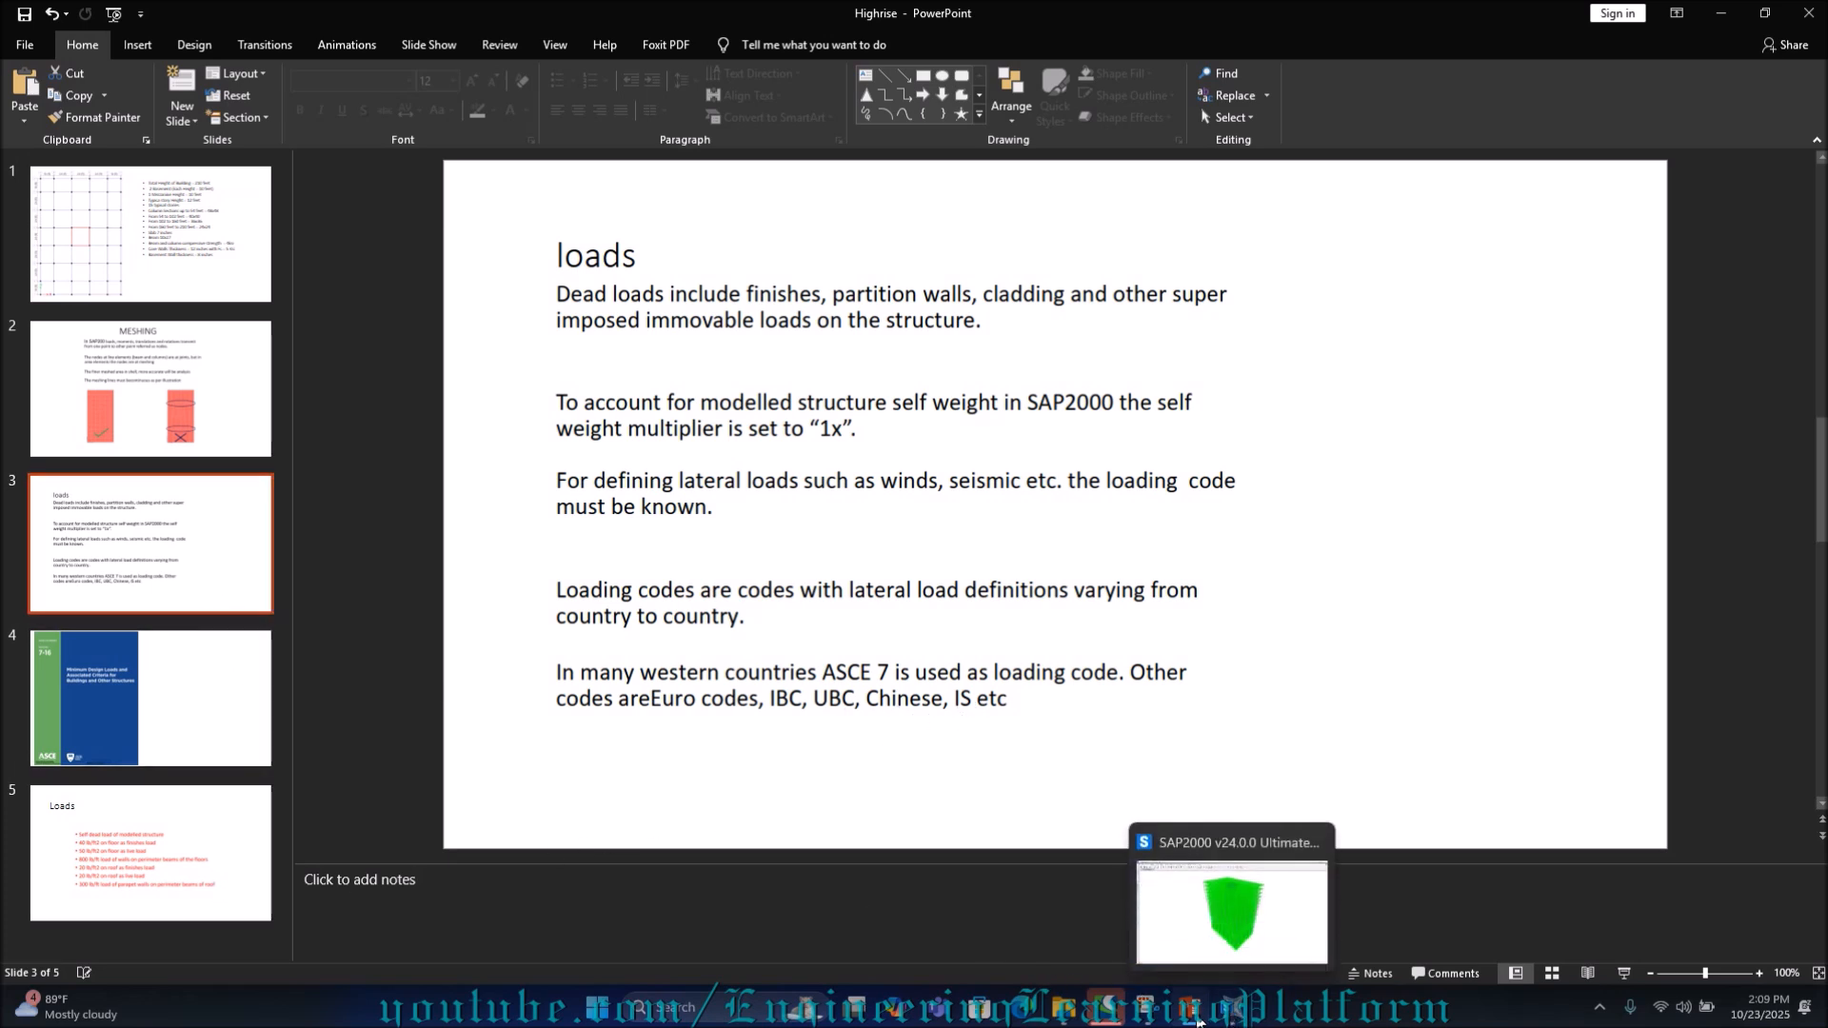
pyautogui.click(1219, 1019)
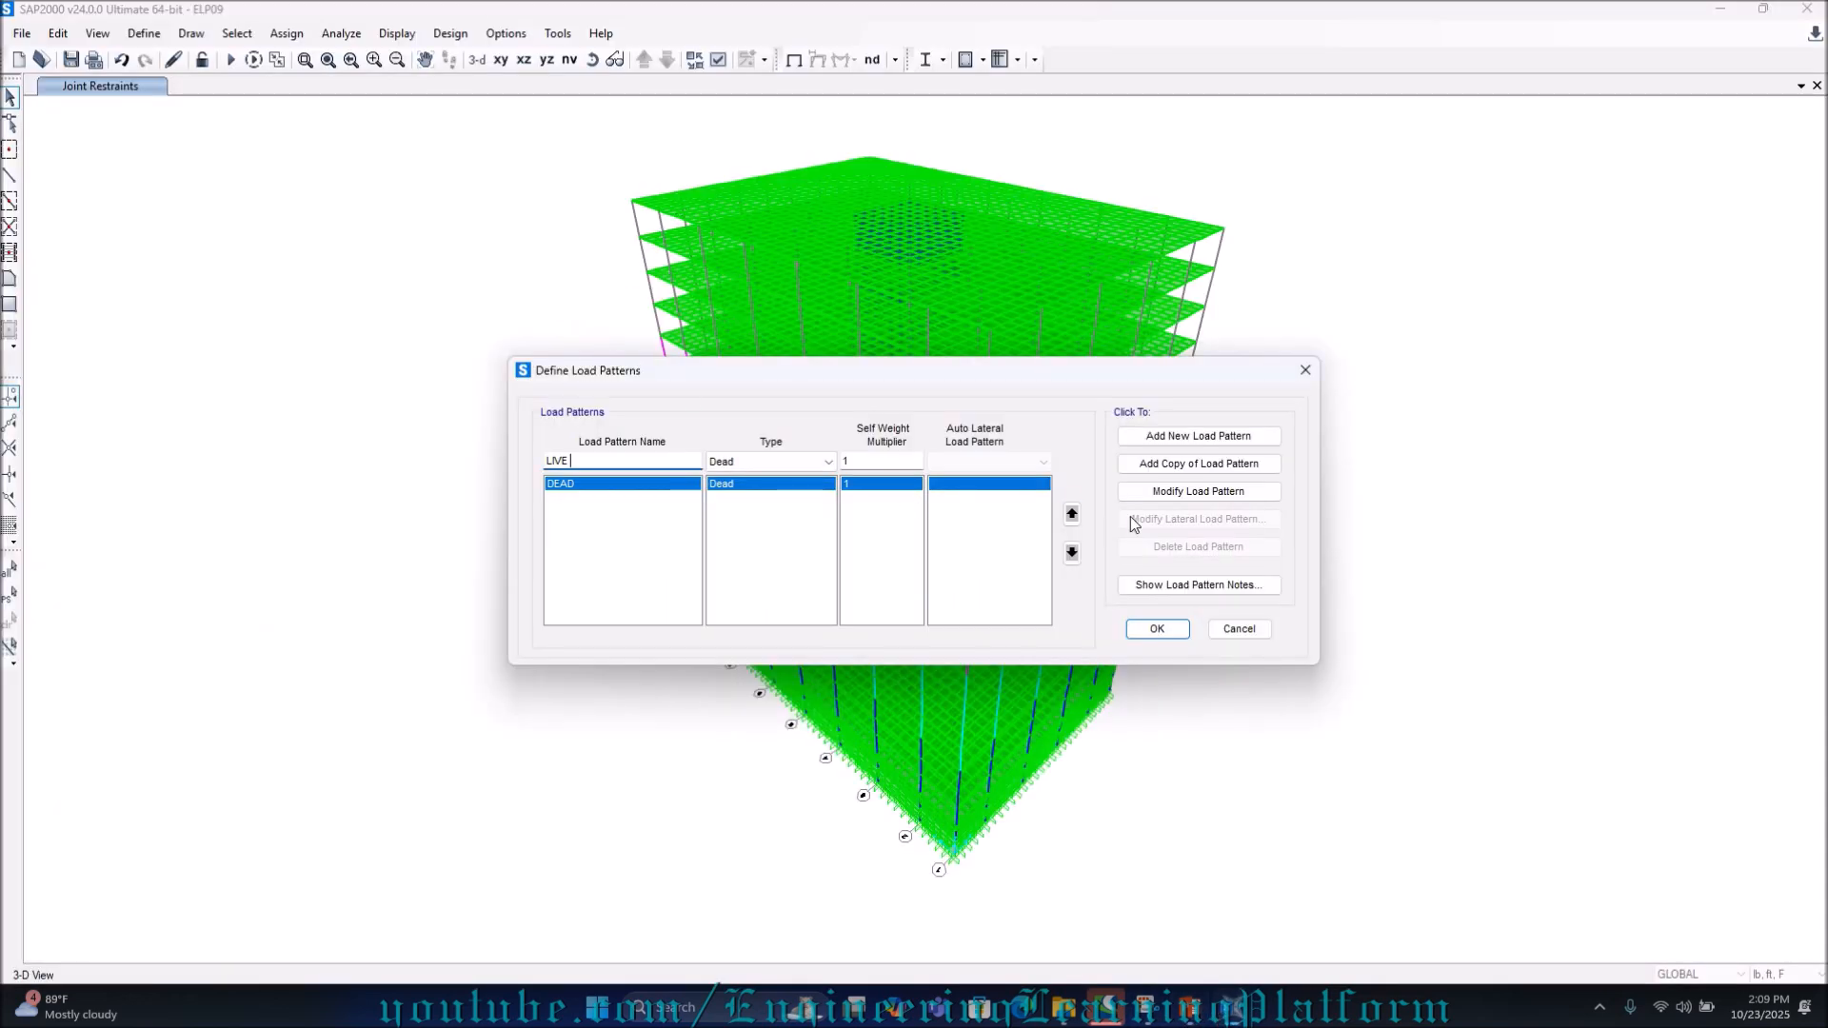
# Set the LIVE pattern's type to Live with a self weight multiplier of 0 and add it
pyautogui.click(826, 462)
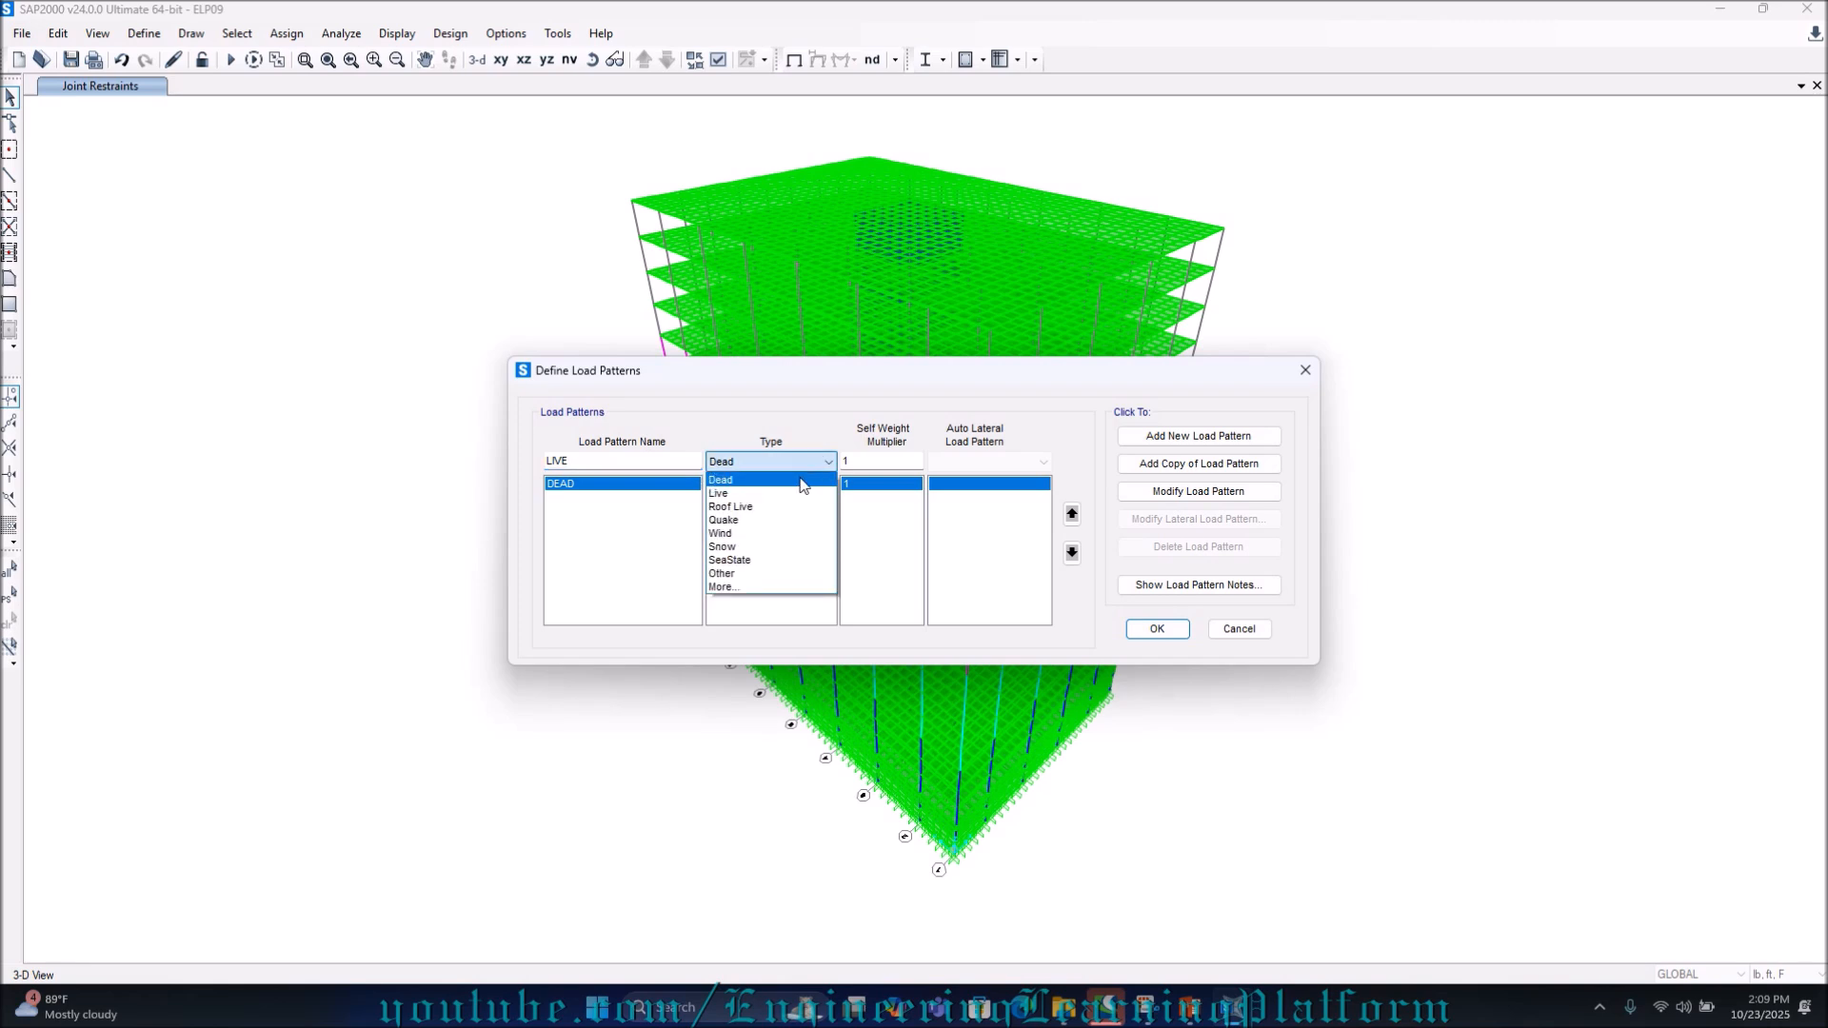
pyautogui.click(798, 494)
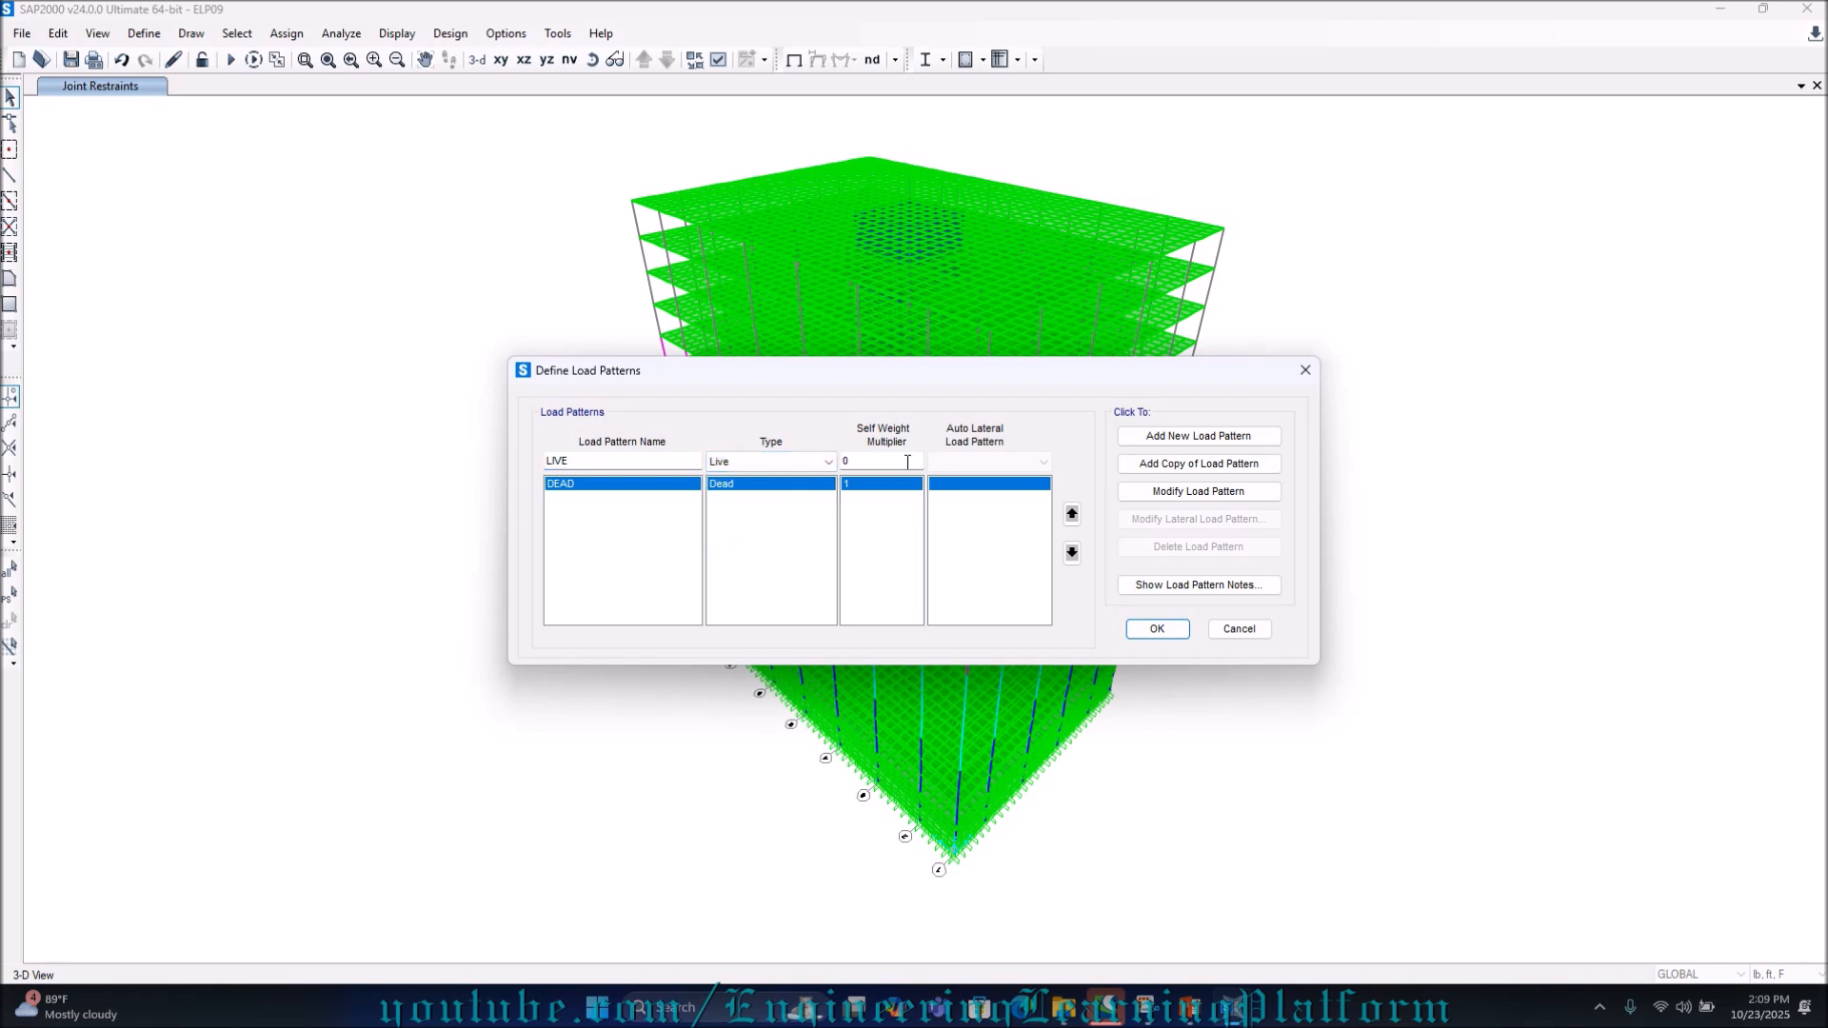
pyautogui.click(1198, 436)
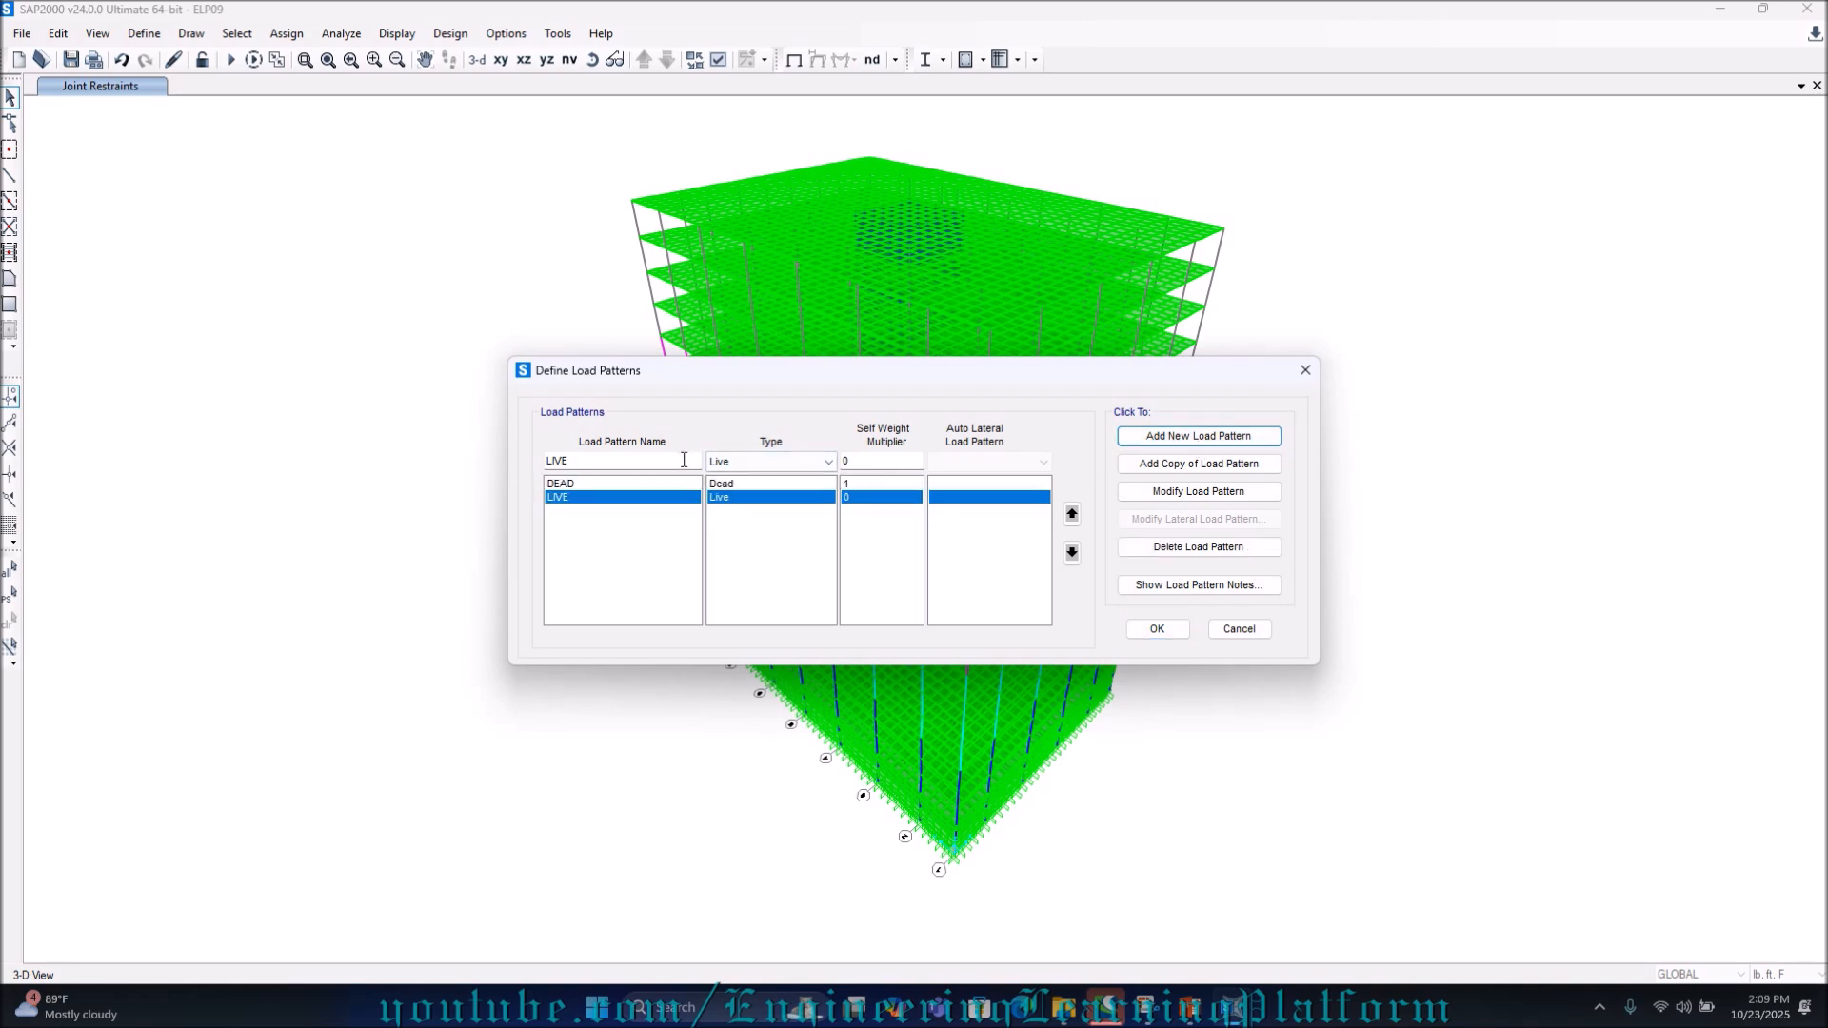
# Add a load pattern named FINISHES of type Super Dead with a self weight multiplier of 0
pyautogui.press('BackSpace')
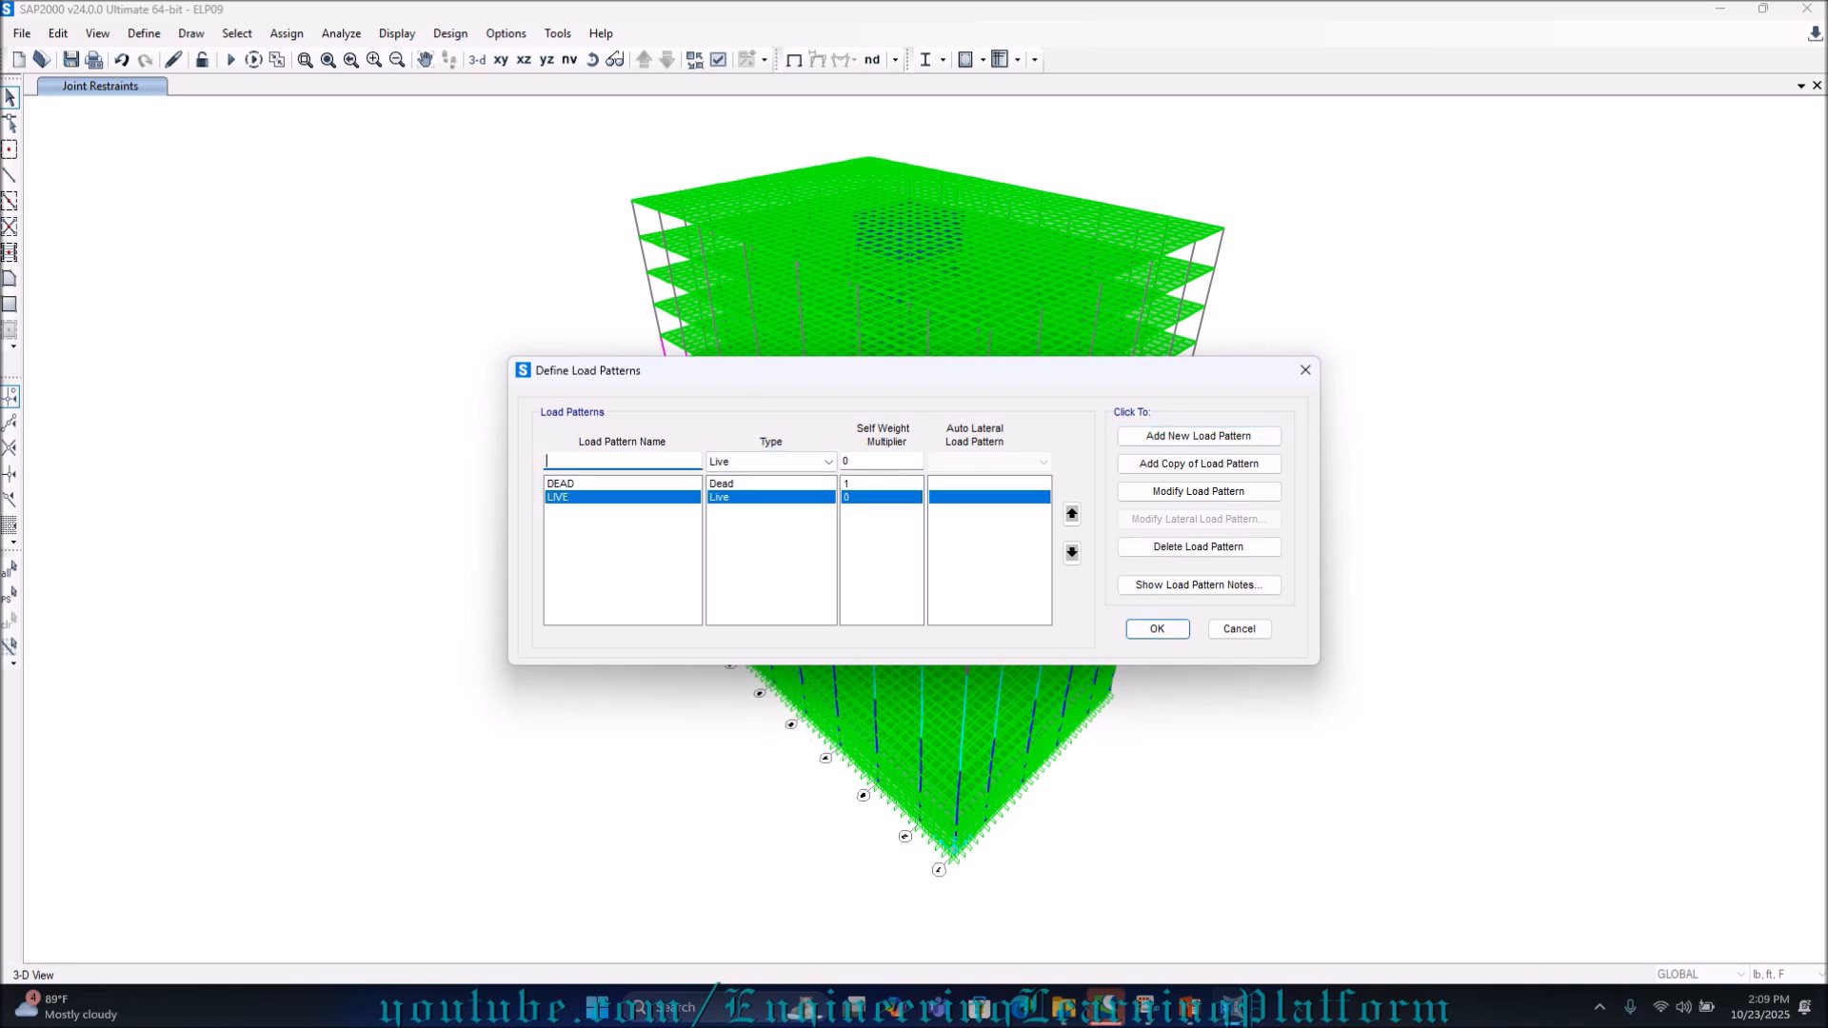
pyautogui.write('FINISHES')
pyautogui.click(776, 461)
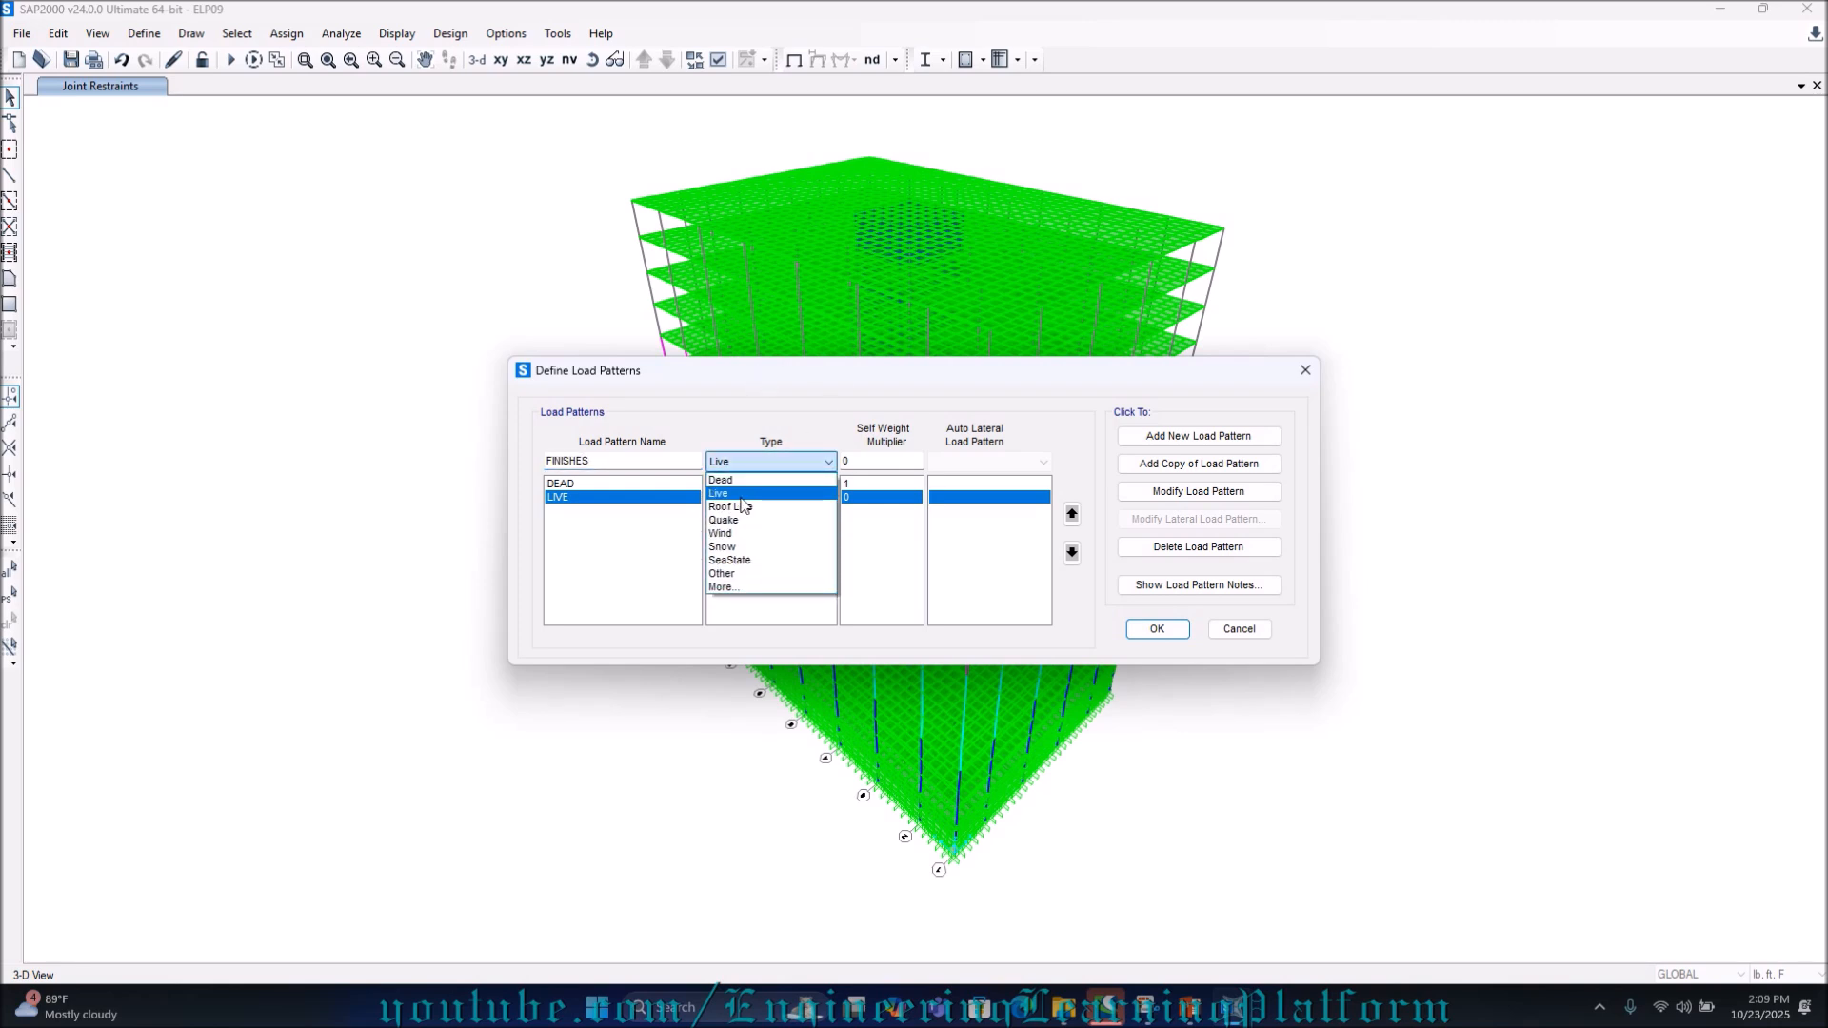
pyautogui.click(746, 587)
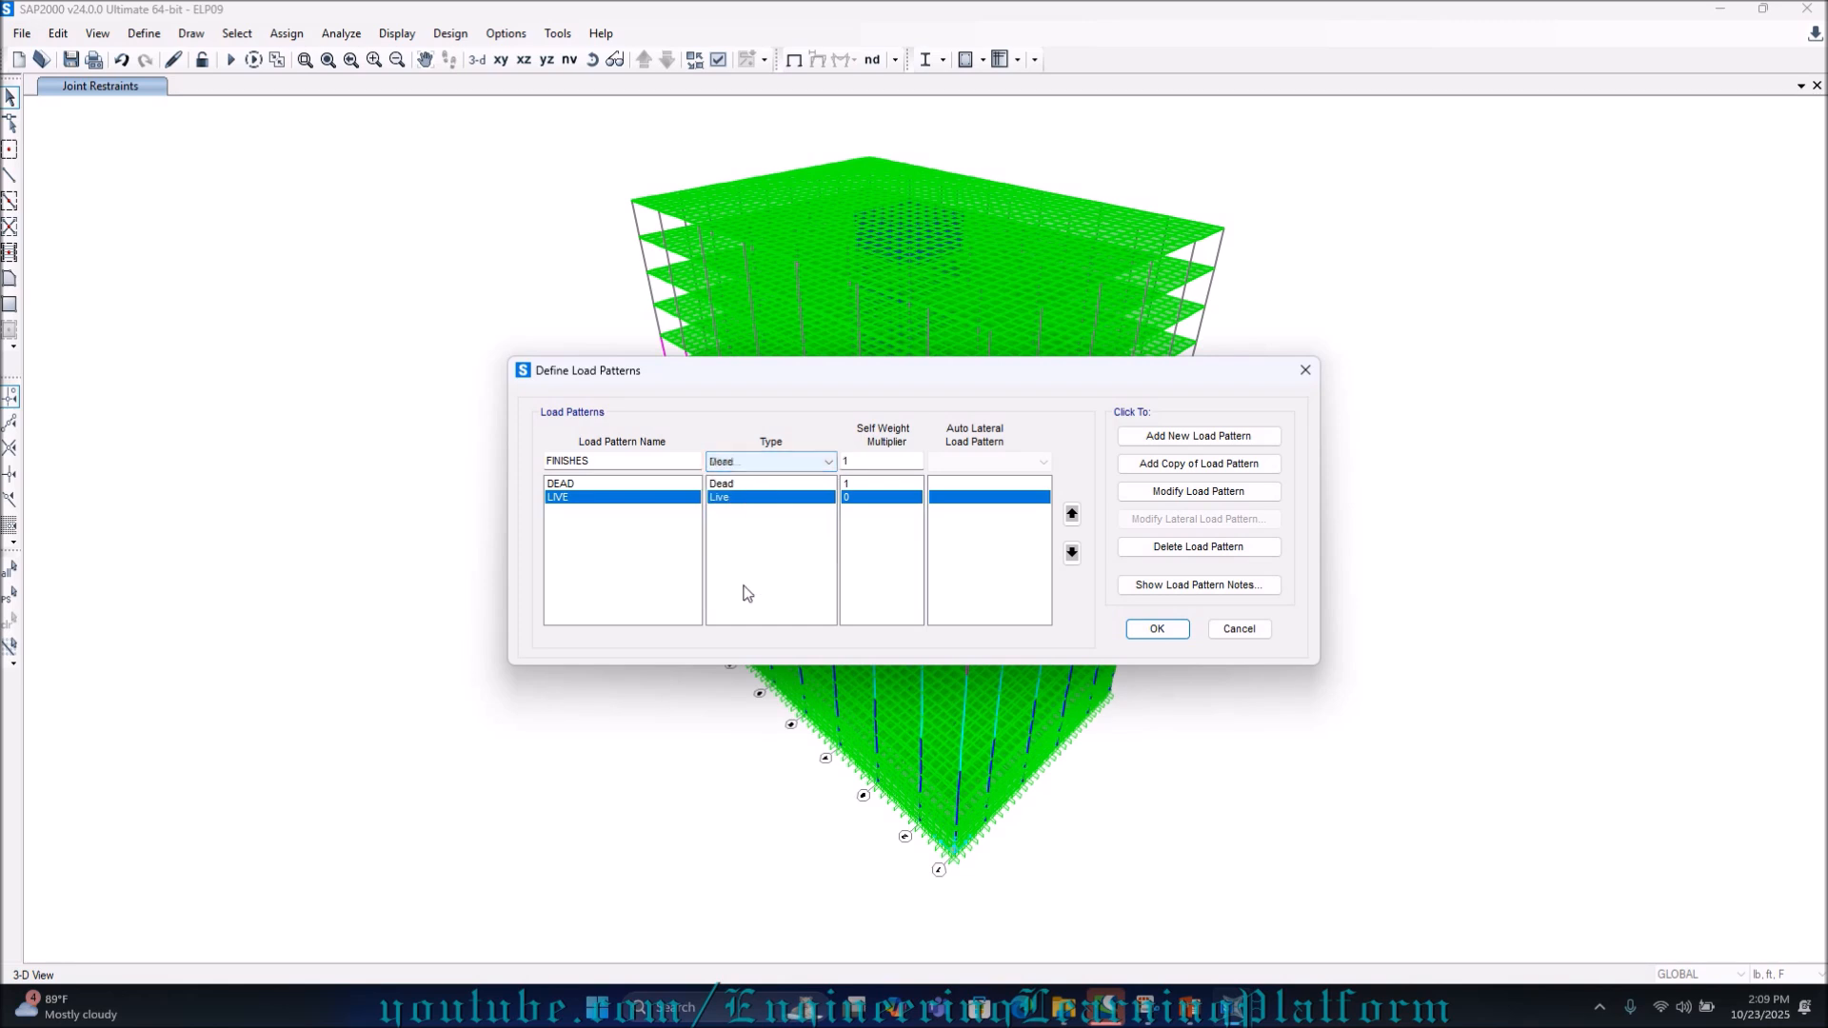
pyautogui.click(787, 462)
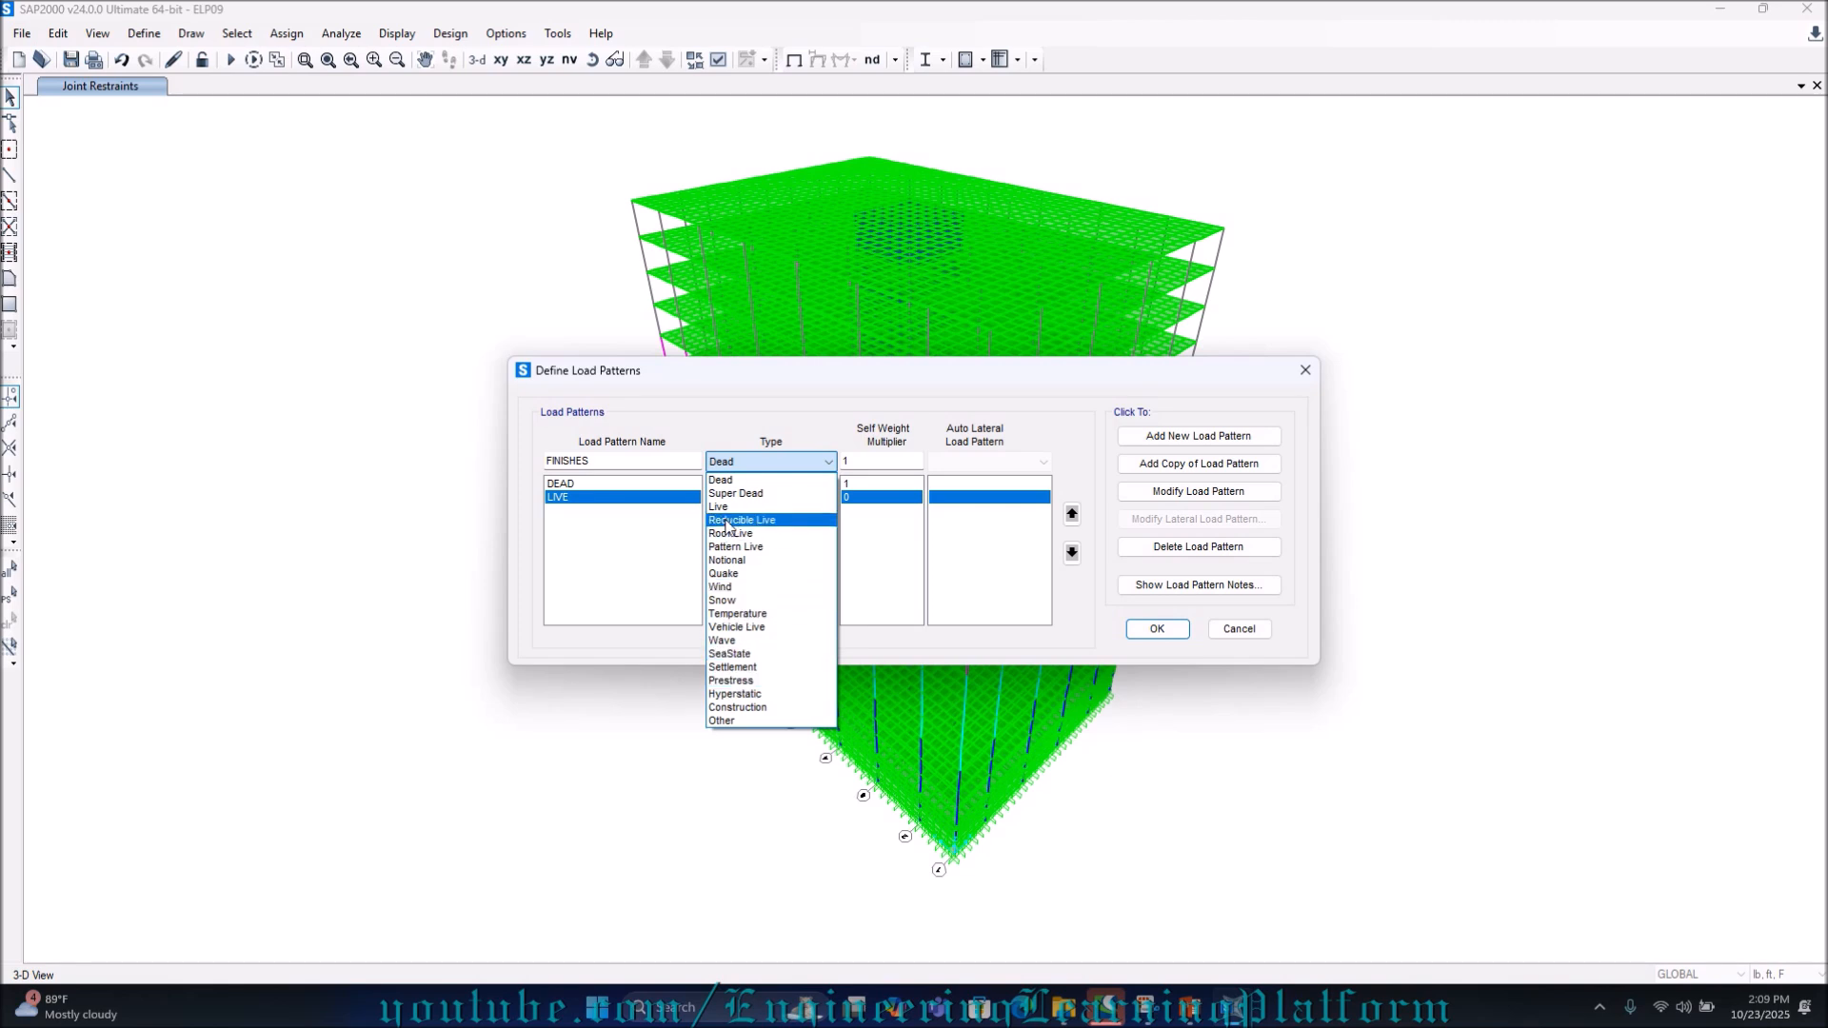
pyautogui.click(735, 493)
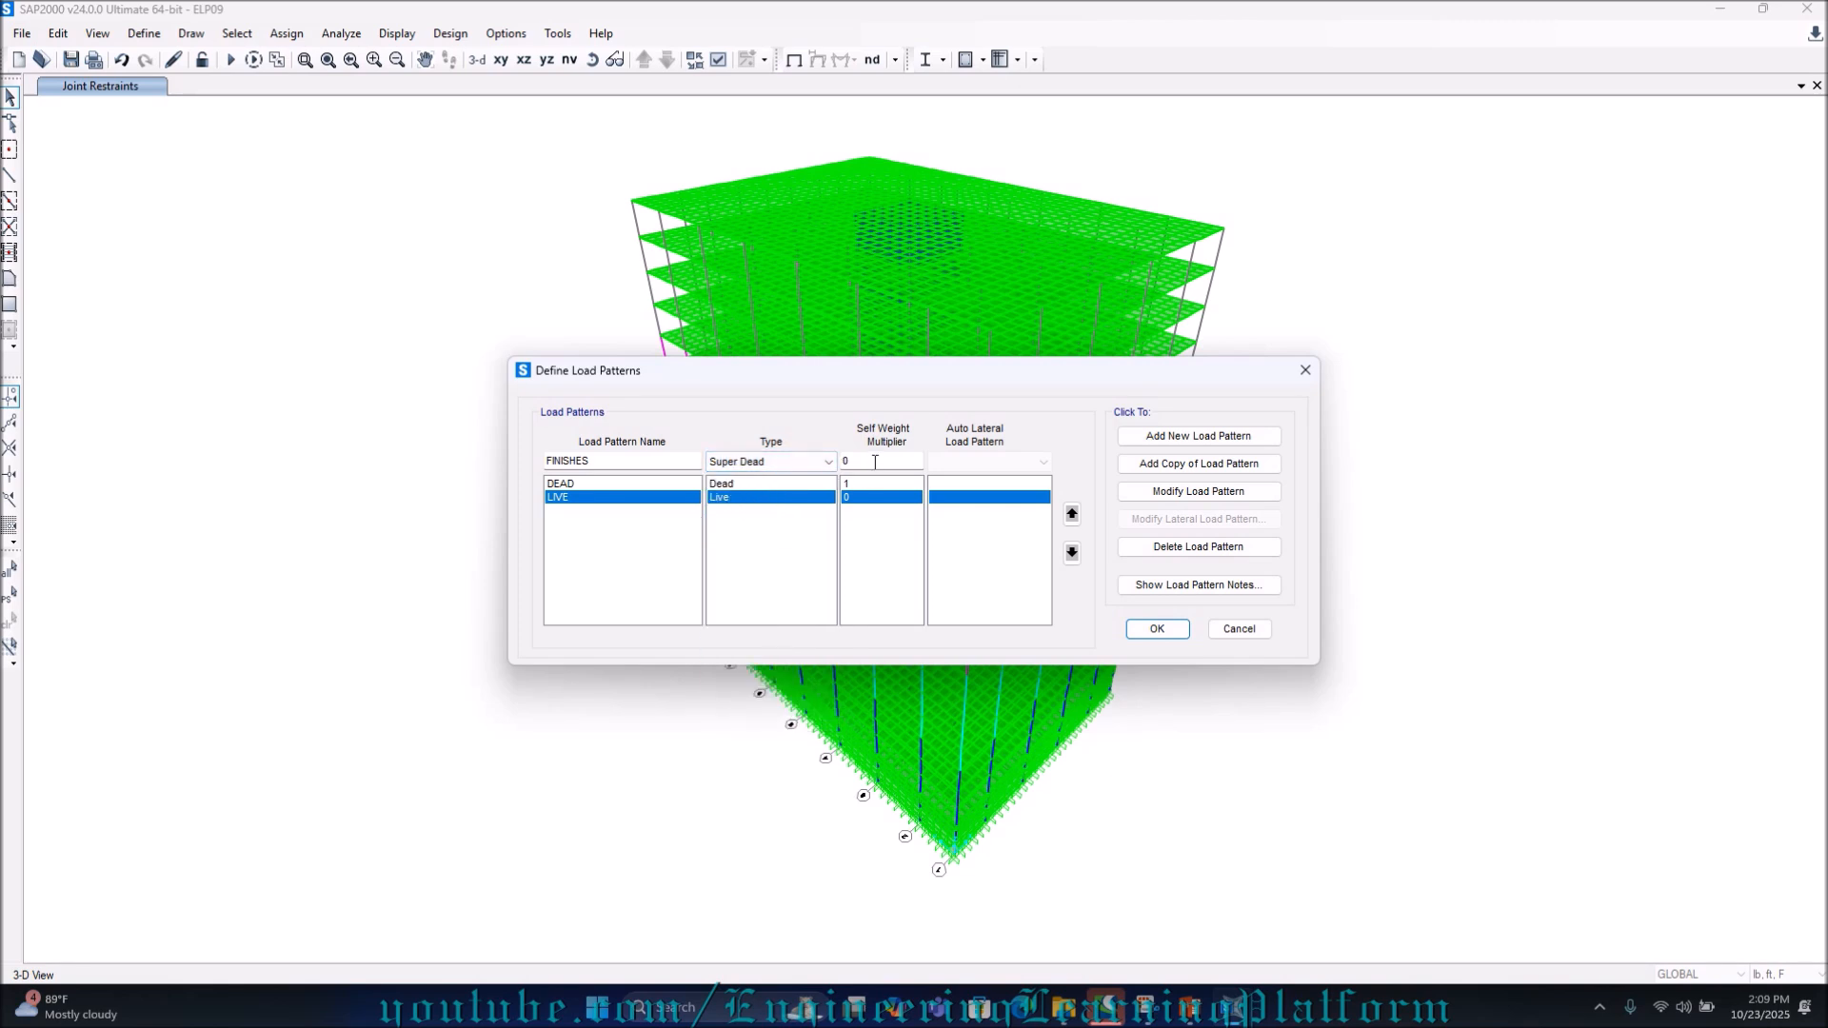
pyautogui.click(1181, 436)
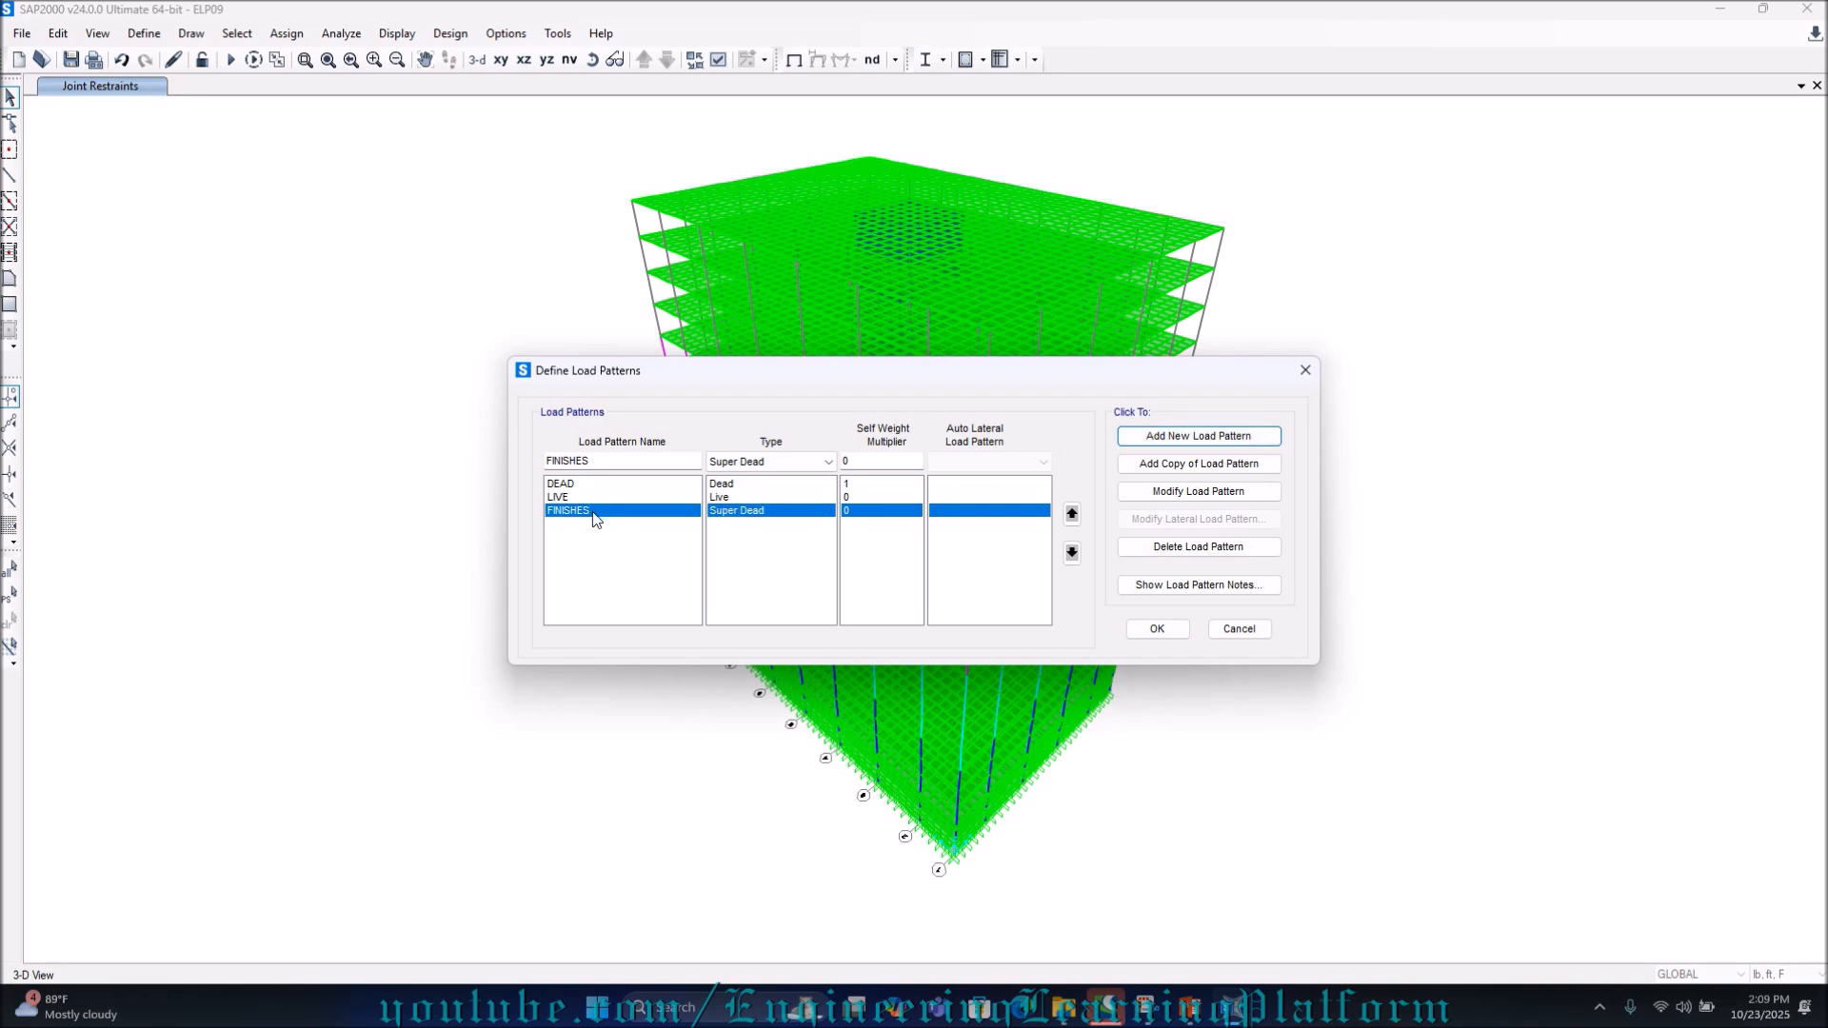
# Add a Super Dead load pattern named WALL LOAD with self weight multiplier 0 and accept the load pattern definitions
pyautogui.doubleClick(618, 459)
pyautogui.write('WALL LOAD')
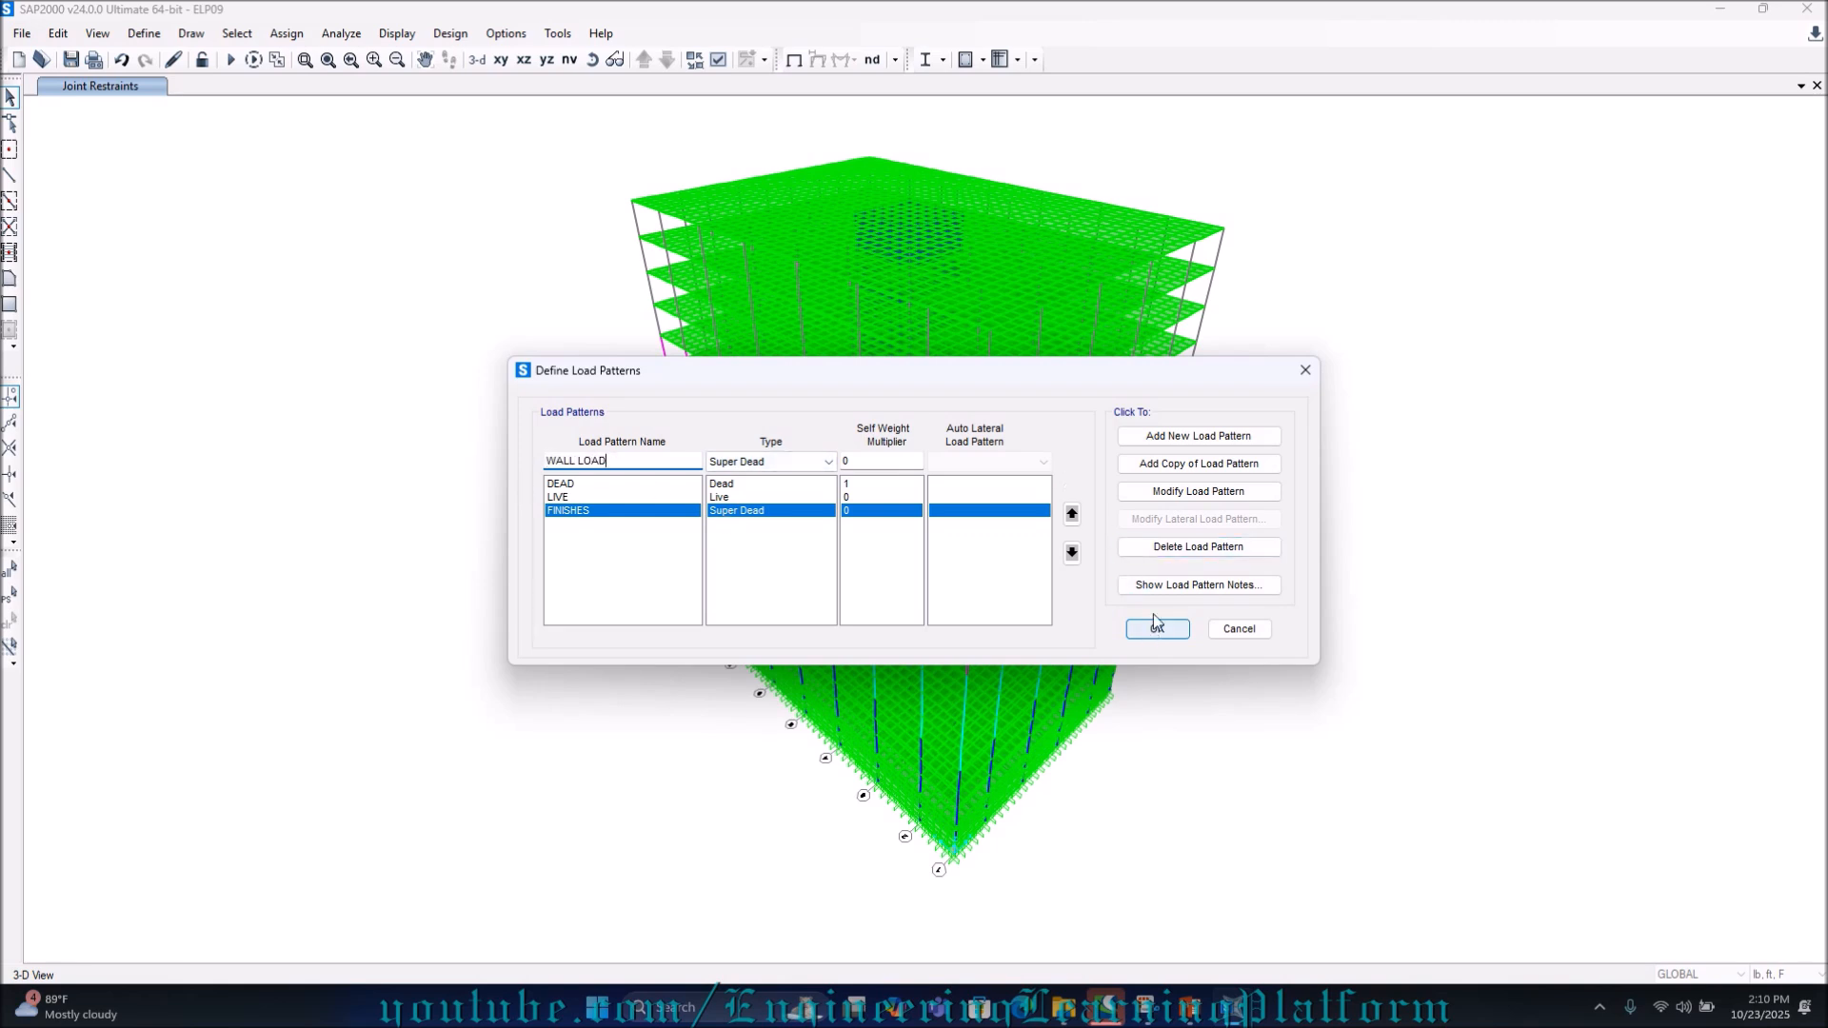
pyautogui.click(1187, 436)
pyautogui.click(1156, 628)
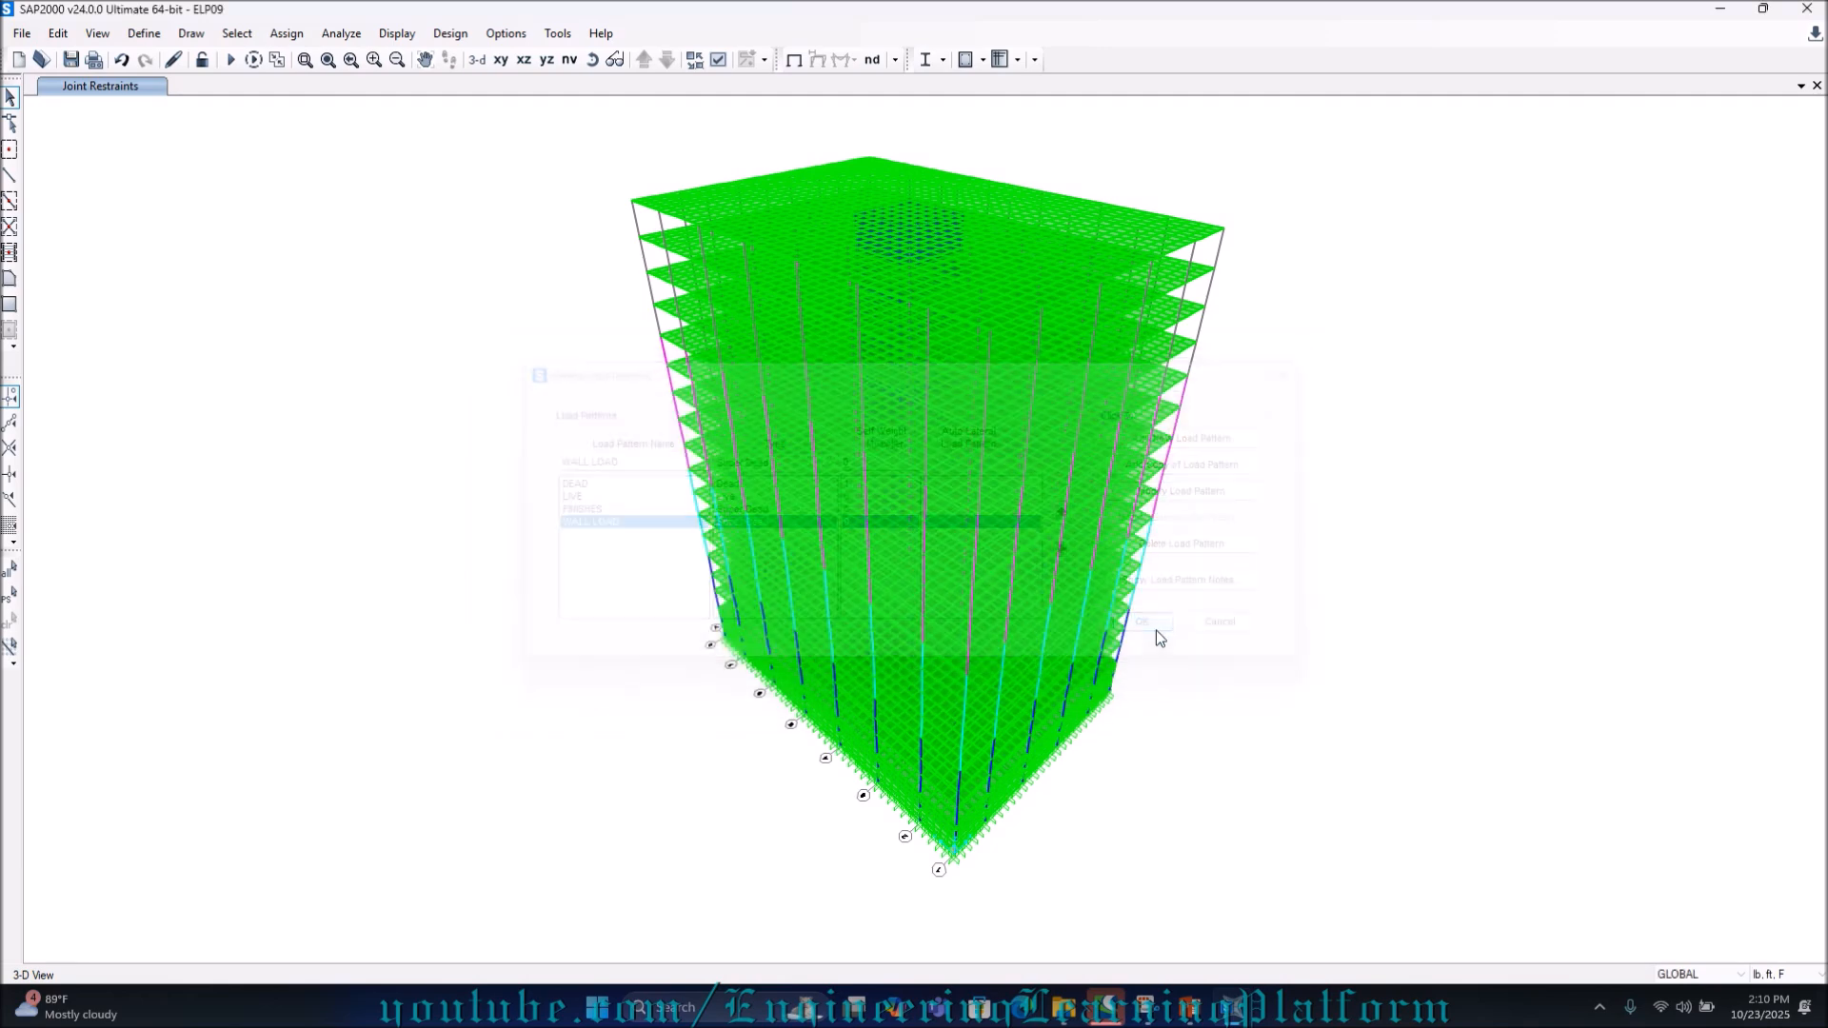
# Review the list of defined load cases and their types, and close it
pyautogui.click(143, 33)
pyautogui.click(267, 461)
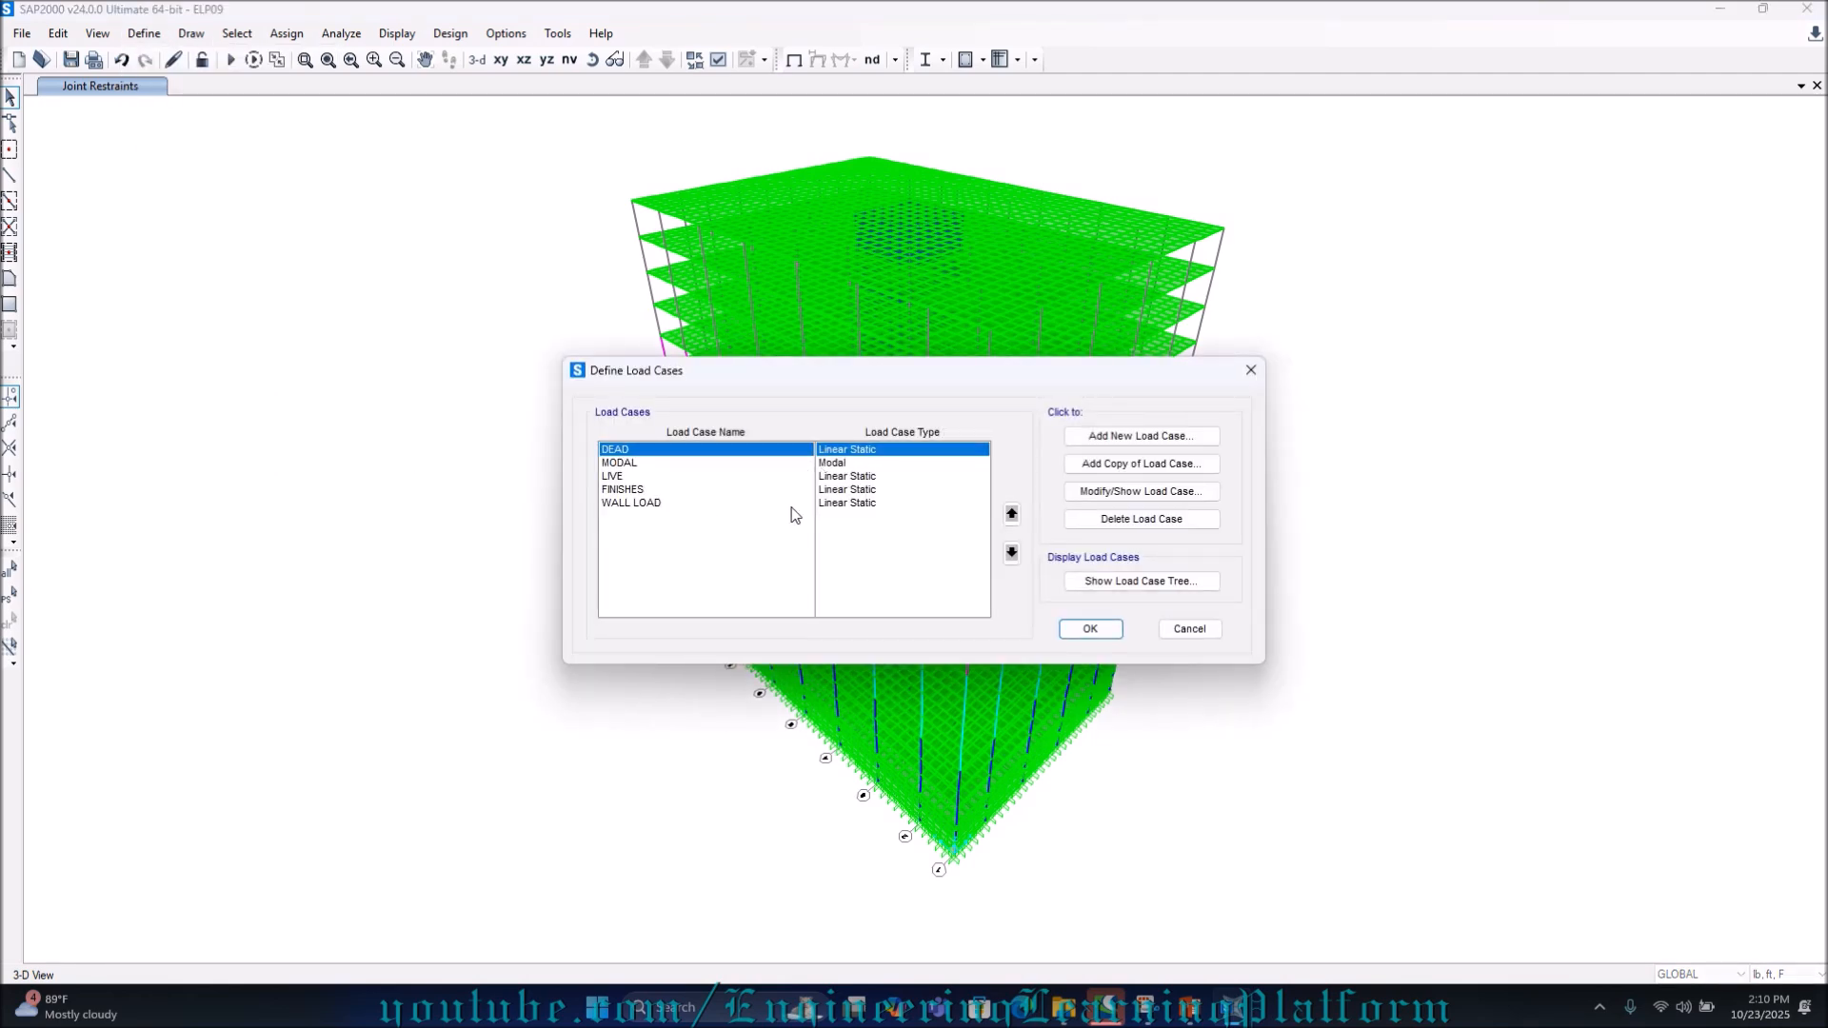
pyautogui.click(1077, 631)
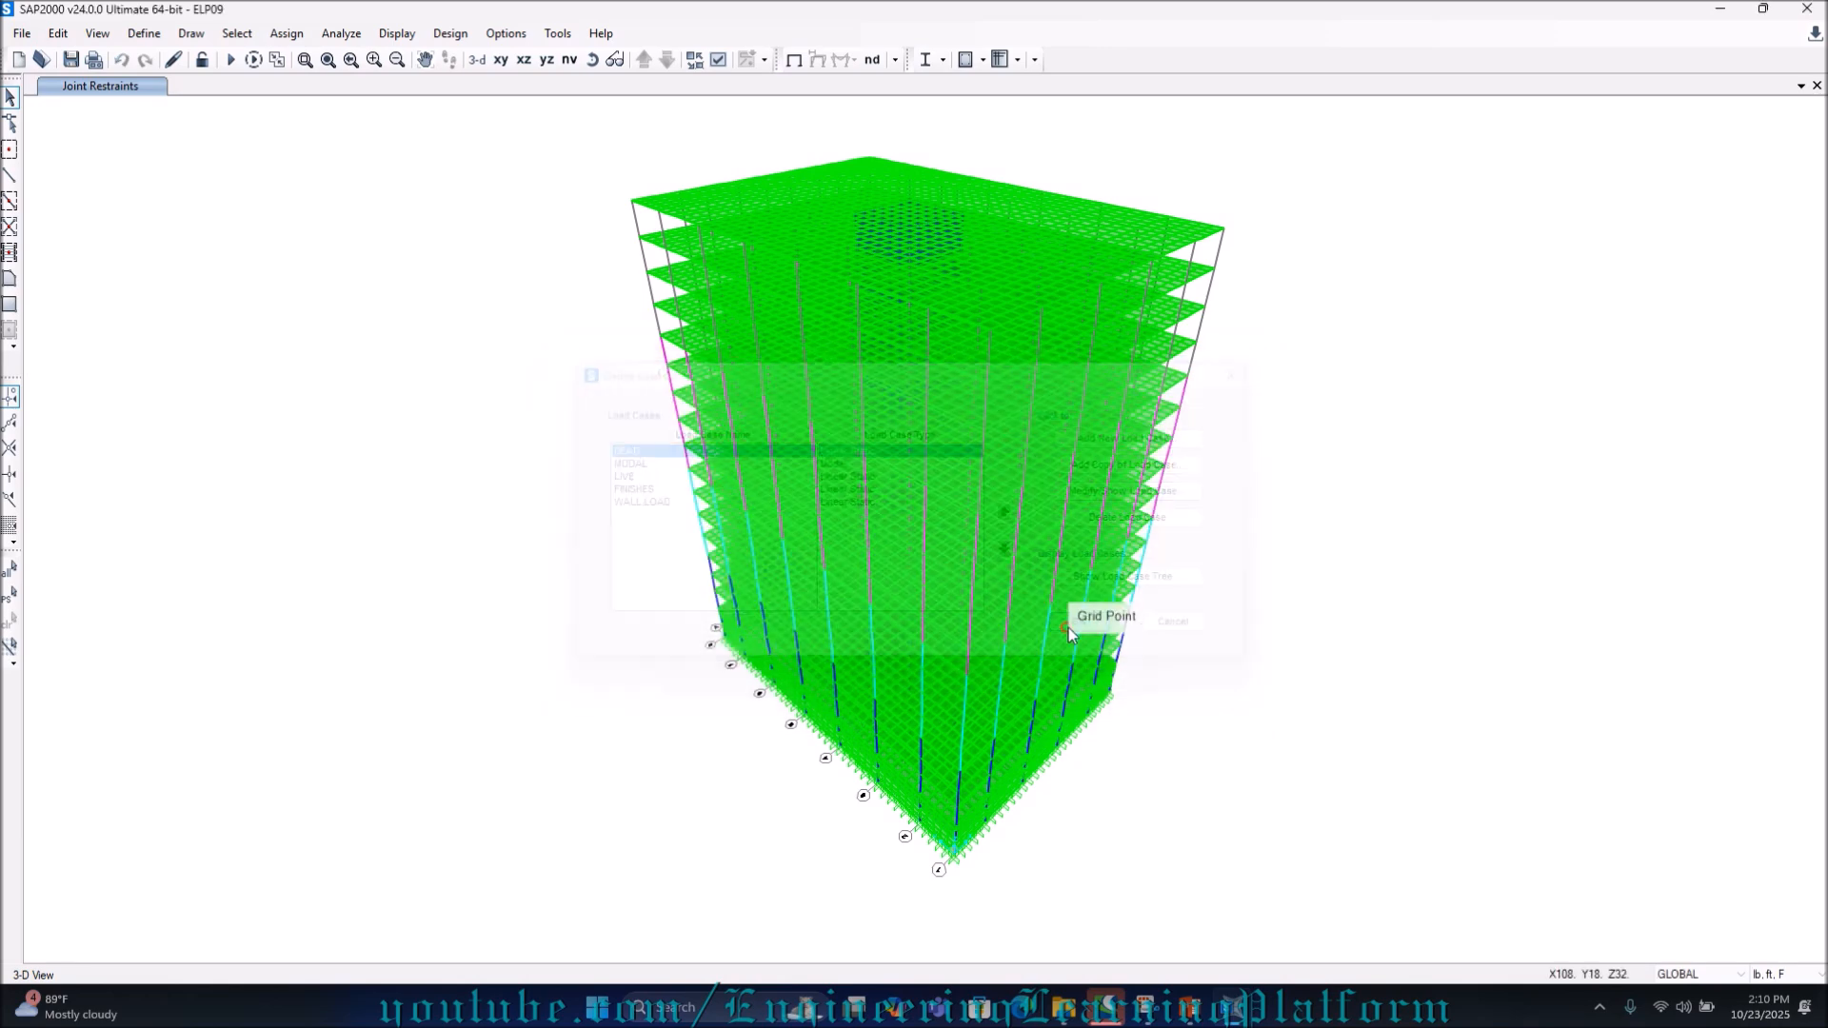
# Open the load combination definitions, look over the available options, and close them without adding a combination
pyautogui.click(144, 33)
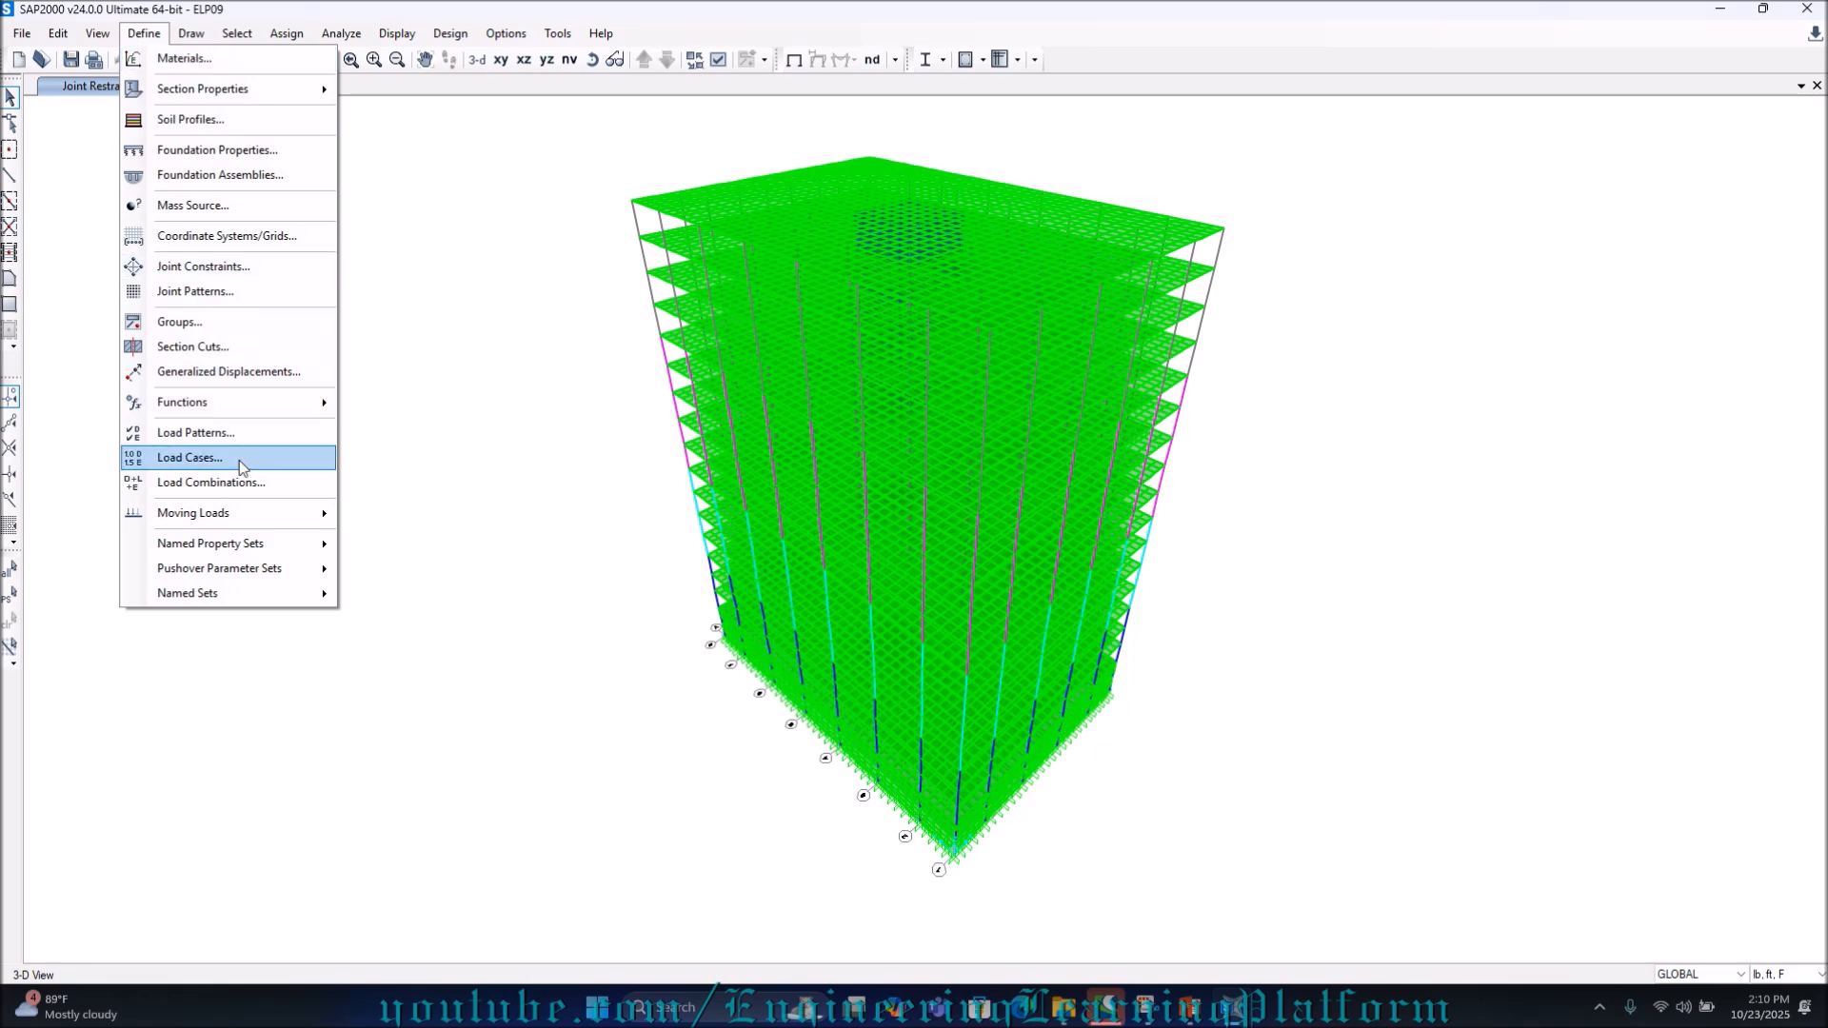
pyautogui.click(243, 484)
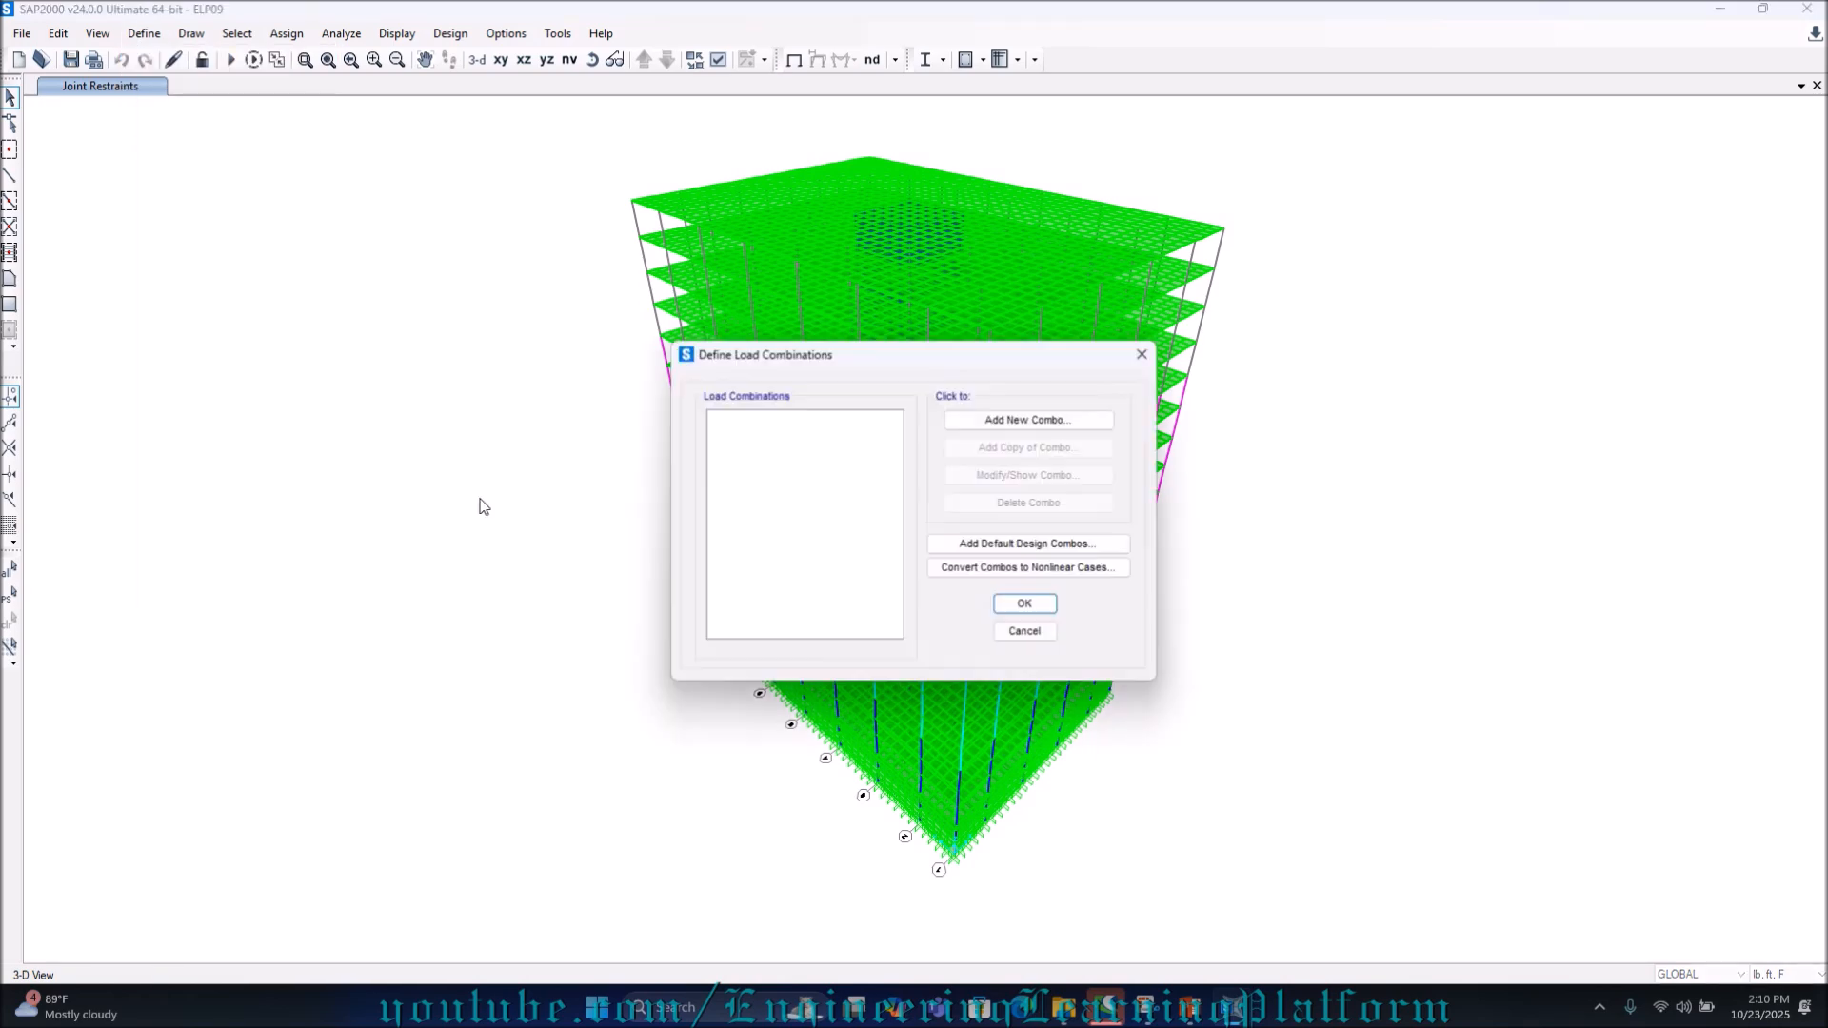
pyautogui.moveTo(714, 359); pyautogui.dragTo(71, 360)
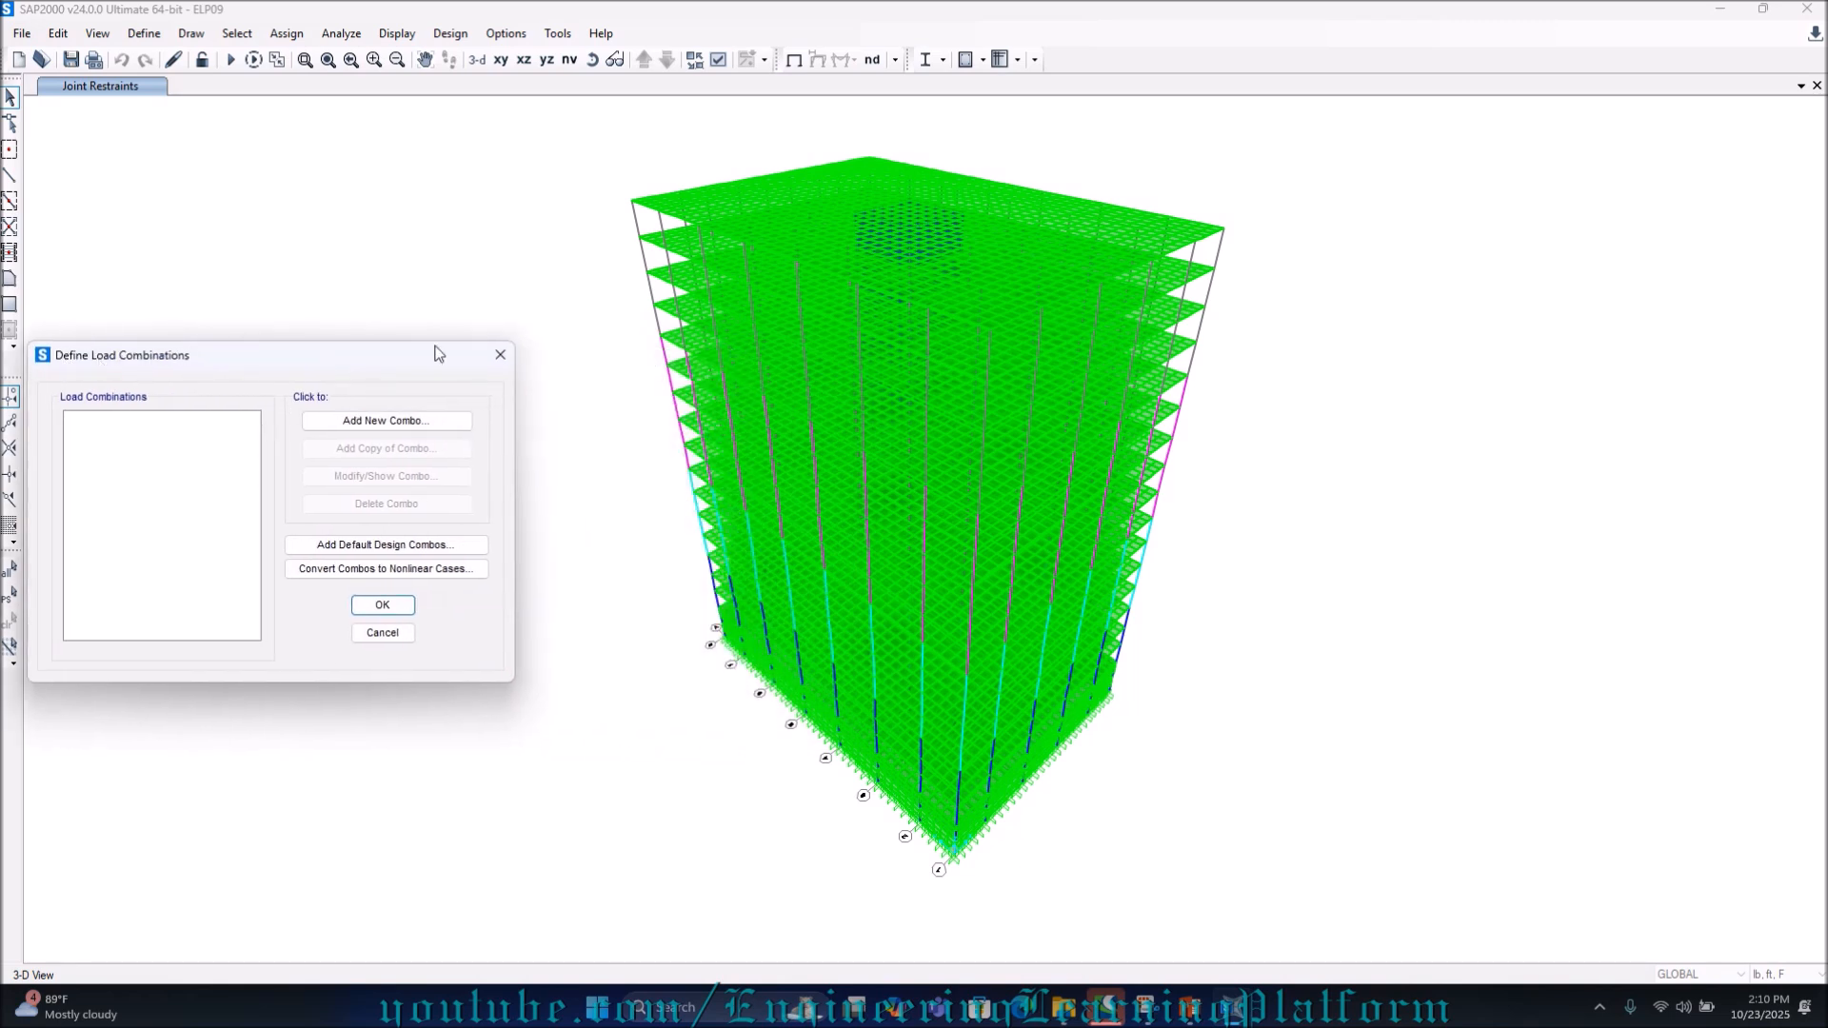
pyautogui.click(501, 357)
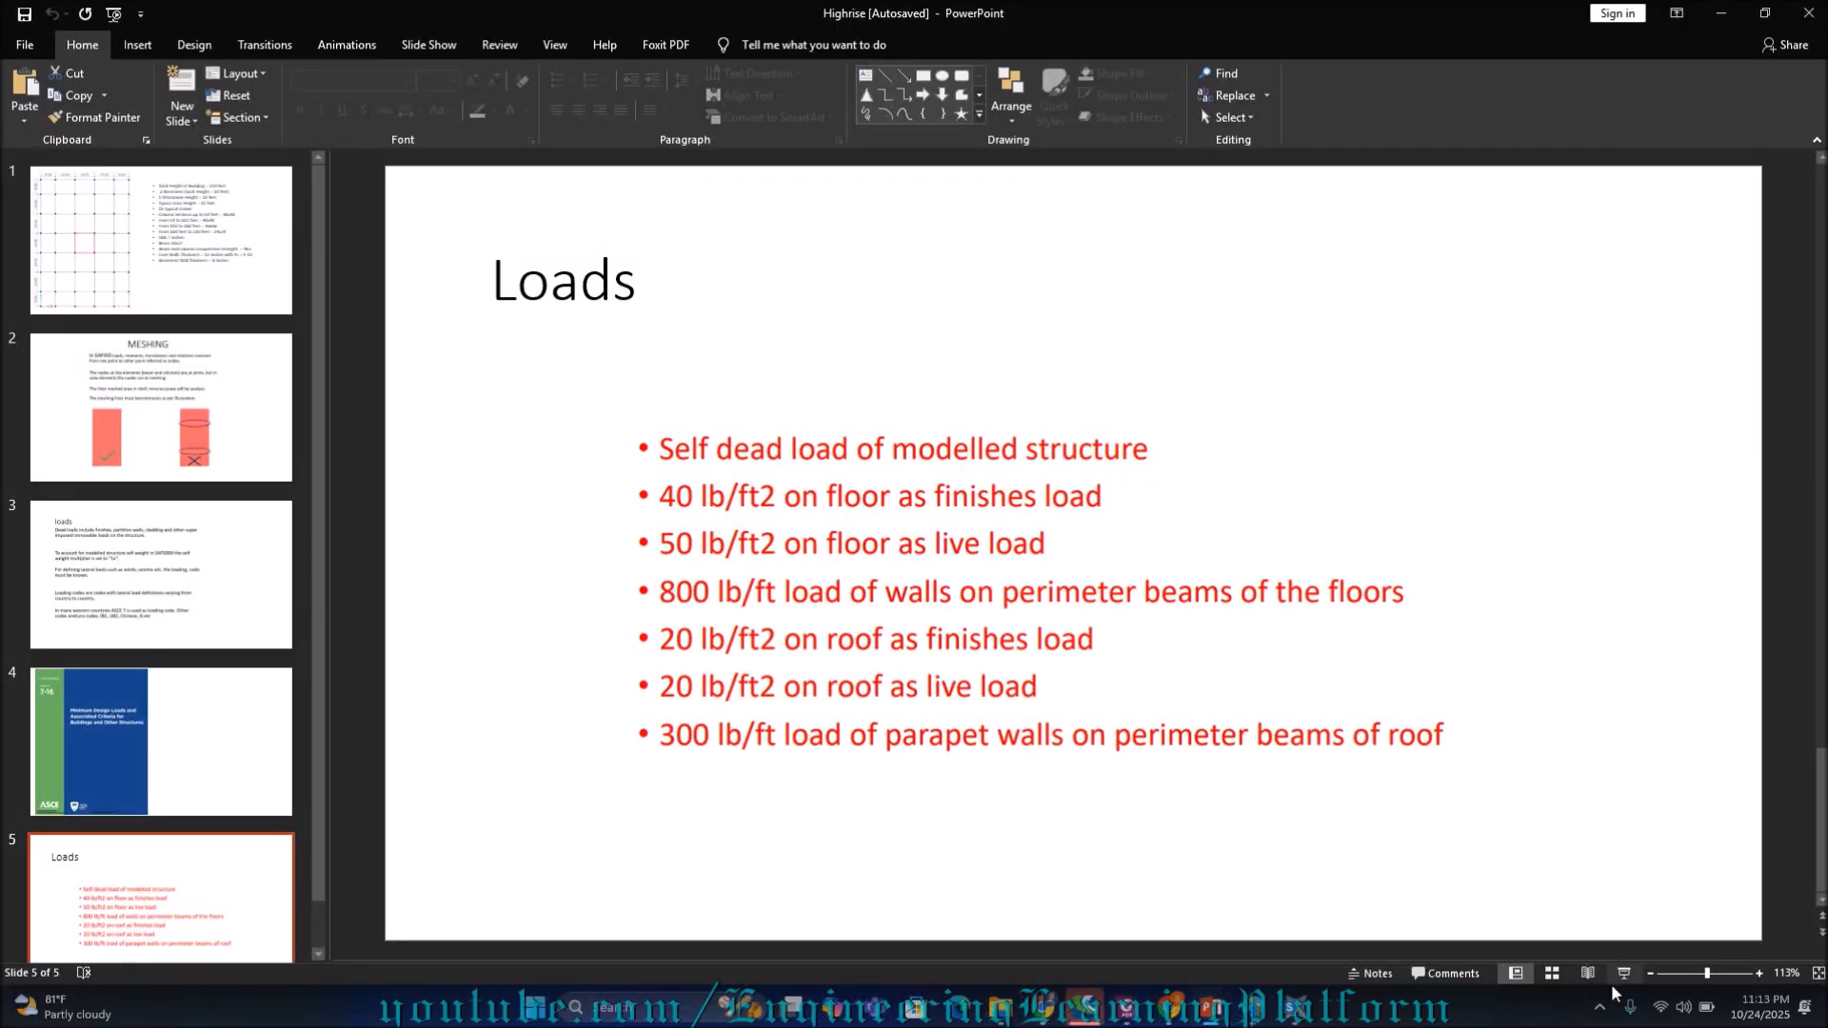
pyautogui.click(1603, 1007)
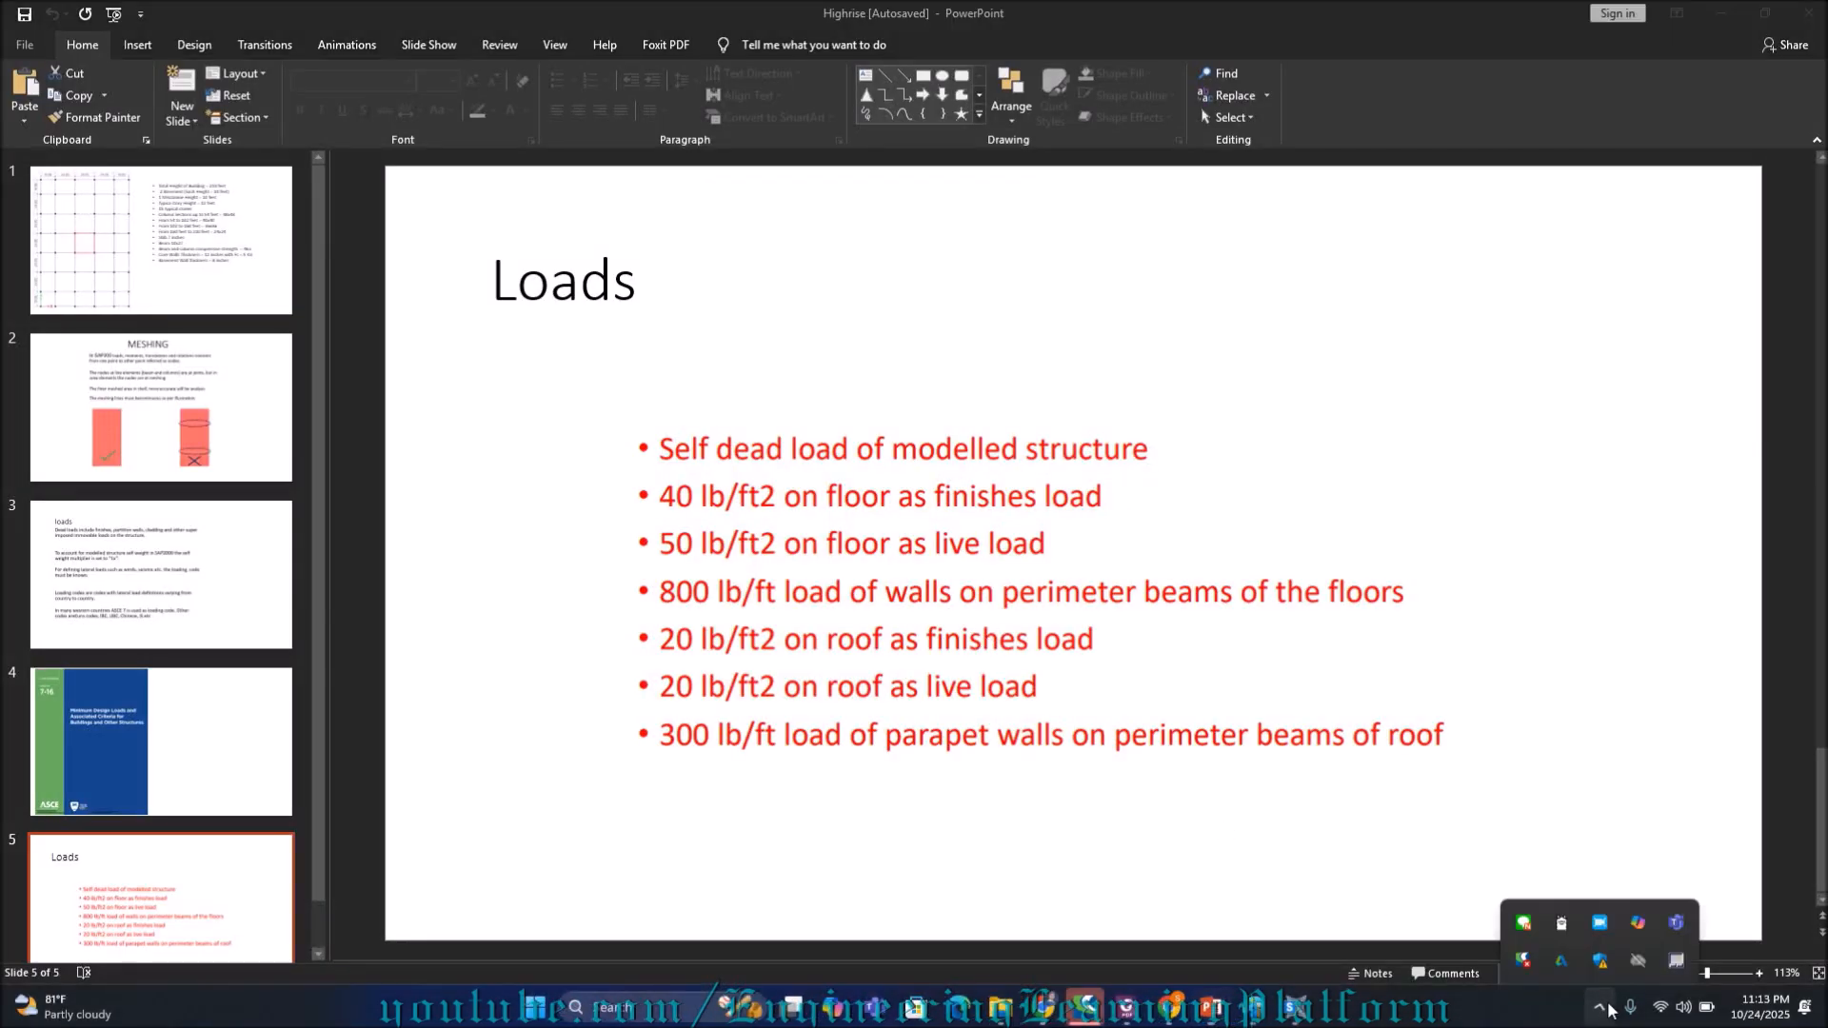
pyautogui.click(1603, 1007)
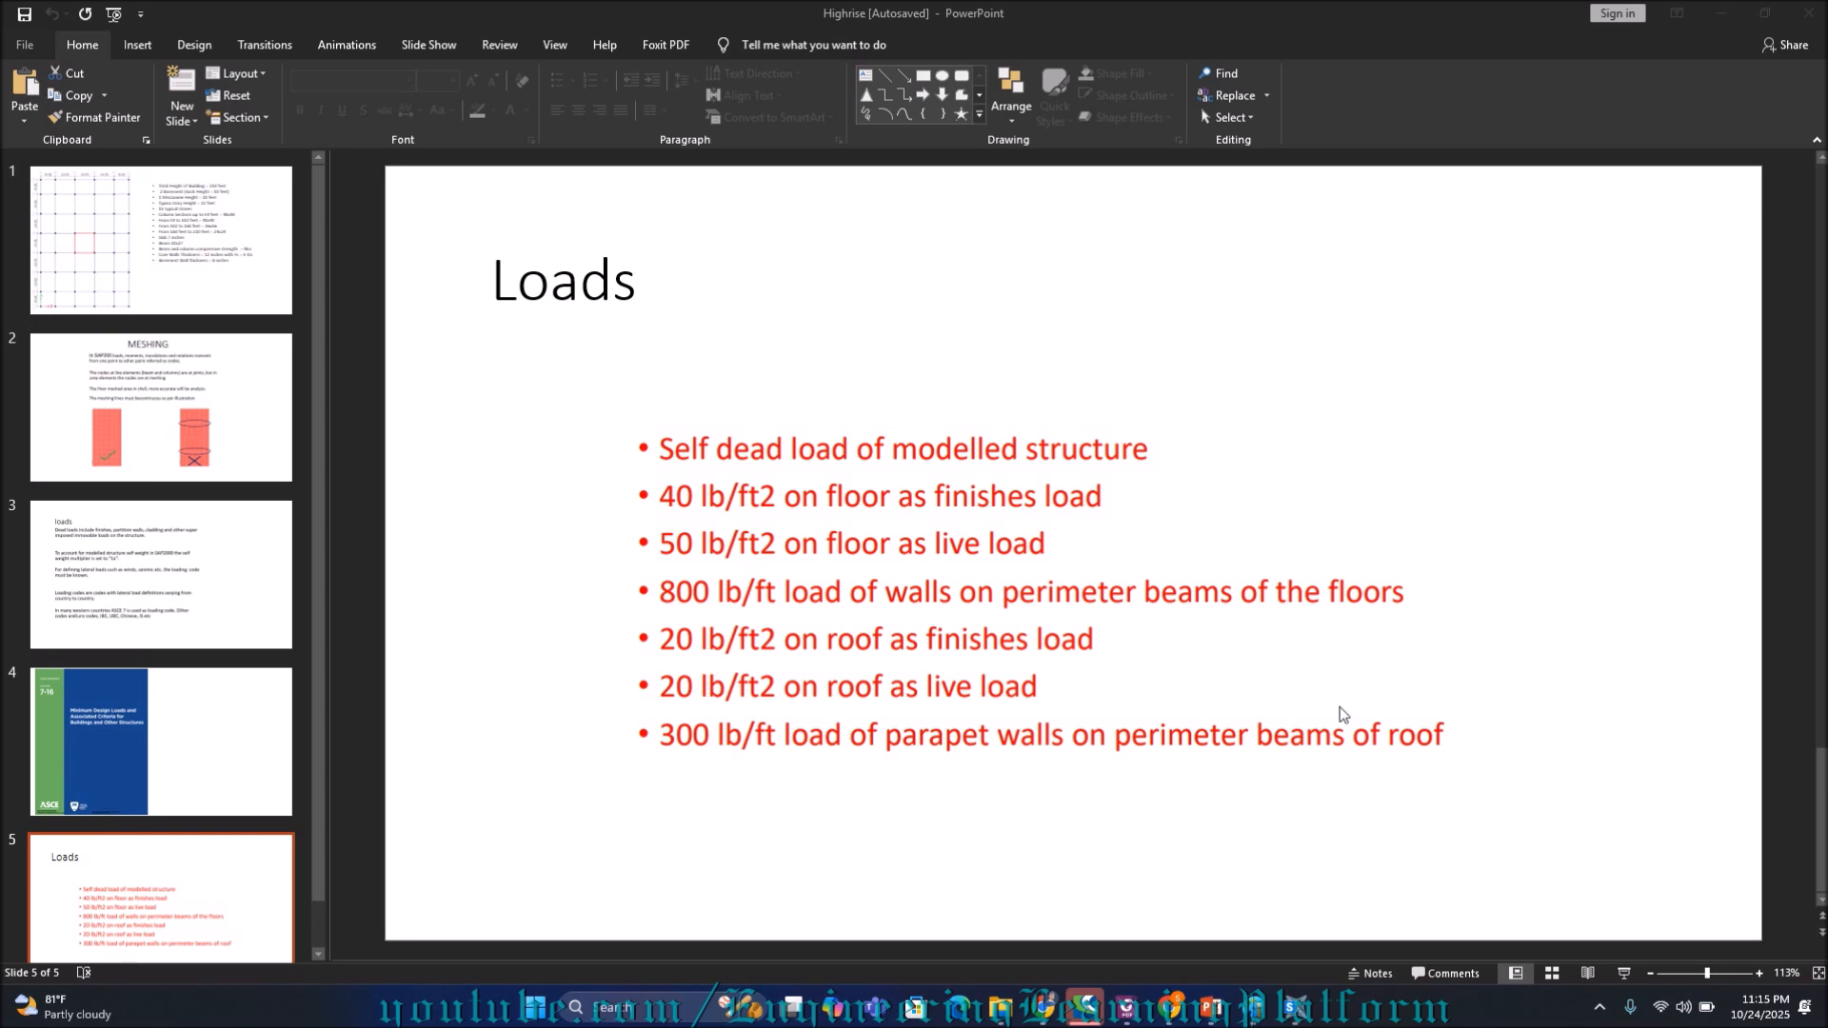
# Switch to Paint and add brush marks at the wall and at the beams above and below it on the wall load sketch
pyautogui.click(1255, 1005)
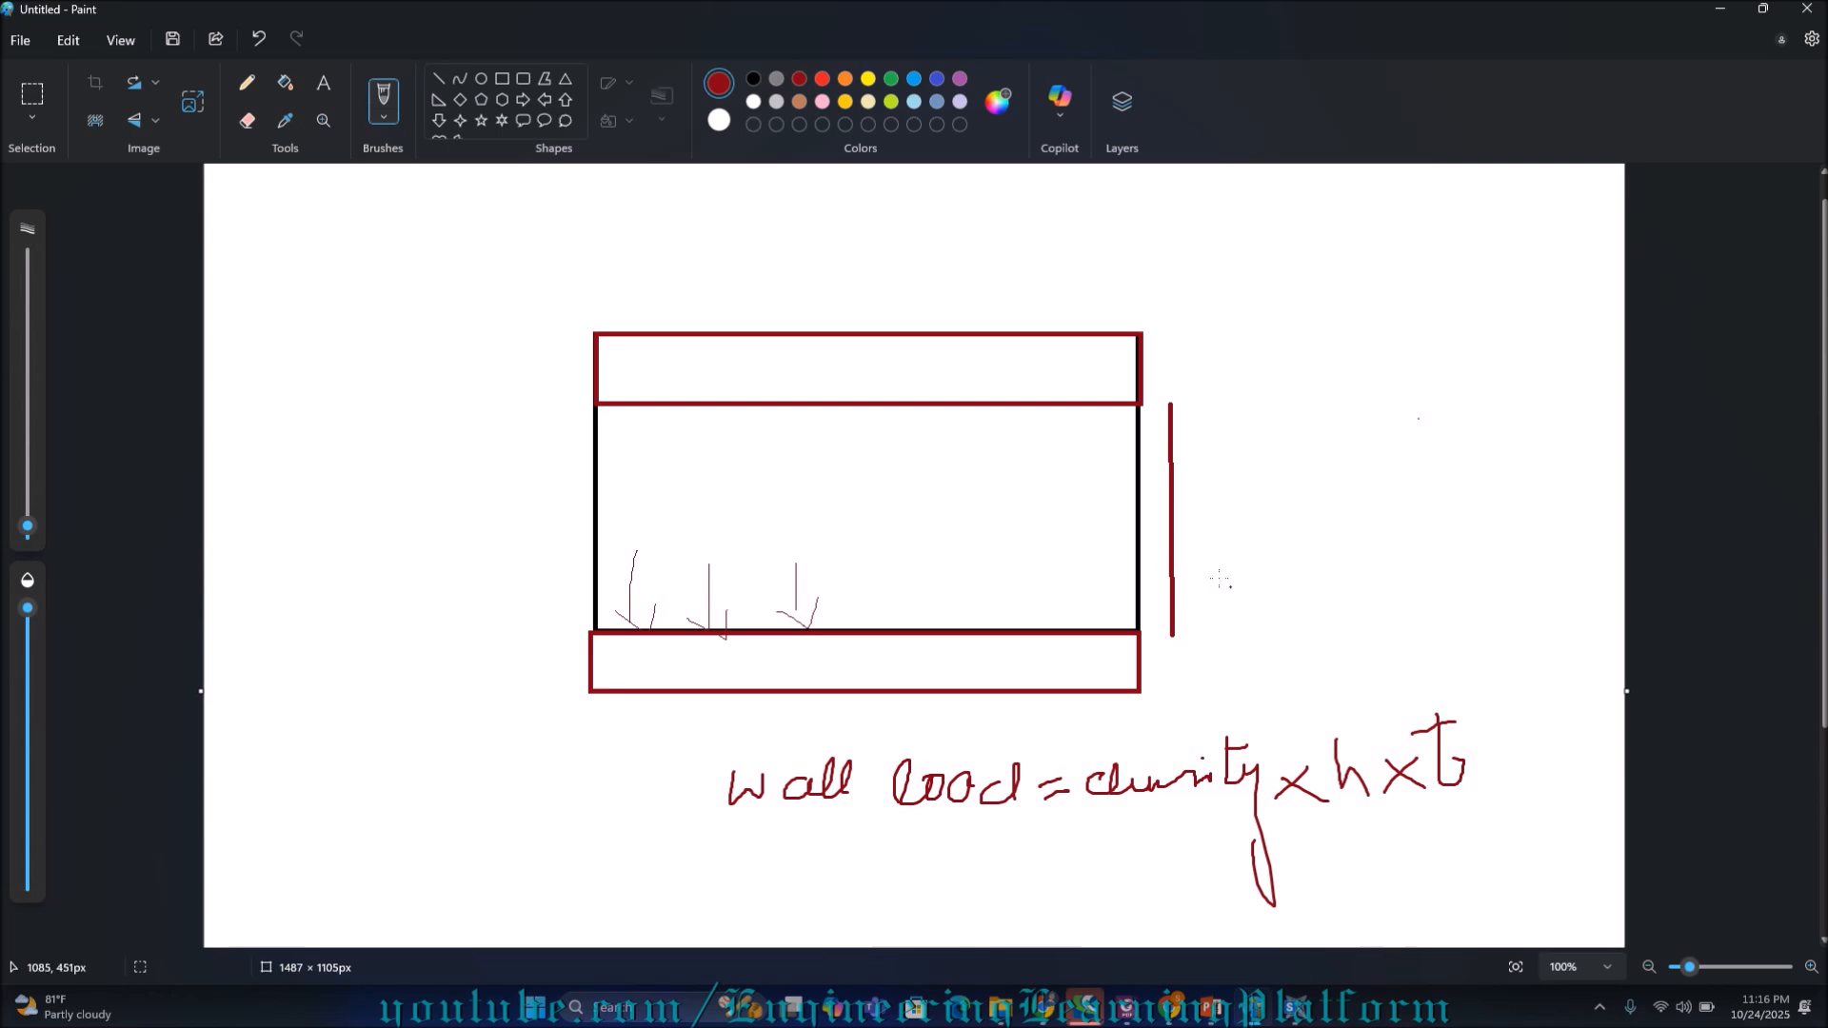
pyautogui.moveTo(948, 482)
pyautogui.mouseDown()
pyautogui.moveTo(928, 492)
pyautogui.moveTo(957, 488)
pyautogui.mouseUp()
pyautogui.moveTo(968, 384); pyautogui.dragTo(993, 369)
pyautogui.moveTo(1011, 672); pyautogui.dragTo(1051, 661)
pyautogui.moveTo(1146, 407); pyautogui.dragTo(1159, 379)
# Switch to the Loads slide in PowerPoint, review the floor and roof loads, and return to SAP2000
pyautogui.moveTo(1208, 1012)
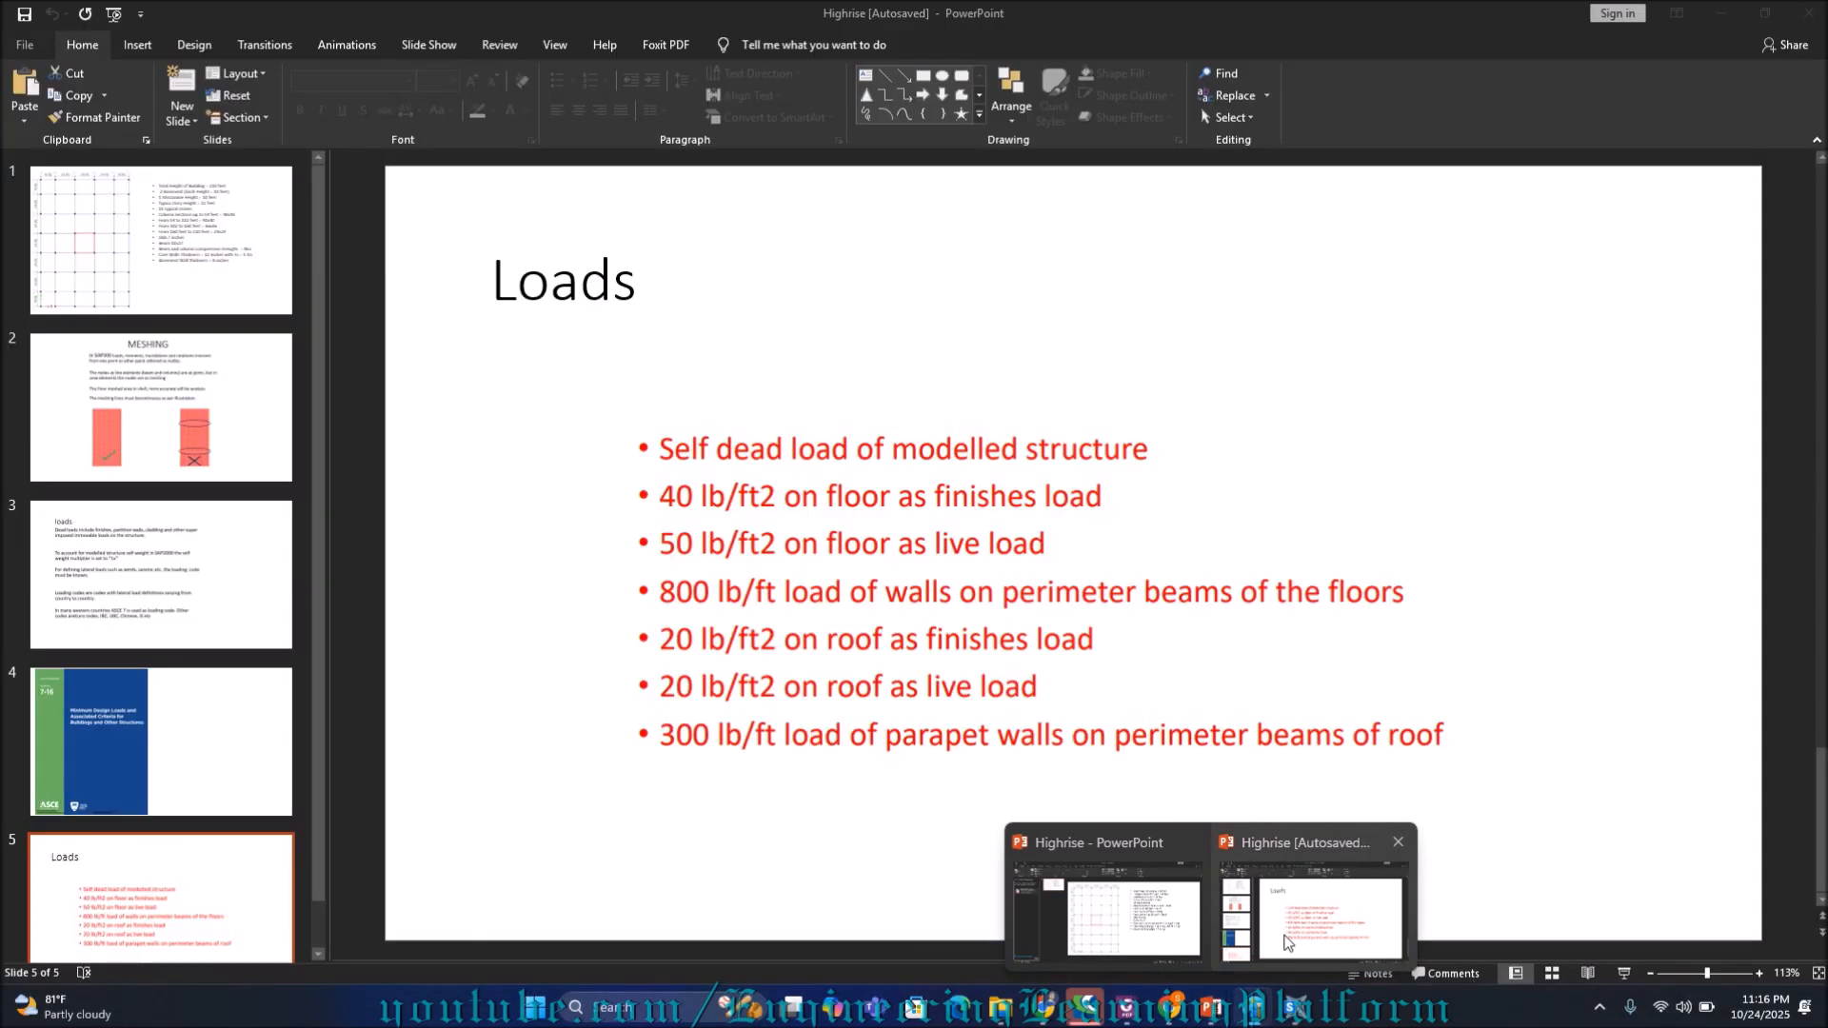
pyautogui.click(1285, 943)
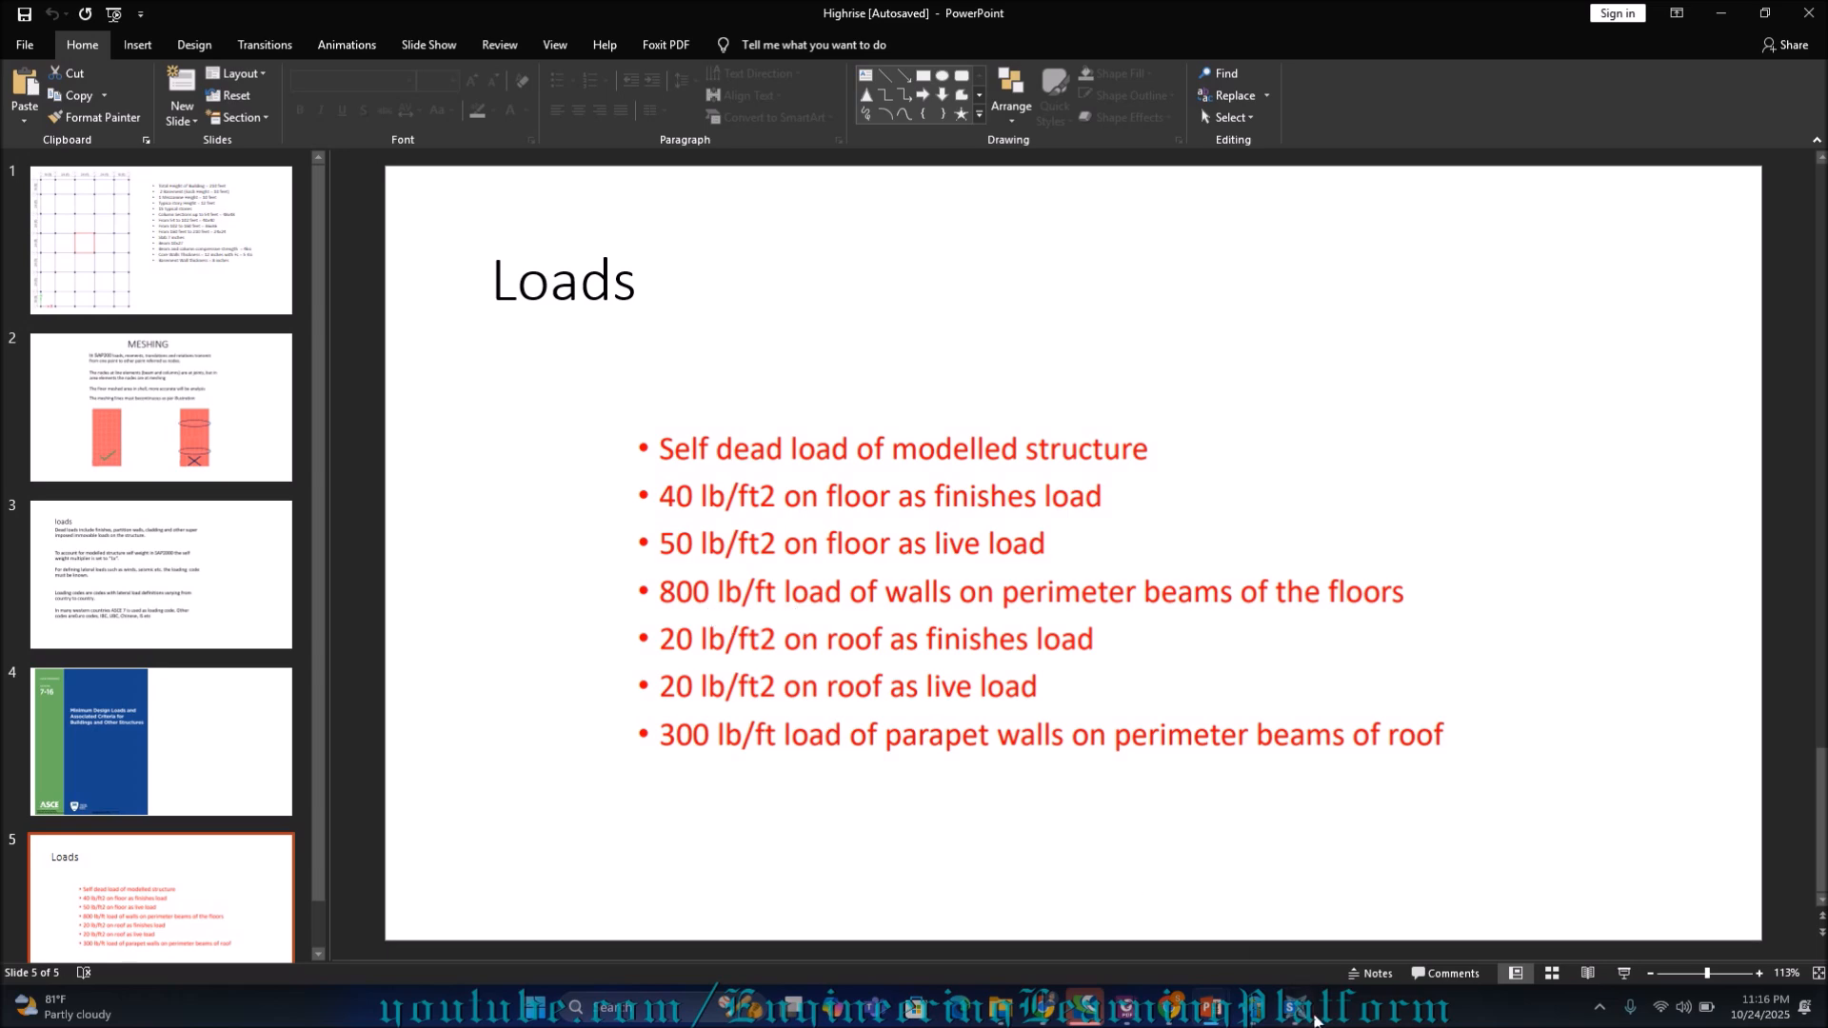
pyautogui.click(1248, 947)
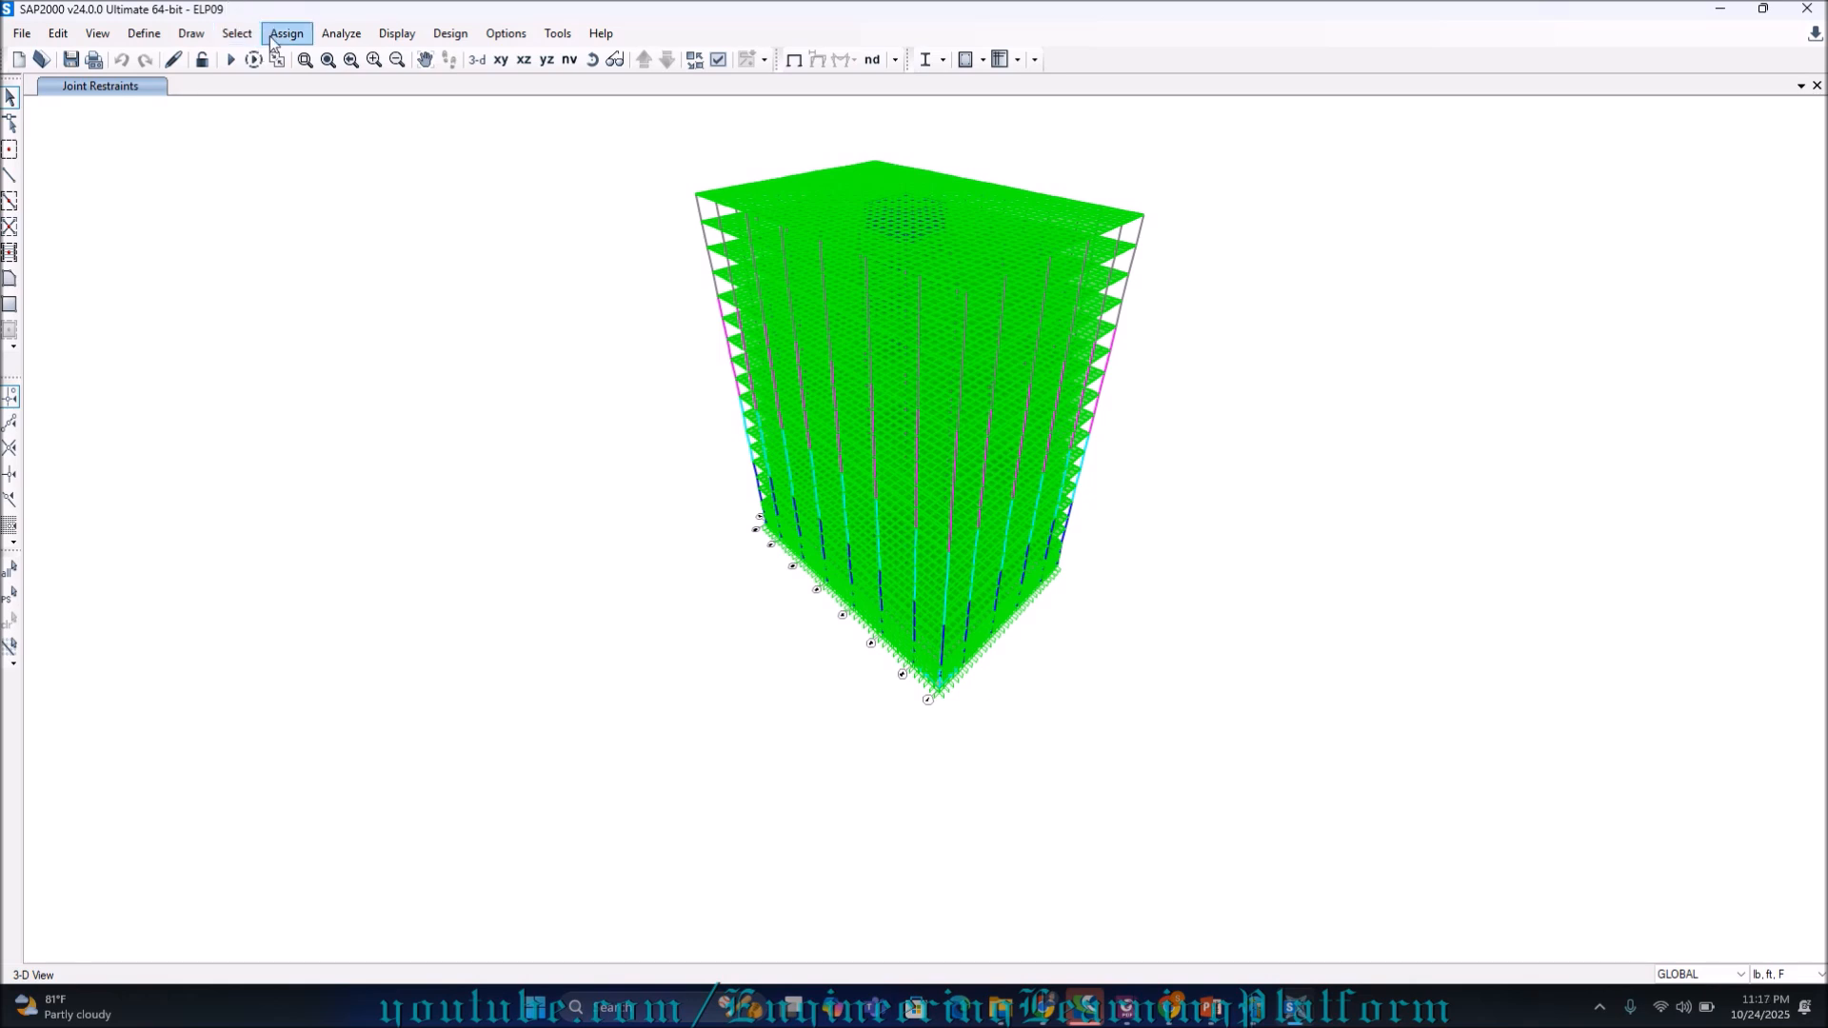
pyautogui.click(238, 38)
pyautogui.moveTo(245, 59)
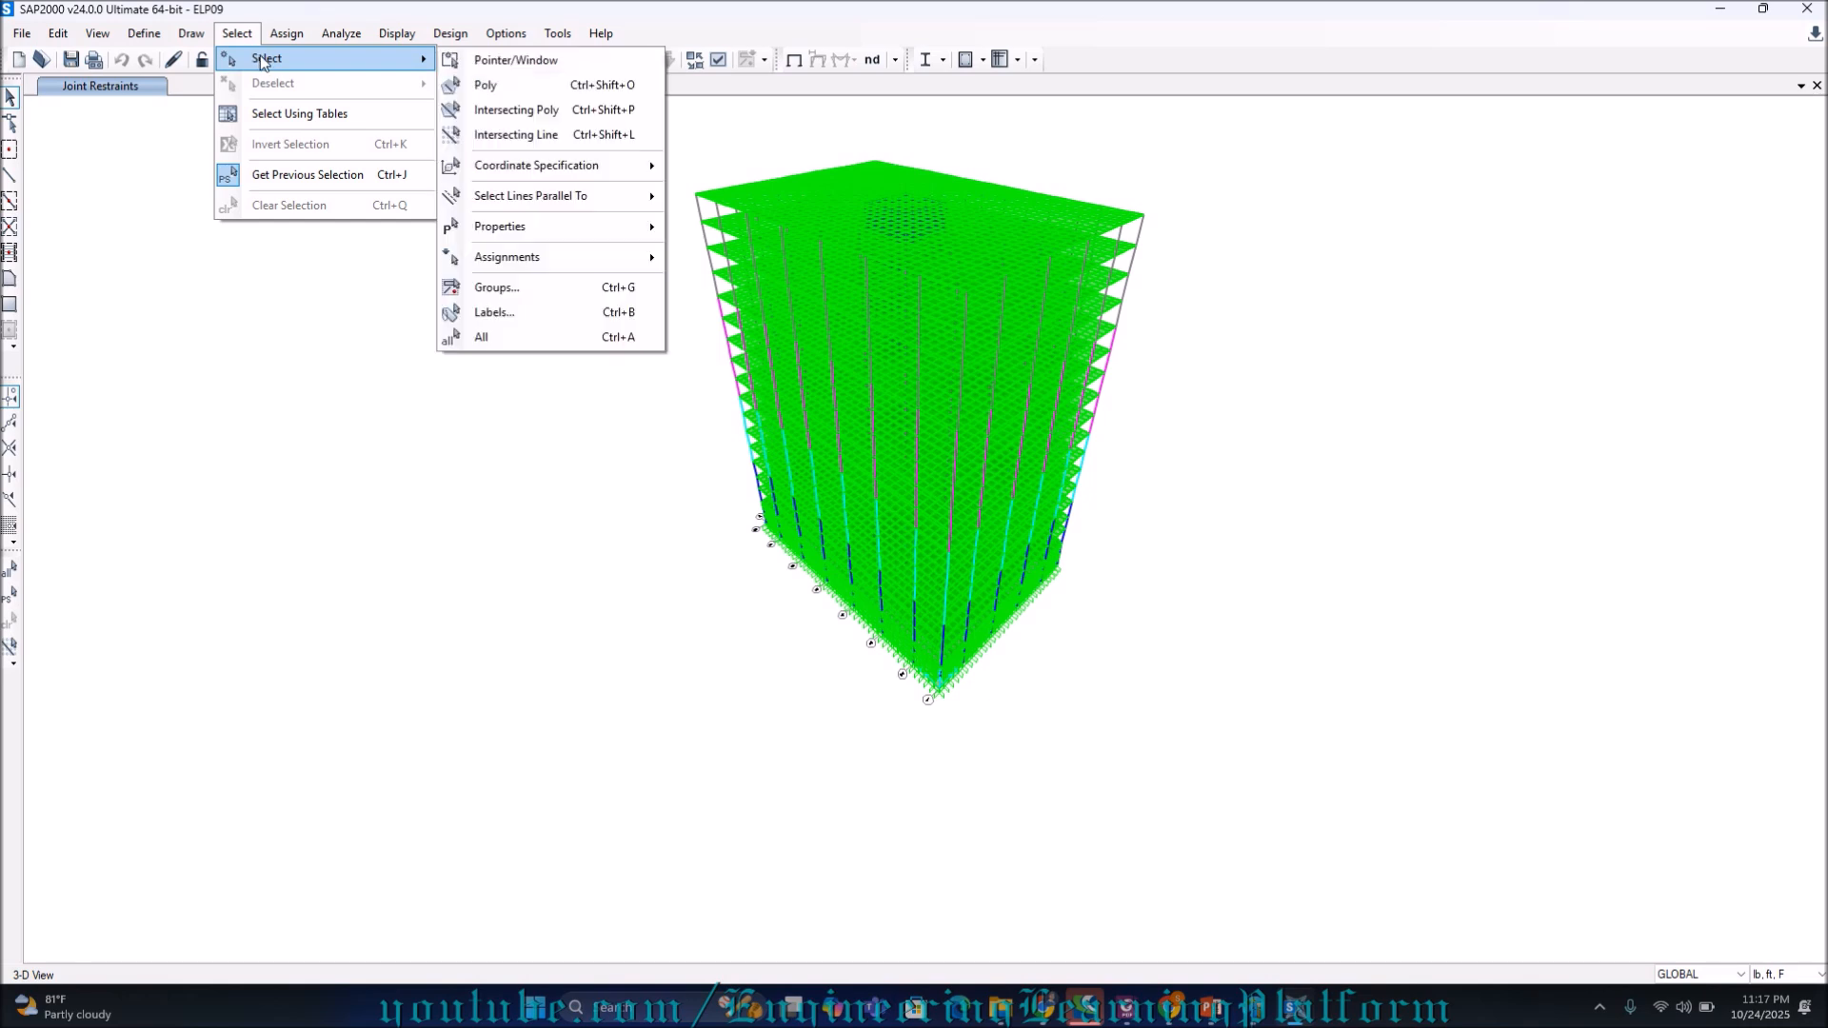
pyautogui.moveTo(546, 233)
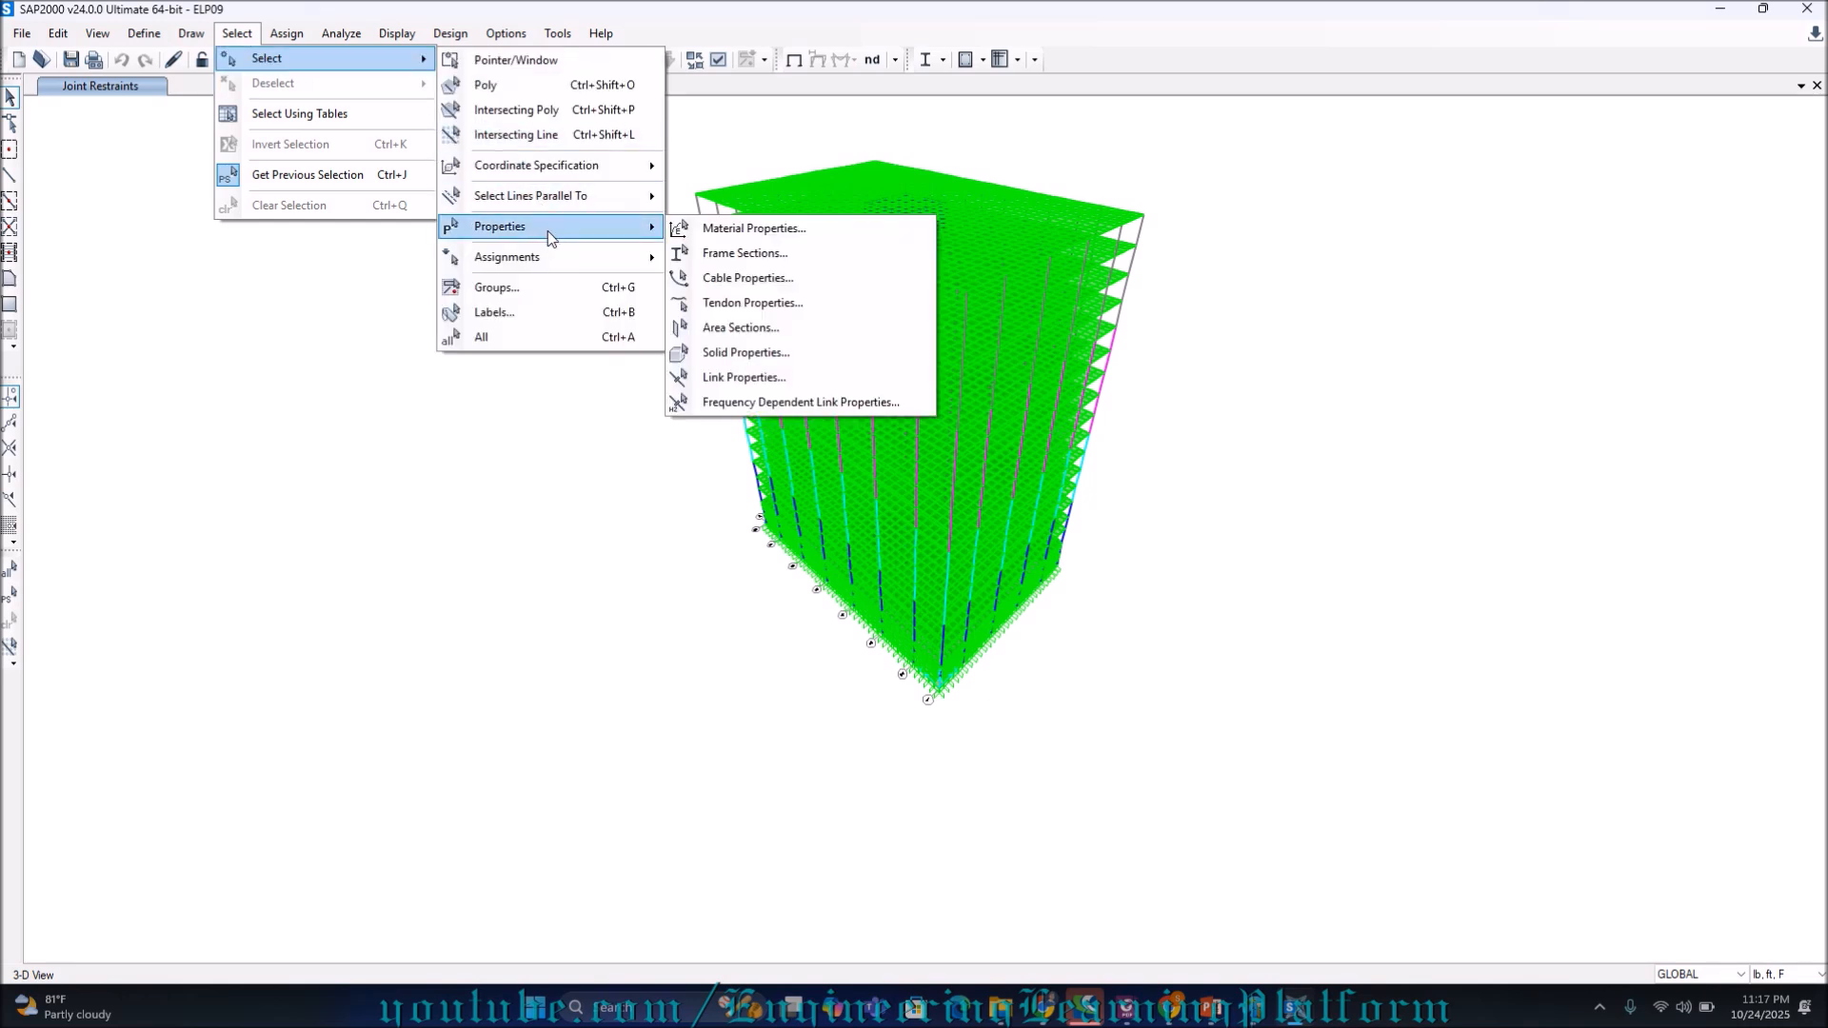
pyautogui.click(747, 248)
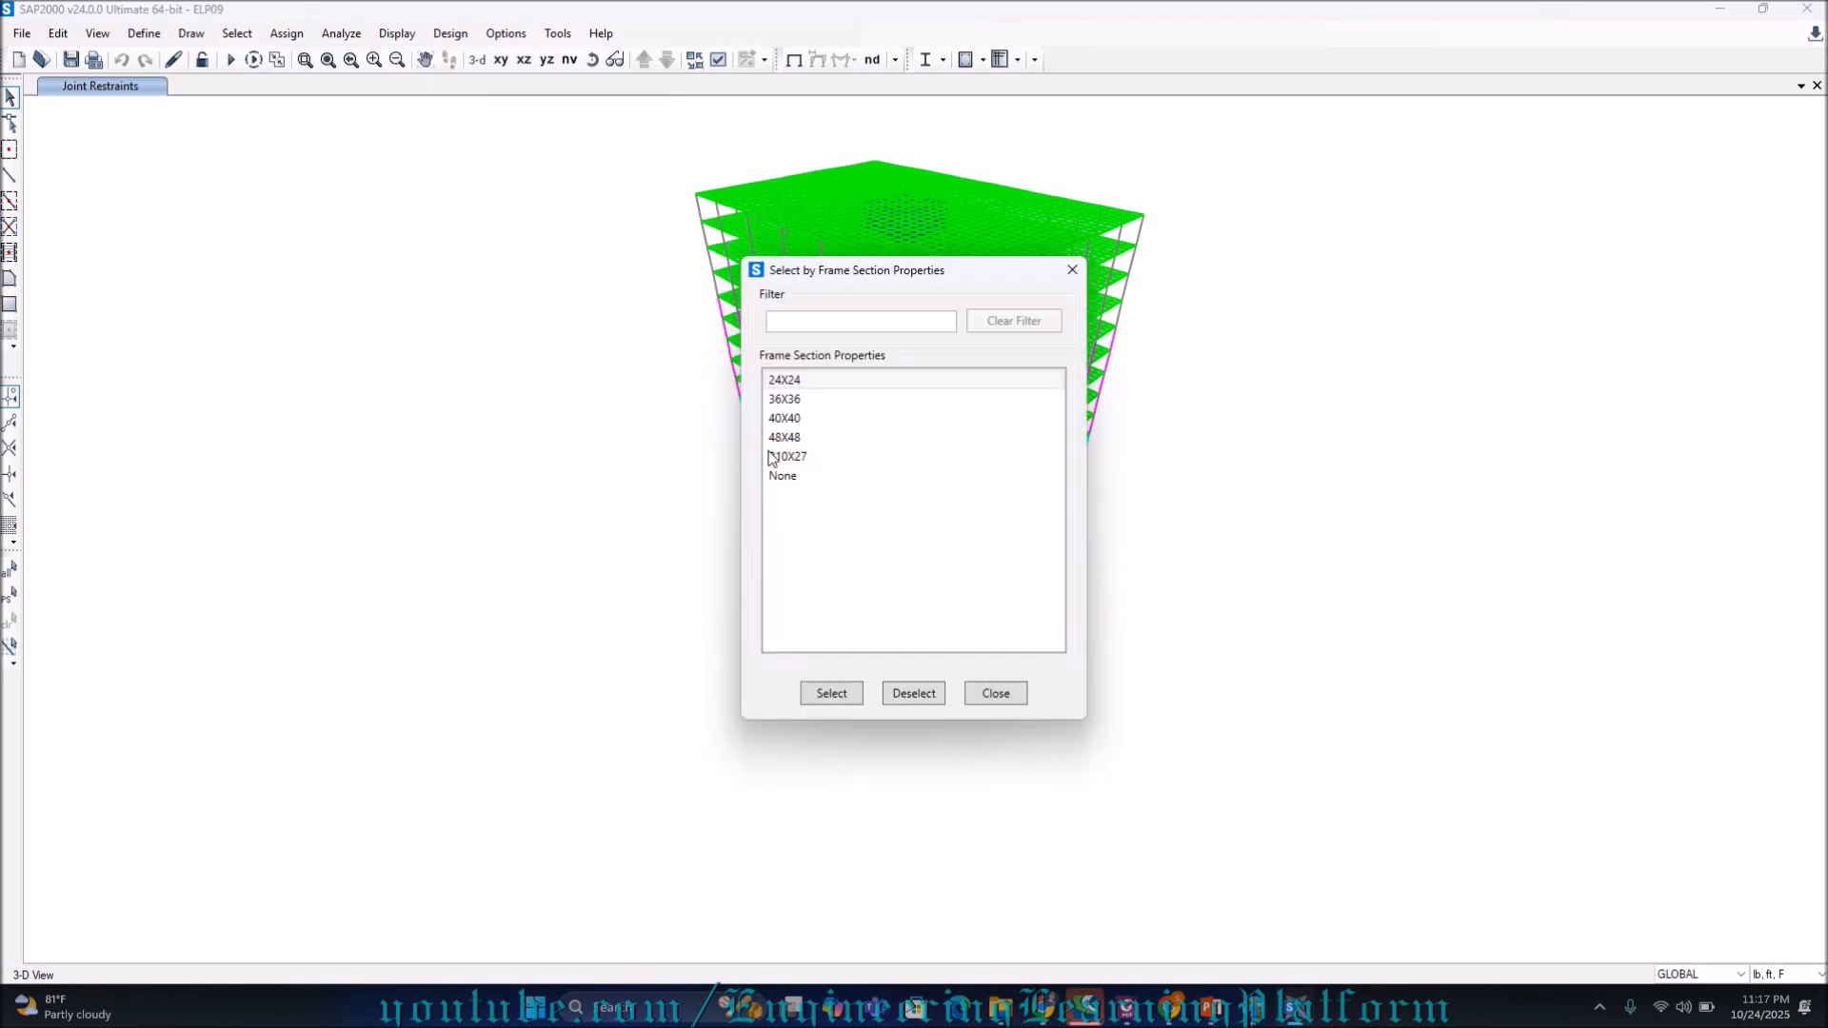
pyautogui.click(996, 694)
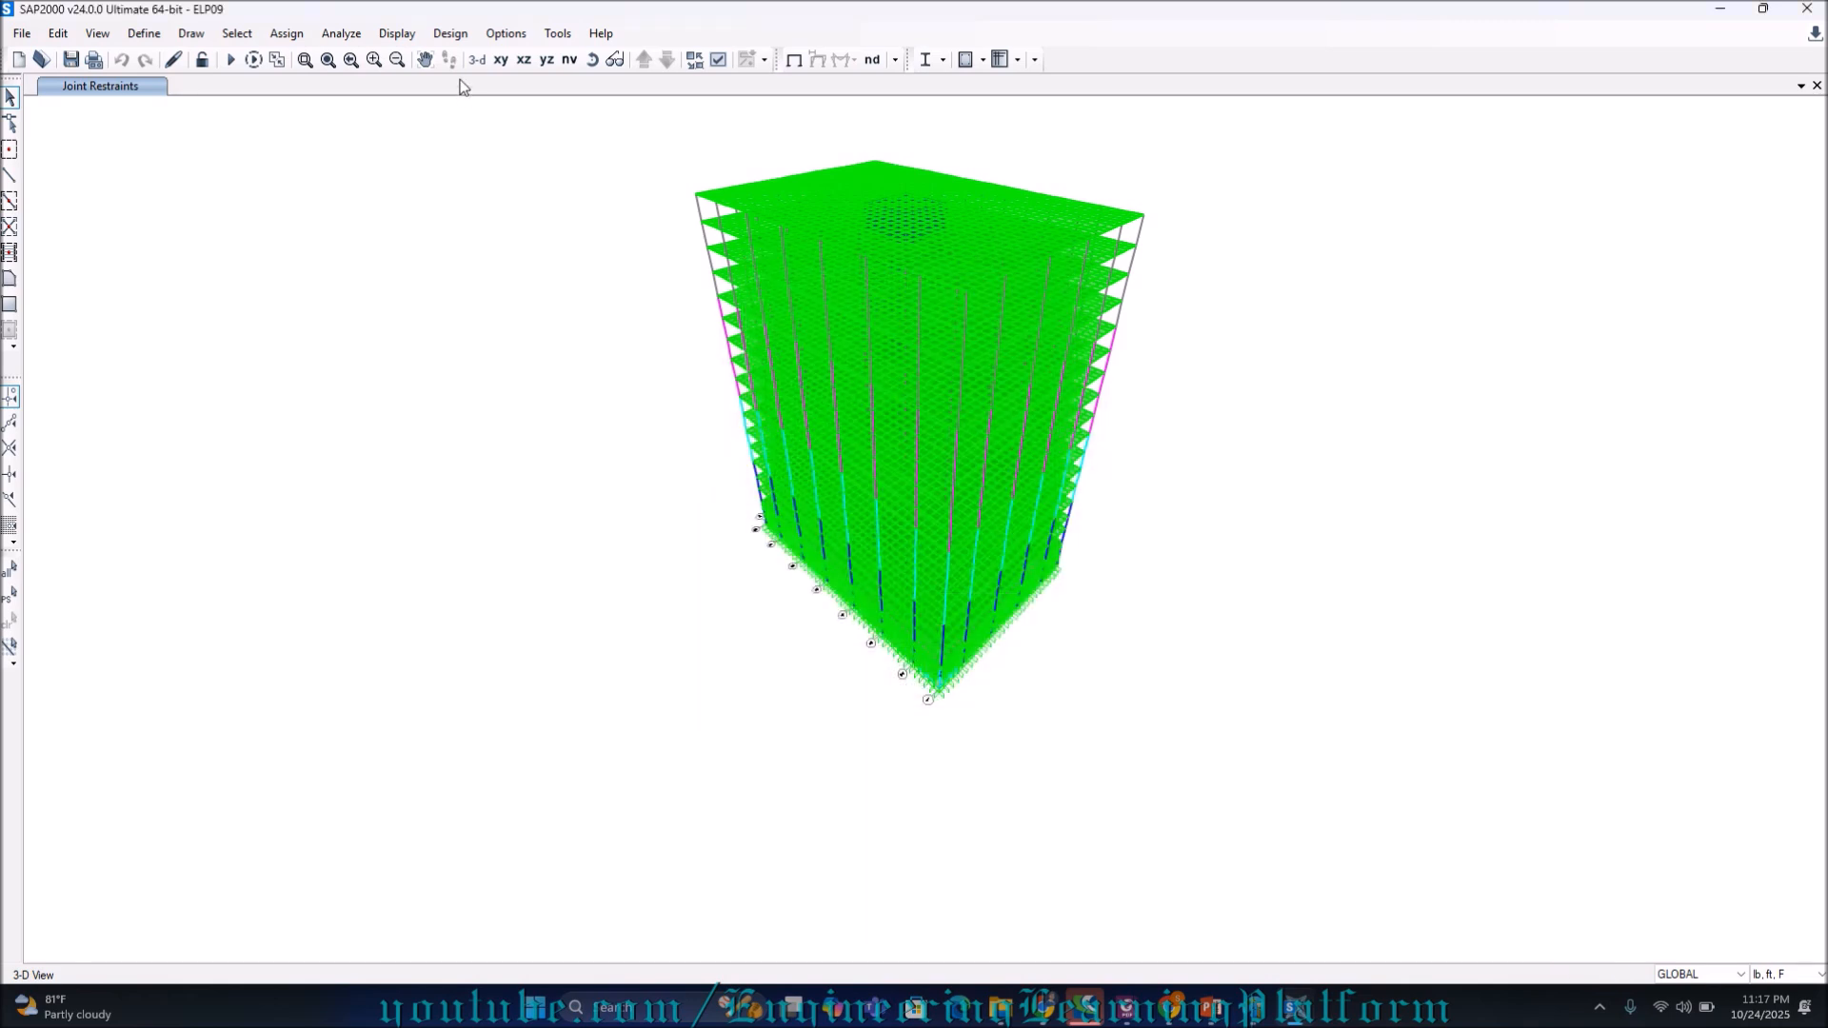
# Select all areas with the SLAB 7 section and show only that selection in the 3D view
pyautogui.click(240, 35)
pyautogui.moveTo(263, 59)
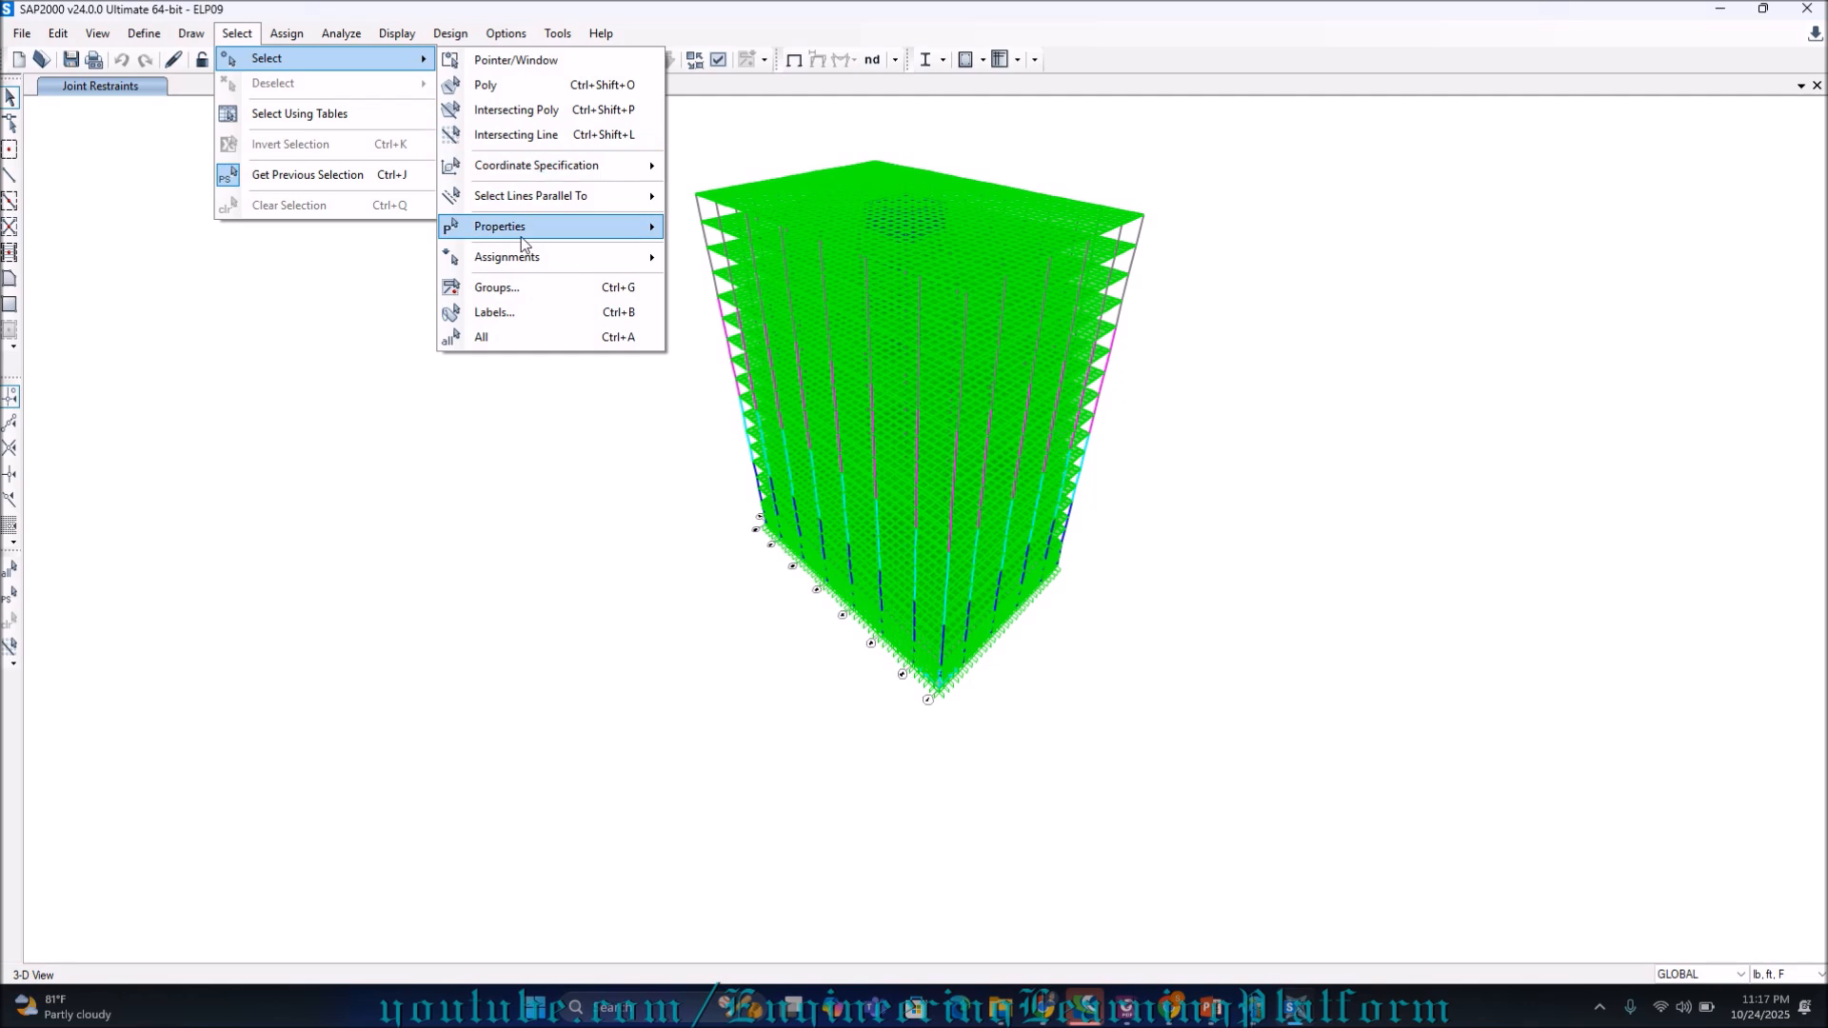
pyautogui.moveTo(528, 229)
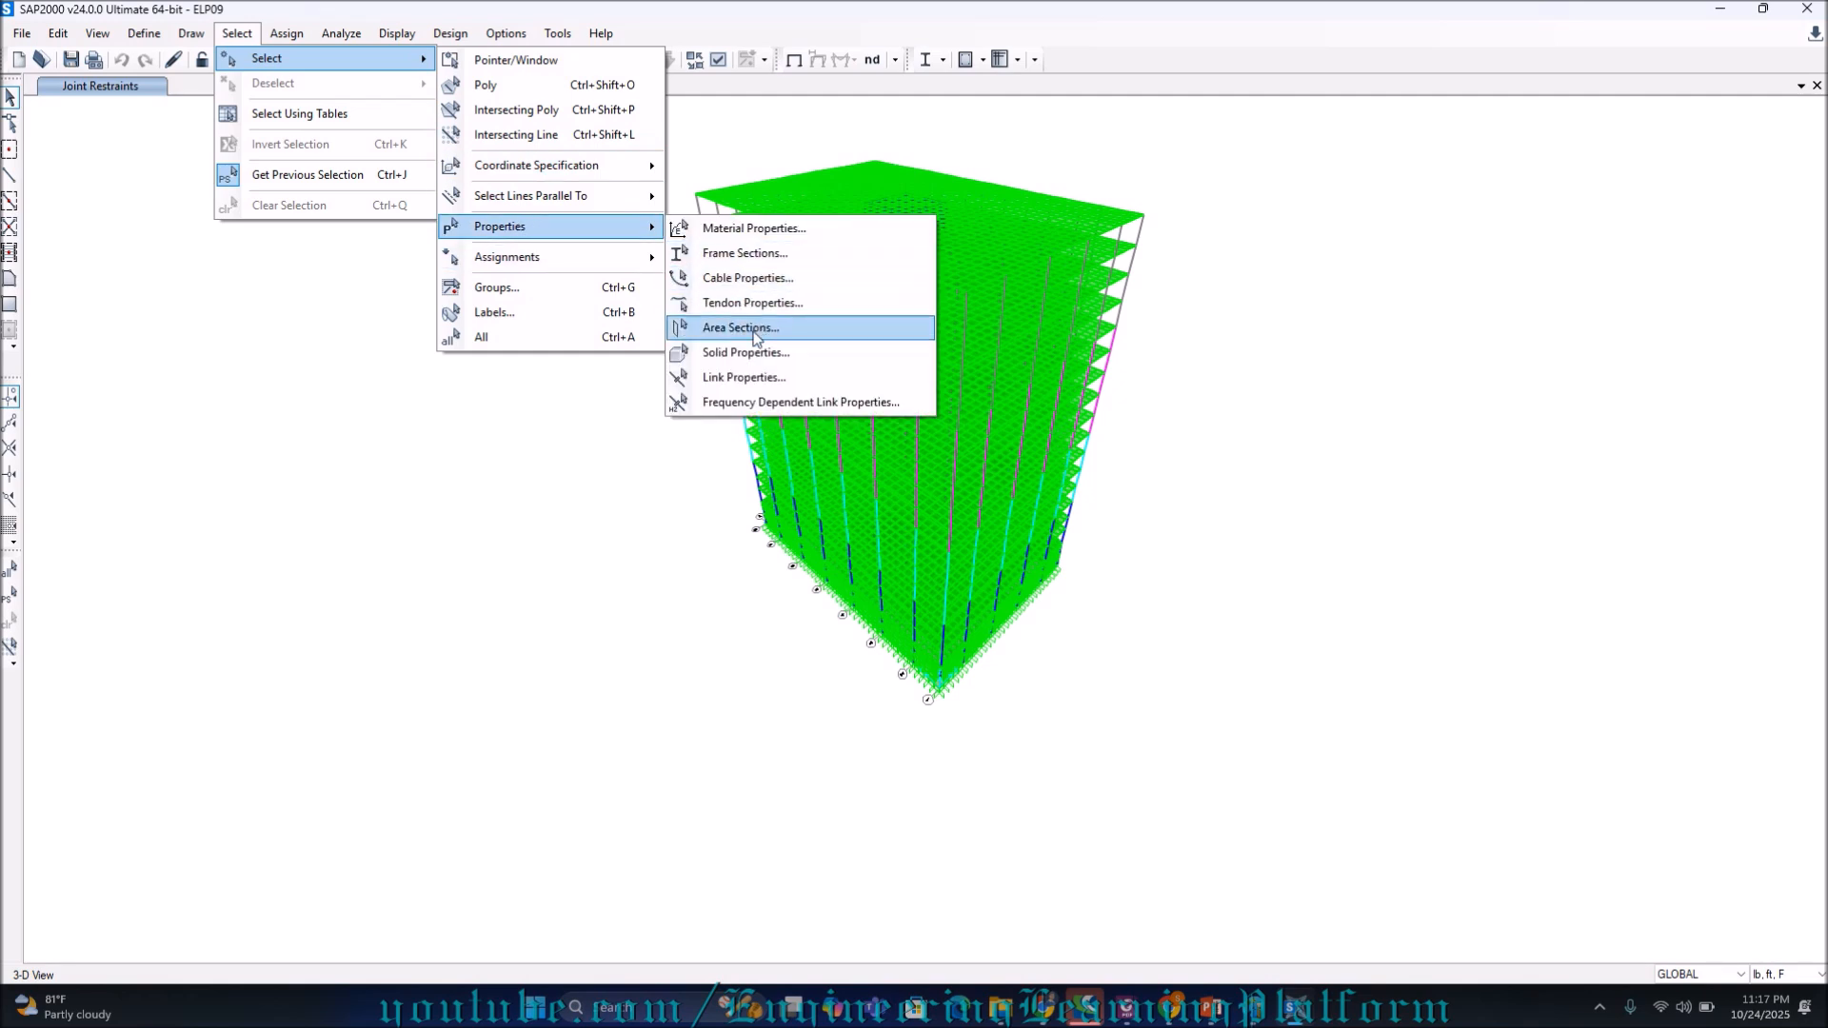
pyautogui.click(753, 331)
pyautogui.click(857, 399)
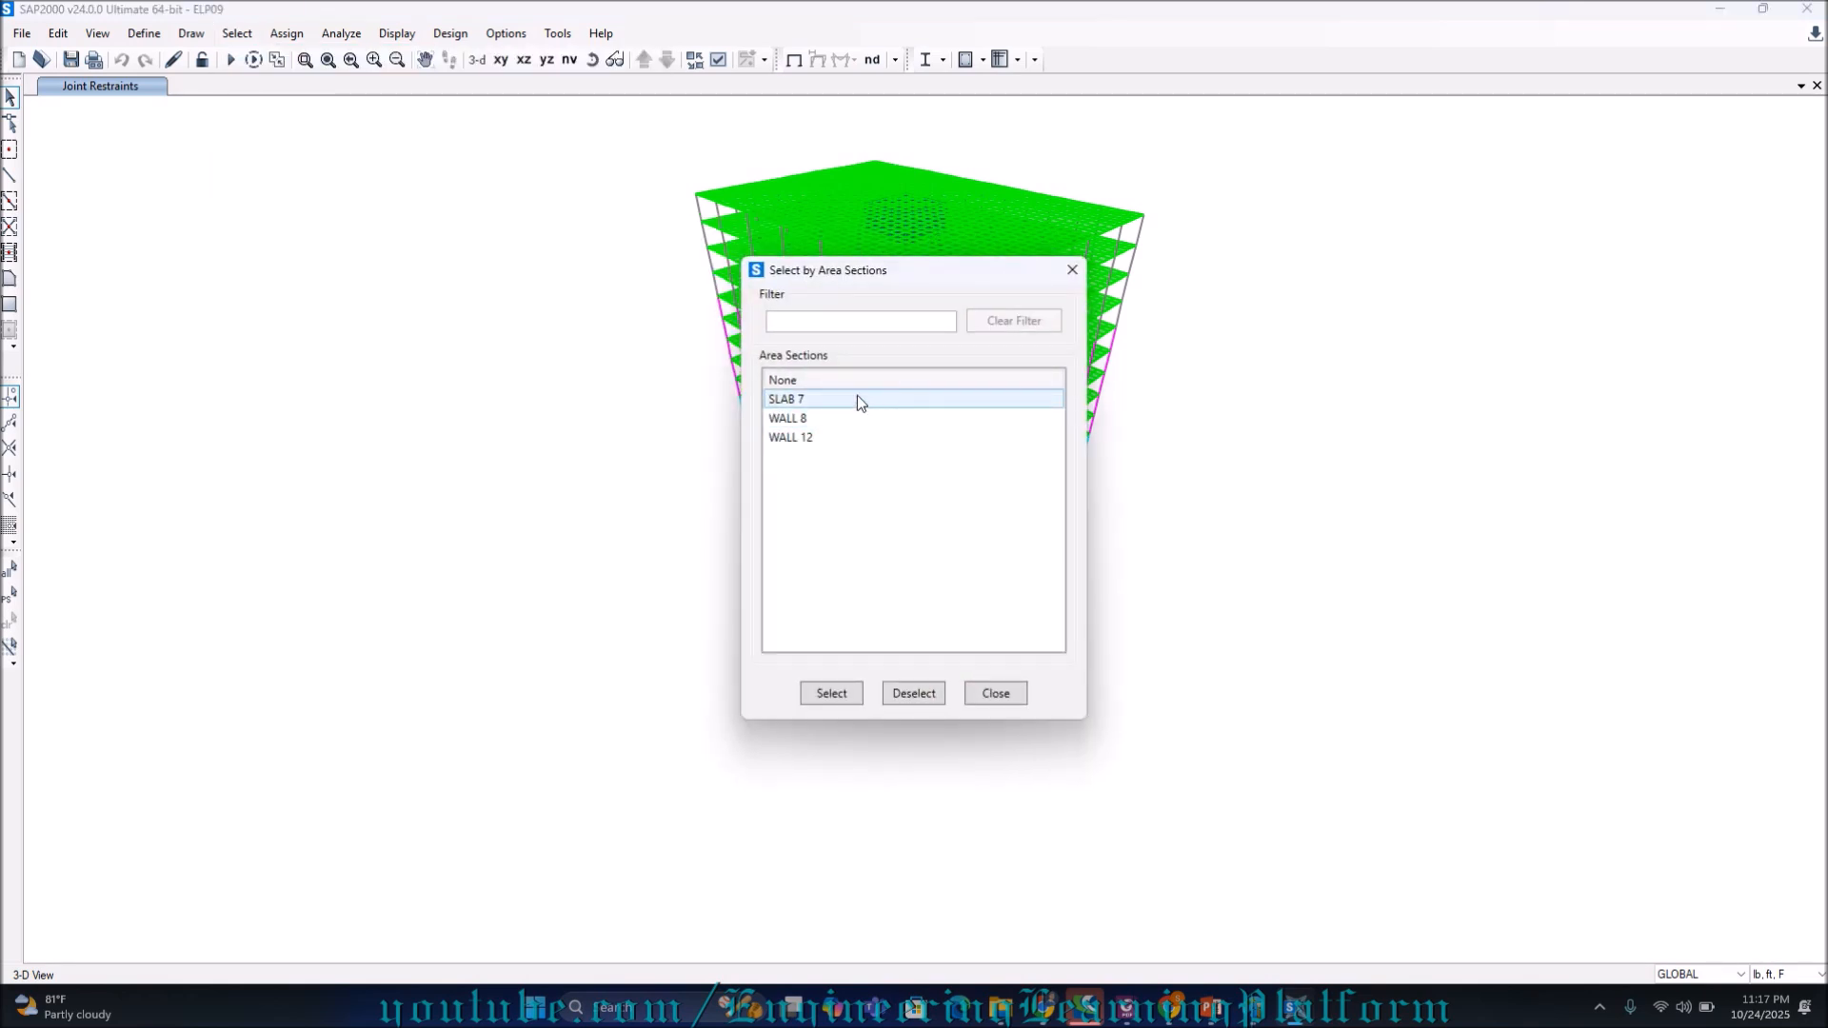
pyautogui.click(843, 693)
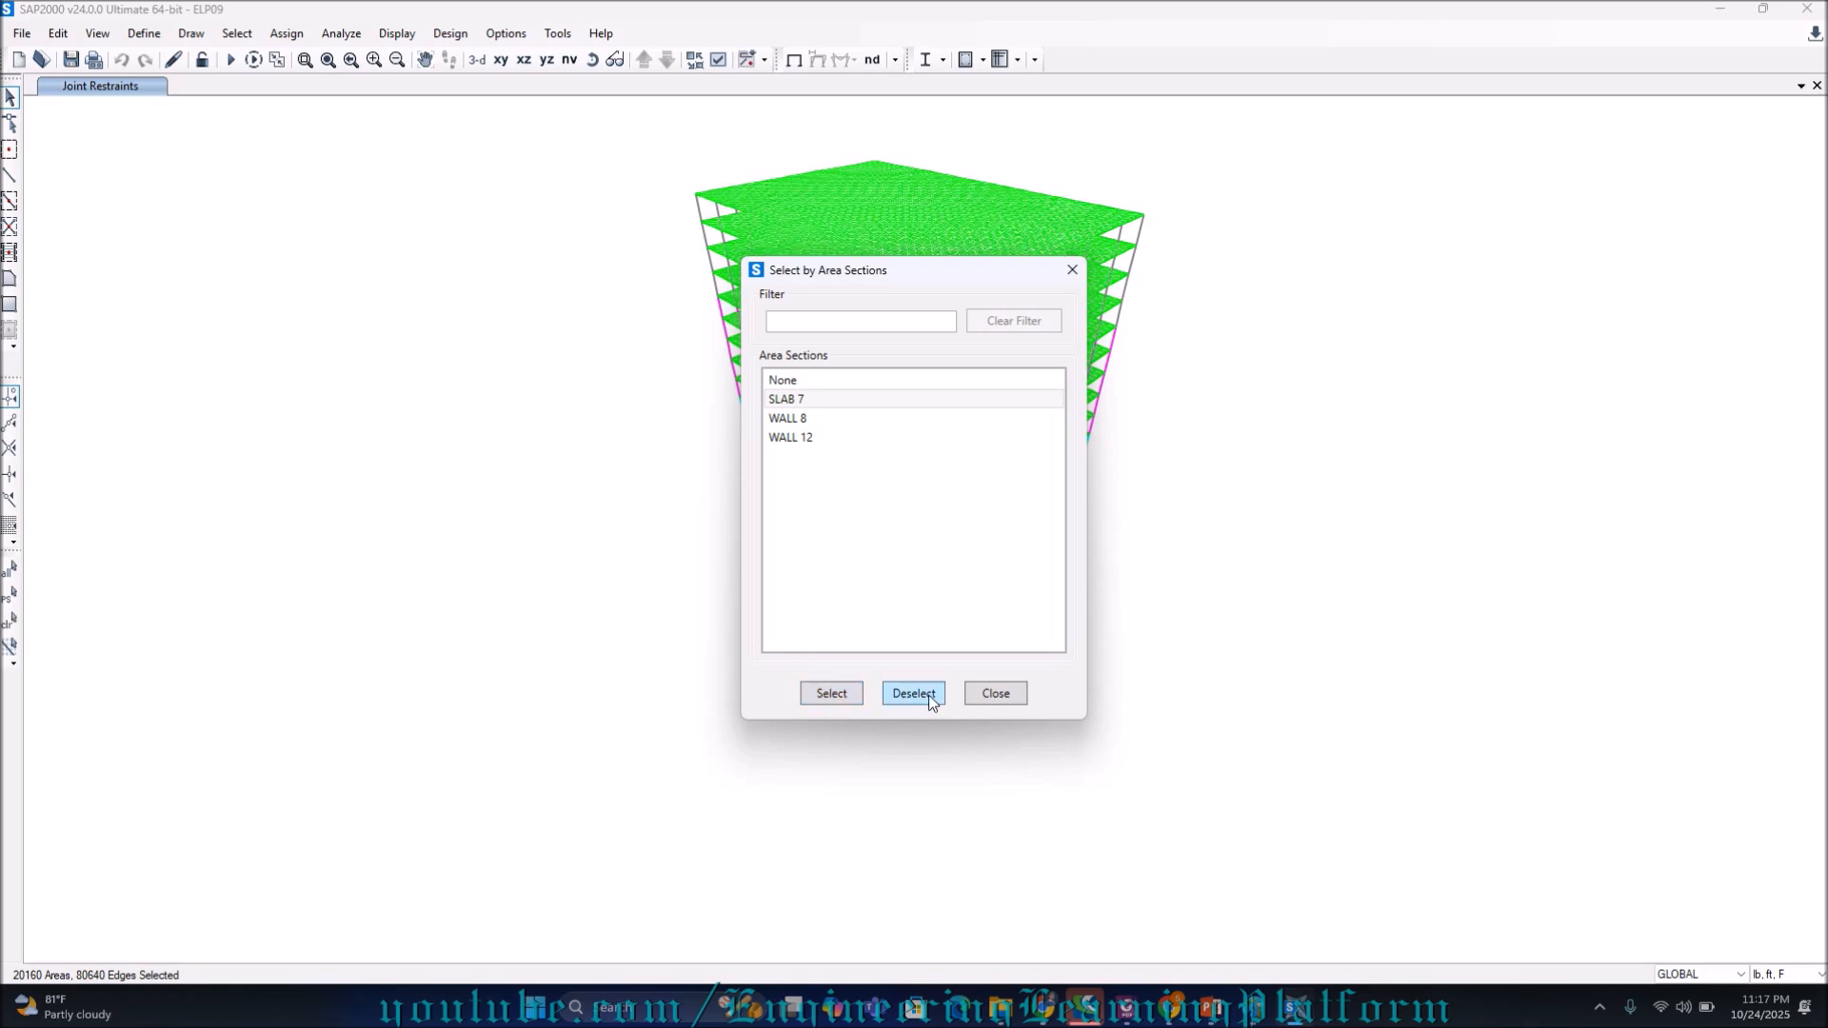
pyautogui.click(994, 693)
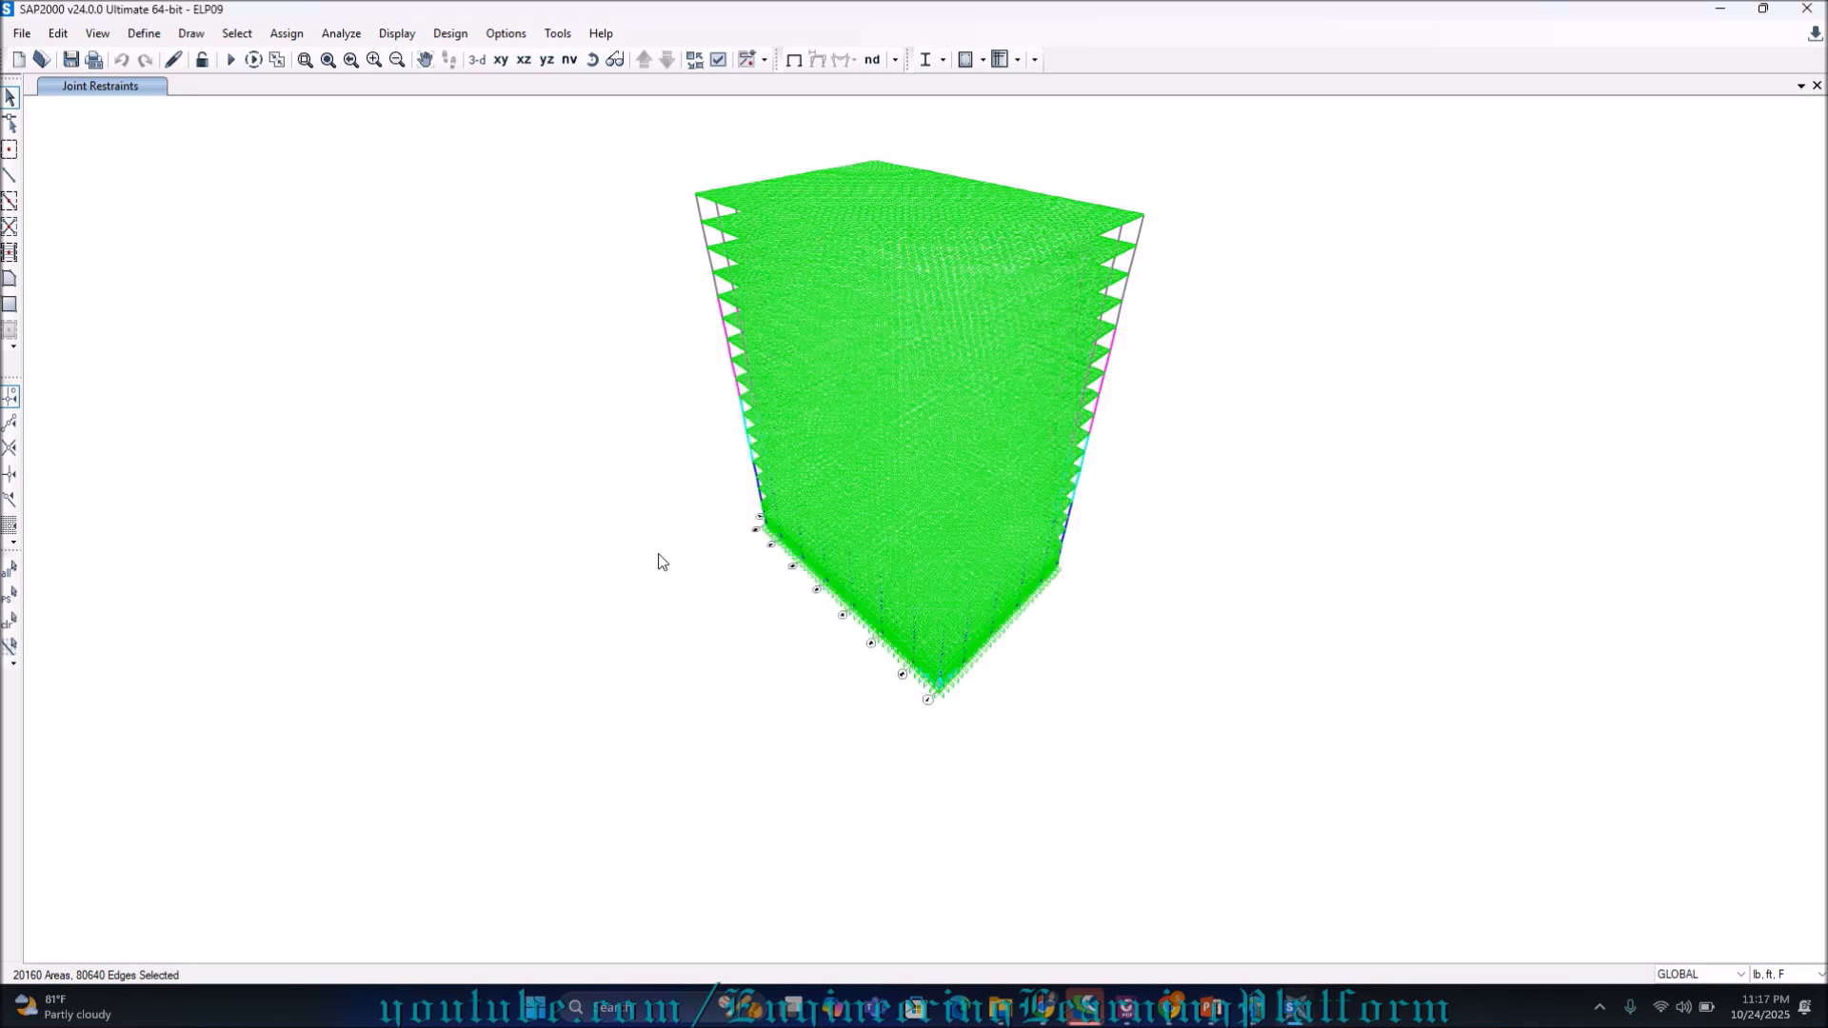
pyautogui.rightClick(421, 316)
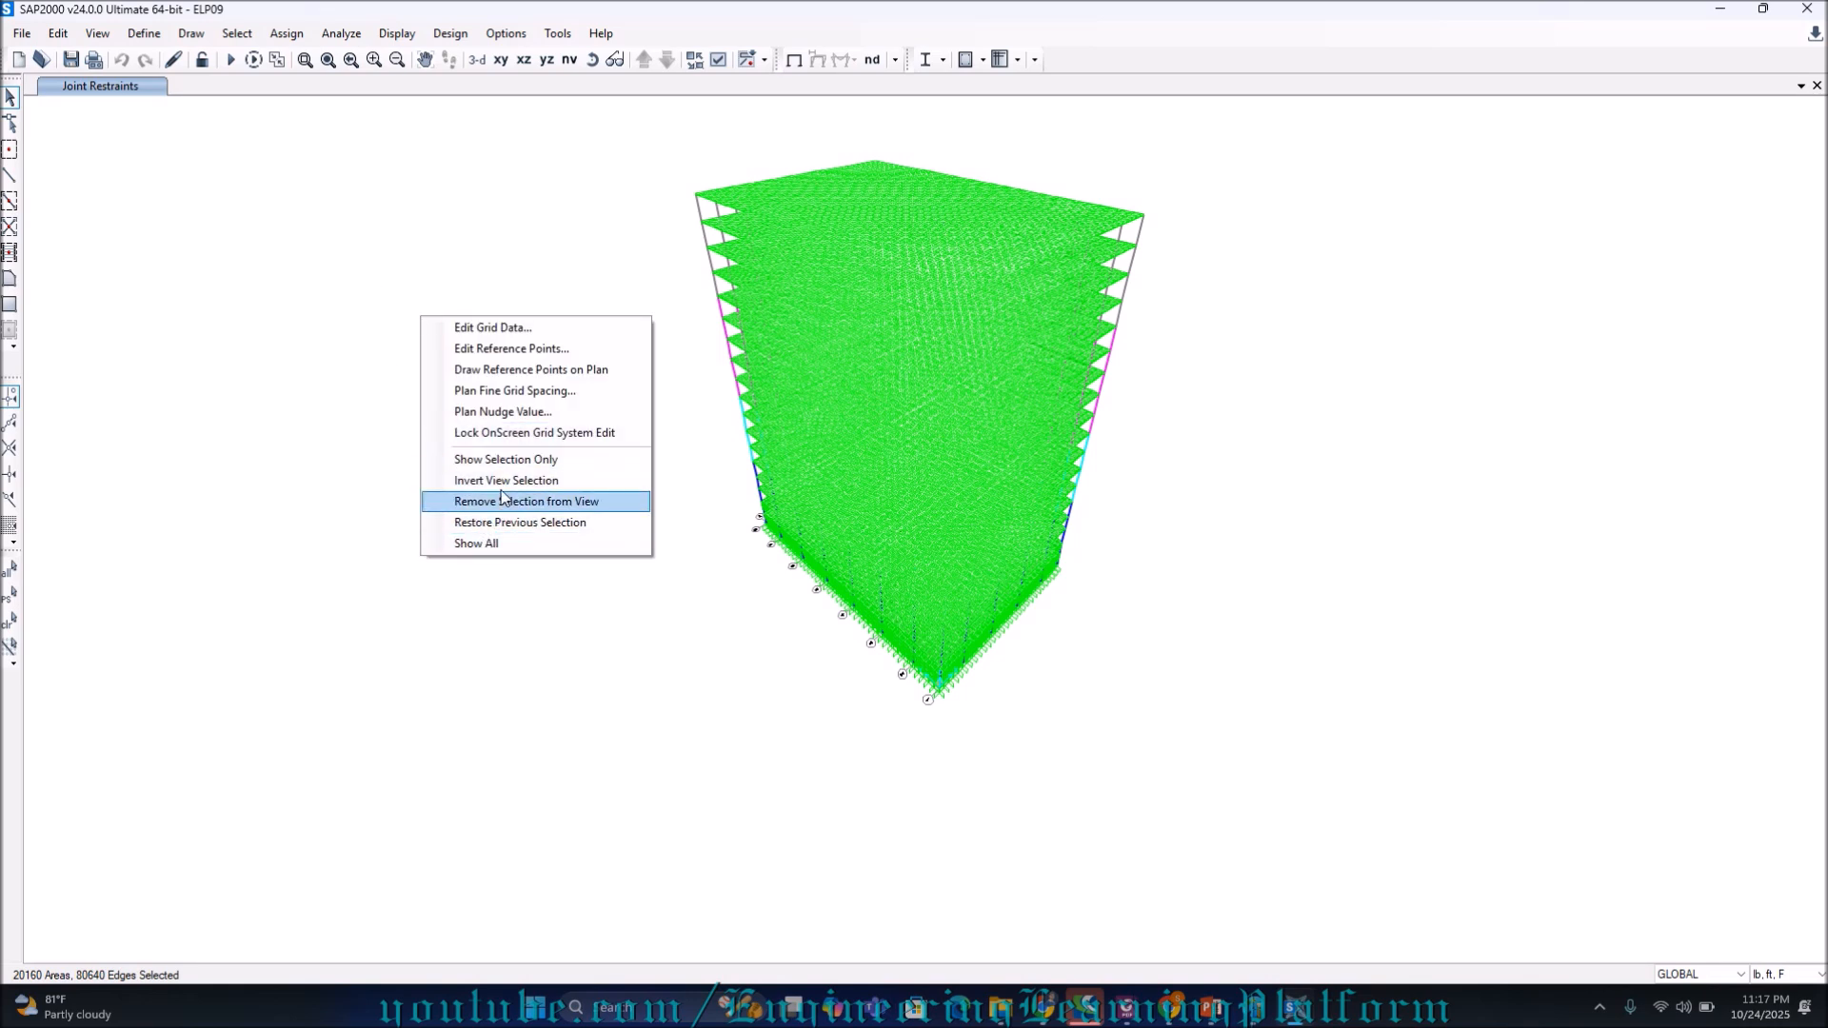
pyautogui.click(510, 464)
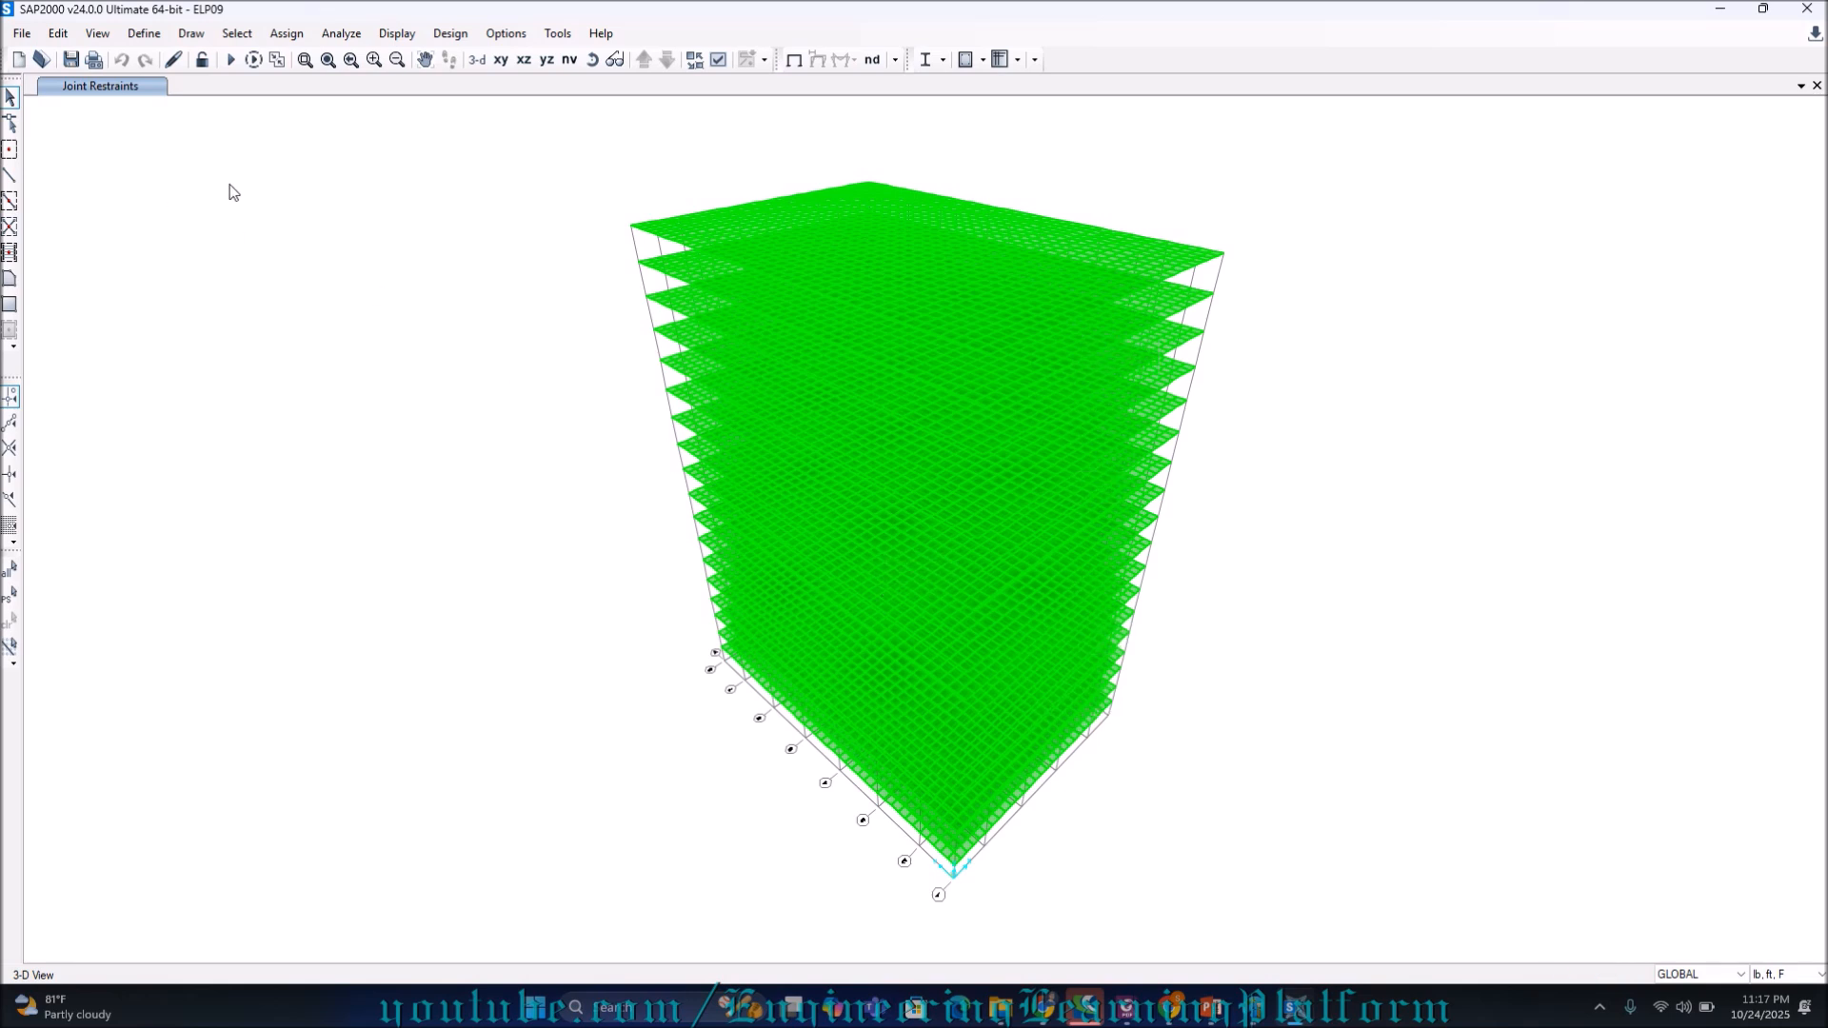
# Set the view limits' maximum Z to 198 ft and apply it to hide the roof slab
pyautogui.click(144, 35)
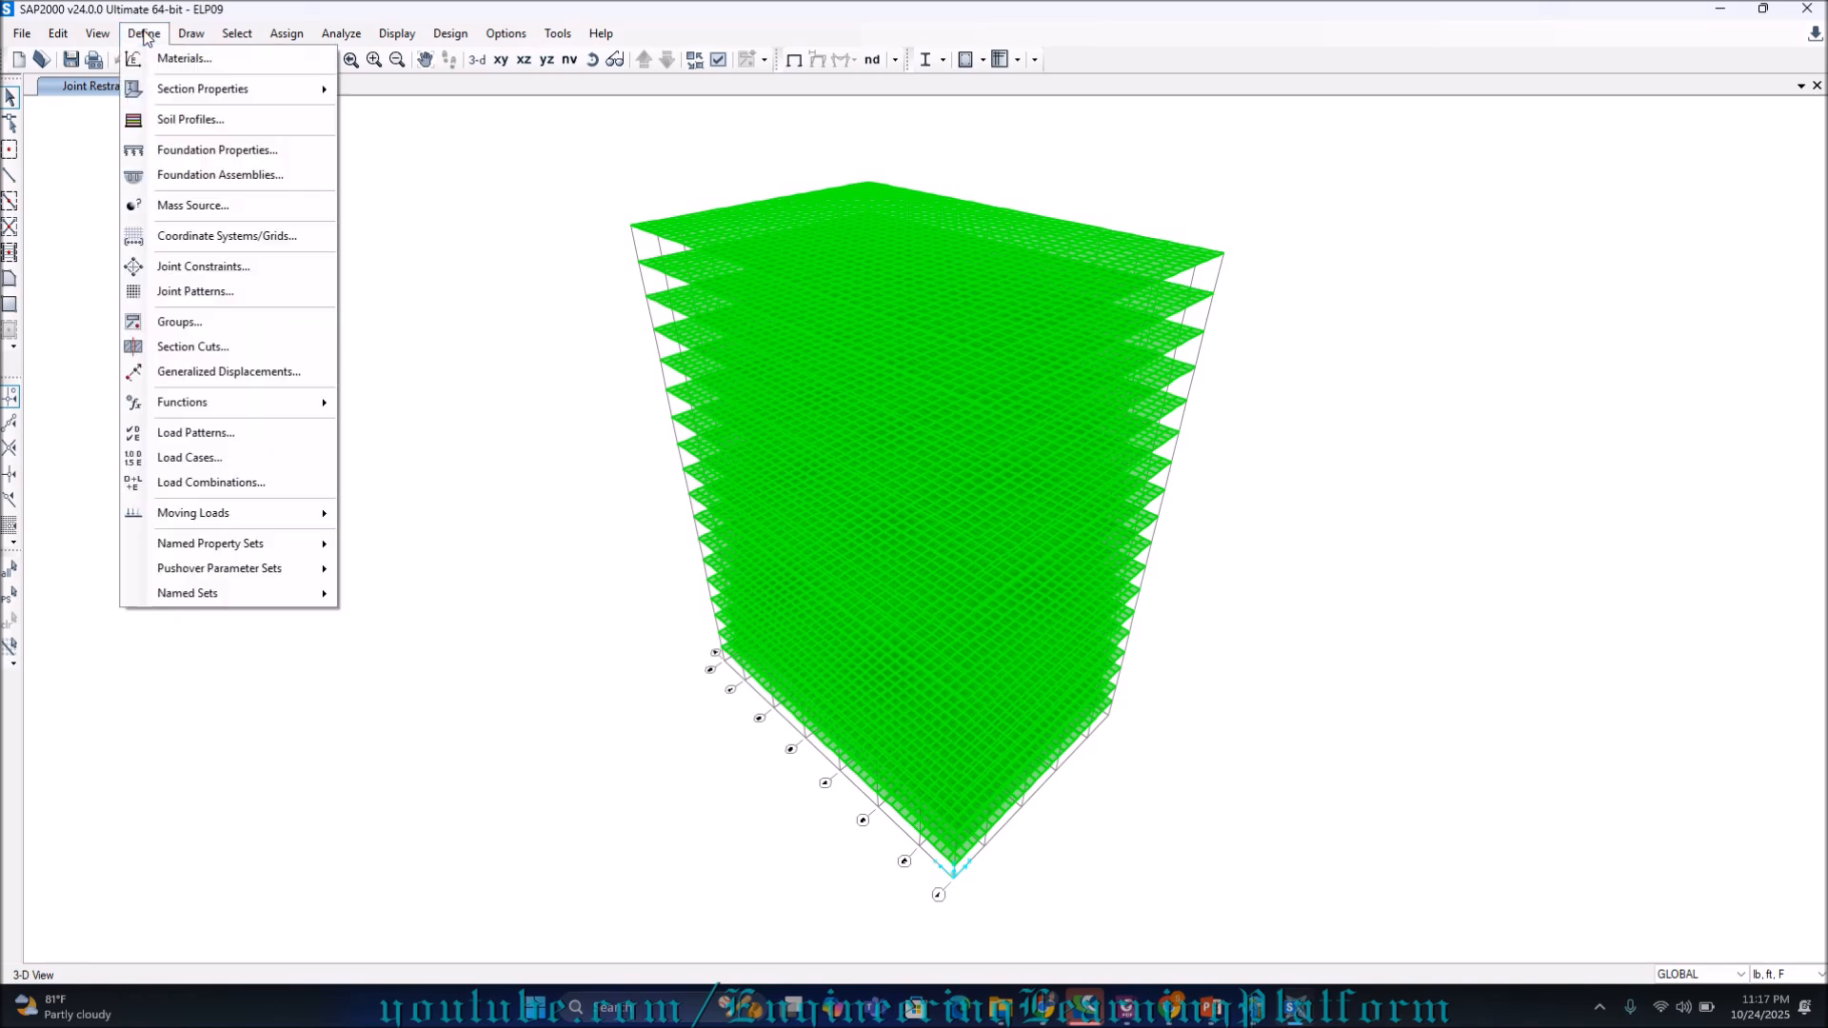
pyautogui.moveTo(103, 36)
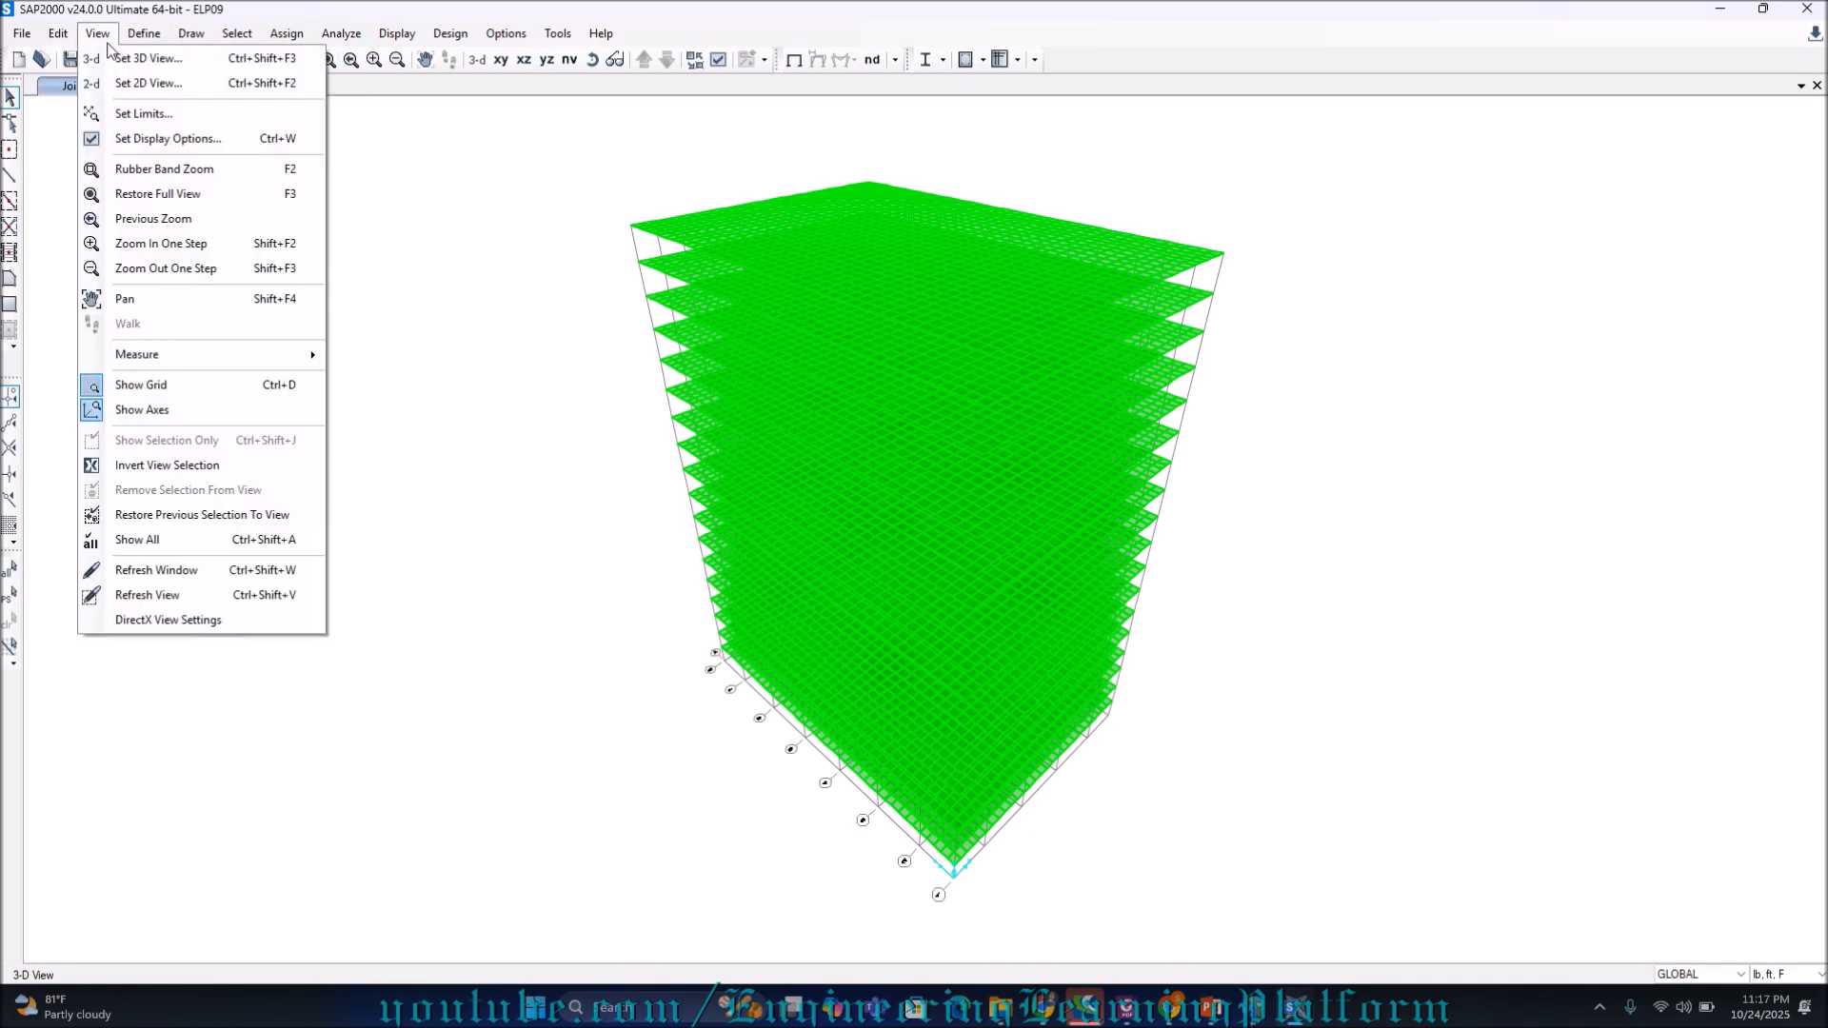
pyautogui.click(121, 115)
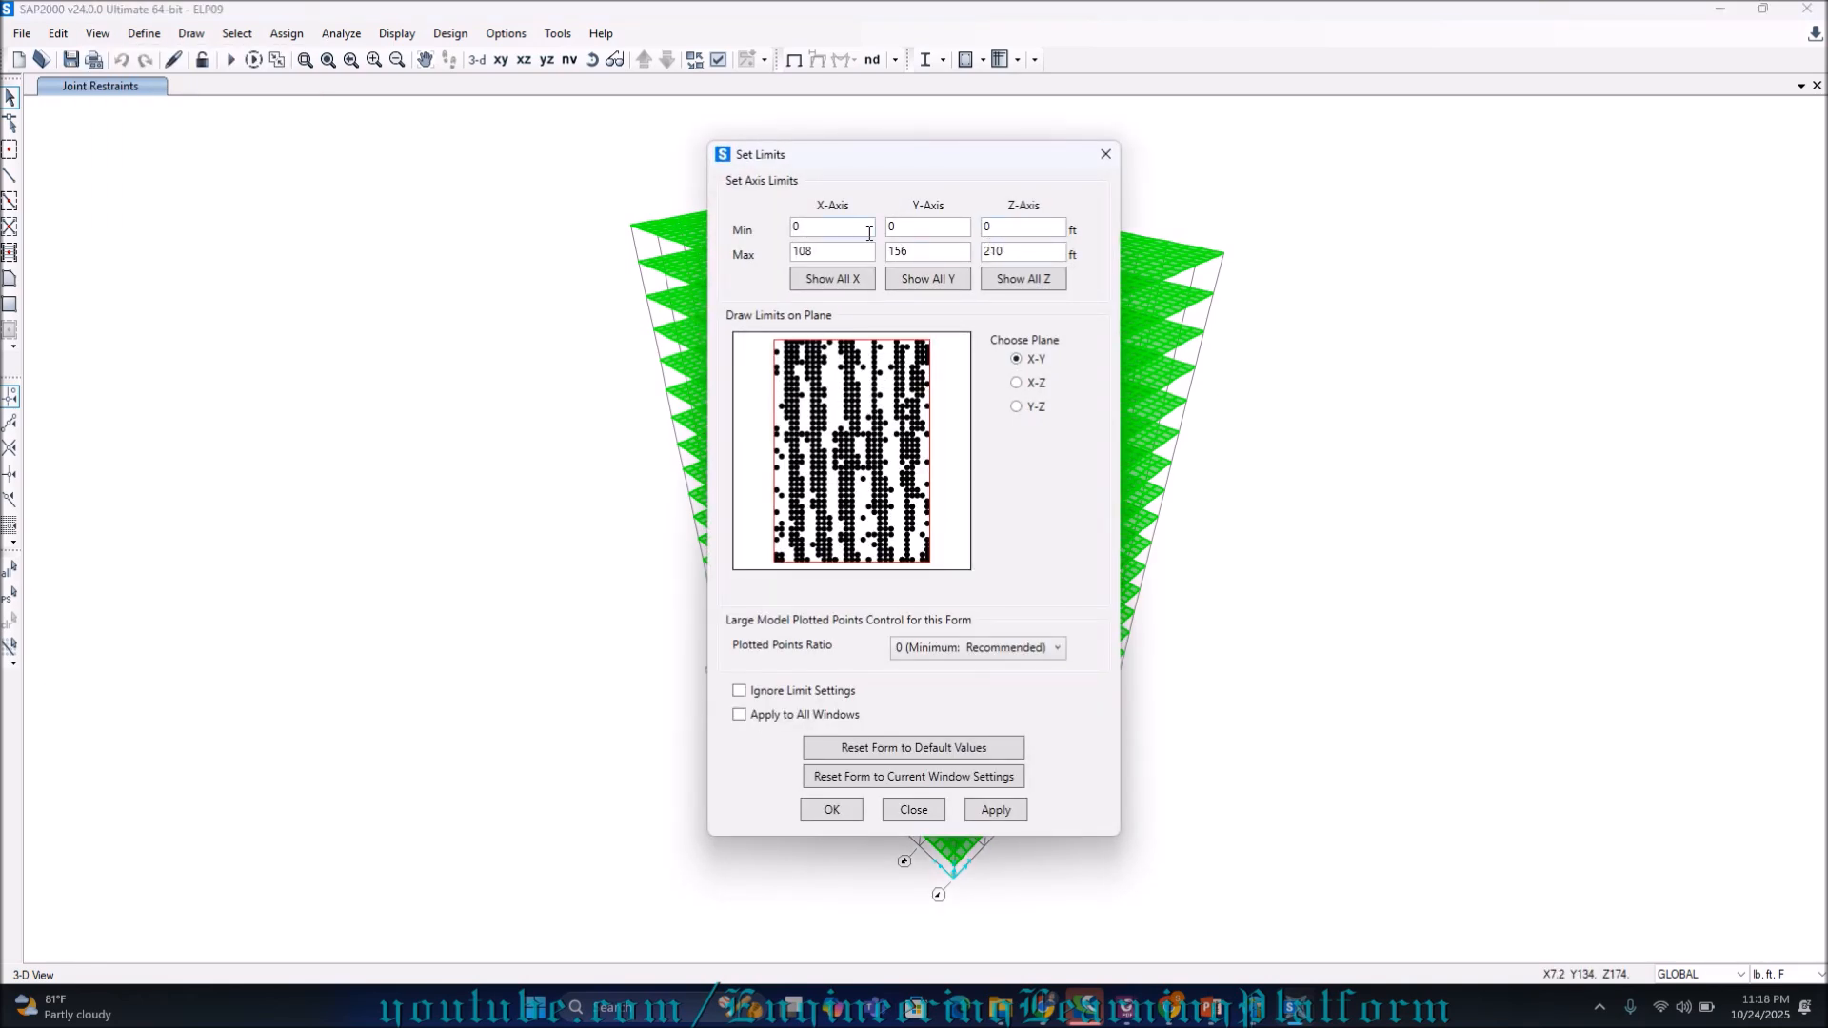
pyautogui.doubleClick(1002, 250)
pyautogui.write('198')
pyautogui.moveTo(935, 170); pyautogui.dragTo(294, 167)
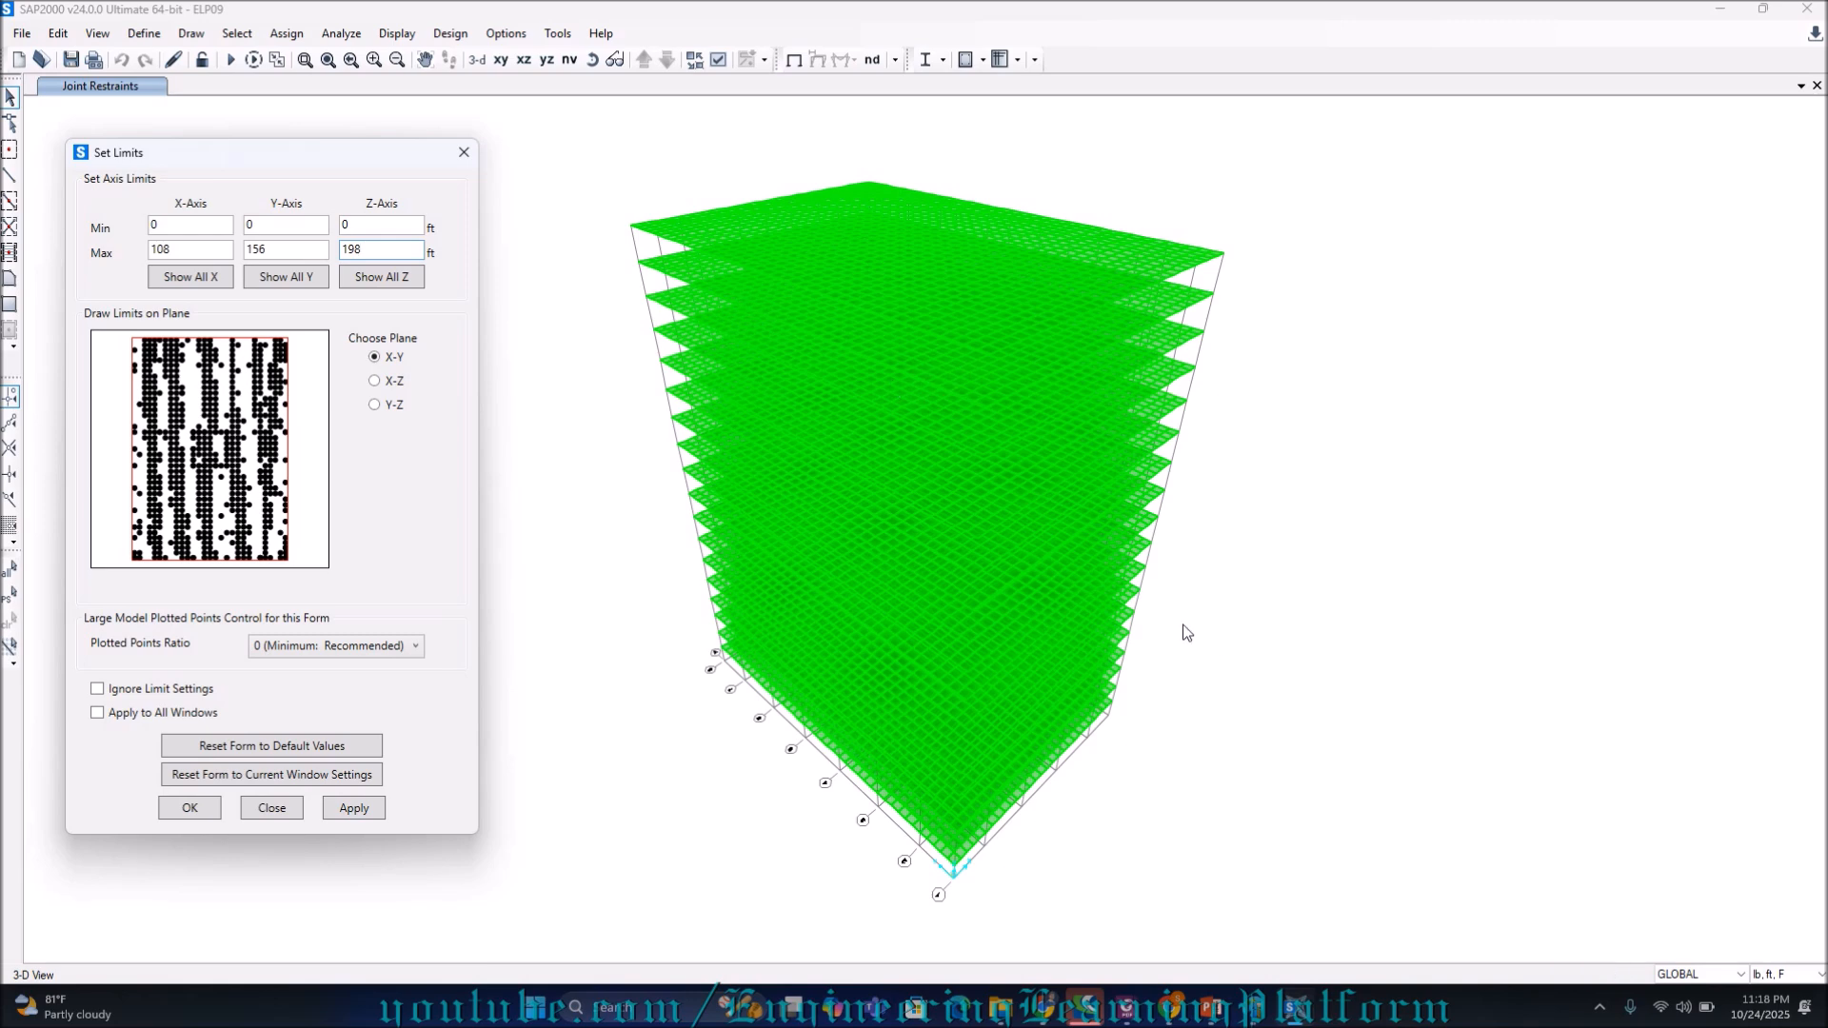
pyautogui.click(352, 810)
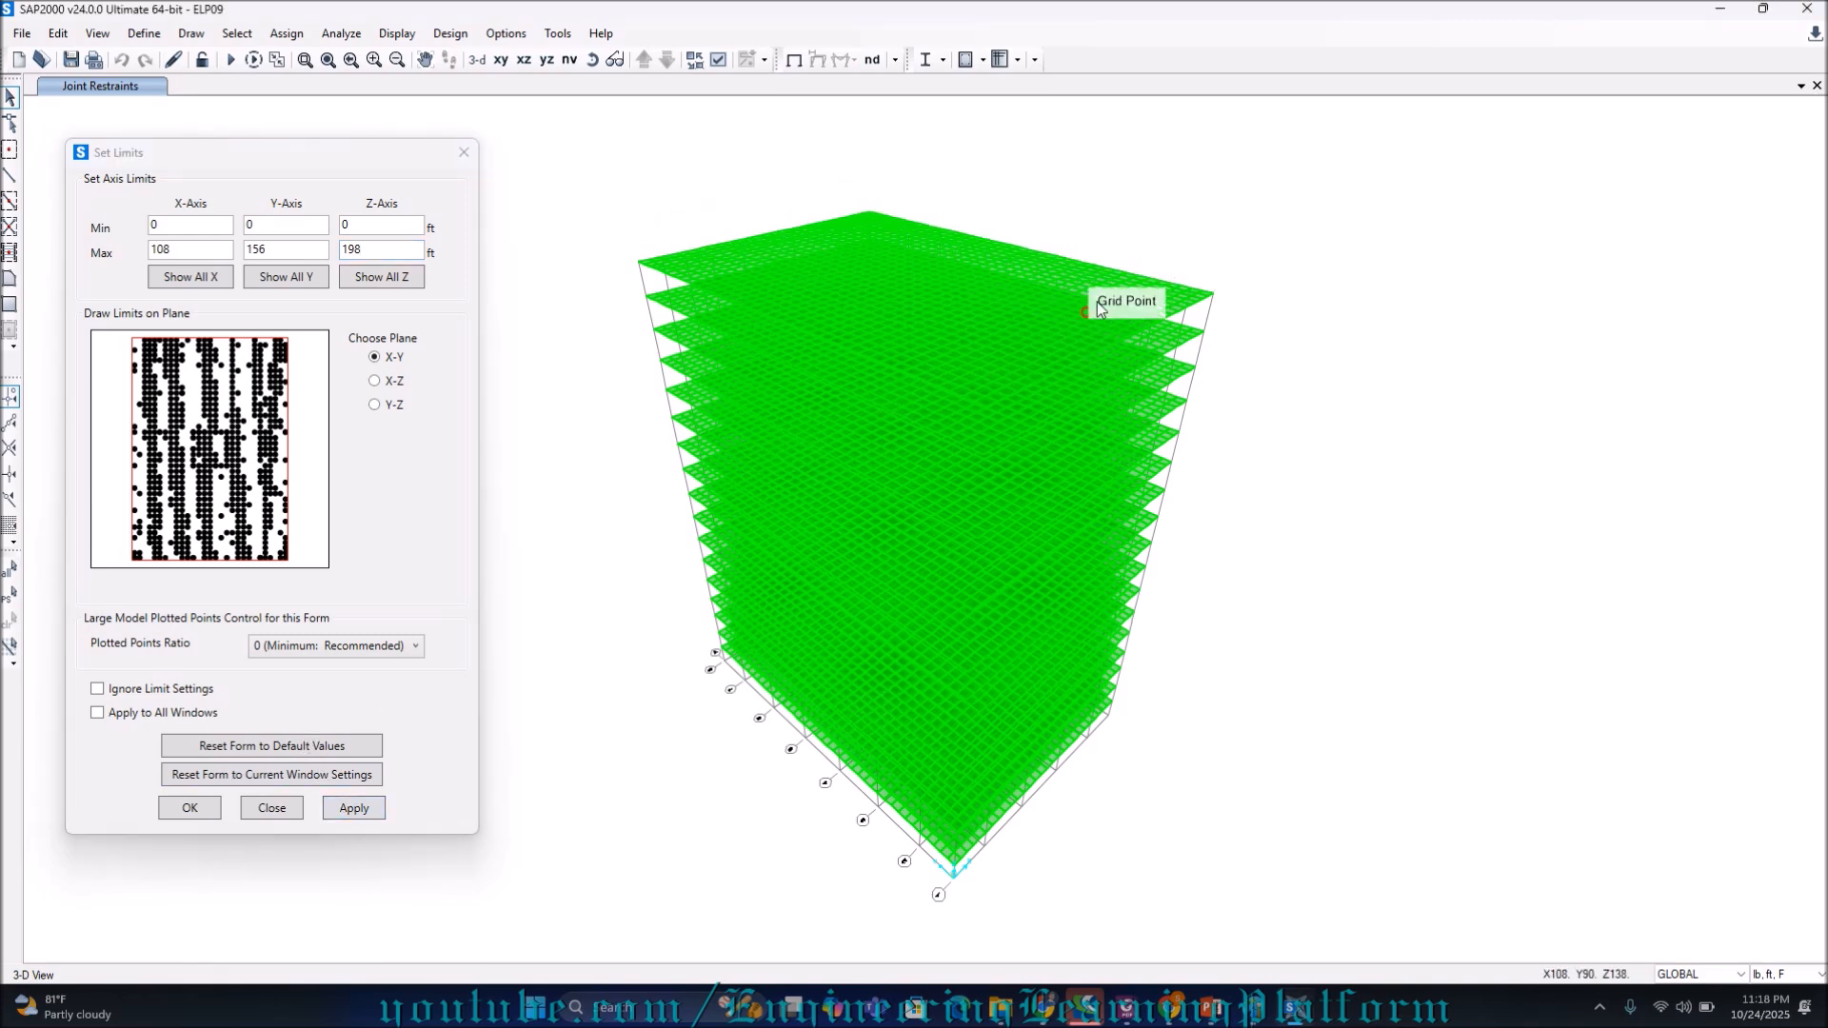
# Check the limits in the Y-Z elevation, window-select all displayed floor slabs in 3D, and close the limits settings
pyautogui.click(547, 60)
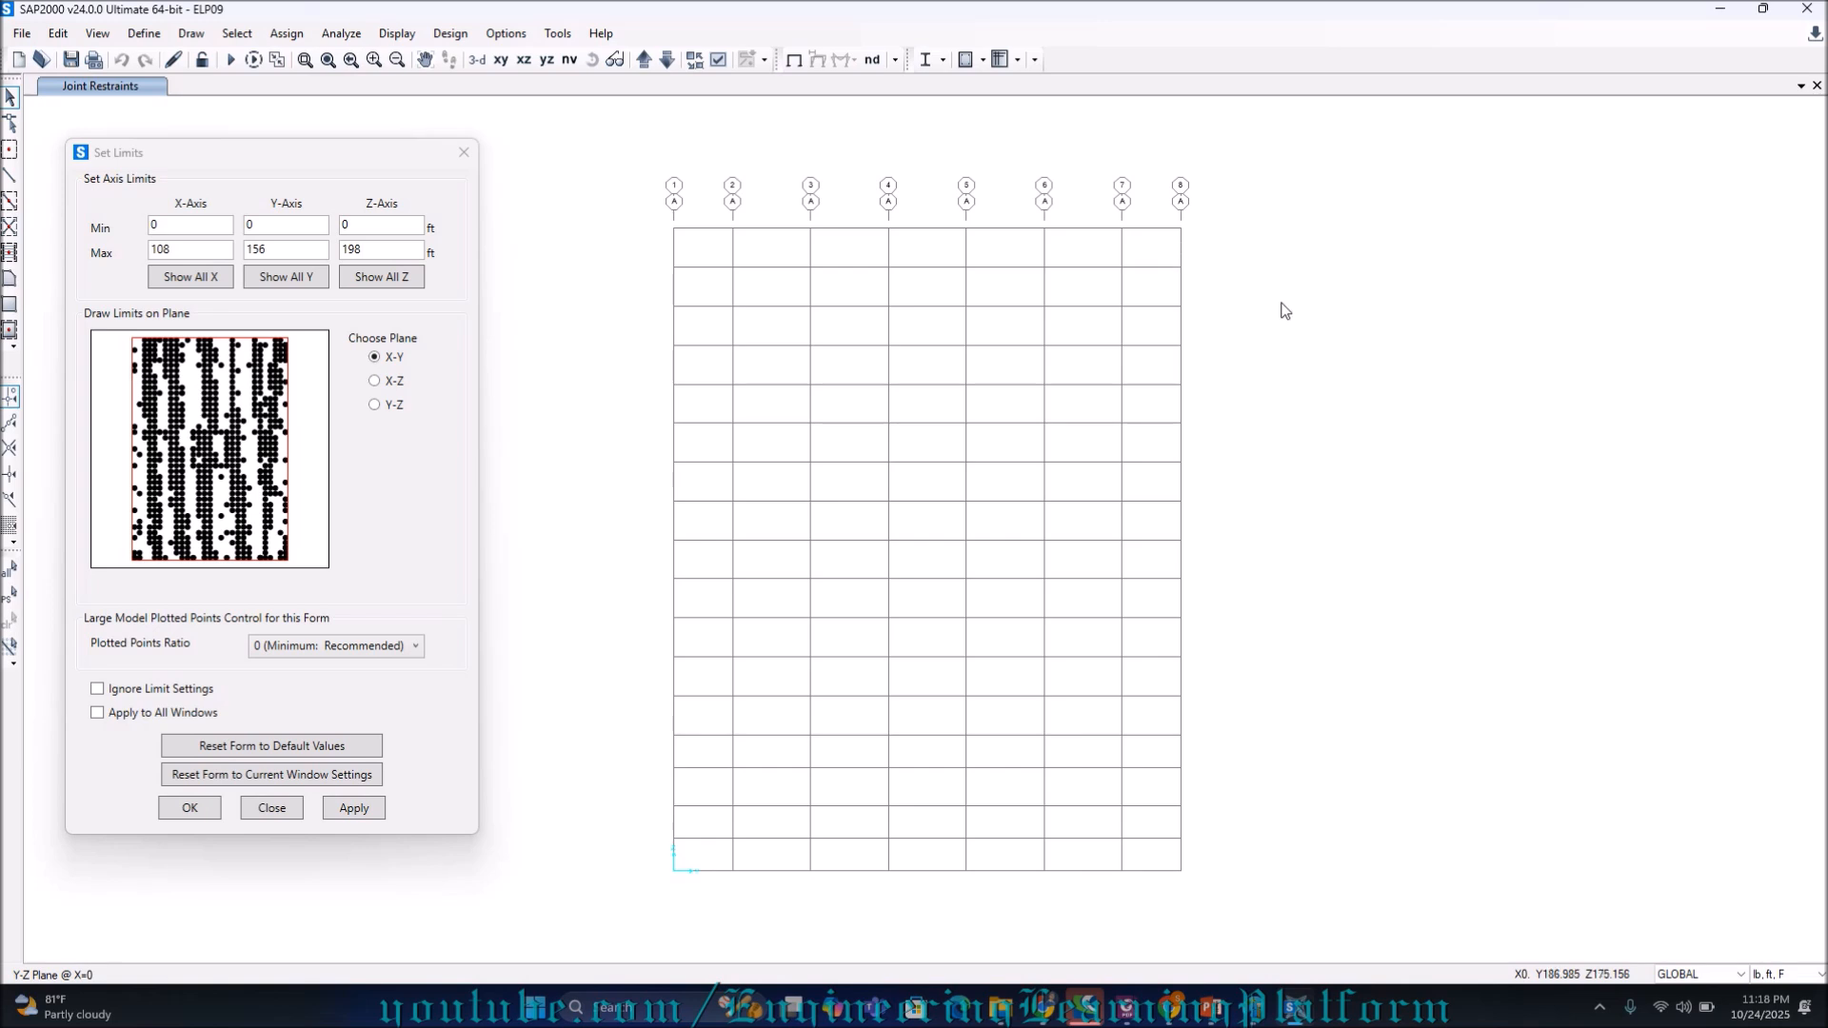
pyautogui.click(477, 60)
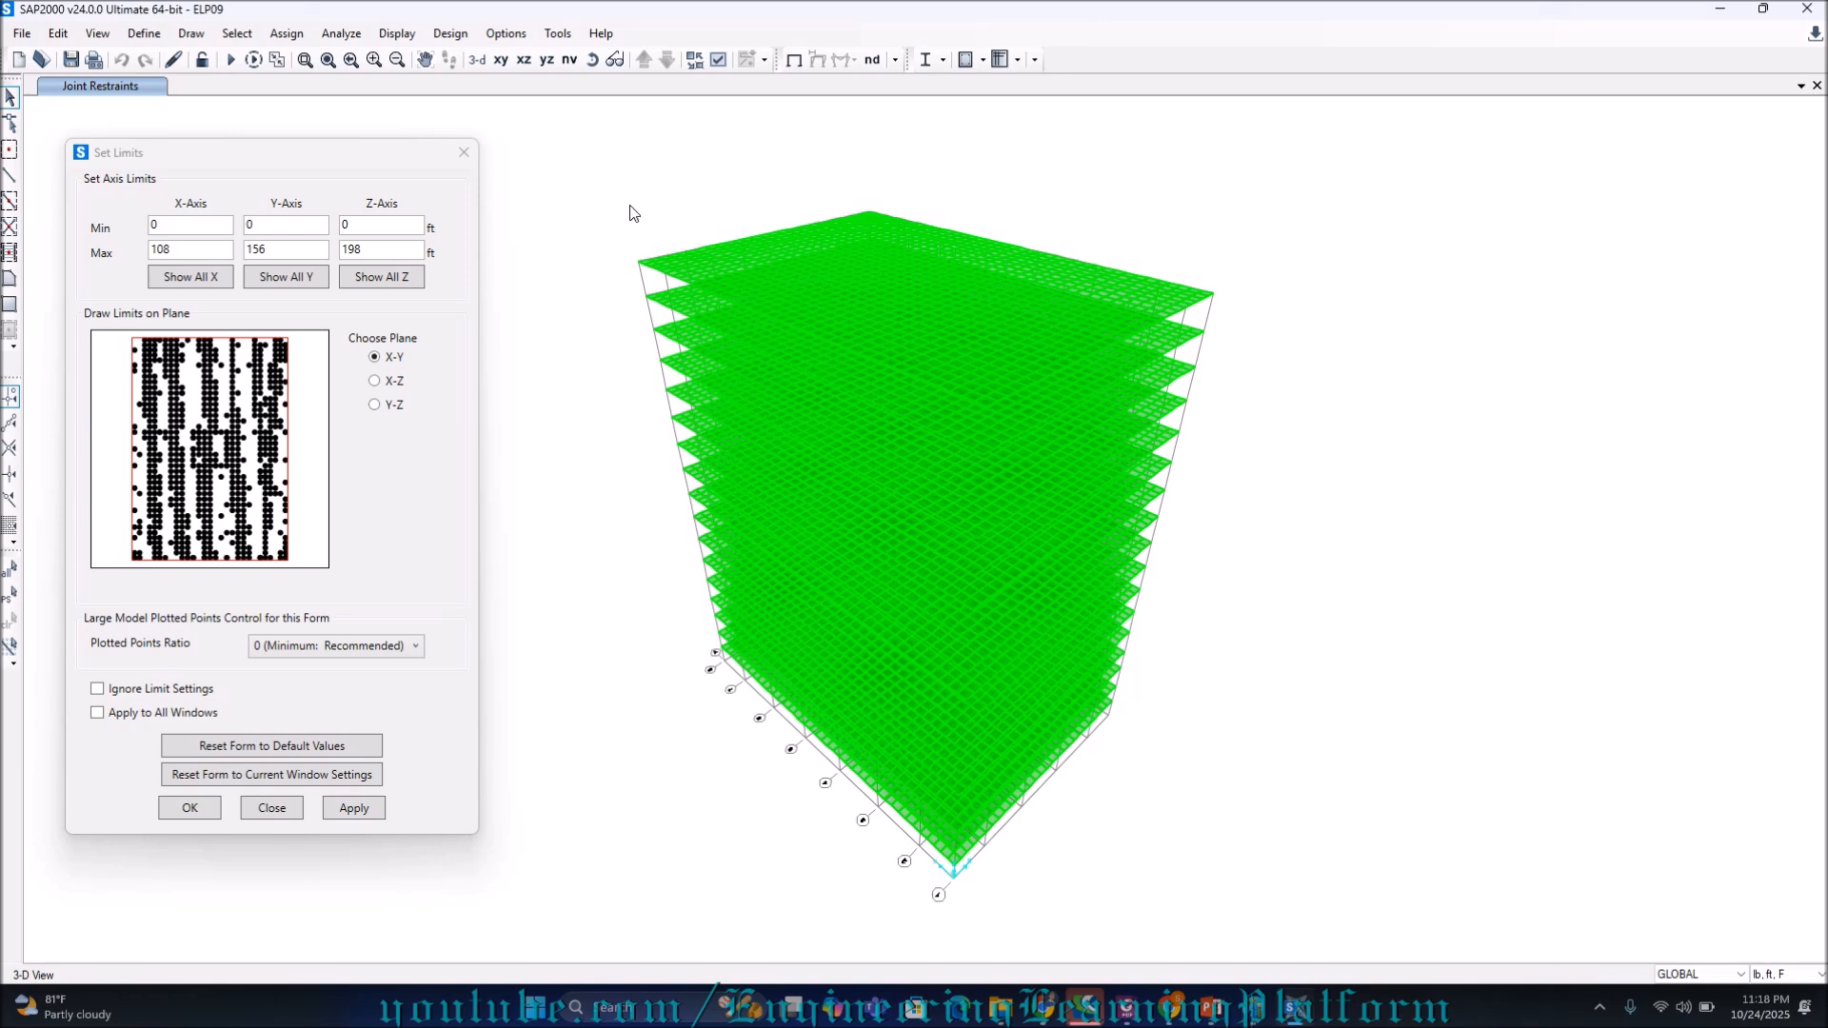
pyautogui.moveTo(609, 196); pyautogui.dragTo(1229, 893)
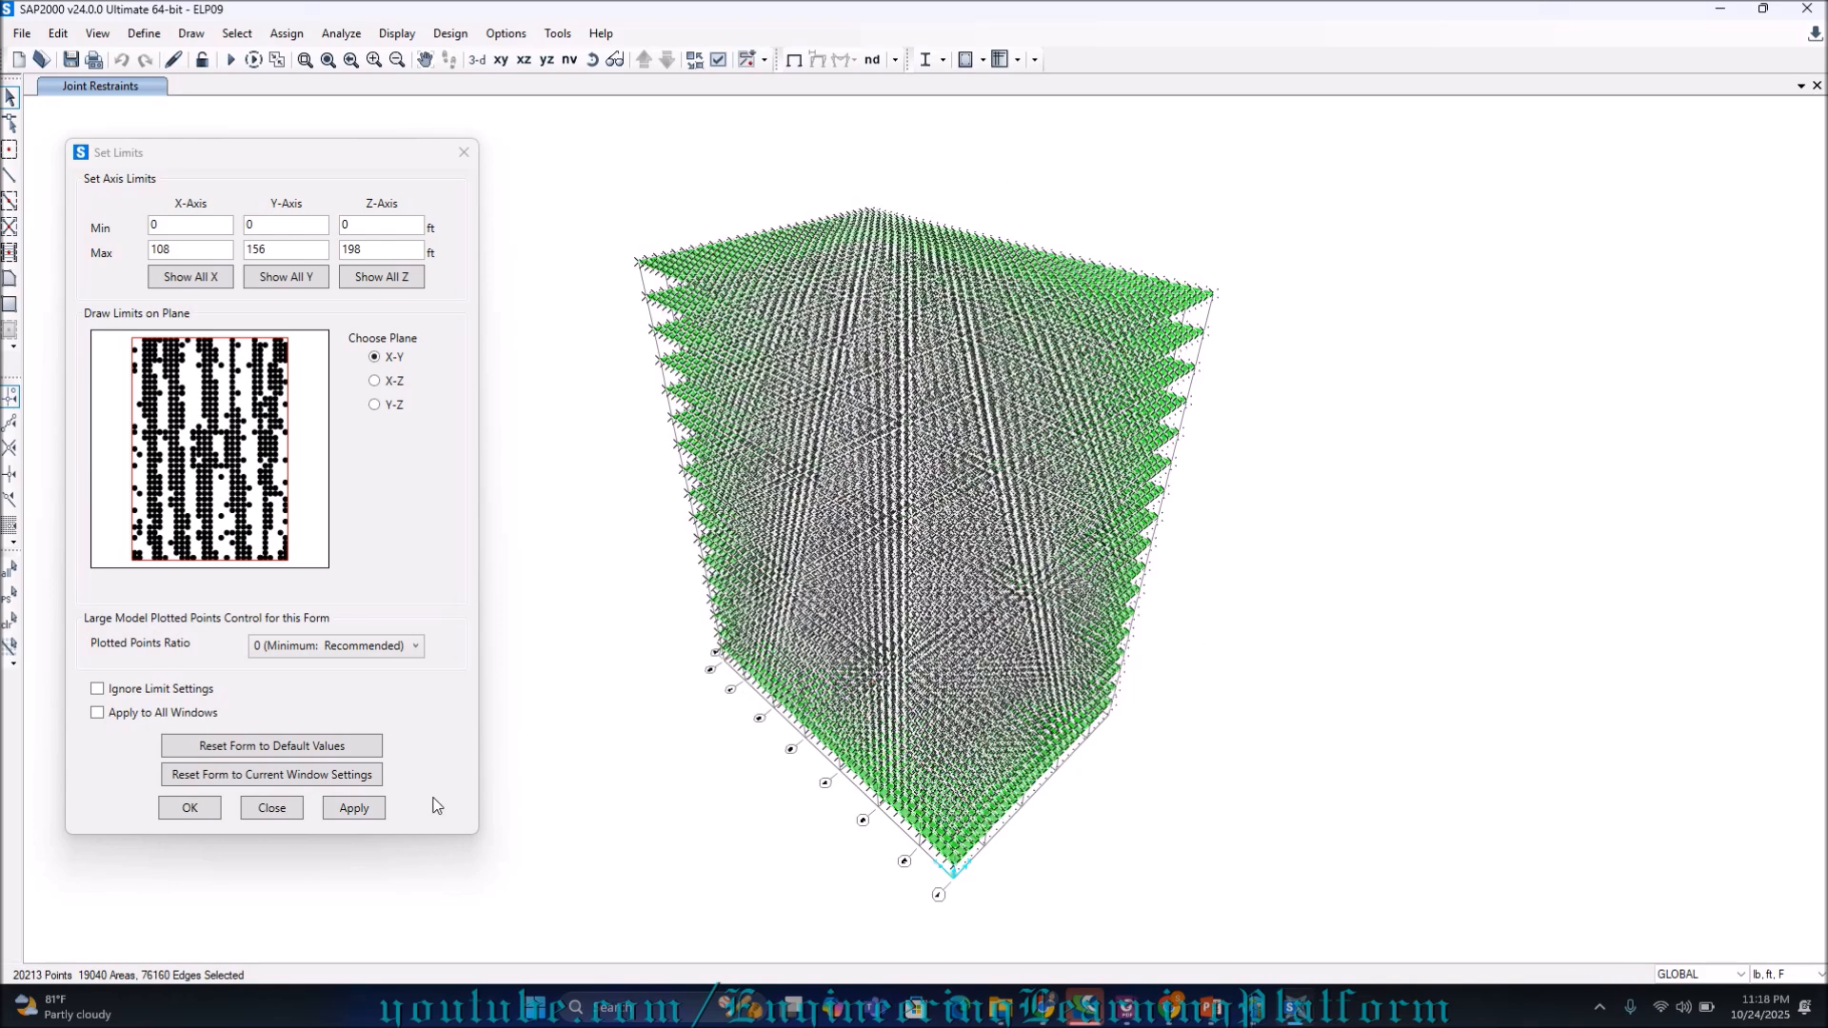
pyautogui.click(251, 808)
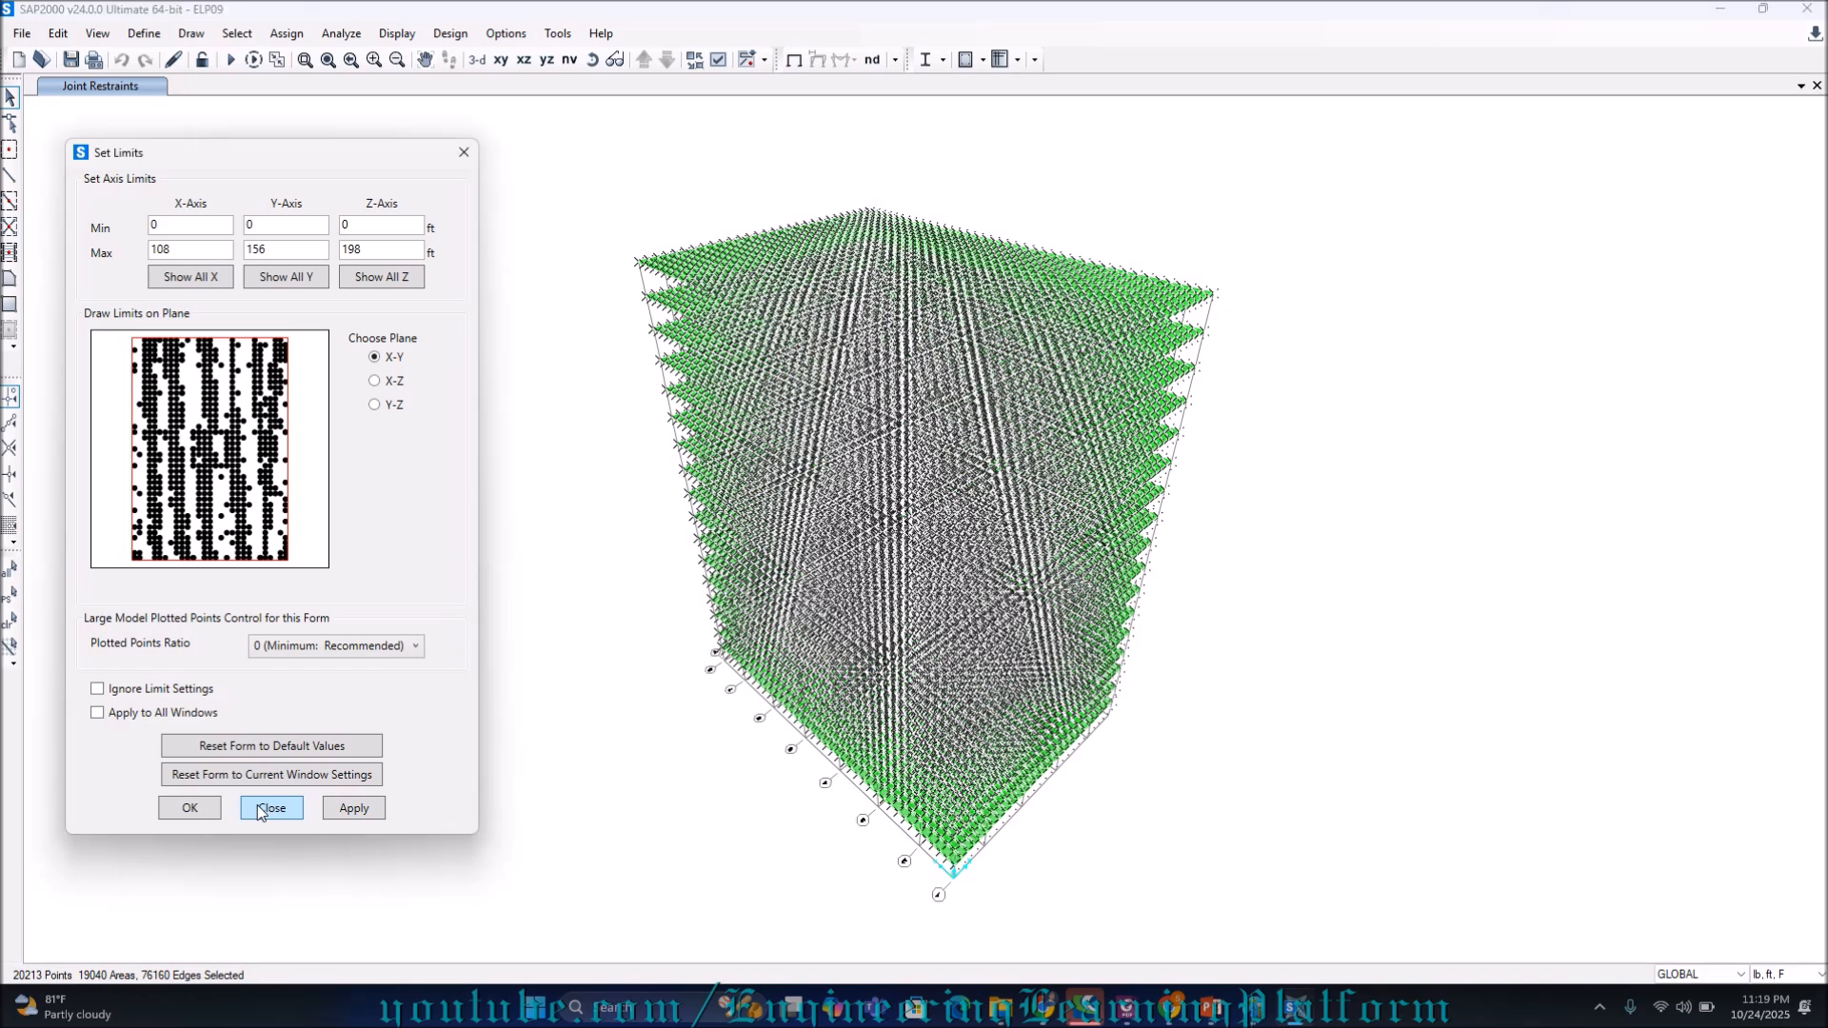
# Open the uniform shell area load assignment for the selected floor slabs
pyautogui.click(283, 33)
pyautogui.moveTo(419, 167)
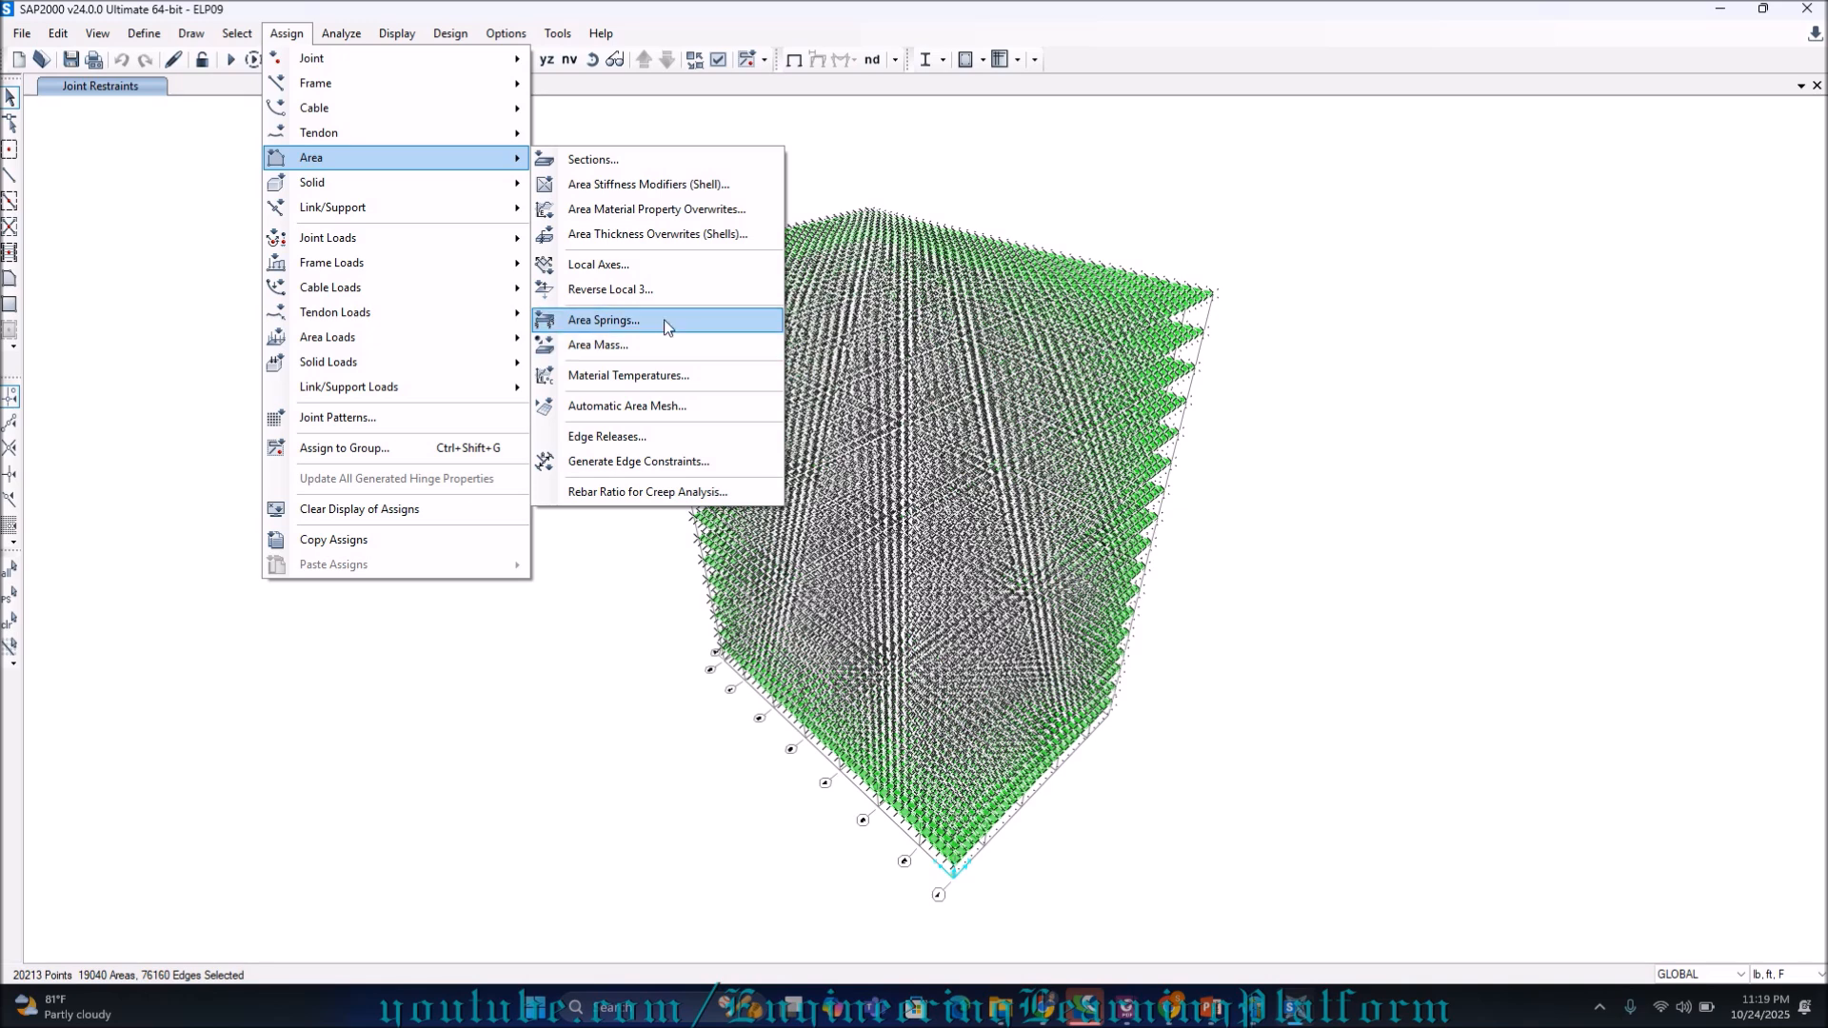
pyautogui.moveTo(450, 343)
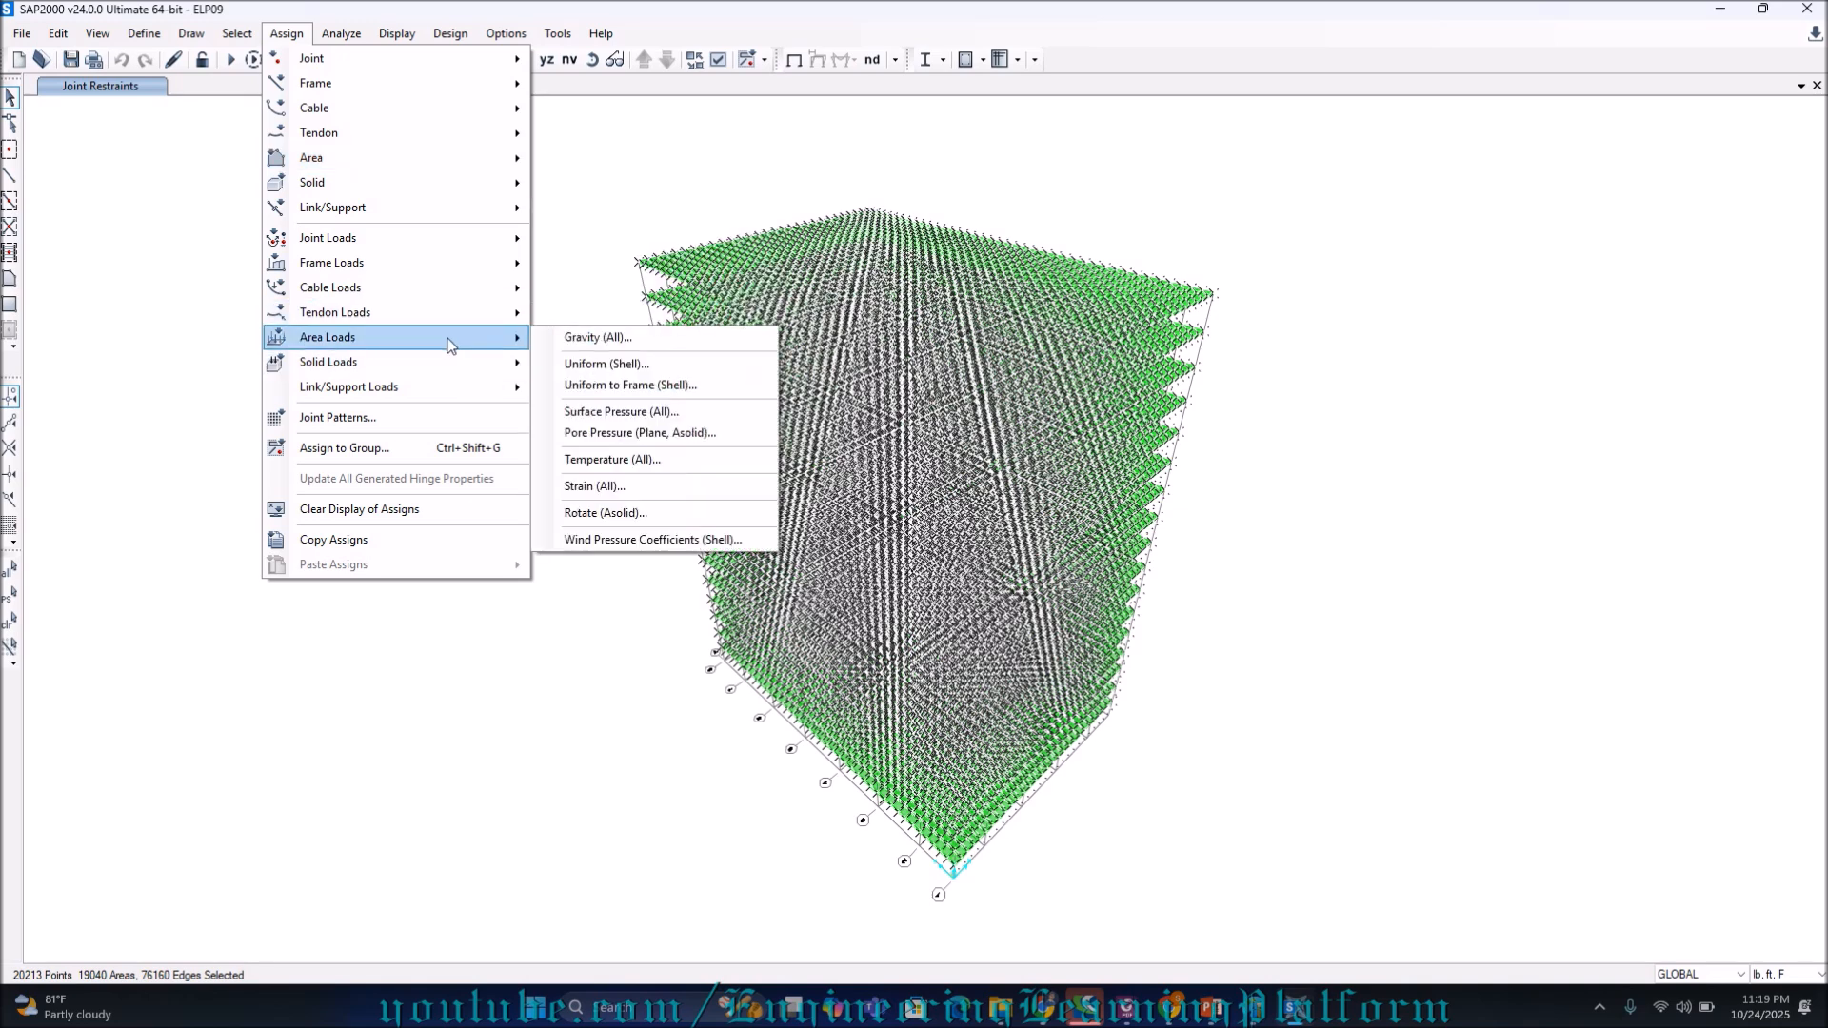
pyautogui.click(655, 363)
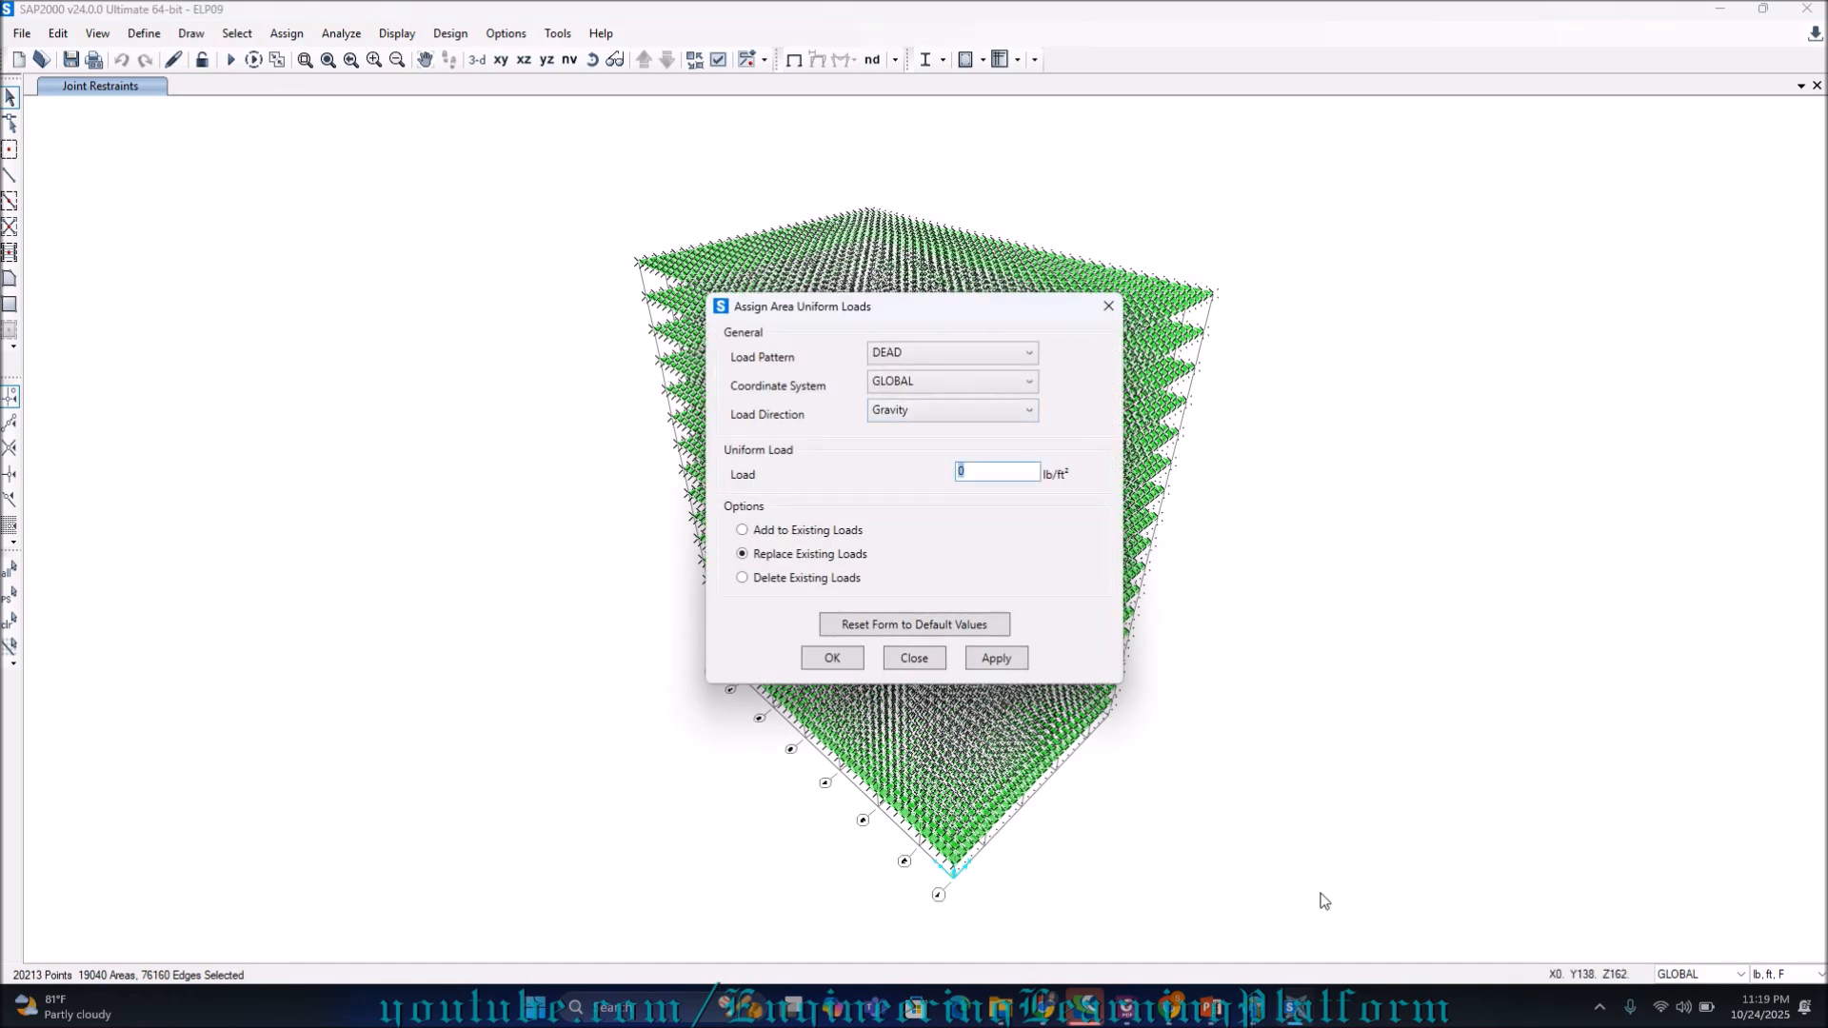
# Switch to the Loads slide in PowerPoint to check the finishes and live load values for the floors
pyautogui.moveTo(1211, 1007)
pyautogui.moveTo(1309, 946)
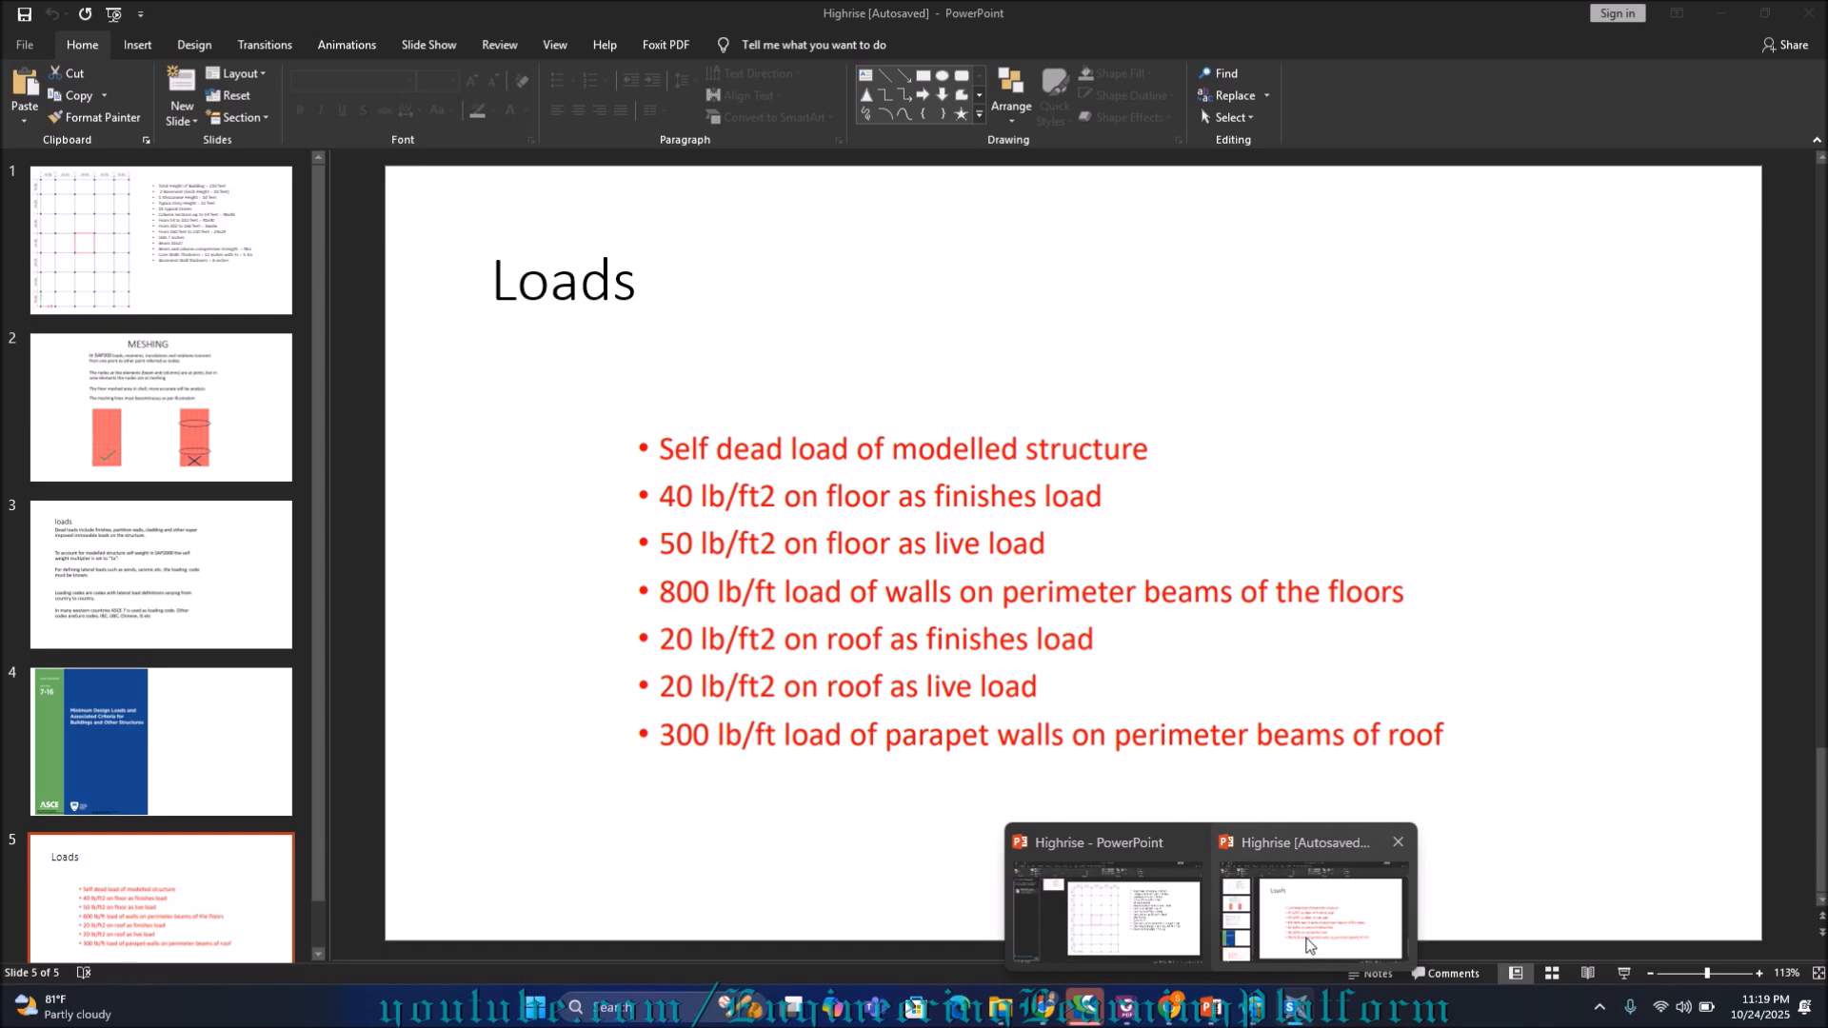
pyautogui.click(1309, 946)
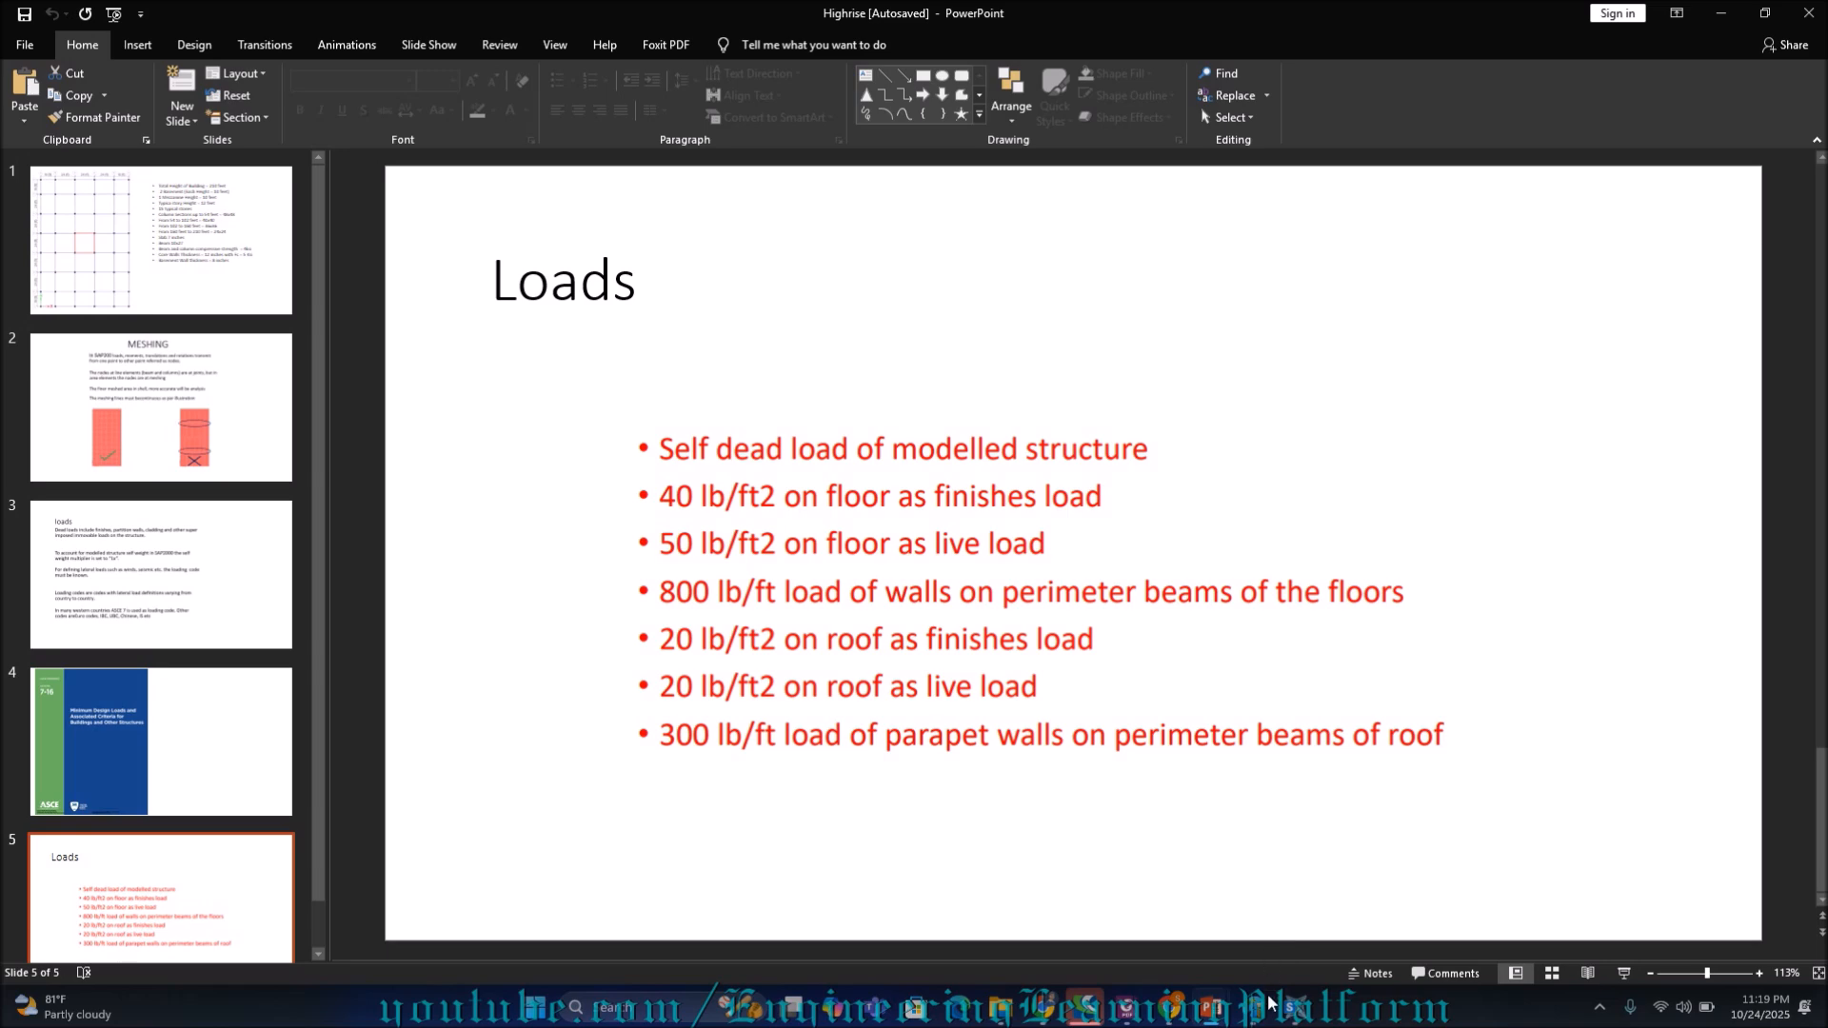
# Switch back to SAP2000 and apply a 40 lb/ft² gravity load in the FINISHES pattern to the selected floor slabs
pyautogui.click(1294, 1008)
pyautogui.click(931, 353)
pyautogui.click(929, 345)
pyautogui.click(930, 345)
pyautogui.click(922, 389)
pyautogui.doubleClick(964, 468)
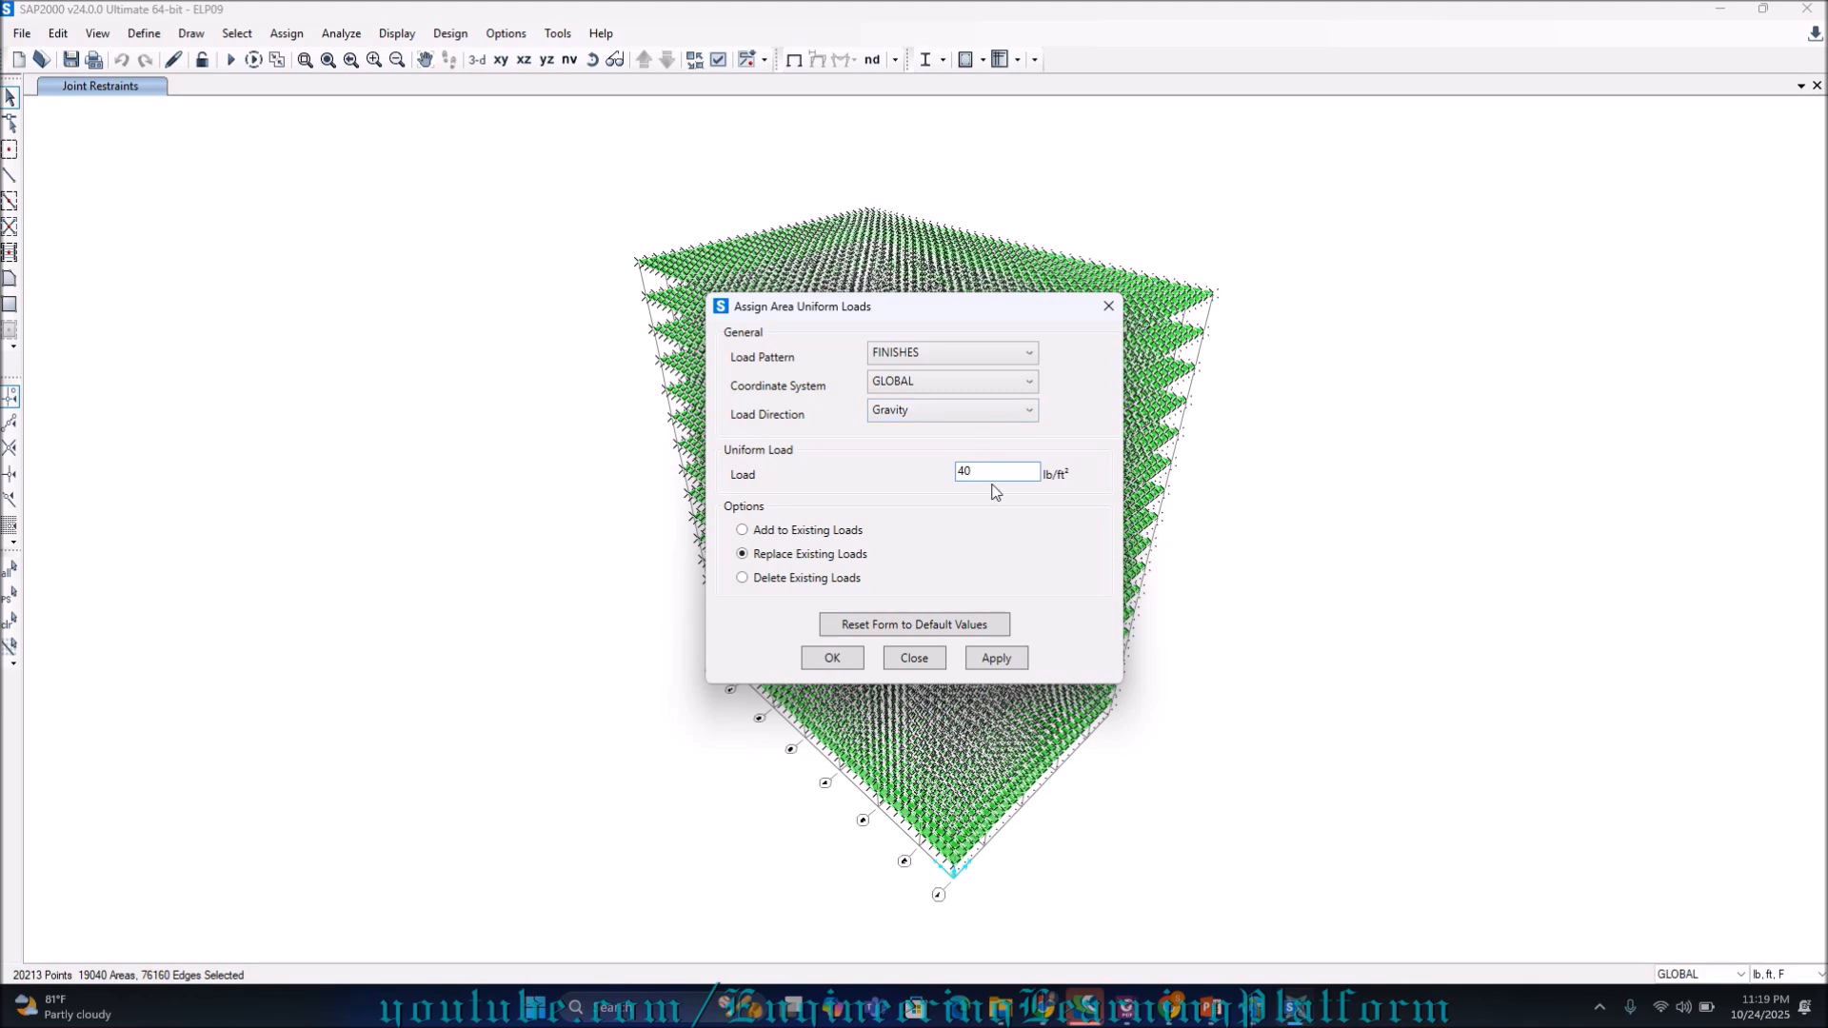
pyautogui.click(1006, 660)
pyautogui.click(1005, 659)
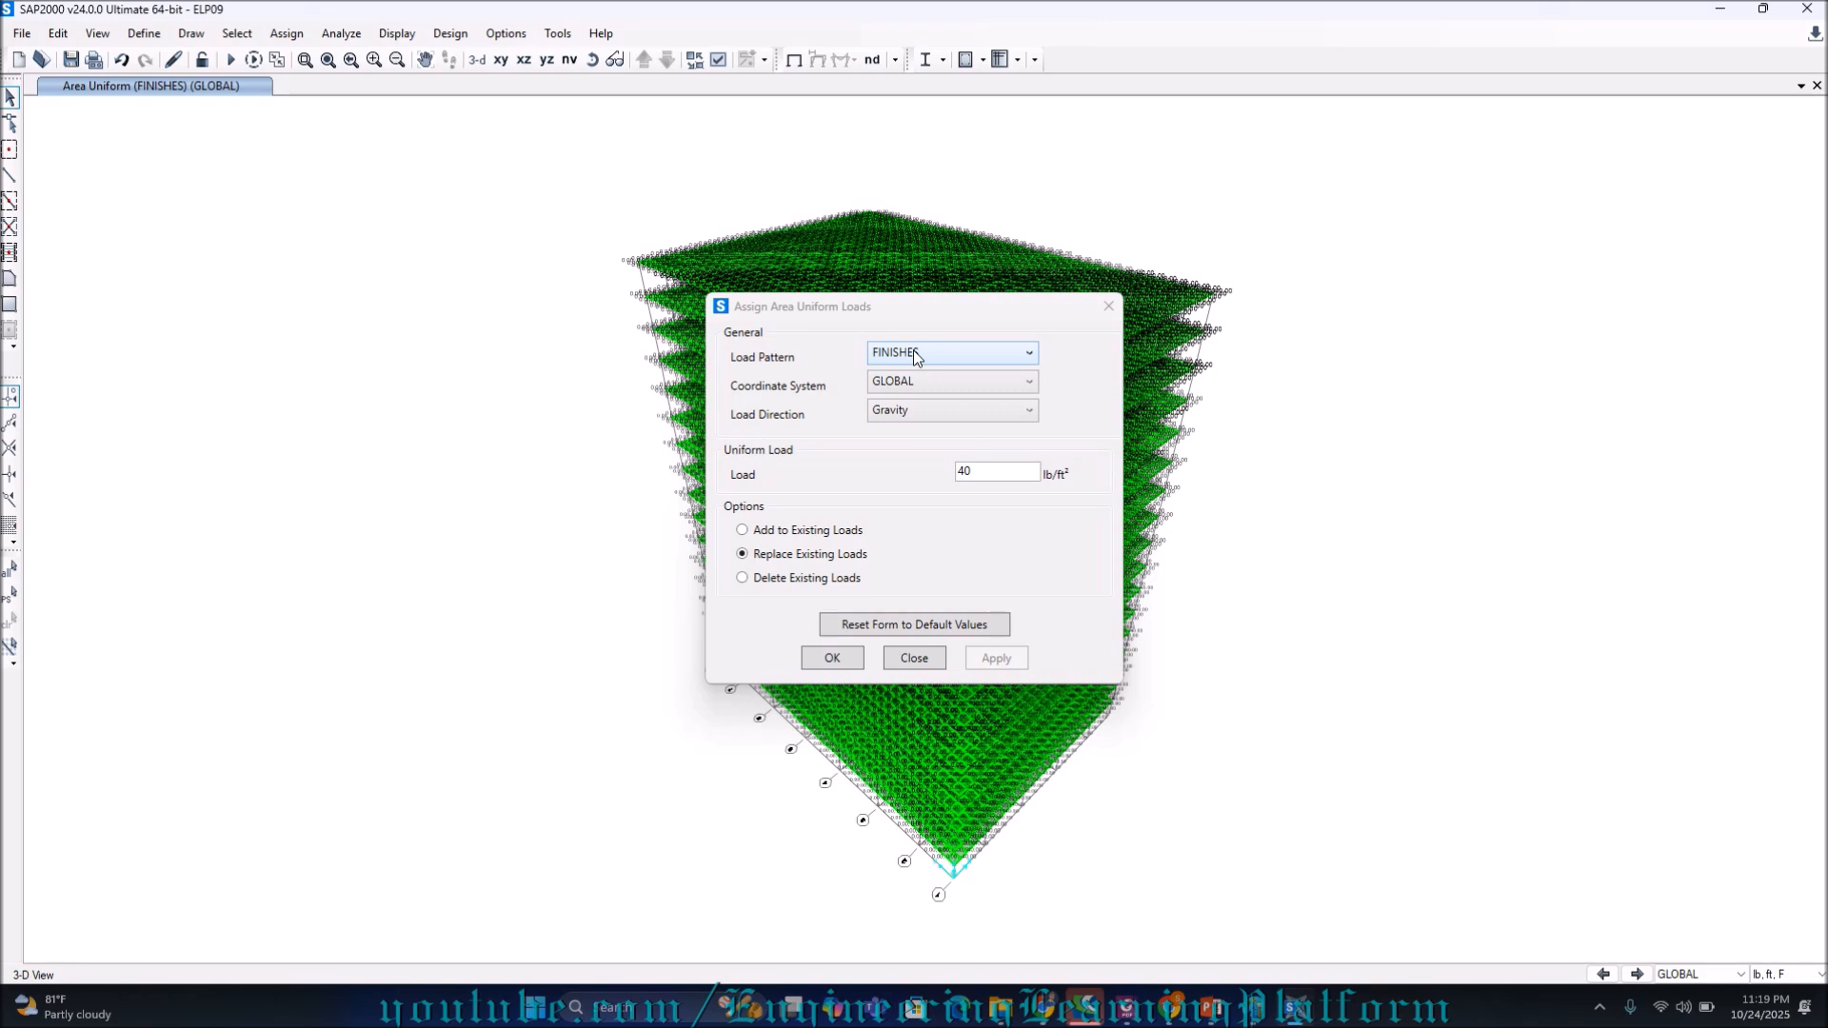
# Reselect the same floor slabs, assign them a 50 lb/ft² gravity load in the LIVE pattern, and close the assignment
pyautogui.click(912, 351)
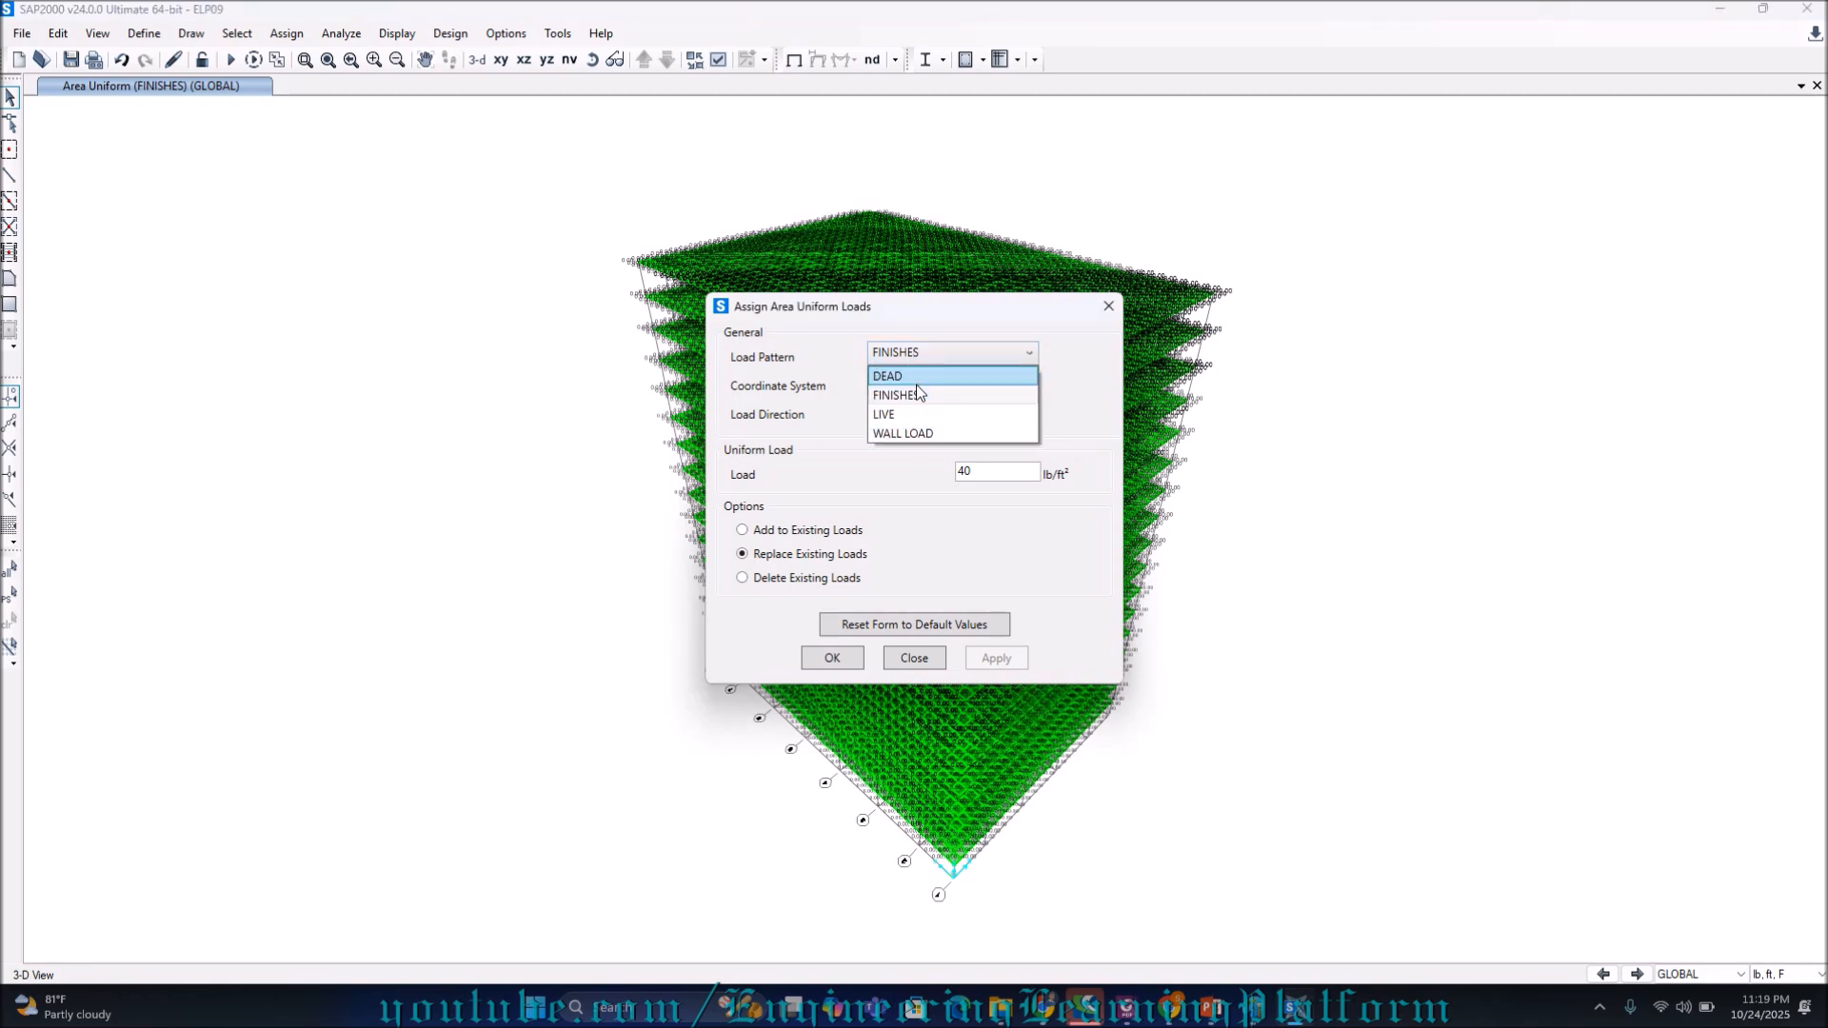
pyautogui.click(914, 412)
pyautogui.doubleClick(1004, 466)
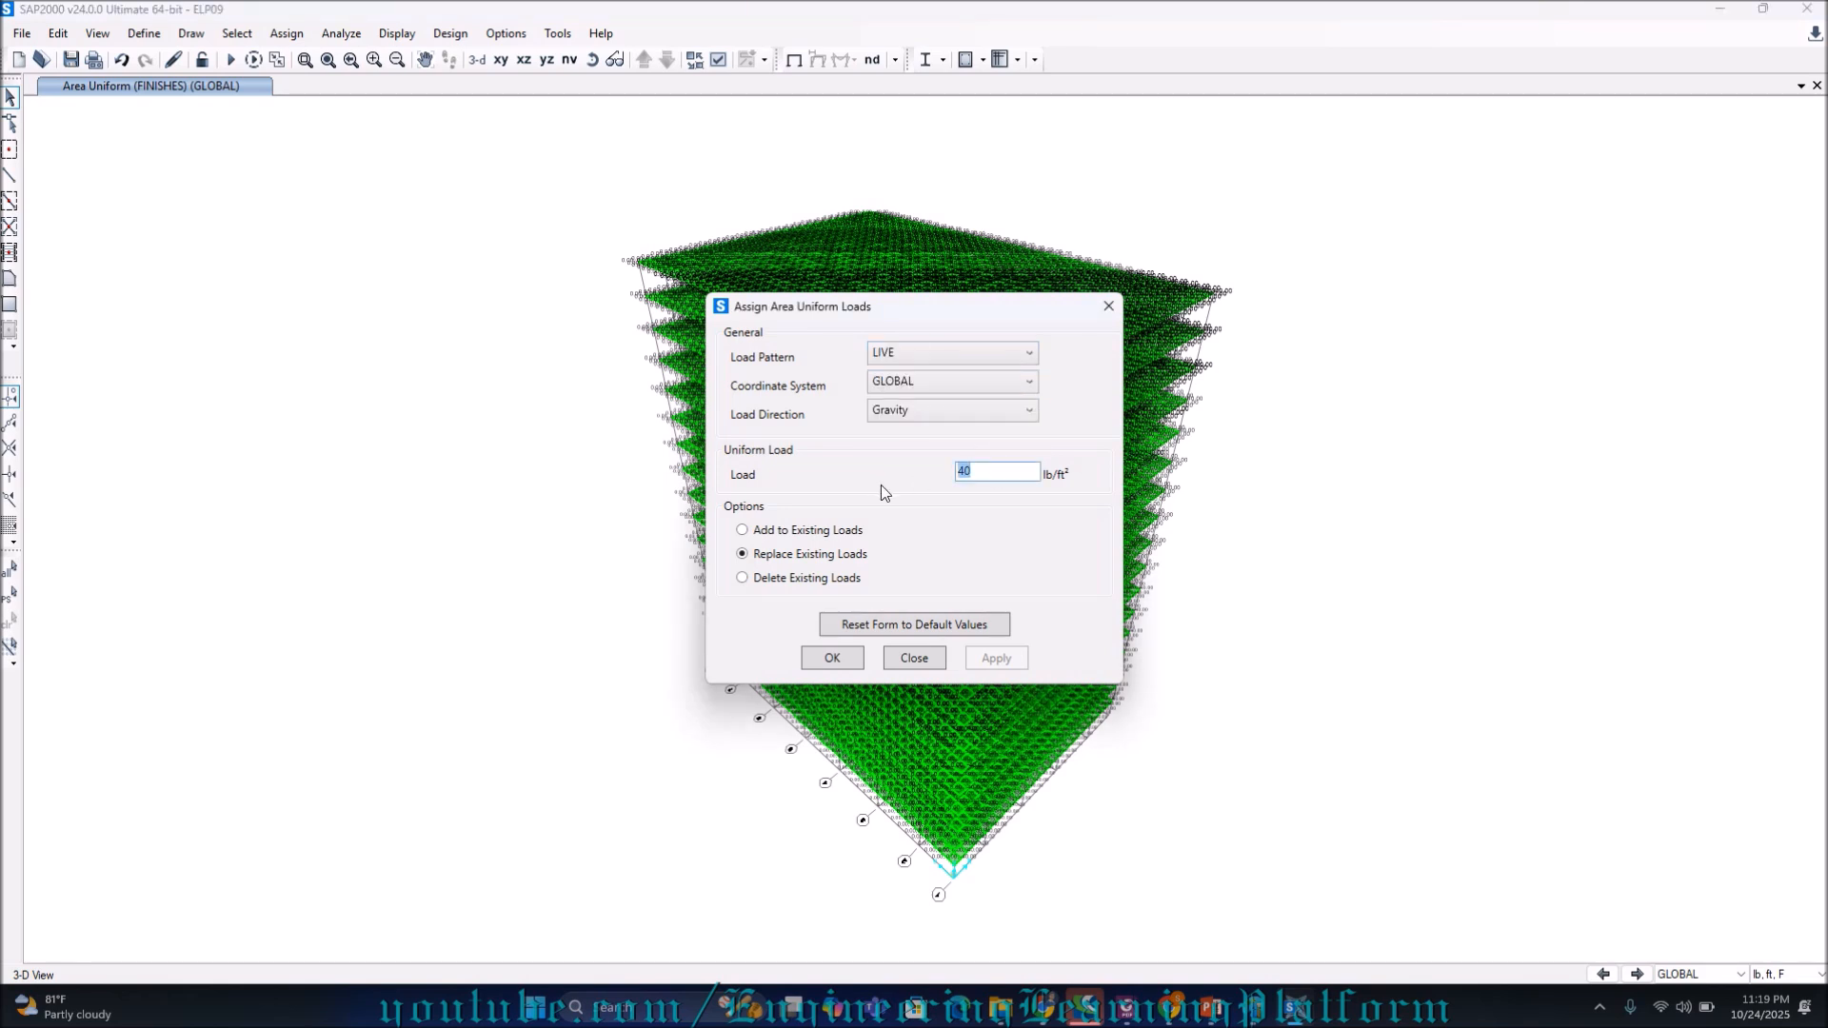
pyautogui.write('50')
pyautogui.click(958, 356)
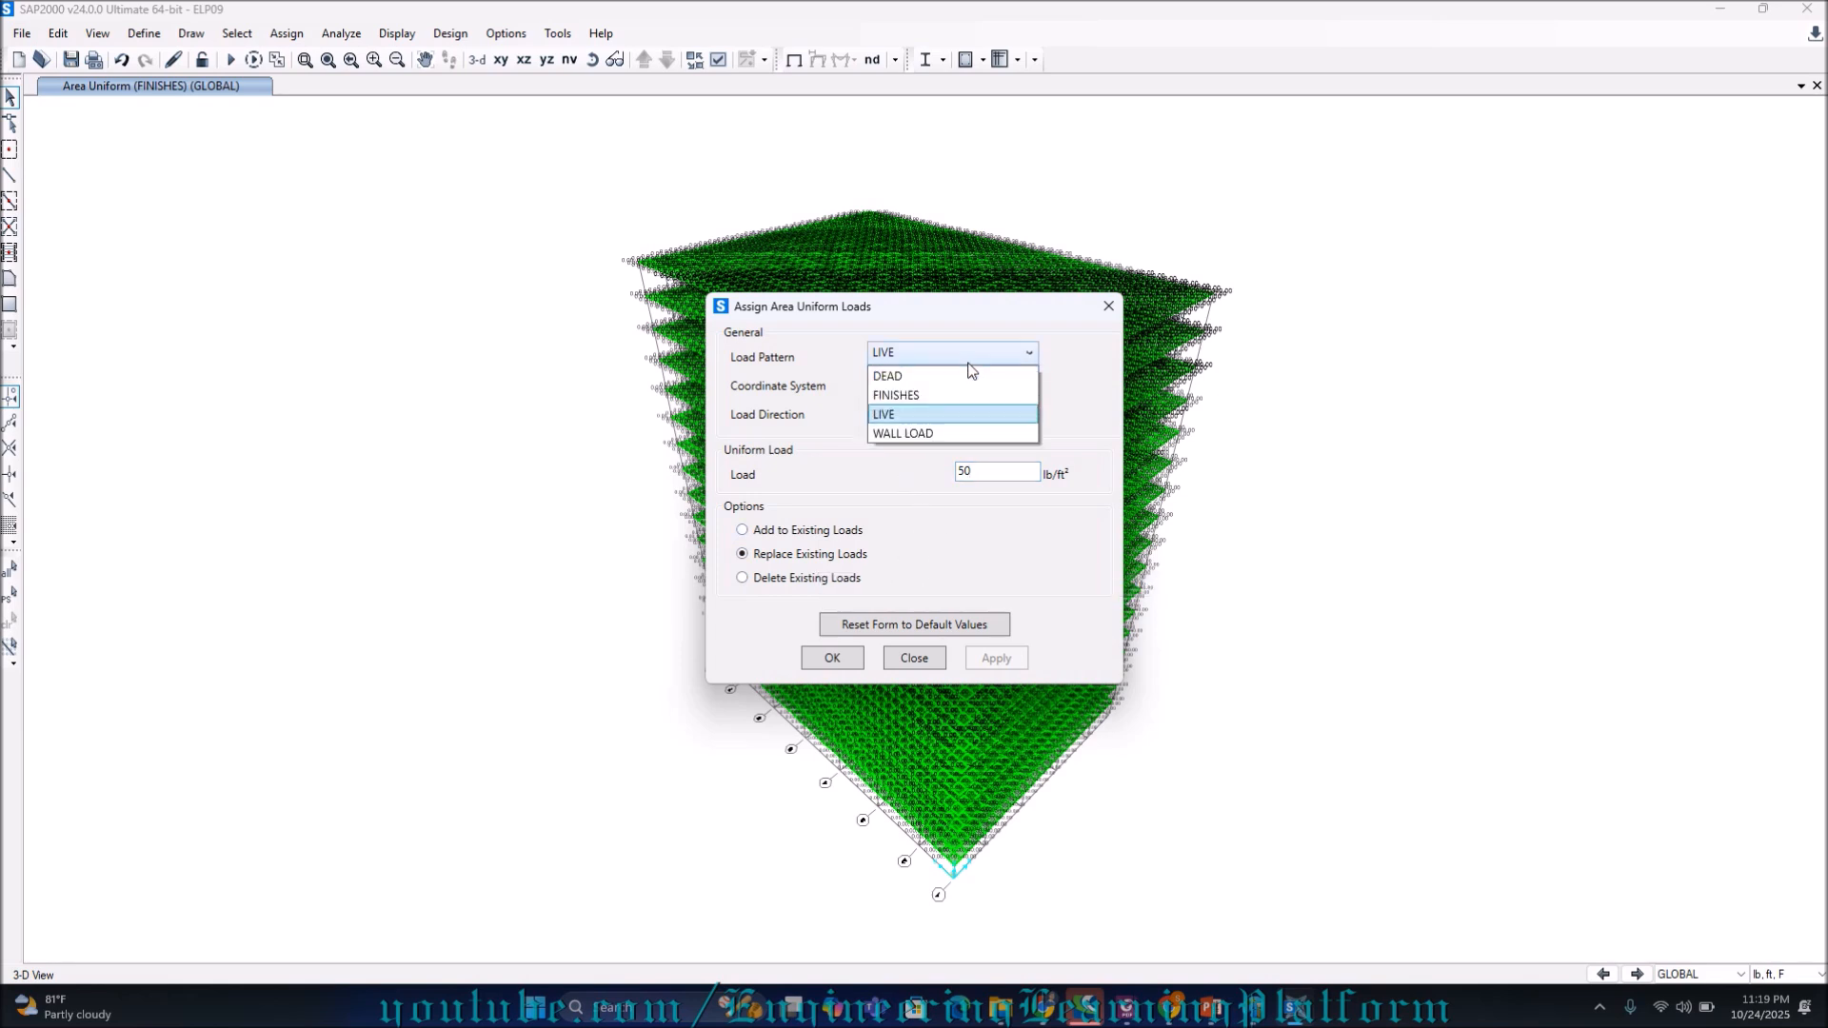
pyautogui.click(950, 416)
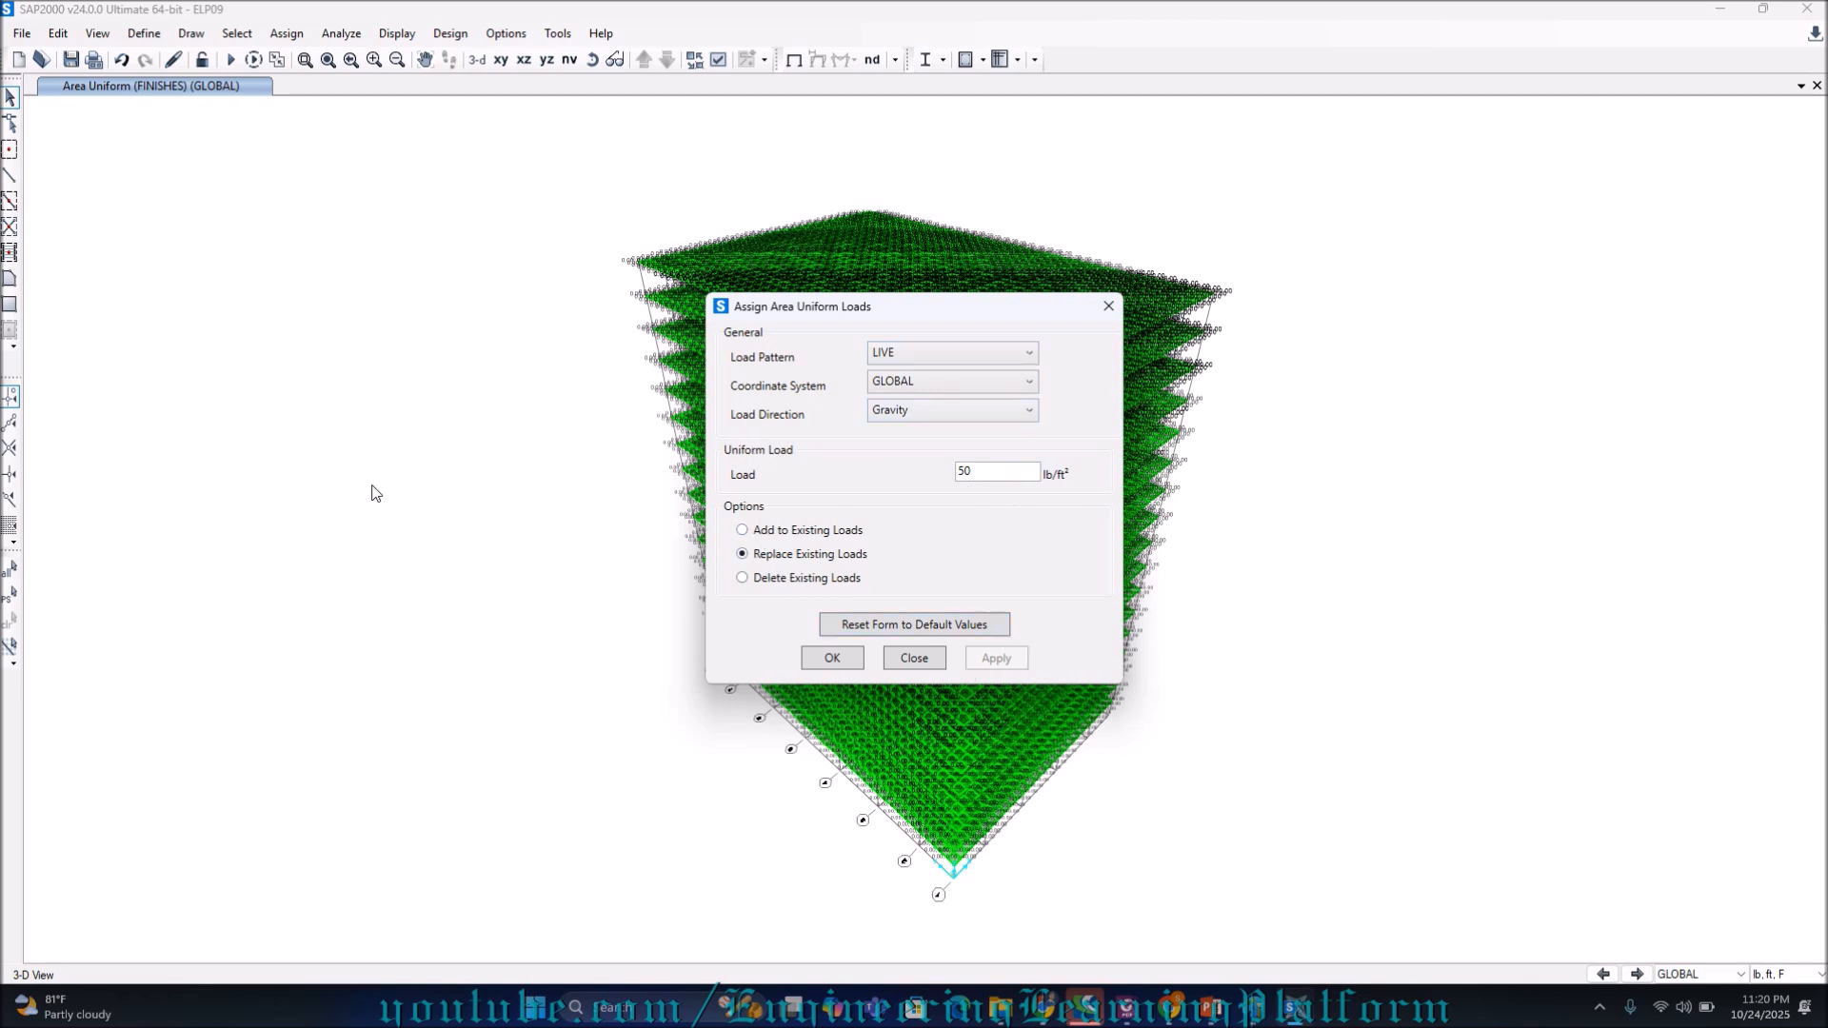
pyautogui.click(10, 599)
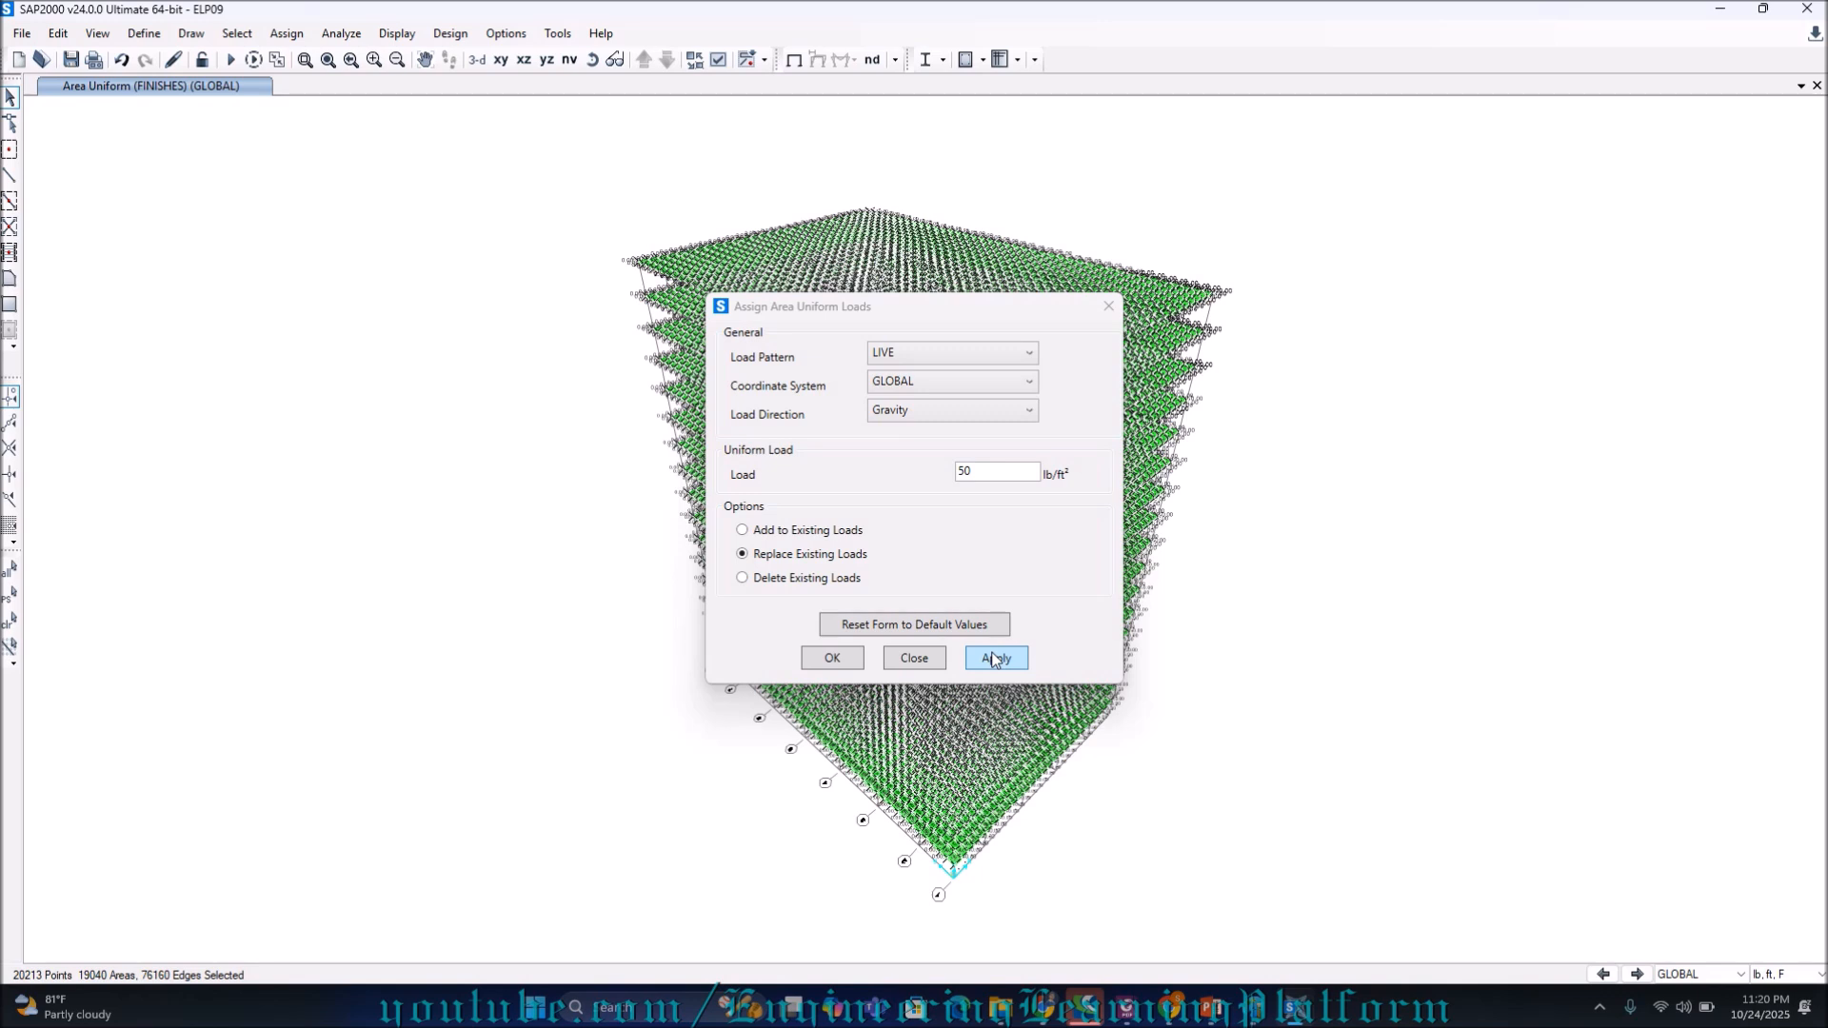
pyautogui.click(993, 659)
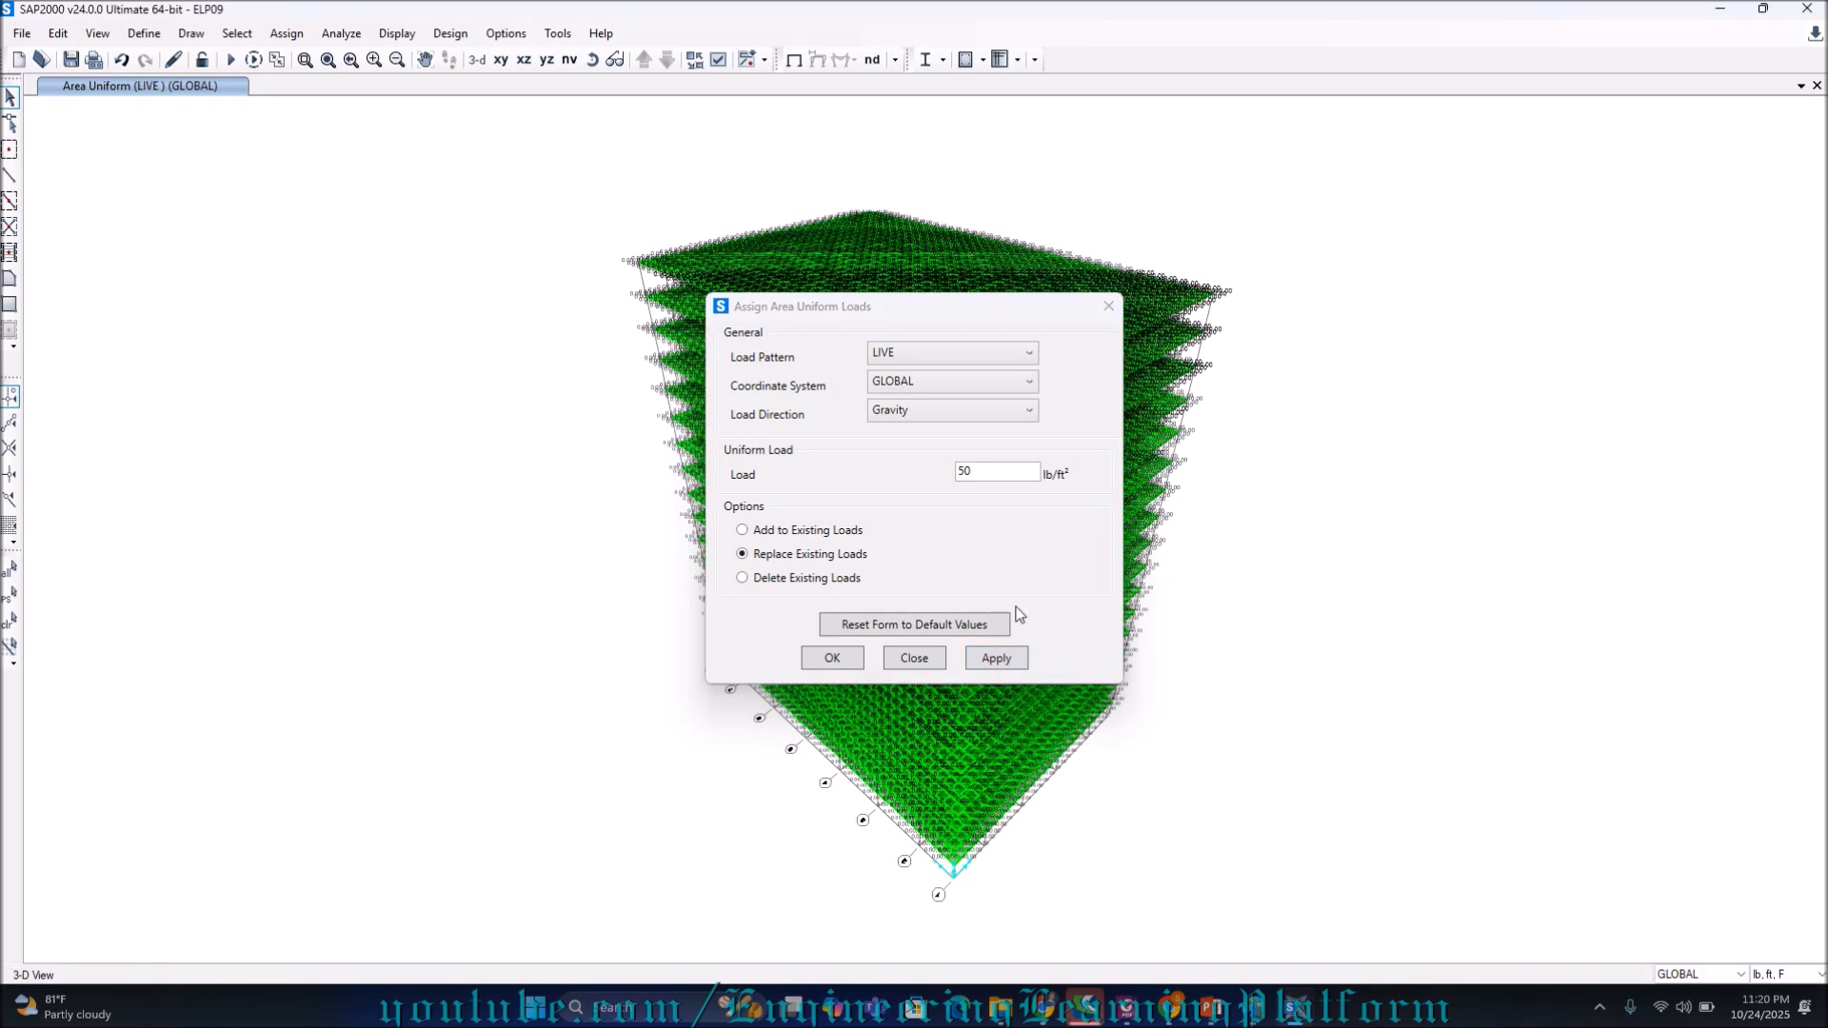
pyautogui.click(832, 658)
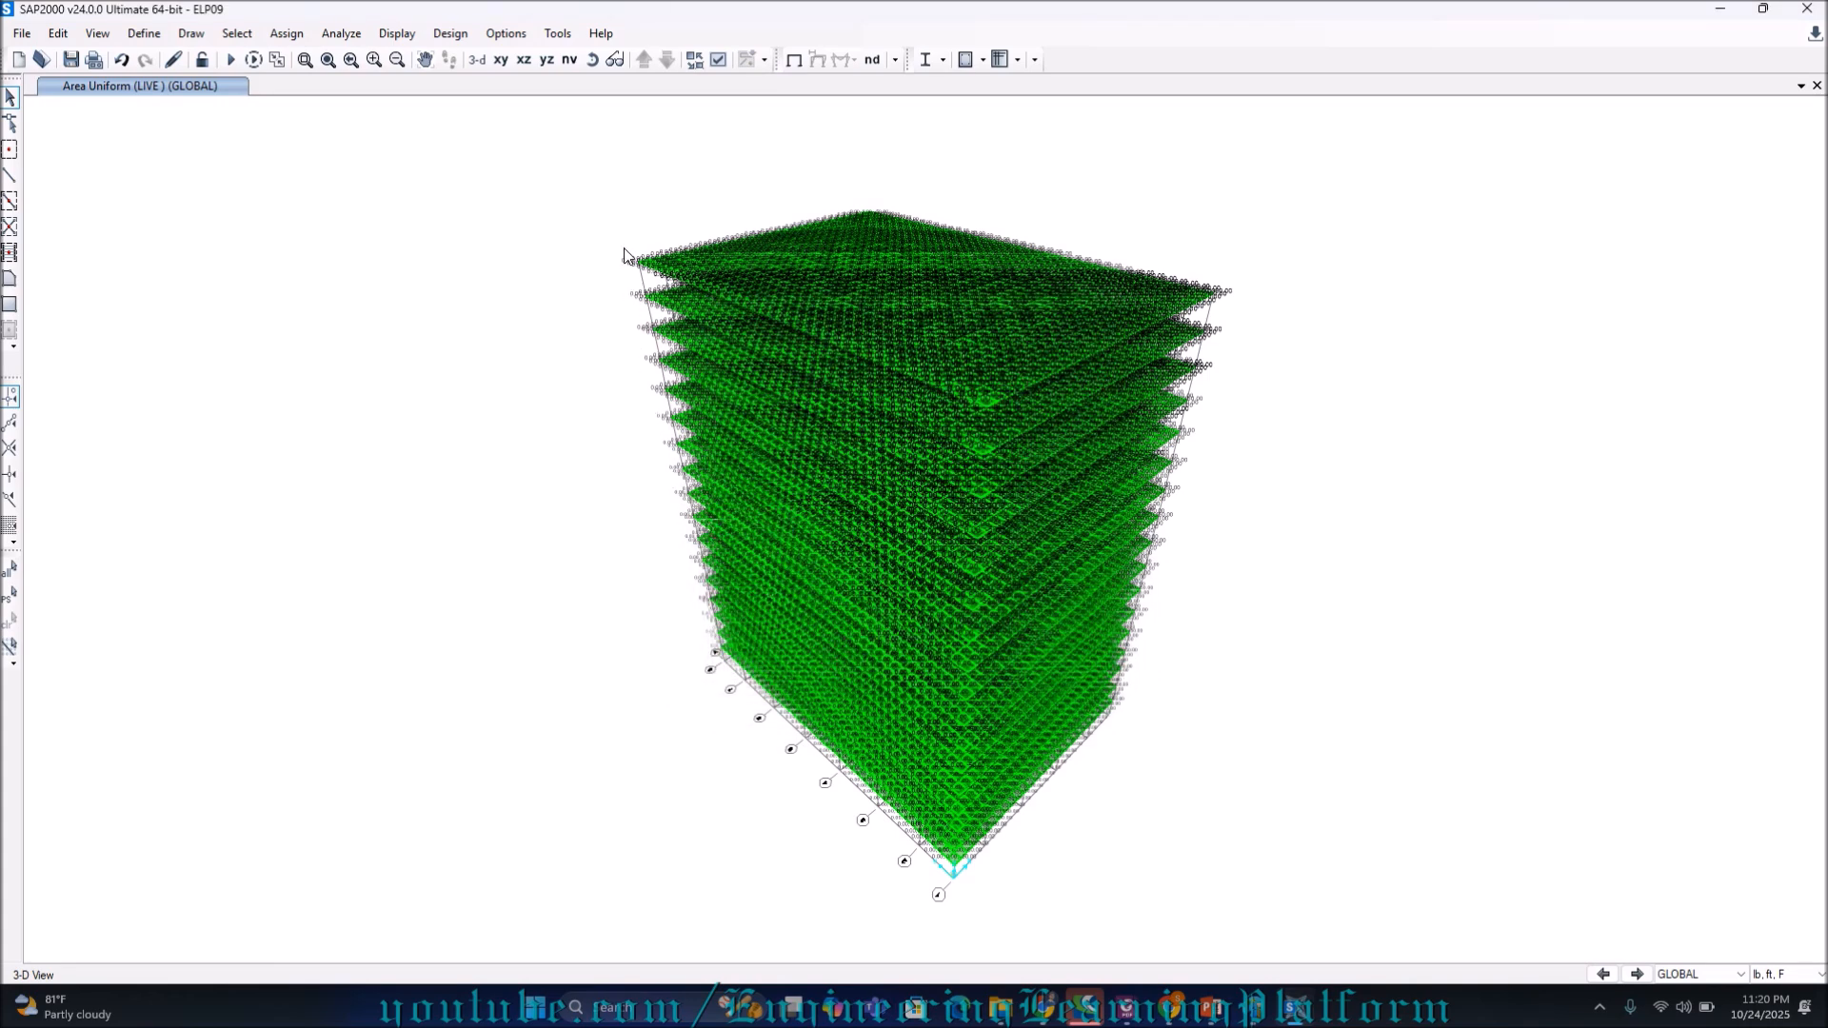
# Check the loads assigned to the corner area element of the uppermost displayed floor slab
pyautogui.scroll(3, 625, 244)
pyautogui.scroll(5, 783, 615)
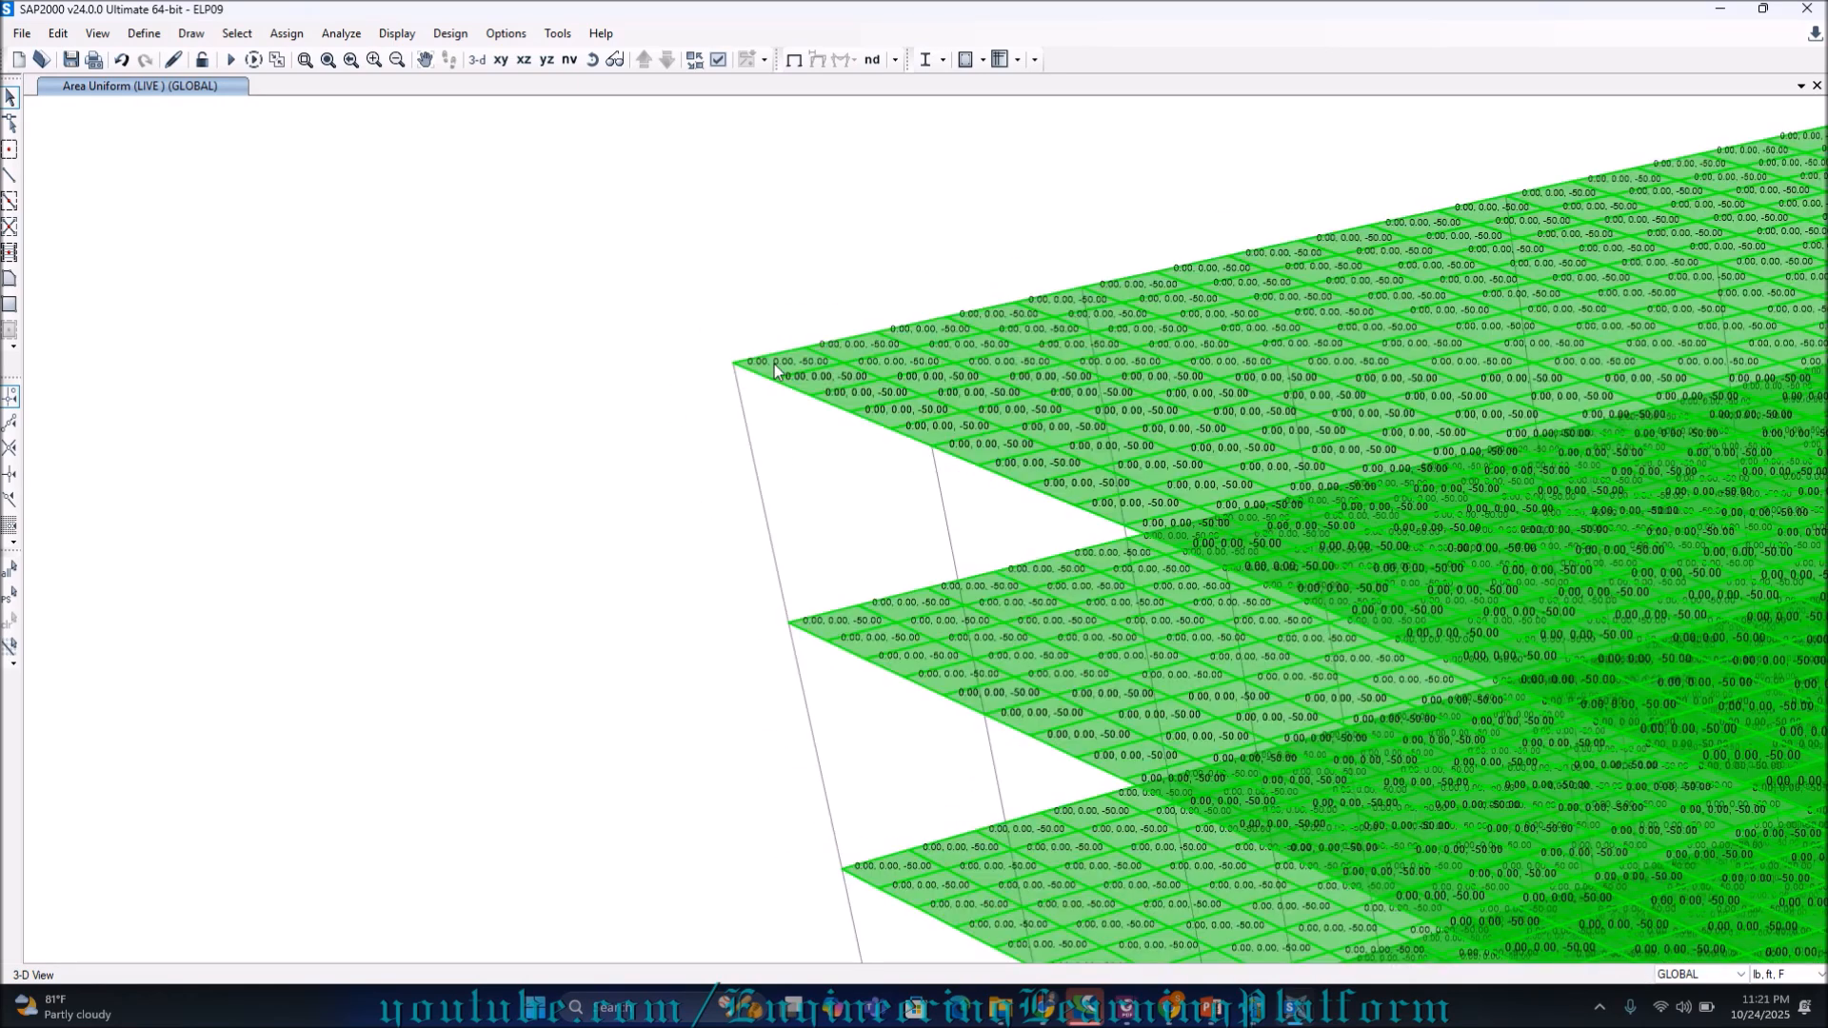
pyautogui.click(786, 364)
pyautogui.rightClick(786, 364)
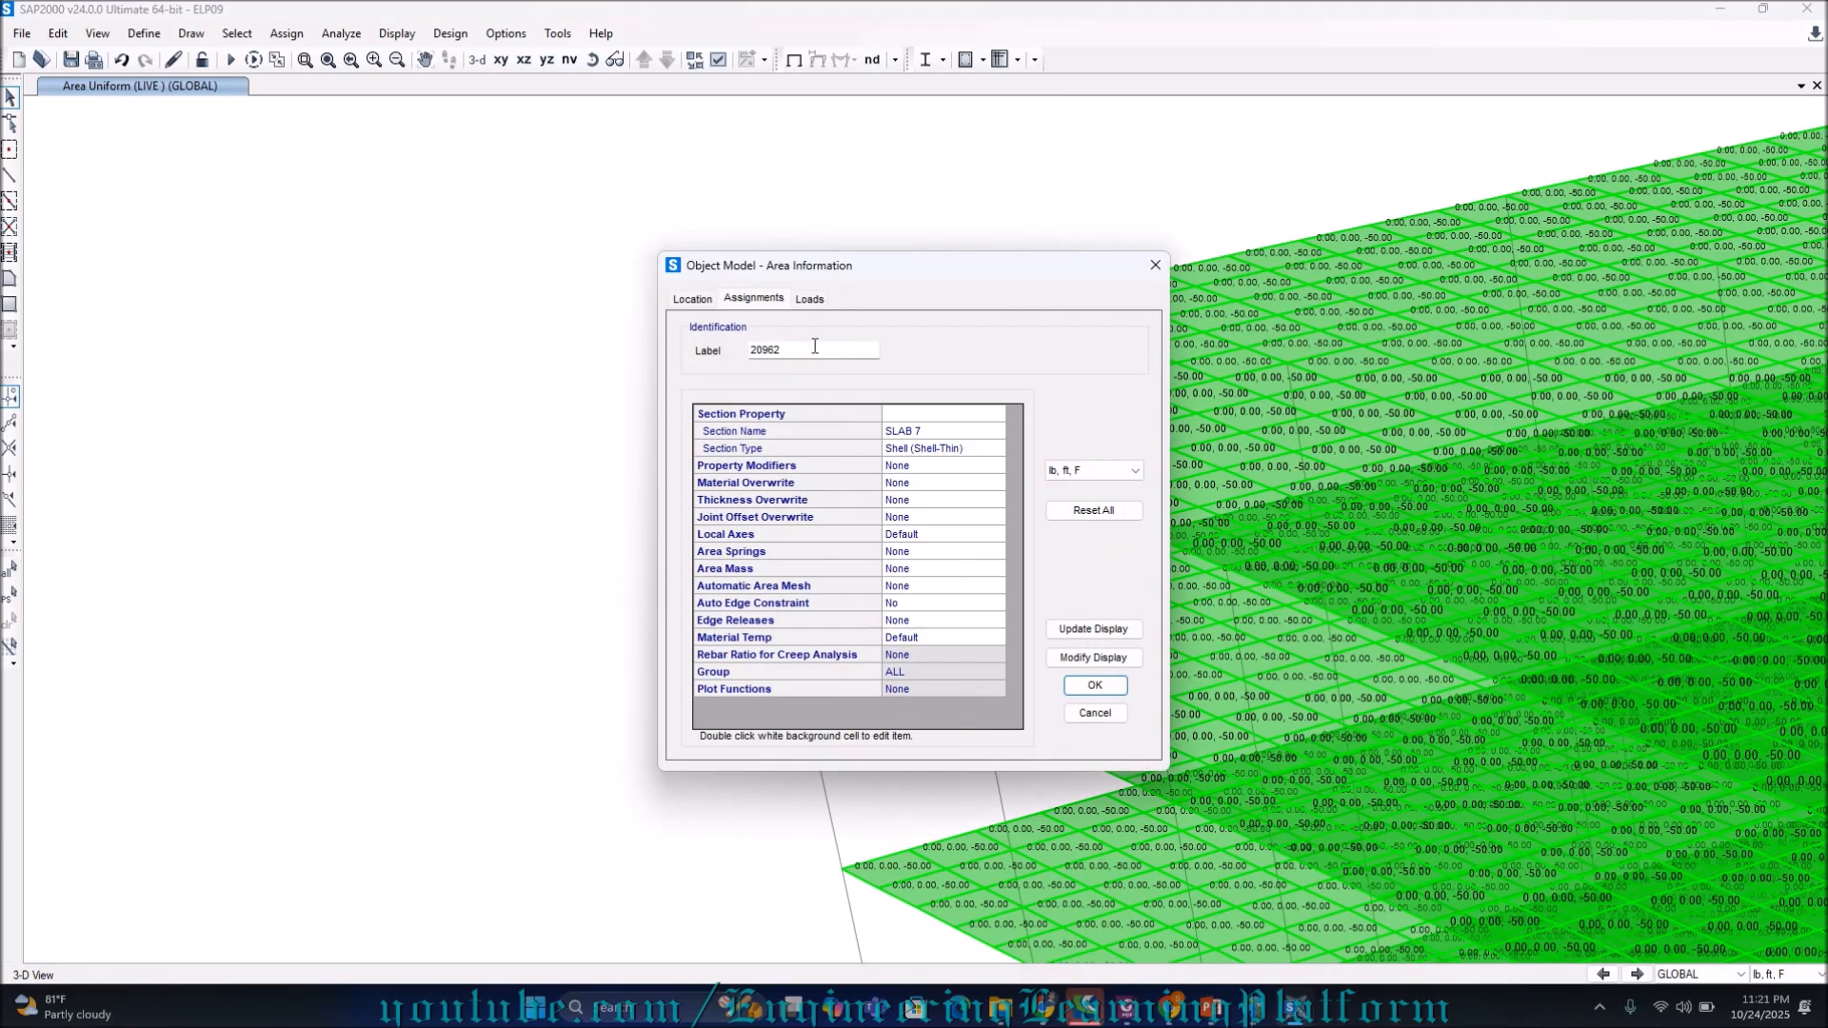
pyautogui.click(809, 298)
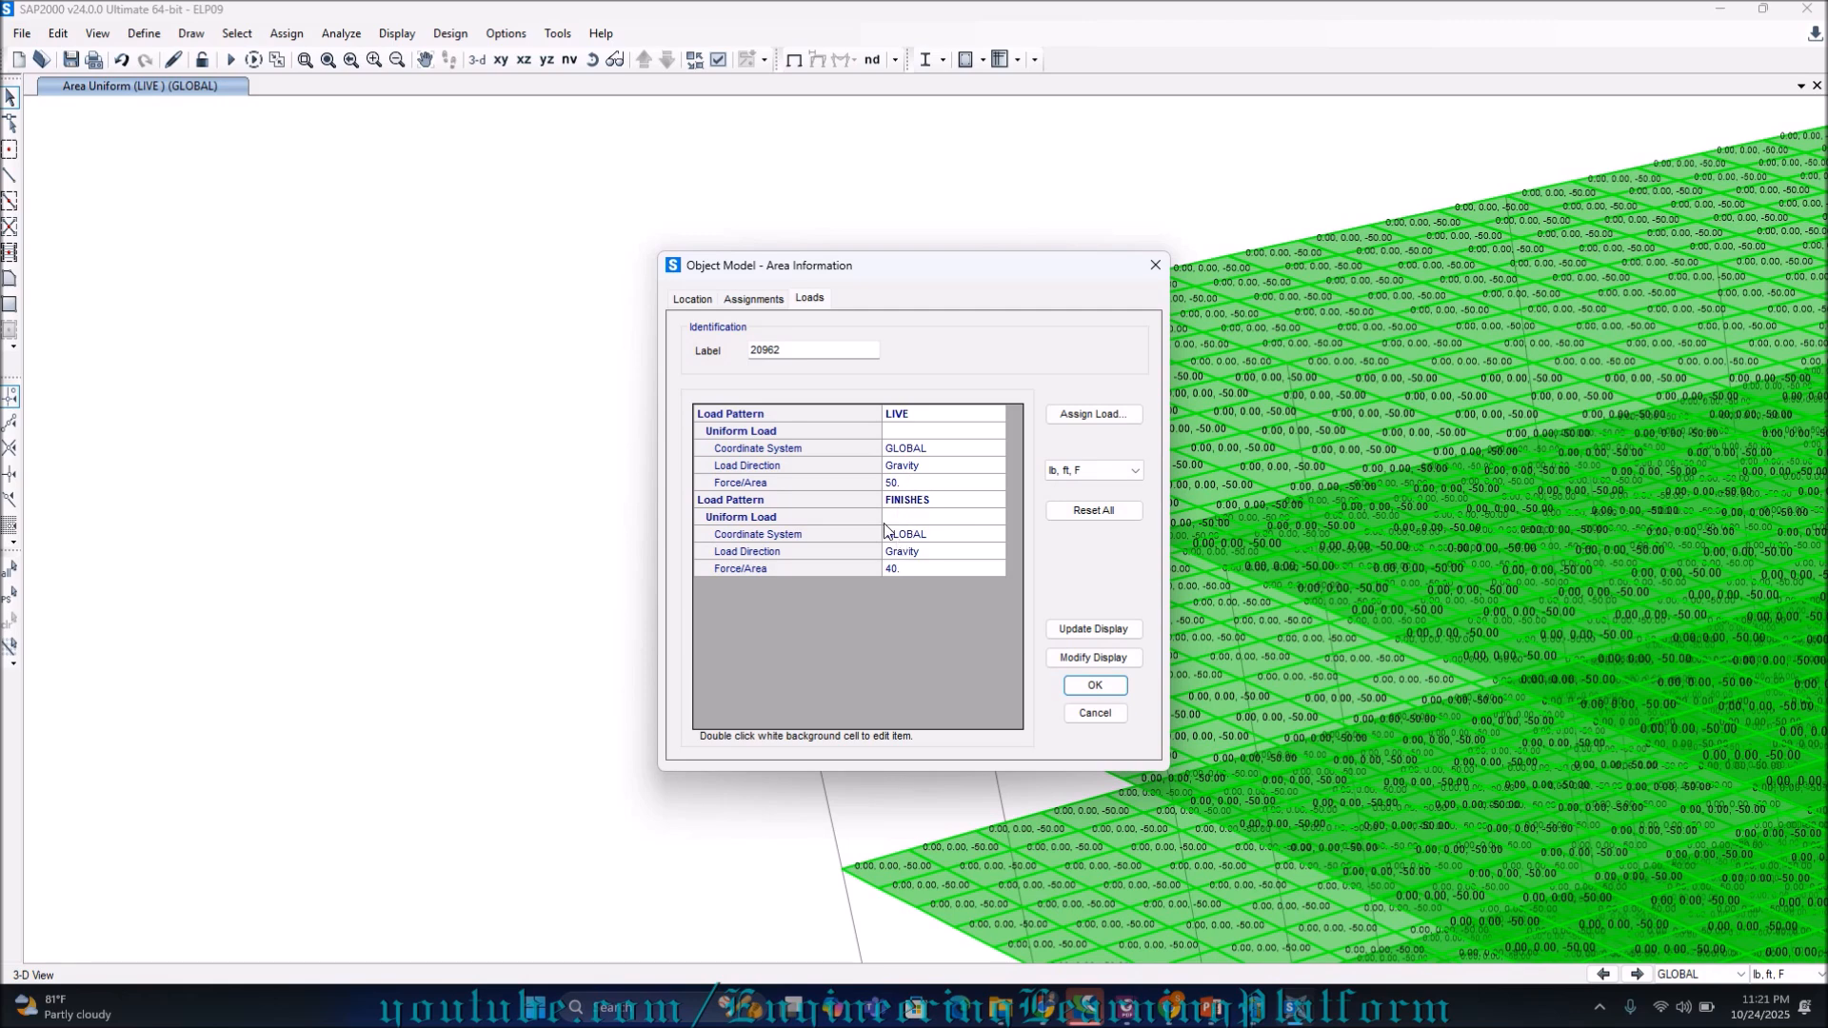
pyautogui.click(1094, 684)
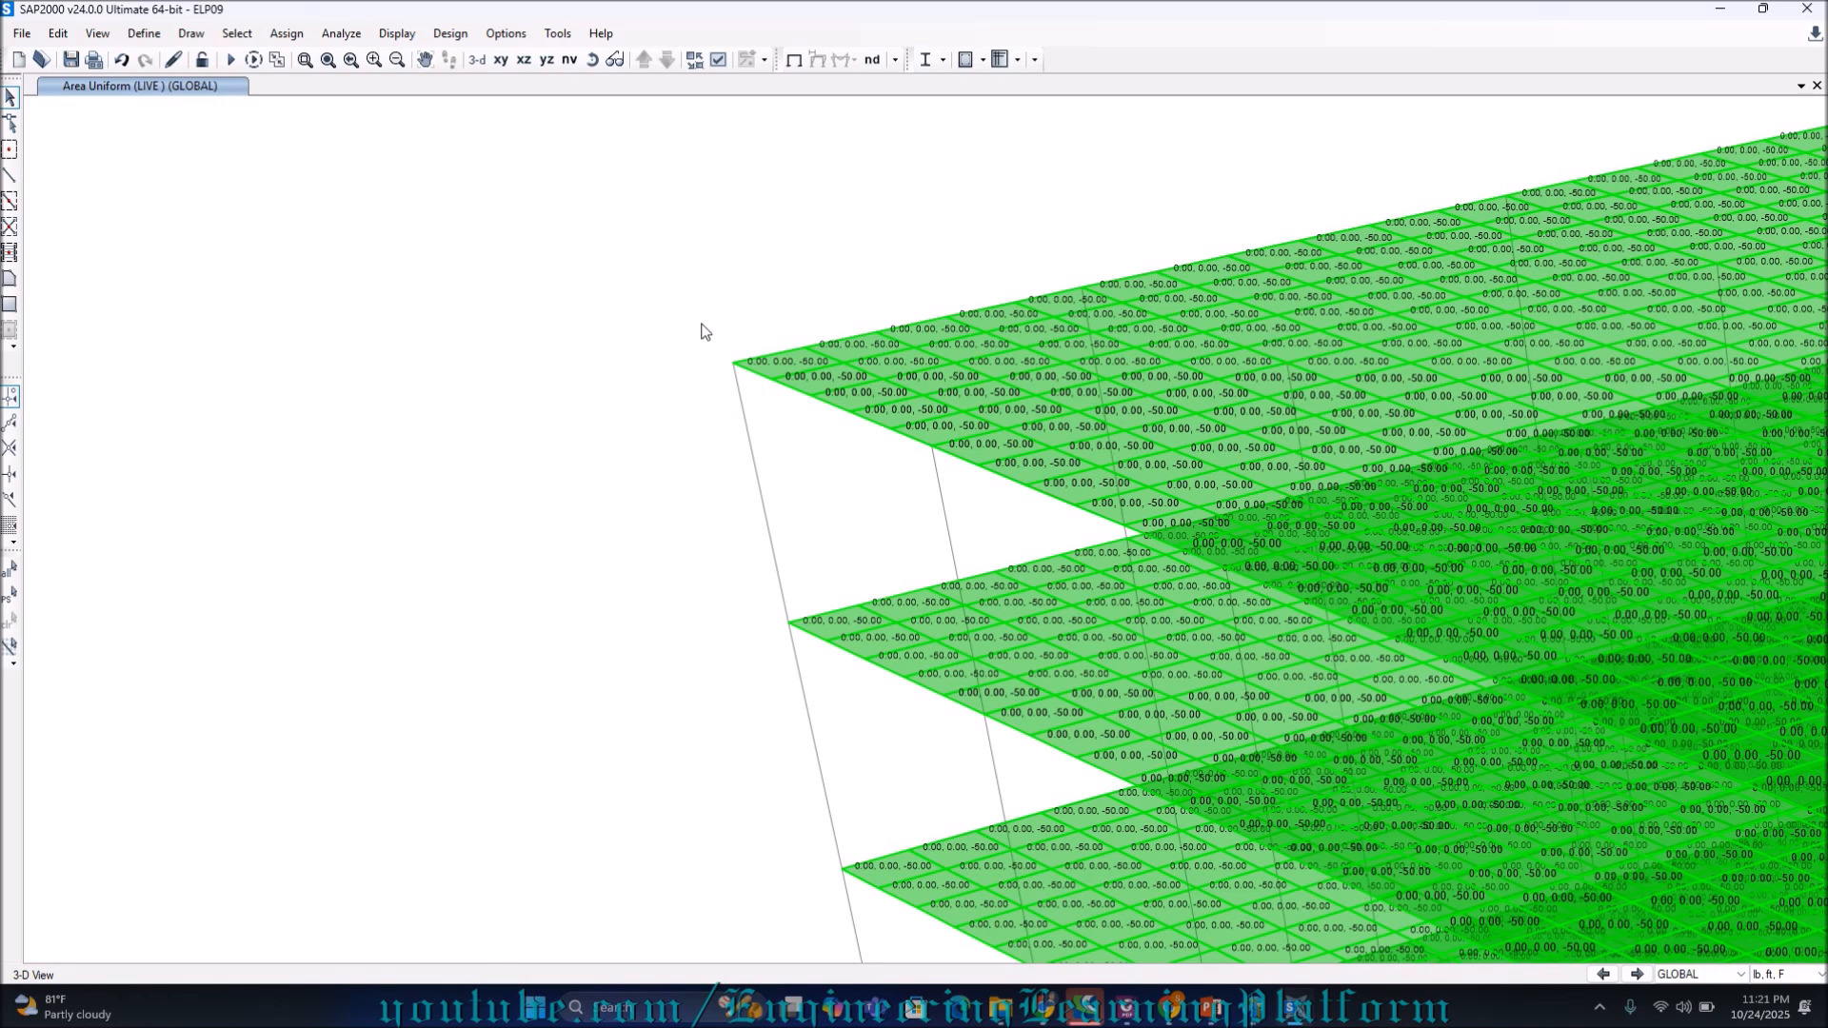
# Set the view limits on the Z-axis to 198 ft minimum and 210 ft maximum, apply them, and uncover the model
pyautogui.click(104, 35)
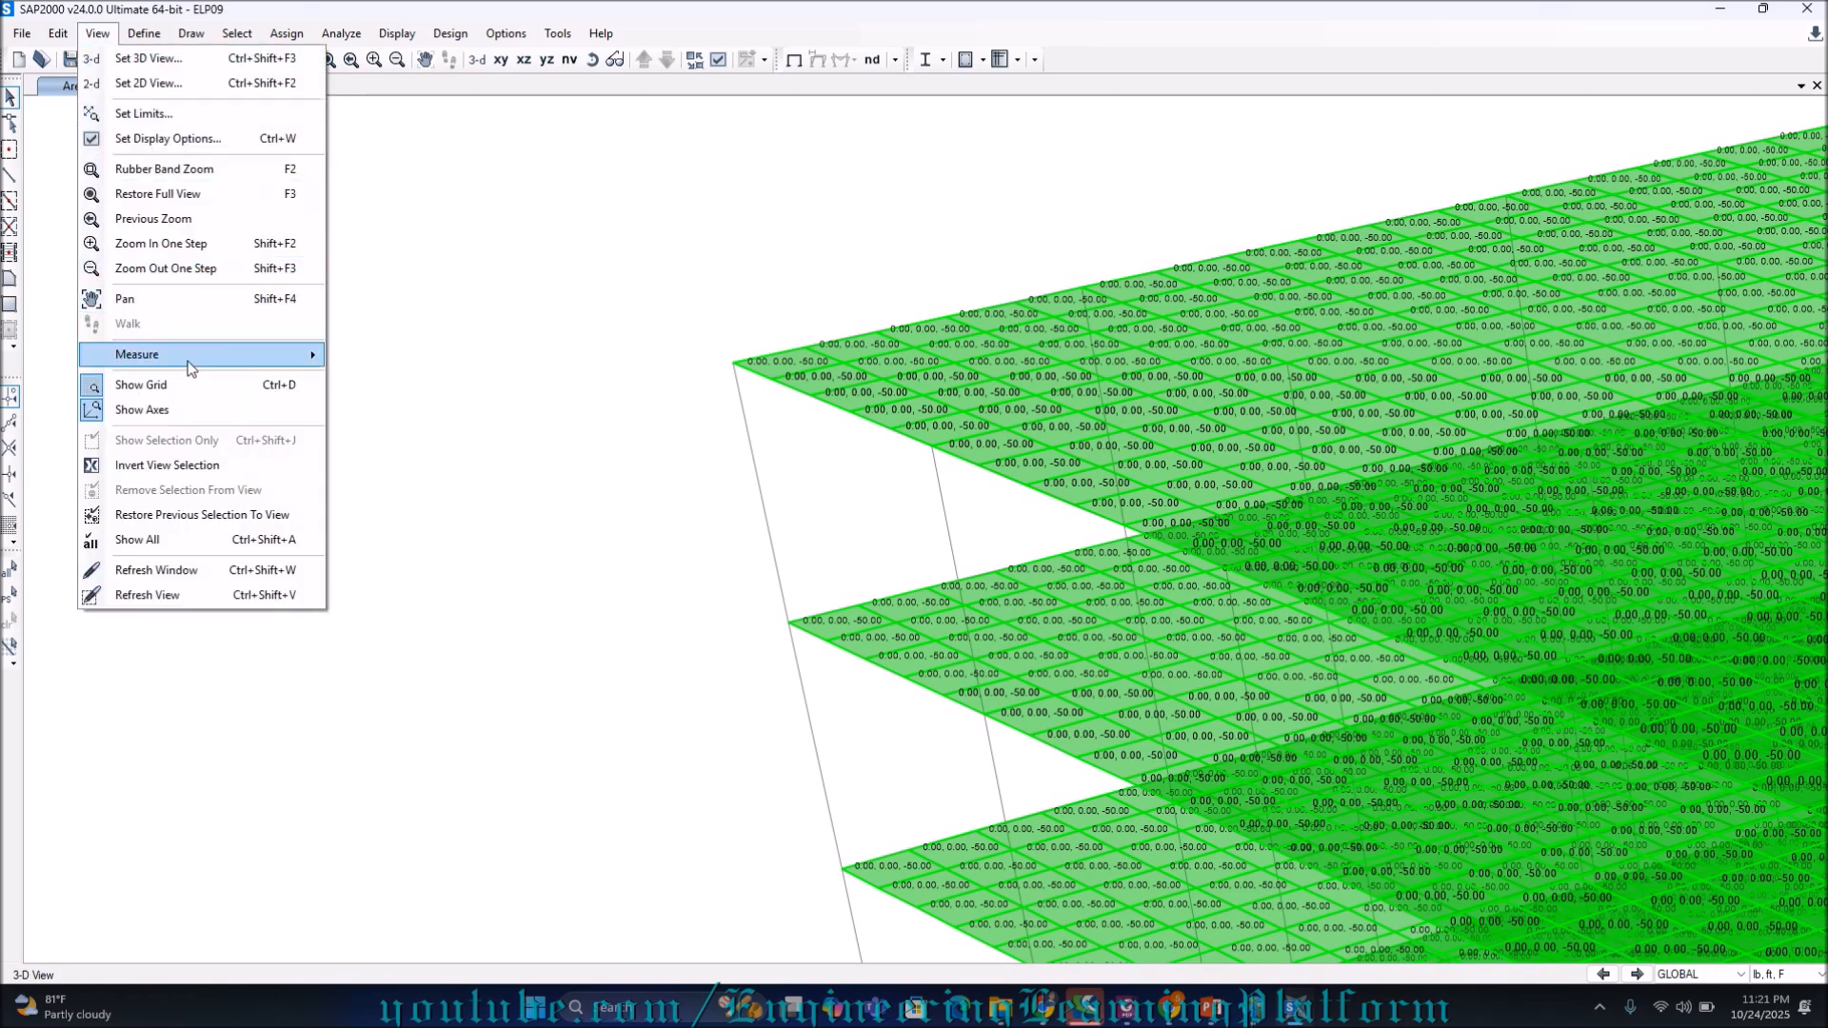
pyautogui.click(176, 115)
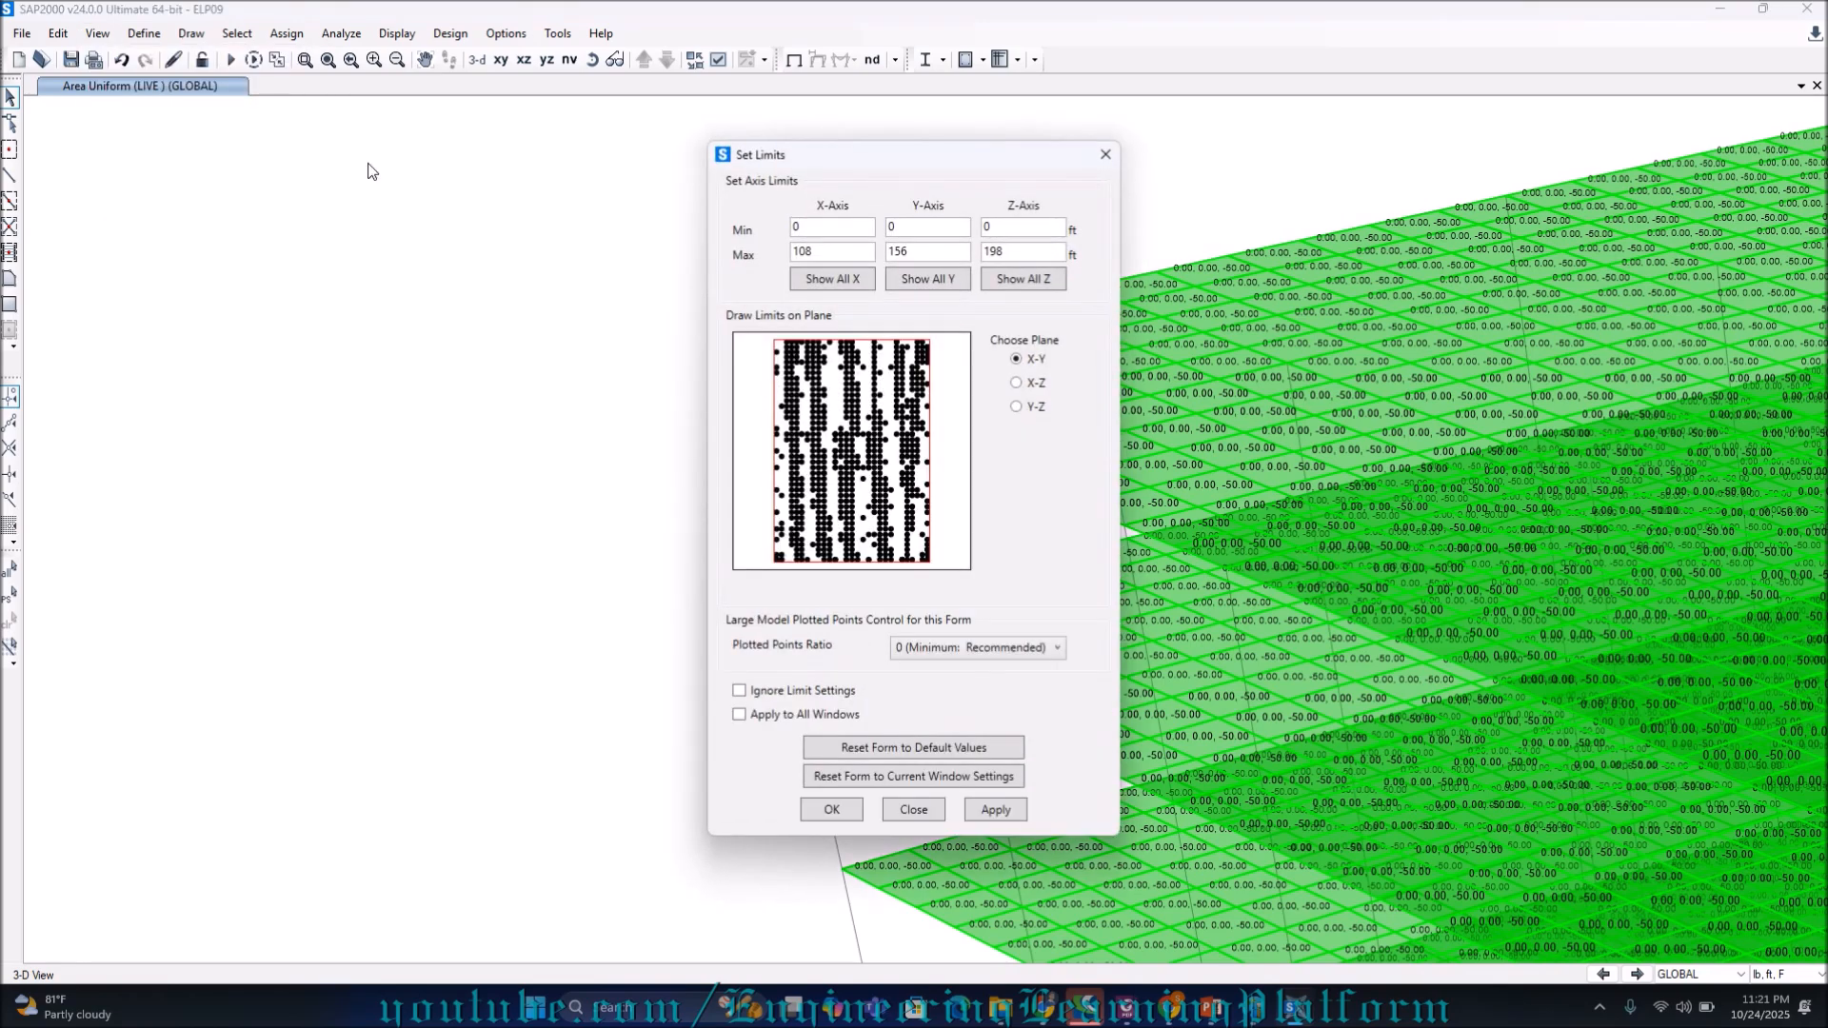
pyautogui.doubleClick(1007, 225)
pyautogui.doubleClick(1021, 250)
pyautogui.write('210')
pyautogui.click(996, 809)
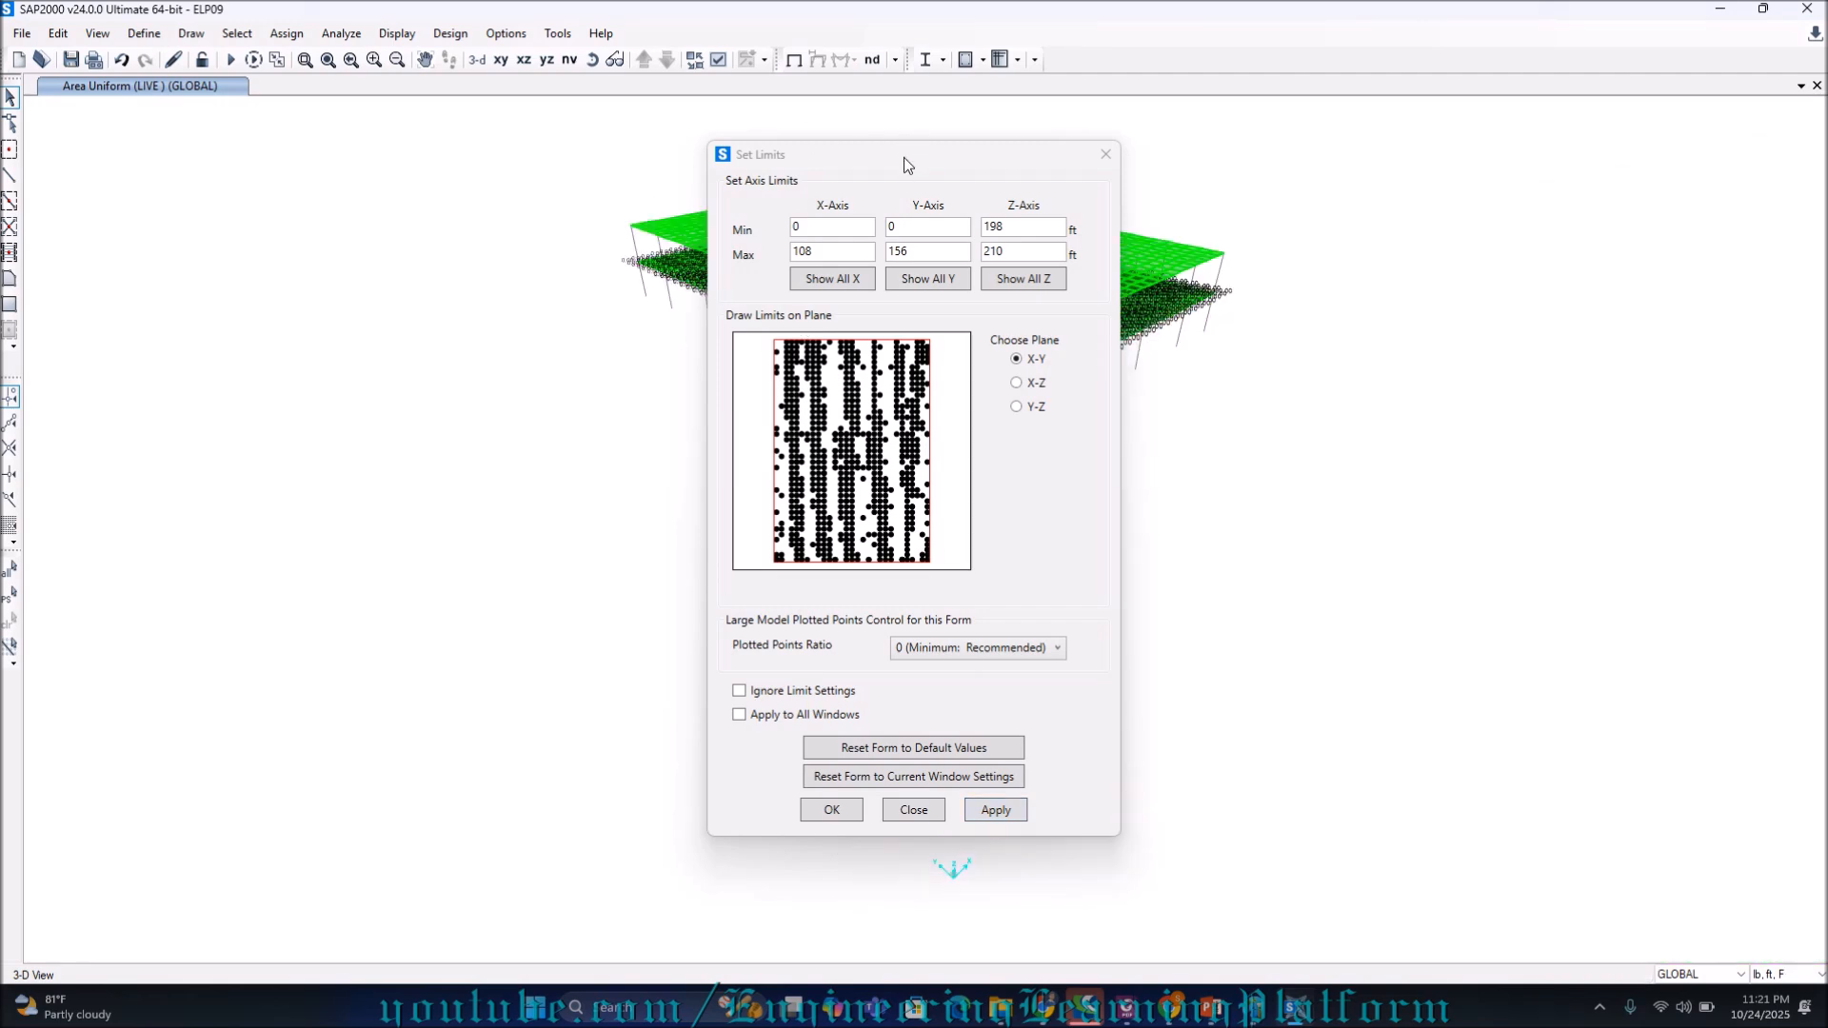
pyautogui.moveTo(897, 150); pyautogui.dragTo(304, 236)
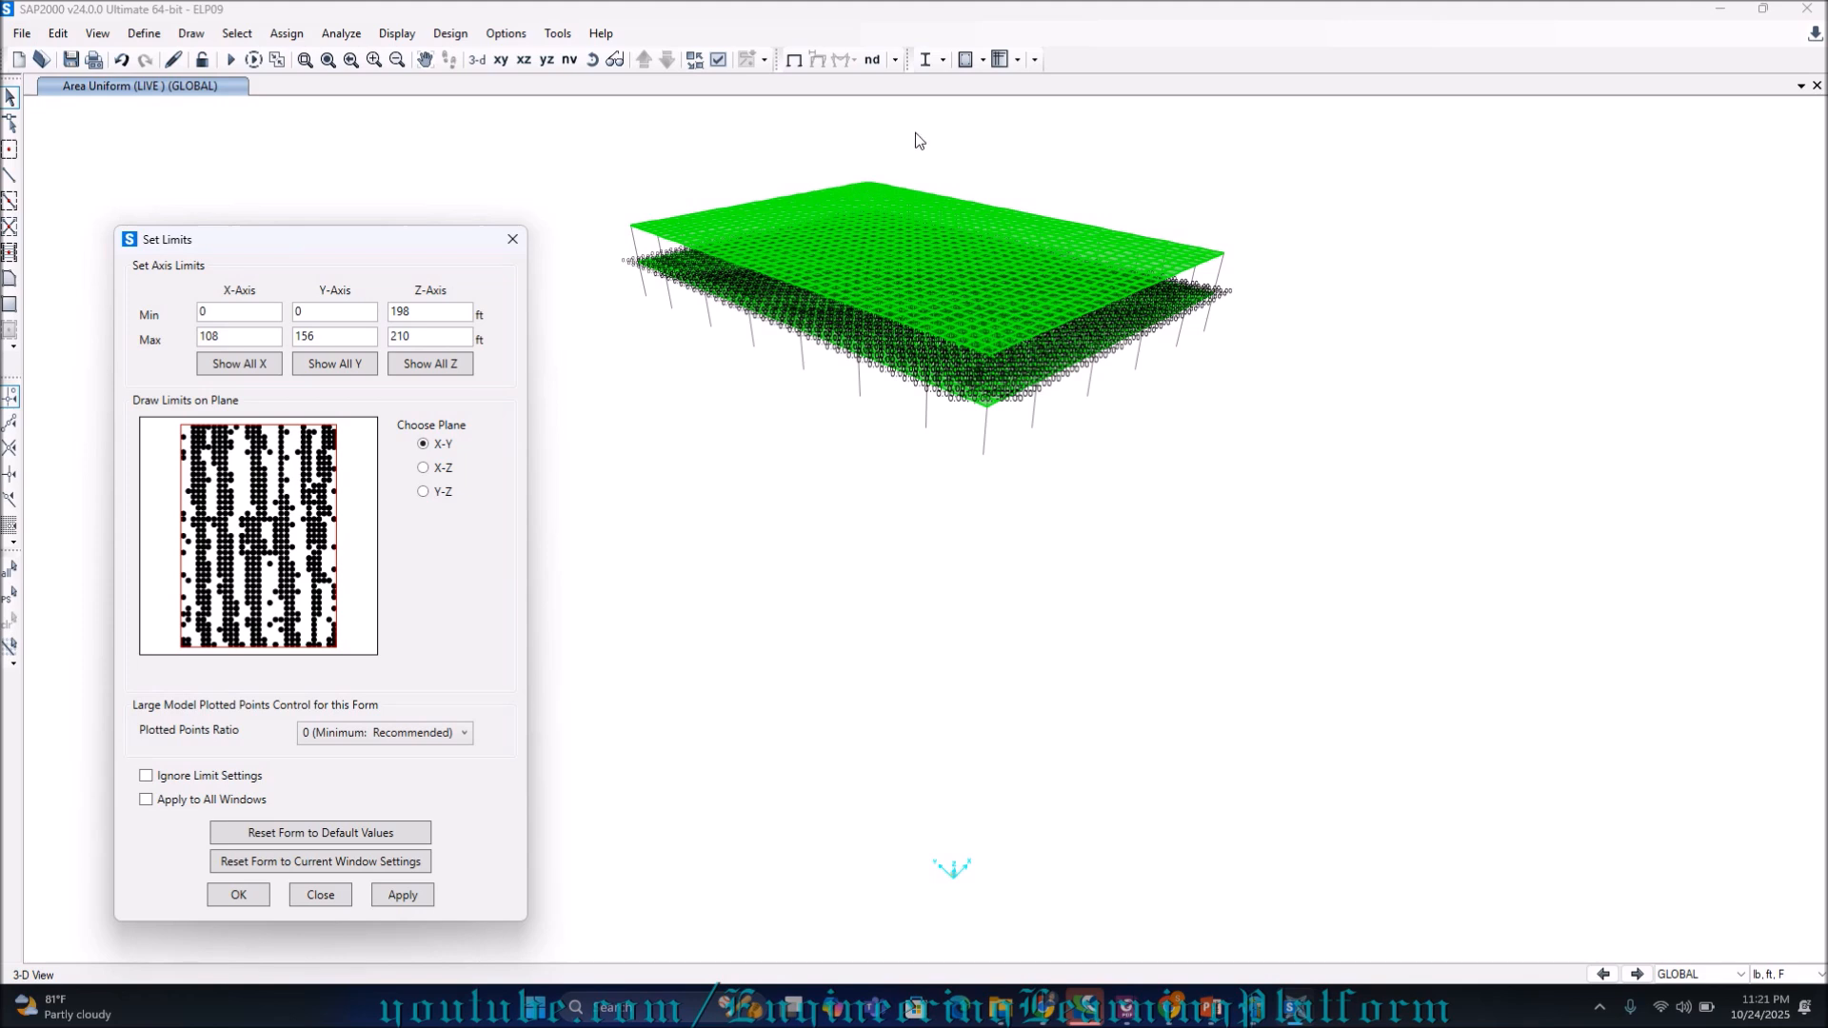
# Raise the minimum Z view limit to 200 ft and apply it to leave only the roof slab displayed
pyautogui.moveTo(421, 312); pyautogui.dragTo(356, 311)
pyautogui.write('200')
pyautogui.click(403, 898)
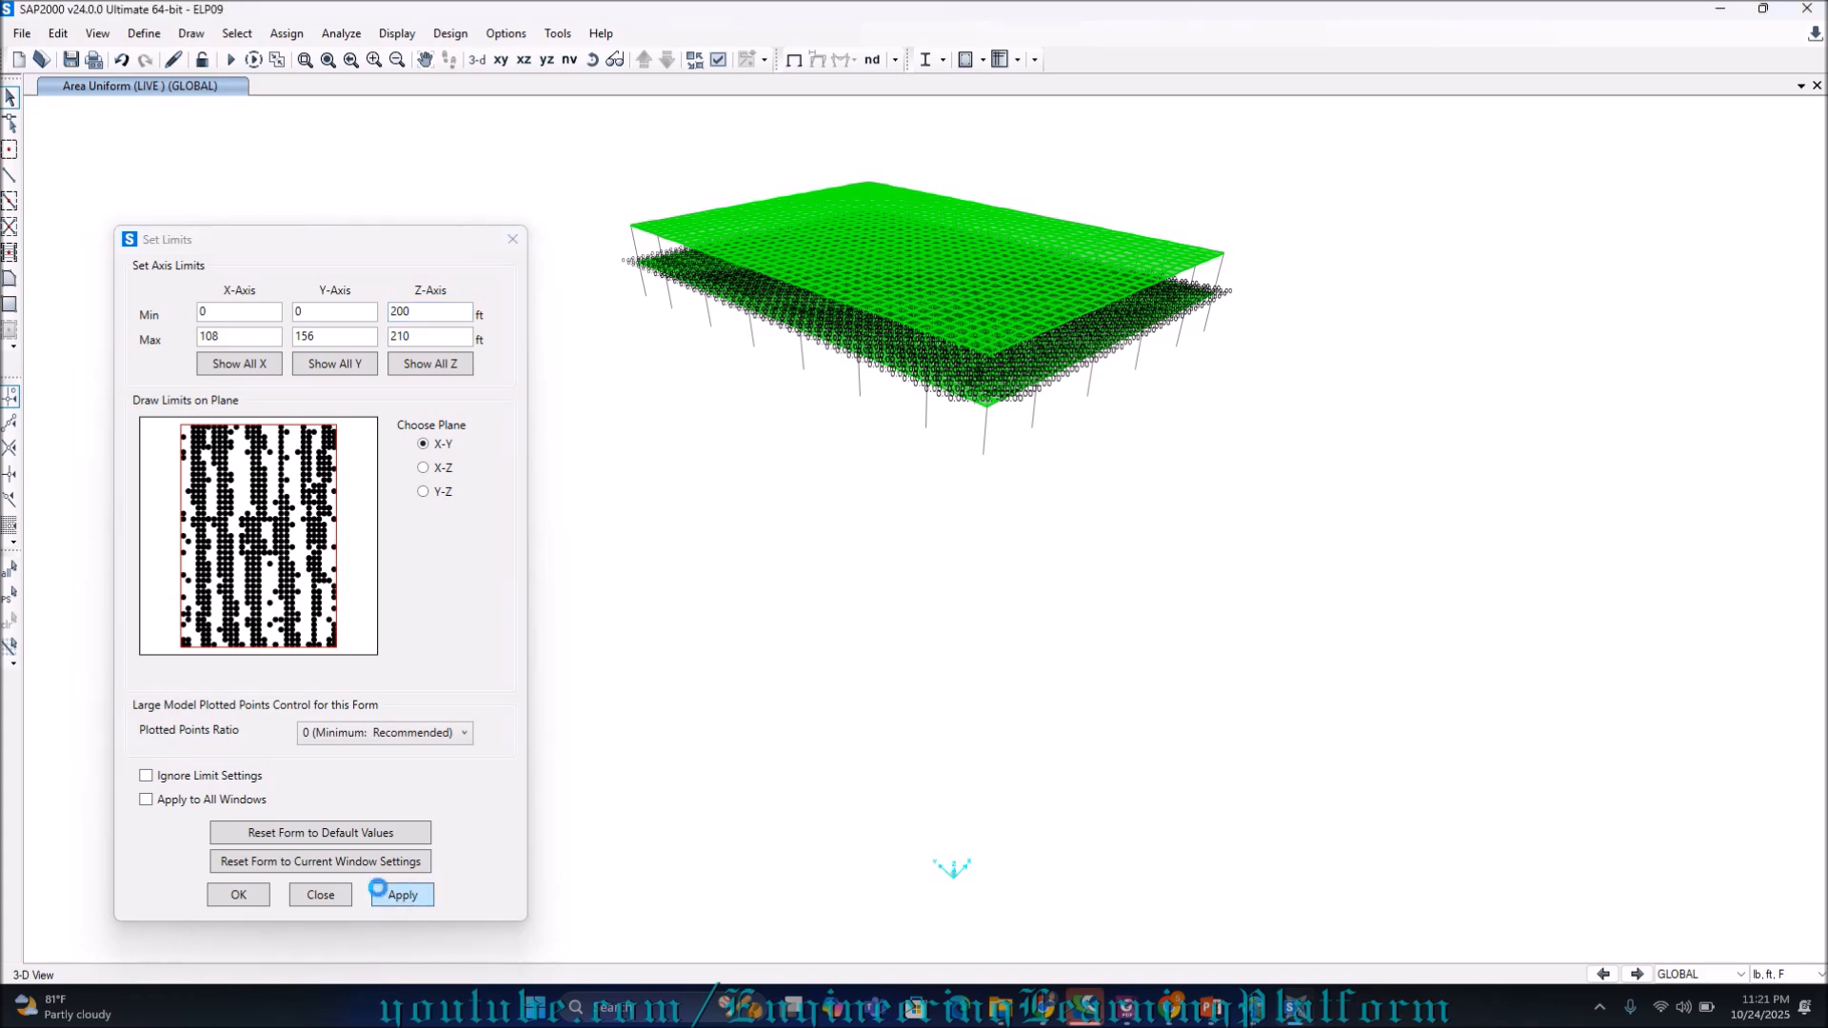
pyautogui.moveTo(591, 128); pyautogui.dragTo(1302, 350)
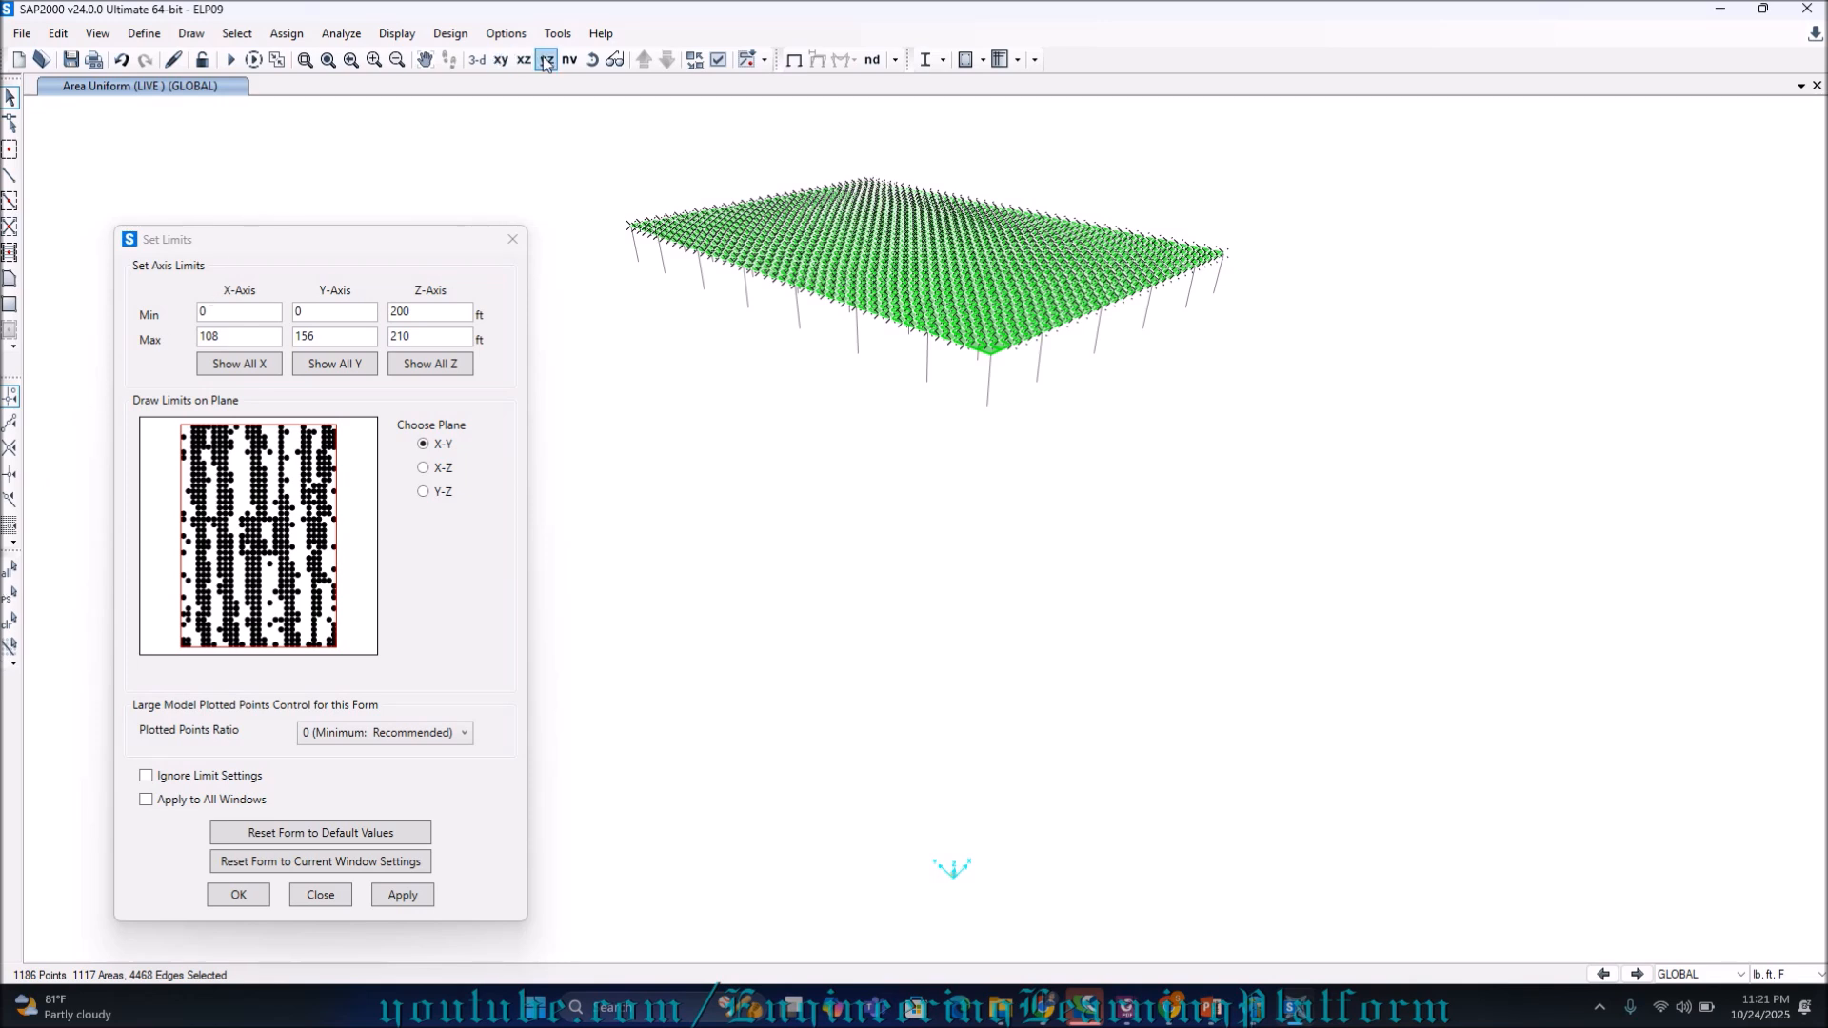
pyautogui.click(480, 61)
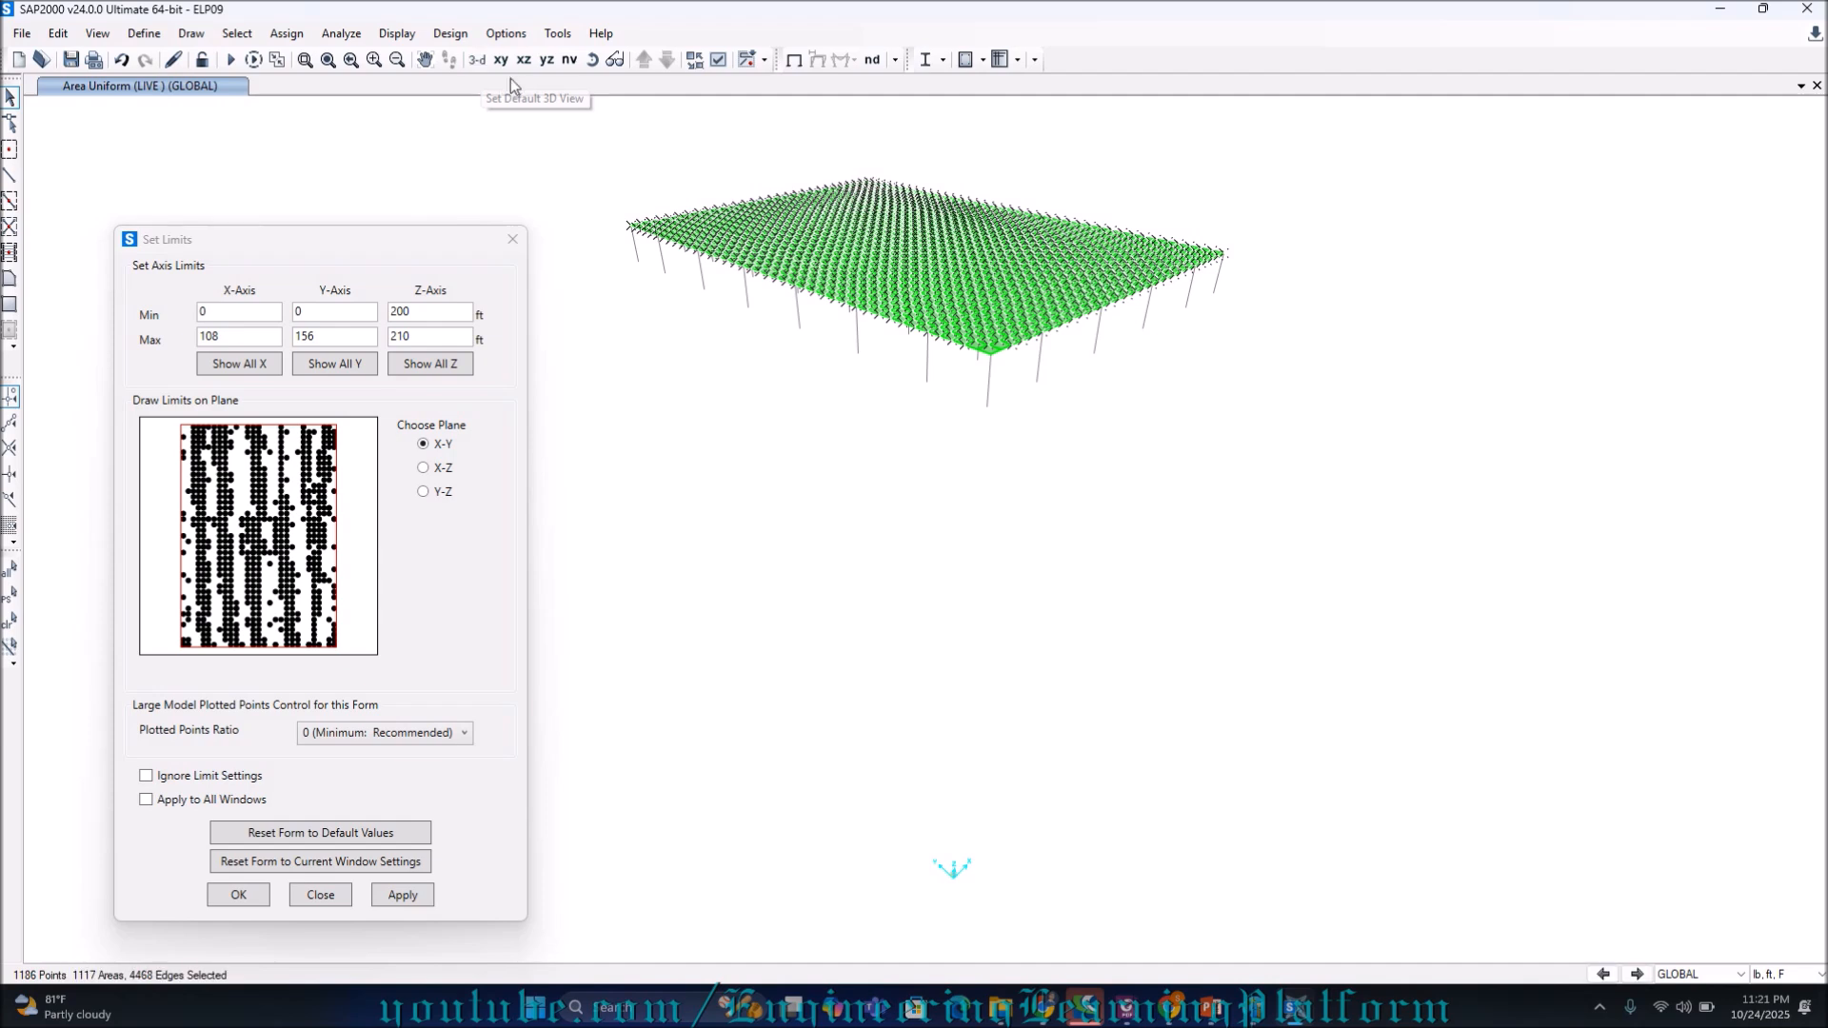
pyautogui.click(476, 61)
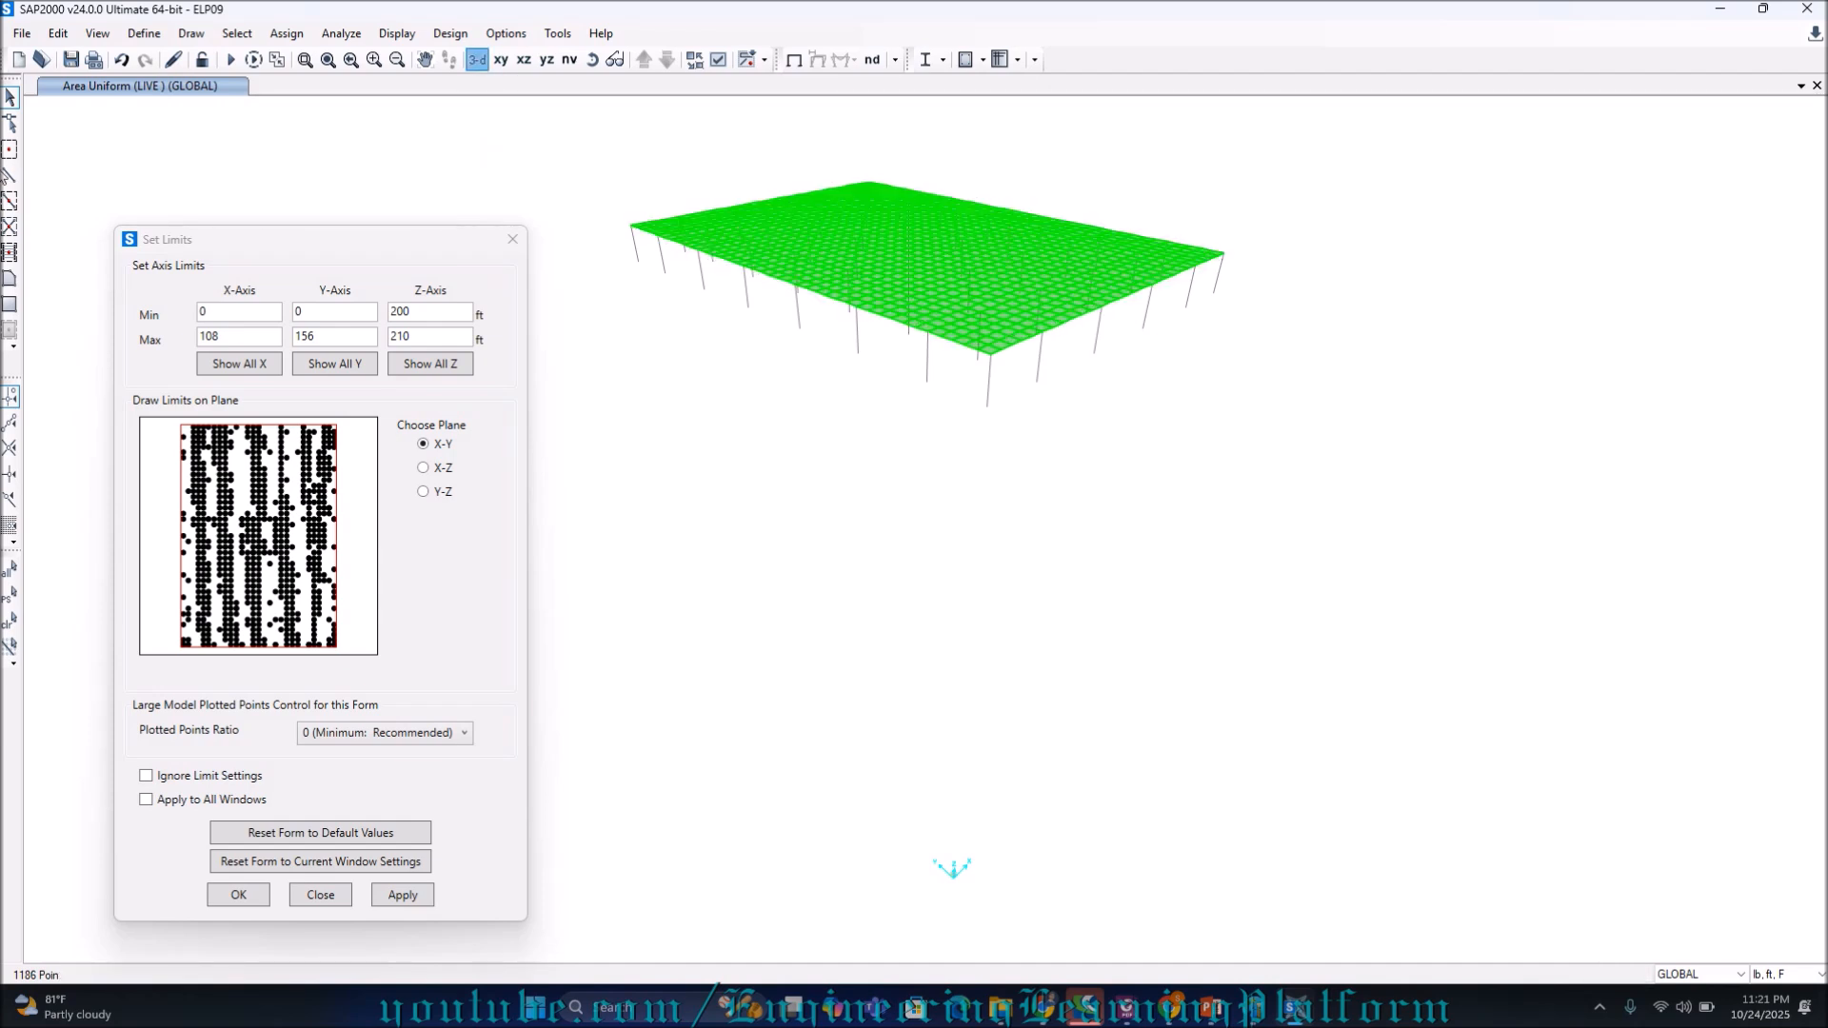
pyautogui.click(10, 627)
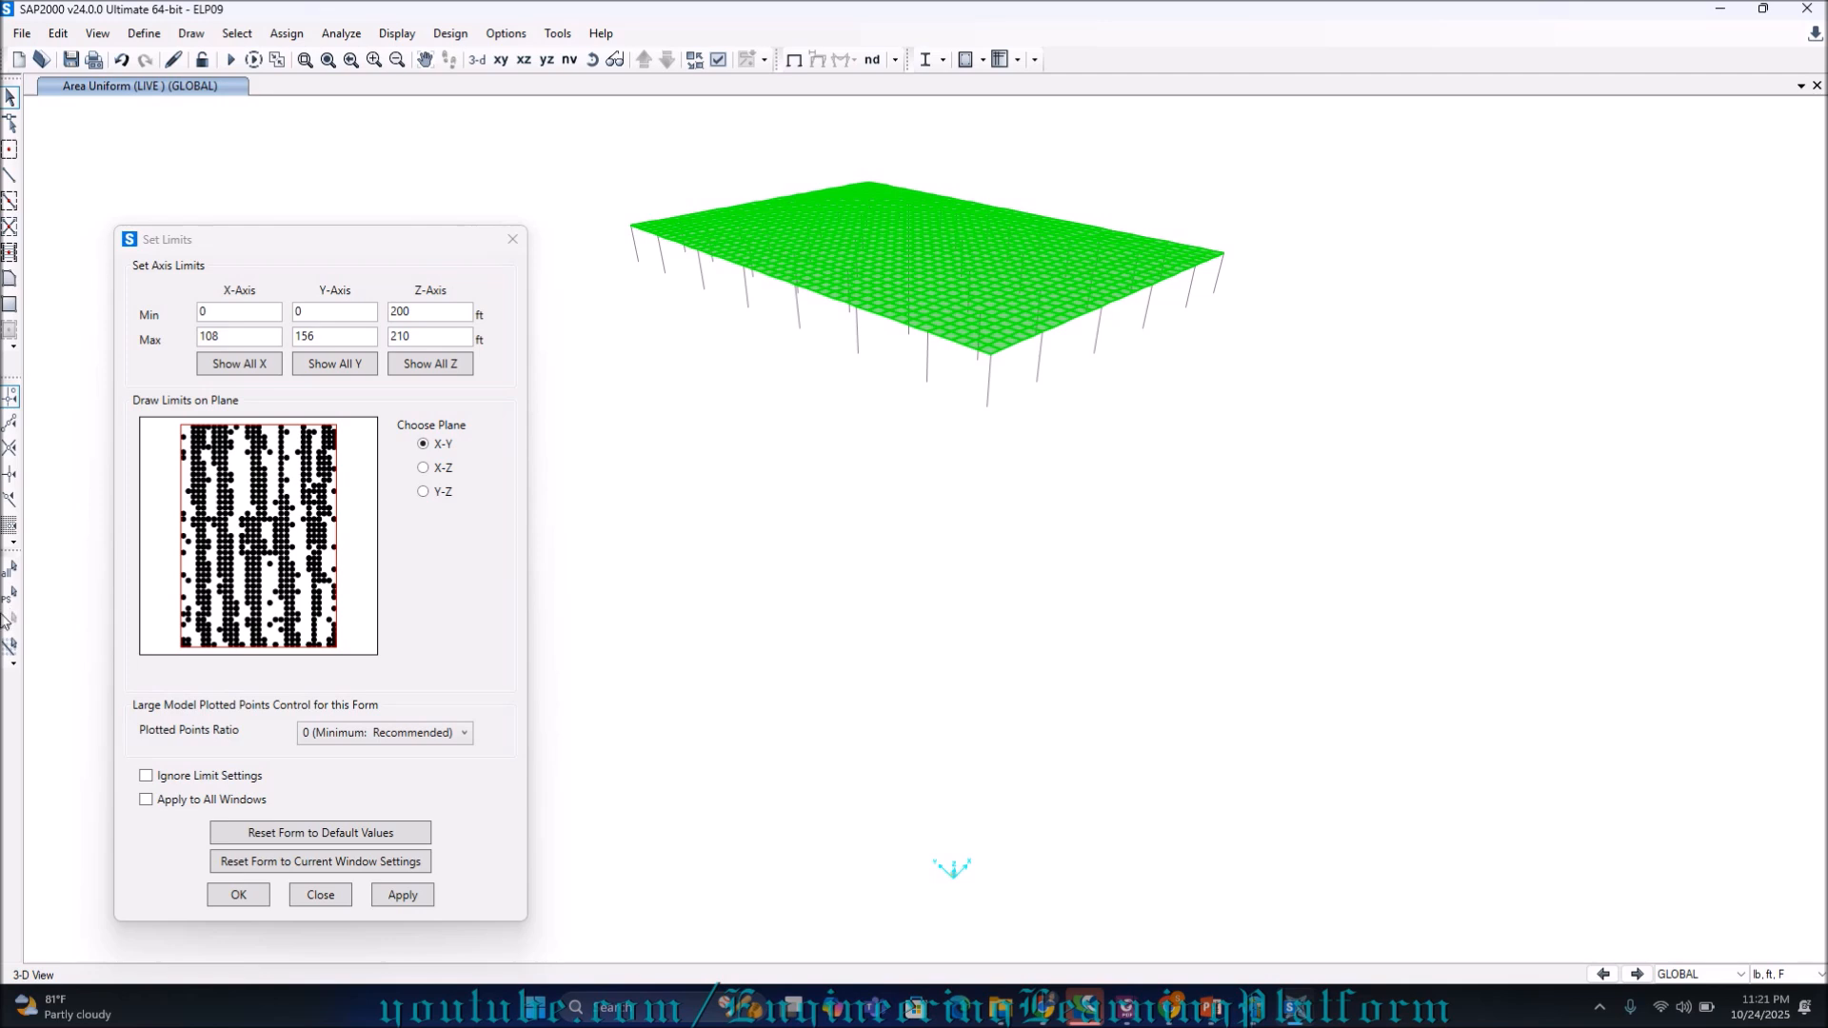
# Window-select the entire roof slab from a flatter 3D viewing angle and inspect the selection from above
pyautogui.click(594, 62)
pyautogui.moveTo(837, 420); pyautogui.dragTo(525, 430)
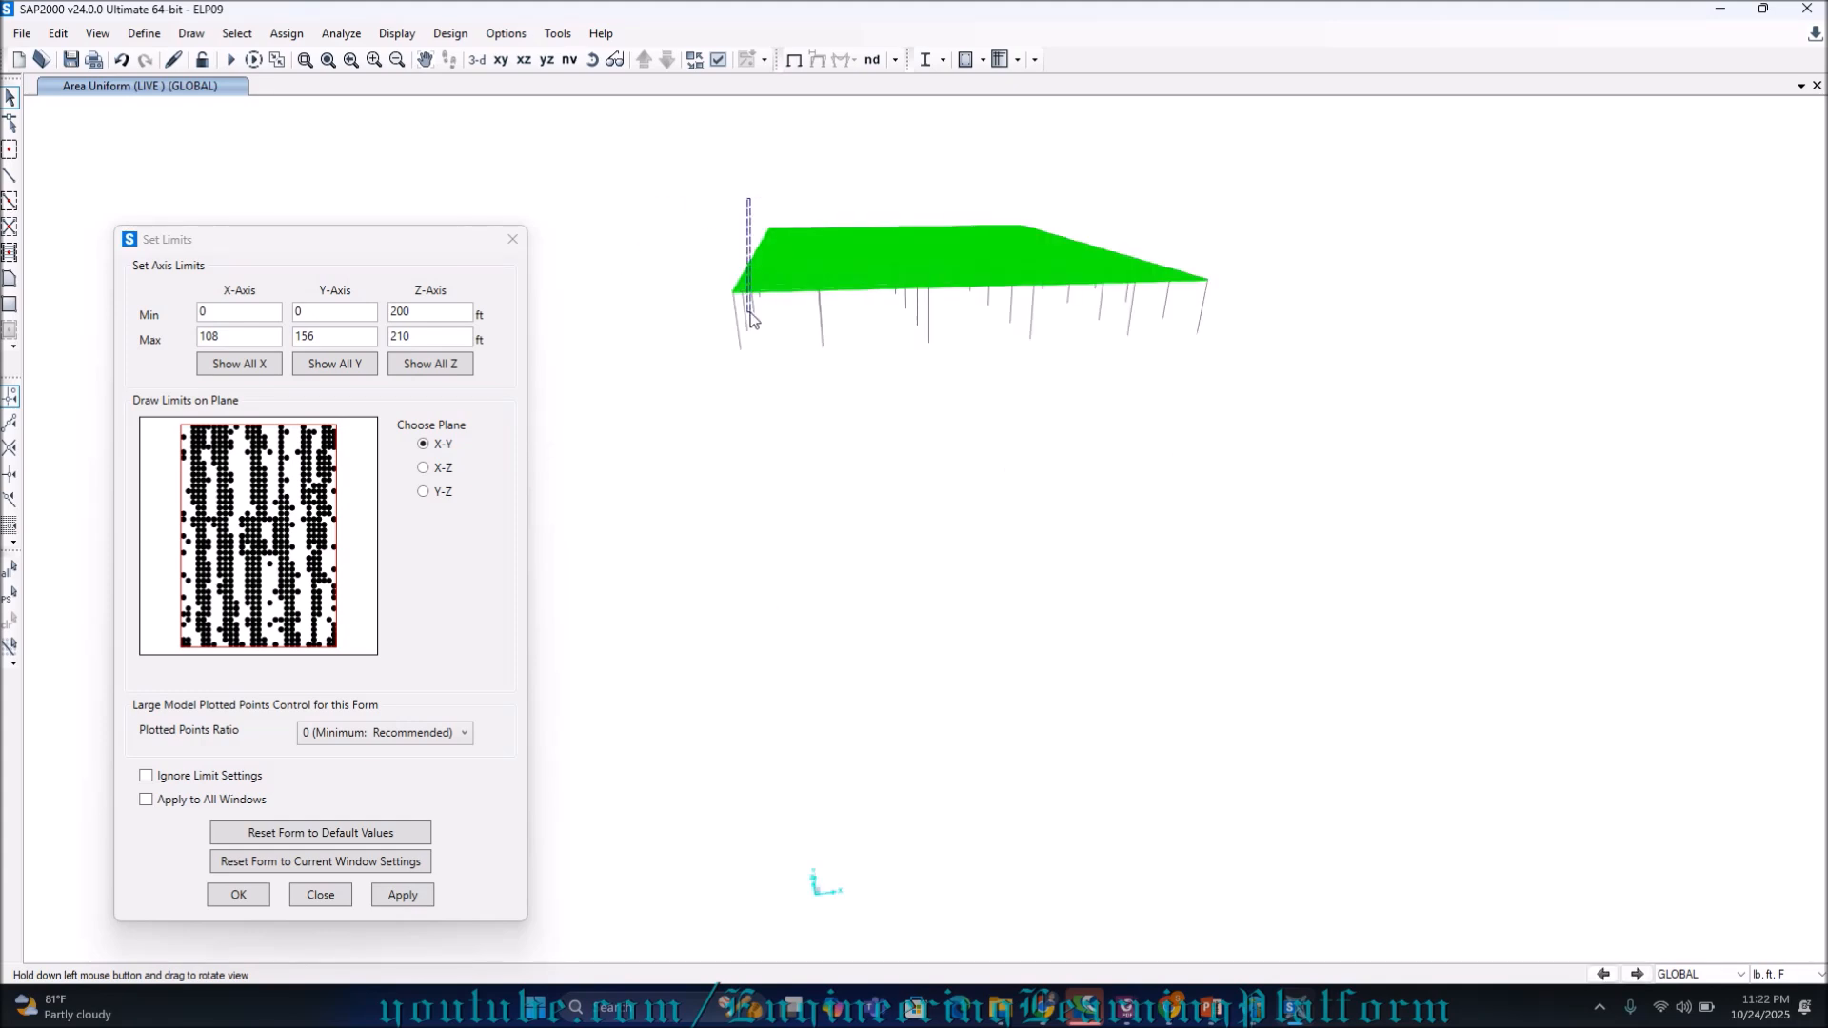
pyautogui.moveTo(709, 192); pyautogui.dragTo(1234, 300)
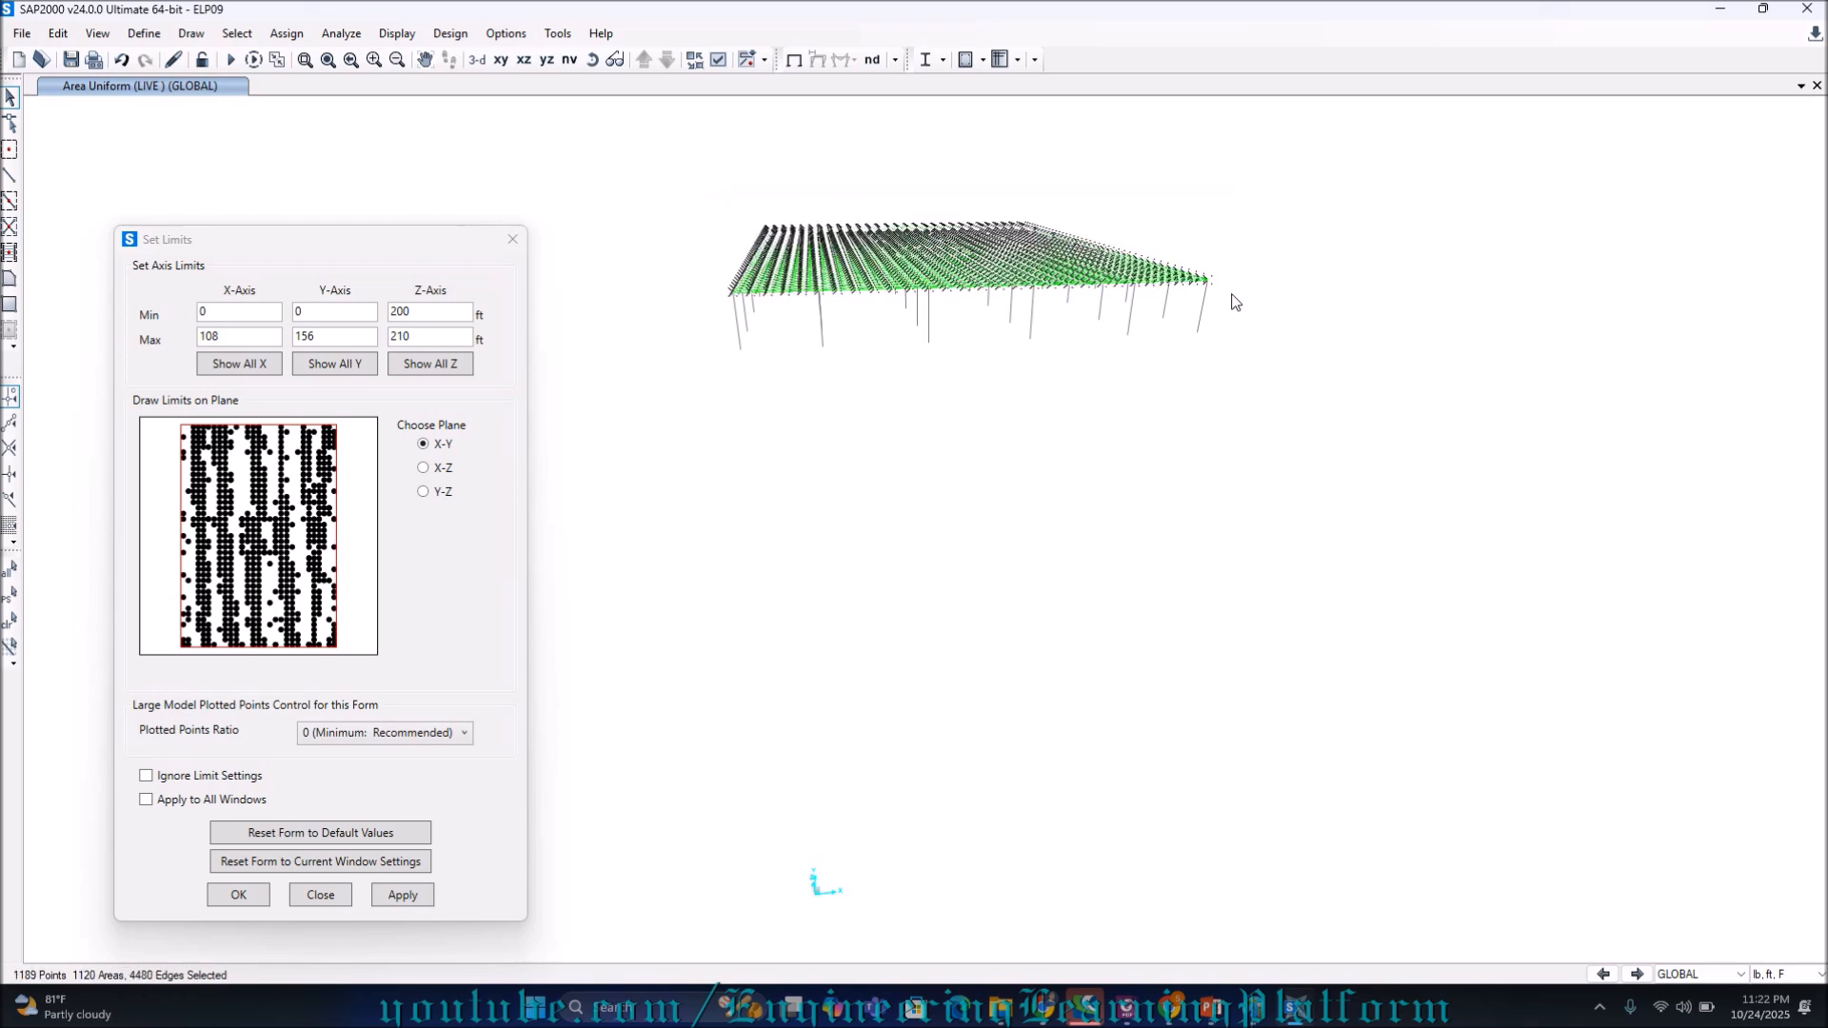
pyautogui.click(592, 64)
pyautogui.moveTo(620, 163); pyautogui.dragTo(704, 223)
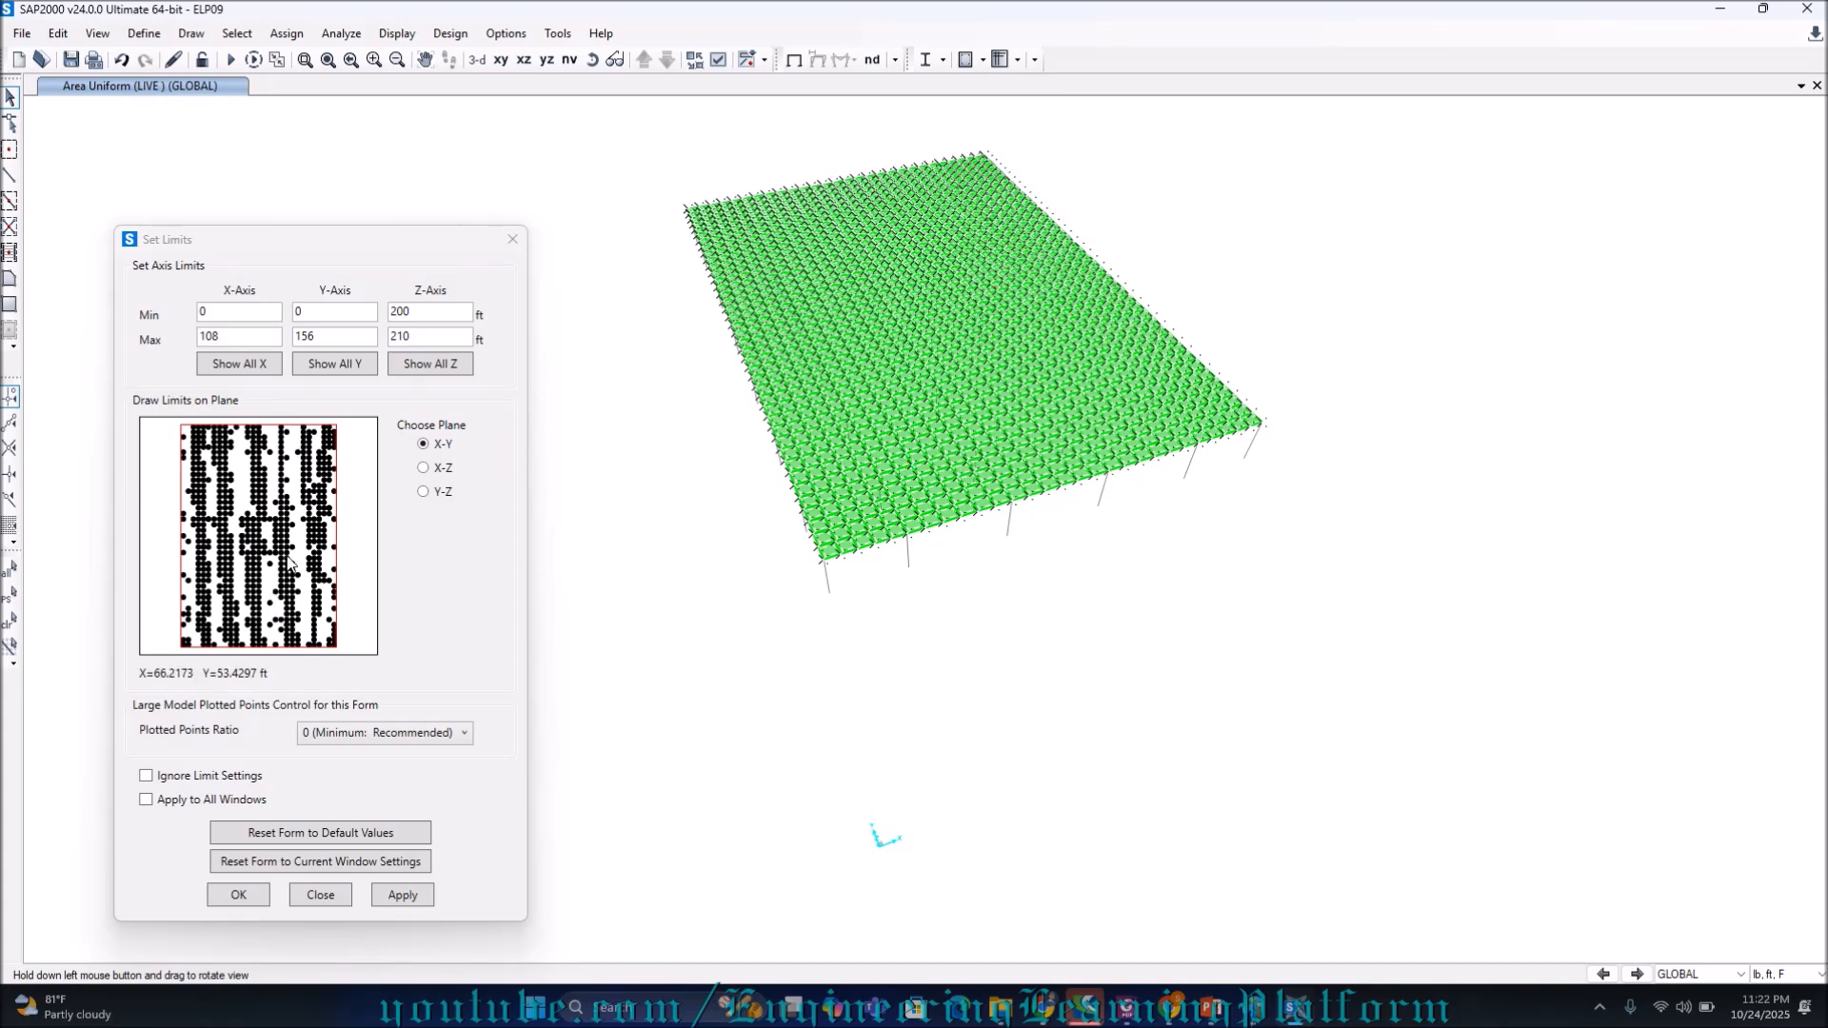
# Reset the minimum Z view limit to 0 ft to show the whole building, check the roof selection, and close the limits settings
pyautogui.doubleClick(426, 334)
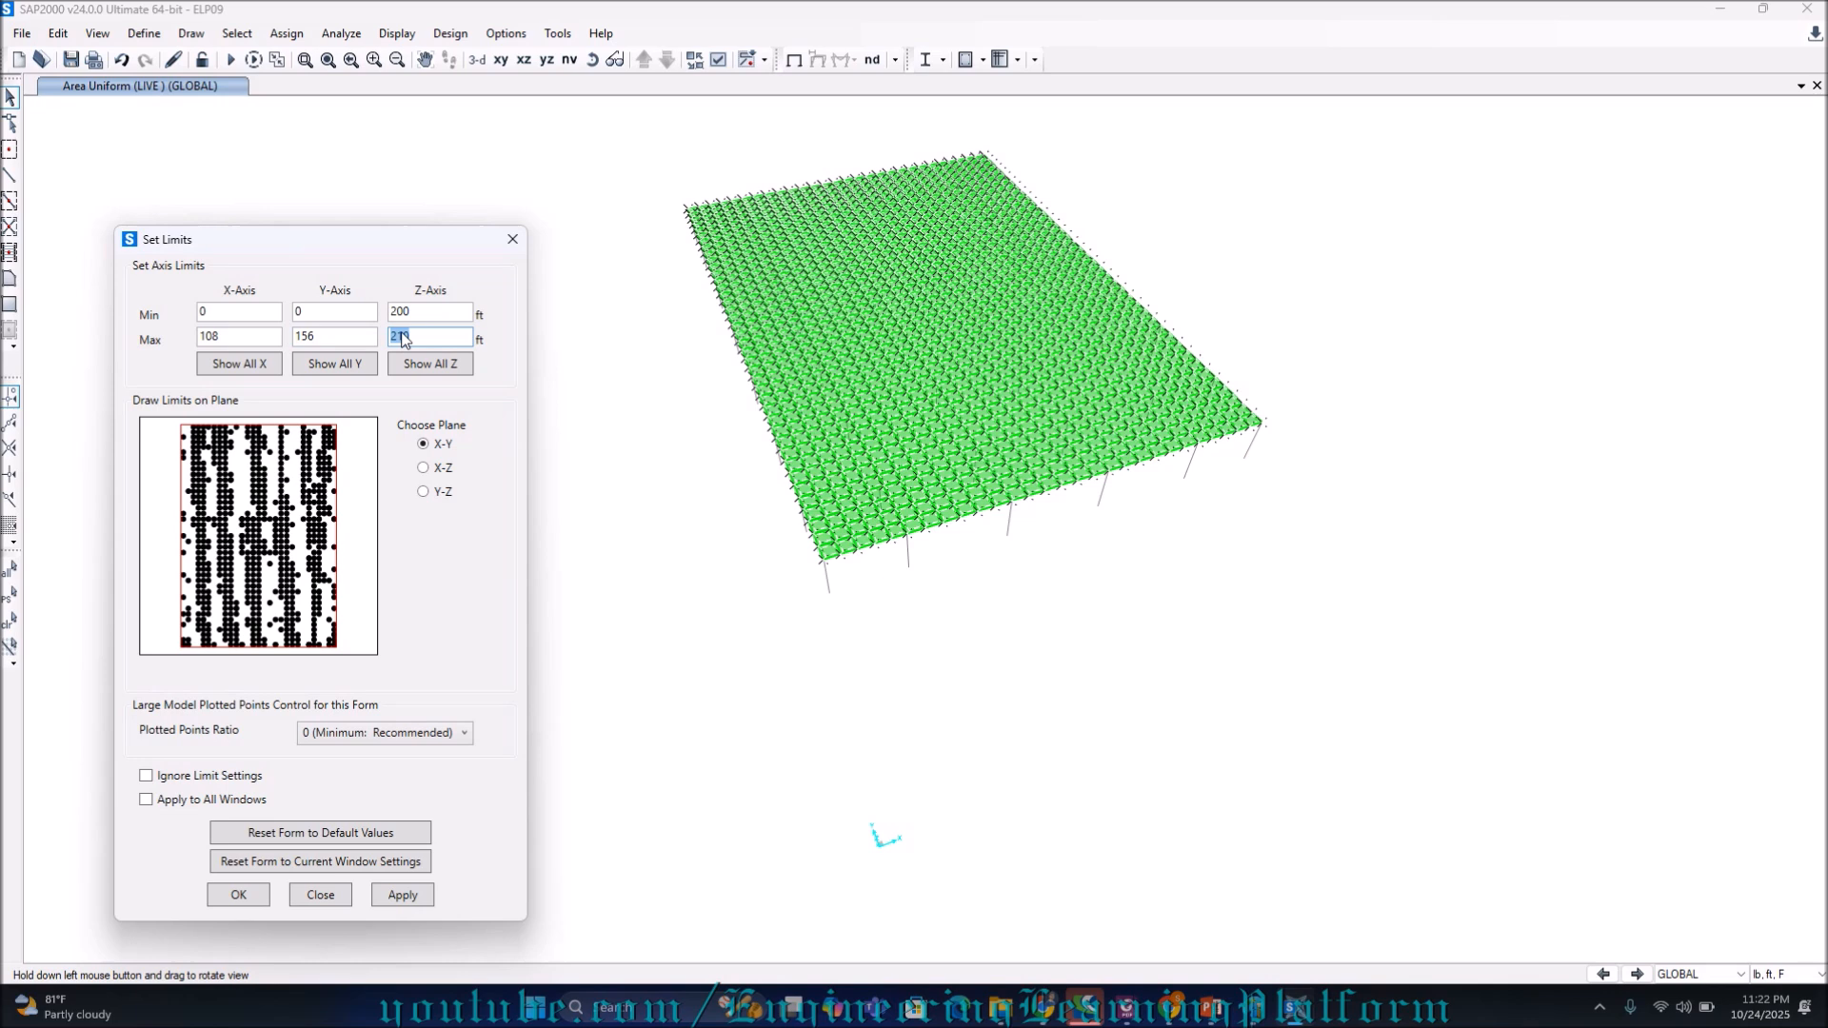
pyautogui.doubleClick(454, 318)
pyautogui.write('0')
pyautogui.click(402, 895)
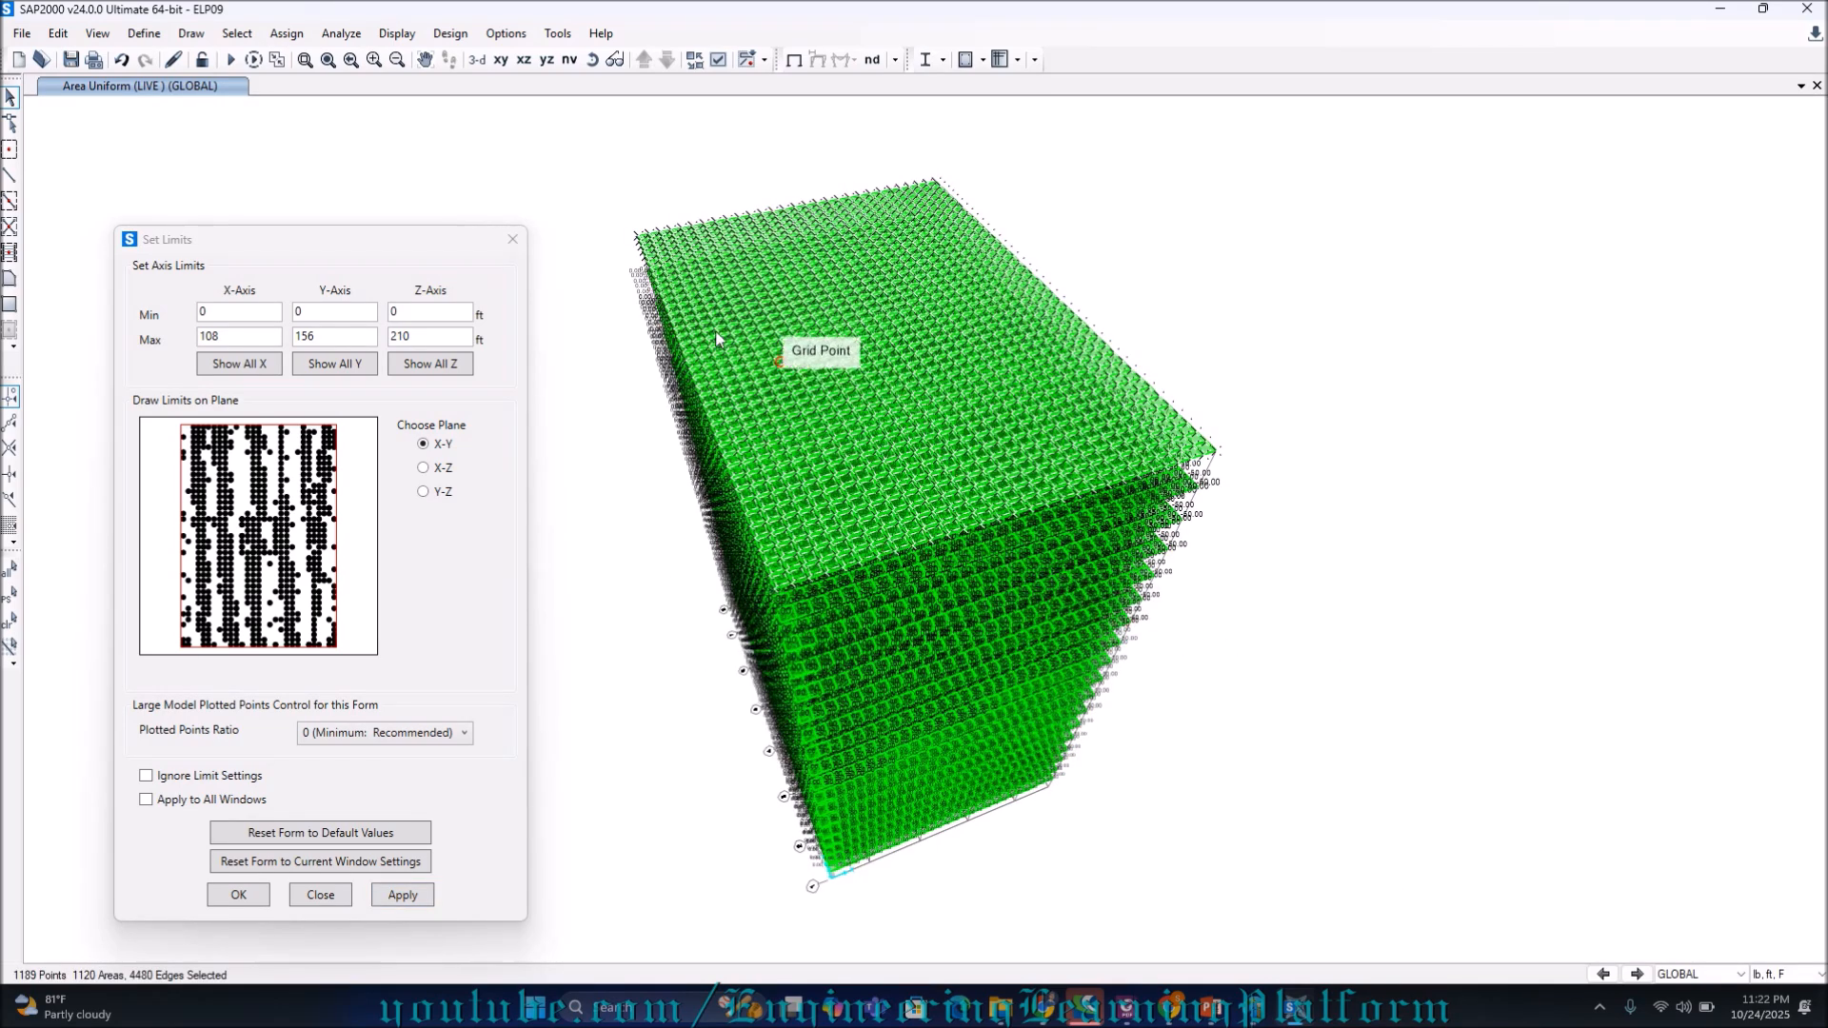
pyautogui.click(565, 65)
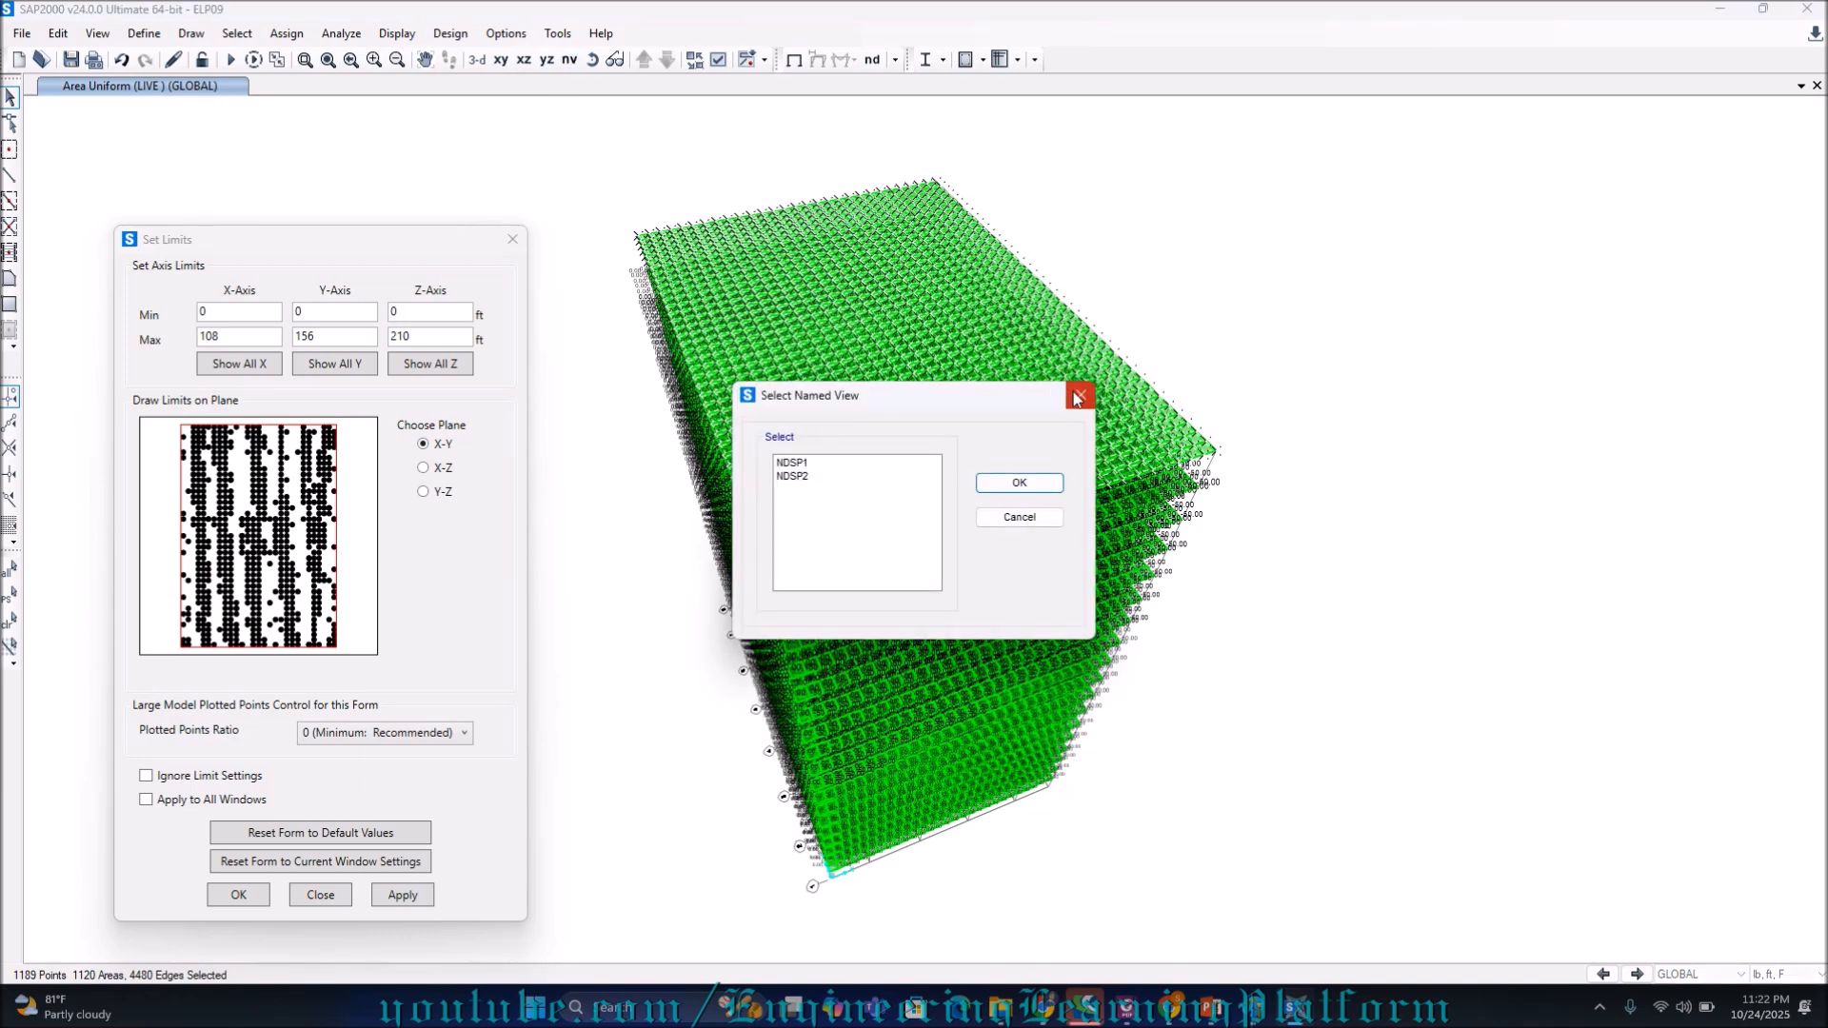
pyautogui.click(1076, 398)
pyautogui.click(590, 60)
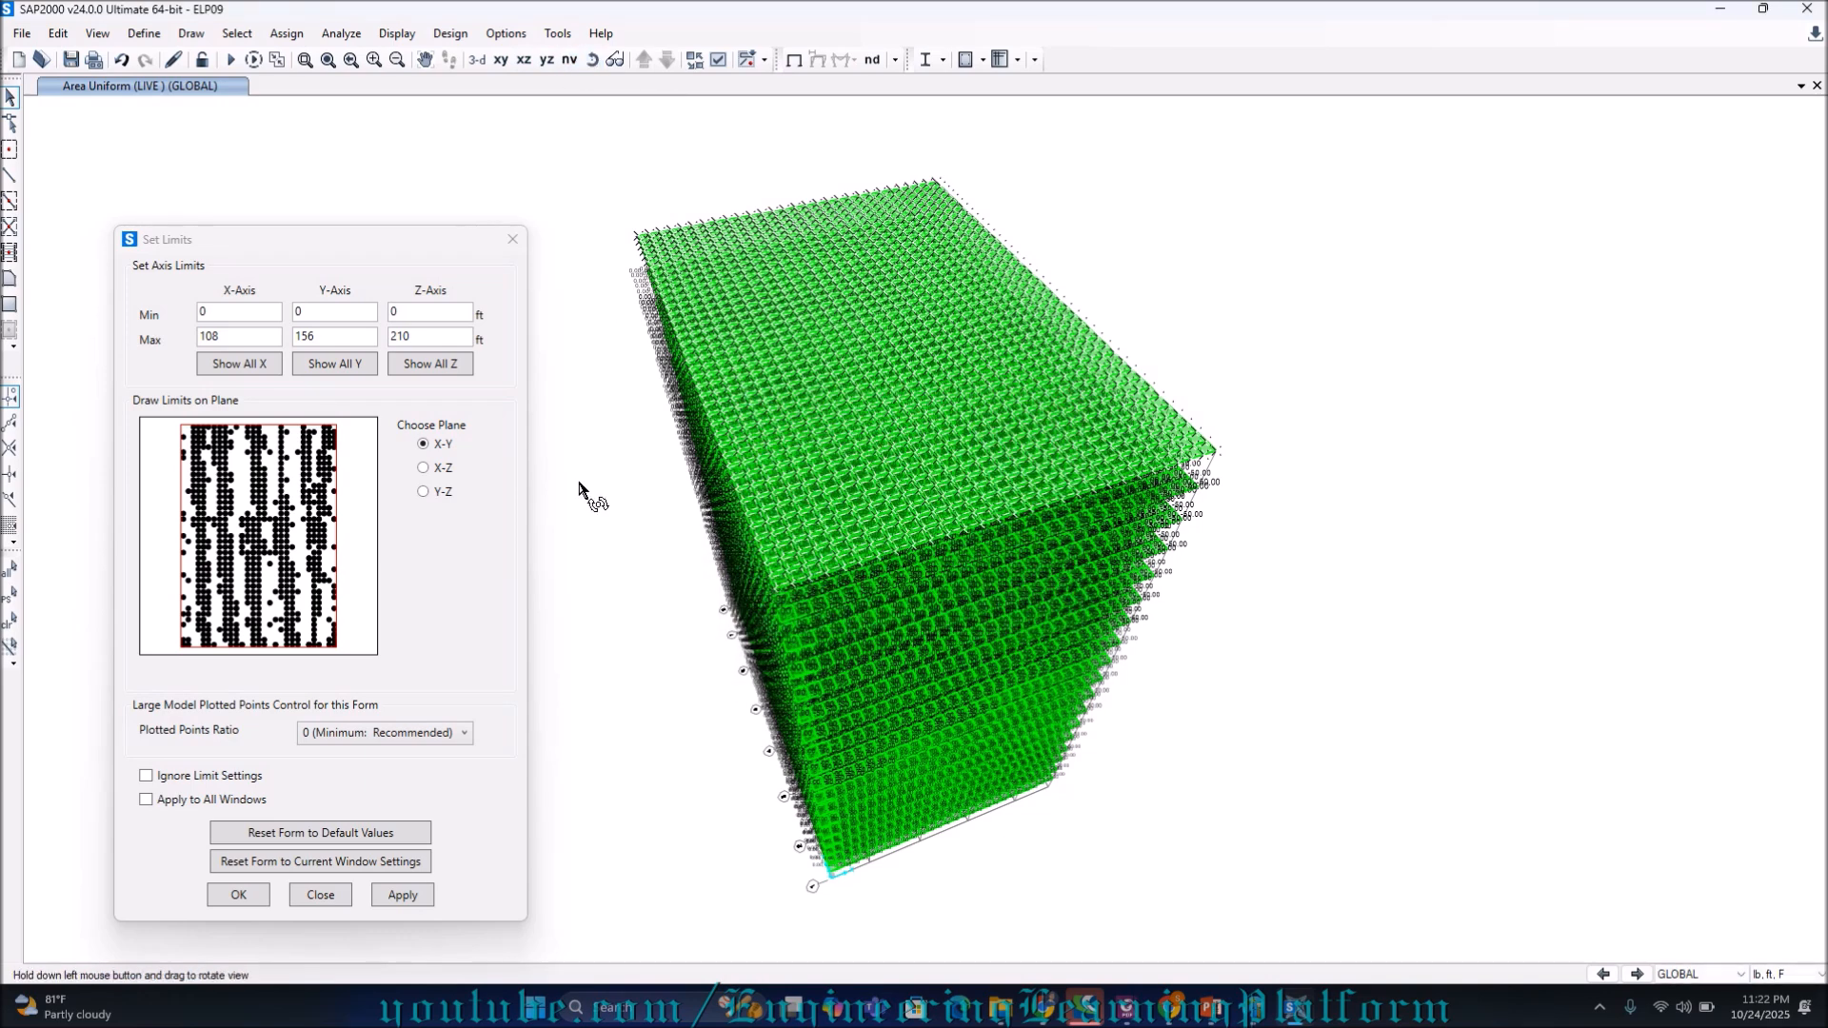
pyautogui.moveTo(575, 488); pyautogui.dragTo(632, 348)
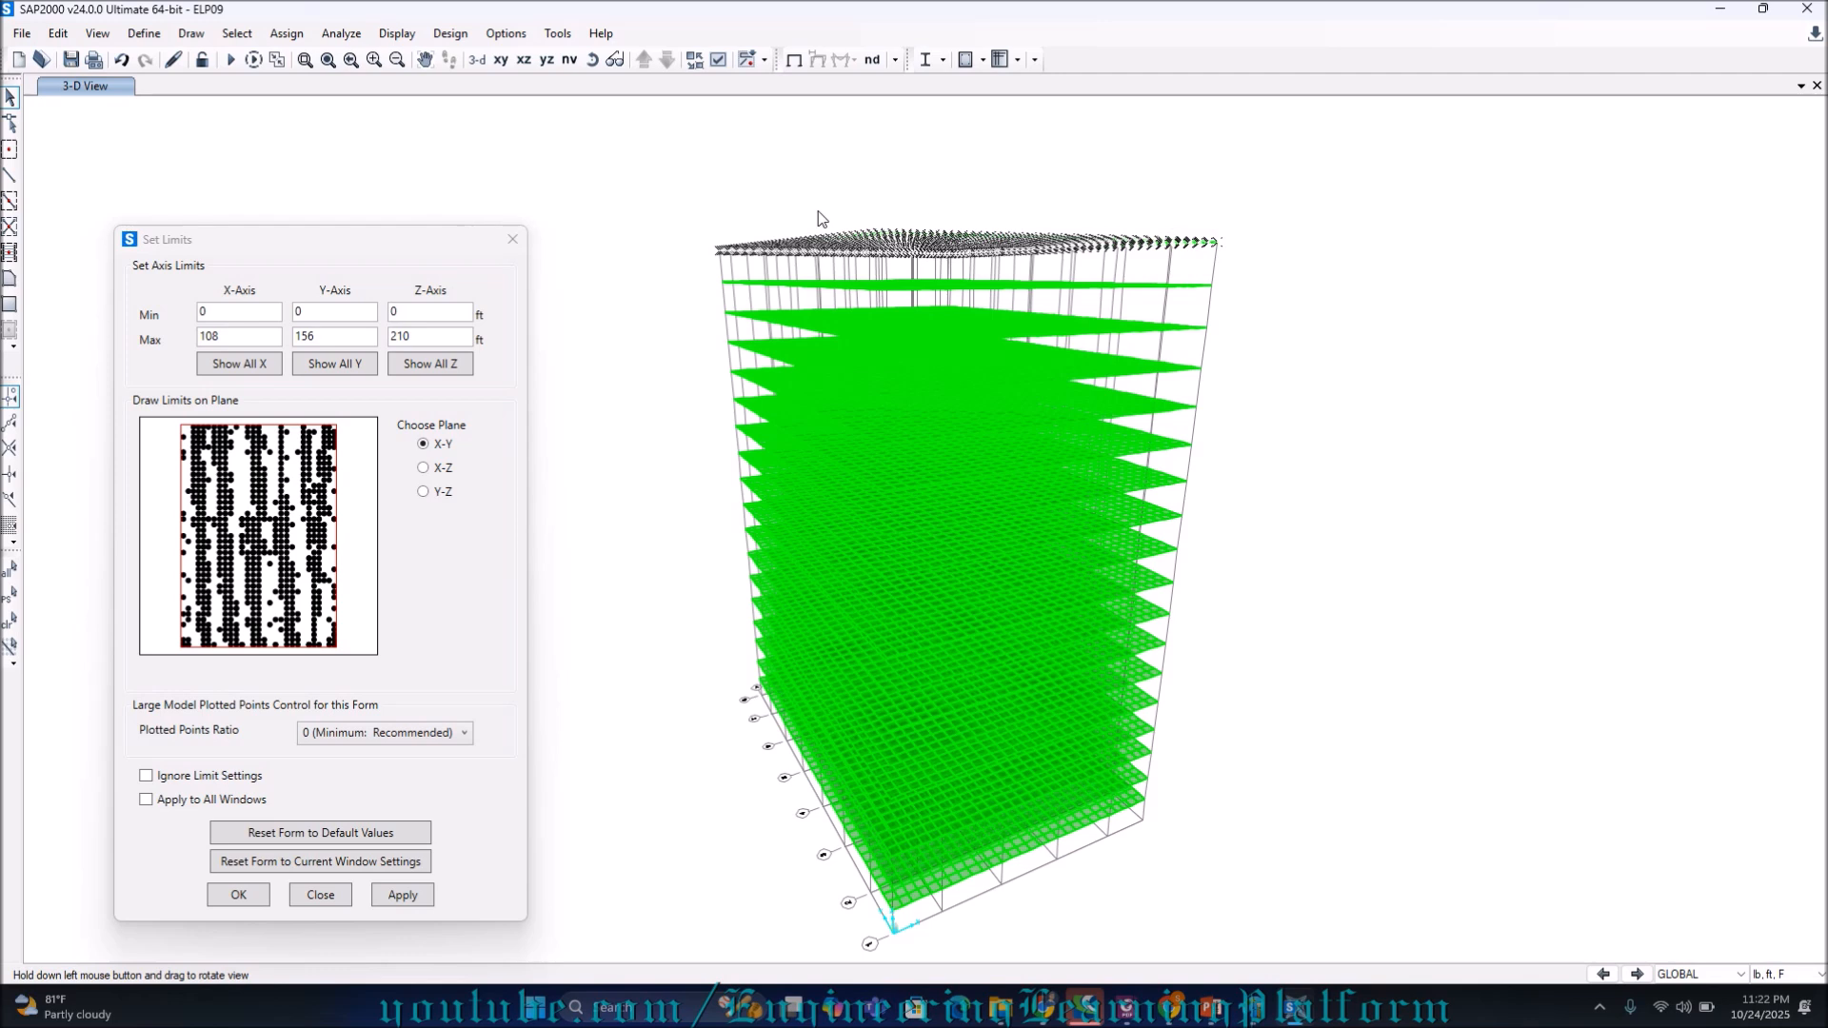
pyautogui.click(324, 896)
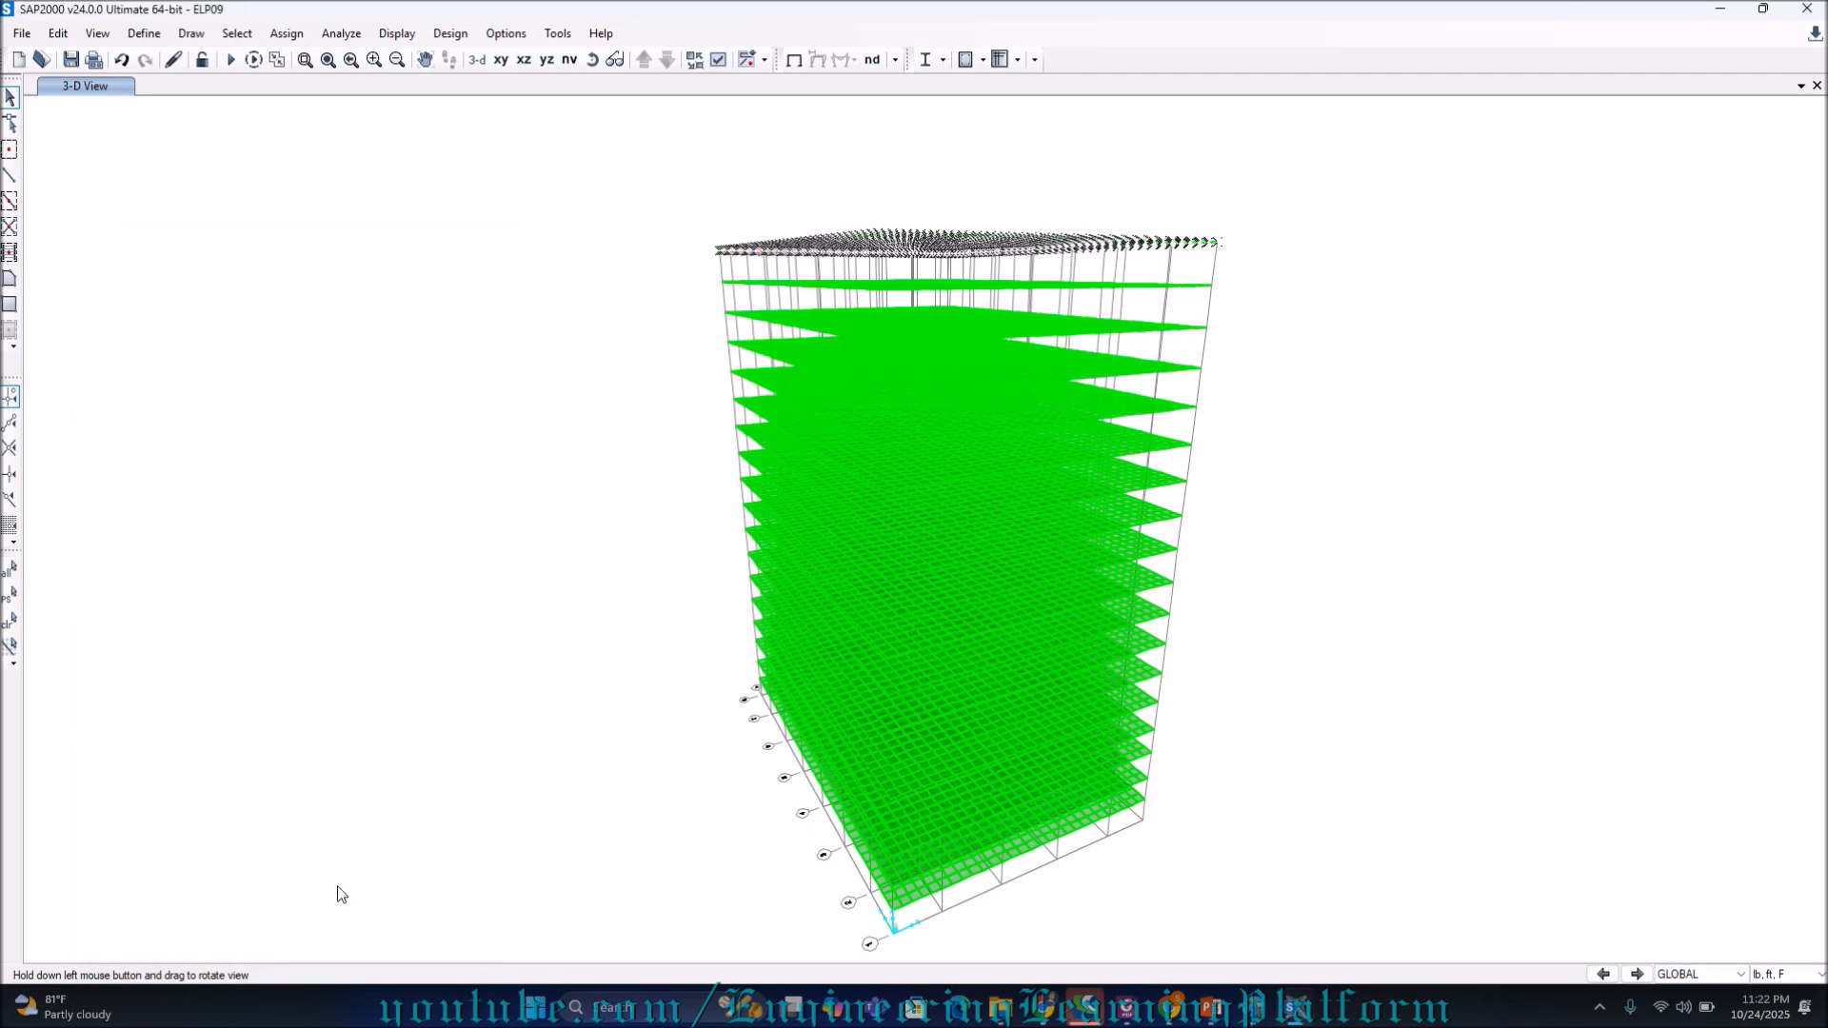
# Assign a uniform gravity area load of 20 lb/ft² in the LIVE pattern to the selected roof slab, replacing its existing load
pyautogui.click(286, 33)
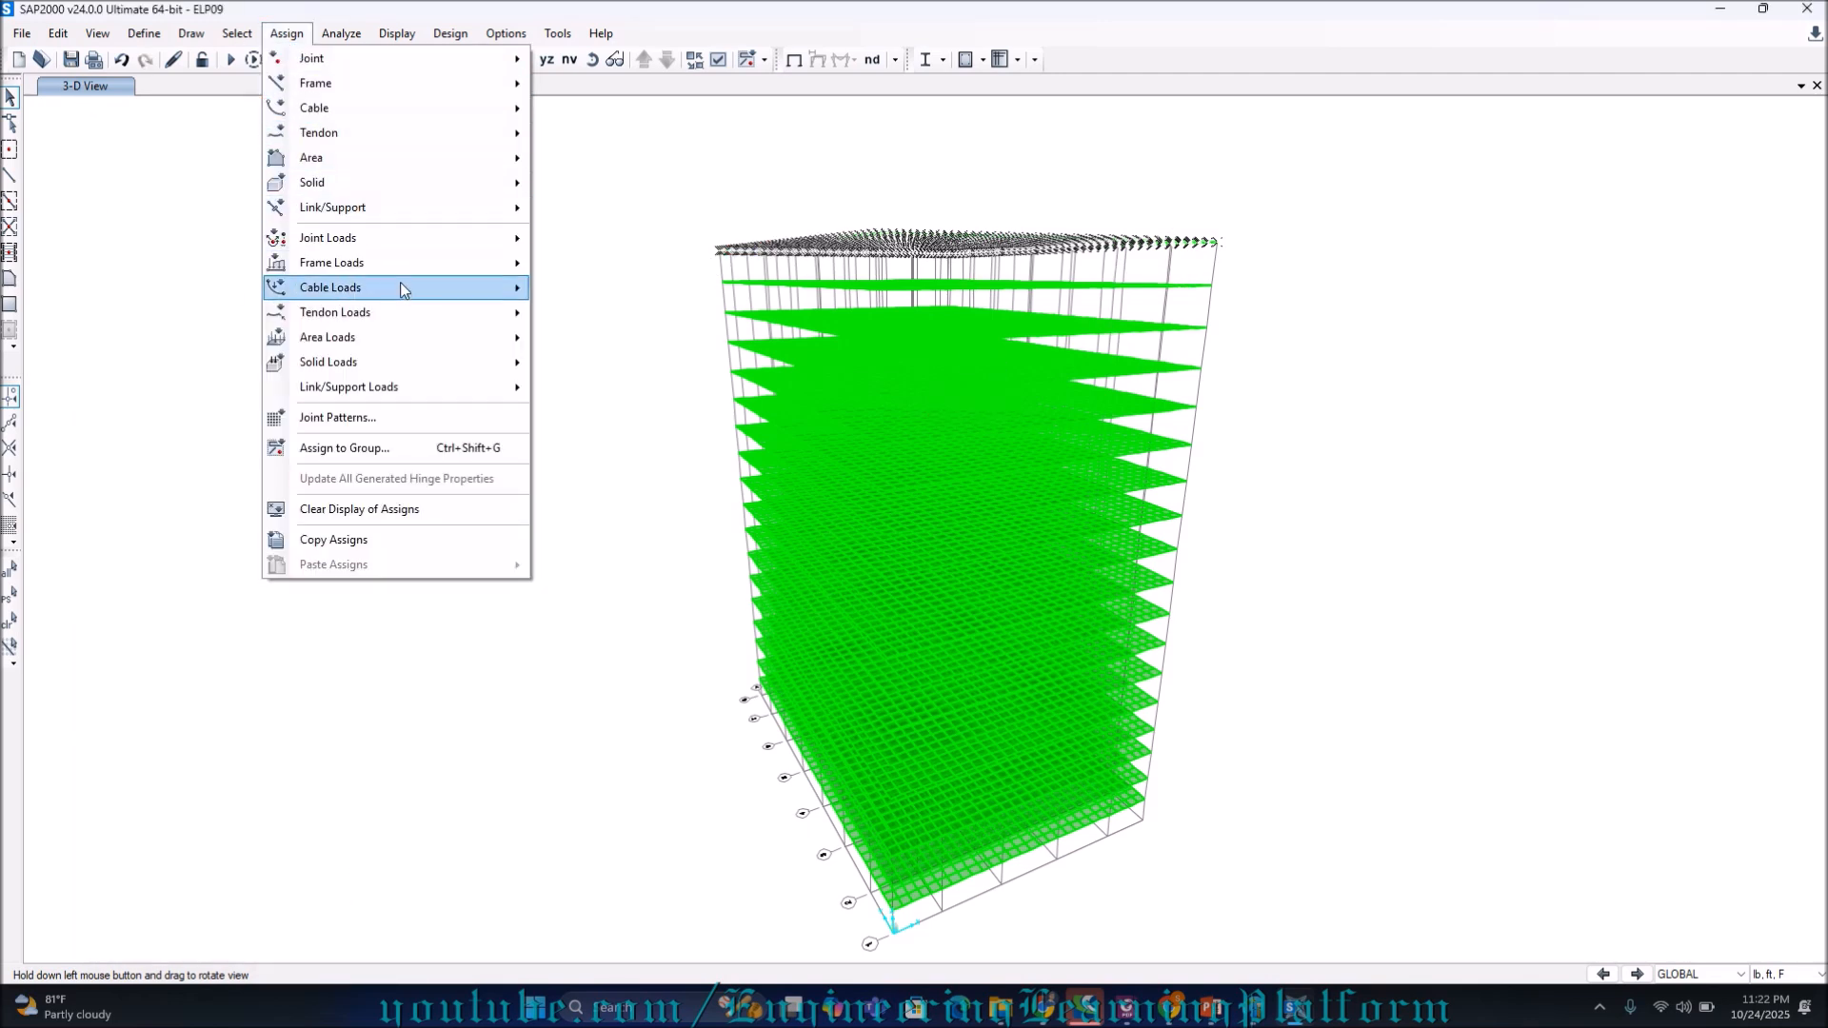
pyautogui.moveTo(421, 340)
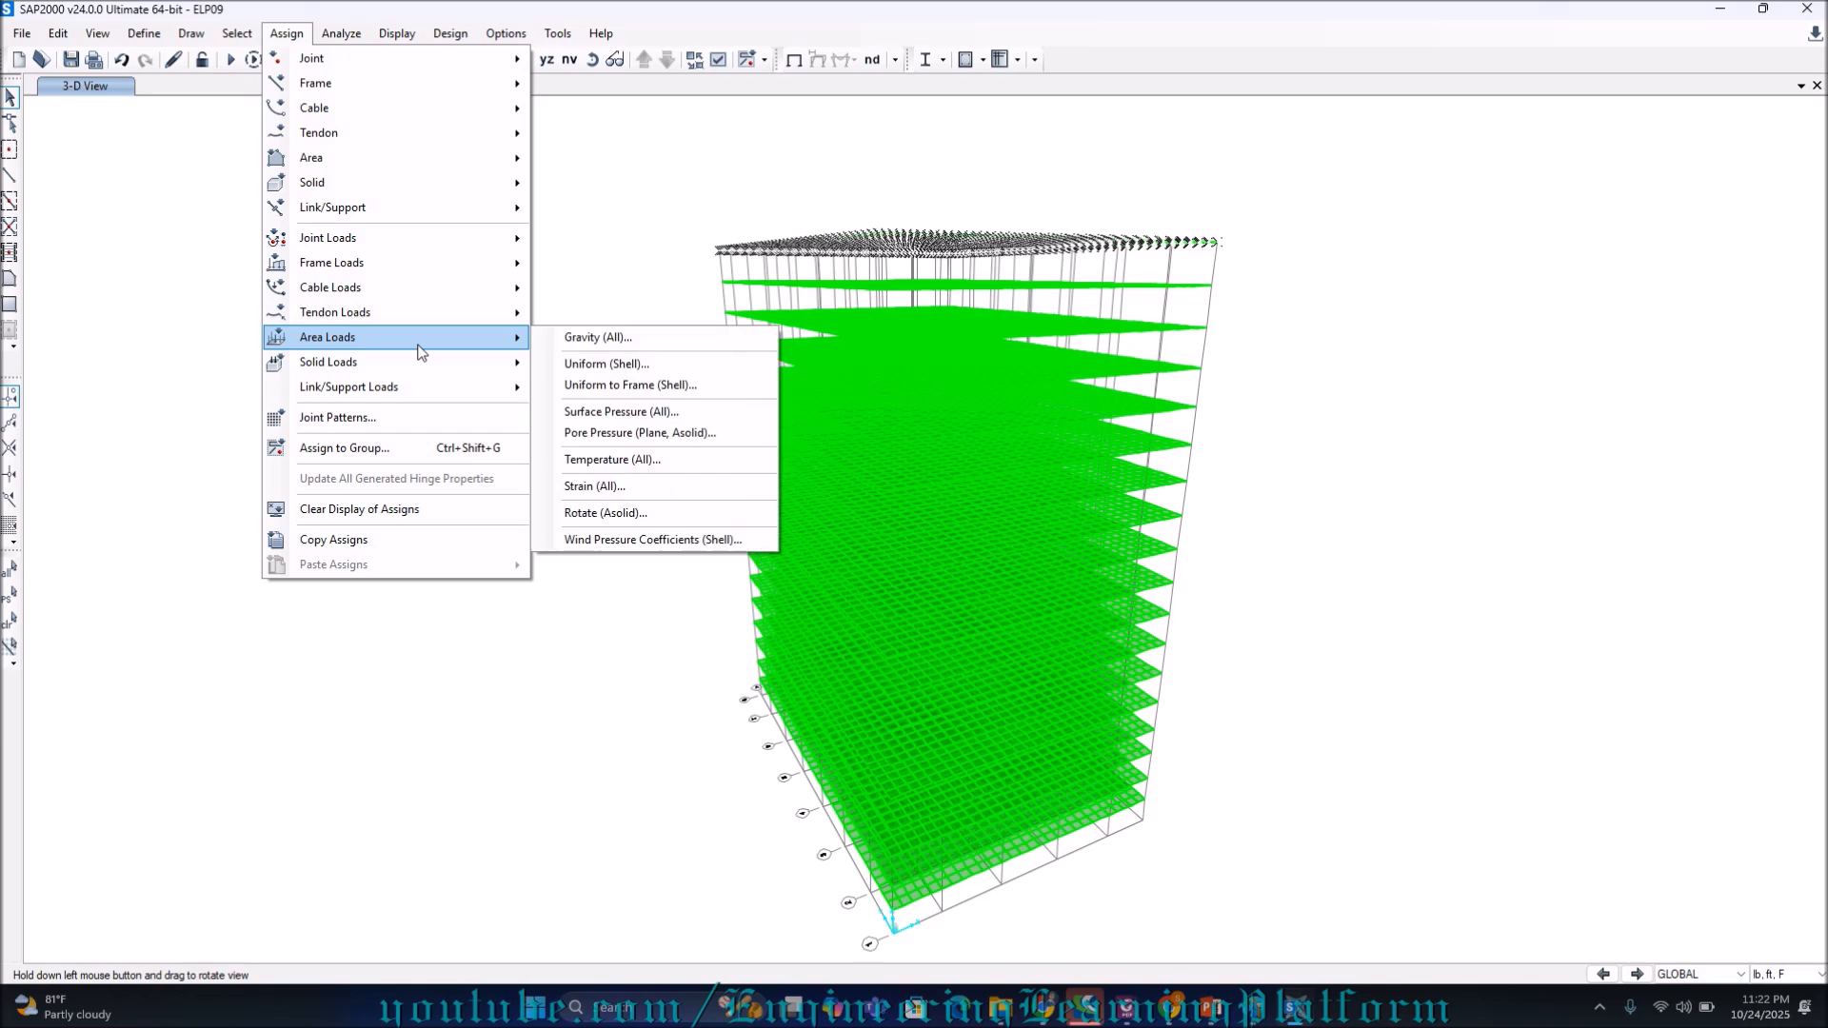
pyautogui.click(692, 369)
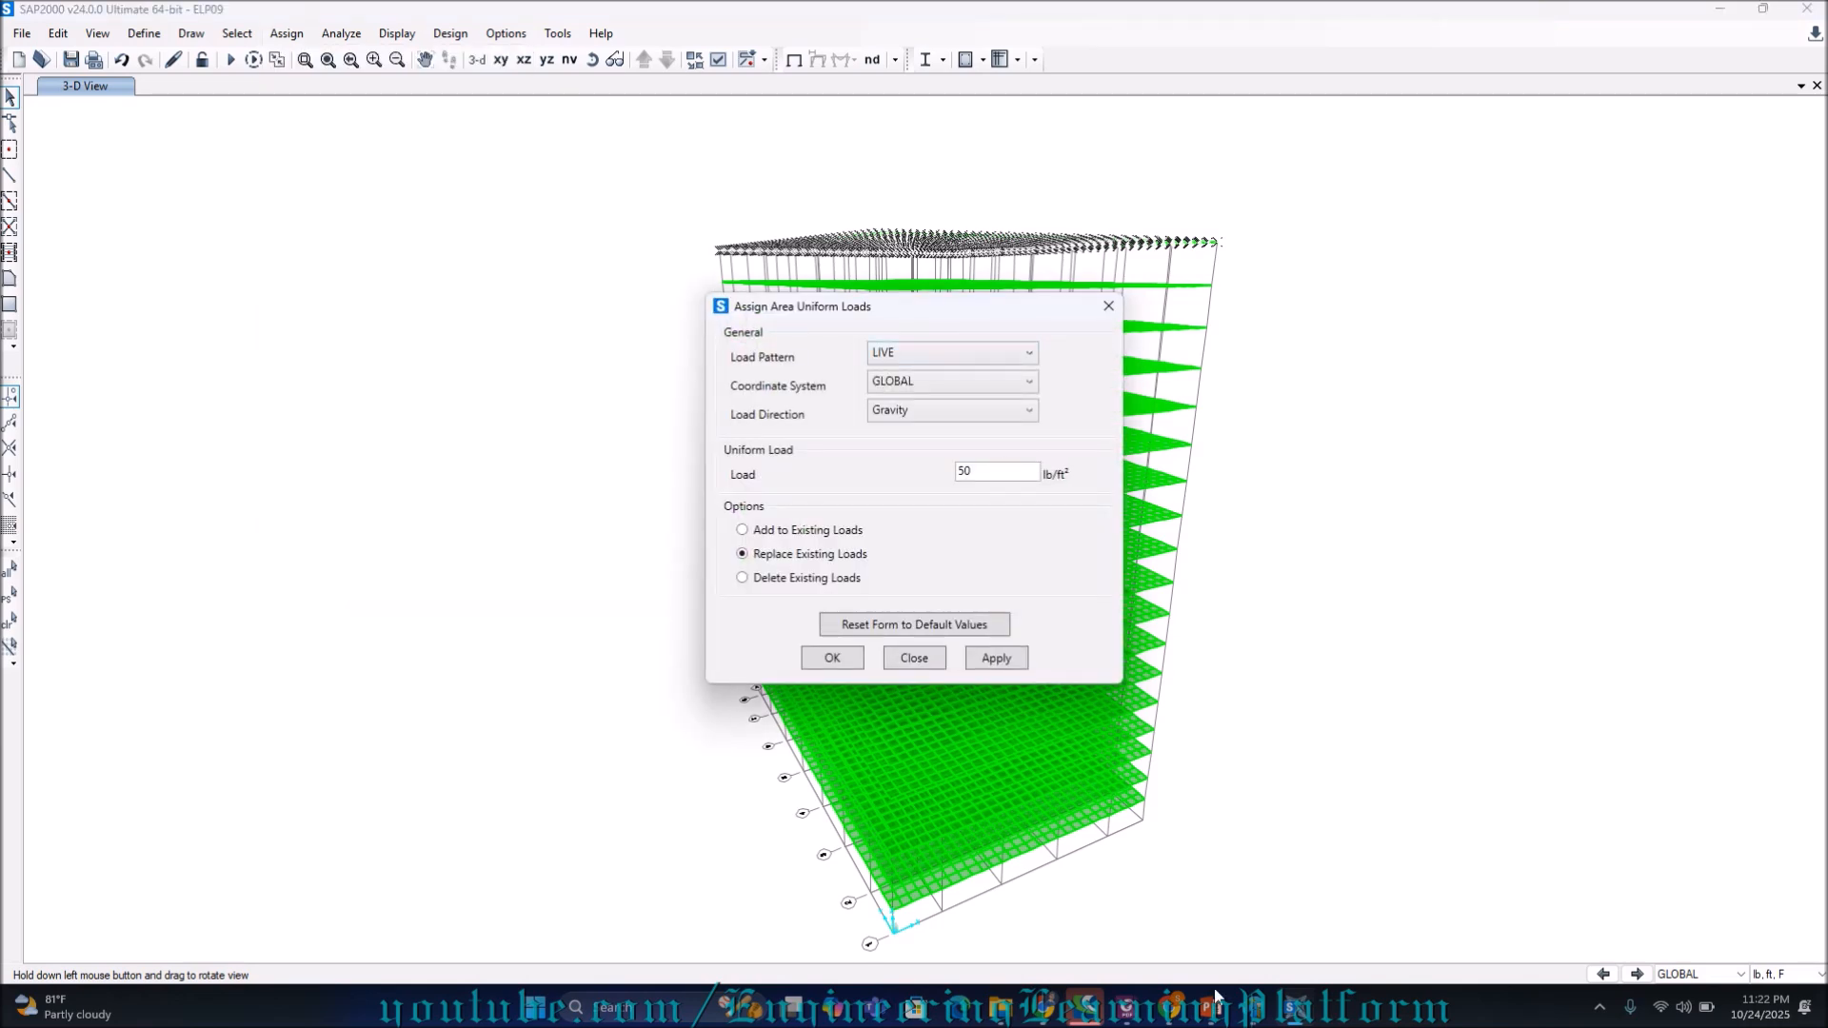
pyautogui.moveTo(1224, 1019)
pyautogui.moveTo(1290, 945)
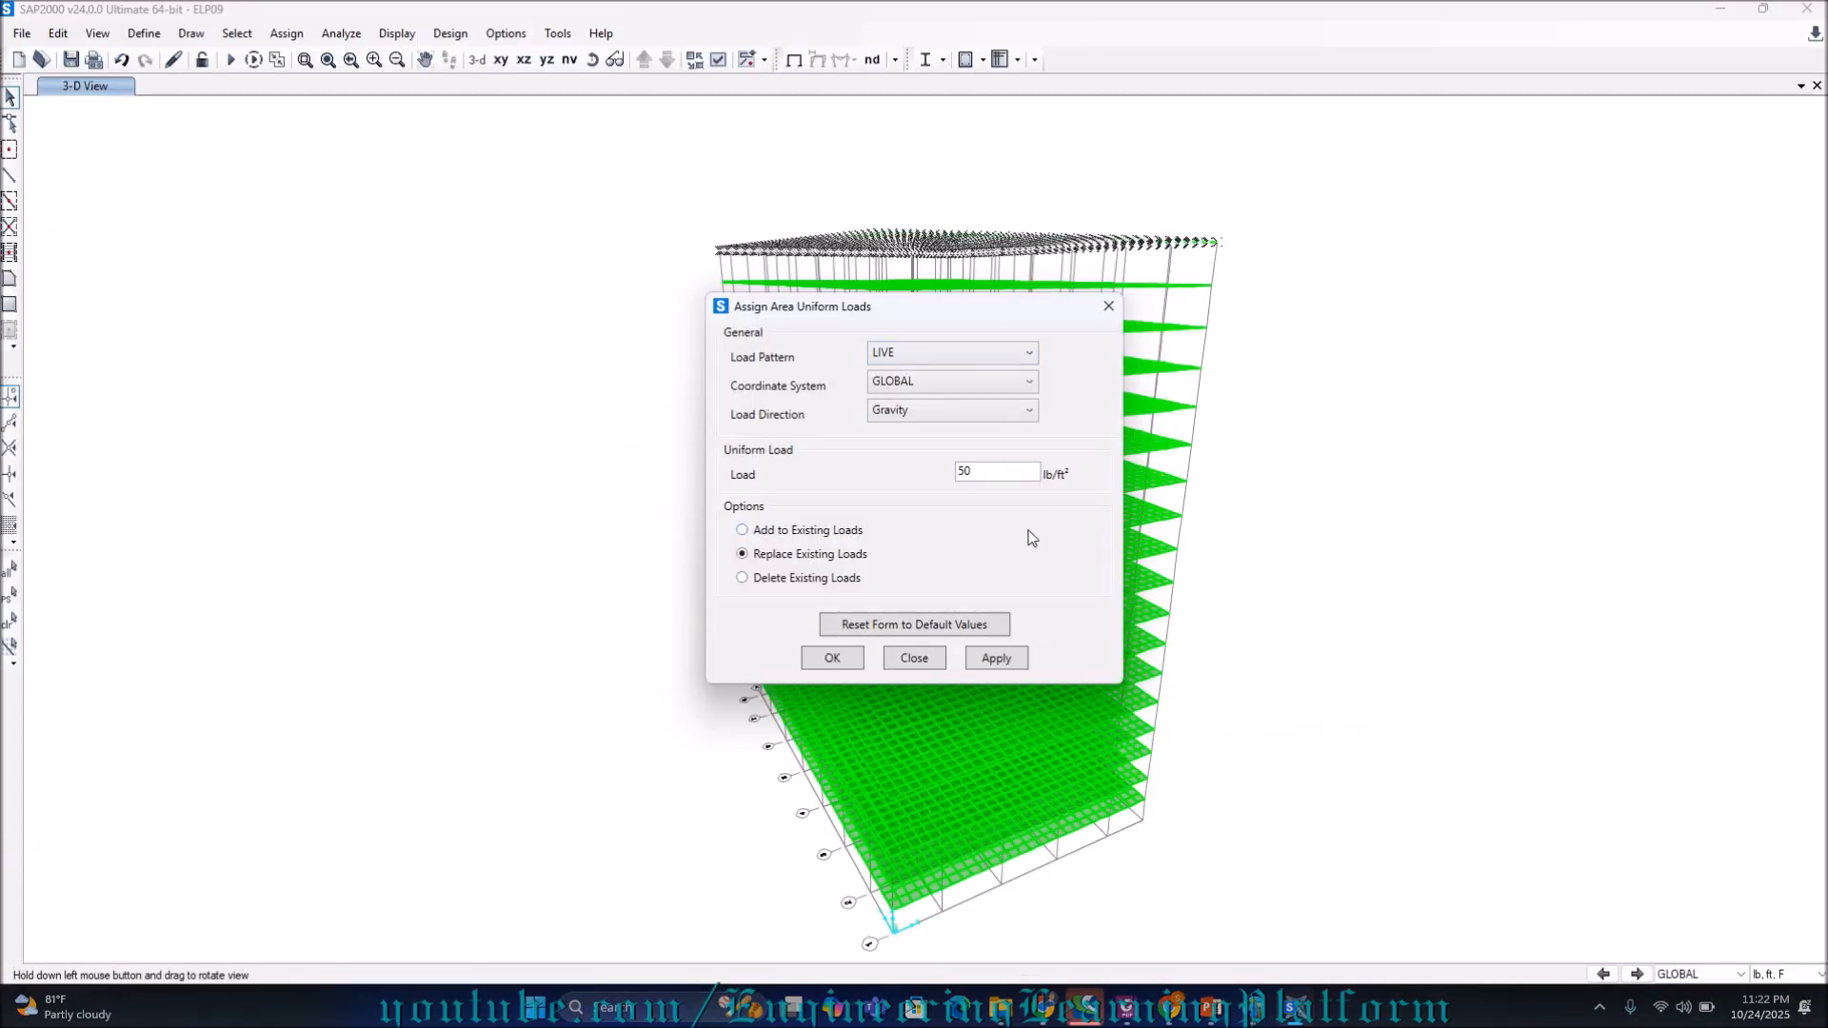
pyautogui.doubleClick(980, 471)
pyautogui.write('20')
pyautogui.click(990, 659)
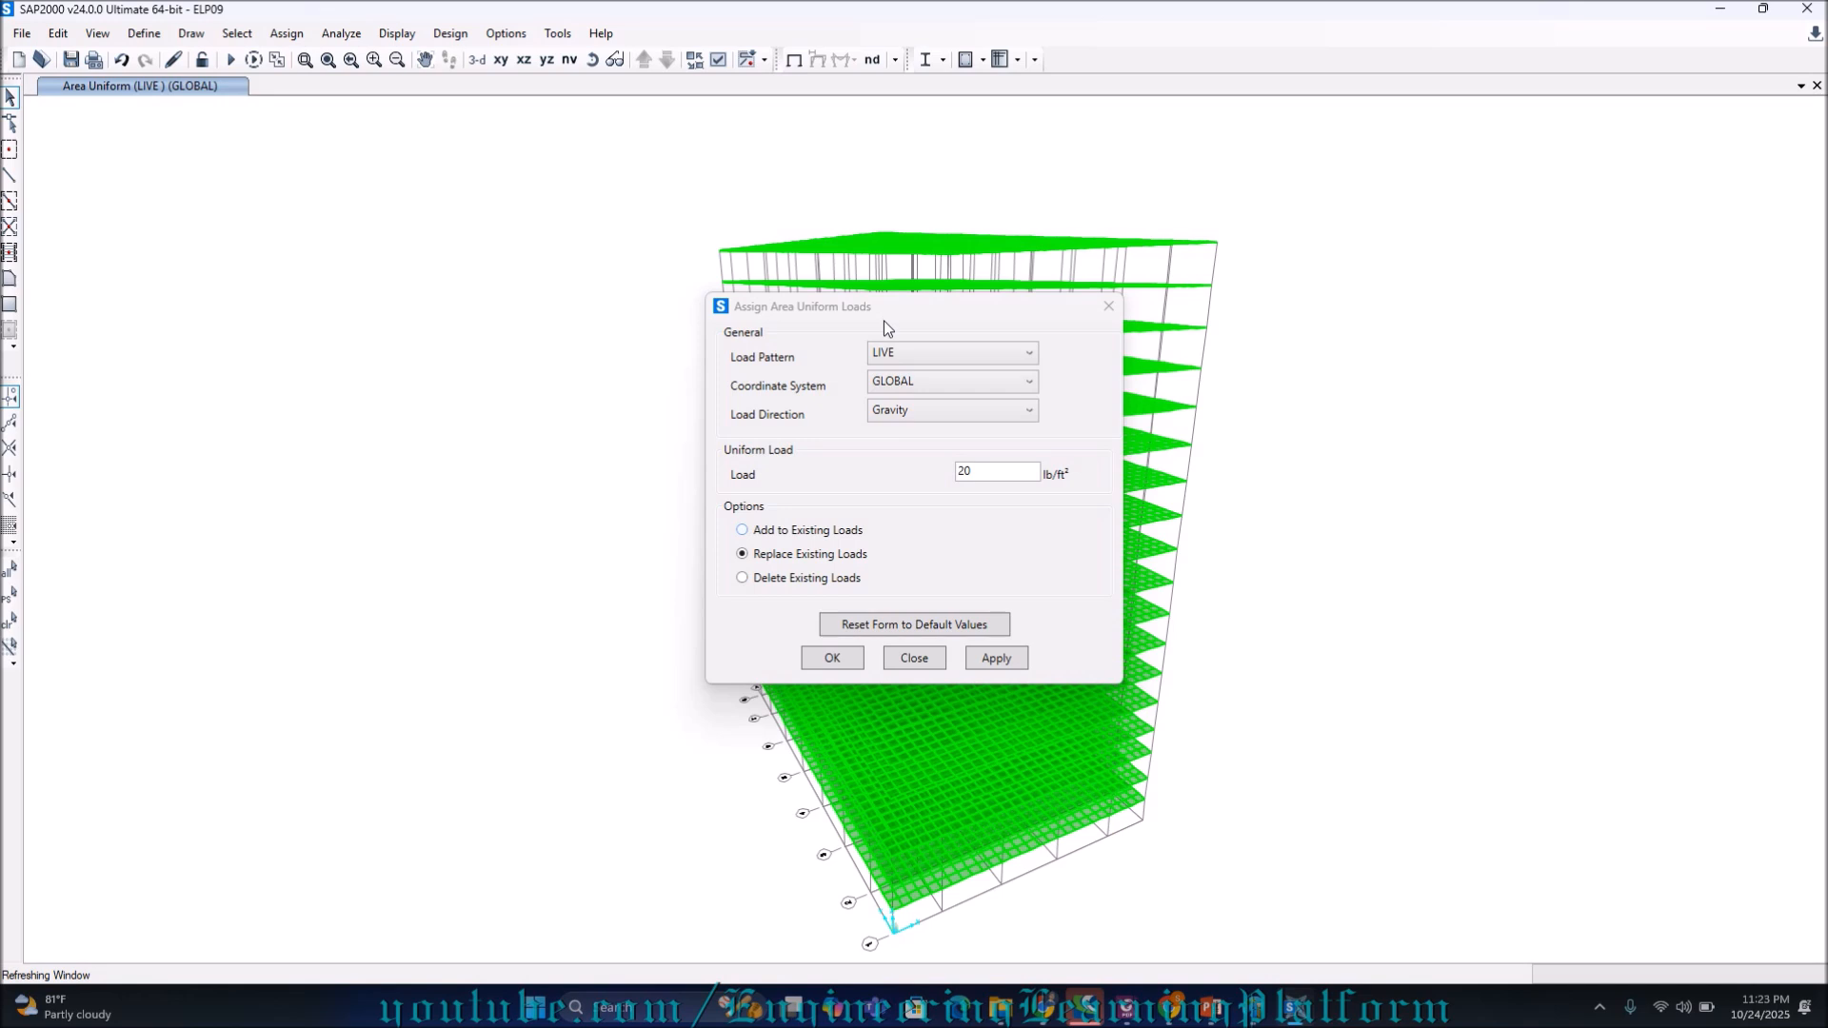
# Restore the previous roof slab selection and assign it a 20 lb/ft² uniform gravity load in the FINISHES pattern
pyautogui.click(9, 595)
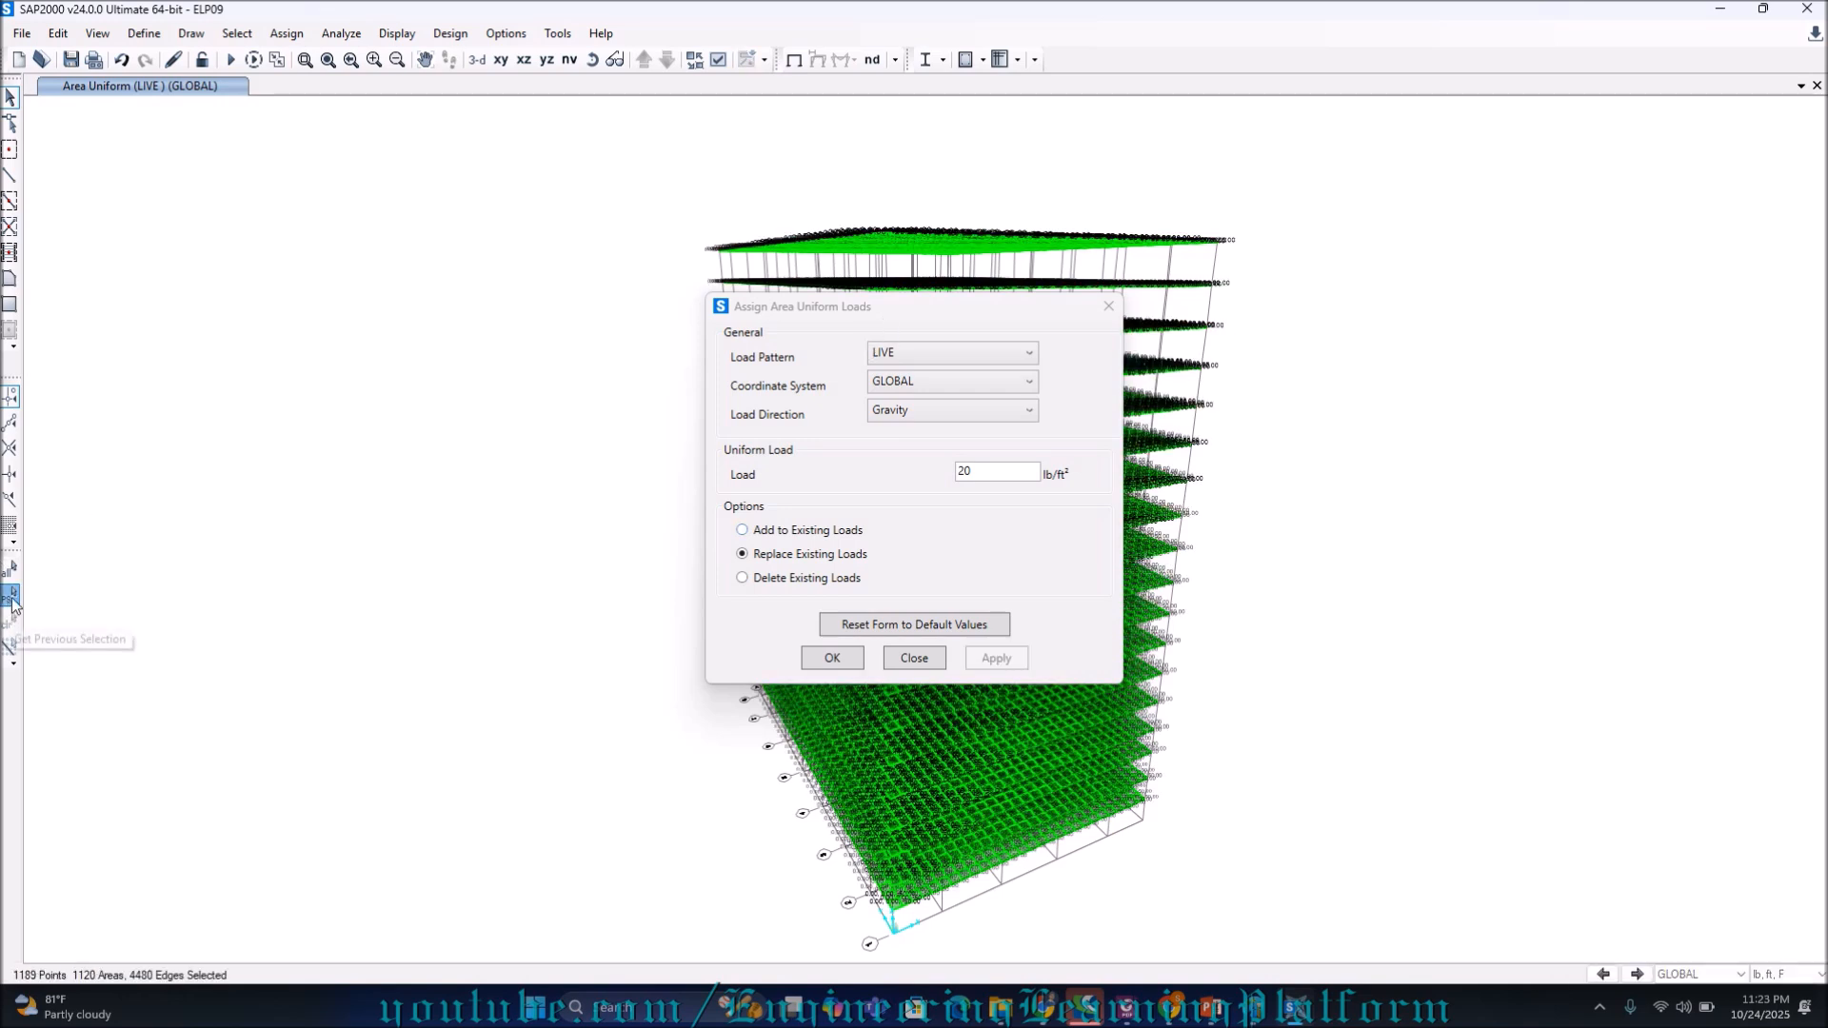
pyautogui.click(995, 354)
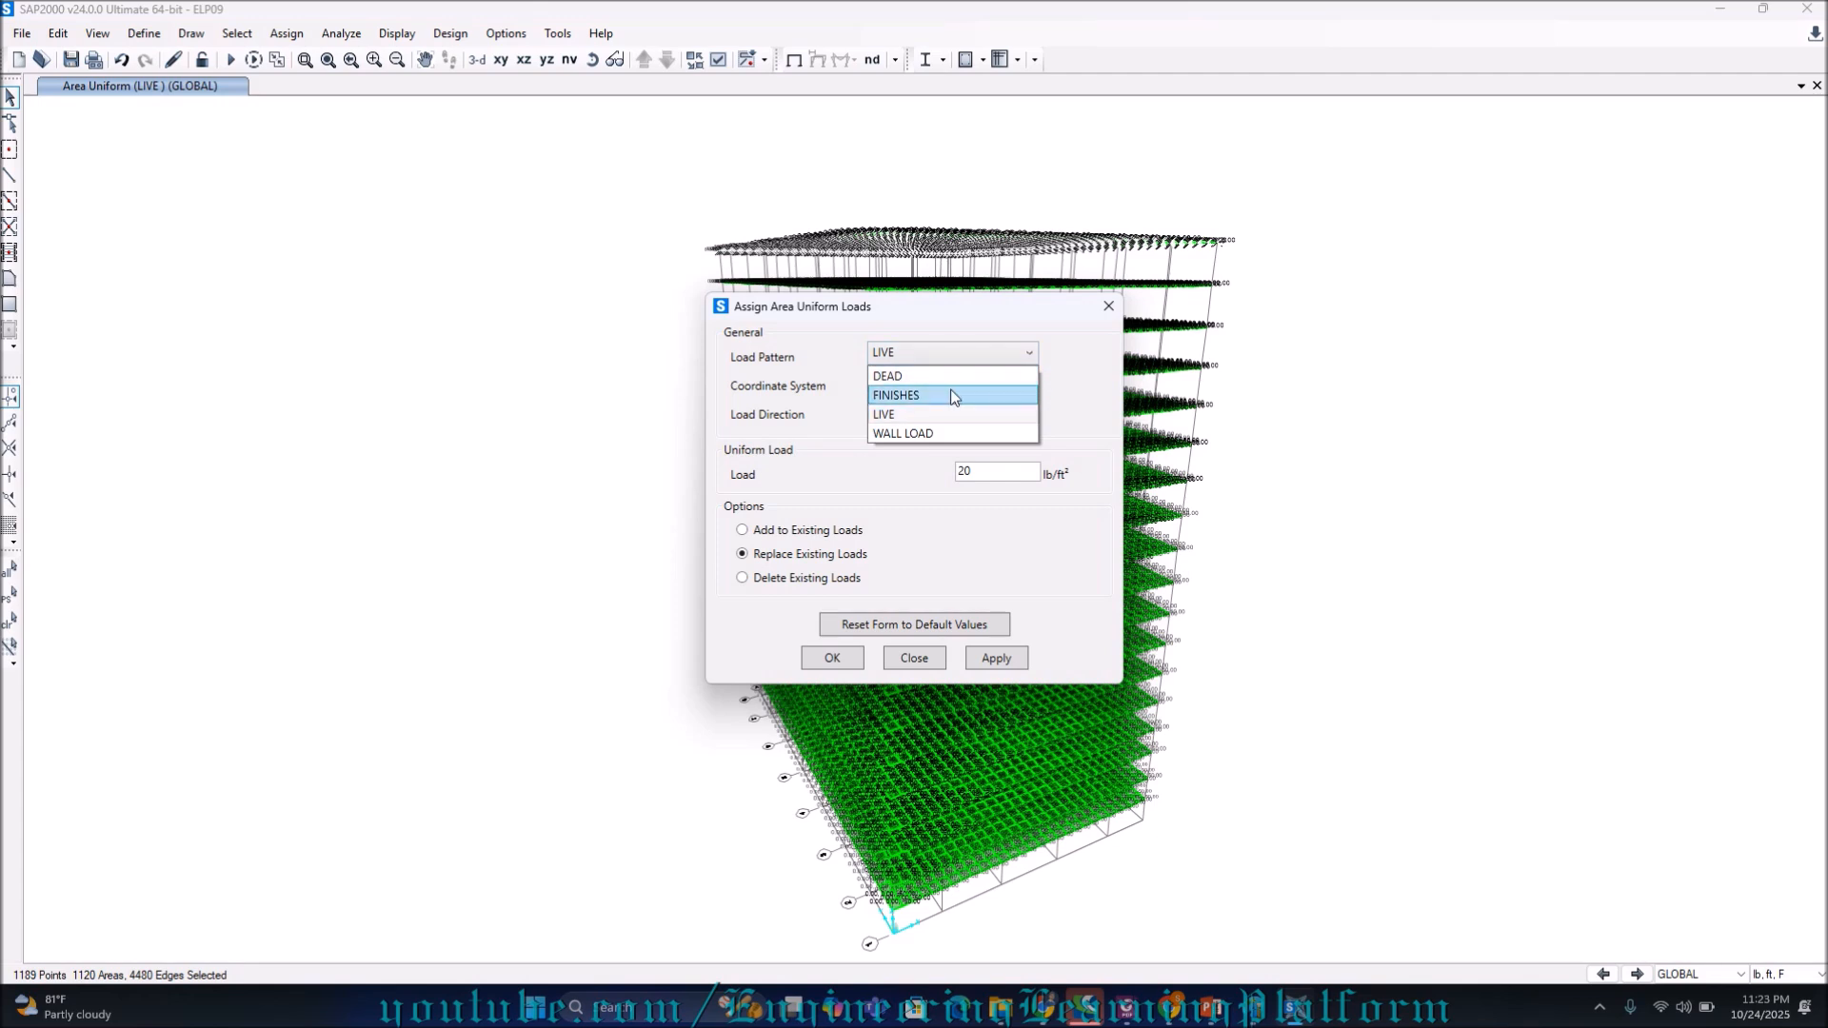
pyautogui.click(952, 395)
pyautogui.click(996, 658)
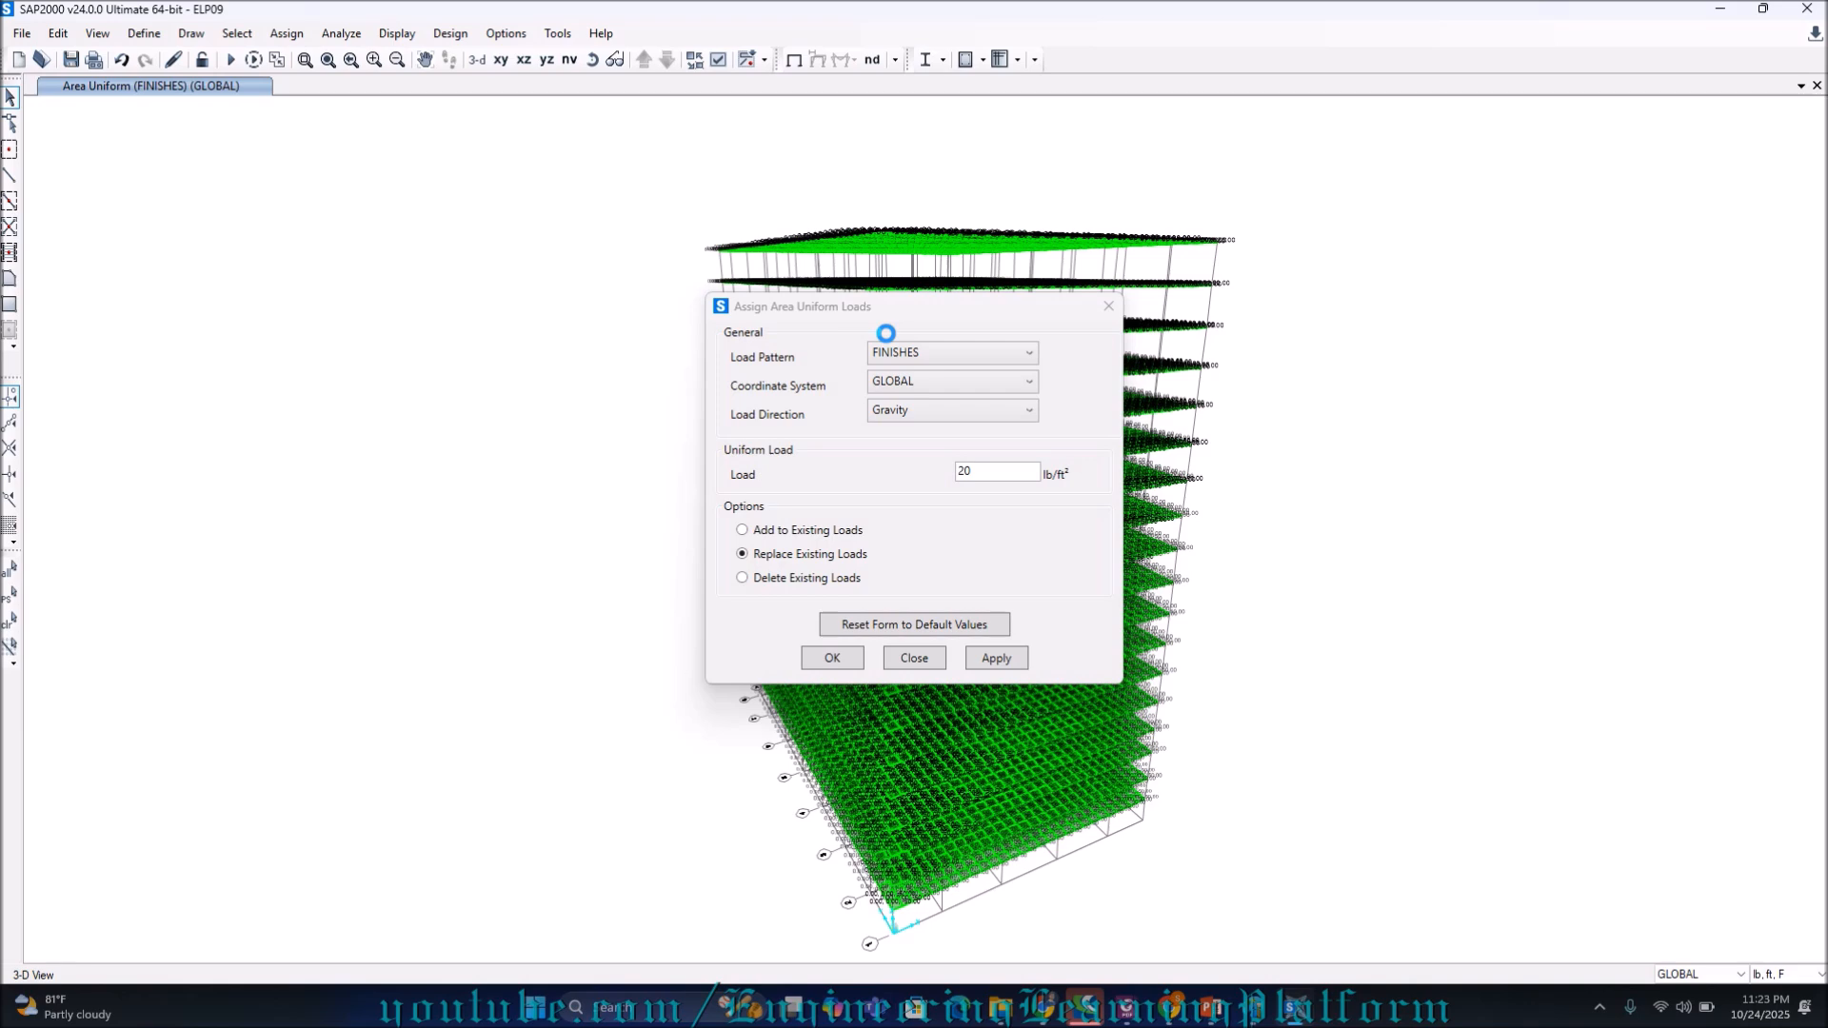
pyautogui.click(834, 659)
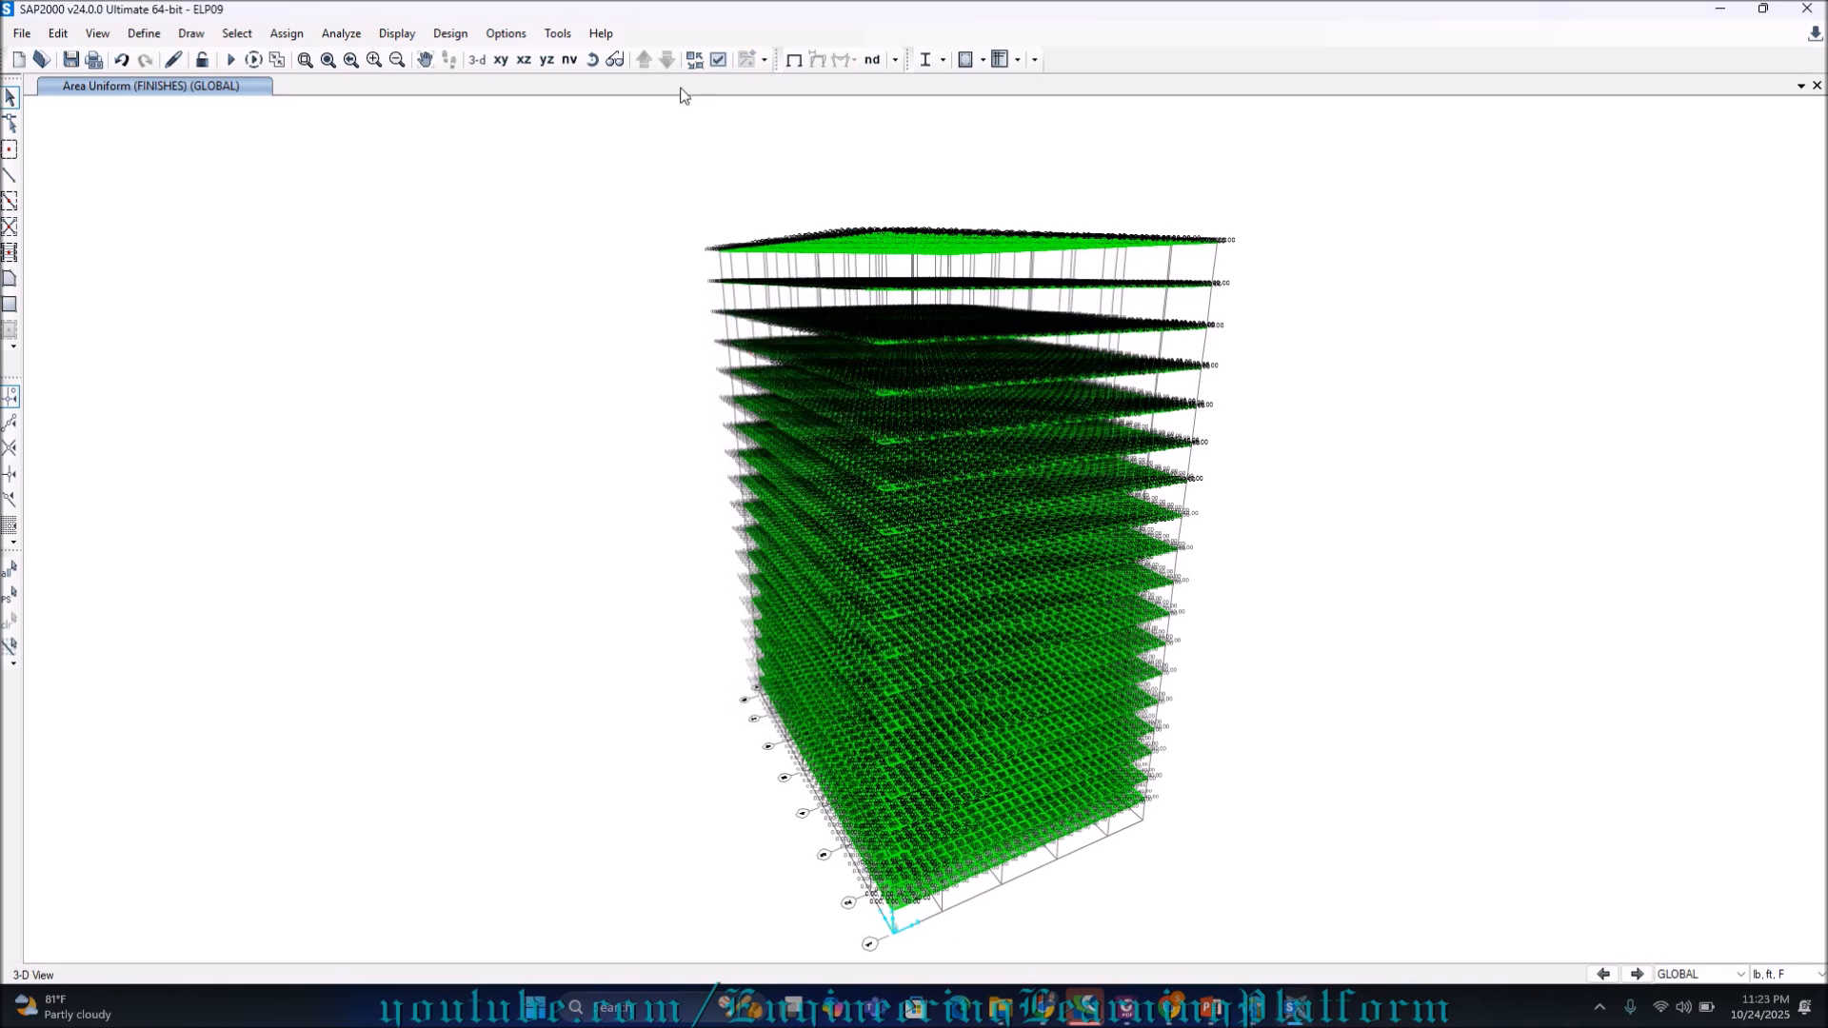
# Check the load assignments of a shell at the roof slab's corner in its area information
pyautogui.click(592, 60)
pyautogui.moveTo(573, 177); pyautogui.dragTo(645, 173)
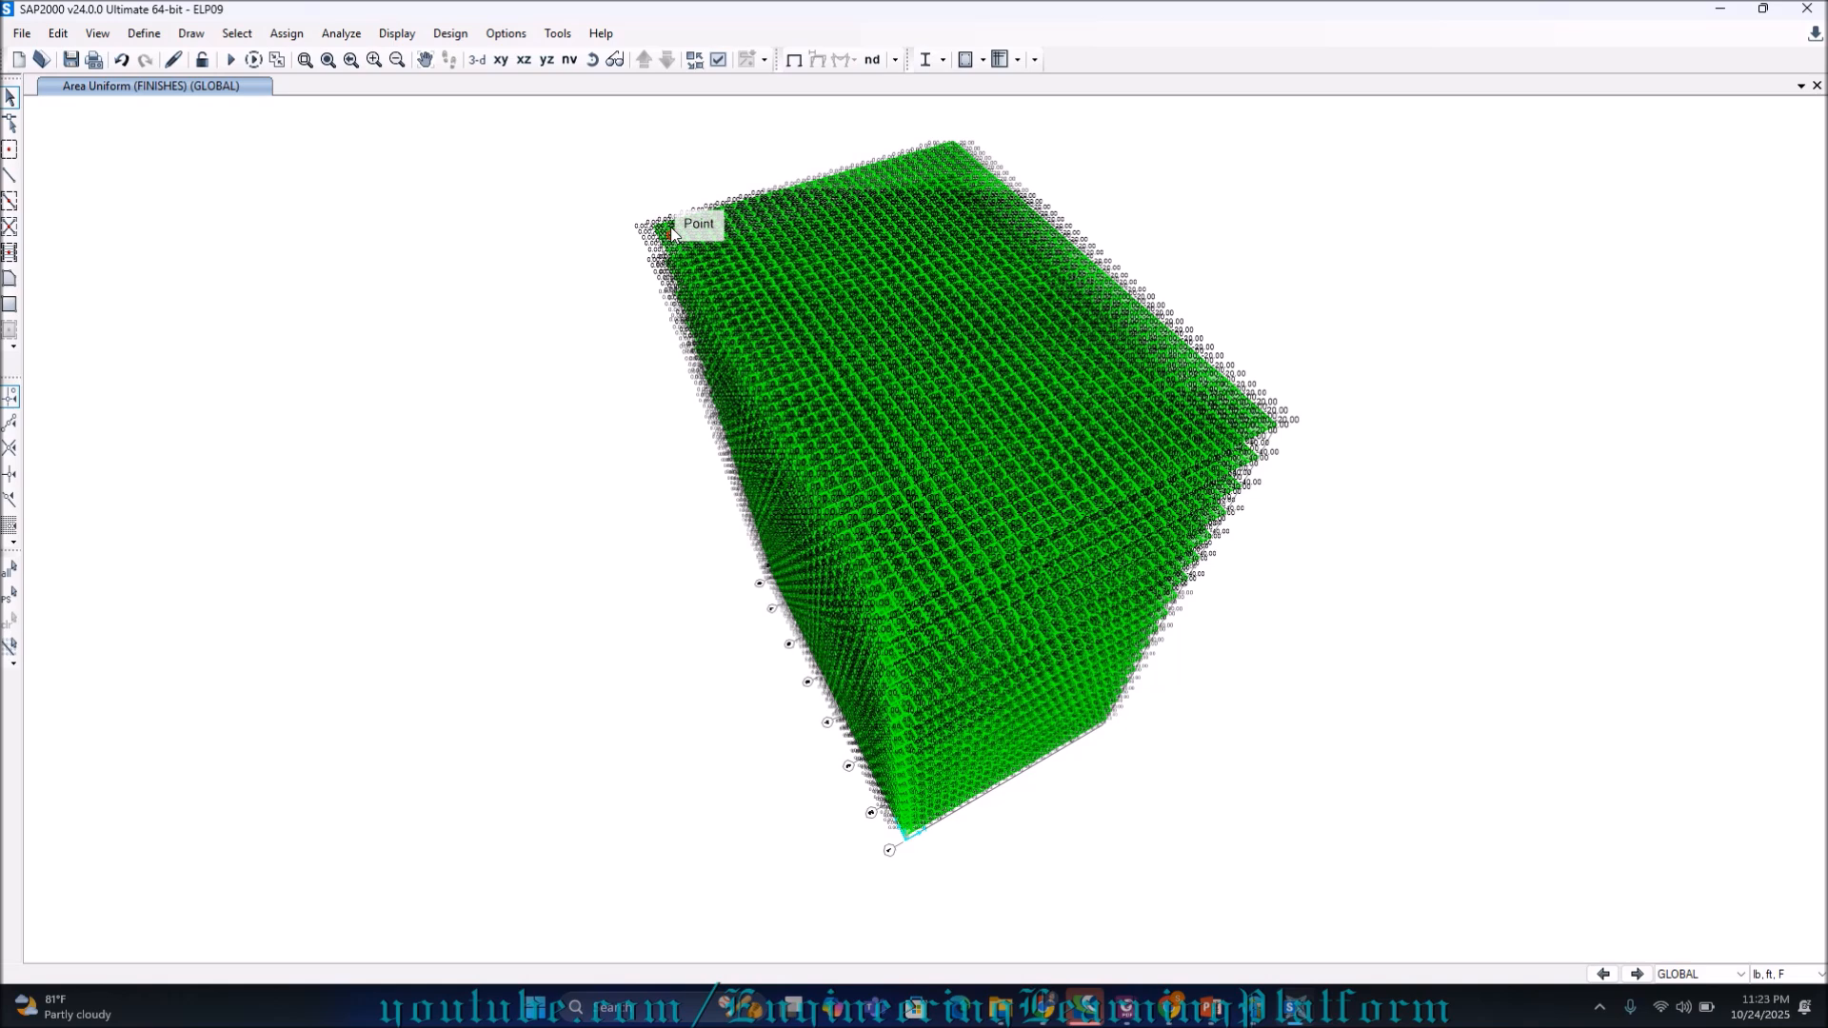
pyautogui.moveTo(670, 227); pyautogui.dragTo(682, 234)
pyautogui.scroll(5, 682, 234)
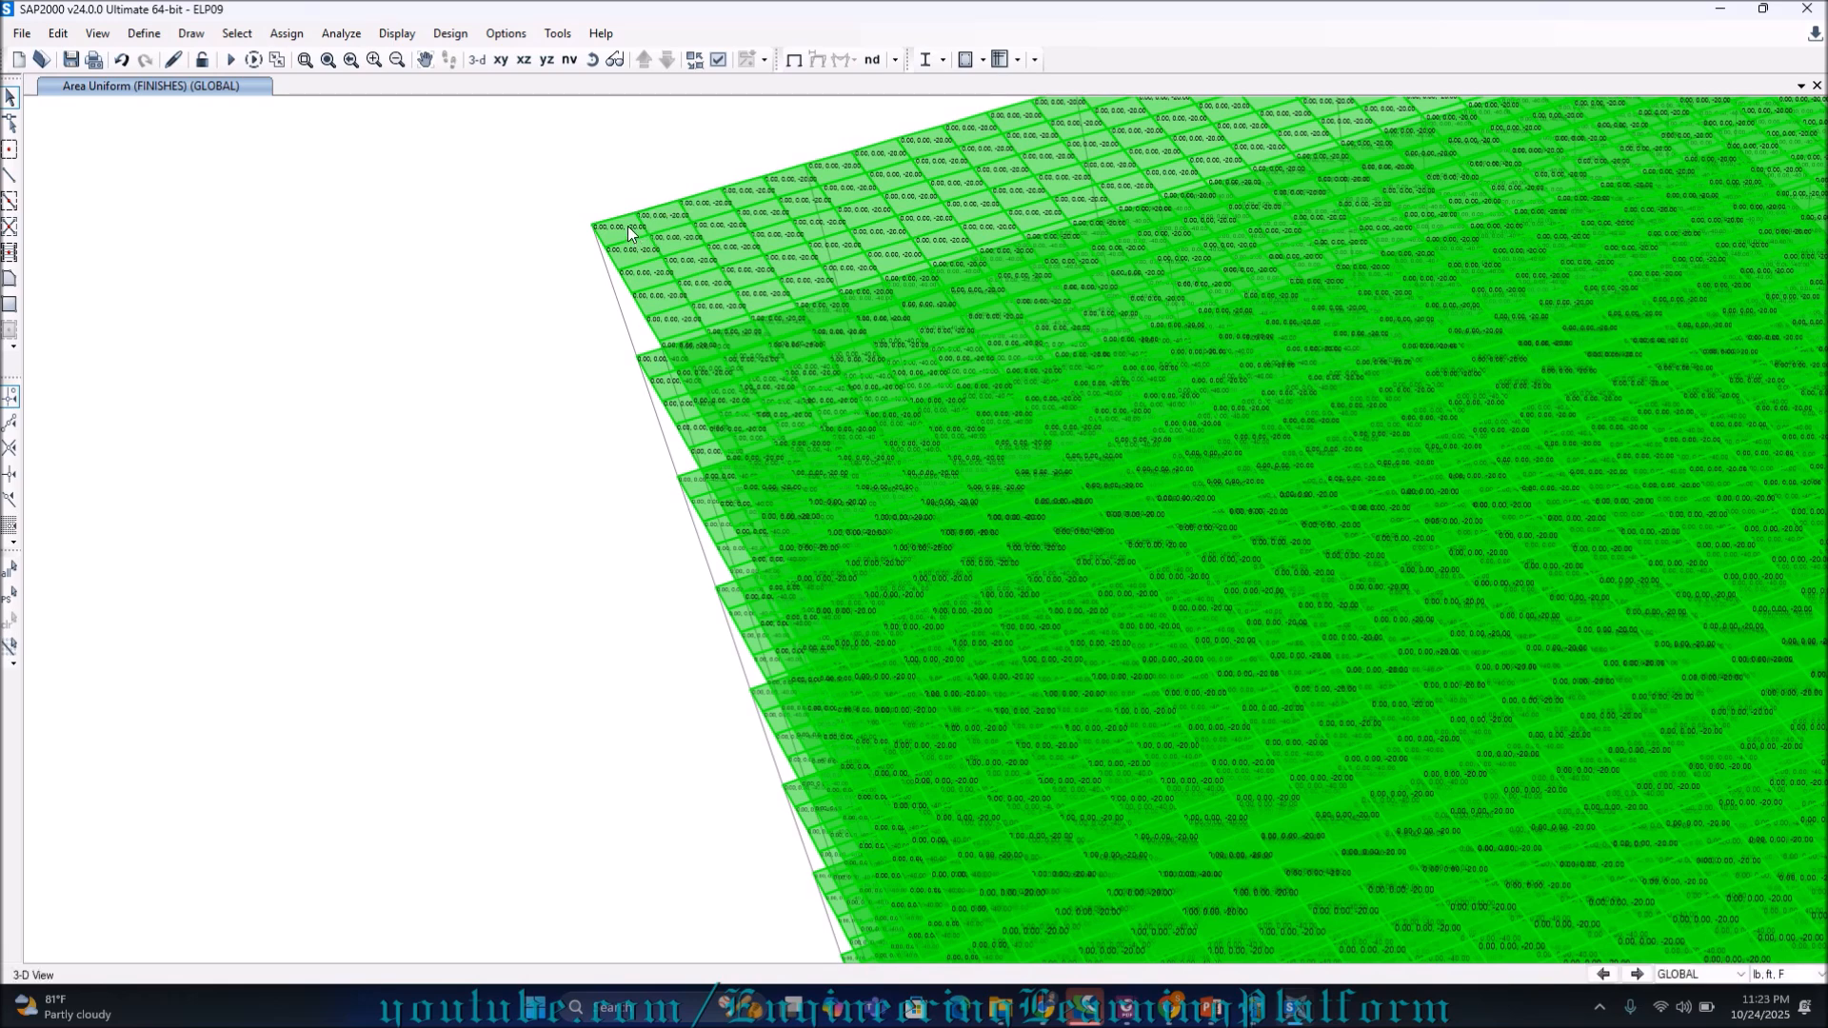
pyautogui.click(627, 227)
pyautogui.rightClick(627, 228)
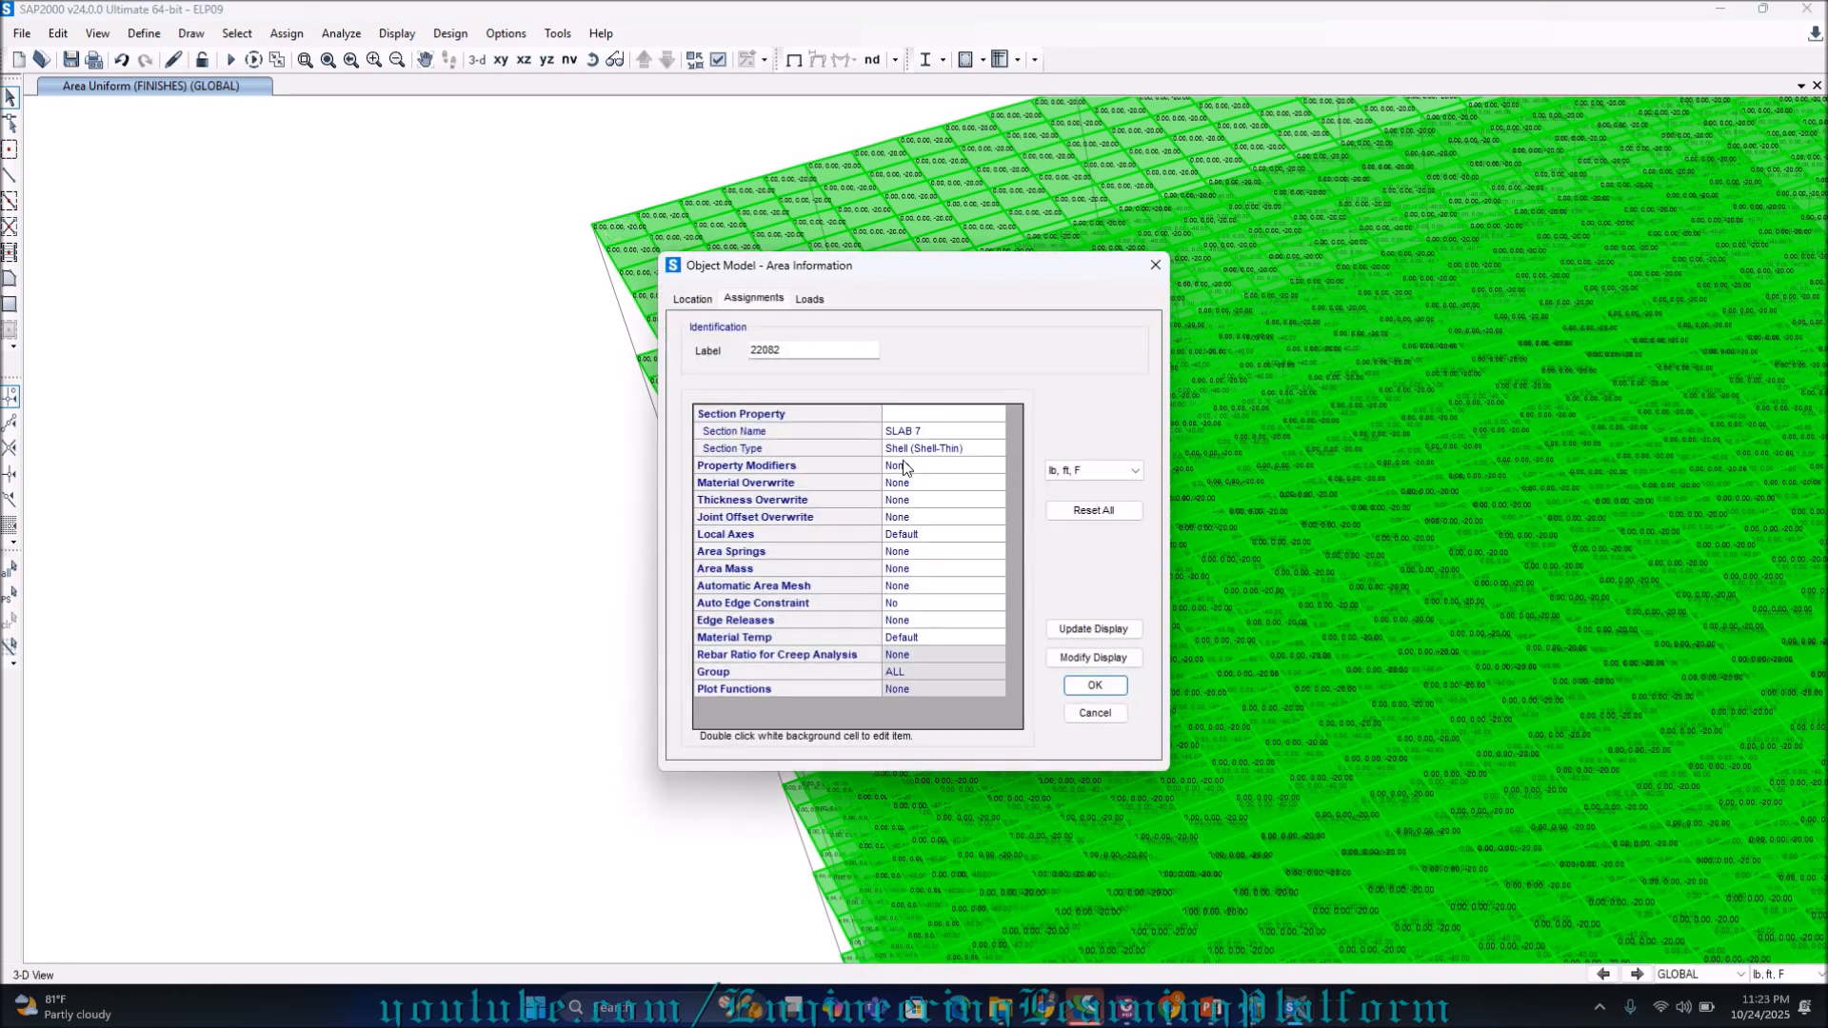
pyautogui.click(808, 299)
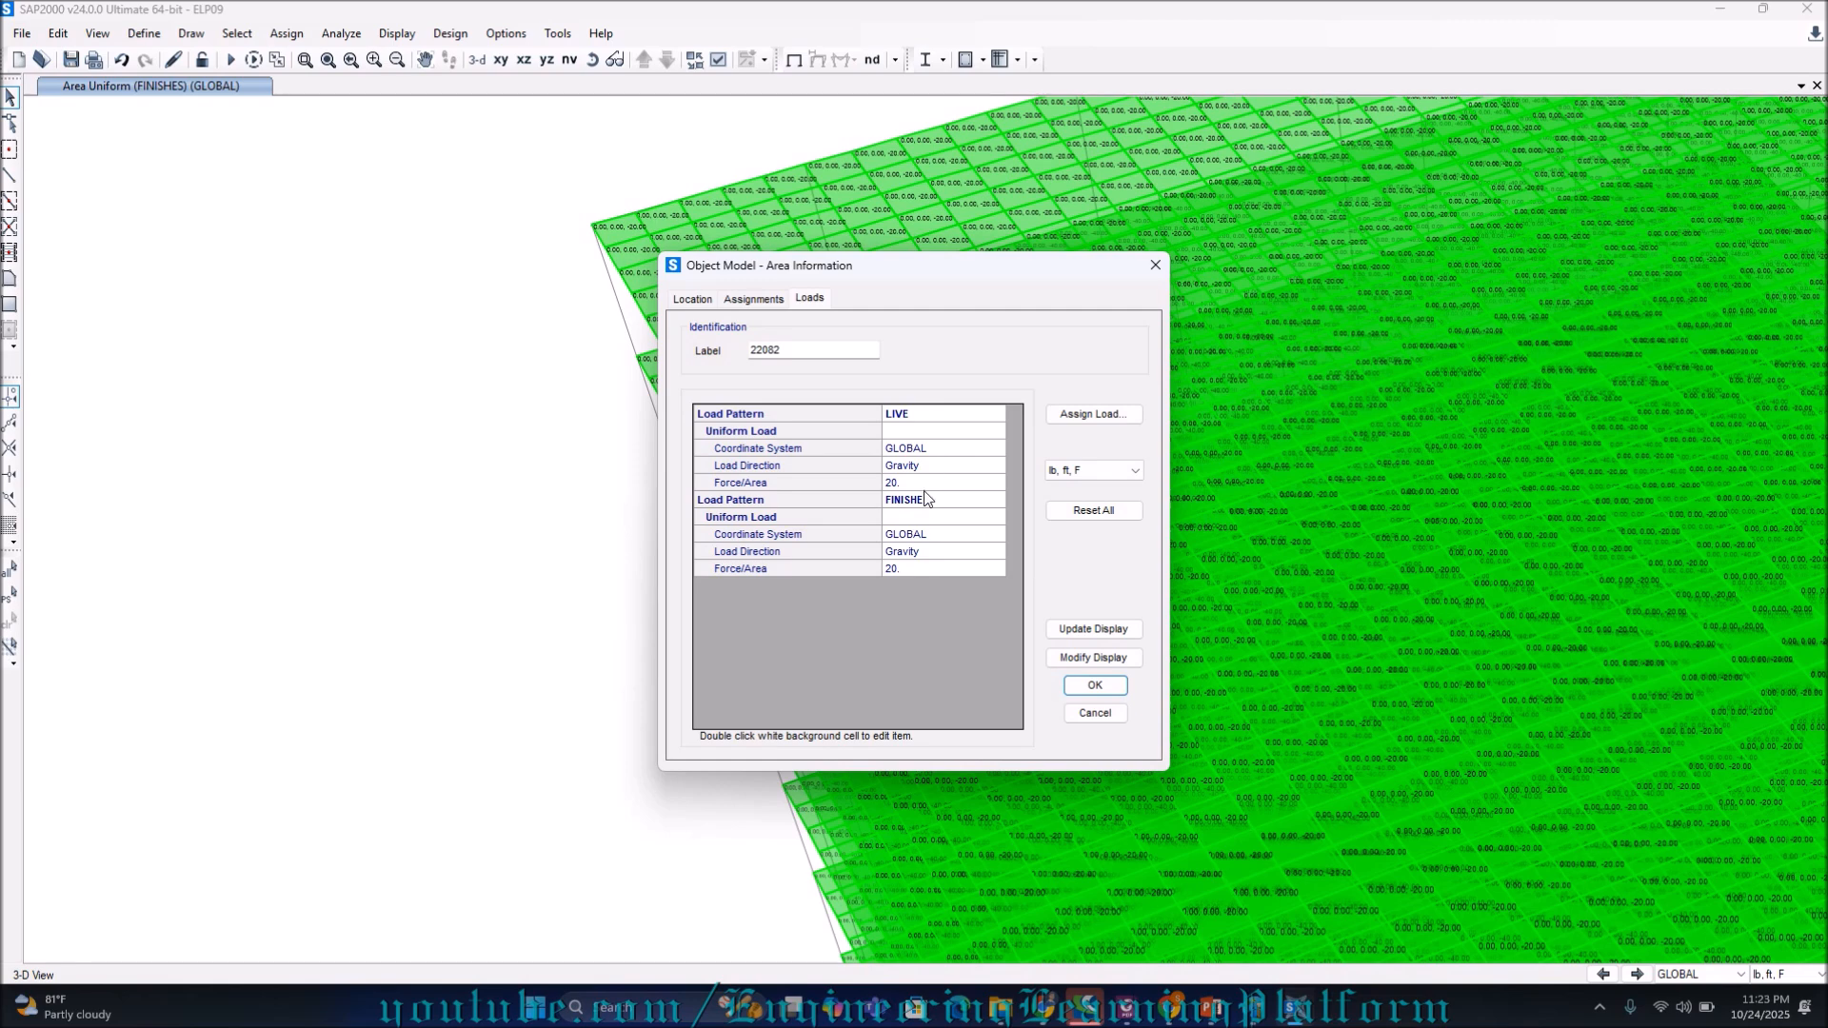
pyautogui.click(1095, 687)
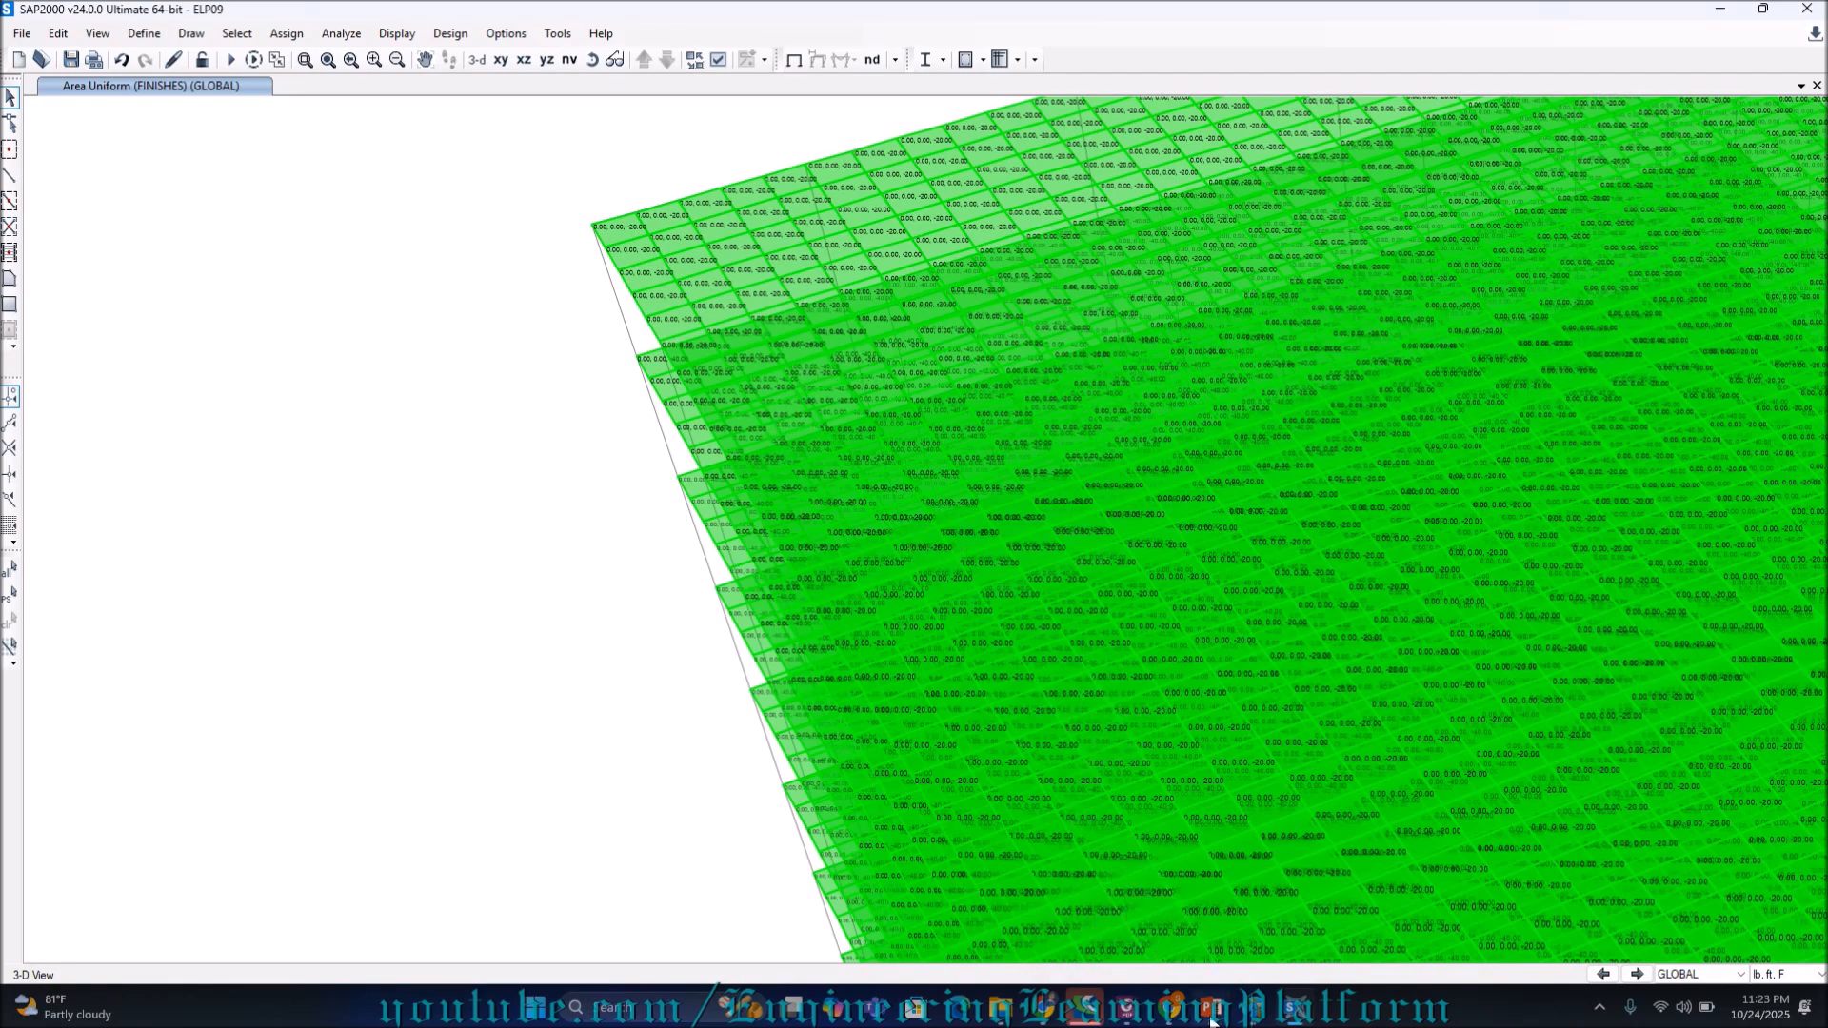
# Set area objects to Not in View in the display options, leaving the slabs hidden
pyautogui.moveTo(1211, 1017)
pyautogui.moveTo(1300, 940)
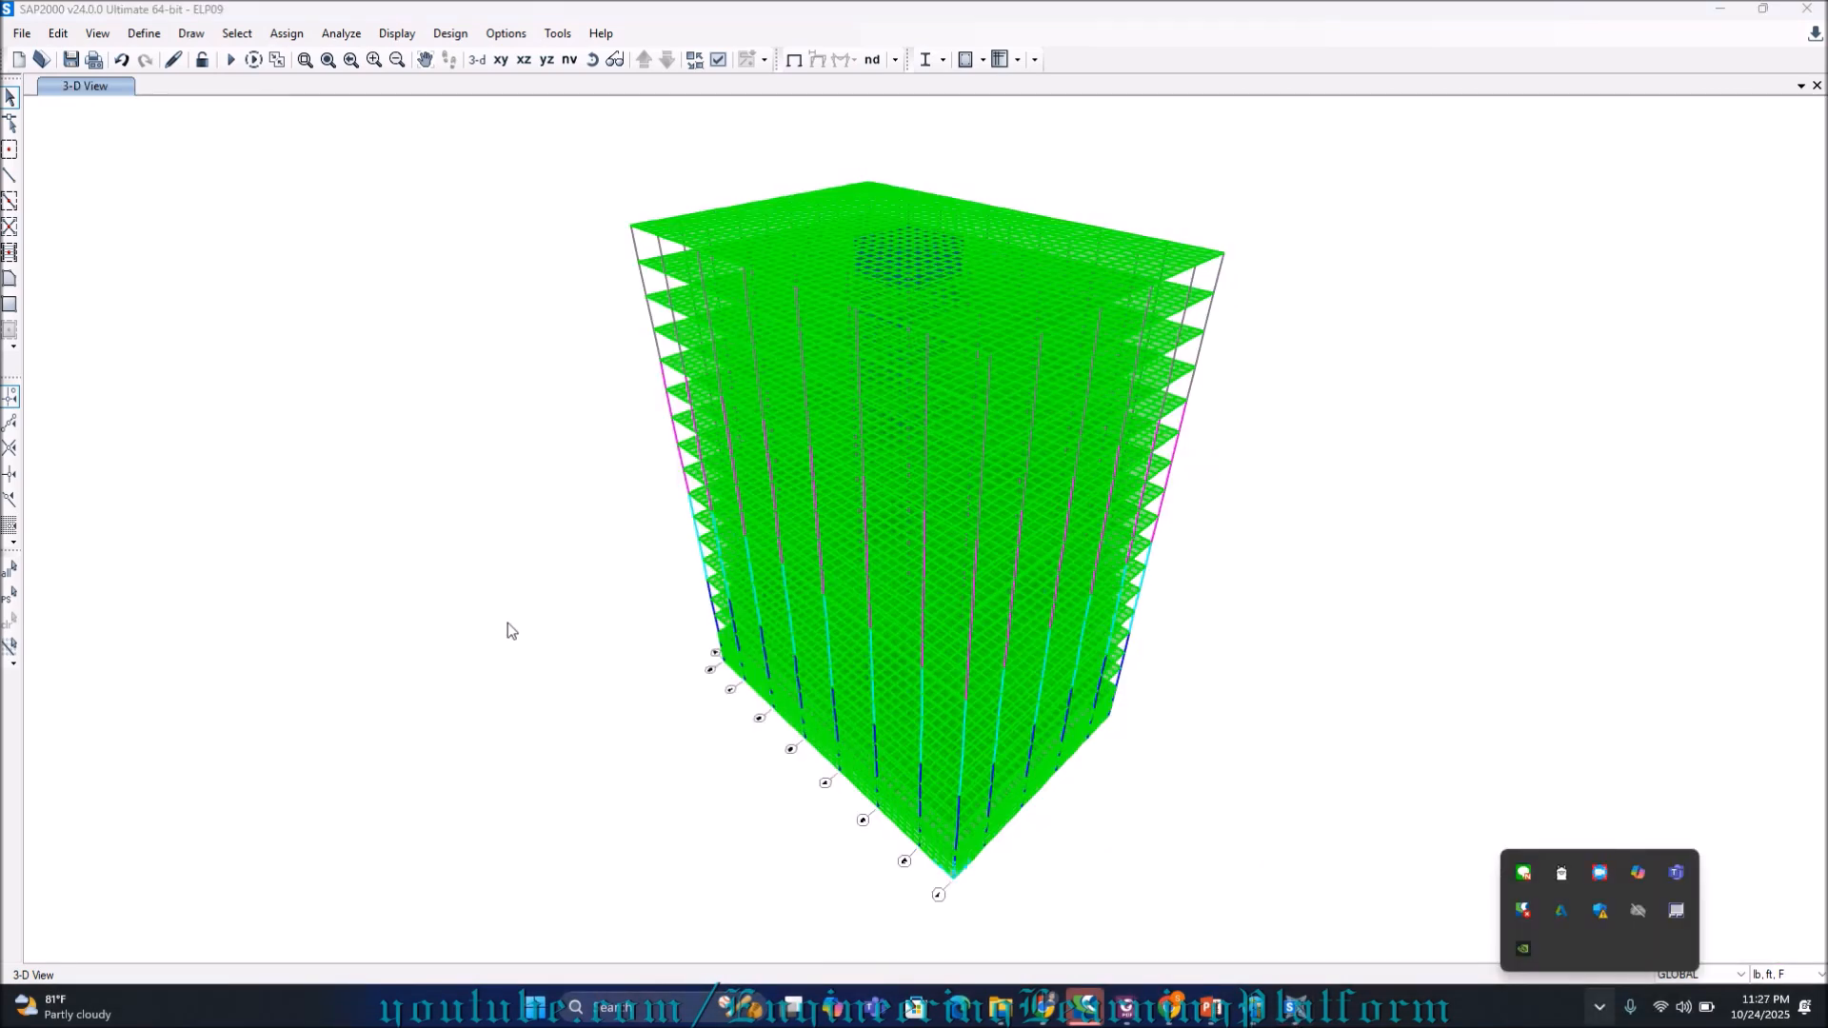
pyautogui.click(1598, 1009)
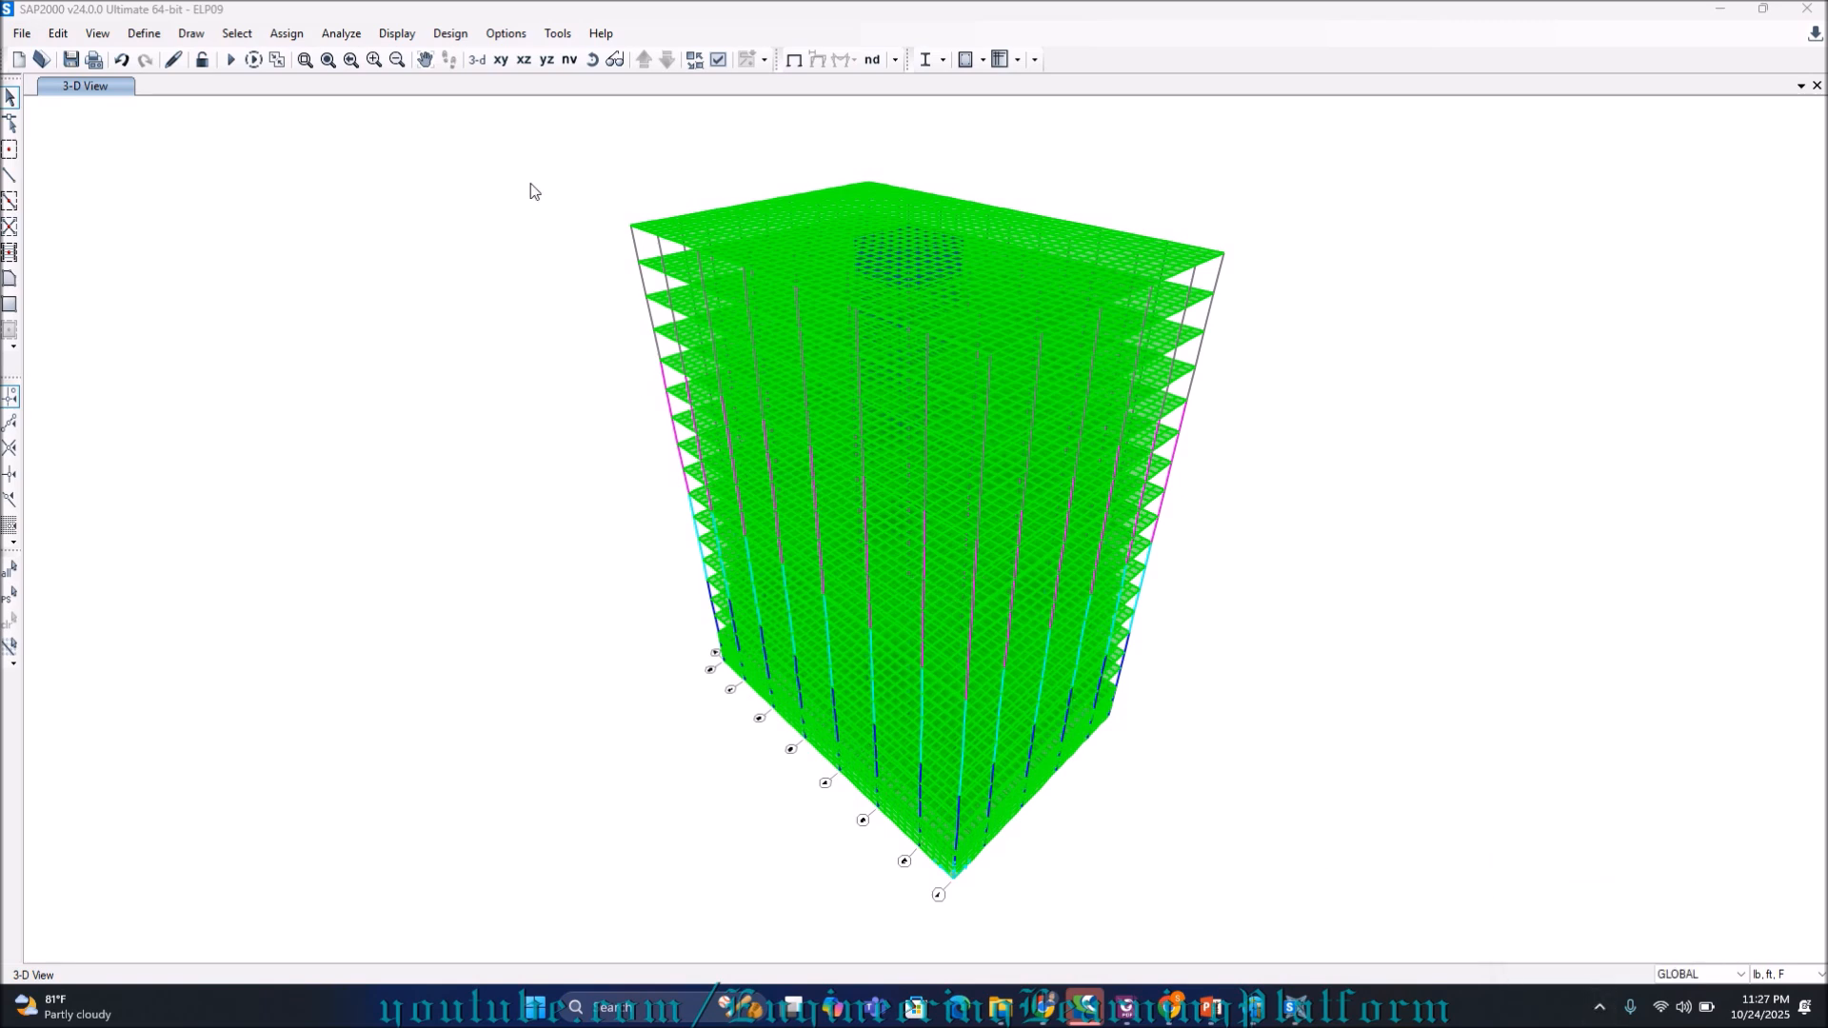
pyautogui.click(716, 63)
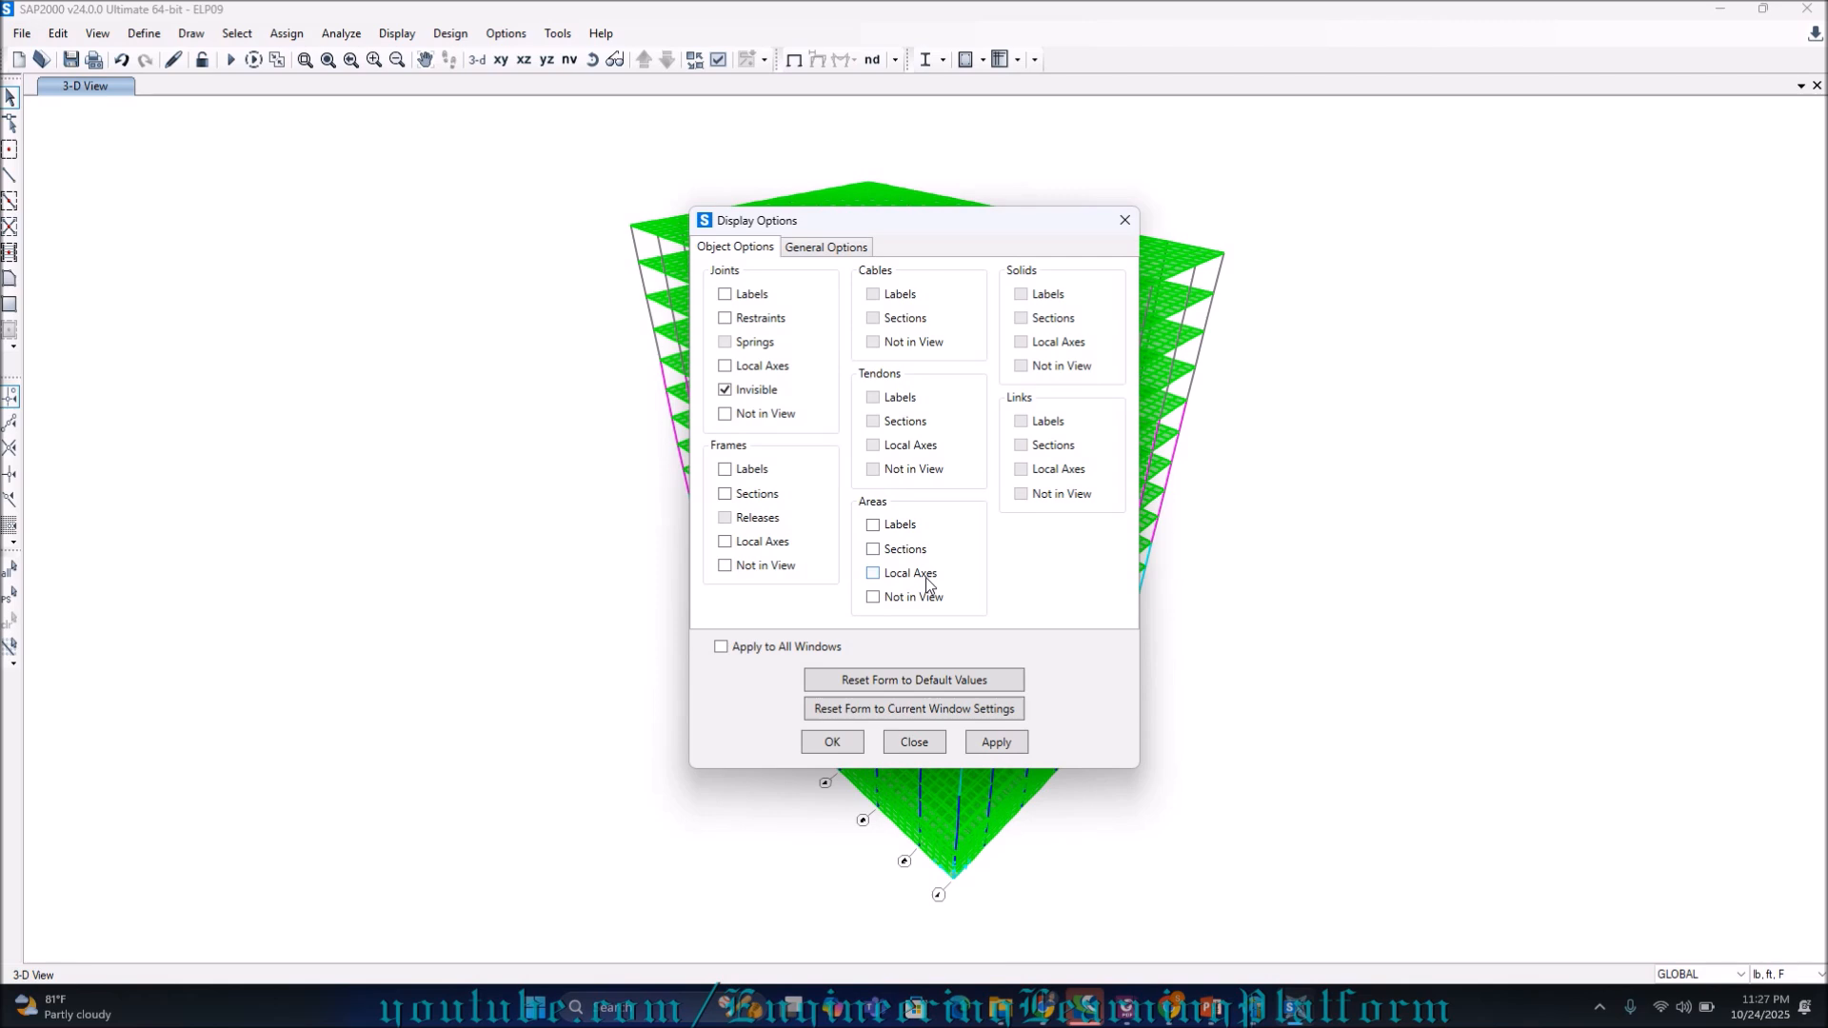
pyautogui.click(996, 745)
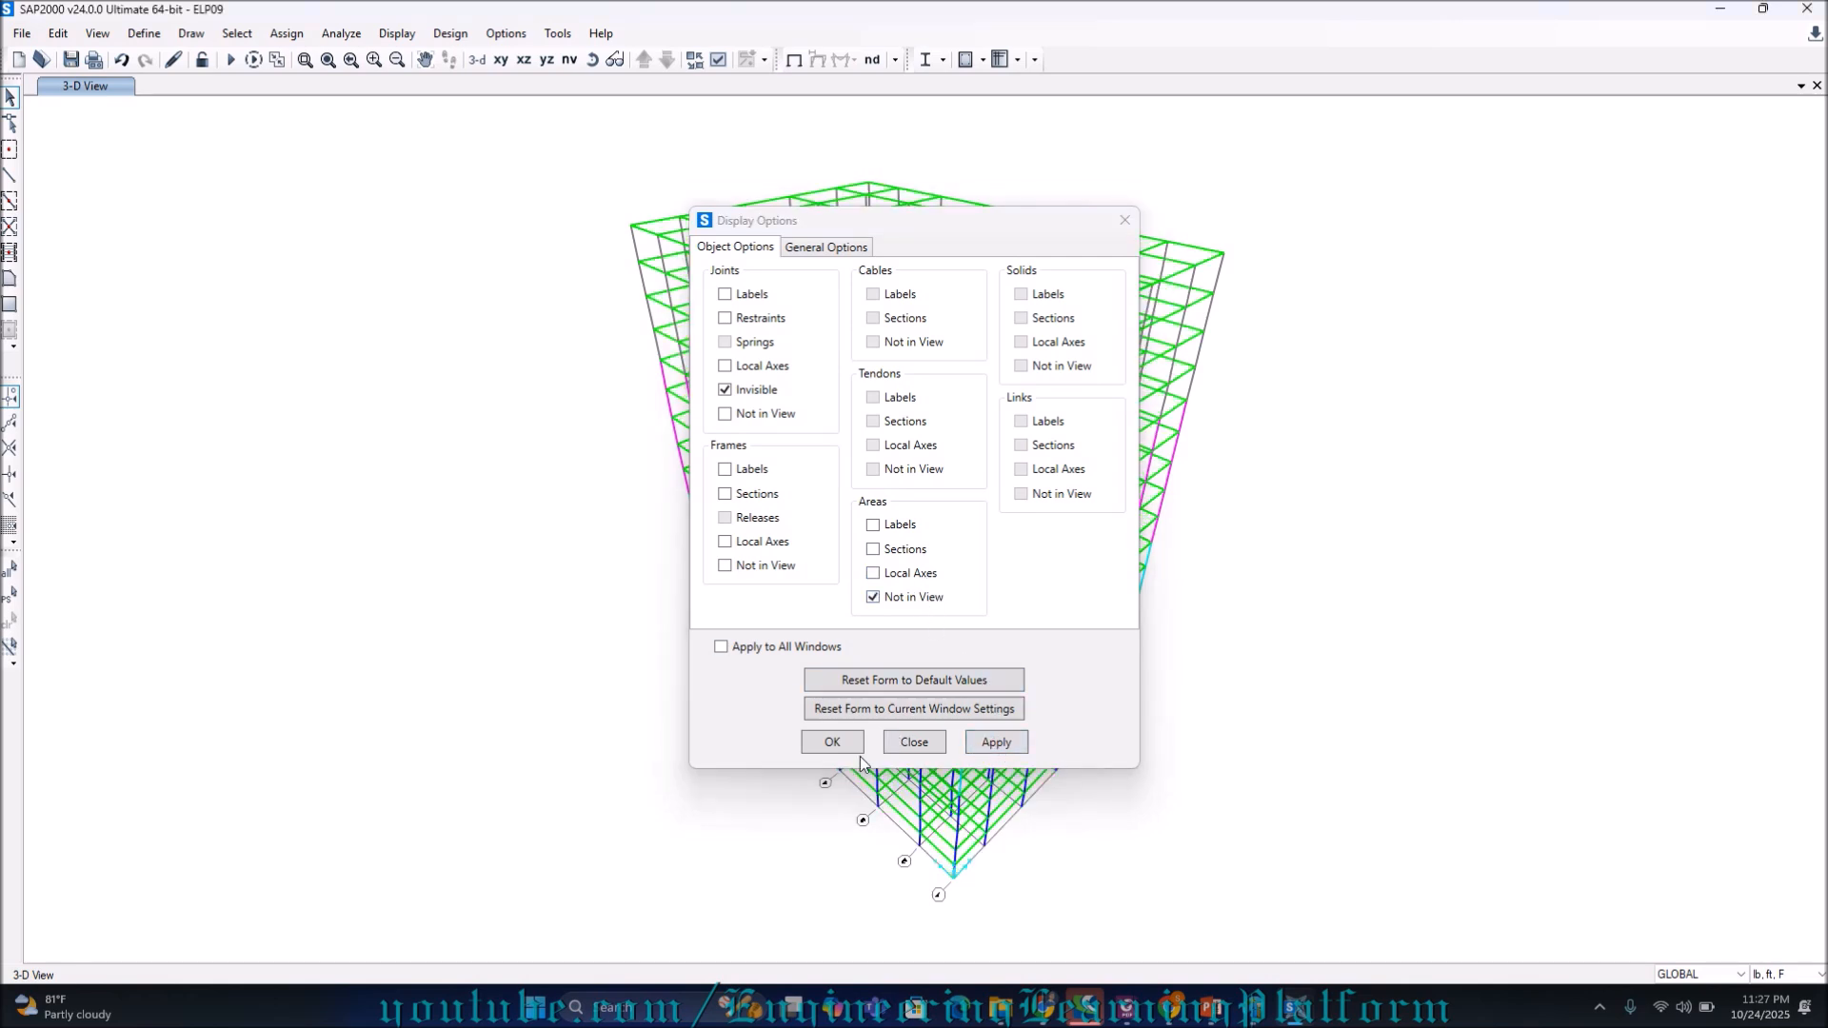
pyautogui.click(905, 743)
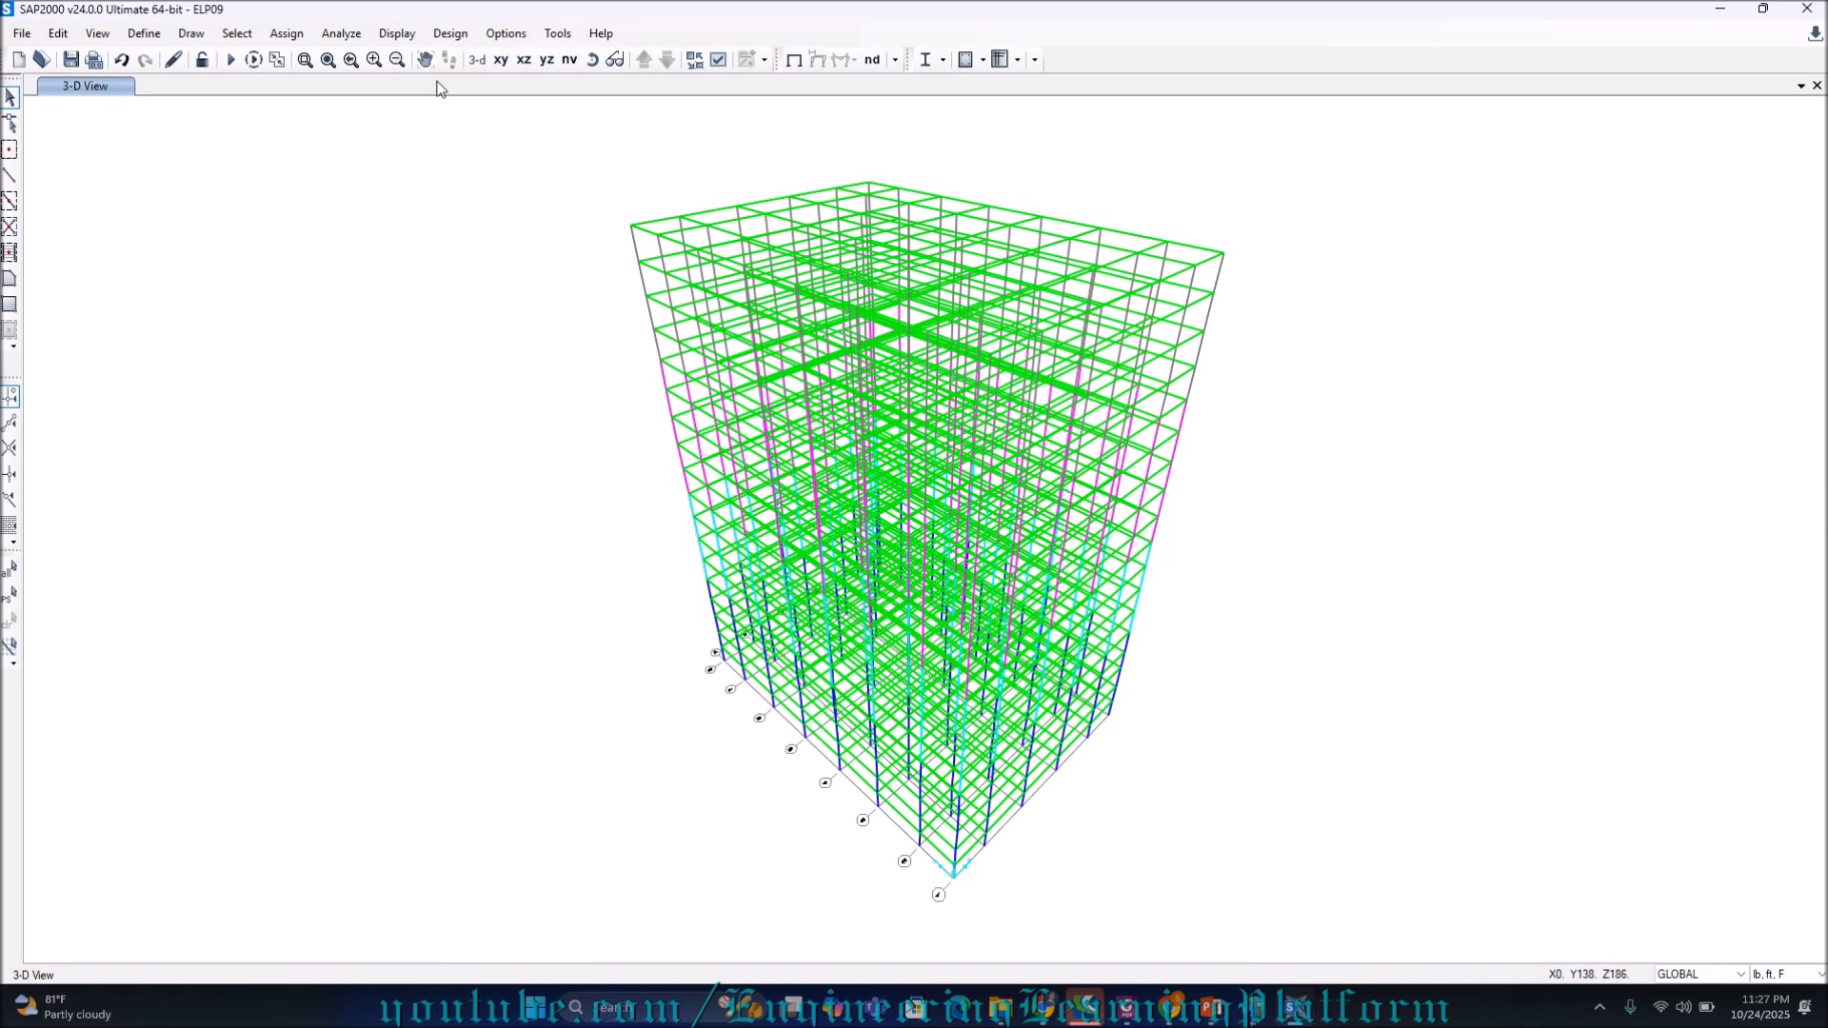
# Select all frames with section B10X27 by property and show only that selection
pyautogui.click(237, 34)
pyautogui.moveTo(255, 62)
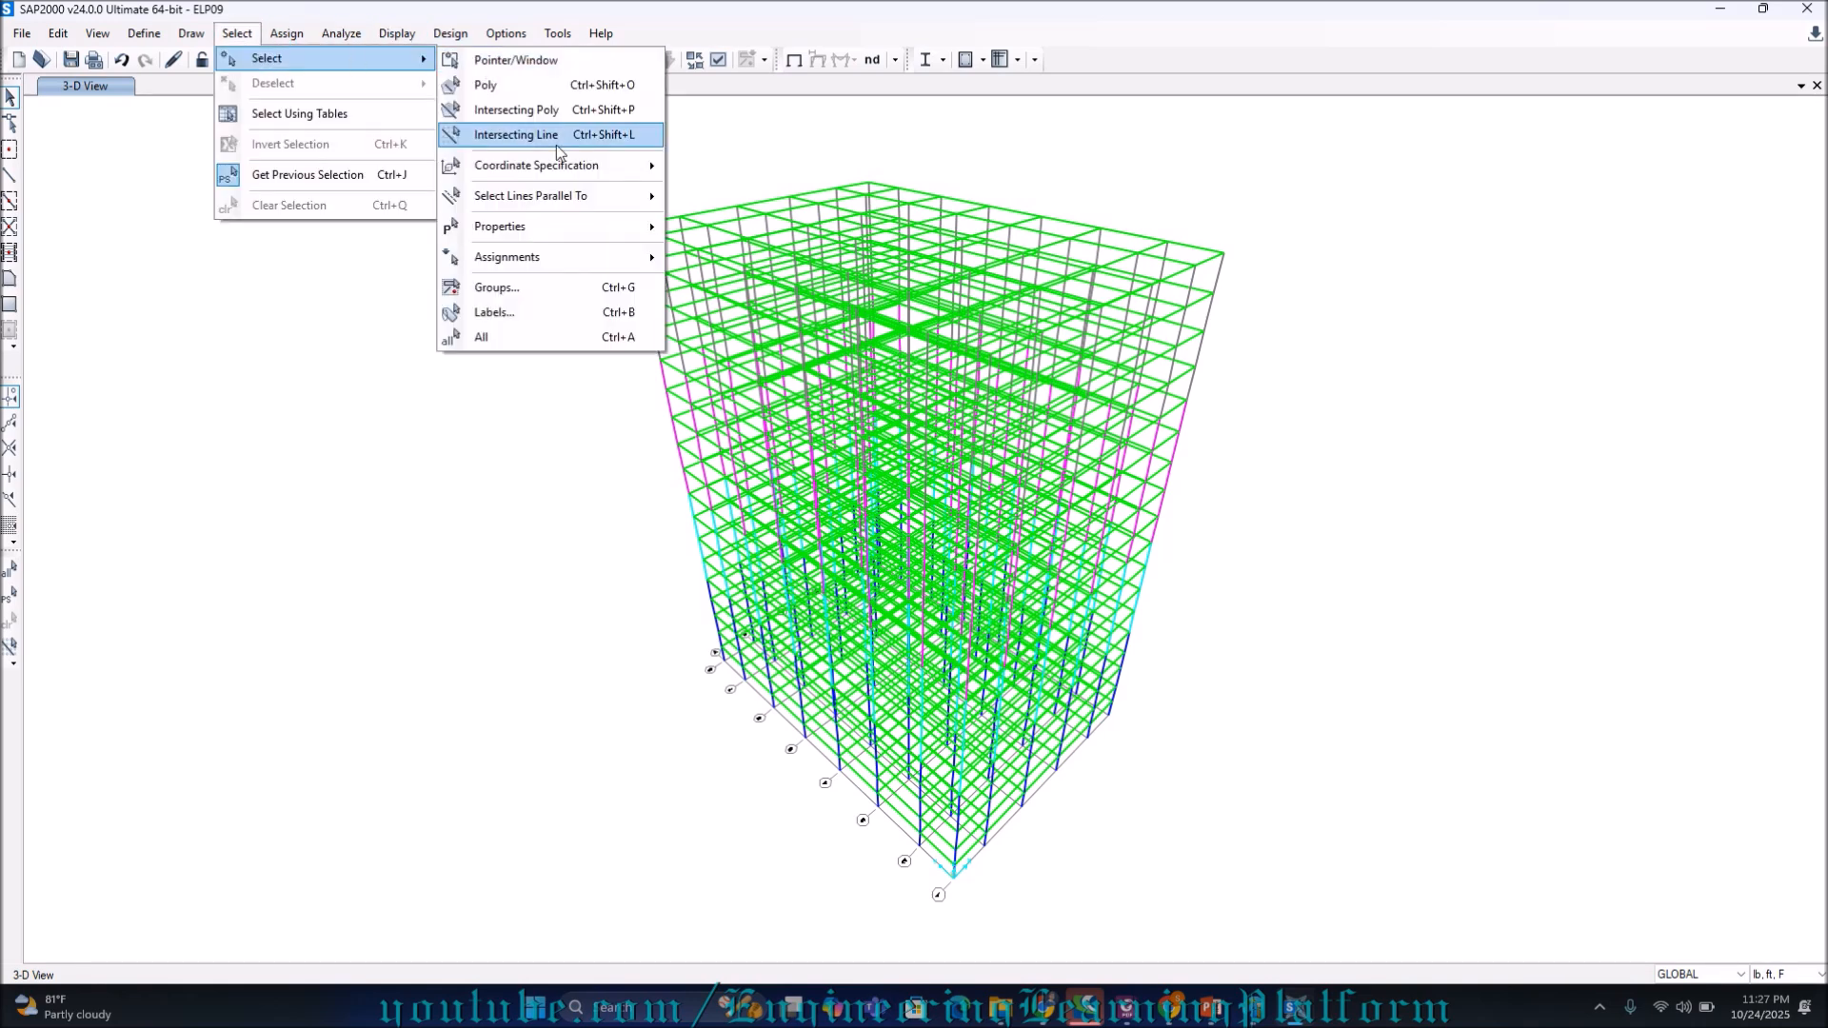
pyautogui.moveTo(557, 224)
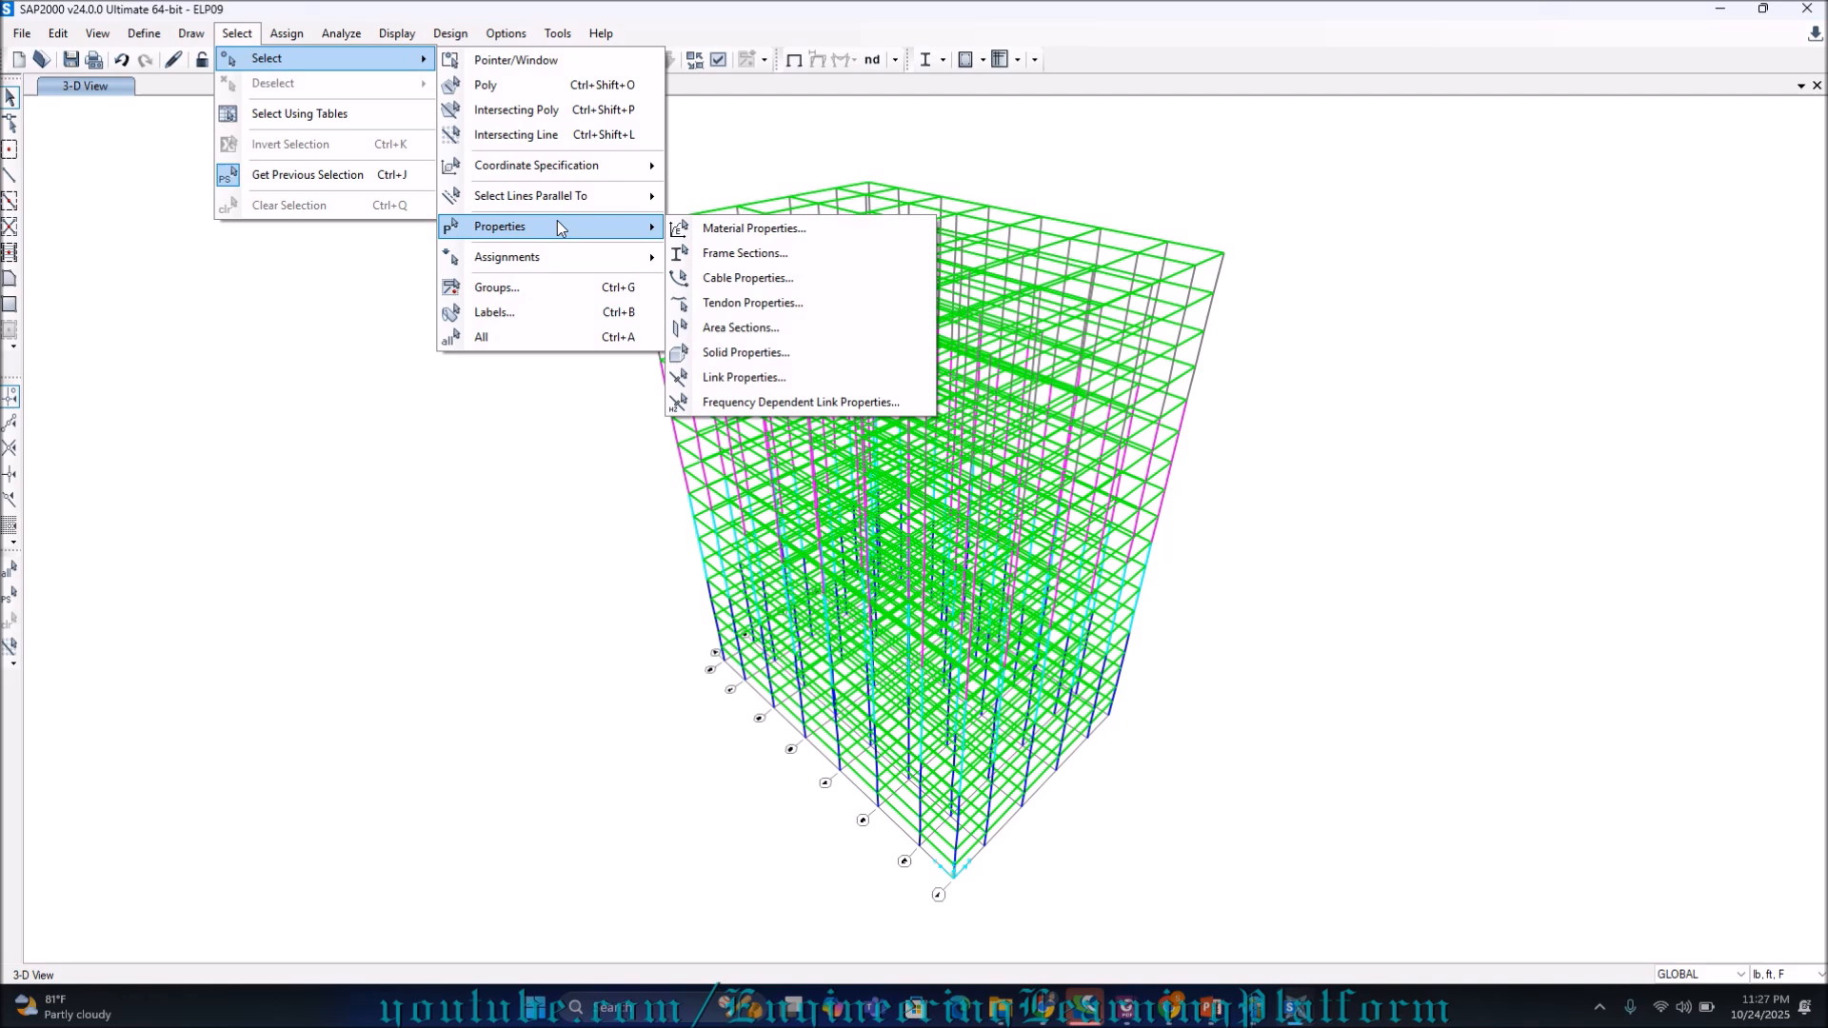
pyautogui.click(742, 253)
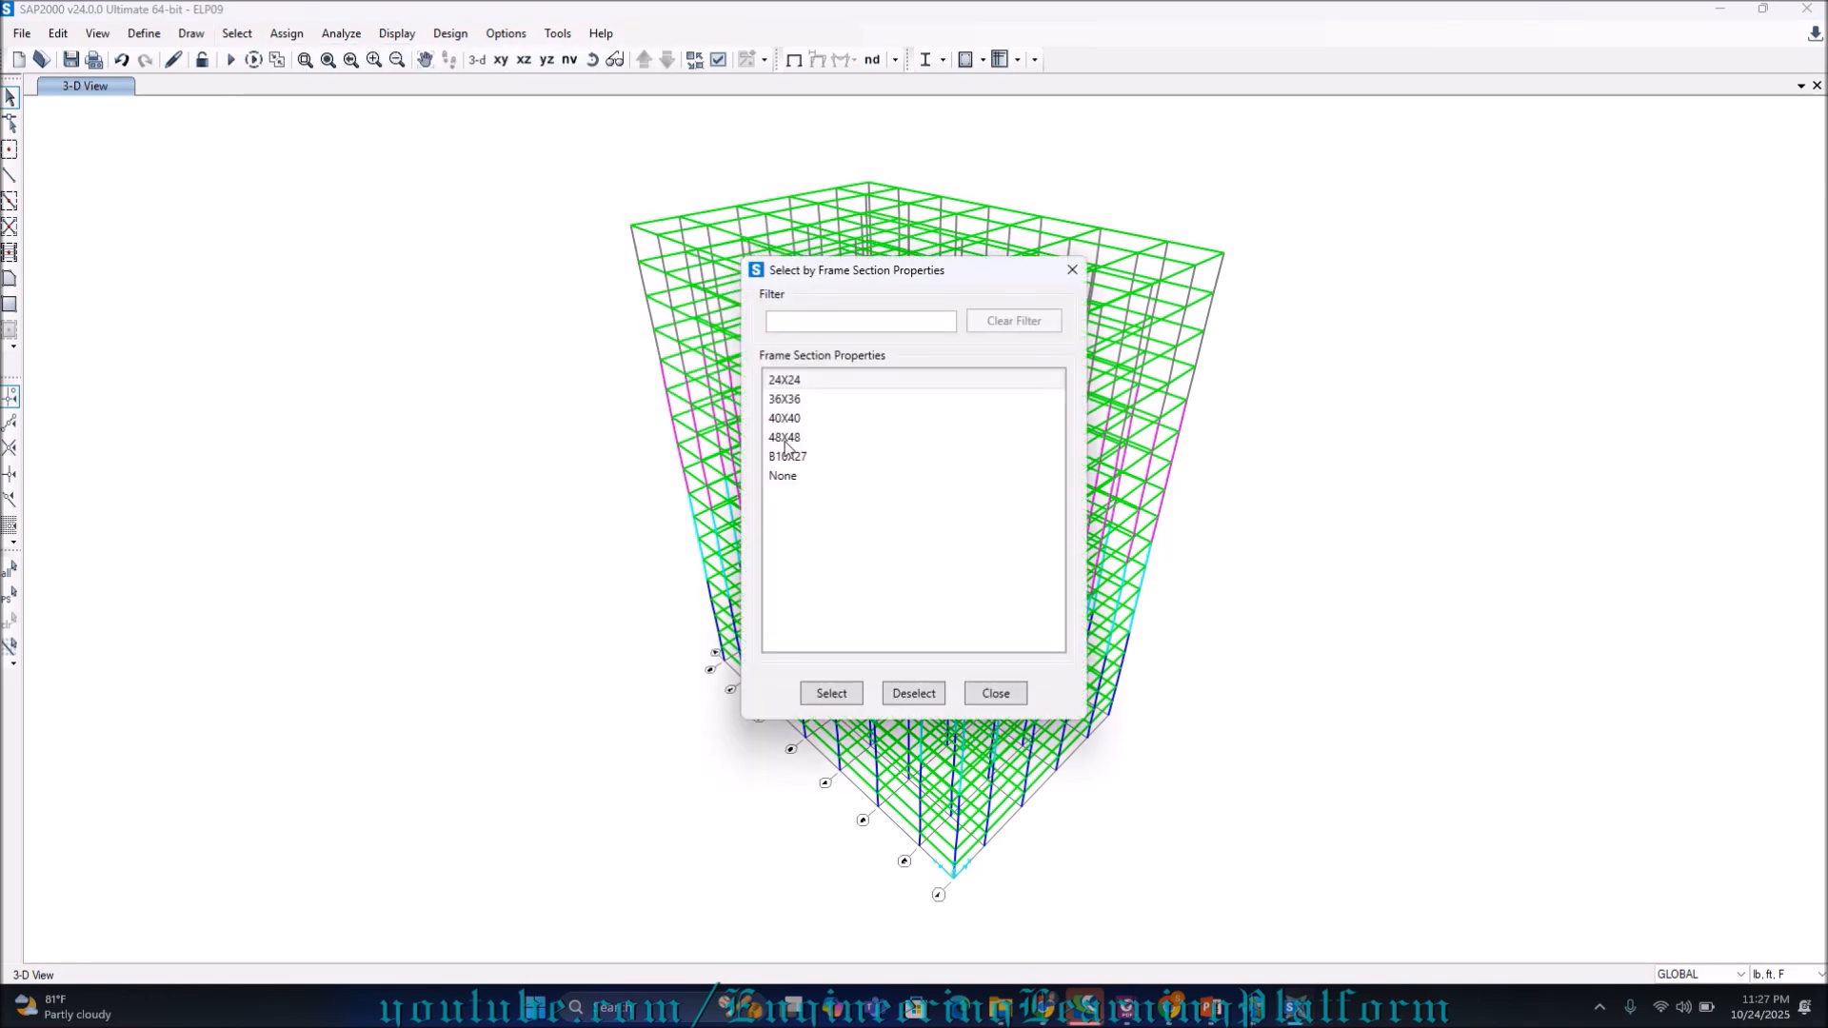
pyautogui.click(788, 476)
pyautogui.click(790, 460)
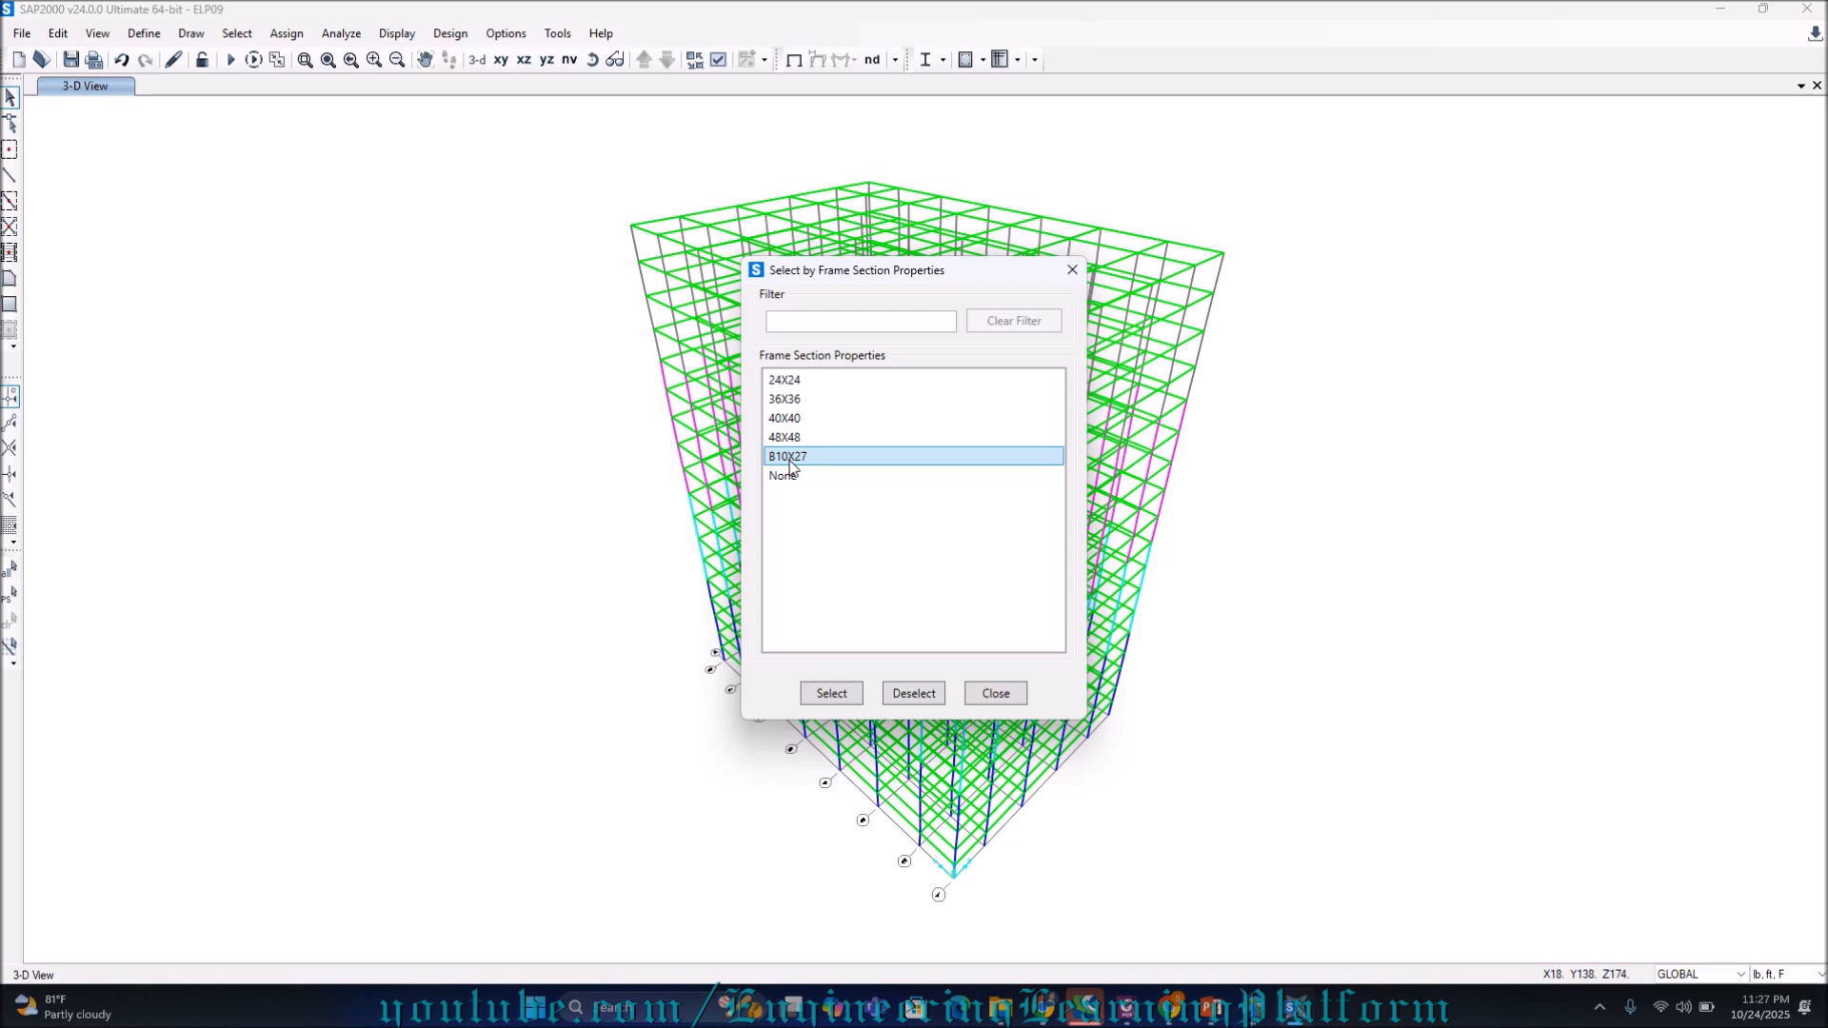
pyautogui.click(834, 694)
pyautogui.rightClick(414, 375)
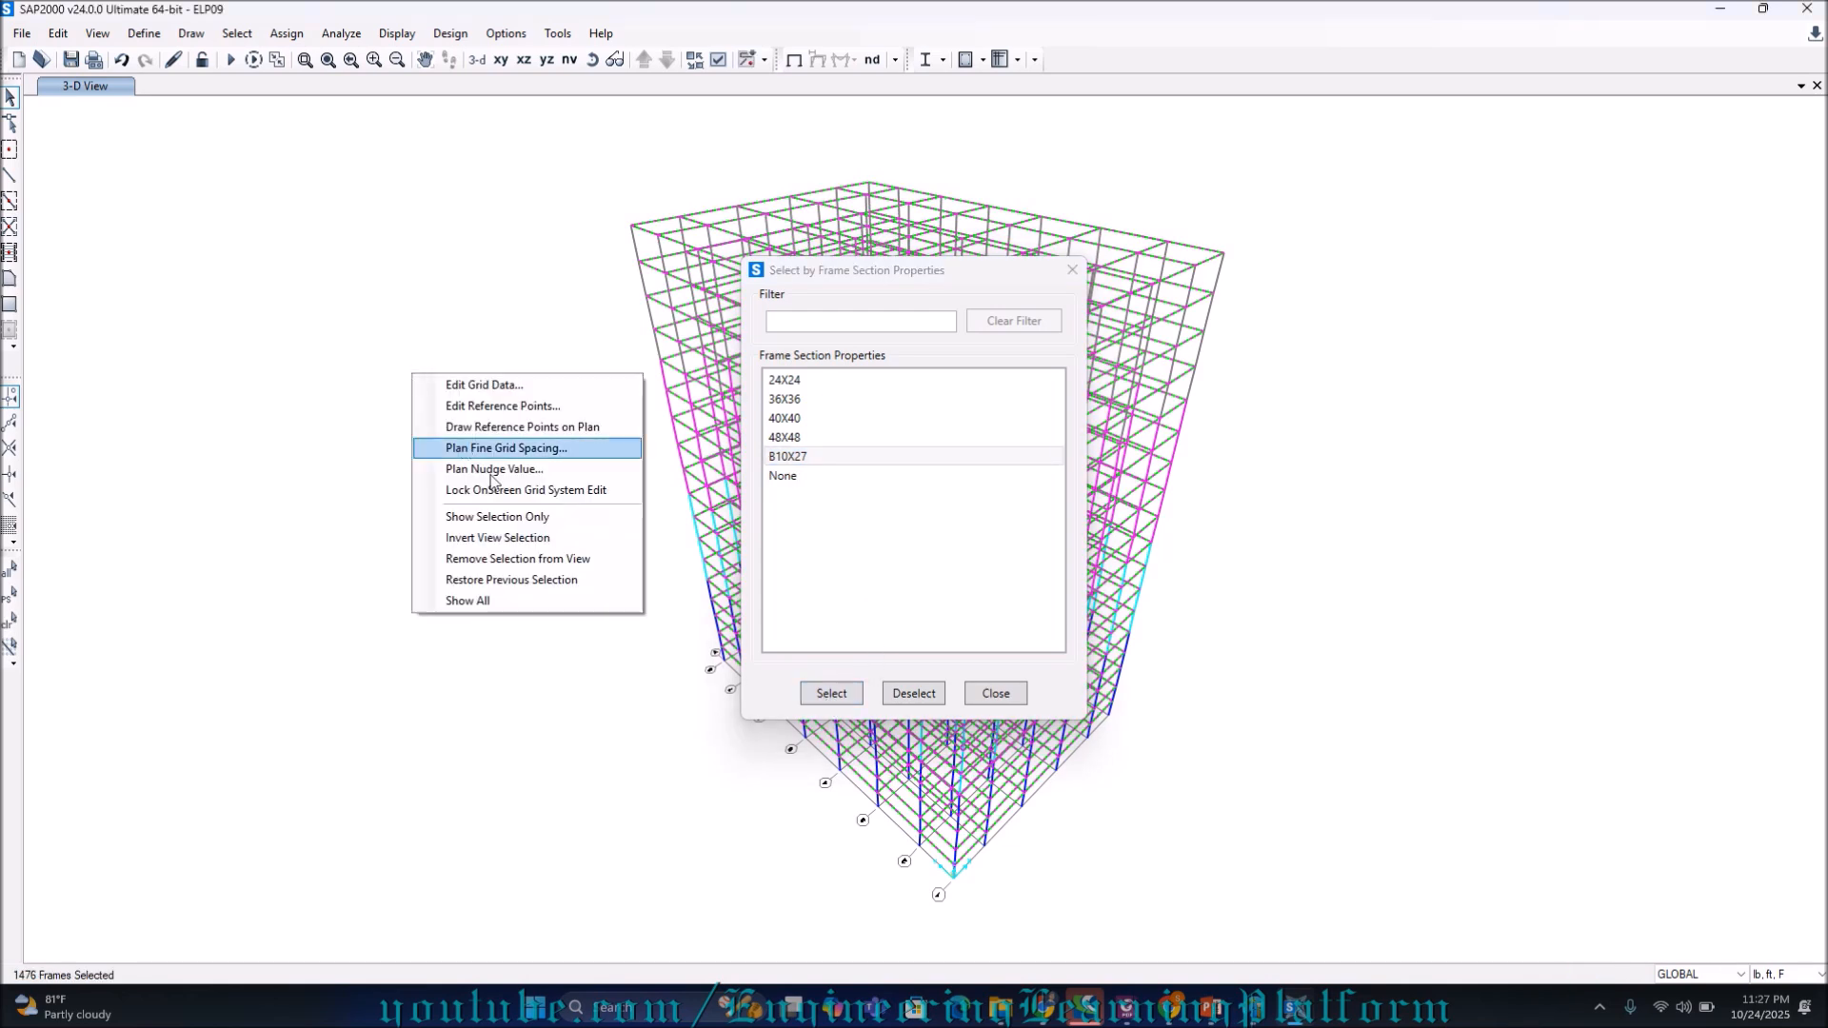
pyautogui.click(497, 515)
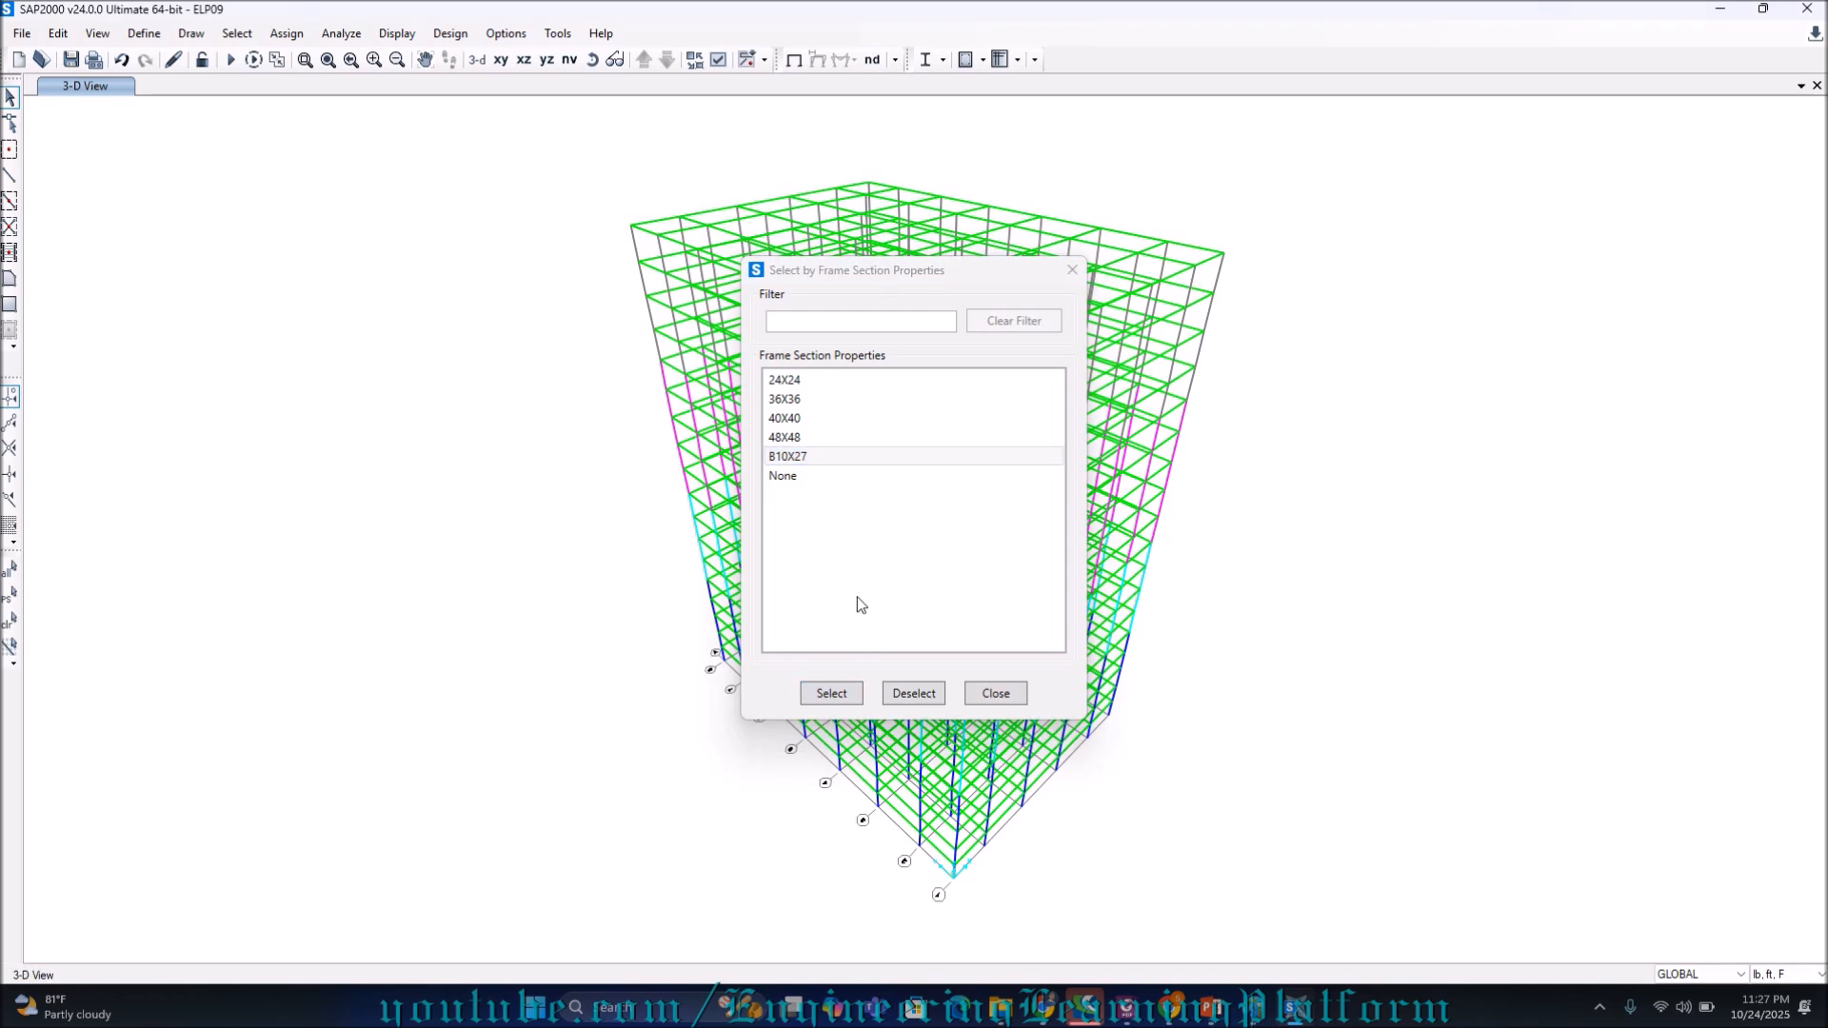
pyautogui.click(996, 694)
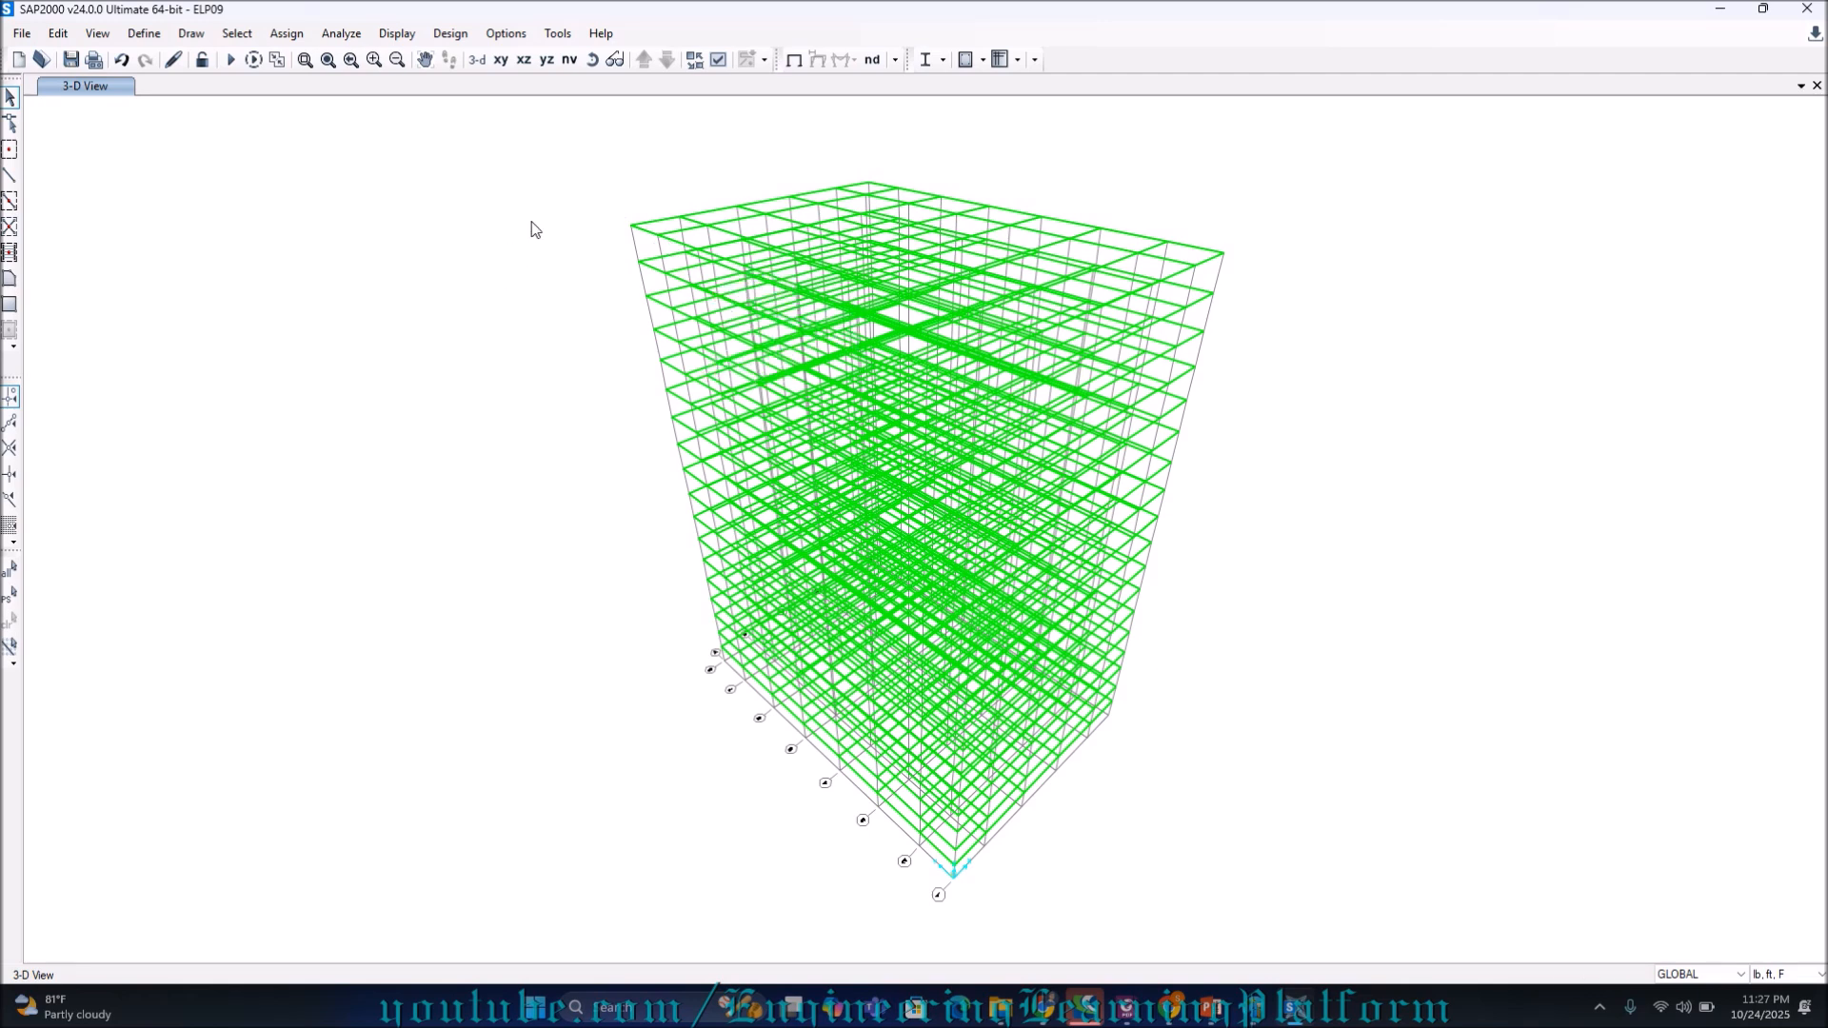
# Try window-selecting individual beams along grid line 8 in the X-Y plan at Z=10, and clear the selection
pyautogui.click(496, 64)
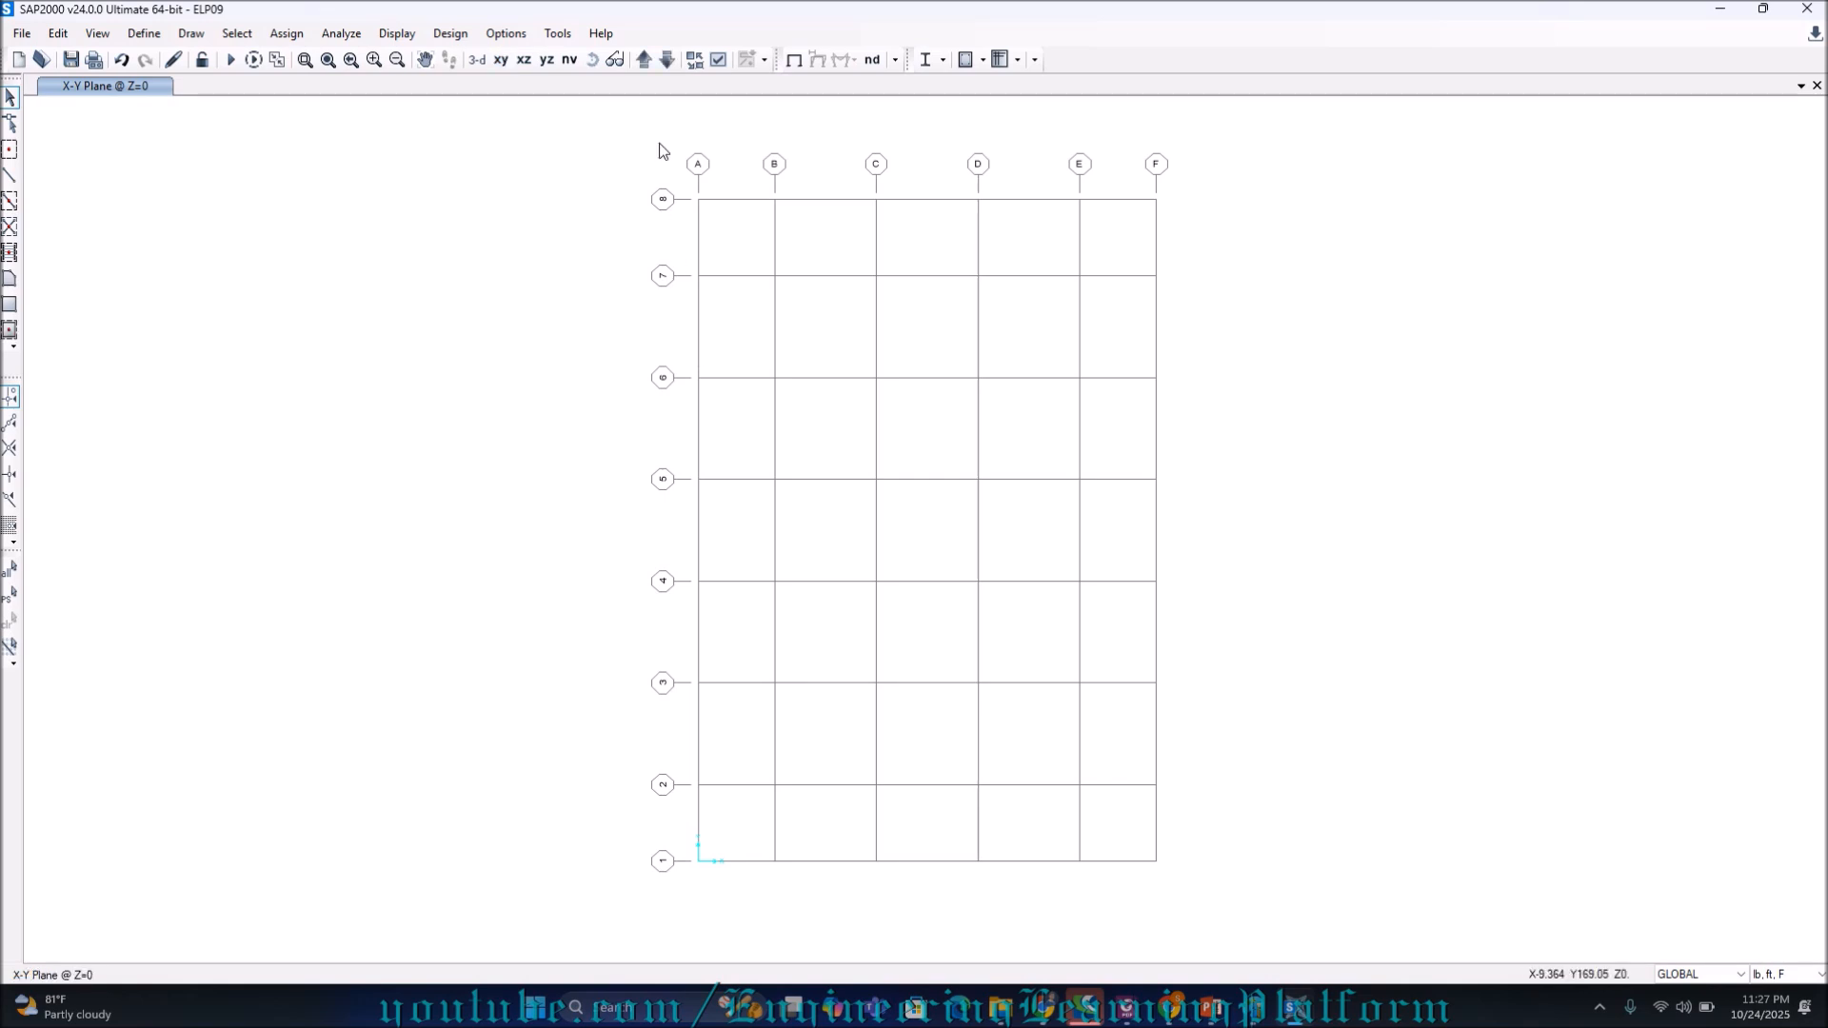
pyautogui.click(643, 60)
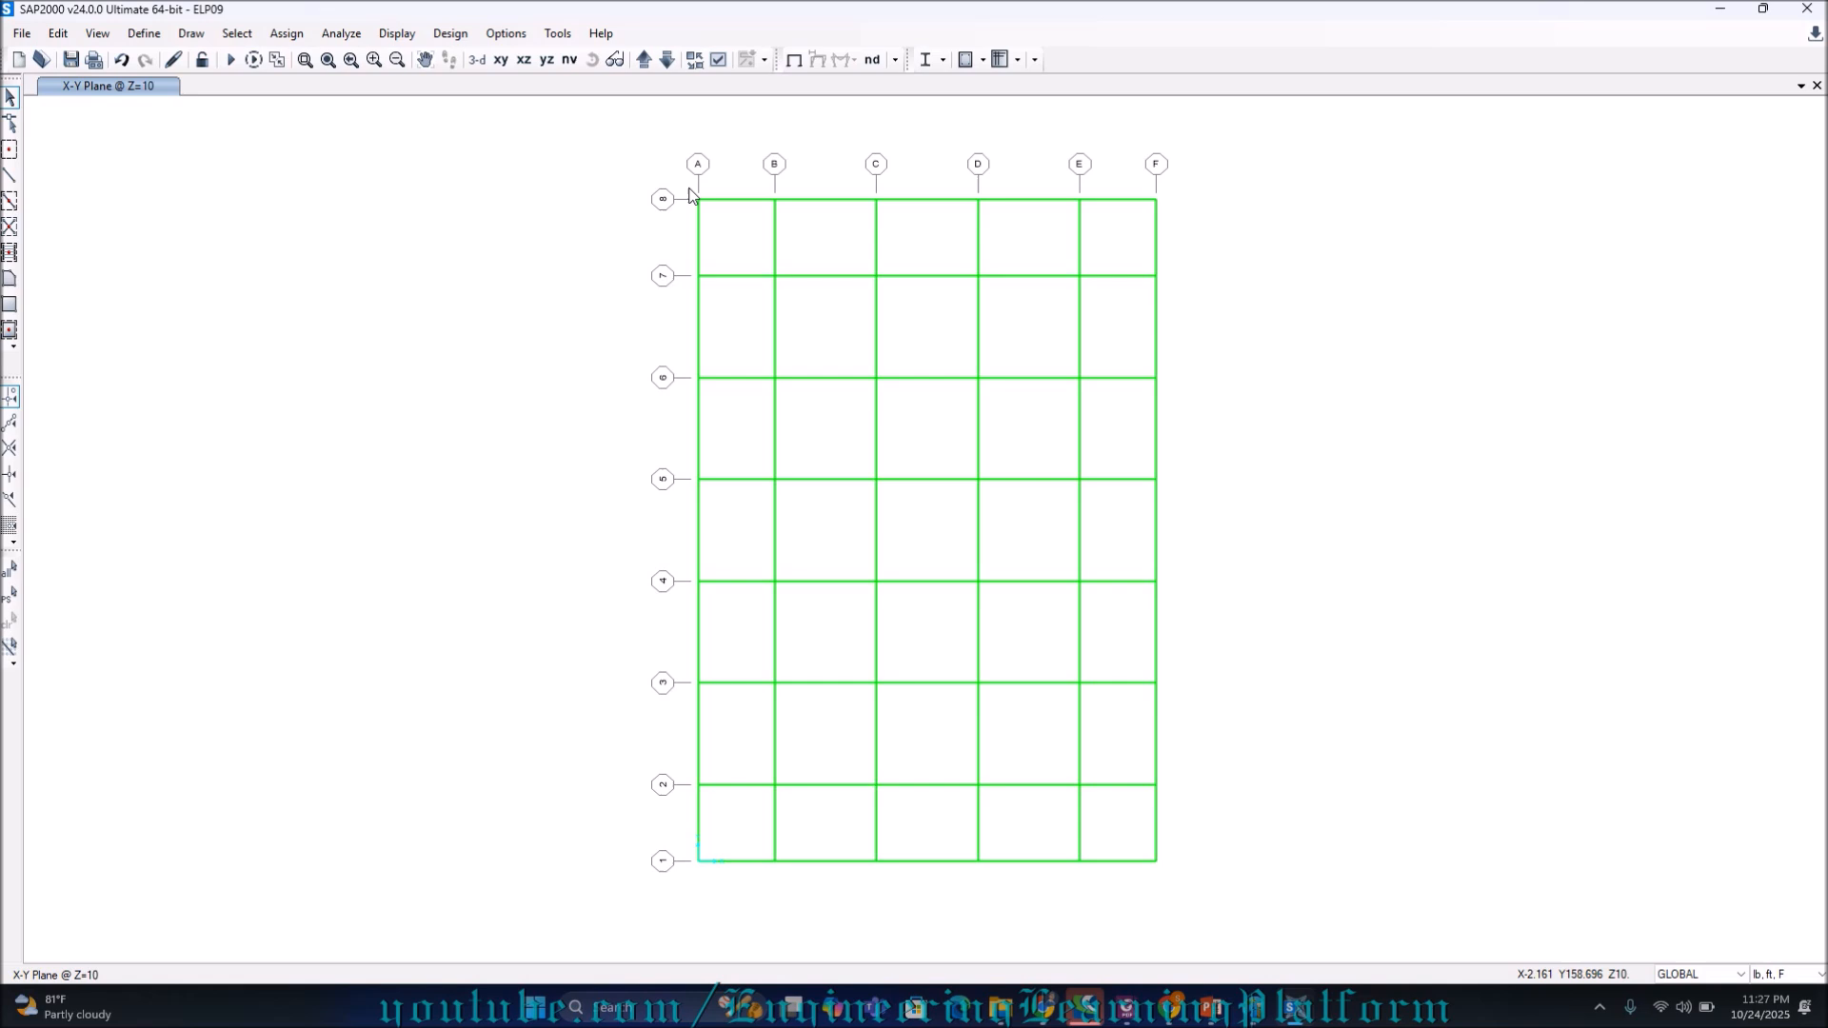
pyautogui.moveTo(746, 216); pyautogui.dragTo(715, 162)
pyautogui.moveTo(820, 230); pyautogui.dragTo(778, 133)
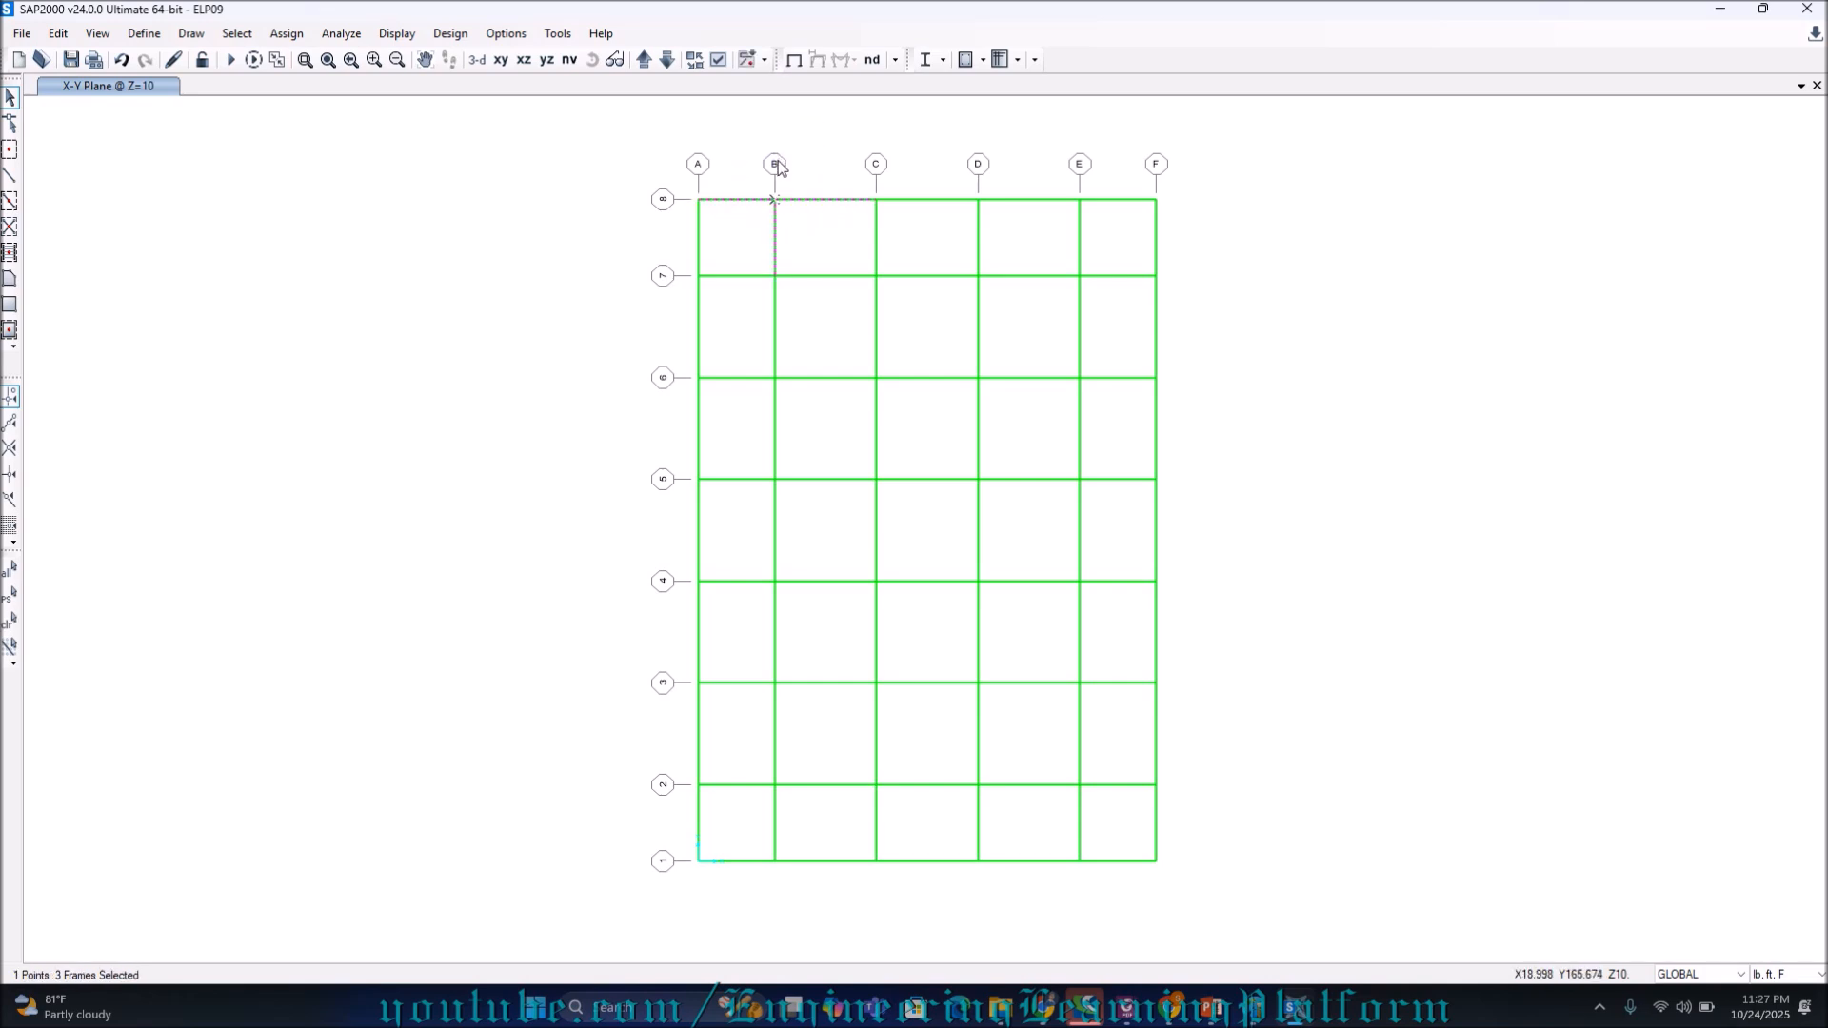
pyautogui.hotkey('ctrl', 'q')
pyautogui.moveTo(756, 218); pyautogui.dragTo(732, 166)
pyautogui.moveTo(840, 229); pyautogui.dragTo(815, 167)
pyautogui.moveTo(934, 229); pyautogui.dragTo(907, 163)
pyautogui.click(774, 179)
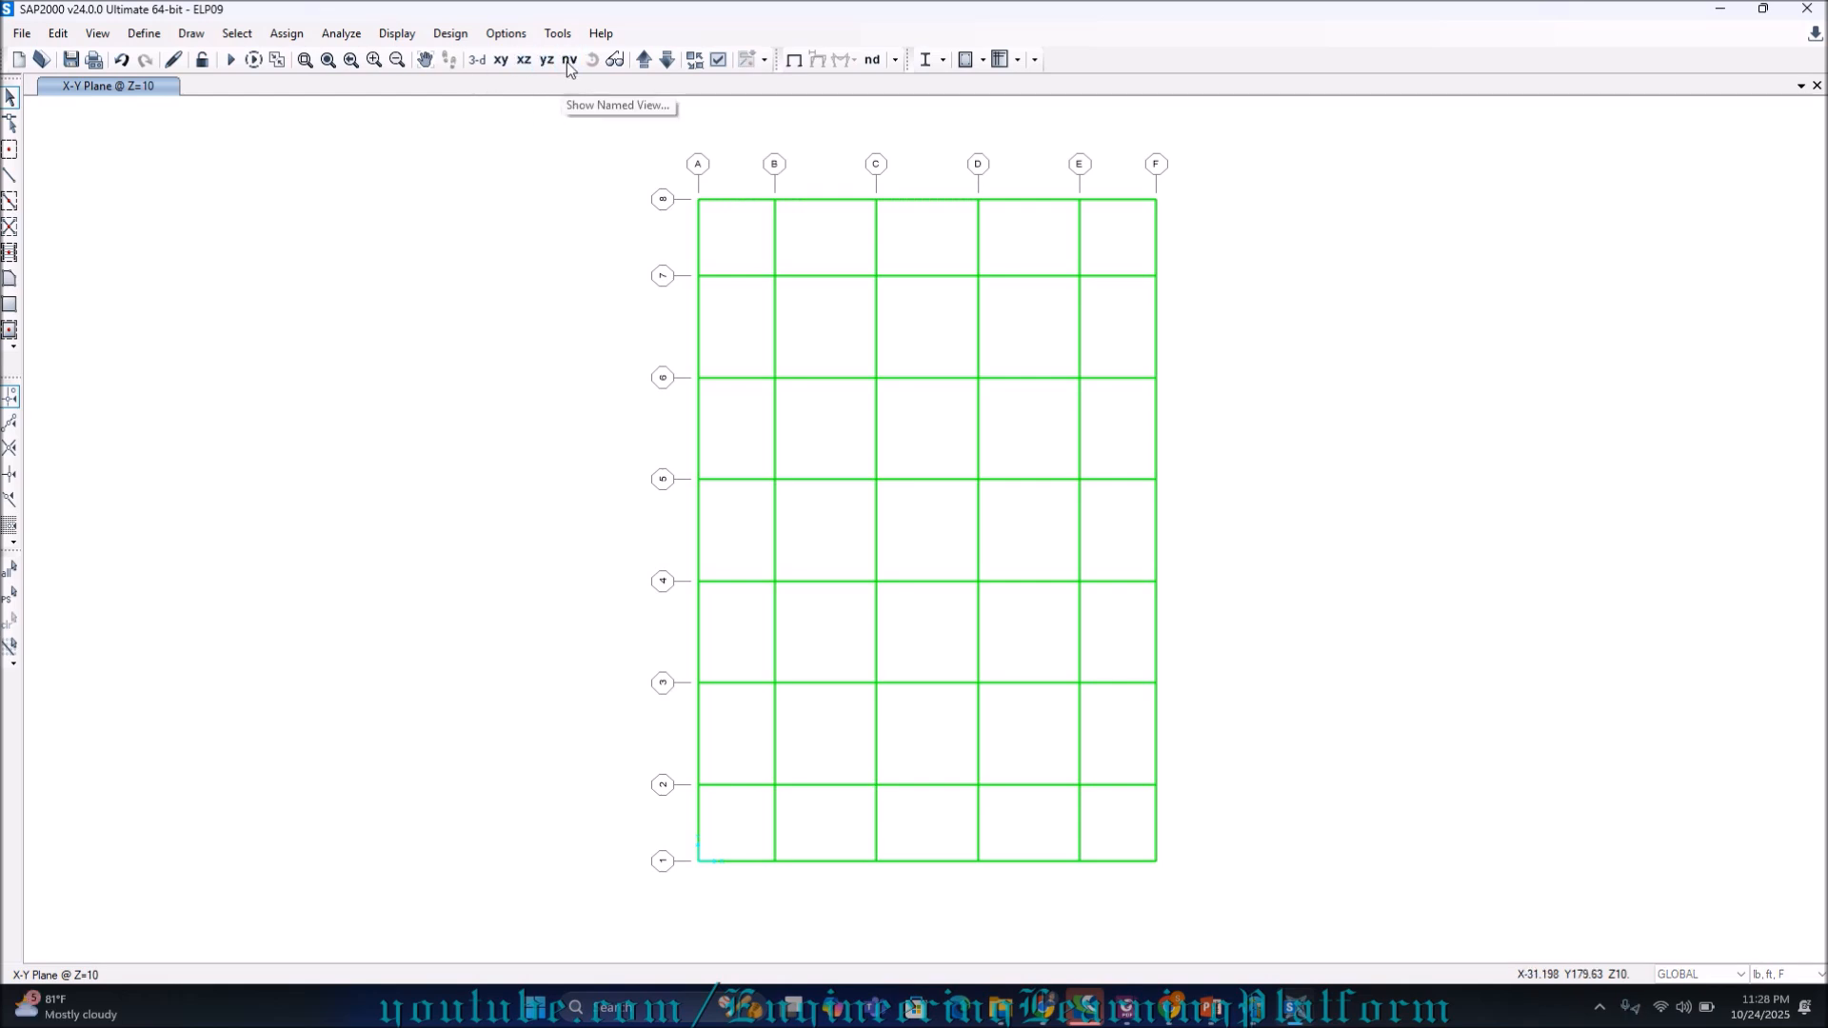
# Display the saved named view NDSP1
pyautogui.click(567, 61)
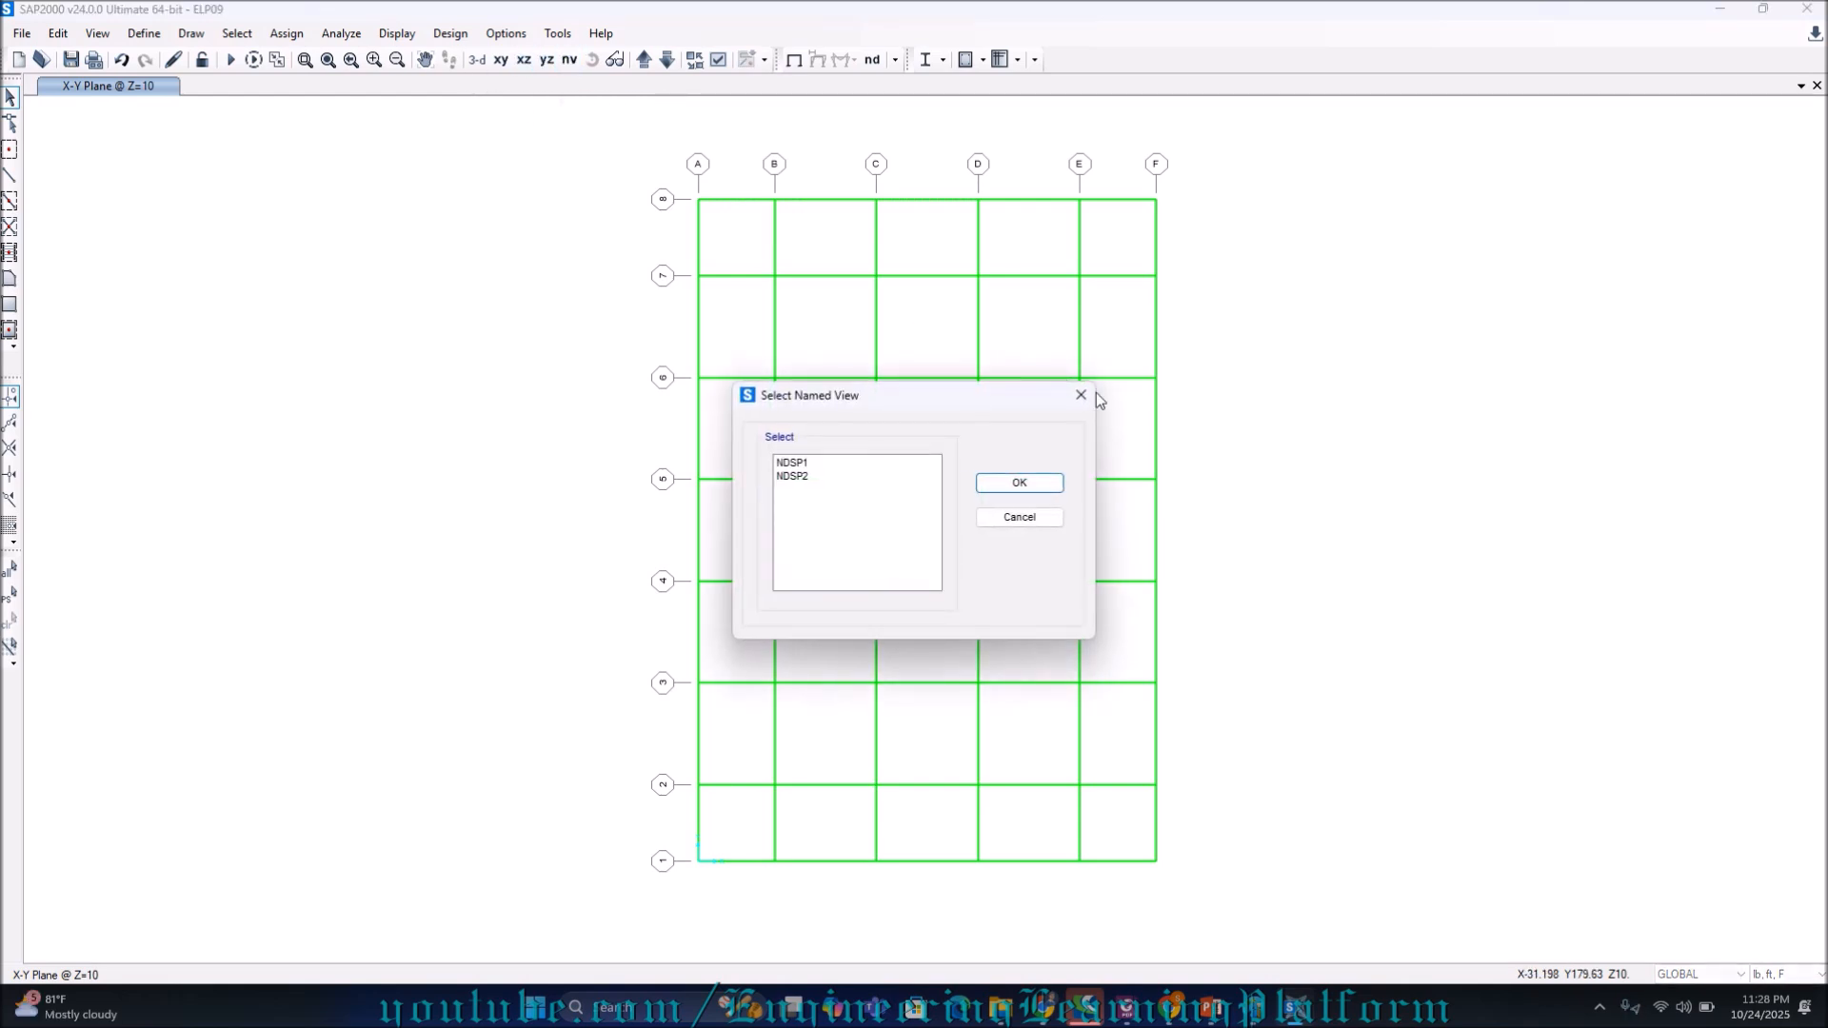
pyautogui.click(831, 465)
pyautogui.click(1007, 484)
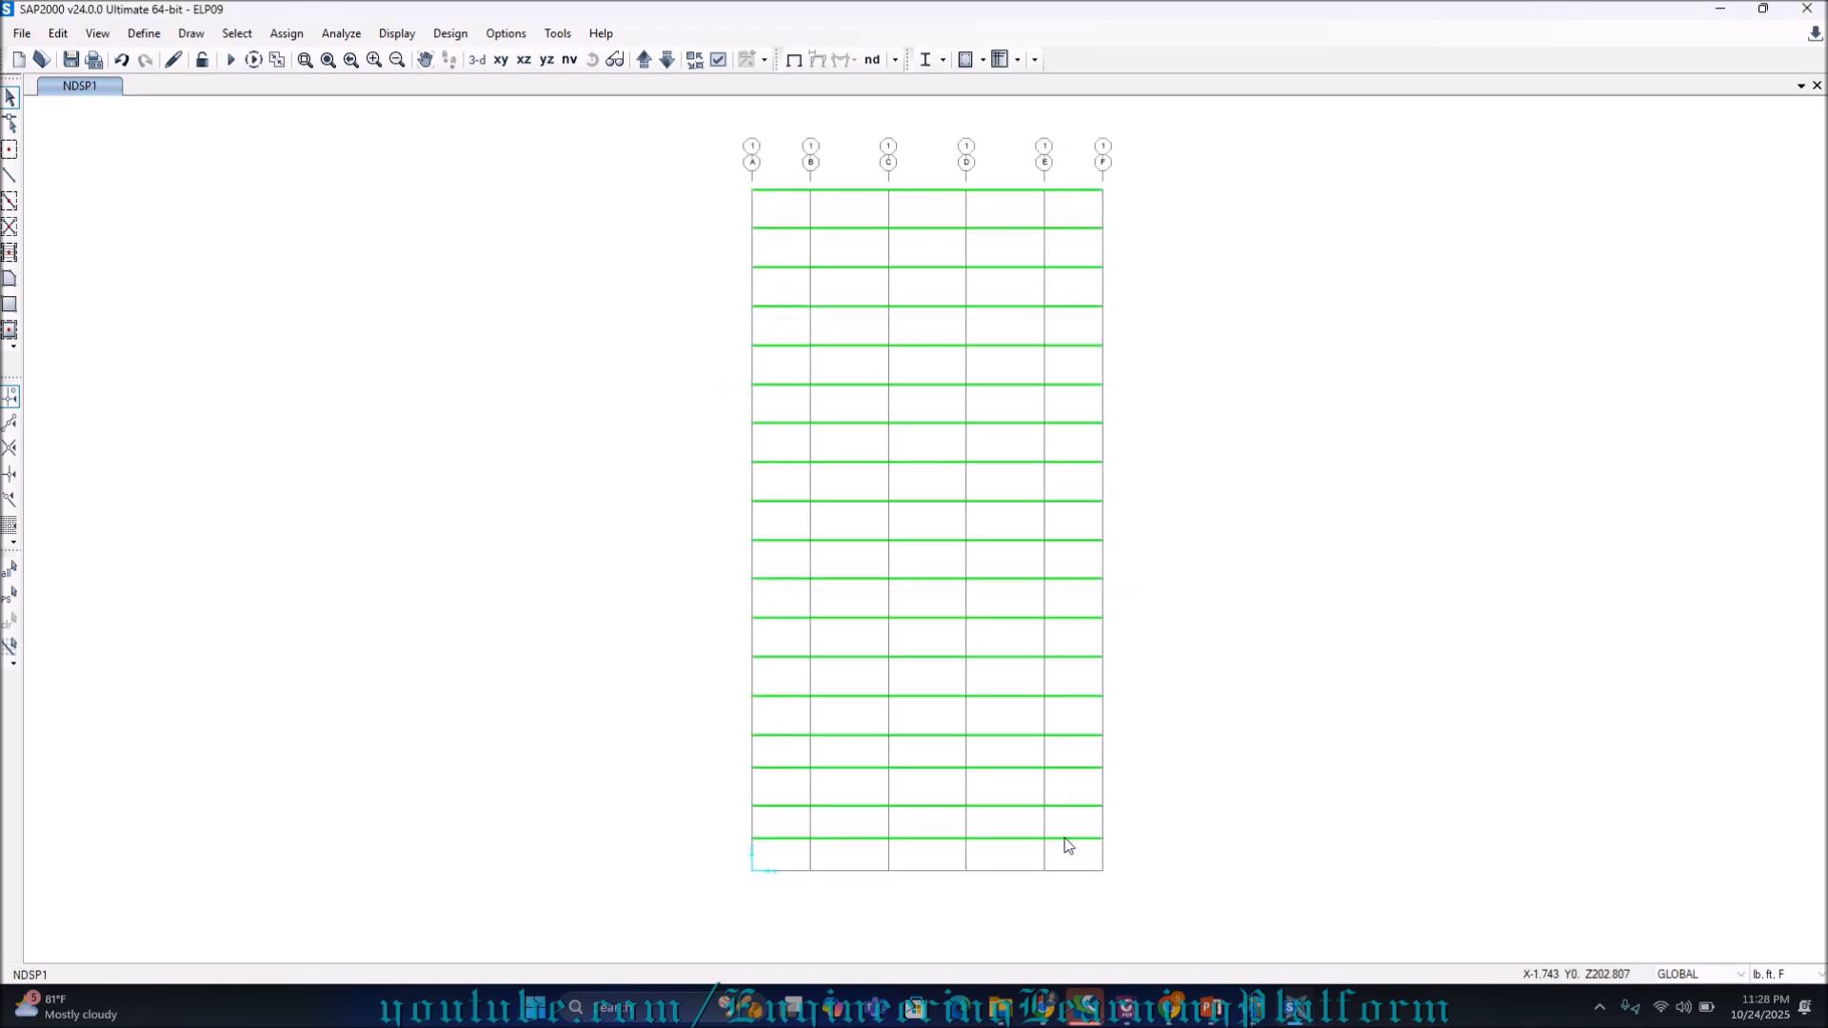
# Try selecting the beams bay by bay between grids A and C in the elevation, and clear the selection
pyautogui.moveTo(777, 879); pyautogui.dragTo(783, 184)
pyautogui.moveTo(850, 888); pyautogui.dragTo(836, 164)
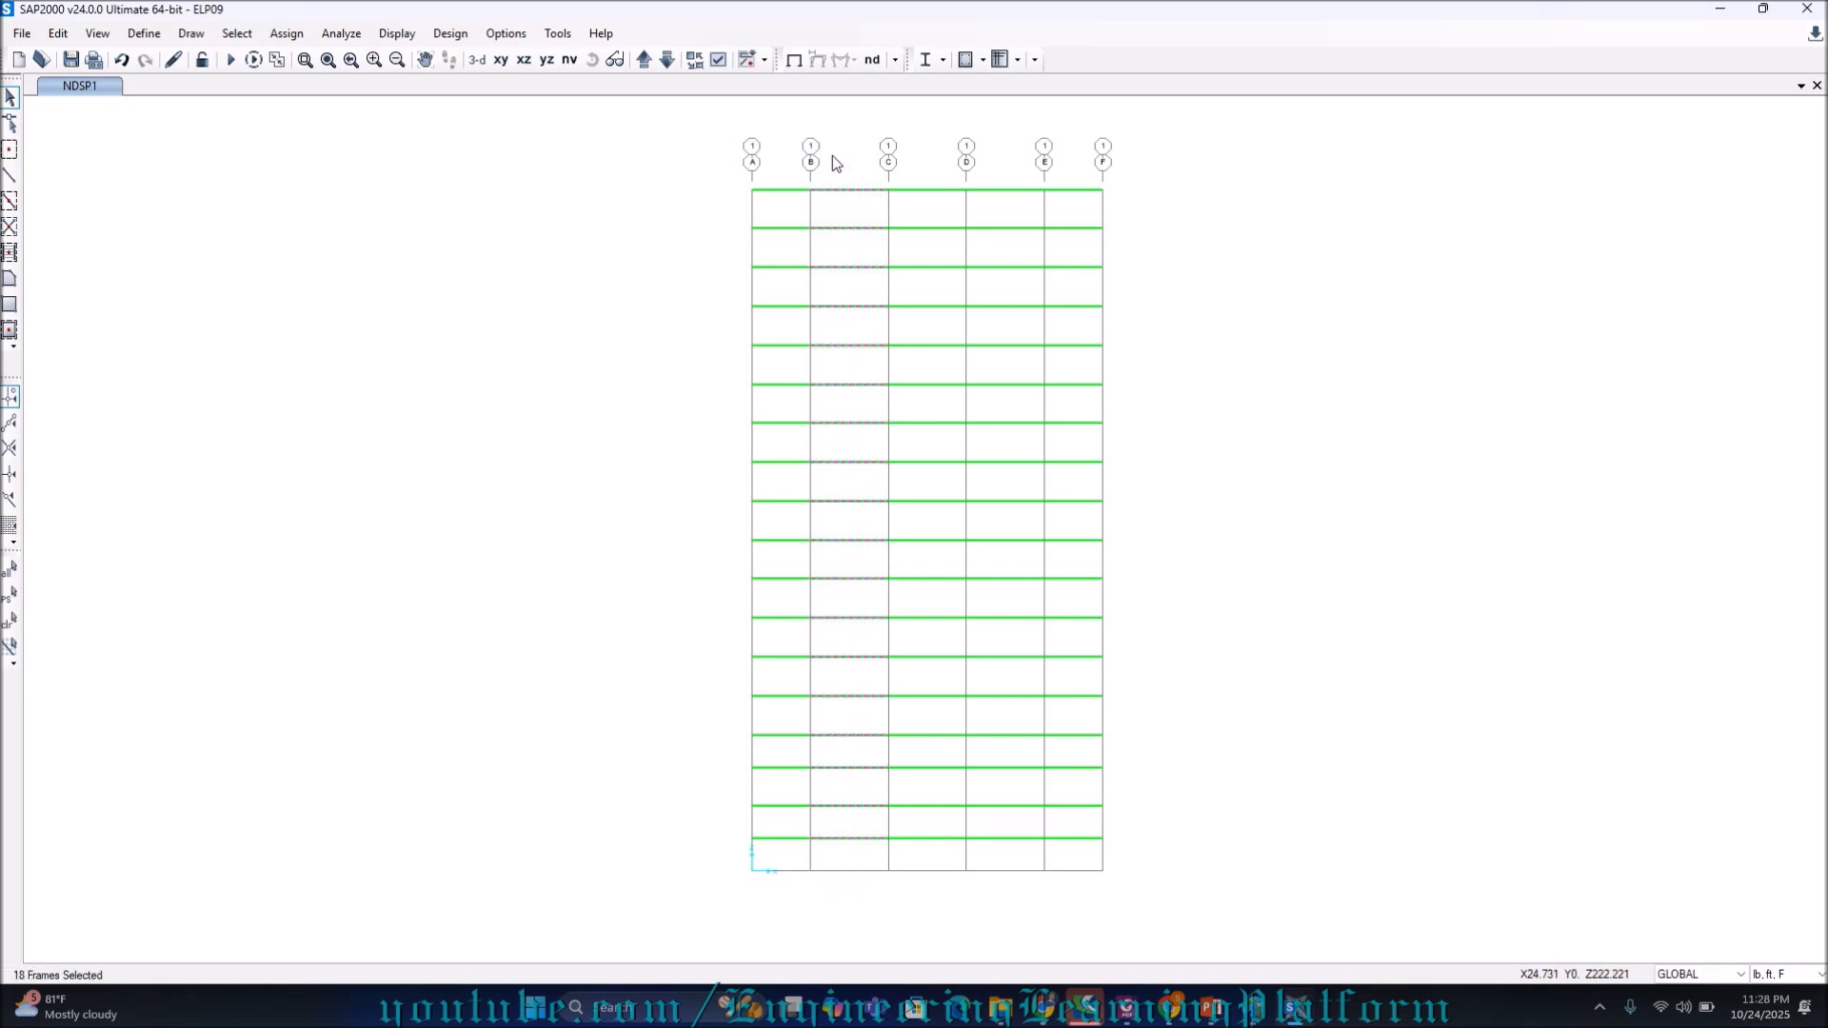
pyautogui.moveTo(777, 901); pyautogui.dragTo(791, 186)
pyautogui.hotkey('ctrl', 'q')
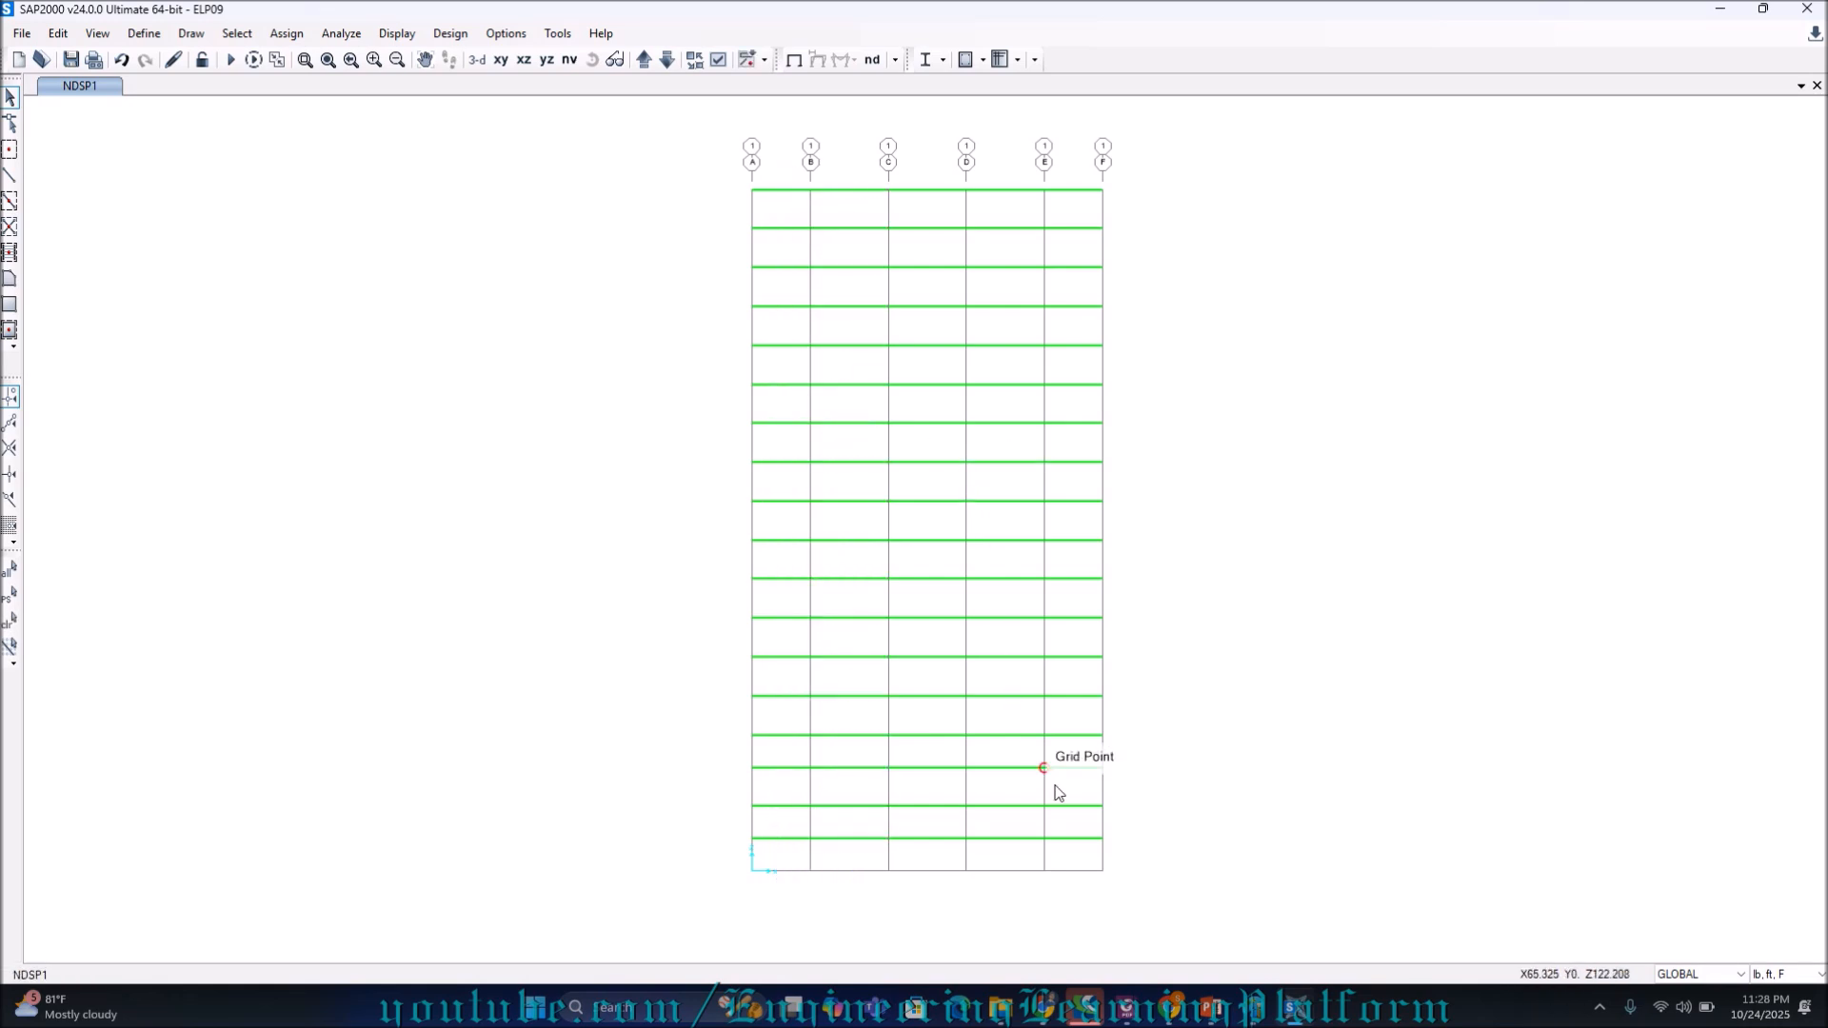
# Window-select the beams of all storeys across every bay from grid A to F in the elevation
pyautogui.moveTo(1068, 912); pyautogui.dragTo(786, 173)
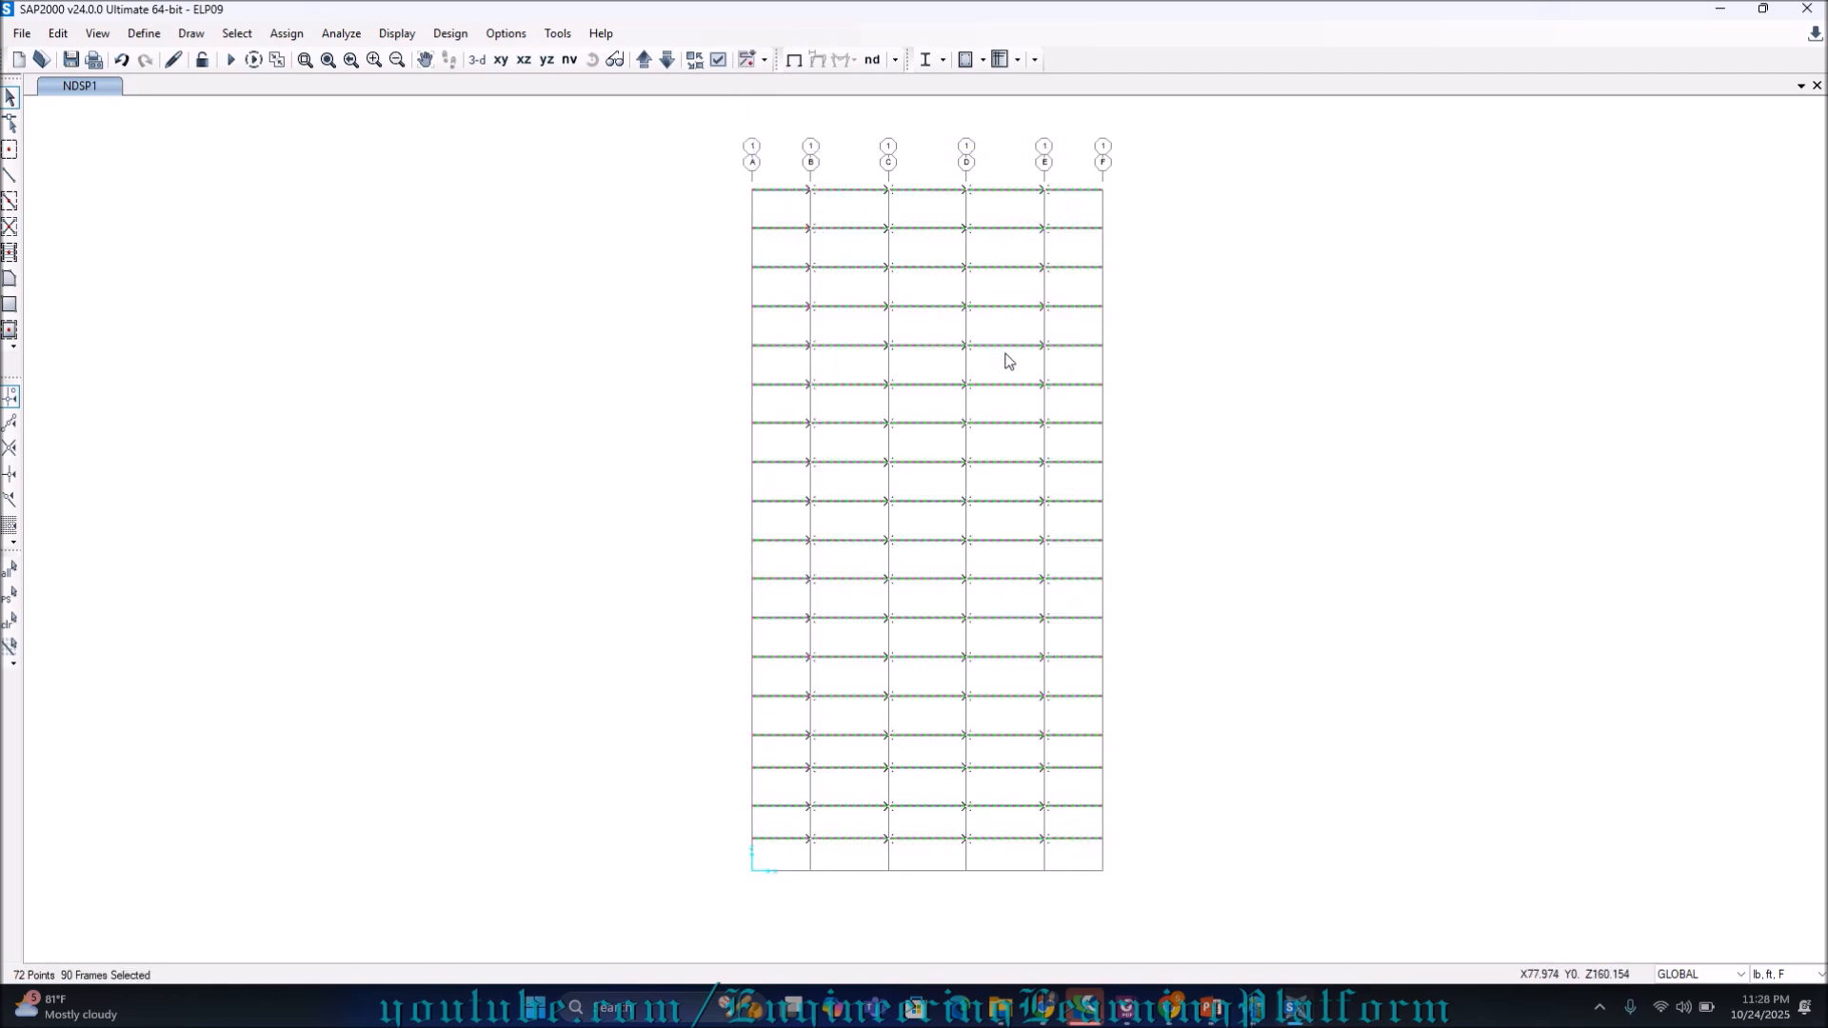
# Check the selected beams in the 3D view, and display the X-Z plane at Y=0
pyautogui.click(492, 61)
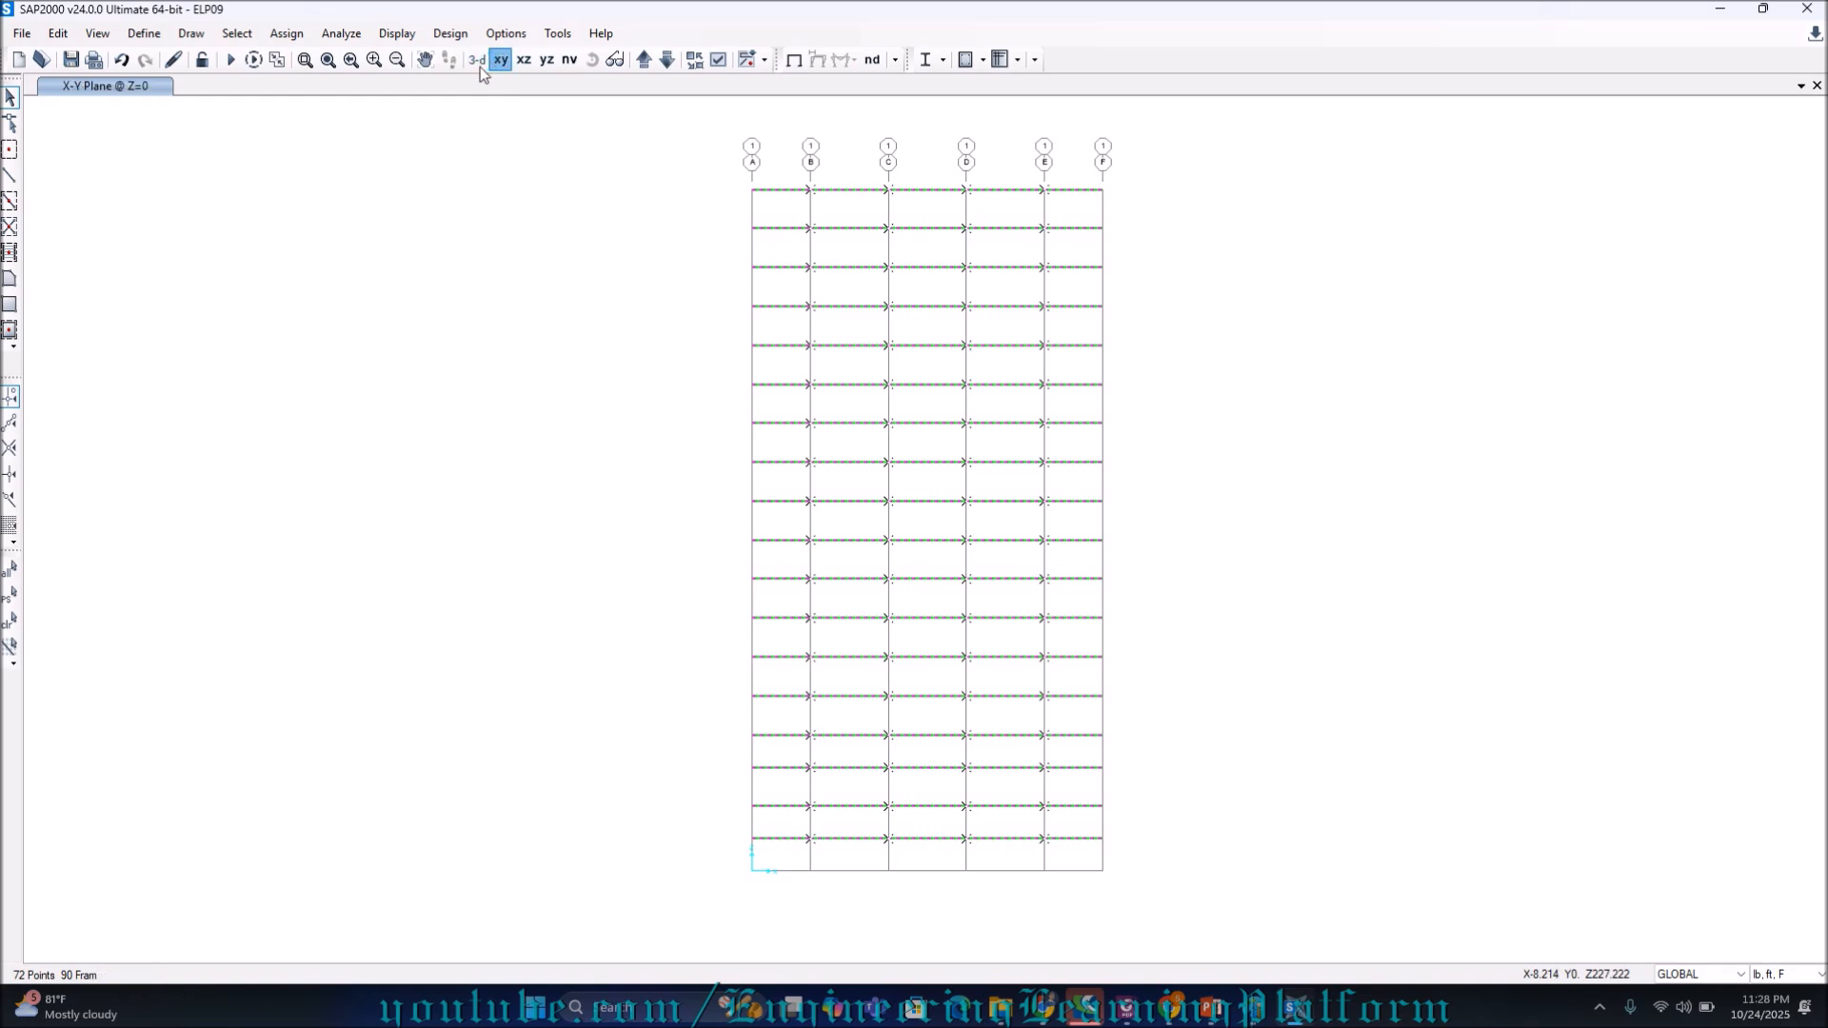
pyautogui.click(478, 61)
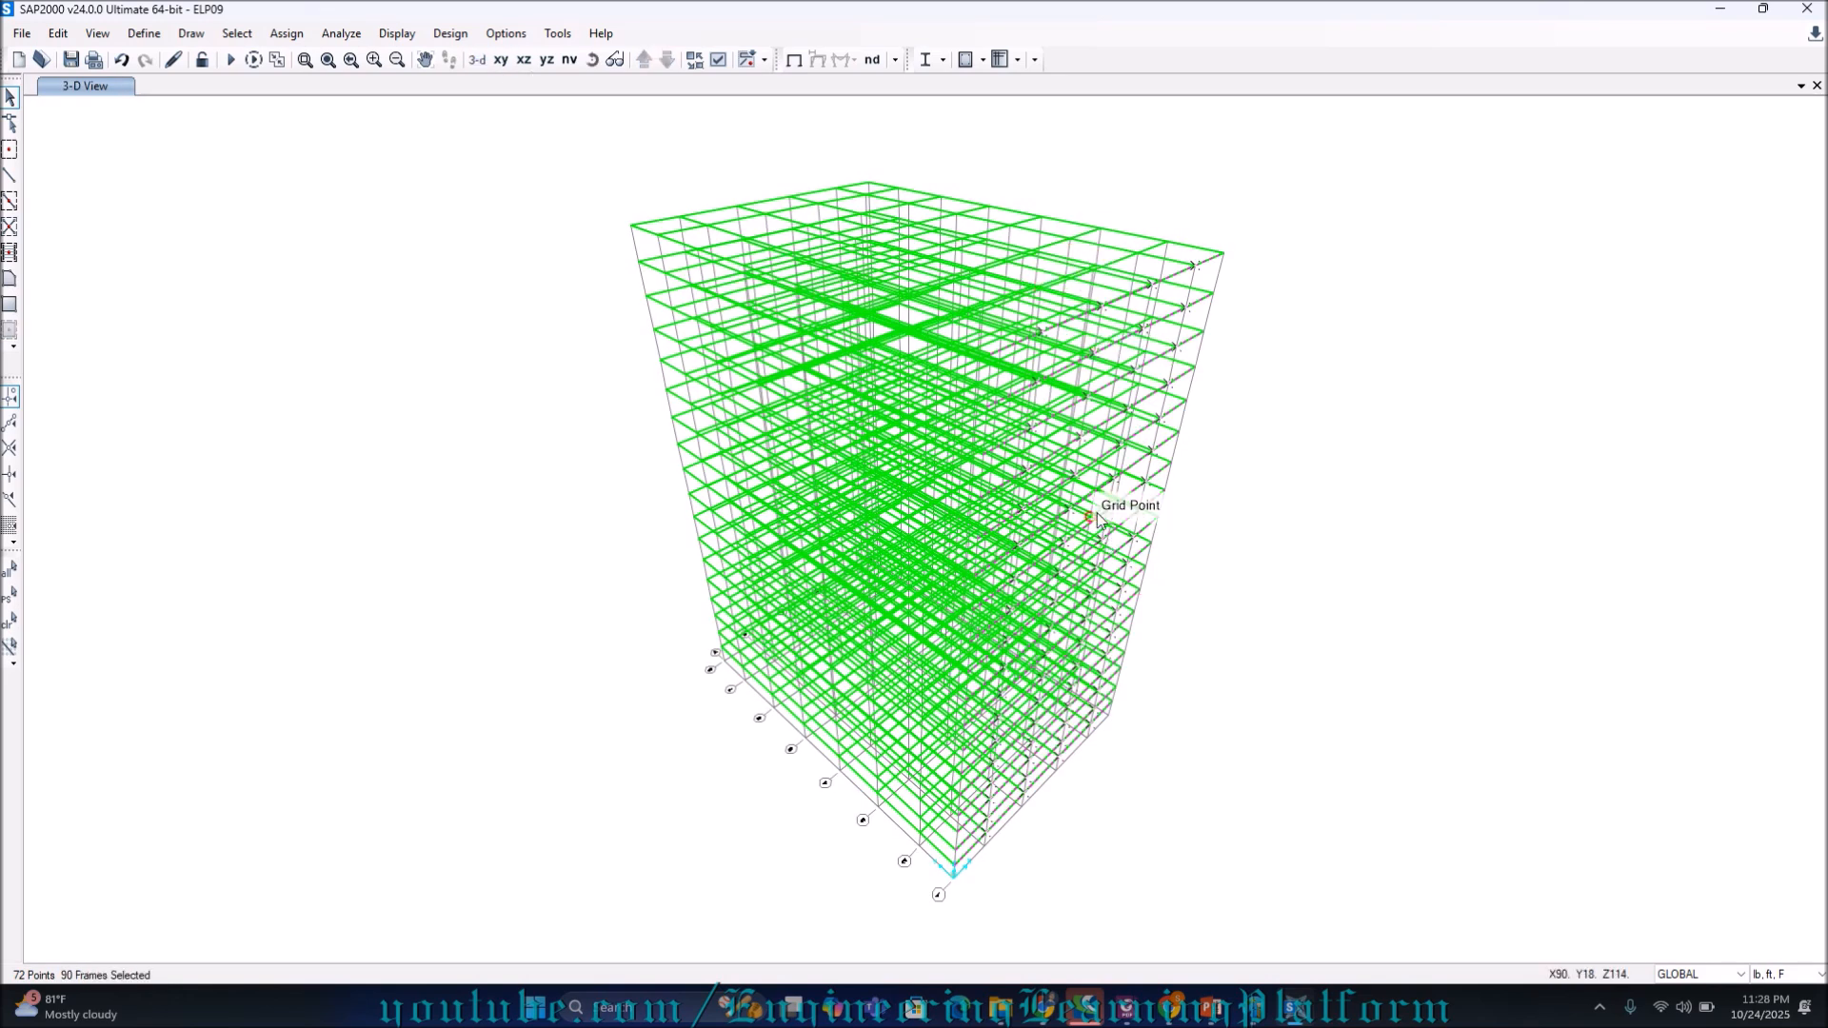
pyautogui.click(526, 61)
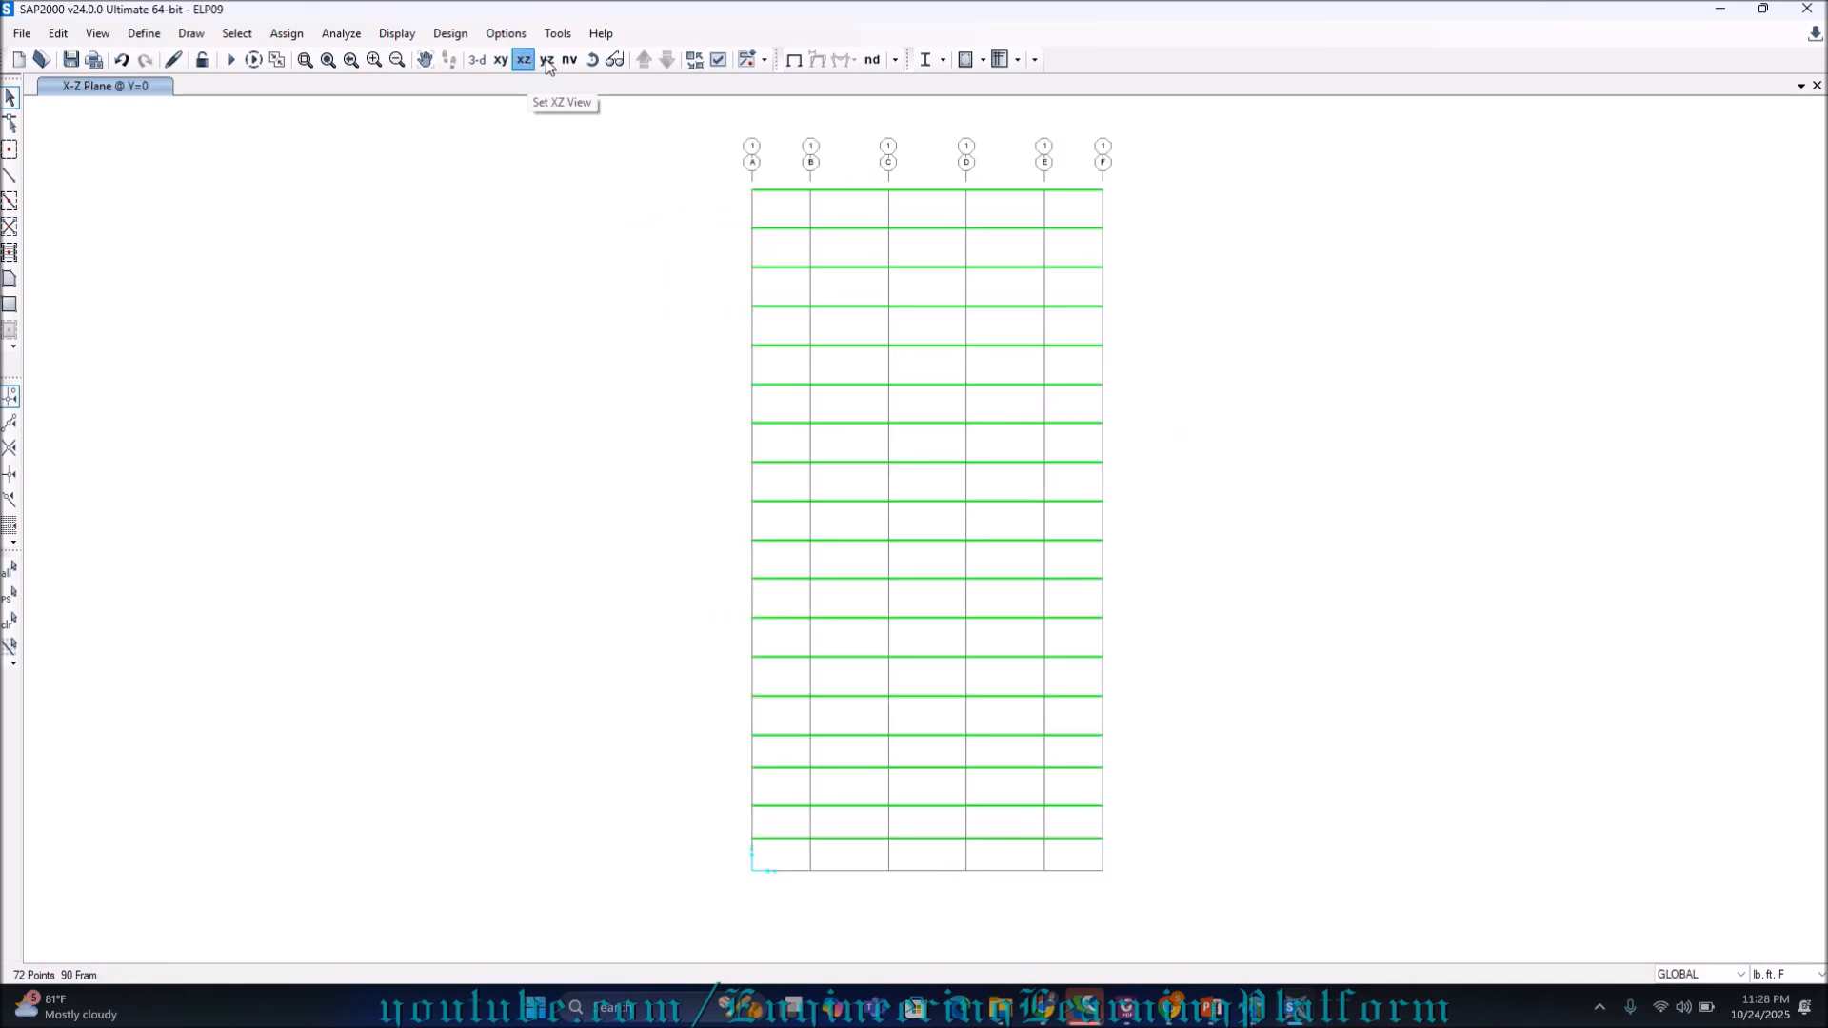
pyautogui.click(546, 59)
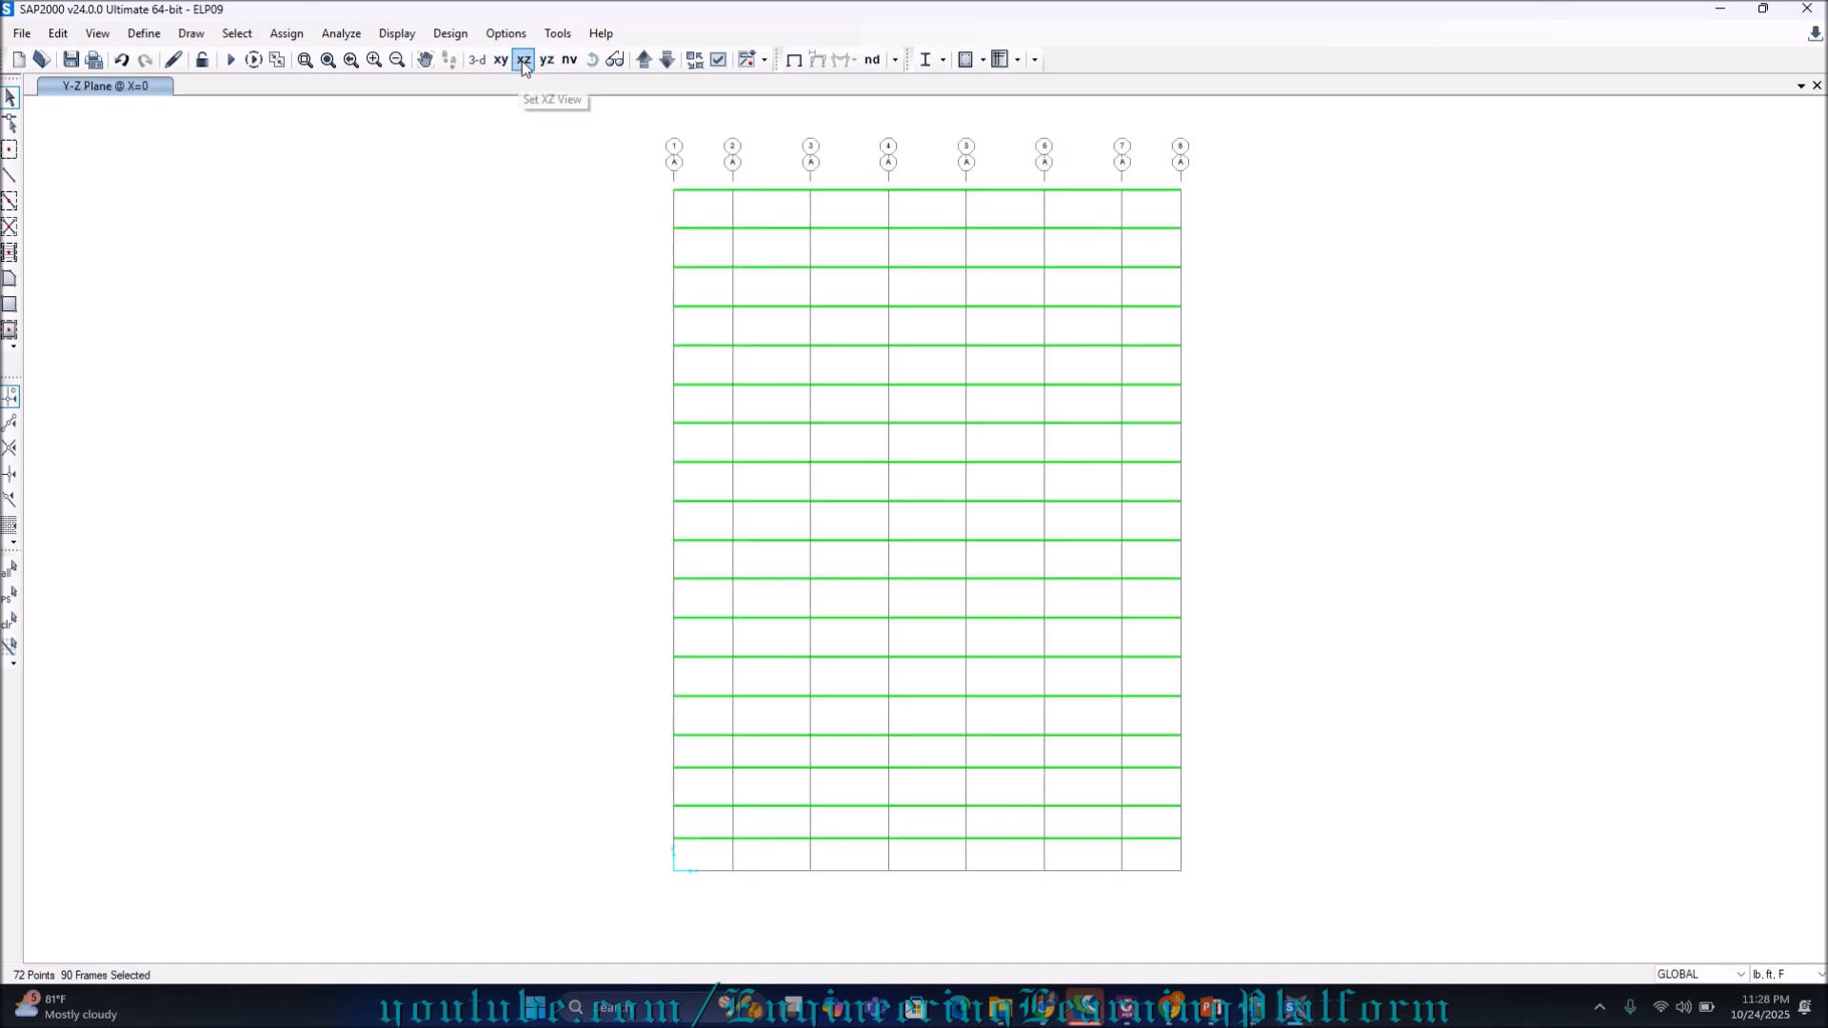
pyautogui.click(524, 63)
# Clear the current selection and window-select the beams of every storey below the roof across grids A to F
pyautogui.hotkey('ctrl', 'a')
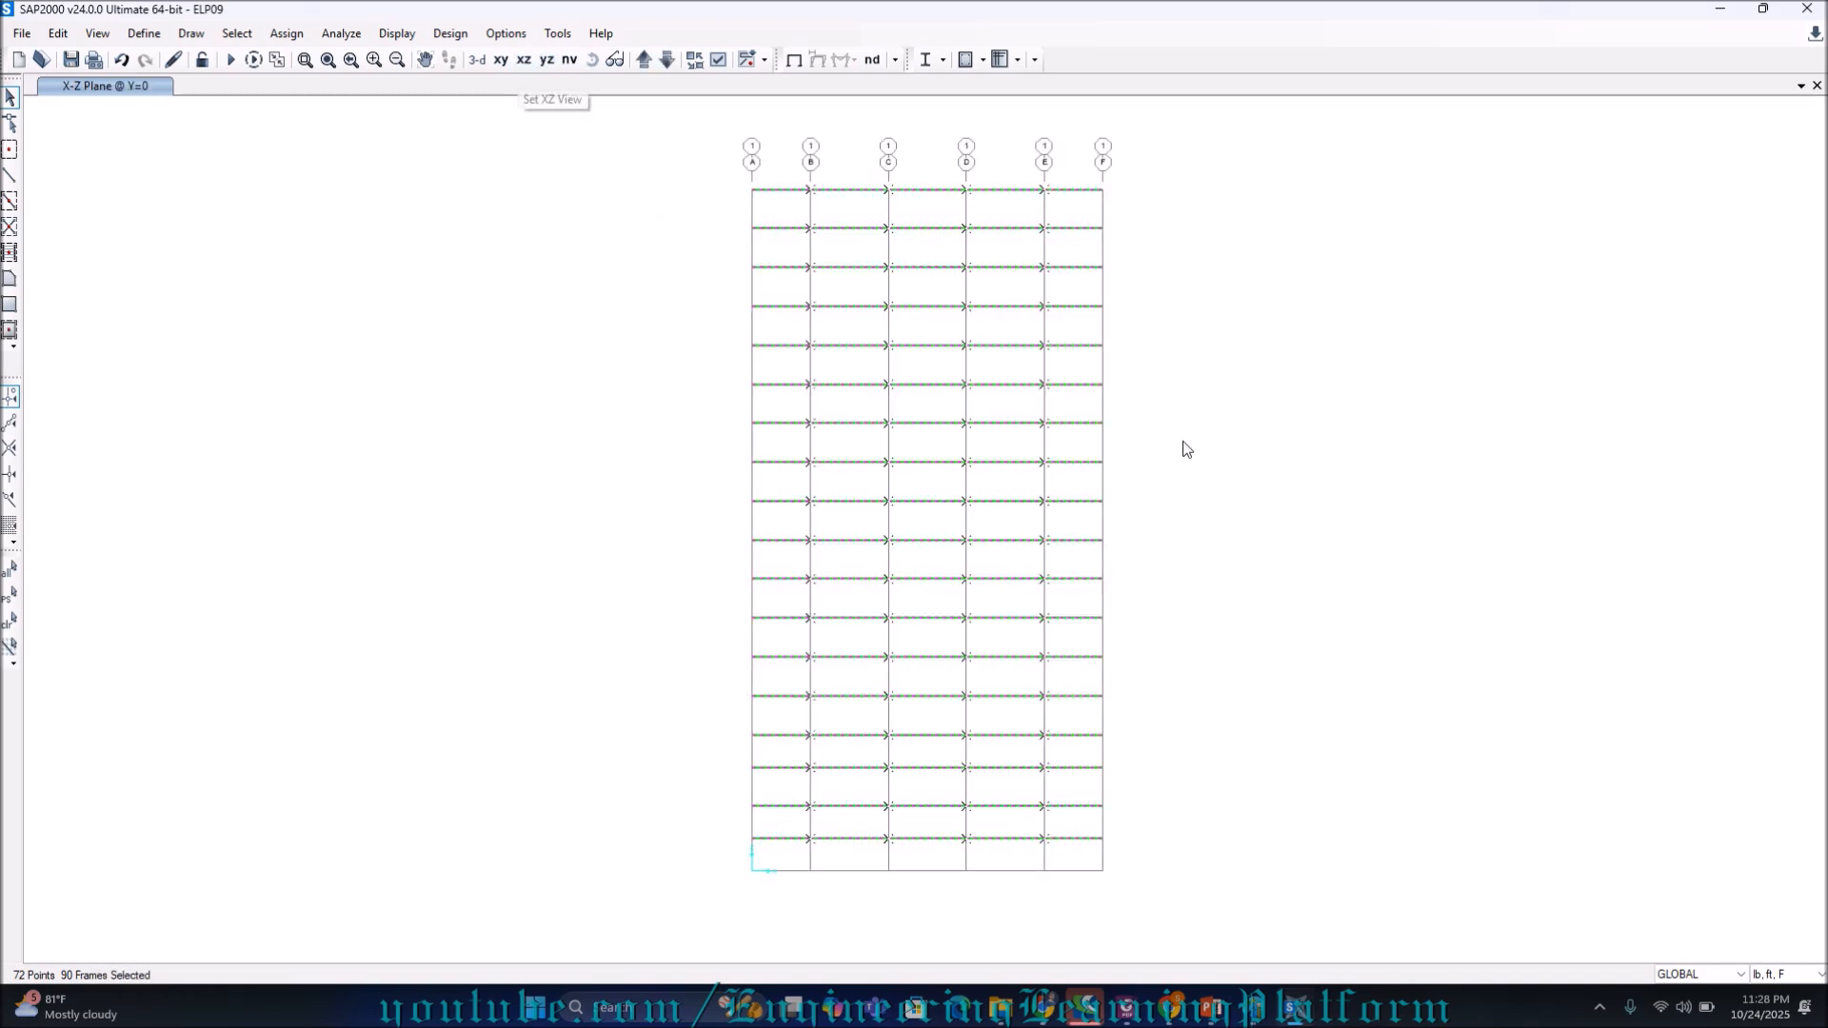
pyautogui.moveTo(726, 177); pyautogui.dragTo(1118, 205)
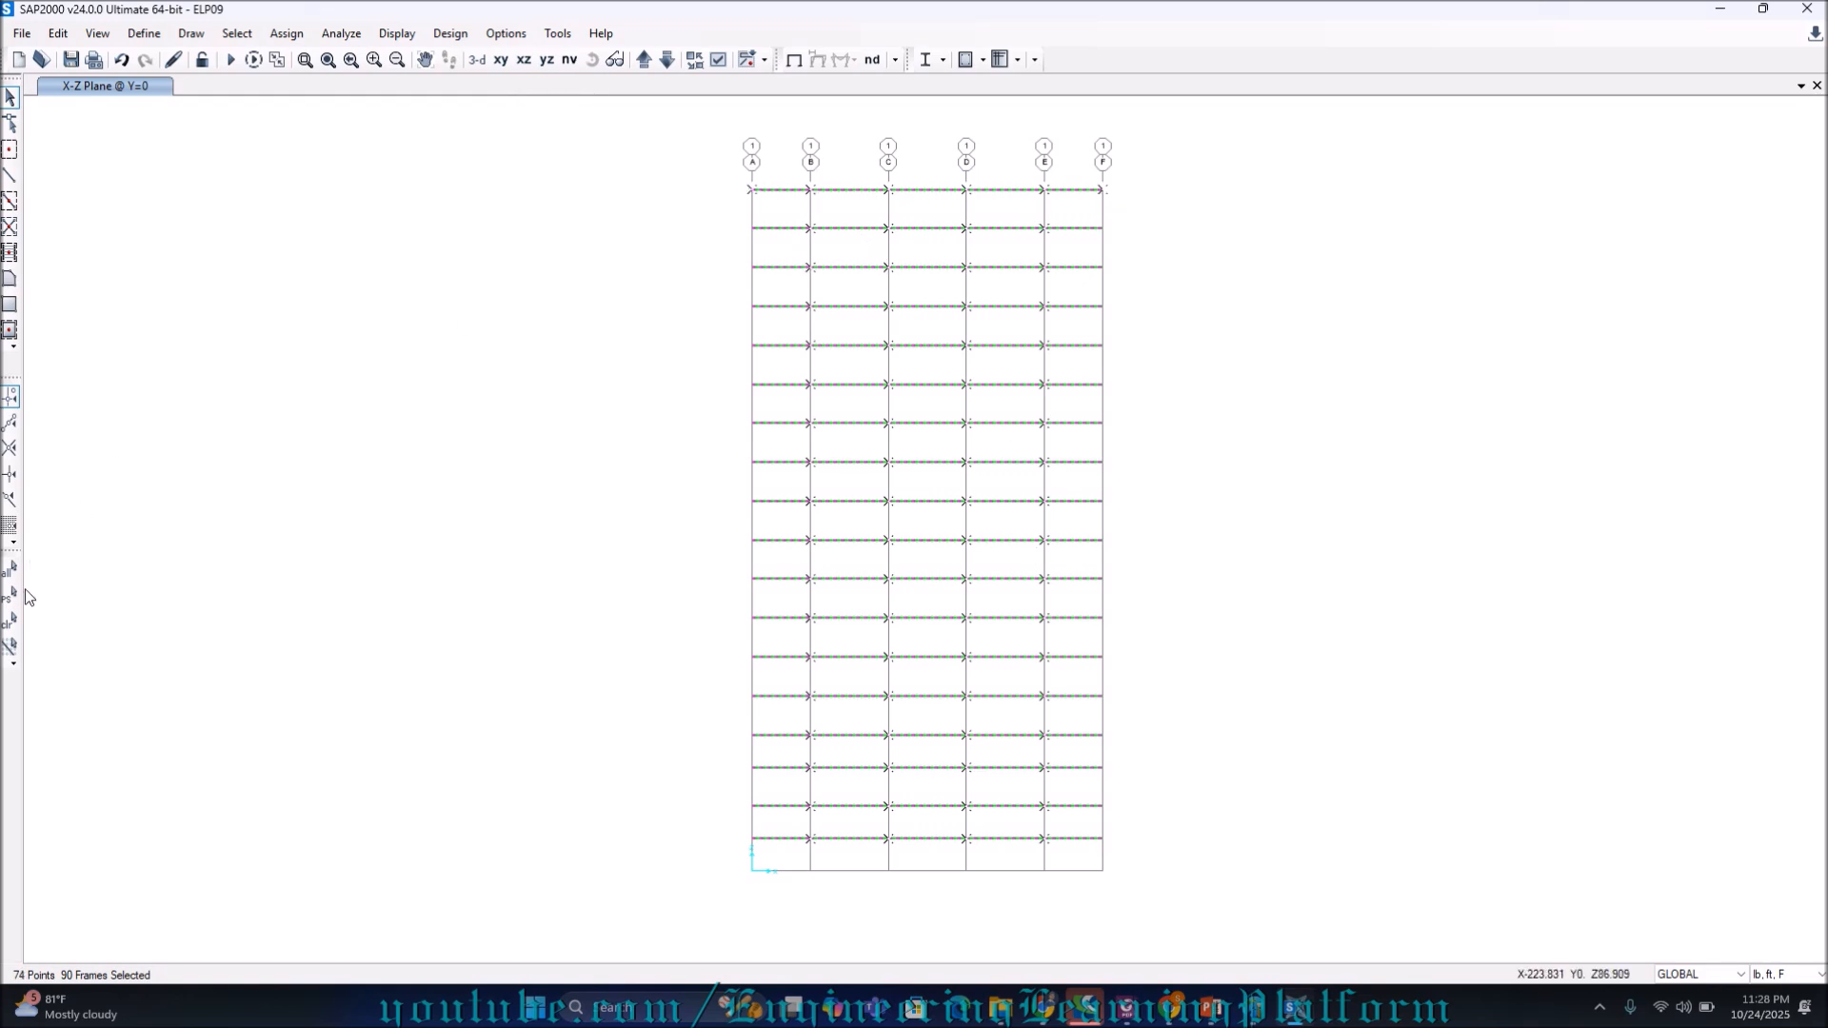
pyautogui.hotkey('ctrl', 'q')
pyautogui.moveTo(736, 216); pyautogui.dragTo(1135, 860)
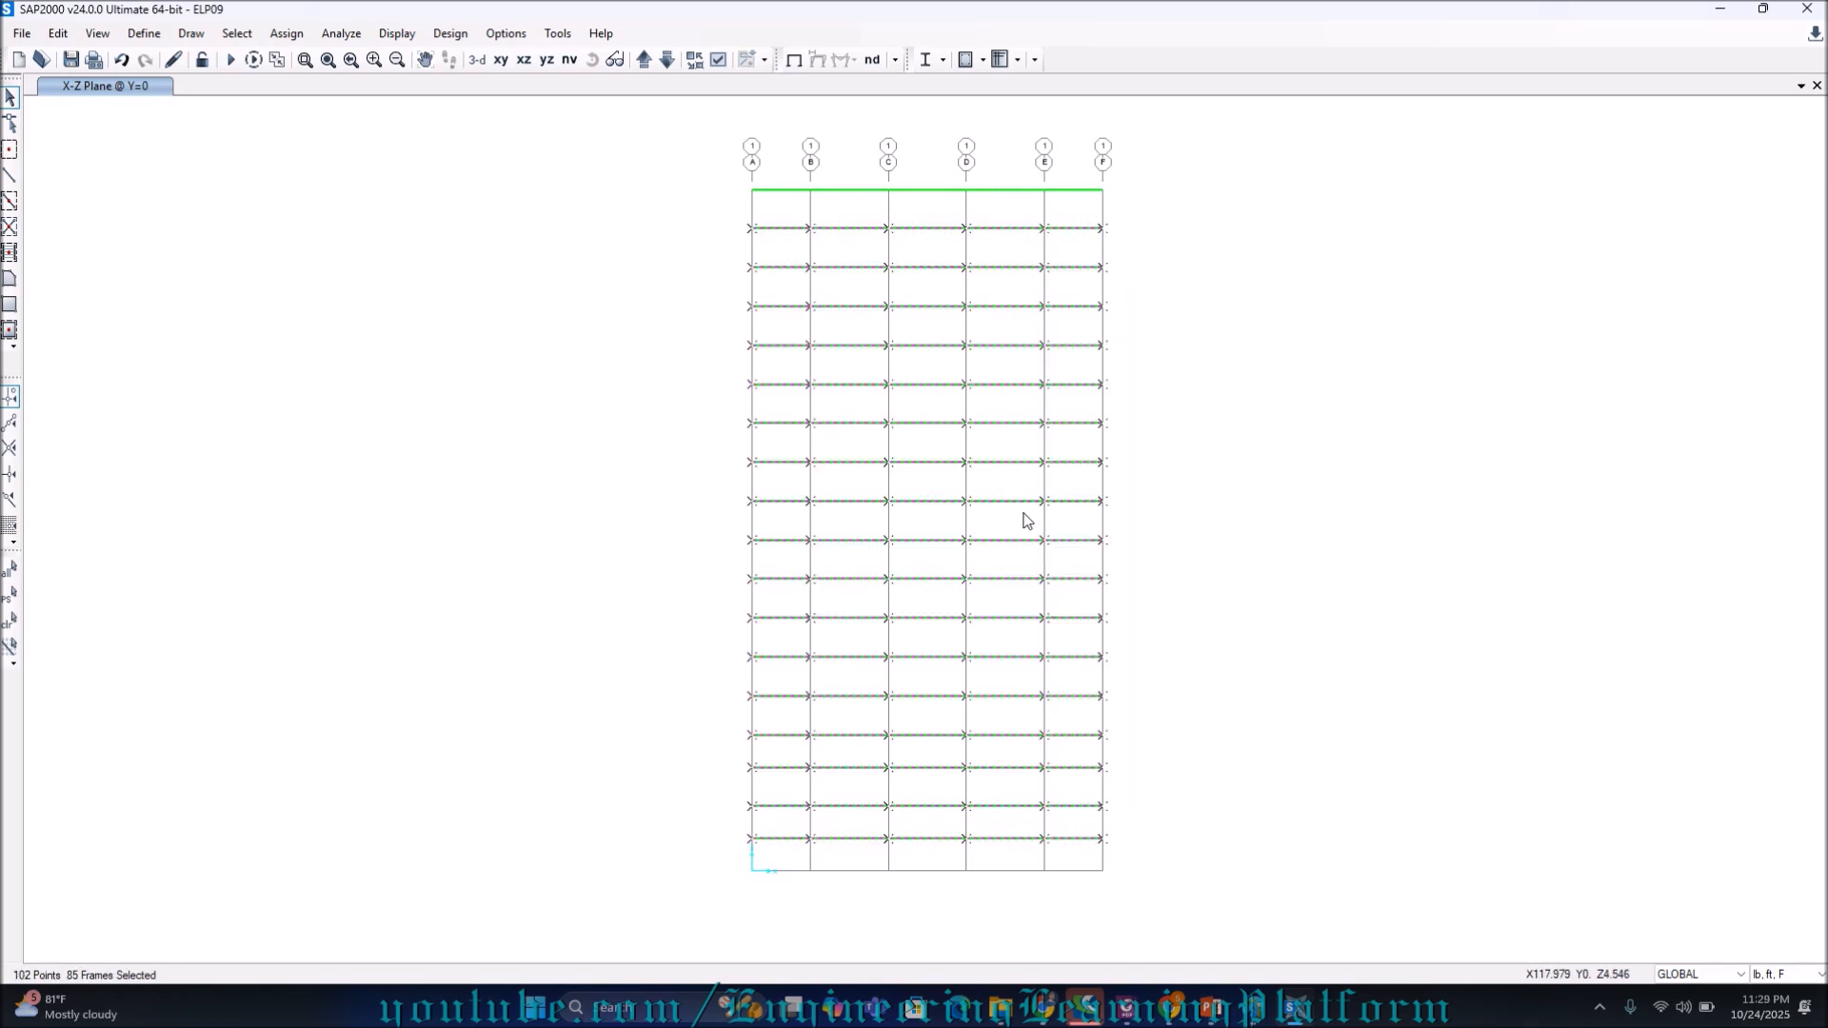
# Assign a uniform distributed gravity load of 800 lb/ft in the WALL LOAD pattern to the selected floor beams
pyautogui.click(273, 35)
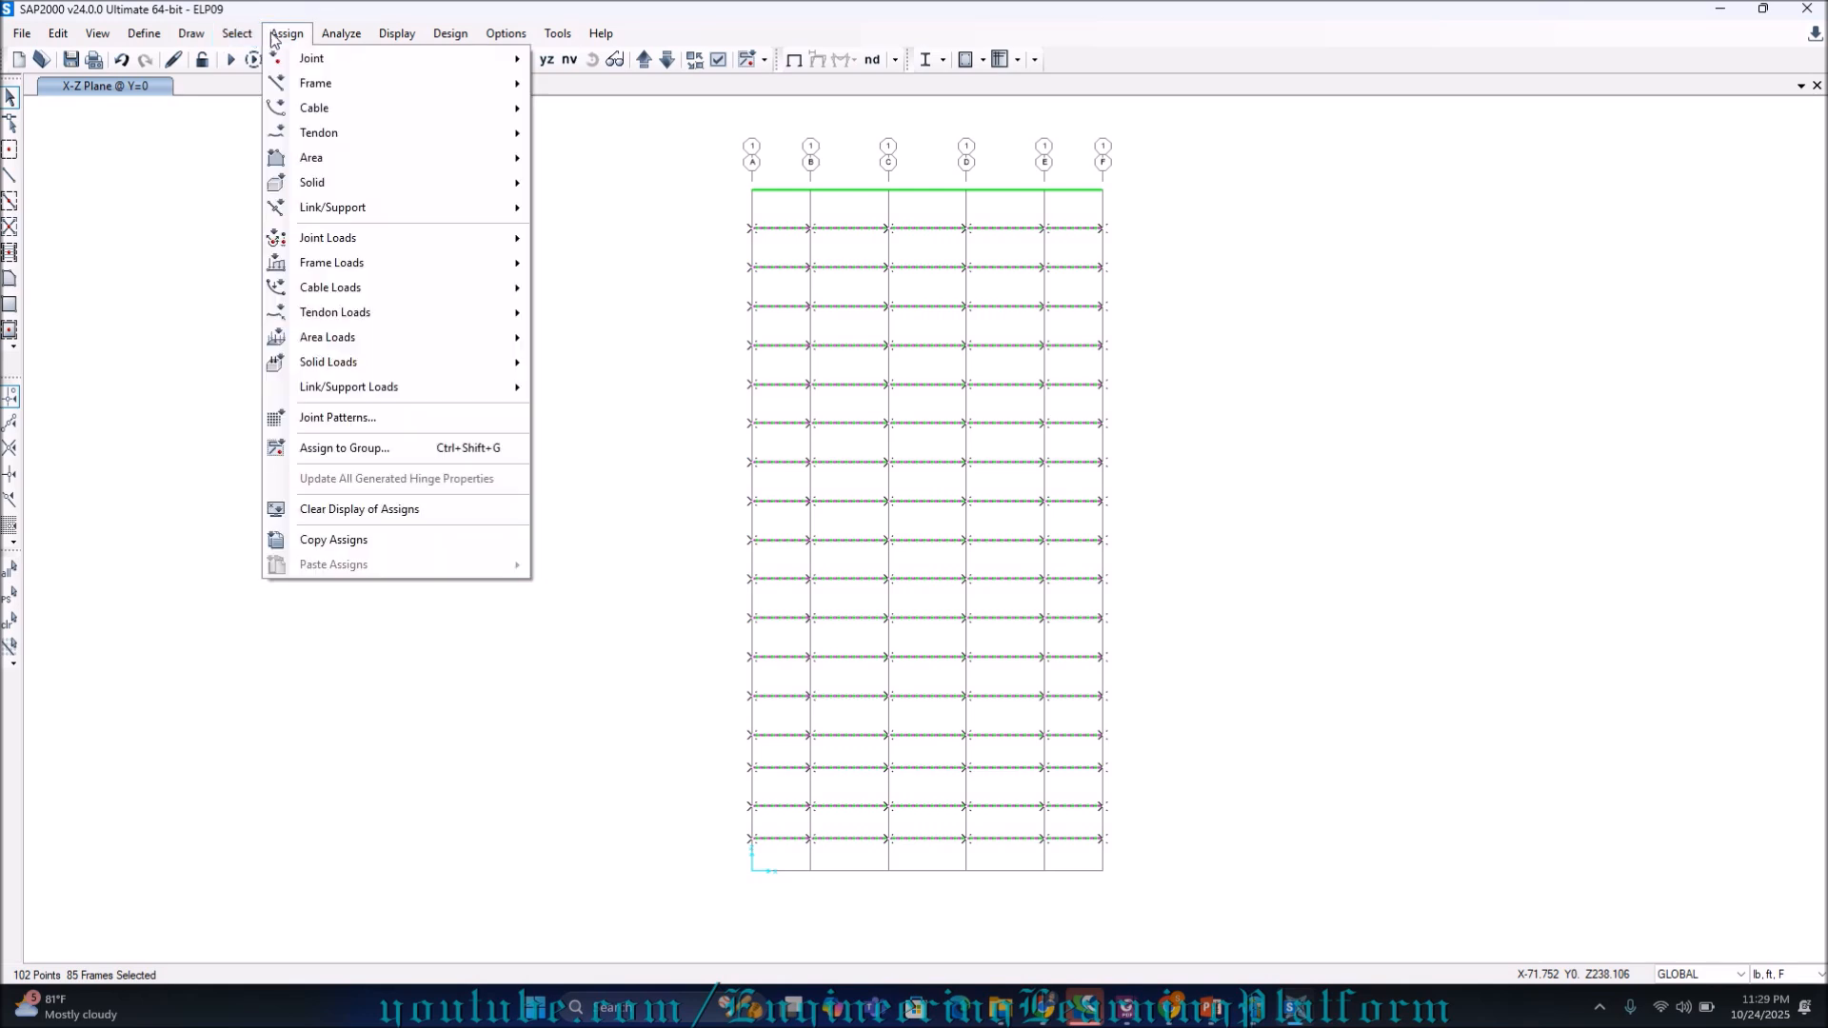
pyautogui.moveTo(357, 329)
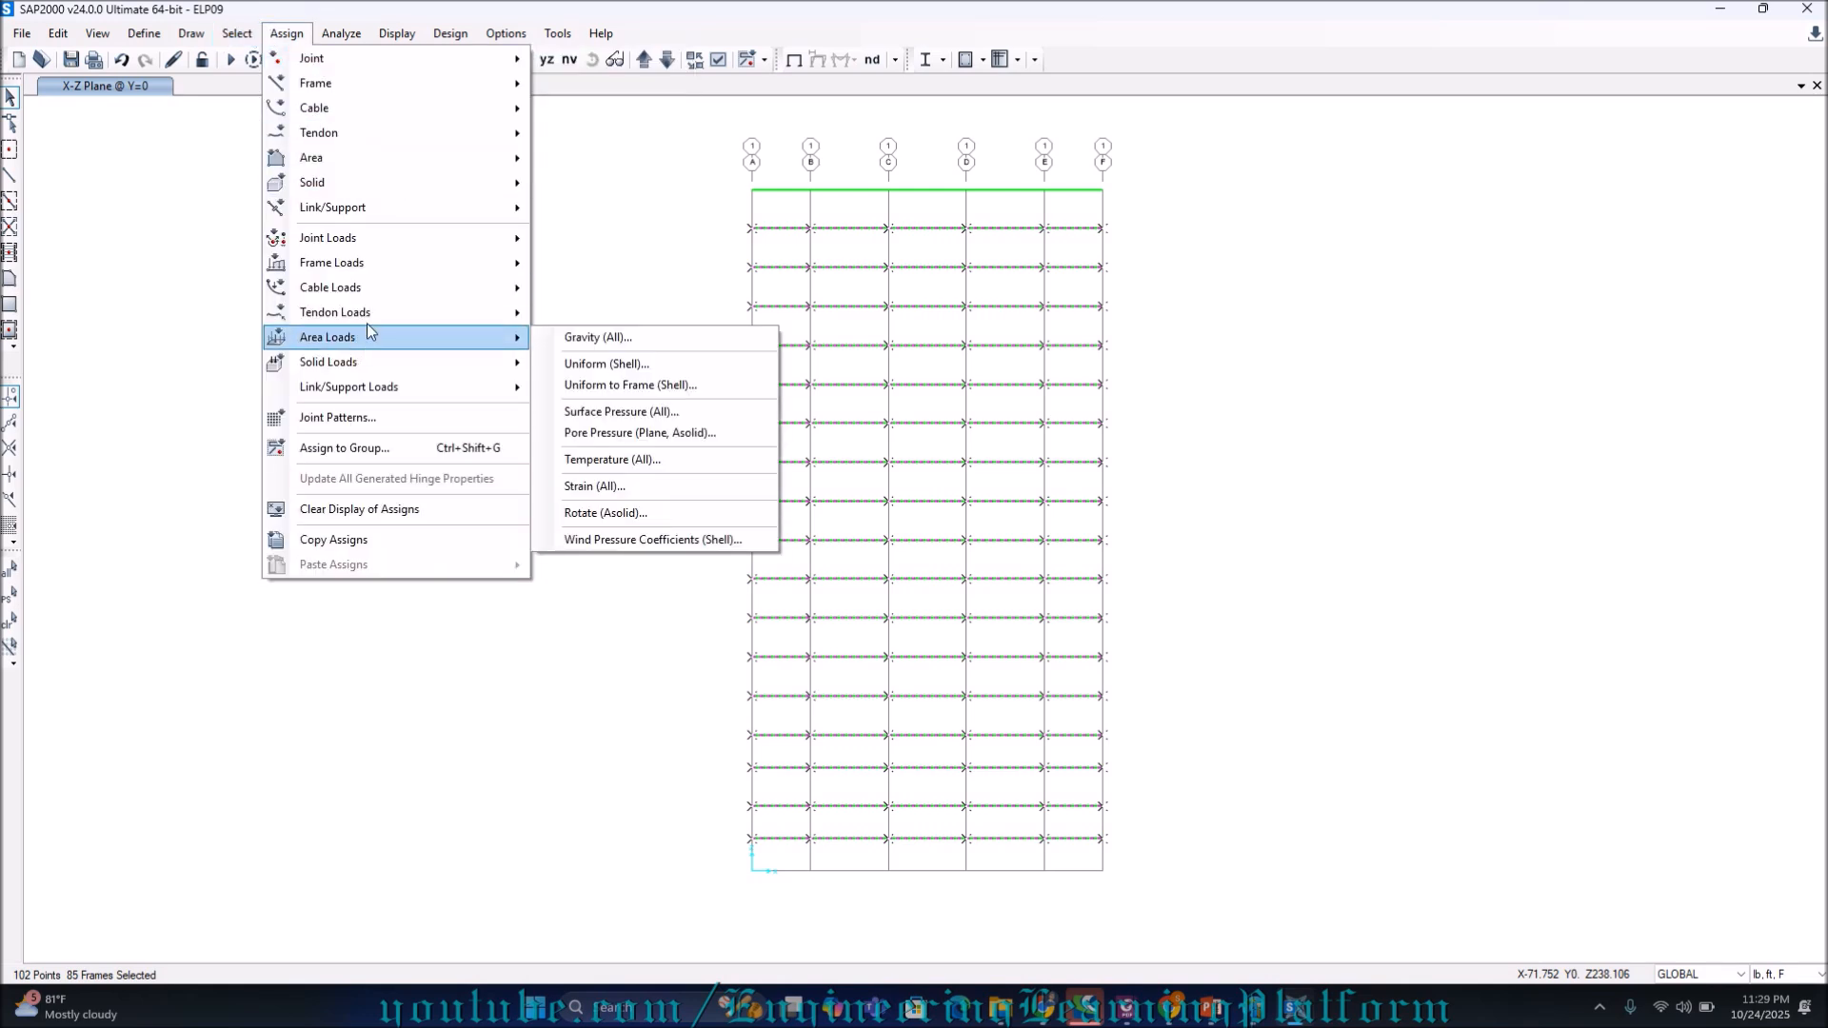
pyautogui.moveTo(404, 270)
pyautogui.click(636, 321)
pyautogui.click(876, 350)
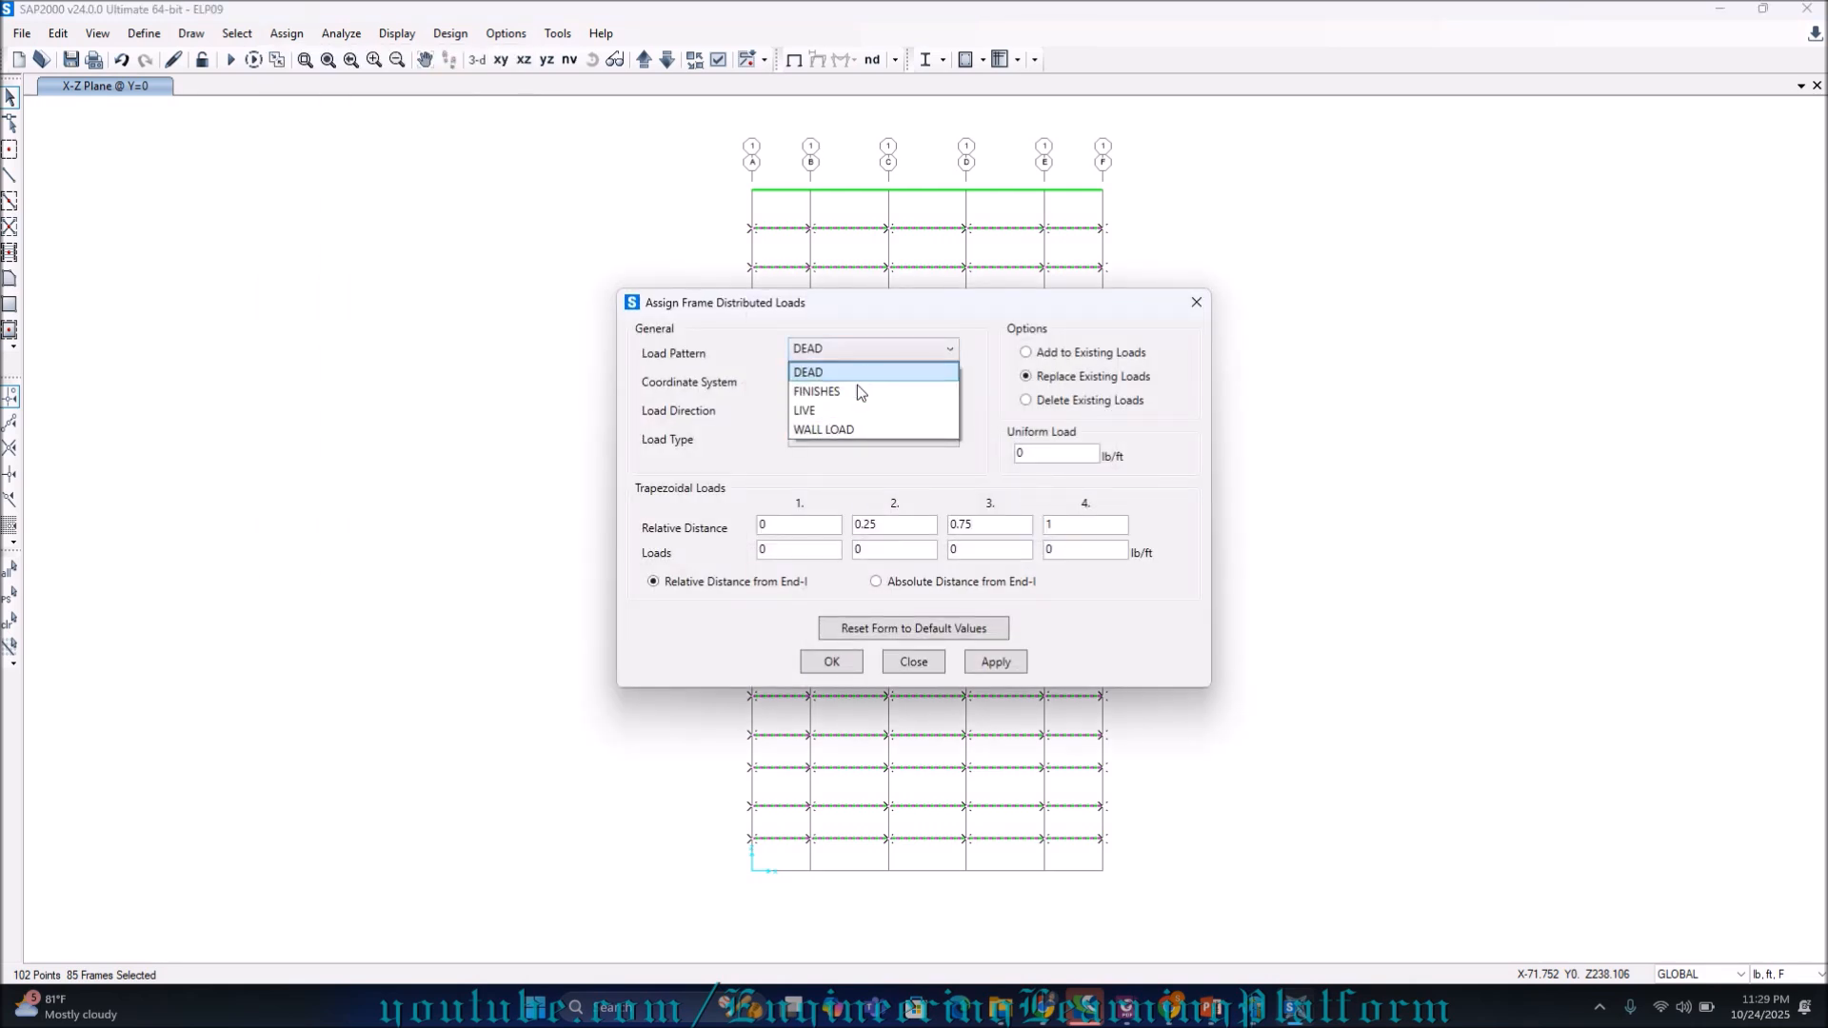
pyautogui.click(857, 425)
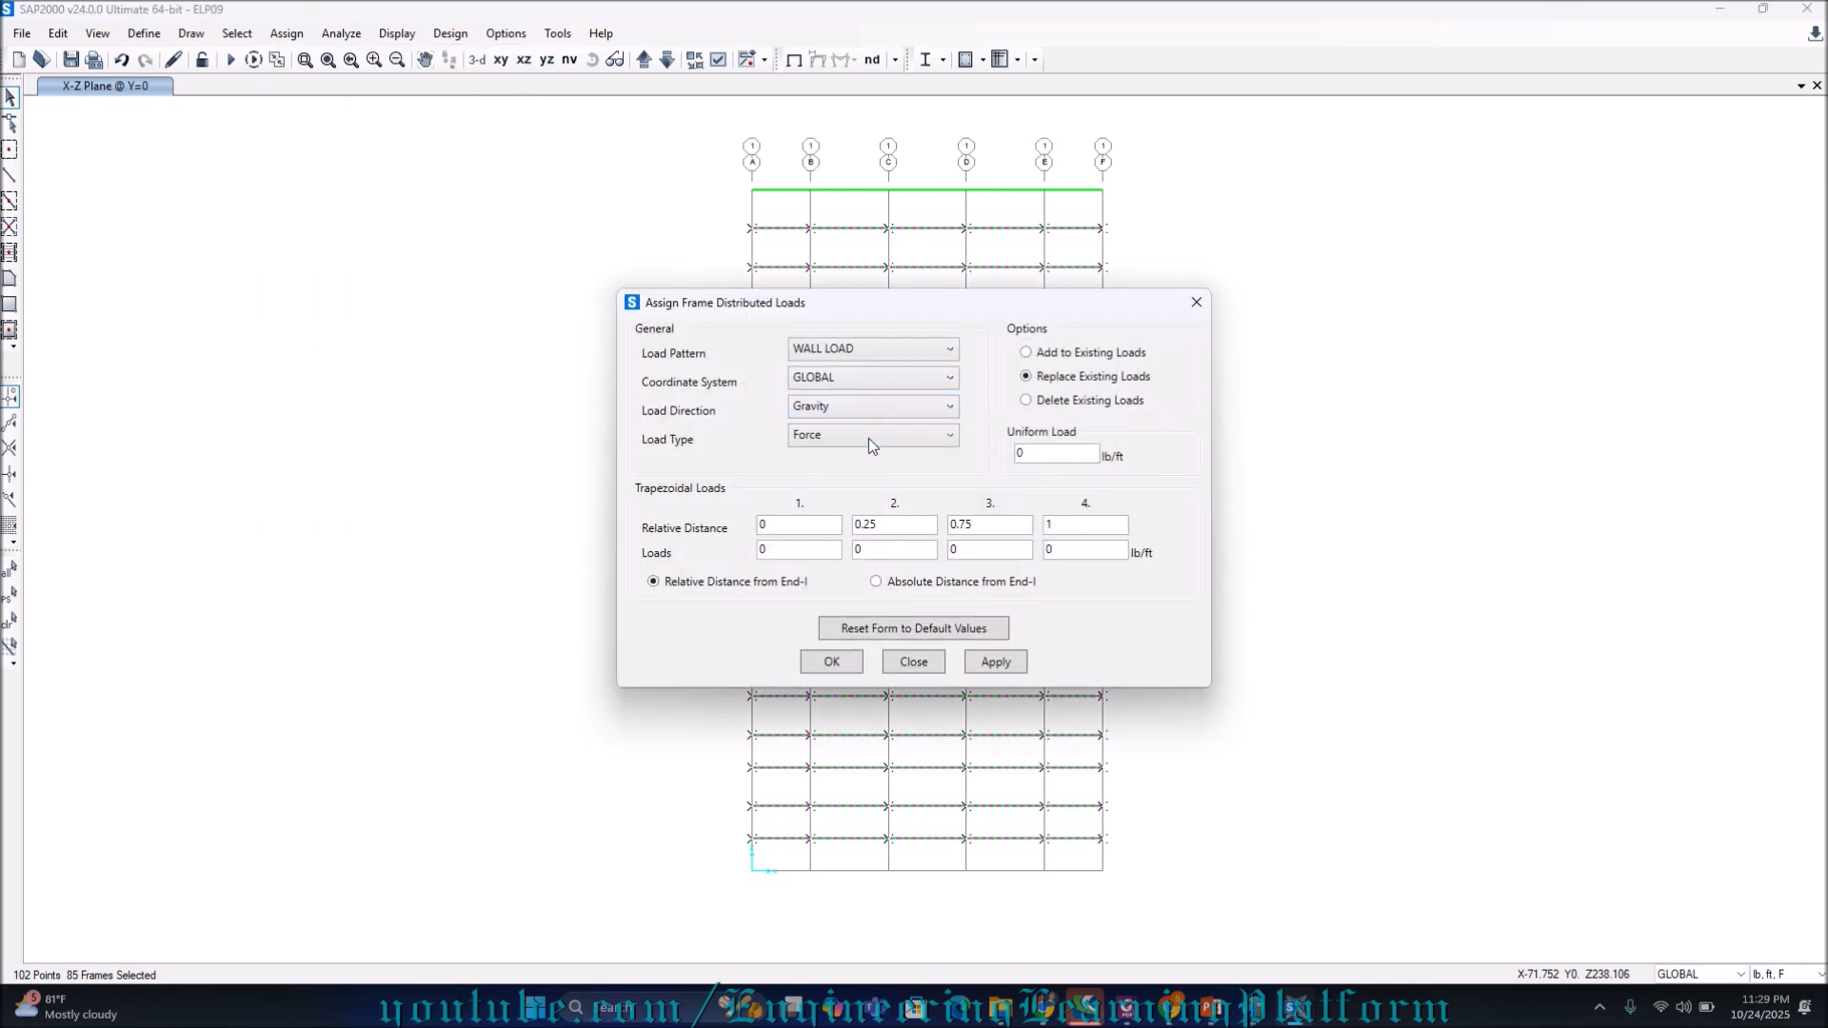
pyautogui.doubleClick(1052, 453)
pyautogui.write('800')
pyautogui.click(996, 661)
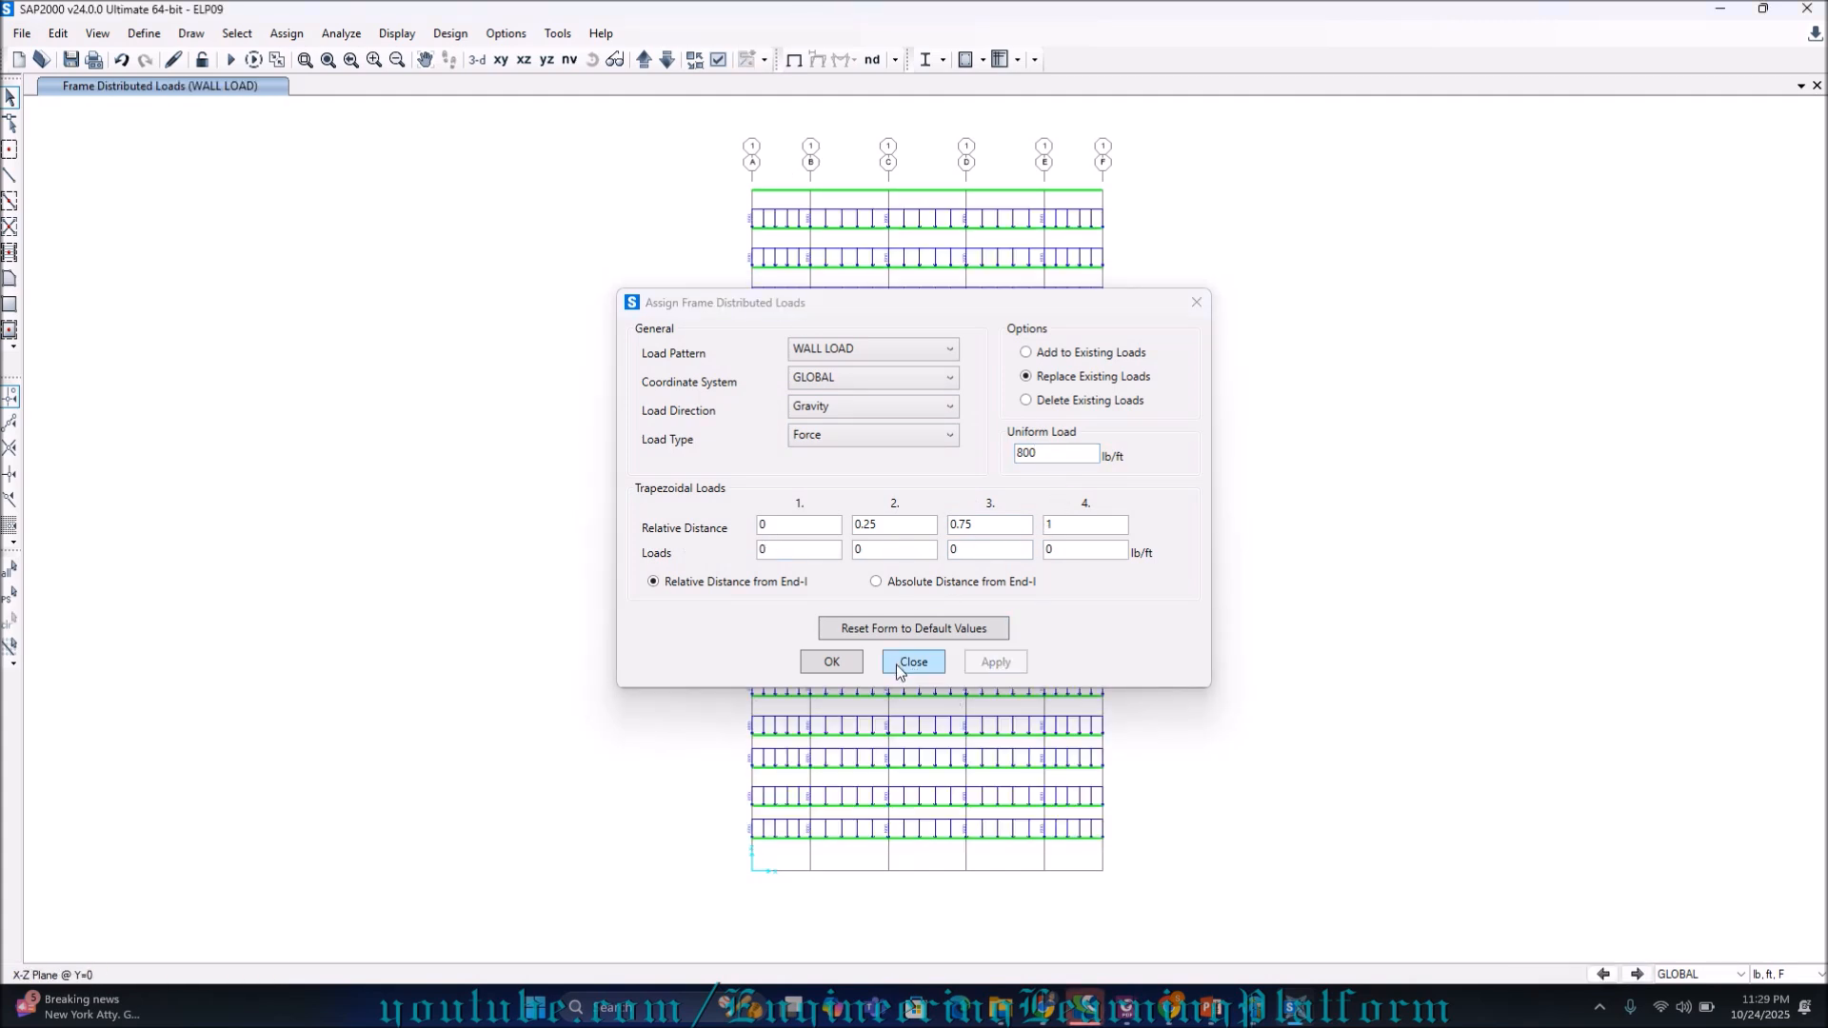
pyautogui.click(831, 661)
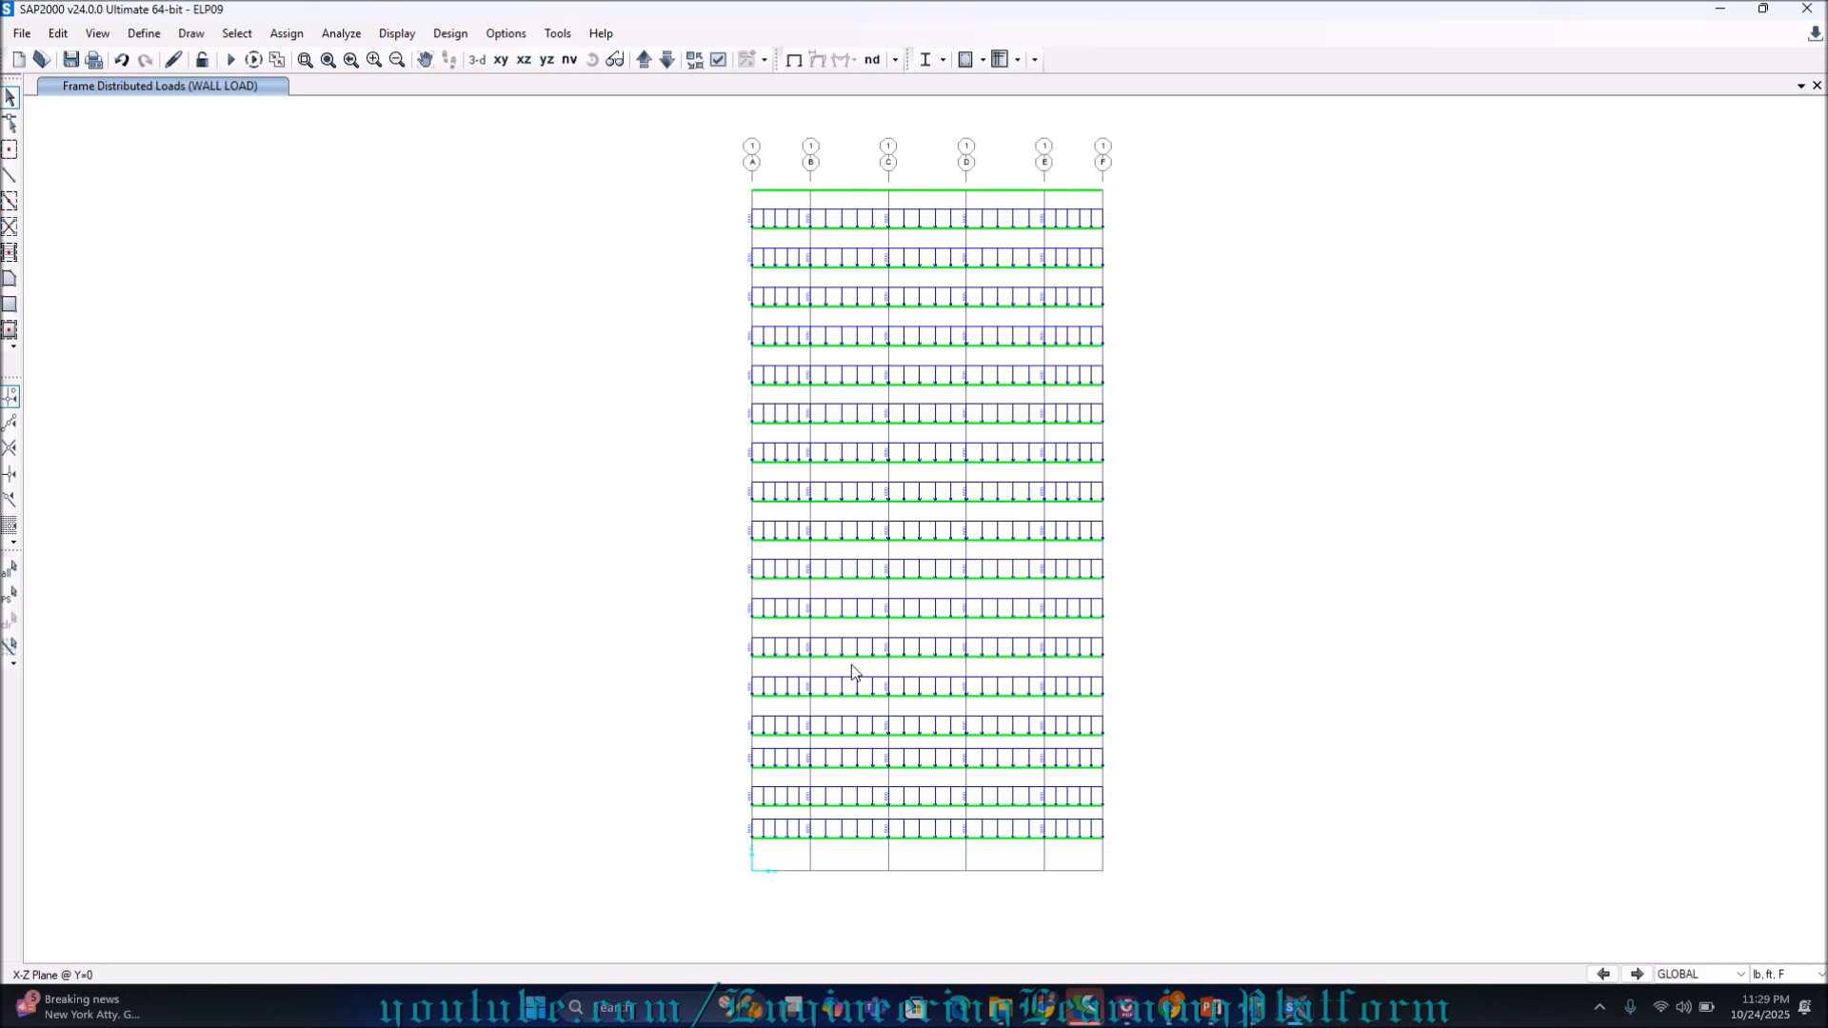
# Select the roof-level beams from grid A to F and assign them a 300 lb/ft uniform gravity load in the WALL LOAD pattern
pyautogui.moveTo(713, 173); pyautogui.dragTo(1127, 202)
pyautogui.moveTo(1210, 1013)
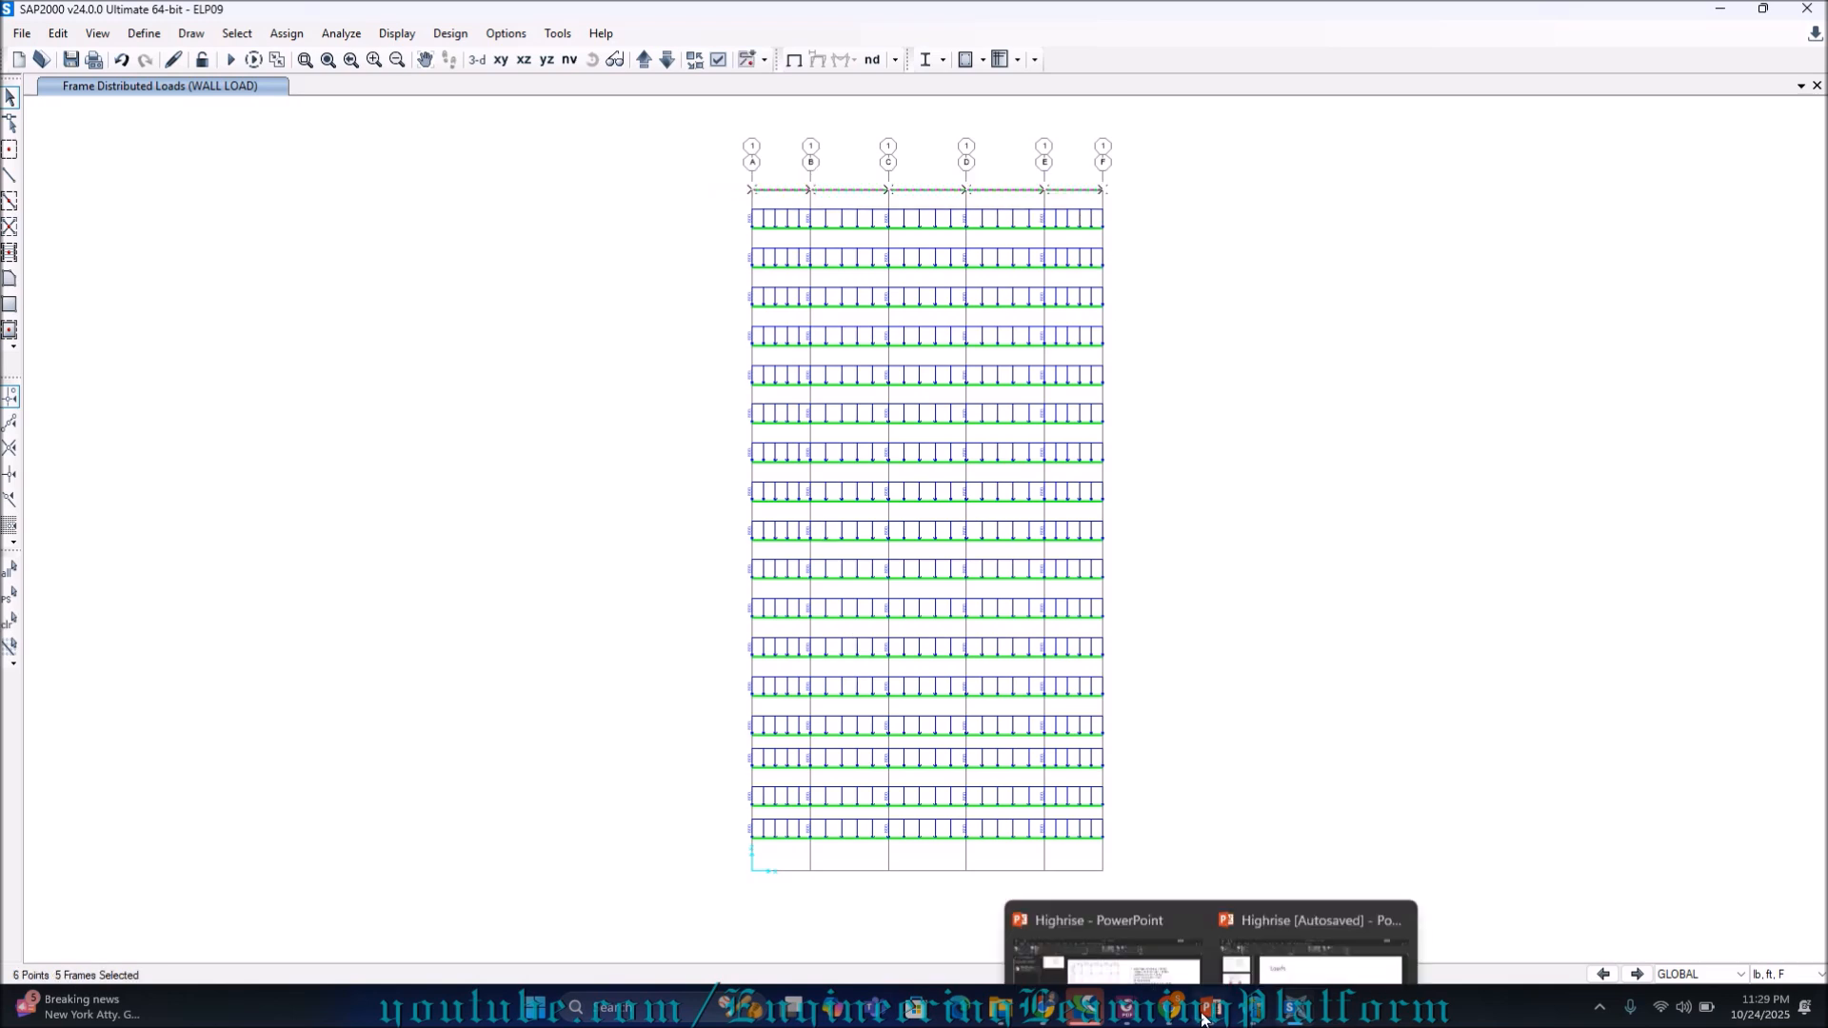
pyautogui.moveTo(1288, 949)
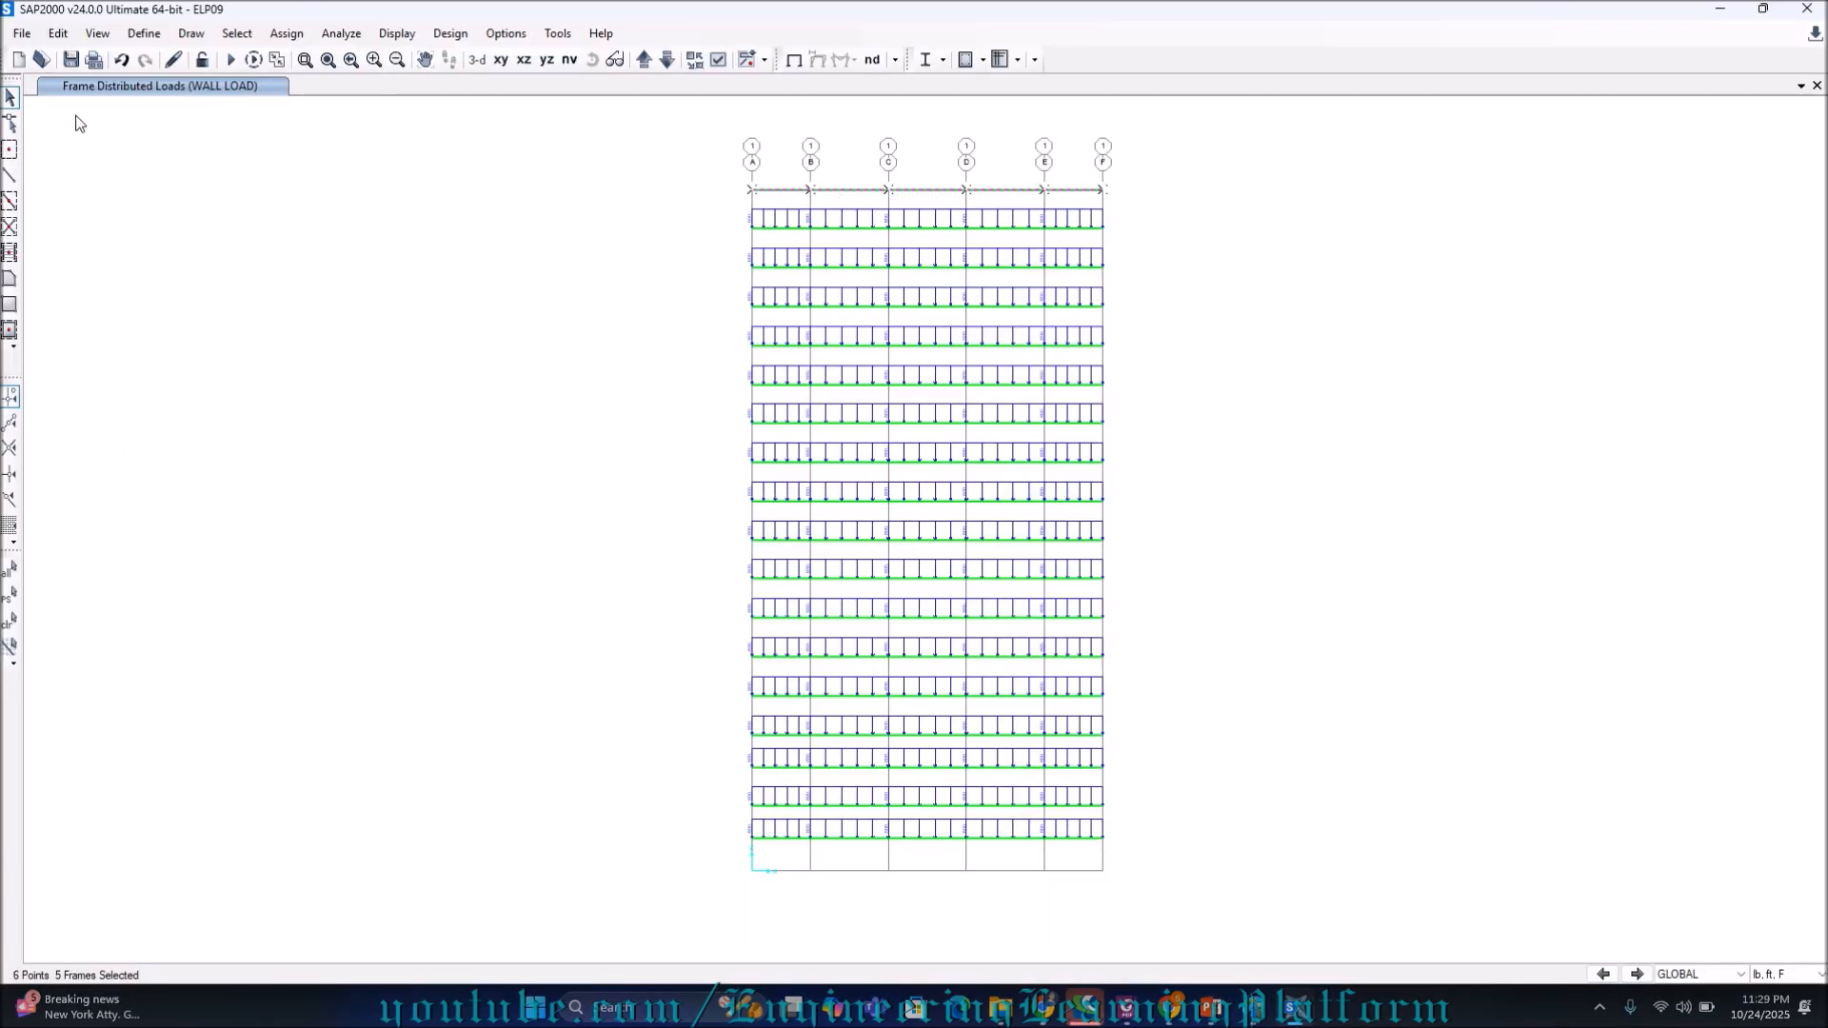
pyautogui.click(276, 36)
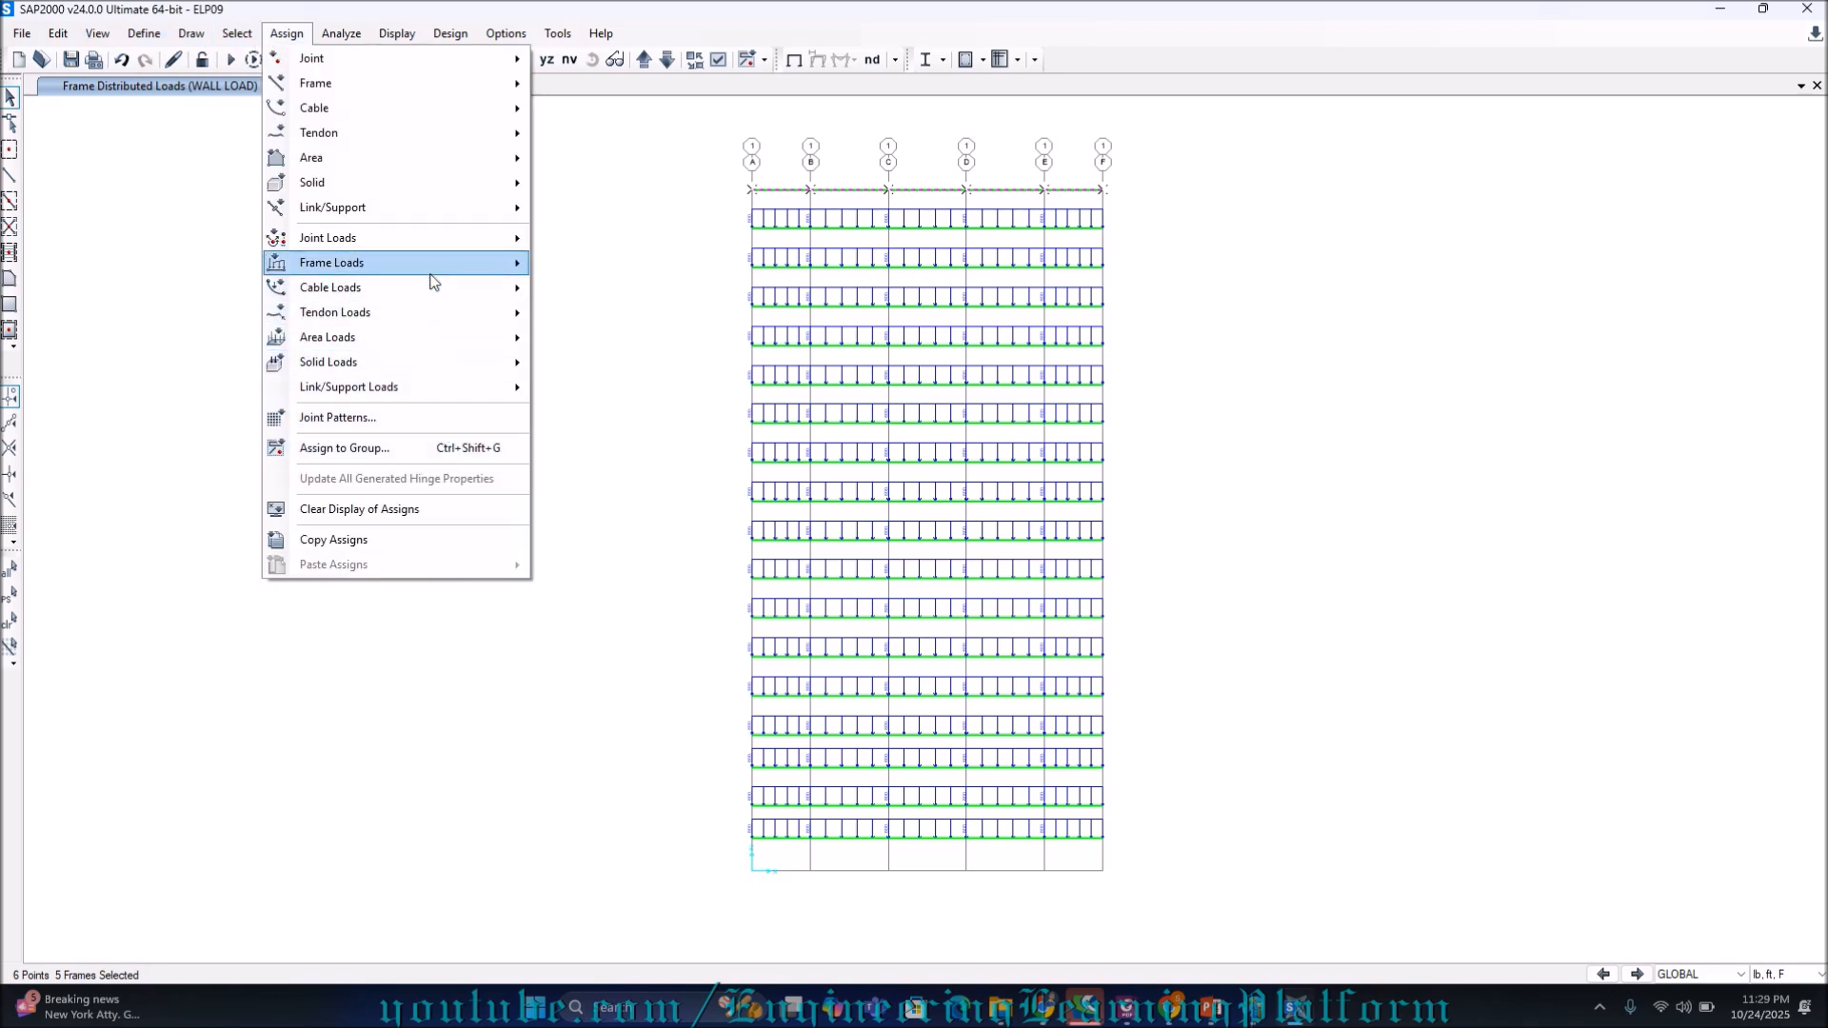
pyautogui.moveTo(442, 270)
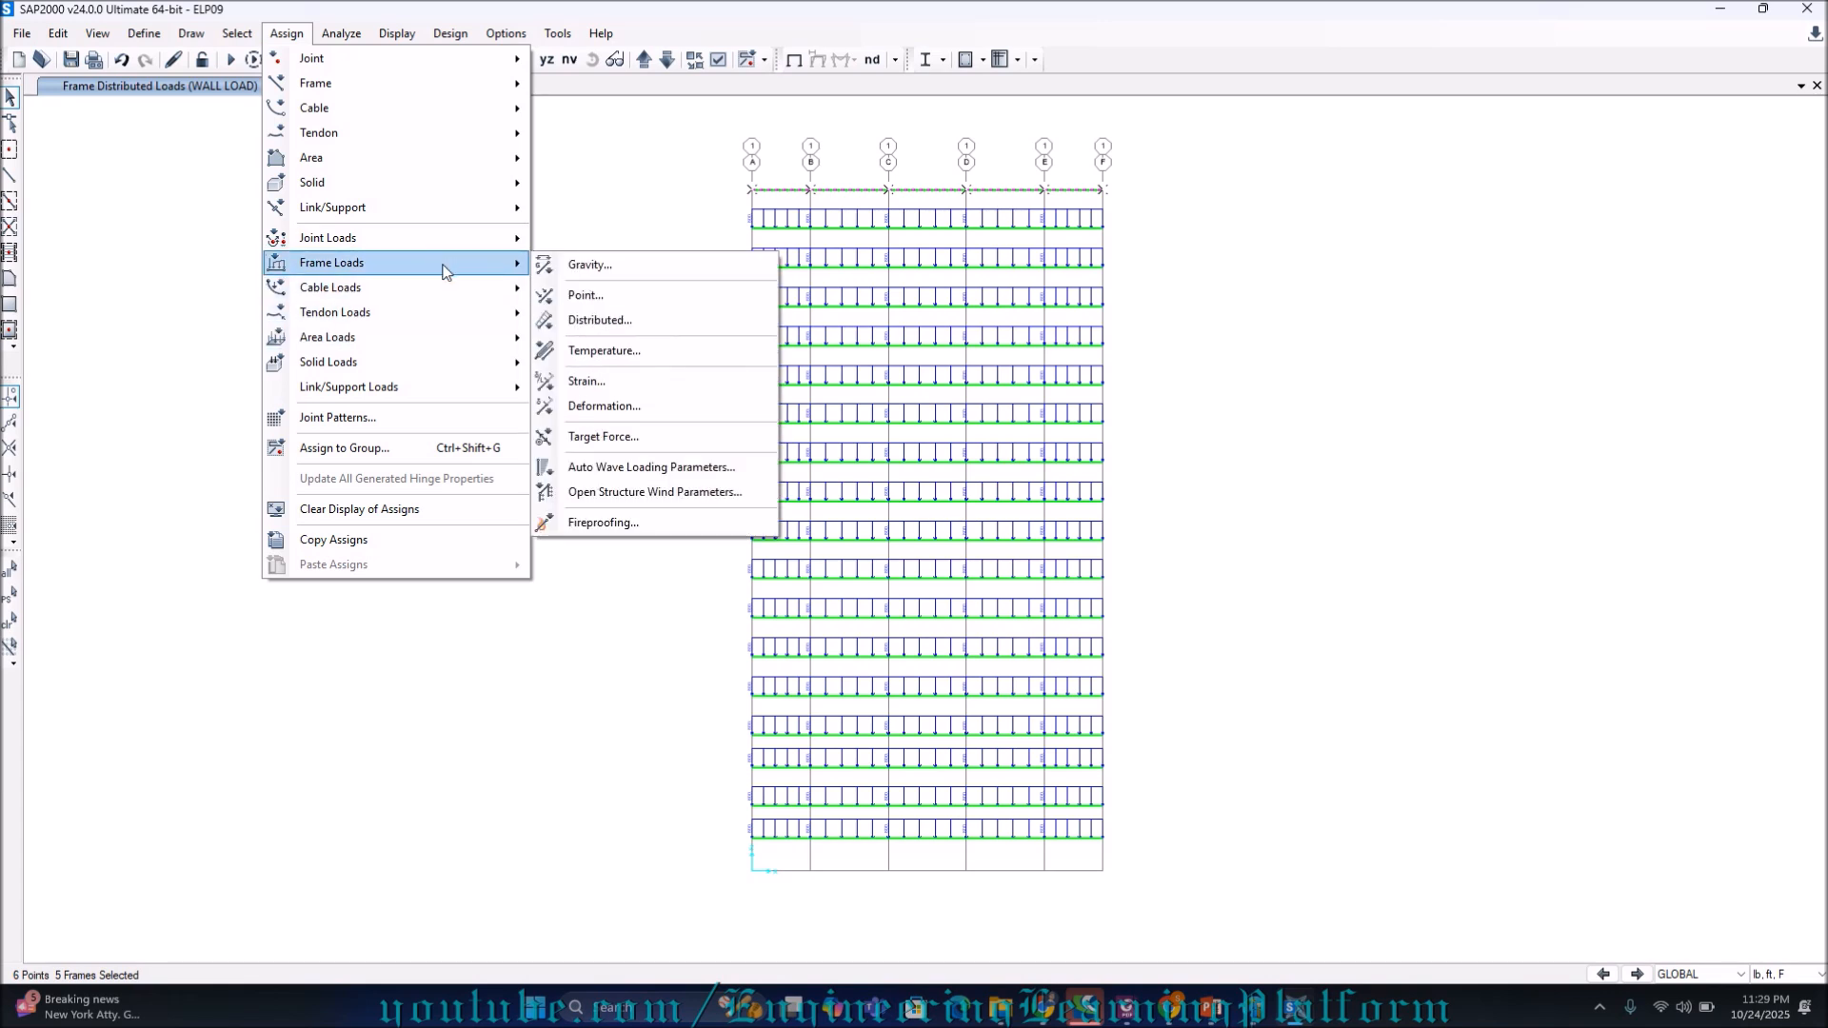
pyautogui.click(636, 320)
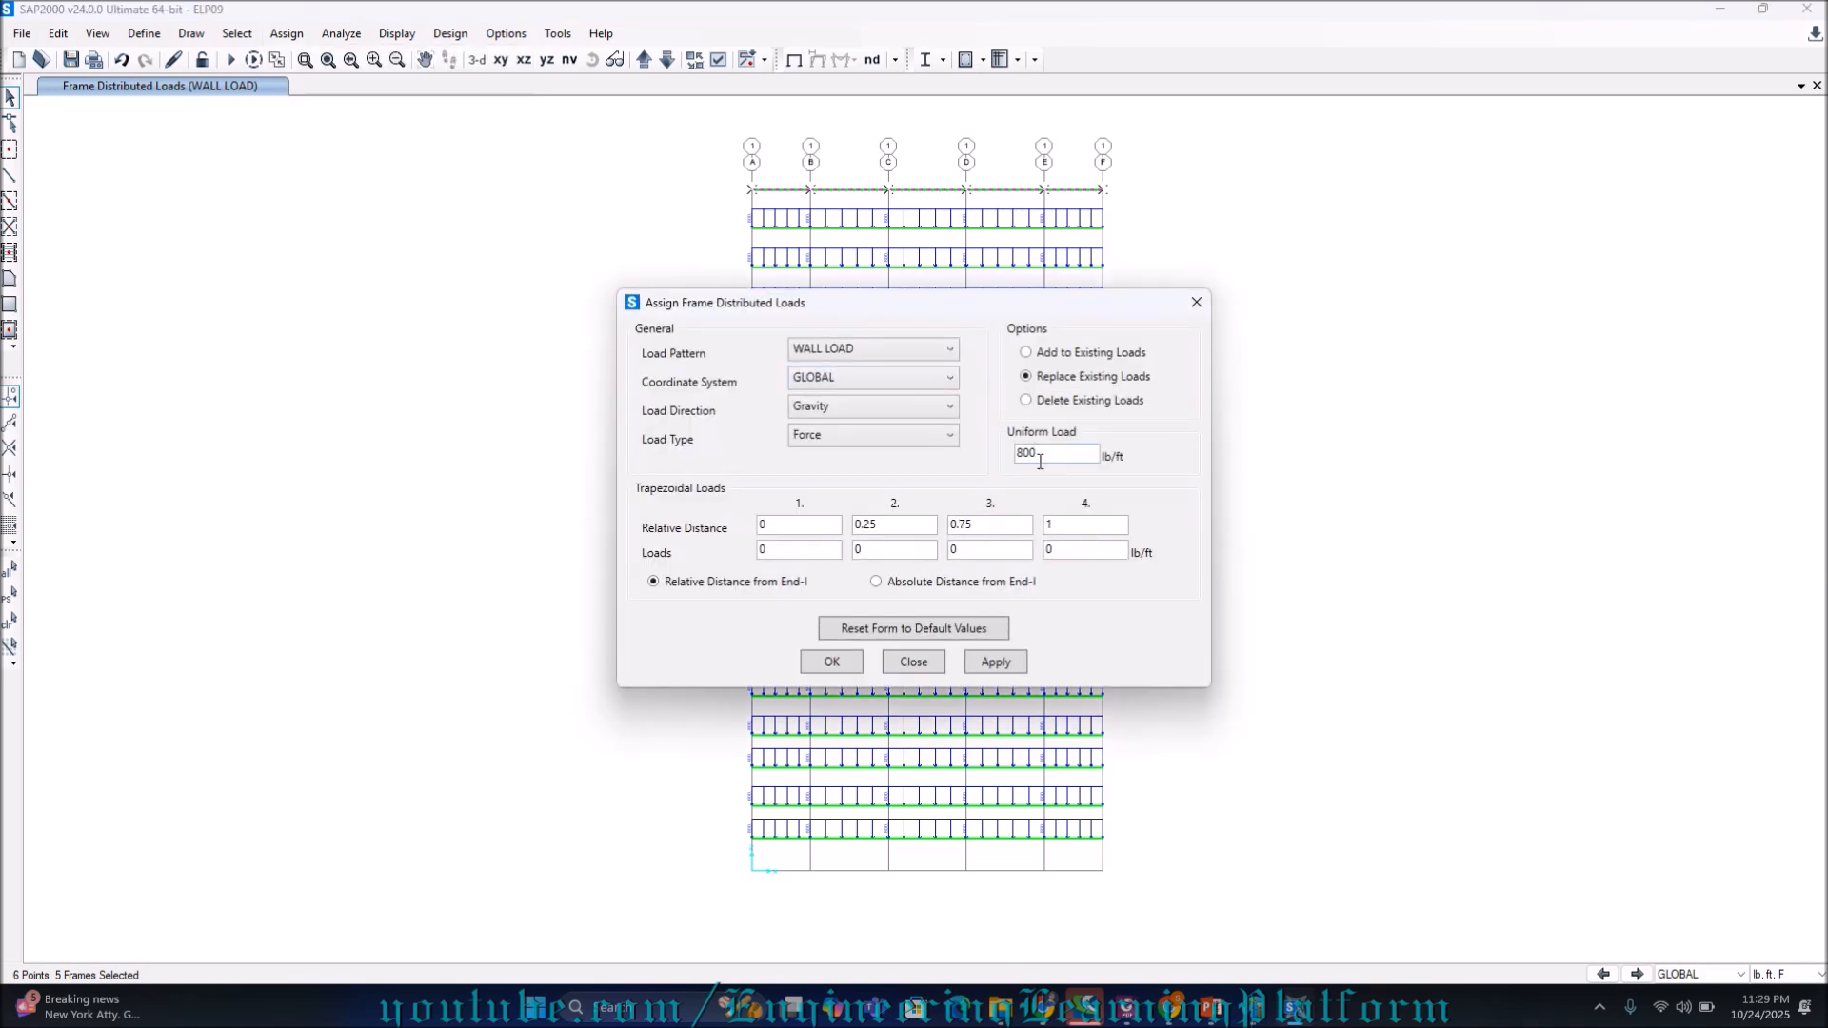
pyautogui.doubleClick(1034, 453)
pyautogui.click(996, 661)
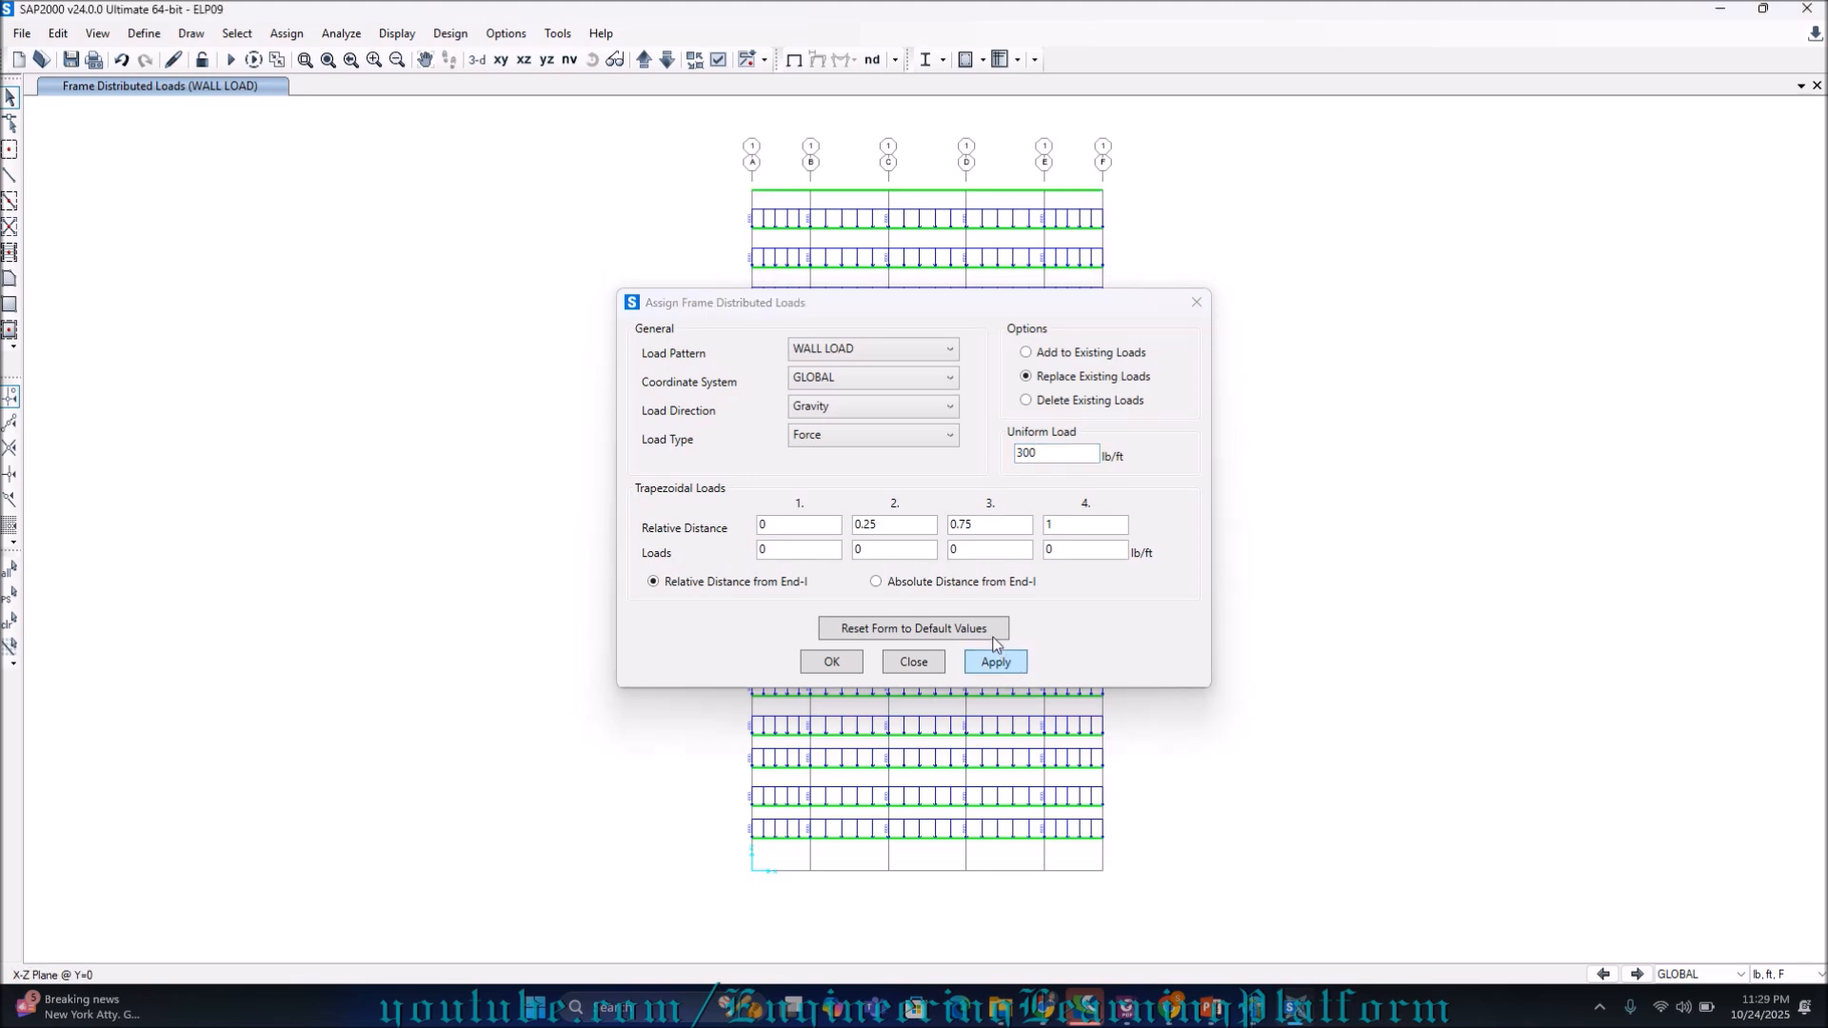
pyautogui.click(833, 663)
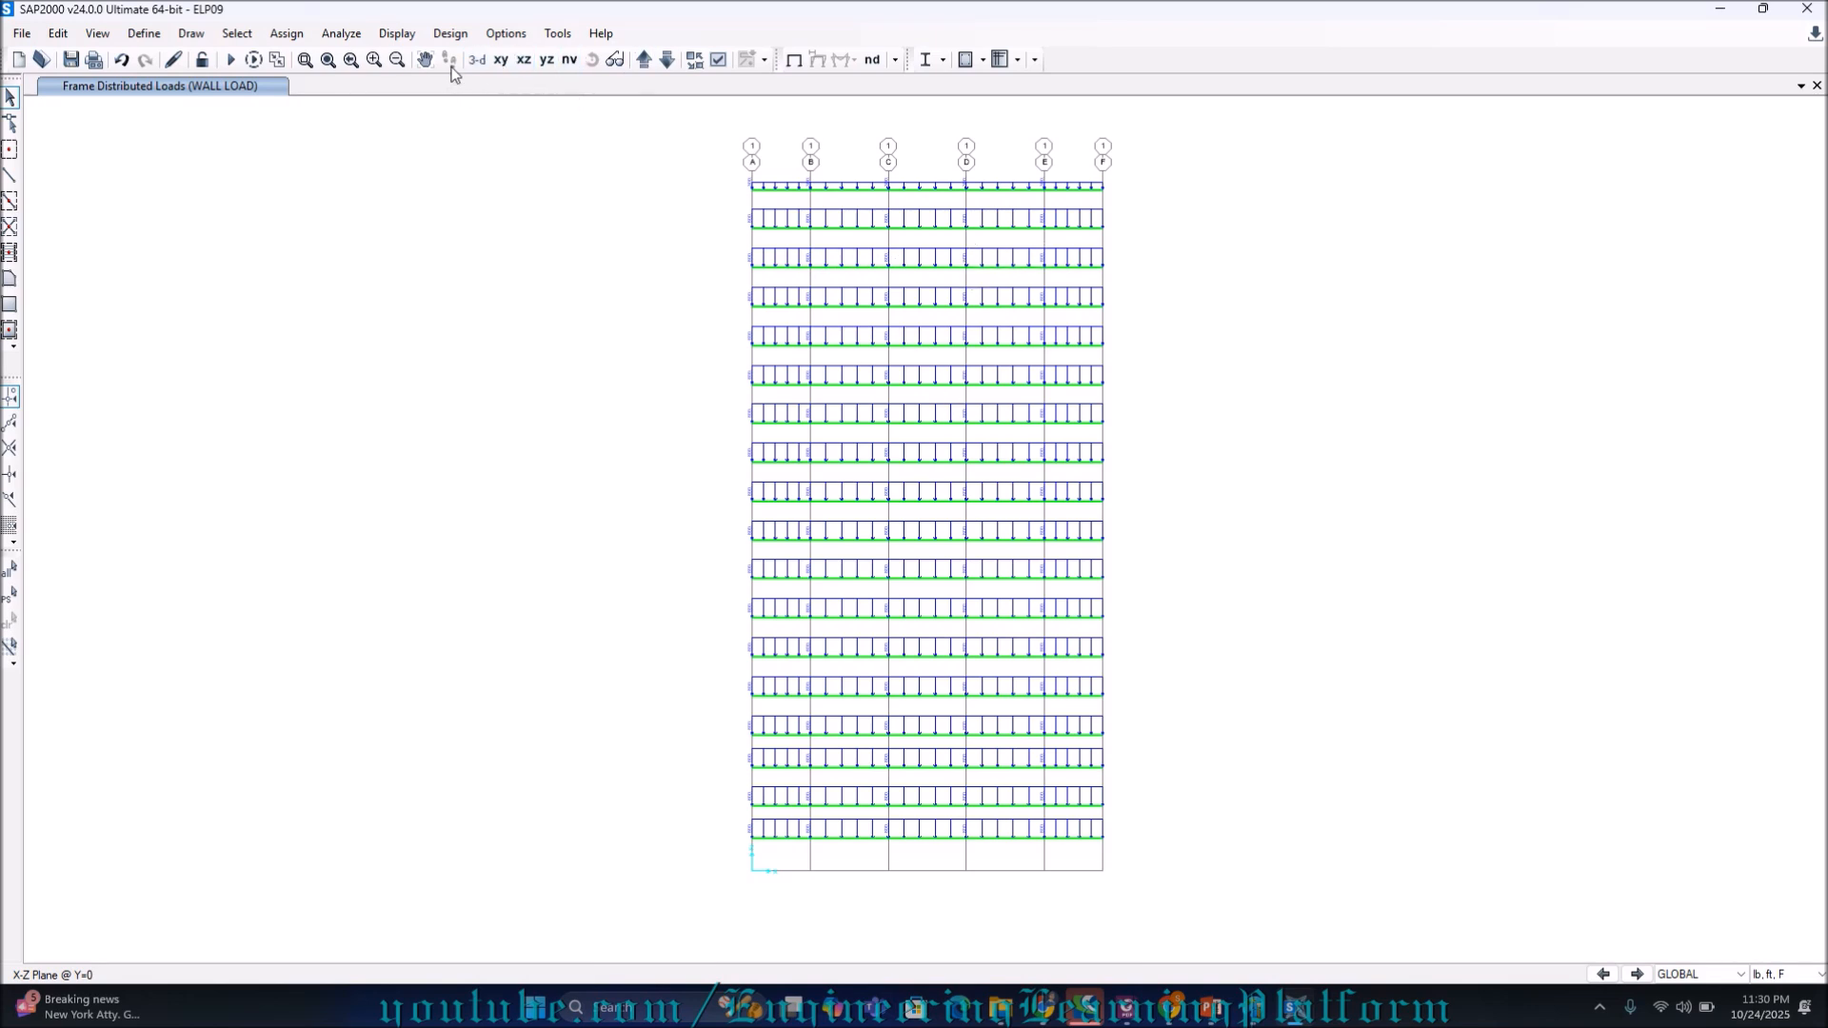
pyautogui.click(1599, 1009)
pyautogui.click(1599, 1009)
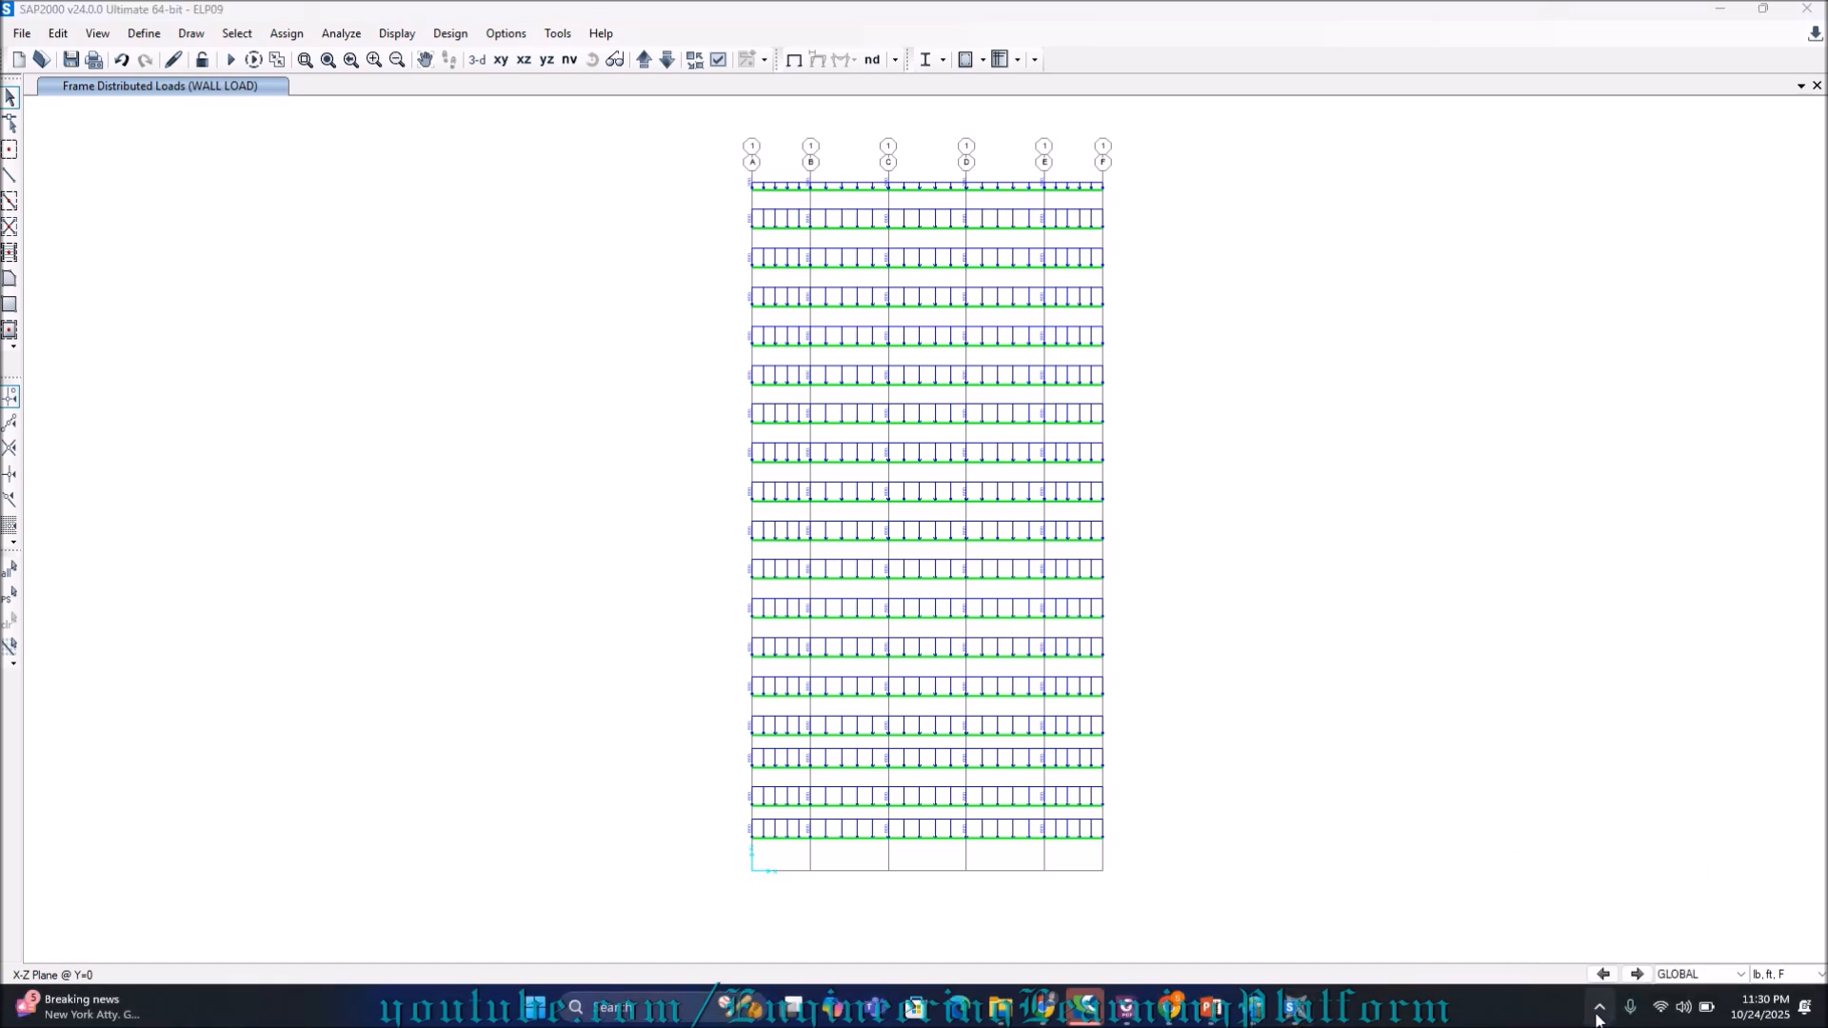